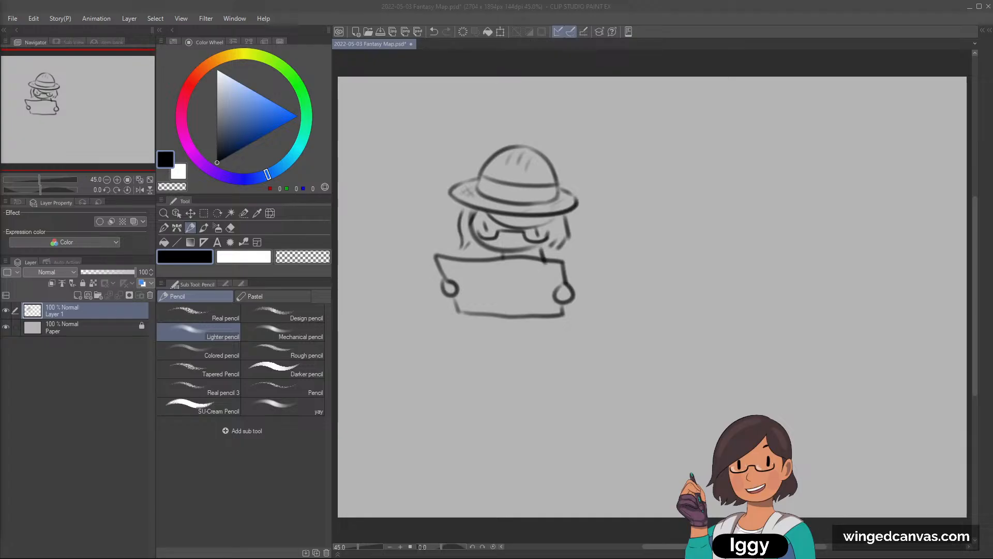
- Add a new raster layer beneath the line art and paint the hat band red (RGB 255, 82, 77)
{"action": "left_click", "coordinate": [91, 330]}
{"action": "left_click", "coordinate": [78, 296]}
{"action": "left_click", "coordinate": [191, 83]}
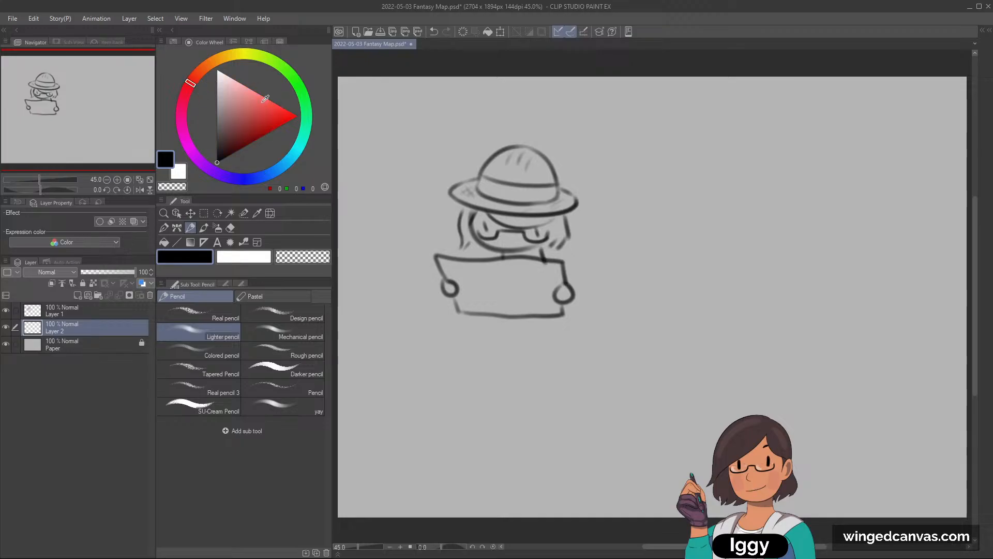
{"action": "left_click", "coordinate": [273, 102]}
{"action": "mouse_move", "coordinate": [484, 180]}
{"action": "left_mouse_down"}
{"action": "mouse_move", "coordinate": [539, 186]}
{"action": "mouse_move", "coordinate": [488, 185]}
{"action": "mouse_move", "coordinate": [510, 194]}
{"action": "mouse_move", "coordinate": [480, 186]}
{"action": "mouse_move", "coordinate": [545, 192]}
{"action": "mouse_move", "coordinate": [528, 200]}
{"action": "mouse_move", "coordinate": [512, 189]}
{"action": "mouse_move", "coordinate": [556, 188]}
{"action": "mouse_move", "coordinate": [504, 181]}
{"action": "left_mouse_up"}
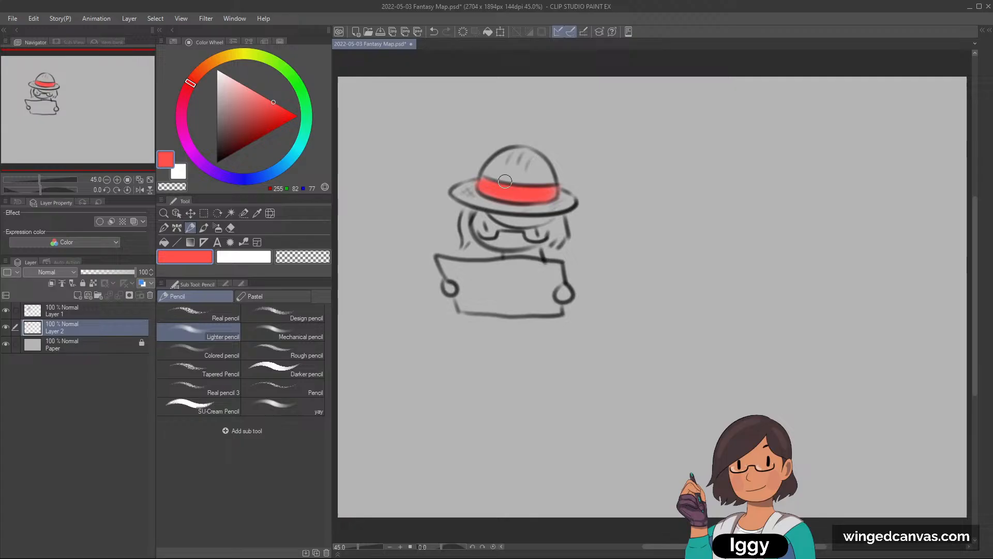
- Paint the straw hat's brim and crown in orange-yellow (RGB 229, 161, 60) around the red band
{"action": "left_click", "coordinate": [235, 55]}
{"action": "left_click_drag", "start_coordinate": [227, 57], "coordinate": [218, 59]}
{"action": "left_click_drag", "start_coordinate": [269, 96], "coordinate": [282, 103]}
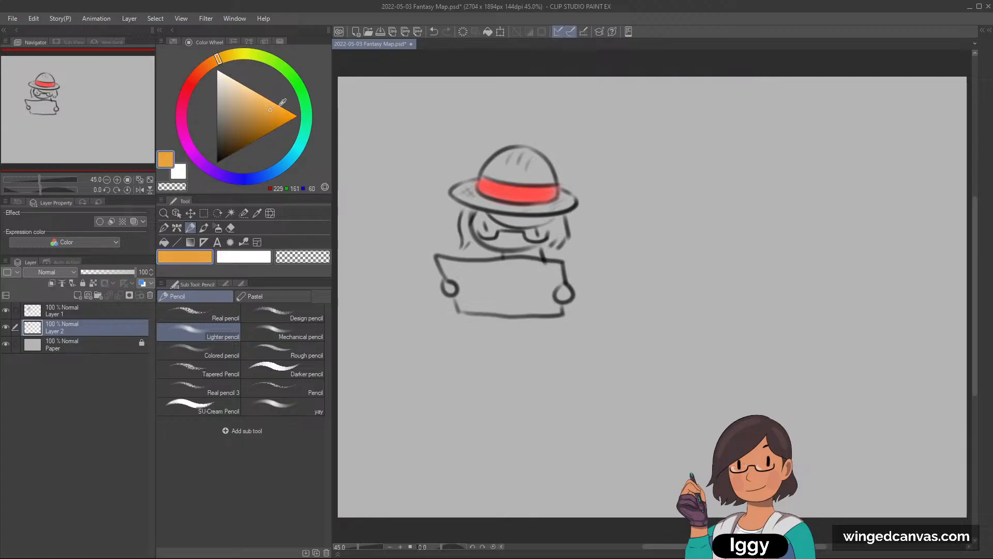
{"action": "left_click_drag", "start_coordinate": [458, 194], "coordinate": [489, 194]}
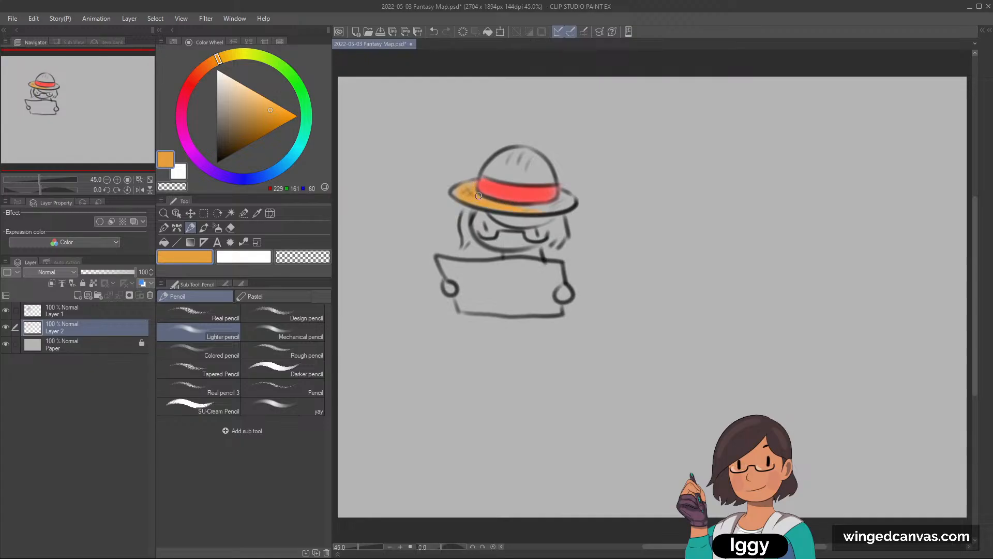
{"action": "left_click_drag", "start_coordinate": [456, 191], "coordinate": [573, 202]}
{"action": "key", "text": "ctrl+z"}
{"action": "mouse_move", "coordinate": [518, 151]}
{"action": "left_mouse_down"}
{"action": "mouse_move", "coordinate": [487, 173]}
{"action": "mouse_move", "coordinate": [529, 168]}
{"action": "mouse_move", "coordinate": [533, 177]}
{"action": "mouse_move", "coordinate": [511, 168]}
{"action": "mouse_move", "coordinate": [528, 157]}
{"action": "mouse_move", "coordinate": [515, 163]}
{"action": "left_mouse_up"}
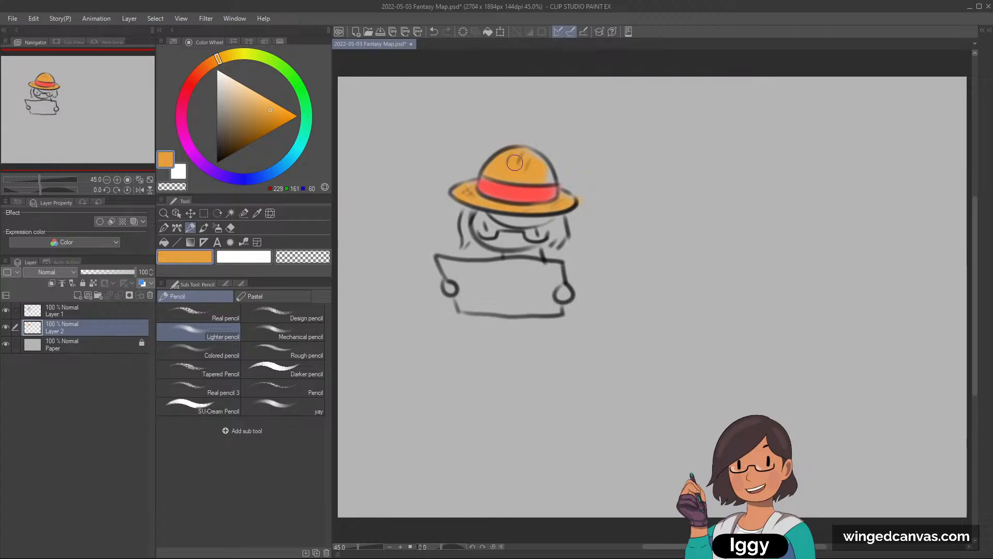
{"action": "mouse_move", "coordinate": [515, 163]}
{"action": "left_mouse_down"}
{"action": "mouse_move", "coordinate": [543, 163]}
{"action": "mouse_move", "coordinate": [513, 154]}
{"action": "mouse_move", "coordinate": [553, 179]}
{"action": "mouse_move", "coordinate": [538, 160]}
{"action": "mouse_move", "coordinate": [548, 181]}
{"action": "left_mouse_up"}
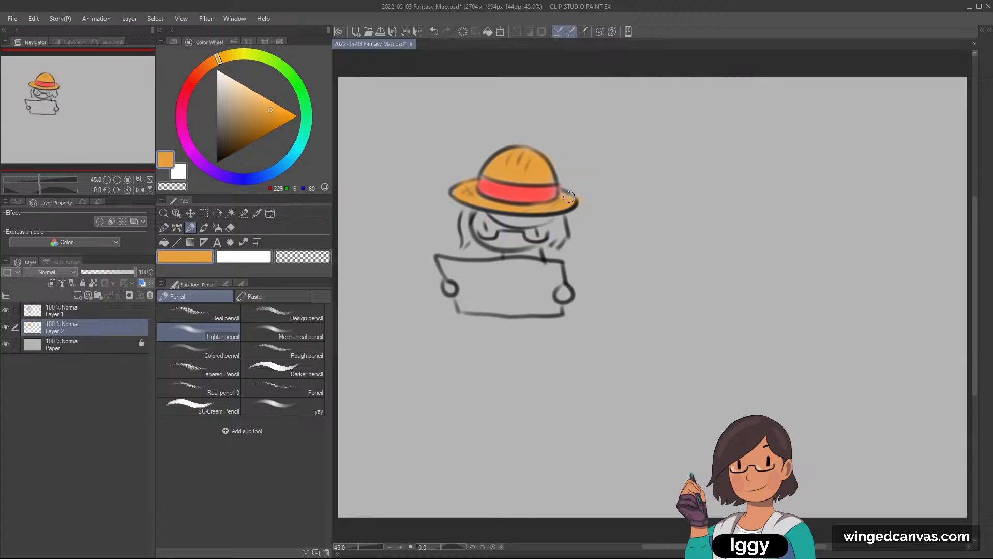
- Paint the hair on both sides of the face and the fringe in dark navy (RGB 13, 26, 54)
{"action": "left_click", "coordinate": [263, 176]}
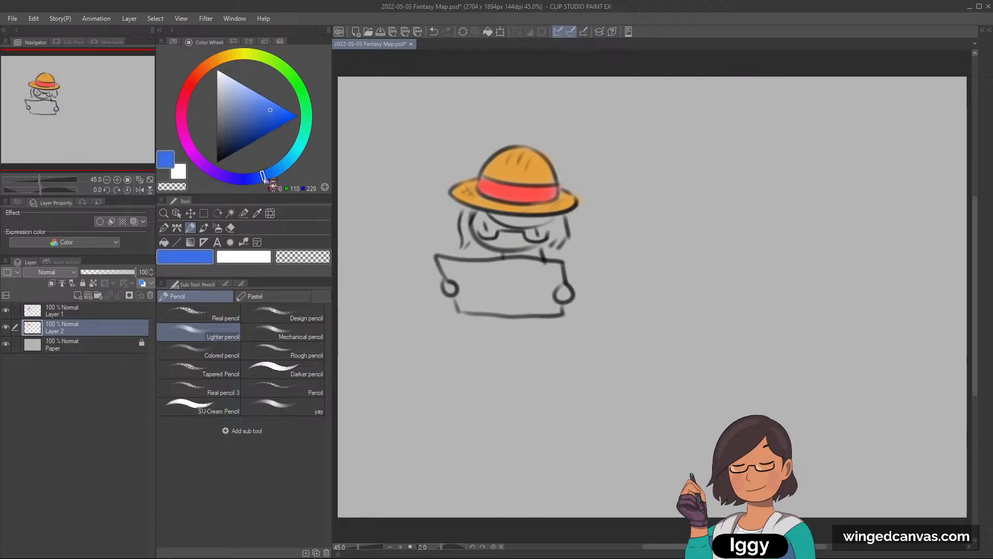
{"action": "left_click", "coordinate": [233, 147]}
{"action": "mouse_move", "coordinate": [469, 208]}
{"action": "left_mouse_down"}
{"action": "mouse_move", "coordinate": [464, 247]}
{"action": "mouse_move", "coordinate": [469, 217]}
{"action": "mouse_move", "coordinate": [451, 218]}
{"action": "left_mouse_up"}
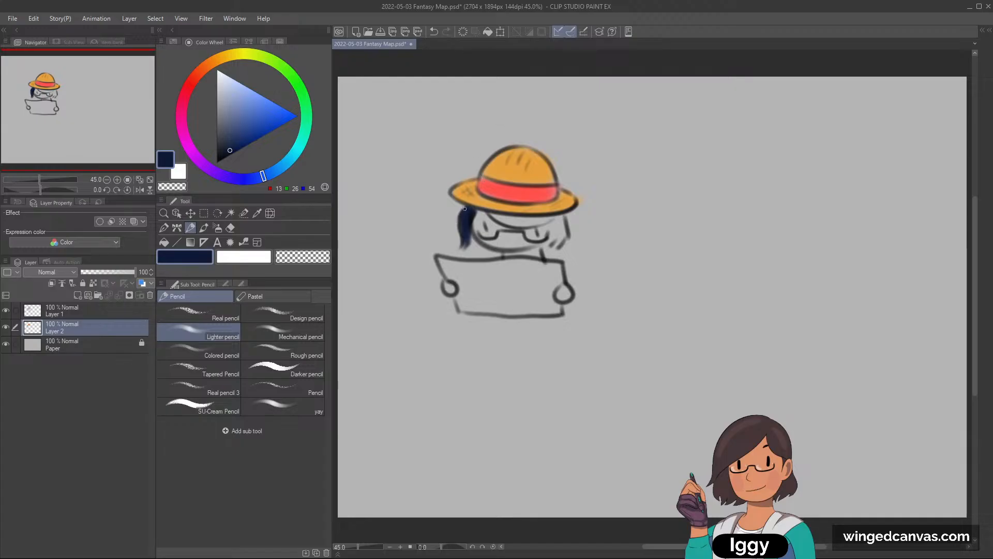
{"action": "mouse_move", "coordinate": [464, 211]}
{"action": "left_mouse_down"}
{"action": "mouse_move", "coordinate": [456, 227]}
{"action": "mouse_move", "coordinate": [456, 218]}
{"action": "mouse_move", "coordinate": [528, 224]}
{"action": "mouse_move", "coordinate": [512, 219]}
{"action": "mouse_move", "coordinate": [566, 209]}
{"action": "mouse_move", "coordinate": [528, 220]}
{"action": "mouse_move", "coordinate": [560, 211]}
{"action": "mouse_move", "coordinate": [541, 222]}
{"action": "mouse_move", "coordinate": [549, 246]}
{"action": "mouse_move", "coordinate": [564, 243]}
{"action": "mouse_move", "coordinate": [555, 249]}
{"action": "mouse_move", "coordinate": [553, 233]}
{"action": "mouse_move", "coordinate": [566, 232]}
{"action": "left_mouse_up"}
{"action": "left_click_drag", "start_coordinate": [563, 216], "coordinate": [567, 241]}
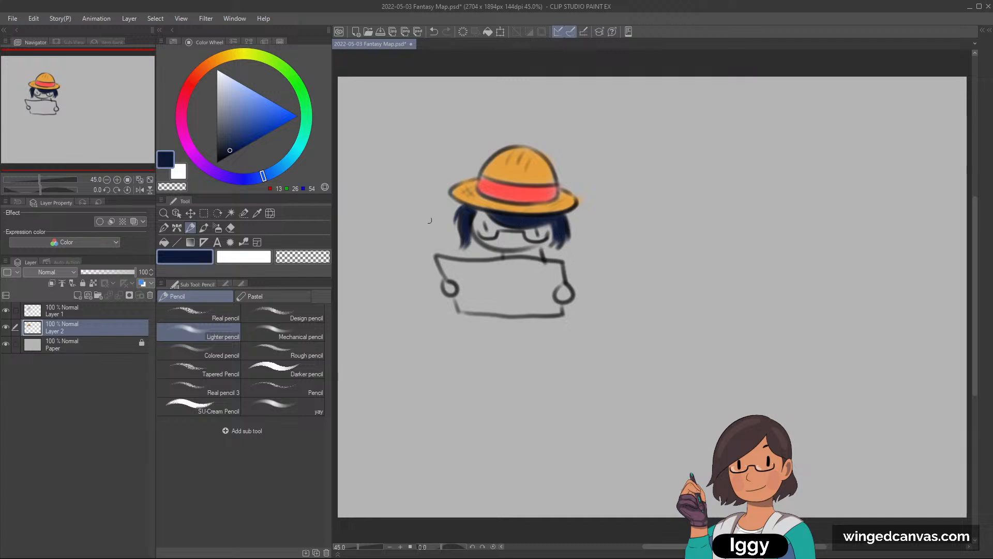
- Mix a pinkish skin tone (RGB 217, 171, 157) and paint the character's face with it
{"action": "left_click", "coordinate": [217, 63]}
{"action": "left_click", "coordinate": [249, 92]}
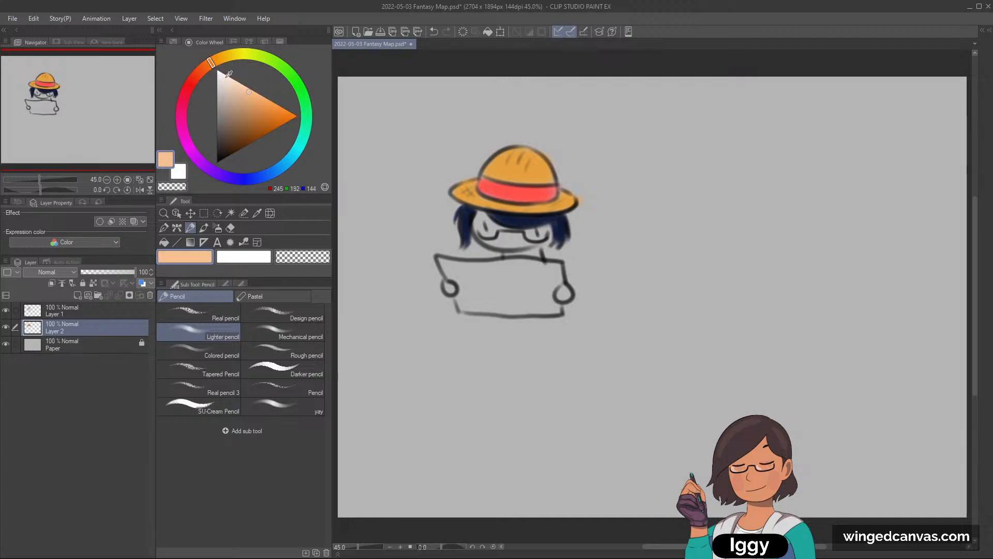
{"action": "left_click", "coordinate": [207, 69]}
{"action": "left_click", "coordinate": [232, 84]}
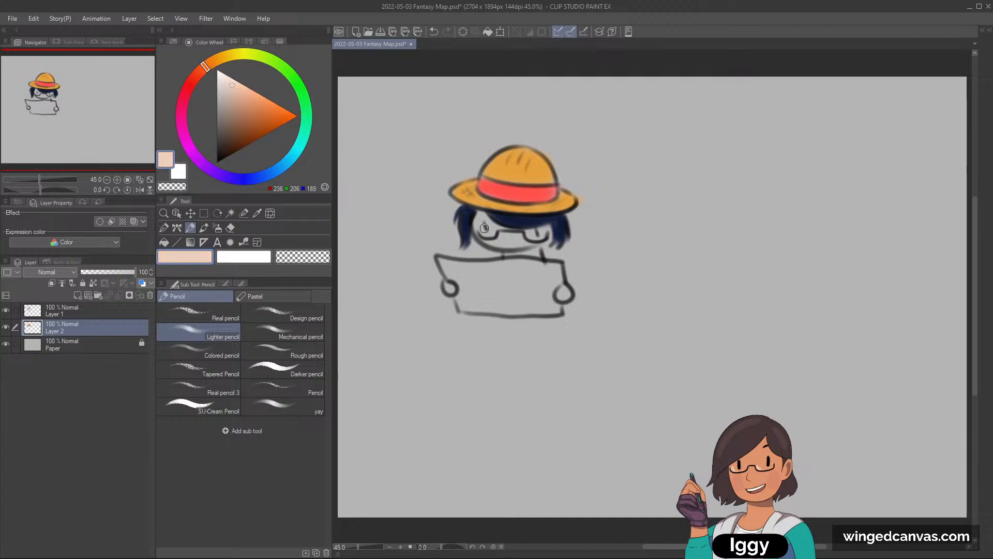
{"action": "left_click", "coordinate": [199, 72]}
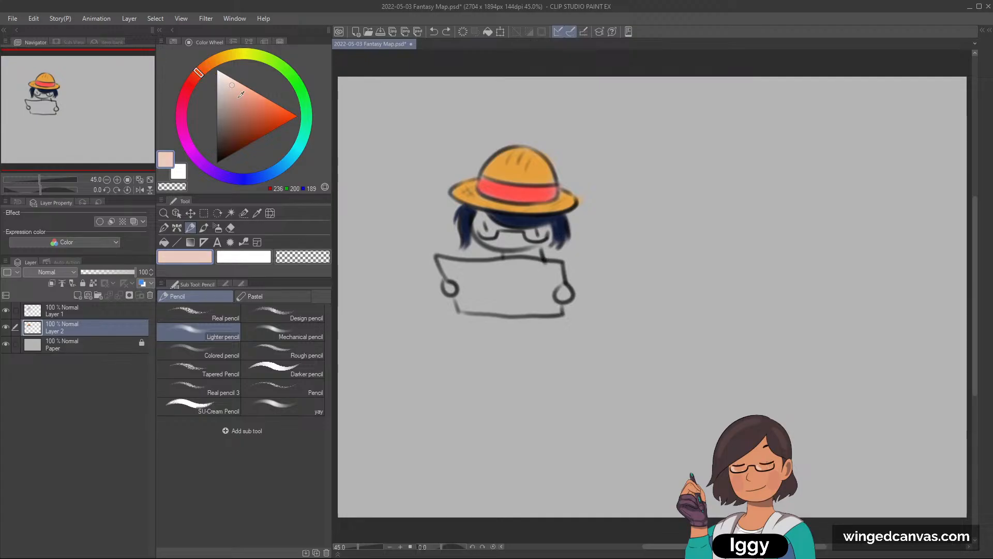
{"action": "left_click", "coordinate": [234, 98]}
{"action": "left_click", "coordinate": [236, 94]}
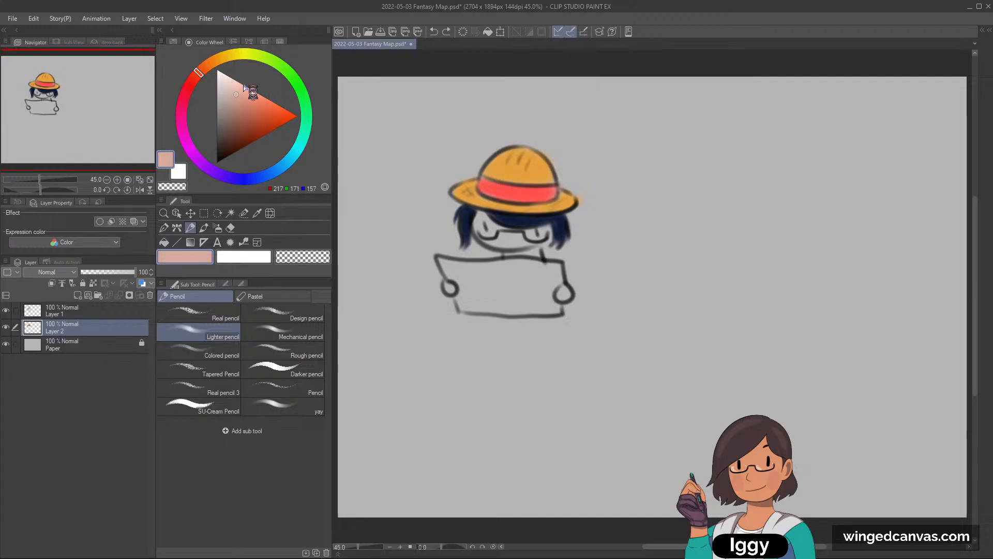
{"action": "mouse_move", "coordinate": [488, 240]}
{"action": "left_mouse_down"}
{"action": "mouse_move", "coordinate": [480, 208]}
{"action": "mouse_move", "coordinate": [499, 217]}
{"action": "mouse_move", "coordinate": [503, 243]}
{"action": "mouse_move", "coordinate": [484, 216]}
{"action": "mouse_move", "coordinate": [513, 224]}
{"action": "mouse_move", "coordinate": [515, 235]}
{"action": "mouse_move", "coordinate": [507, 240]}
{"action": "mouse_move", "coordinate": [507, 198]}
{"action": "mouse_move", "coordinate": [499, 232]}
{"action": "mouse_move", "coordinate": [534, 236]}
{"action": "mouse_move", "coordinate": [498, 230]}
{"action": "mouse_move", "coordinate": [541, 234]}
{"action": "mouse_move", "coordinate": [513, 248]}
{"action": "mouse_move", "coordinate": [548, 222]}
{"action": "mouse_move", "coordinate": [521, 241]}
{"action": "mouse_move", "coordinate": [545, 233]}
{"action": "left_mouse_up"}
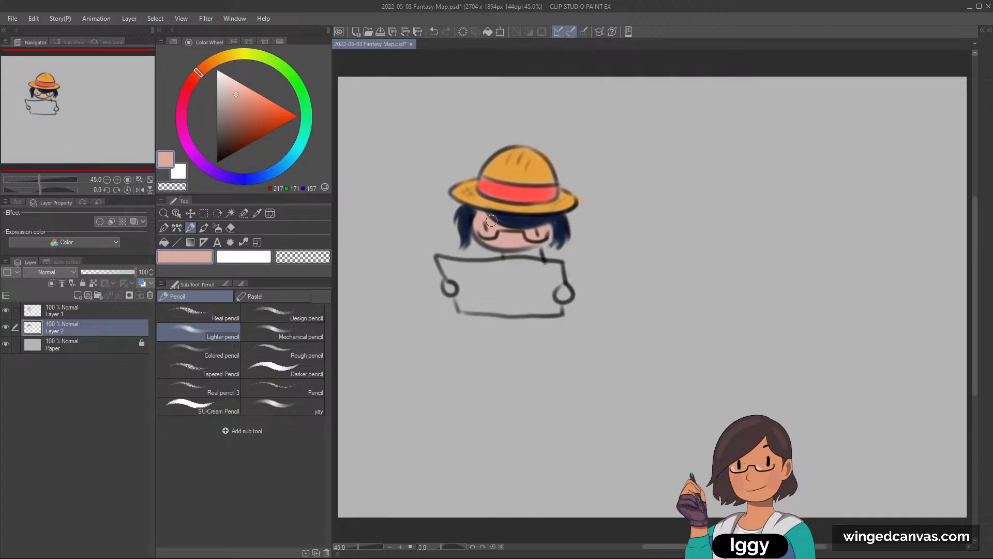
{"action": "left_click_drag", "start_coordinate": [486, 218], "coordinate": [484, 240]}
- Touch up the fringe with the sampled hair colour and fill both hands with the sampled skin tone
{"action": "left_click", "coordinate": [465, 219], "text": "alt"}
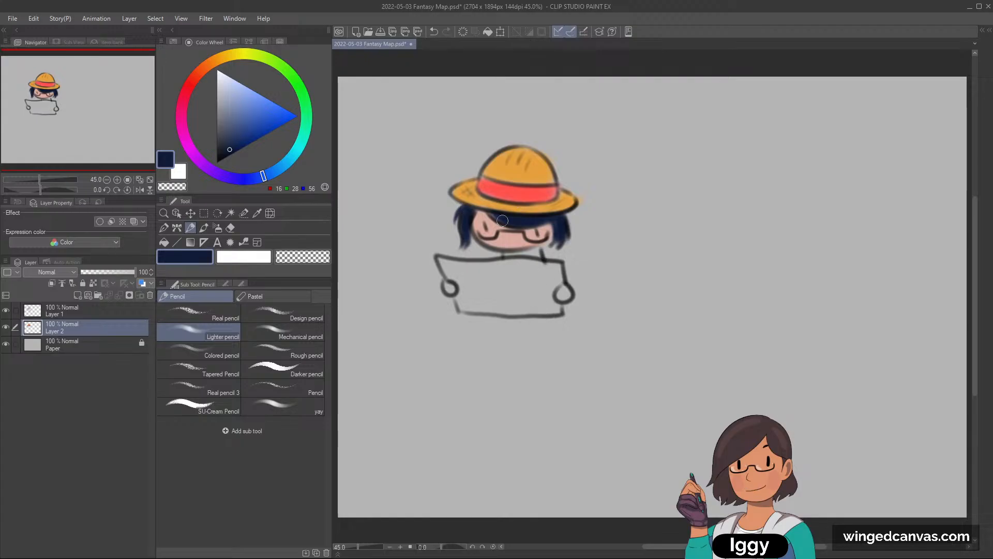
{"action": "left_click", "coordinate": [484, 221], "text": "alt"}
{"action": "left_click_drag", "start_coordinate": [449, 290], "coordinate": [448, 287]}
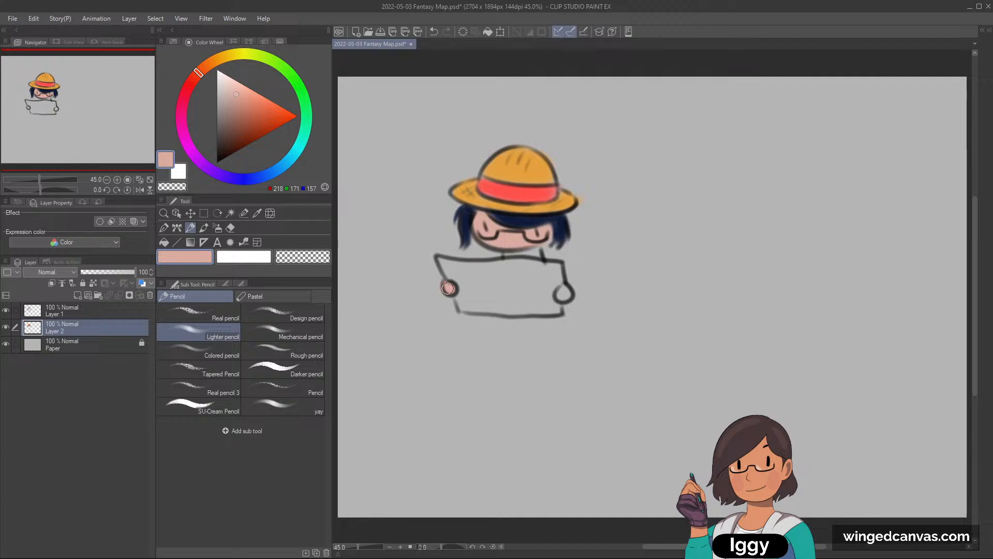
{"action": "left_click_drag", "start_coordinate": [562, 293], "coordinate": [564, 291]}
- Refine the boundary between fringe and forehead using skin and navy tones sampled from the drawing
{"action": "left_click", "coordinate": [520, 235], "text": "alt"}
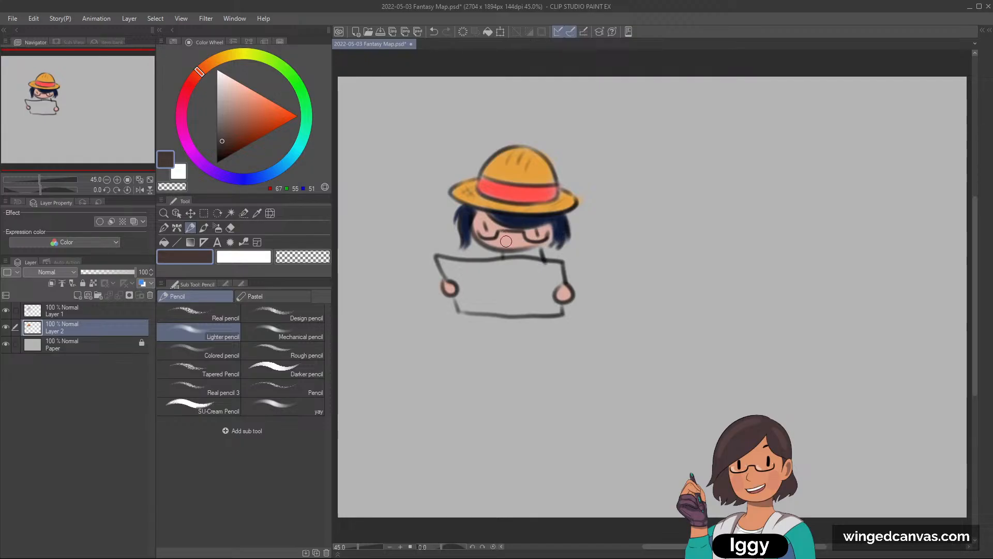
{"action": "left_click", "coordinate": [512, 240], "text": "alt"}
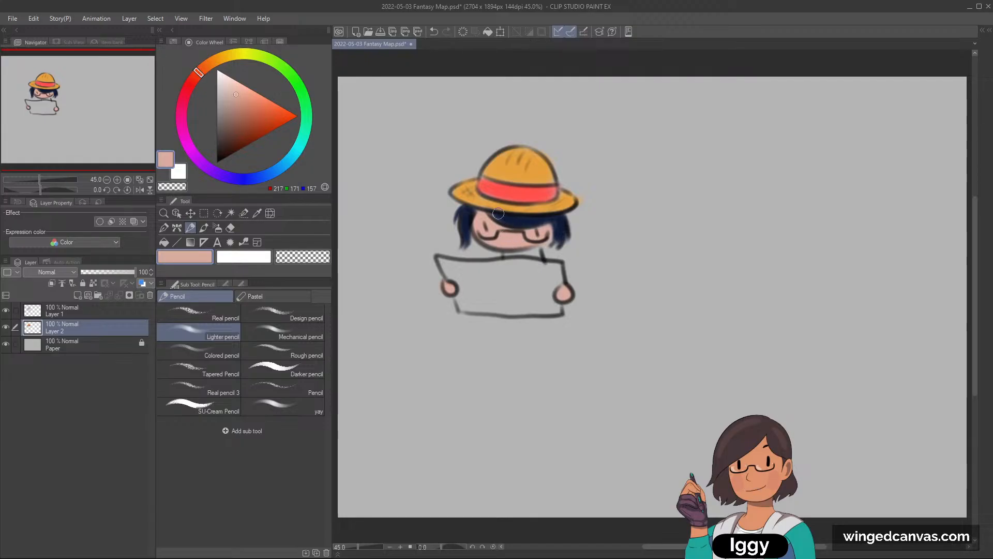
{"action": "left_click", "coordinate": [509, 224], "text": "alt"}
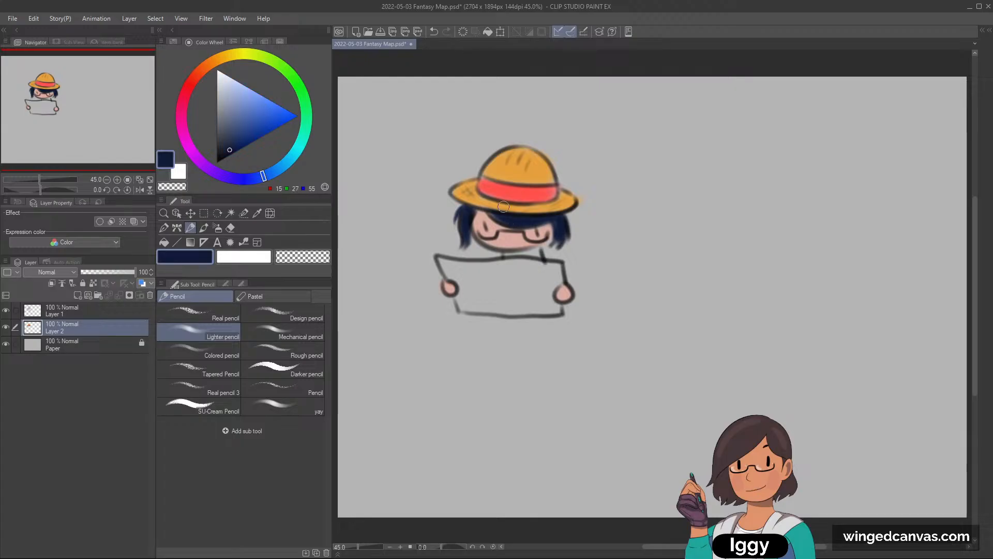
{"action": "left_click_drag", "start_coordinate": [488, 214], "coordinate": [512, 219]}
{"action": "key", "text": "ctrl+z"}
{"action": "left_click", "coordinate": [509, 217], "text": "alt"}
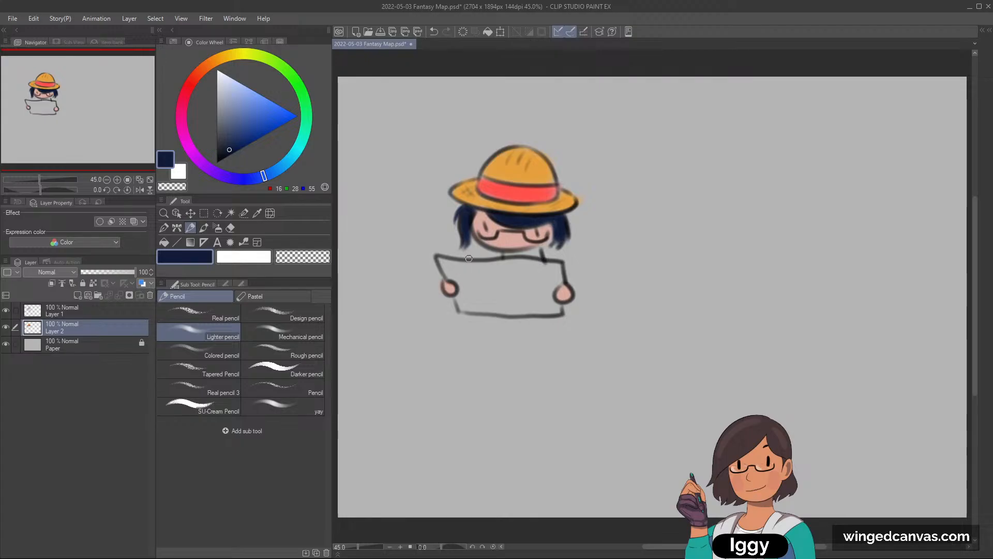
{"action": "left_click", "coordinate": [512, 220], "text": "alt"}
{"action": "left_click", "coordinate": [513, 220], "text": "alt"}
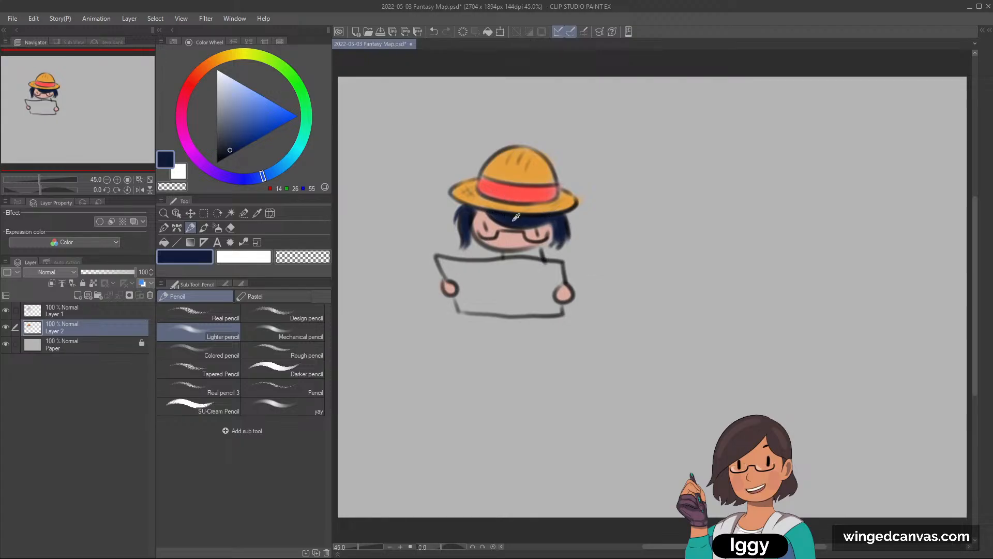
- Paint the held map in a muted tan (RGB 193, 161, 142), leaving the hands uncovered
{"action": "left_click", "coordinate": [205, 62]}
{"action": "left_click", "coordinate": [240, 78]}
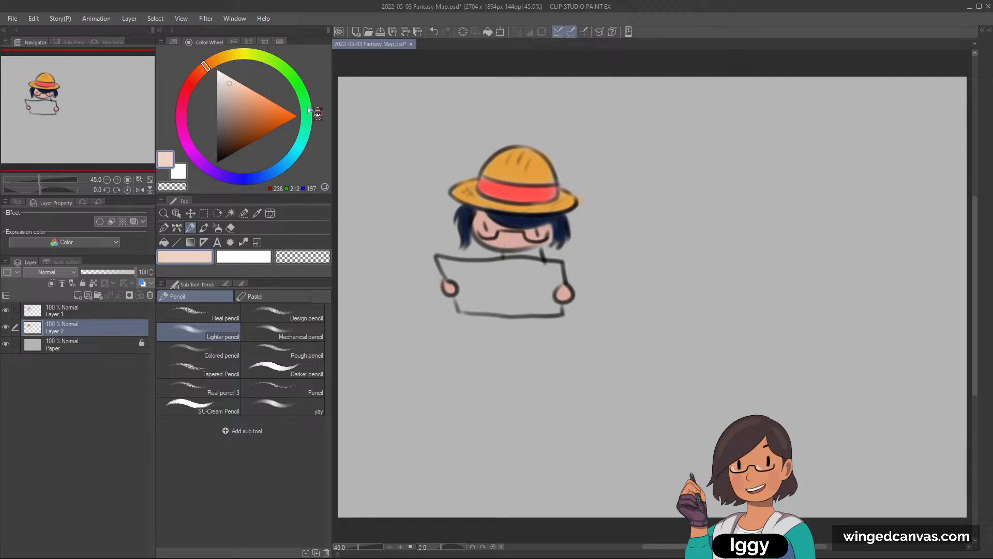
{"action": "left_click", "coordinate": [238, 96]}
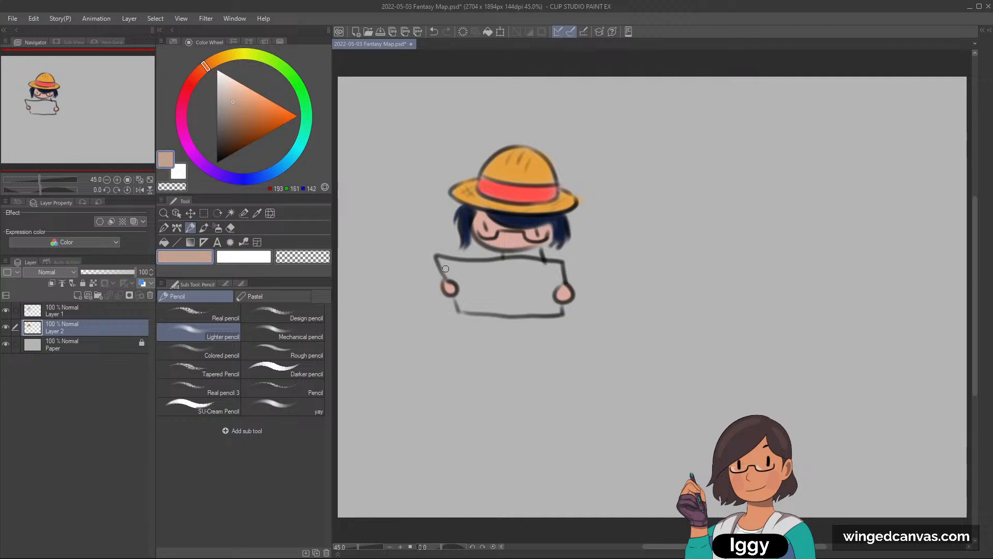
{"action": "mouse_move", "coordinate": [452, 268]}
{"action": "left_mouse_down"}
{"action": "mouse_move", "coordinate": [519, 265]}
{"action": "mouse_move", "coordinate": [451, 261]}
{"action": "mouse_move", "coordinate": [544, 264]}
{"action": "mouse_move", "coordinate": [482, 266]}
{"action": "mouse_move", "coordinate": [558, 274]}
{"action": "mouse_move", "coordinate": [461, 268]}
{"action": "mouse_move", "coordinate": [470, 282]}
{"action": "mouse_move", "coordinate": [462, 293]}
{"action": "mouse_move", "coordinate": [475, 271]}
{"action": "mouse_move", "coordinate": [488, 299]}
{"action": "mouse_move", "coordinate": [537, 284]}
{"action": "mouse_move", "coordinate": [477, 291]}
{"action": "mouse_move", "coordinate": [532, 309]}
{"action": "mouse_move", "coordinate": [490, 305]}
{"action": "mouse_move", "coordinate": [557, 312]}
{"action": "mouse_move", "coordinate": [547, 261]}
{"action": "mouse_move", "coordinate": [540, 283]}
{"action": "mouse_move", "coordinate": [550, 275]}
{"action": "mouse_move", "coordinate": [547, 301]}
{"action": "mouse_move", "coordinate": [558, 268]}
{"action": "left_mouse_up"}
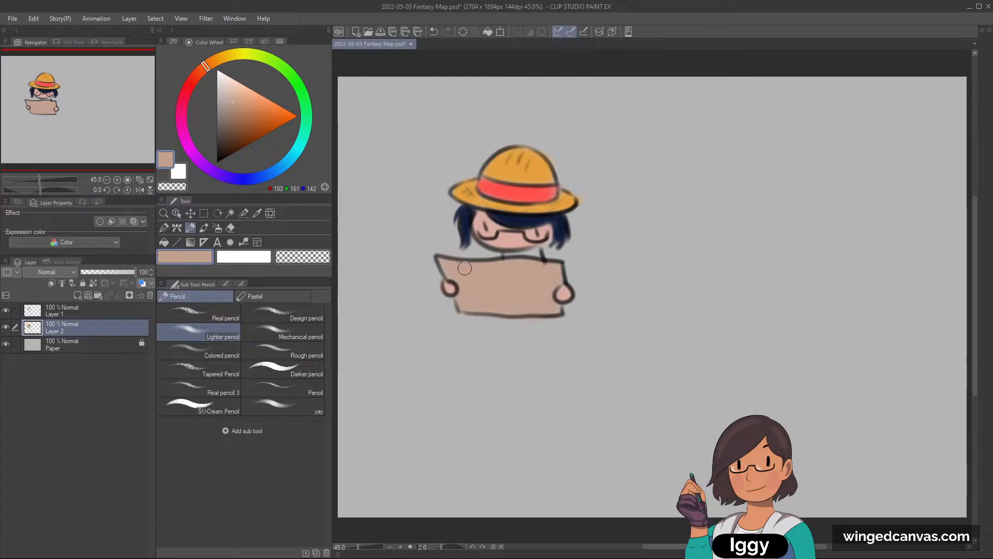
- Paint the visible shirt area between the chin and the map in greyish blue (RGB 73, 93, 120)
{"action": "left_click", "coordinate": [271, 173]}
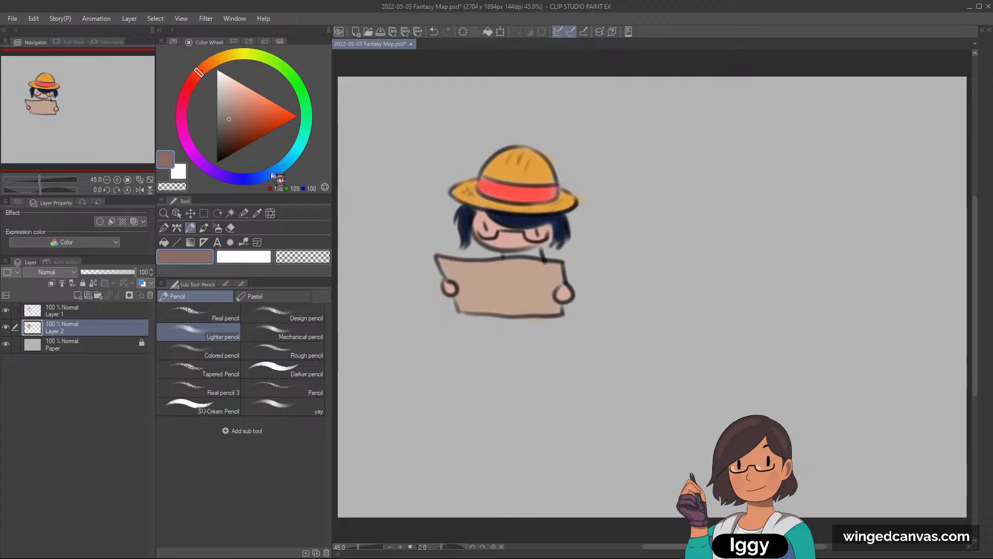
{"action": "left_click", "coordinate": [231, 120]}
{"action": "left_click_drag", "start_coordinate": [233, 120], "coordinate": [232, 127]}
{"action": "left_click_drag", "start_coordinate": [505, 255], "coordinate": [543, 258]}
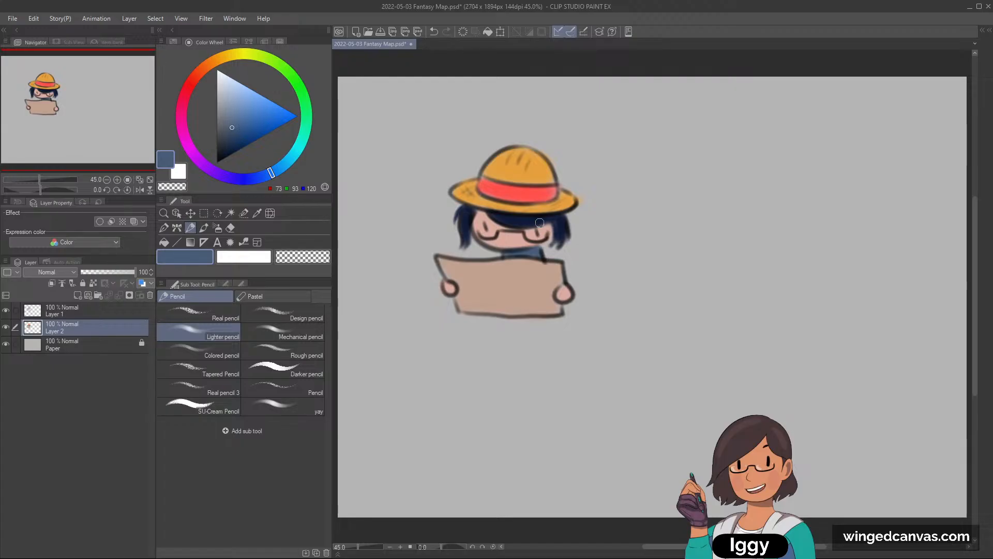
- Tidy the shirt's edge and the cheek beside the hair with sampled blue, transparent colour and sampled skin tone
{"action": "left_click", "coordinate": [533, 251], "text": "alt"}
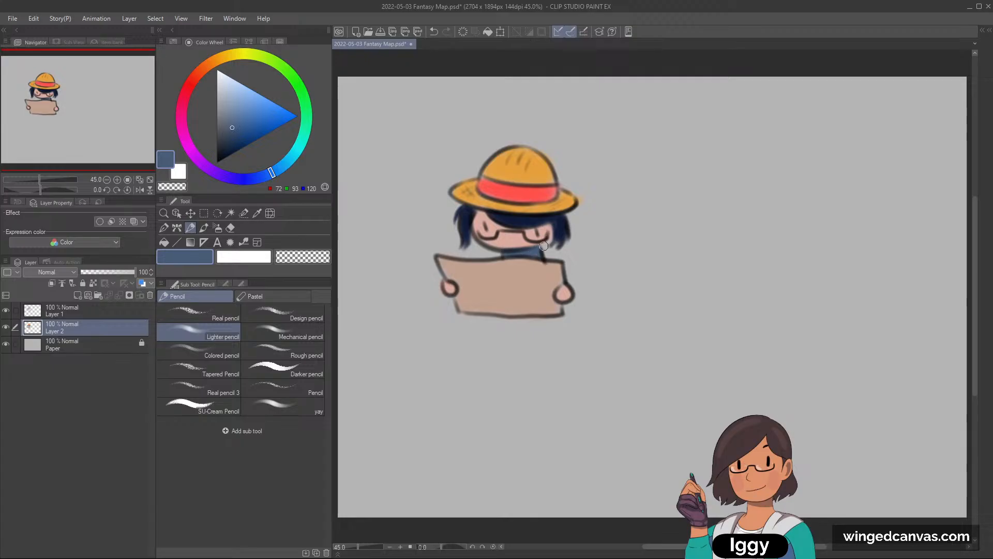
{"action": "key", "text": "c"}
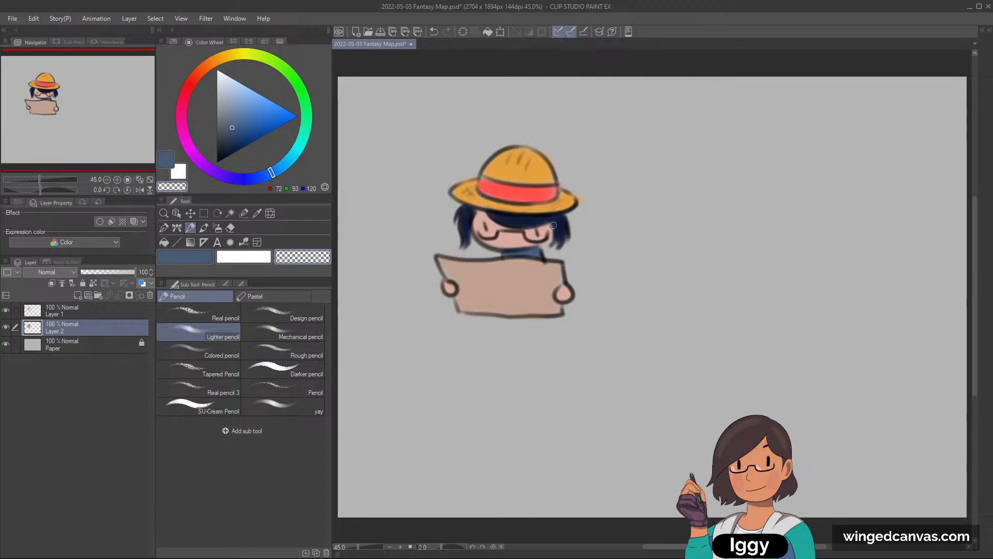
{"action": "left_click", "coordinate": [551, 227], "text": "alt"}
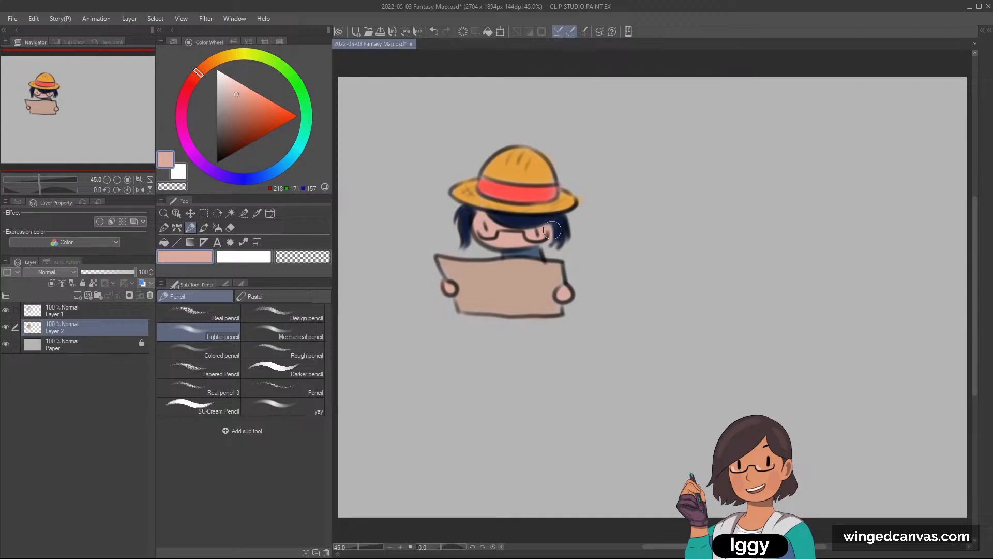
- Extend the hair ends on both sides of the face down towards the map with the sampled navy
{"action": "left_click", "coordinate": [475, 213], "text": "alt"}
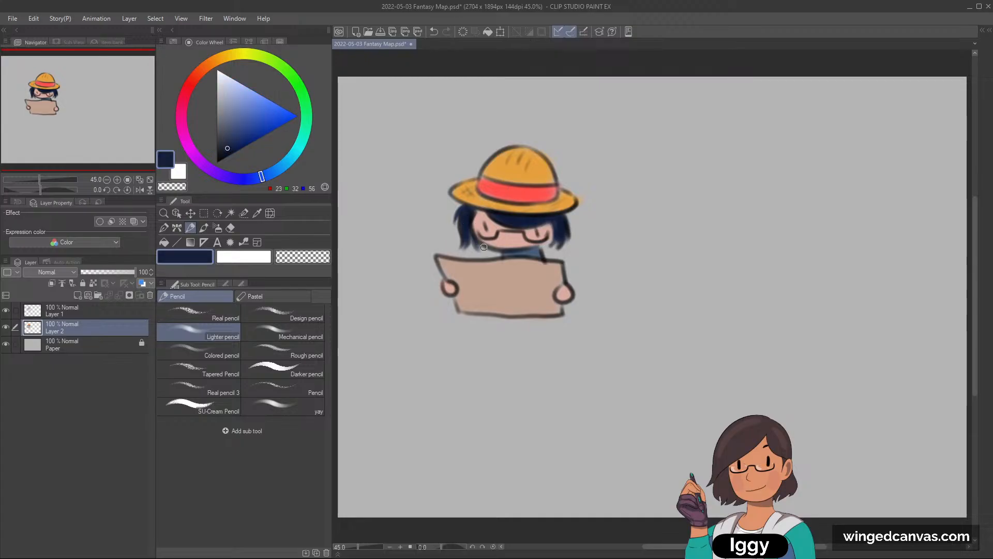
{"action": "mouse_move", "coordinate": [472, 234]}
{"action": "left_mouse_down"}
{"action": "mouse_move", "coordinate": [477, 247]}
{"action": "mouse_move", "coordinate": [501, 251]}
{"action": "left_mouse_up"}
{"action": "mouse_move", "coordinate": [479, 245]}
{"action": "left_mouse_down"}
{"action": "mouse_move", "coordinate": [499, 251]}
{"action": "mouse_move", "coordinate": [554, 233]}
{"action": "mouse_move", "coordinate": [546, 252]}
{"action": "left_mouse_up"}
{"action": "key", "text": "ctrl+z"}
{"action": "left_click_drag", "start_coordinate": [551, 247], "coordinate": [569, 233]}
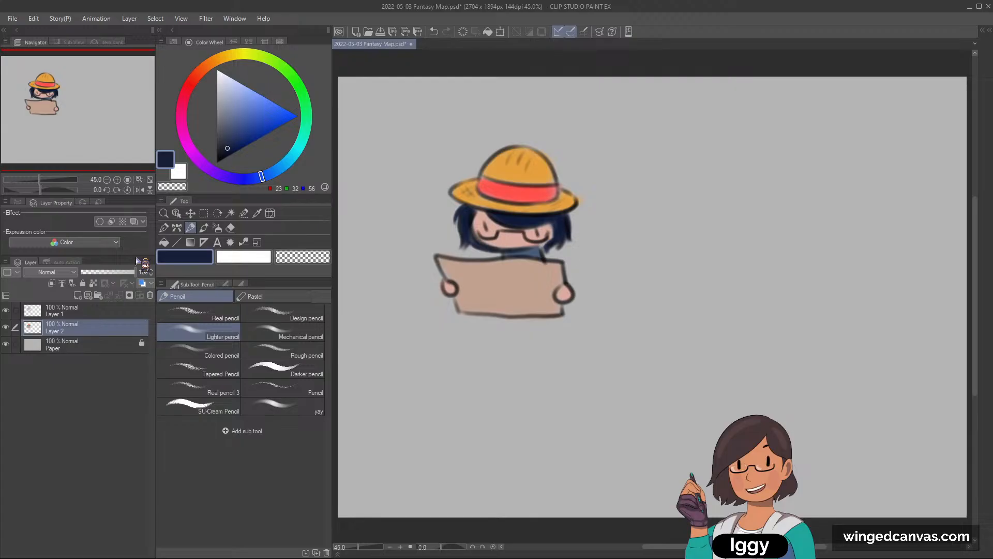
- Merge the line art layer and the colour layer into a single layer
{"action": "left_click", "coordinate": [84, 314], "text": "ctrl"}
{"action": "right_click", "coordinate": [83, 324]}
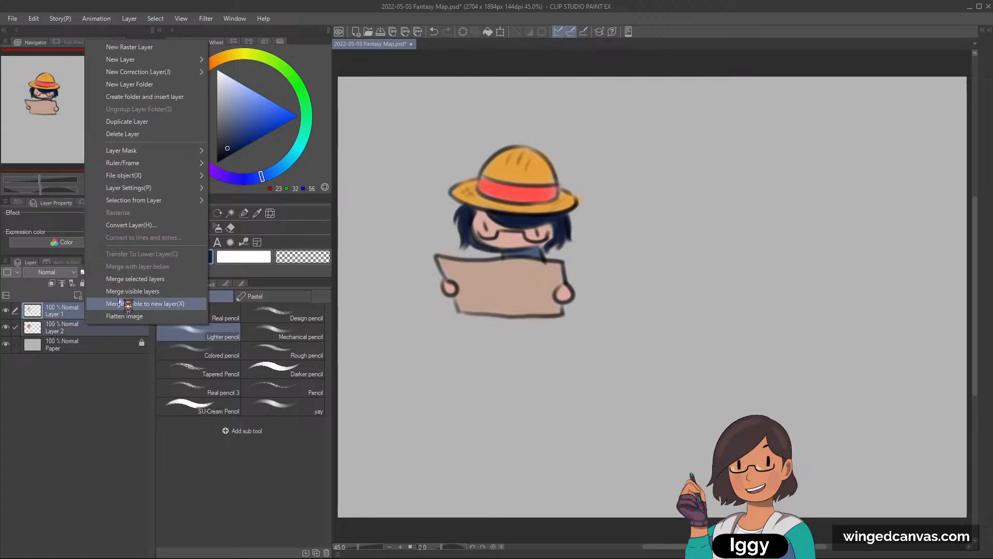
{"action": "left_click", "coordinate": [119, 306]}
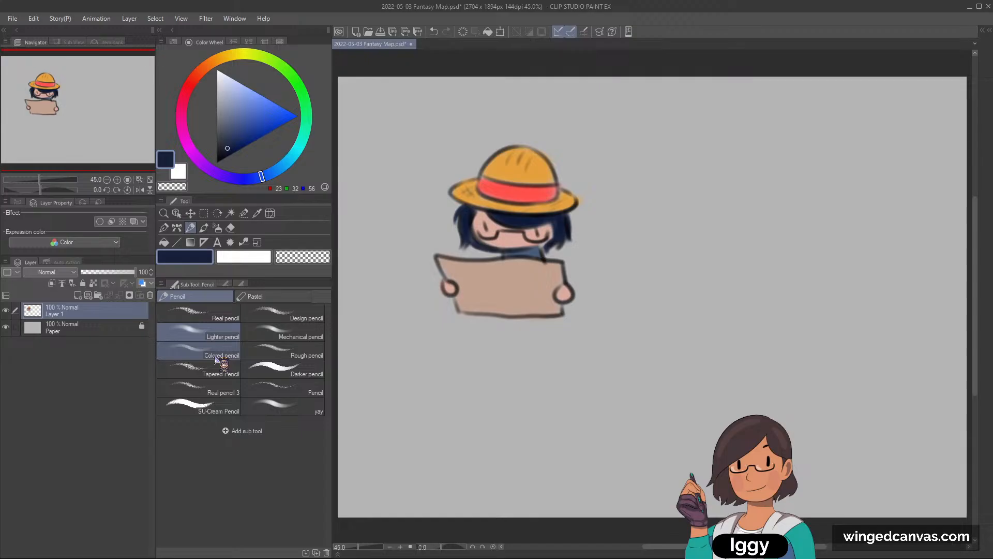
- Enlarge the merged character drawing proportionally from its upper-left corner by about a quarter
{"action": "key", "text": "ctrl+t"}
{"action": "left_click_drag", "start_coordinate": [587, 326], "coordinate": [620, 365]}
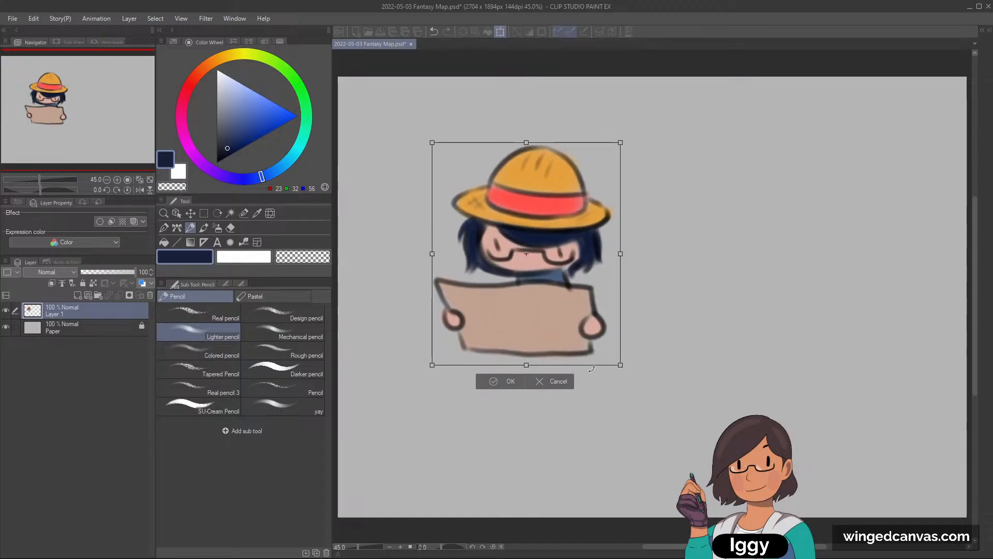
{"action": "left_click", "coordinate": [507, 383]}
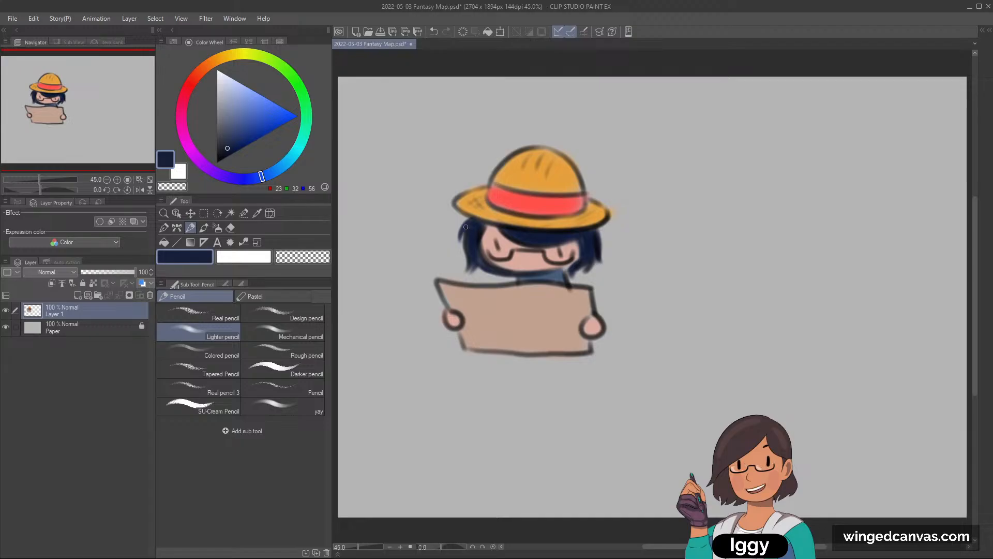
- Retouch the hair's left side with sampled navy and draw a thin diagonal reddish-brown (RGB 176, 104, 88) crease across the map
{"action": "left_click", "coordinate": [472, 243], "text": "alt"}
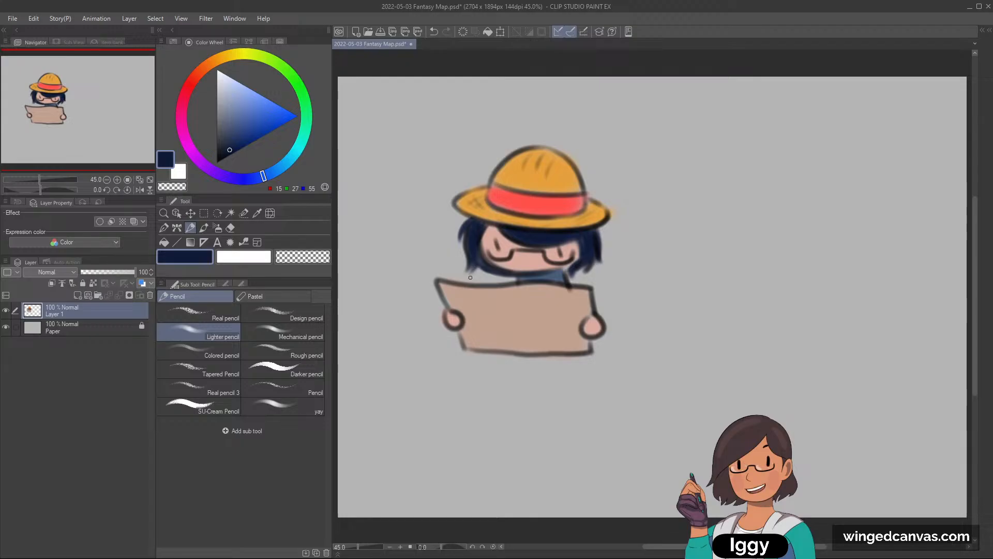
{"action": "left_click", "coordinate": [461, 335], "text": "alt"}
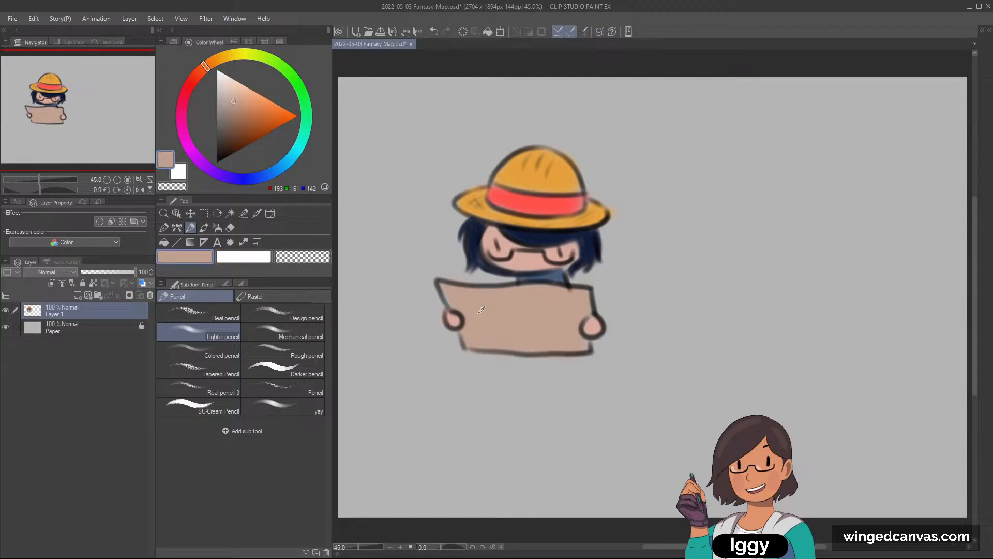
{"action": "left_click", "coordinate": [241, 112]}
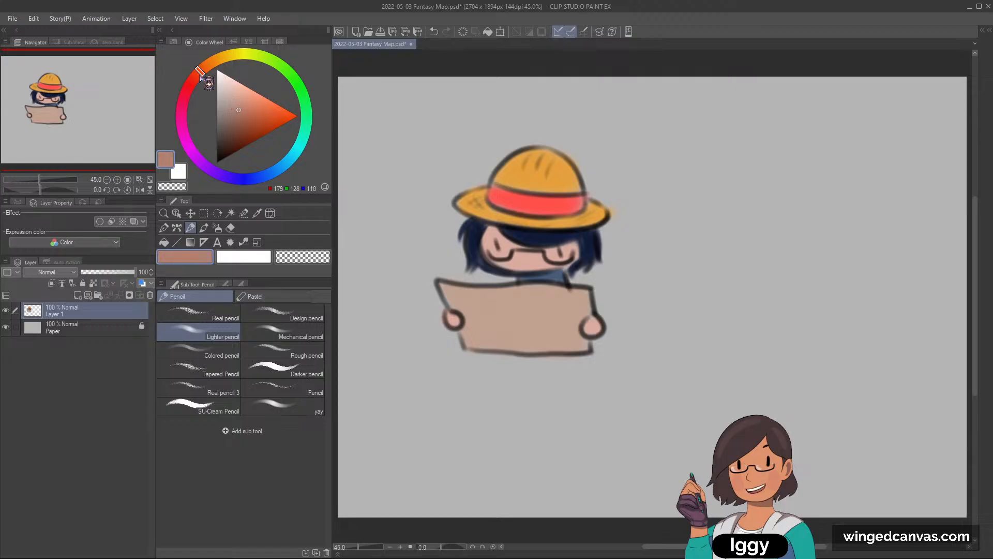
{"action": "left_click", "coordinate": [197, 77]}
{"action": "left_click", "coordinate": [244, 114]}
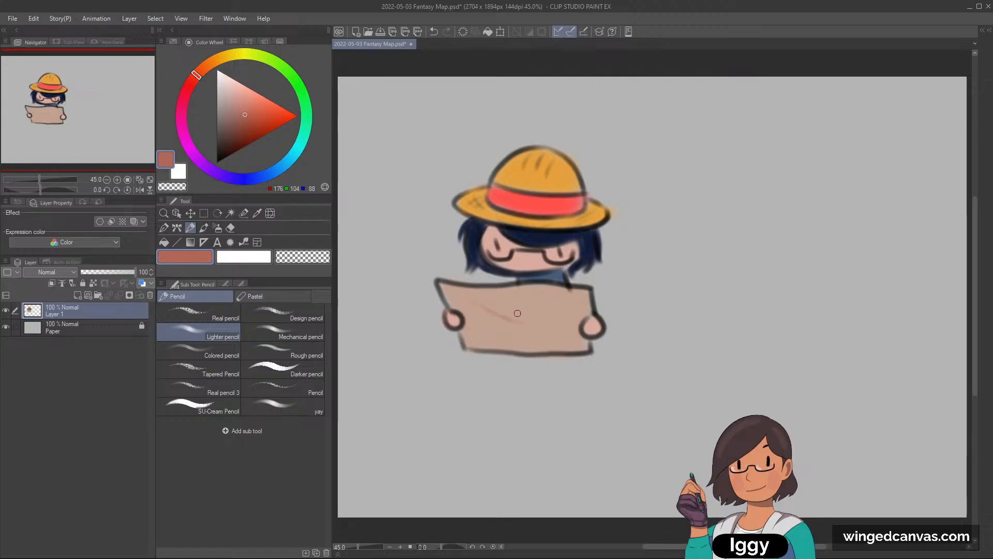
- Soften the diagonal crease on the map by painting broad strokes over it with tan tones sampled around it
{"action": "left_click", "coordinate": [516, 312], "text": "alt"}
{"action": "left_click", "coordinate": [509, 320], "text": "alt"}
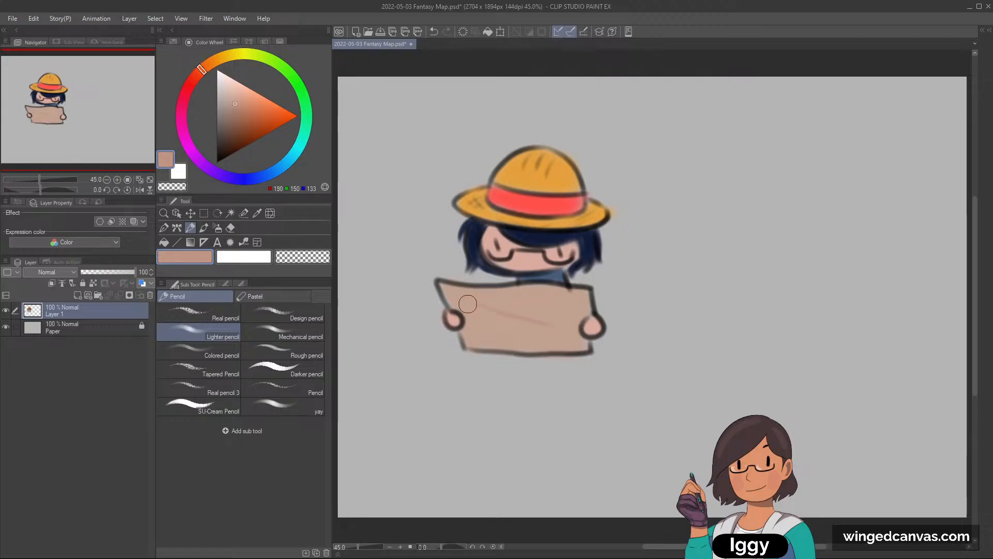
{"action": "mouse_move", "coordinate": [468, 304]}
{"action": "left_mouse_down"}
{"action": "mouse_move", "coordinate": [559, 334]}
{"action": "mouse_move", "coordinate": [477, 307]}
{"action": "mouse_move", "coordinate": [517, 329]}
{"action": "mouse_move", "coordinate": [473, 305]}
{"action": "mouse_move", "coordinate": [571, 330]}
{"action": "left_mouse_up"}
{"action": "left_click", "coordinate": [526, 324], "text": "alt"}
{"action": "left_click_drag", "start_coordinate": [455, 296], "coordinate": [543, 322]}
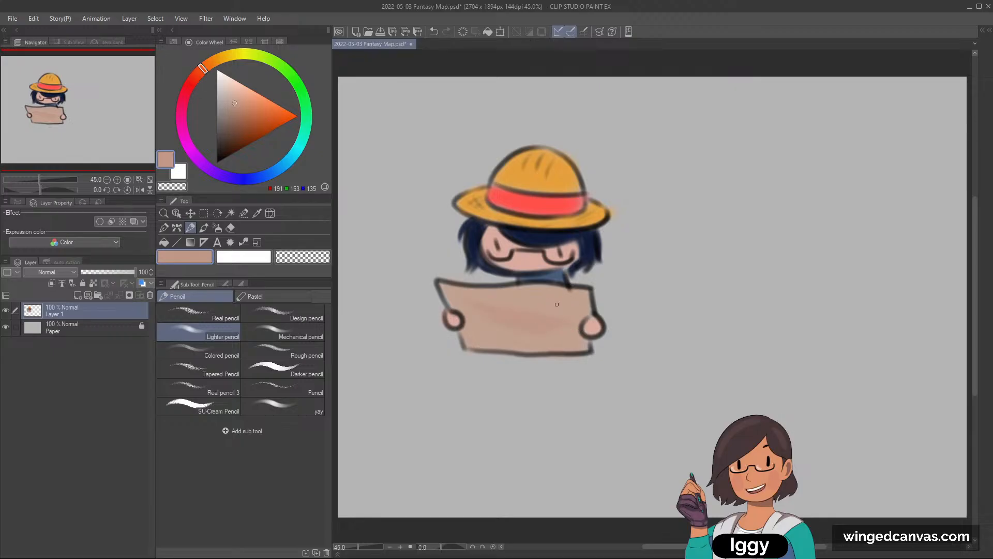
- Draw a darker line along the map's diagonal crease in a dull brown (RGB 152, 114, 103)
{"action": "left_click", "coordinate": [526, 321], "text": "alt"}
{"action": "left_click", "coordinate": [200, 73]}
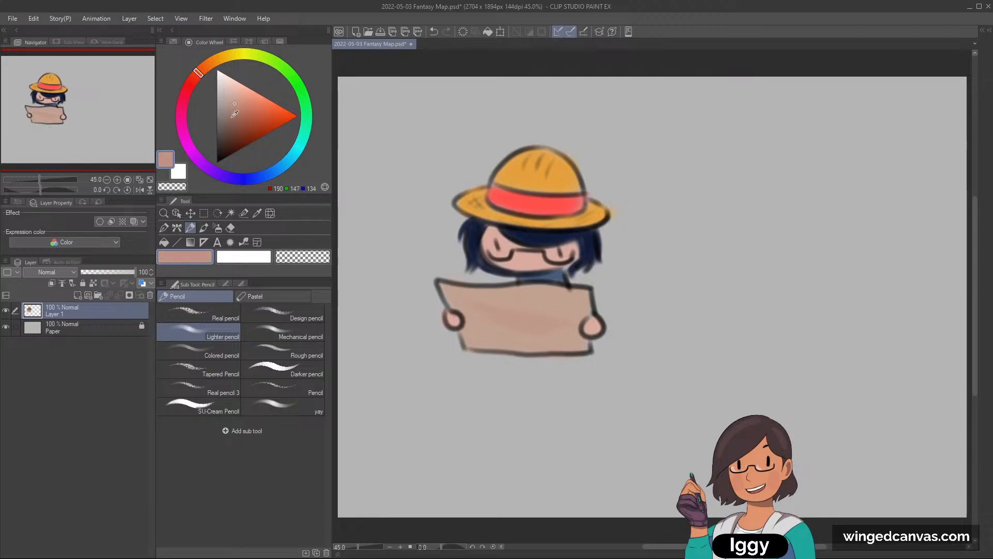
{"action": "left_click", "coordinate": [232, 116]}
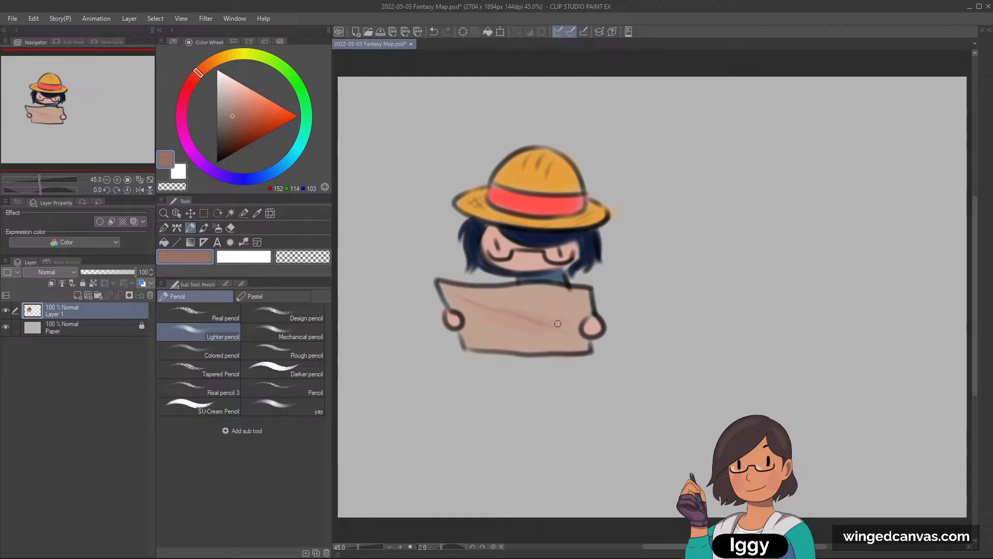
- Blend the darker crease into the map's surface with pink and tan tones repeatedly sampled from the map
{"action": "left_click", "coordinate": [485, 309], "text": "alt"}
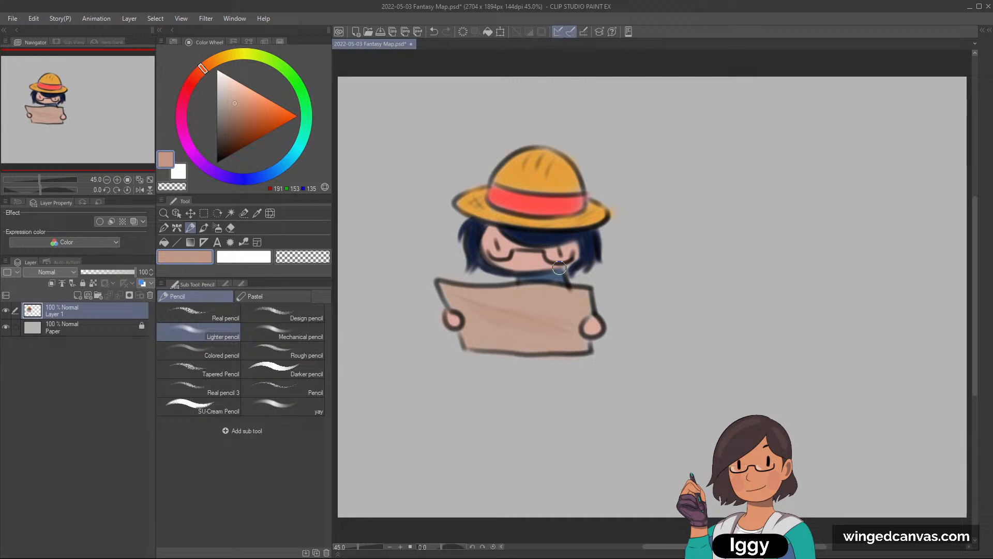
{"action": "left_click", "coordinate": [480, 303], "text": "alt"}
{"action": "left_click", "coordinate": [495, 314], "text": "alt"}
{"action": "left_click", "coordinate": [482, 304], "text": "alt"}
{"action": "left_click", "coordinate": [480, 313], "text": "alt"}
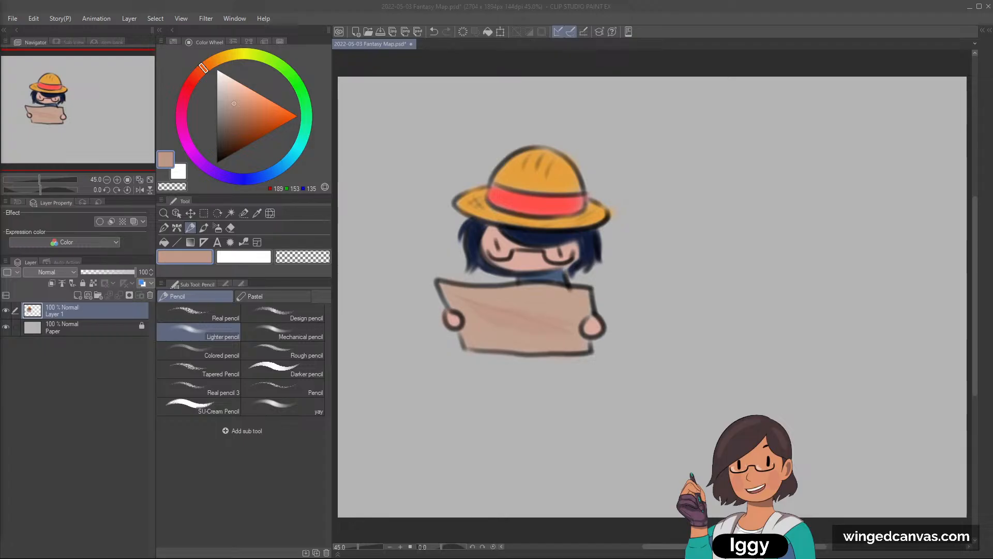
{"action": "left_click", "coordinate": [107, 314]}
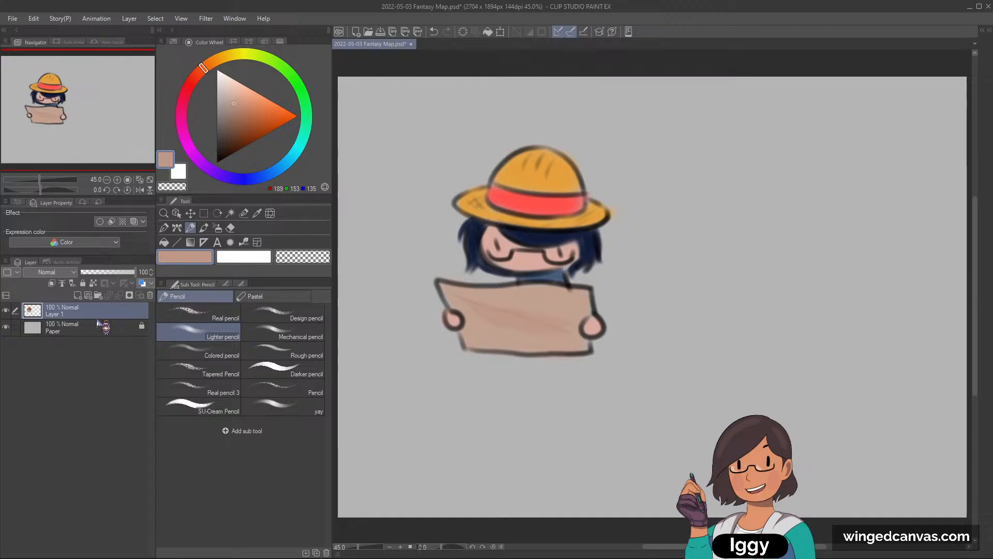
{"action": "left_click", "coordinate": [495, 310], "text": "alt"}
{"action": "left_click", "coordinate": [492, 307], "text": "alt"}
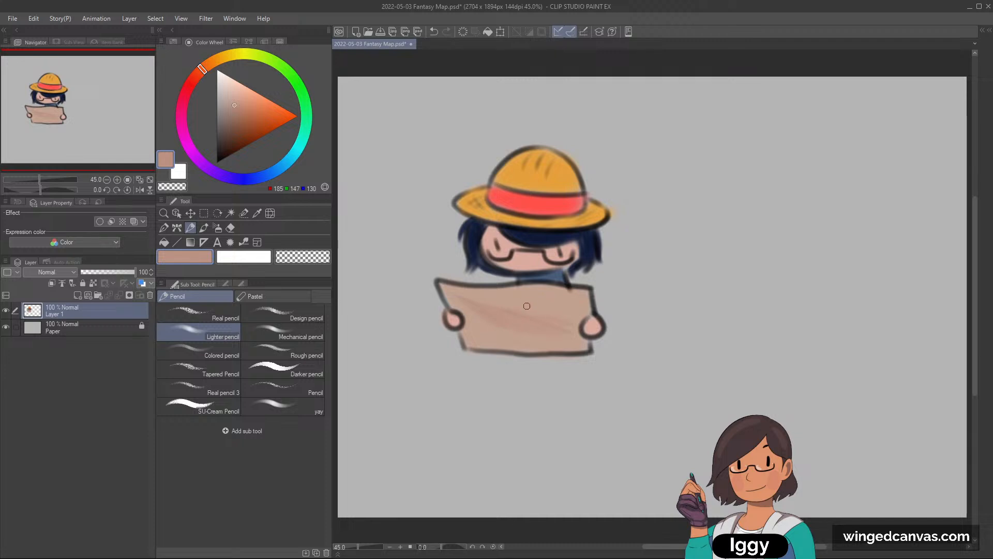
{"action": "left_click", "coordinate": [500, 340], "text": "alt"}
- Hide the character layer and add a new empty raster layer directly above the Paper layer
{"action": "scroll", "coordinate": [608, 276], "scroll_direction": "down", "scroll_amount": 3}
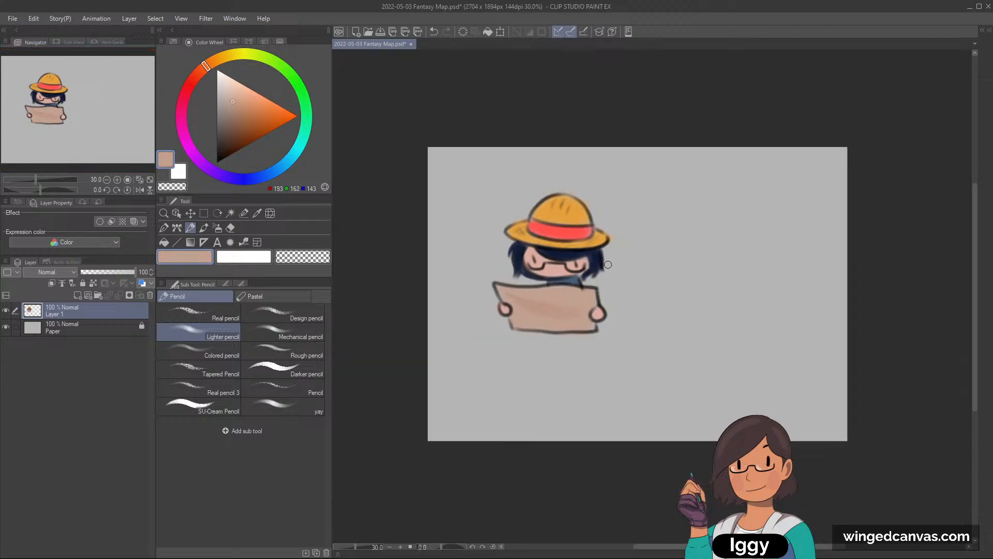
{"action": "left_click_drag", "start_coordinate": [113, 124], "coordinate": [121, 128]}
{"action": "left_click", "coordinate": [6, 310]}
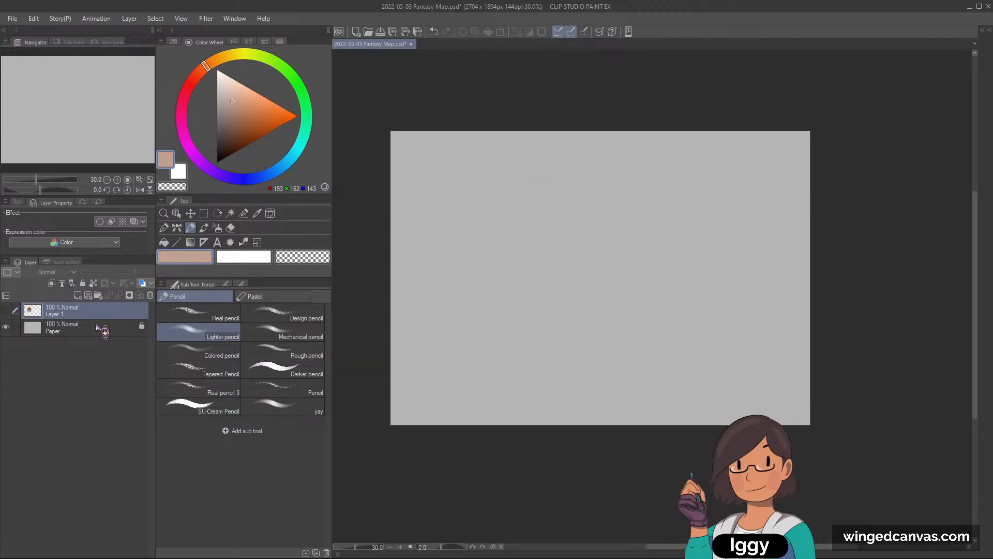
{"action": "left_click", "coordinate": [98, 328]}
{"action": "left_click", "coordinate": [78, 295]}
{"action": "scroll", "coordinate": [584, 283], "scroll_direction": "up", "scroll_amount": 1}
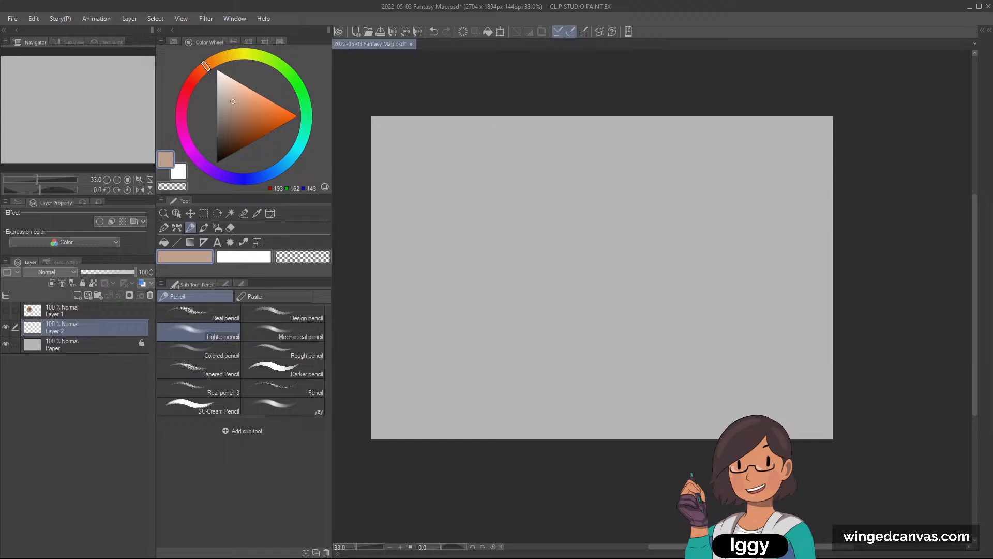
{"action": "left_click", "coordinate": [204, 228]}
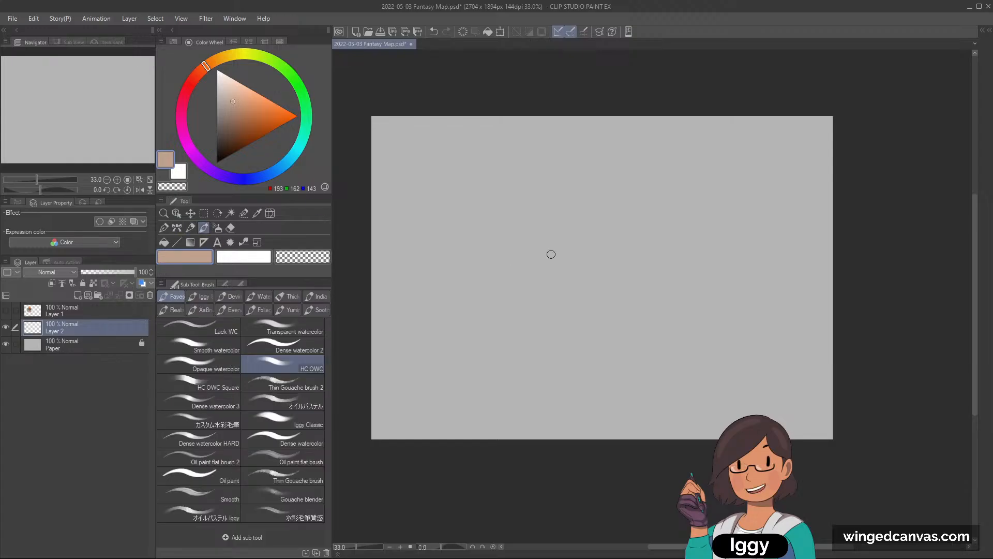
{"action": "scroll", "coordinate": [539, 262], "scroll_direction": "up", "scroll_amount": 1}
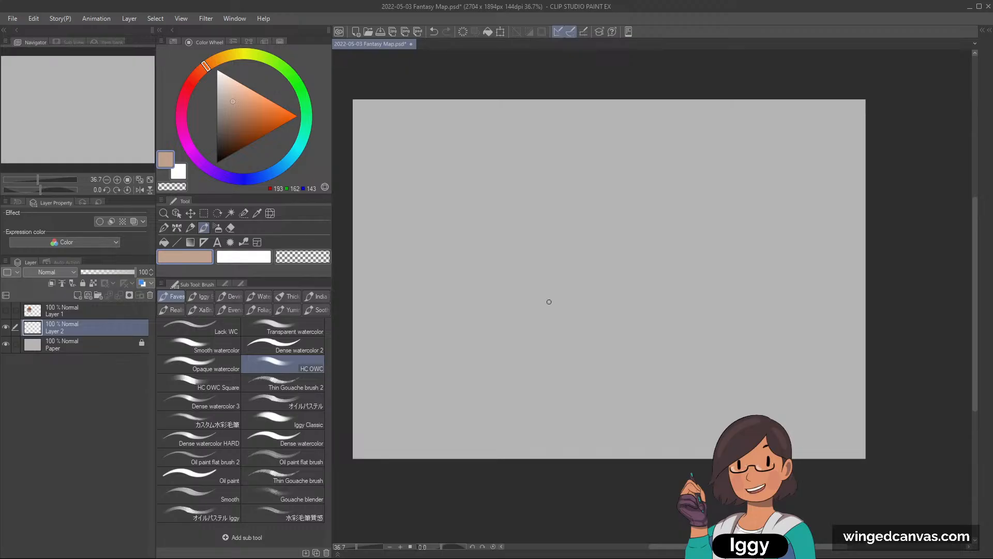
{"action": "key", "text": "ctrl+z"}
- Set the drawing colour to black (RGB 0, 0, 0) and return to the Lighter pencil
{"action": "left_click_drag", "start_coordinate": [226, 155], "coordinate": [211, 179]}
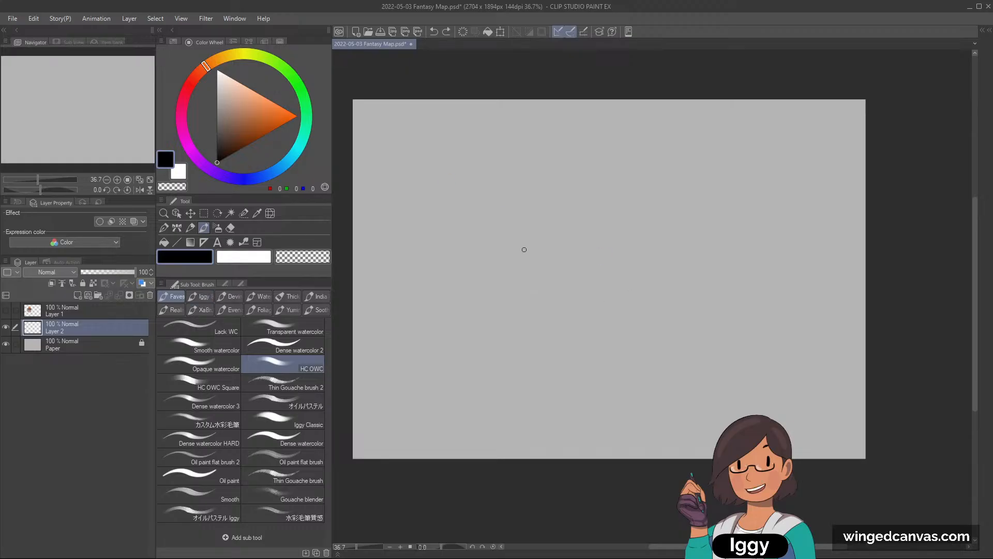
{"action": "left_click_drag", "start_coordinate": [559, 253], "coordinate": [560, 298]}
{"action": "key", "text": "ctrl+z"}
{"action": "left_click", "coordinate": [190, 227]}
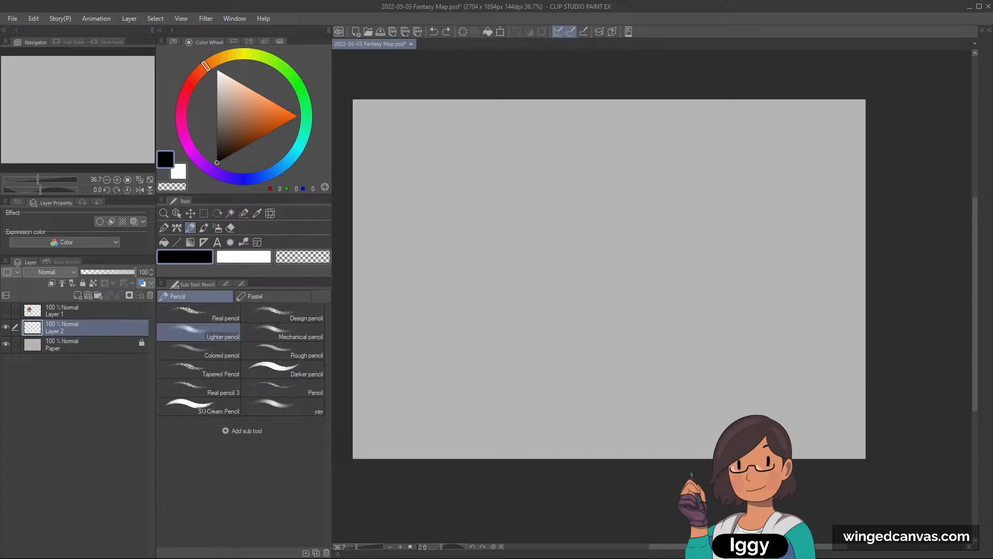
{"action": "left_click_drag", "start_coordinate": [568, 242], "coordinate": [563, 273]}
{"action": "left_click_drag", "start_coordinate": [595, 240], "coordinate": [598, 277]}
{"action": "mouse_move", "coordinate": [466, 209]}
{"action": "left_mouse_down"}
{"action": "mouse_move", "coordinate": [438, 260]}
{"action": "mouse_move", "coordinate": [473, 208]}
{"action": "left_mouse_up"}
{"action": "key", "text": "ctrl+z"}
{"action": "key", "text": "ctrl+z"}
{"action": "key", "text": "ctrl+z"}
{"action": "left_click_drag", "start_coordinate": [569, 298], "coordinate": [578, 304]}
{"action": "key", "text": "ctrl+z"}
{"action": "key", "text": "ctrl+z"}
{"action": "key", "text": "ctrl+z"}
{"action": "key", "text": "ctrl+z"}
{"action": "key", "text": "ctrl+z"}
- Sketch a small, faint rectangular thumbnail frame in the canvas's upper-left corner, redoing the edges that come out badly
{"action": "left_click_drag", "start_coordinate": [370, 114], "coordinate": [371, 185]}
{"action": "key", "text": "ctrl+z"}
{"action": "left_click_drag", "start_coordinate": [391, 113], "coordinate": [454, 117]}
{"action": "key", "text": "ctrl+z"}
{"action": "mouse_move", "coordinate": [376, 119]}
{"action": "left_mouse_down"}
{"action": "mouse_move", "coordinate": [470, 117]}
{"action": "mouse_move", "coordinate": [459, 118]}
{"action": "mouse_move", "coordinate": [470, 161]}
{"action": "mouse_move", "coordinate": [468, 120]}
{"action": "mouse_move", "coordinate": [468, 172]}
{"action": "left_mouse_up"}
{"action": "key", "text": "ctrl+z"}
{"action": "key", "text": "ctrl+z"}
{"action": "left_click_drag", "start_coordinate": [373, 184], "coordinate": [462, 181]}
- Reinforce the thumbnail frame's left, top and bottom edges, and fade the doubled bottom and right edges with transparent colour
{"action": "scroll", "coordinate": [372, 119], "scroll_direction": "up", "scroll_amount": 1}
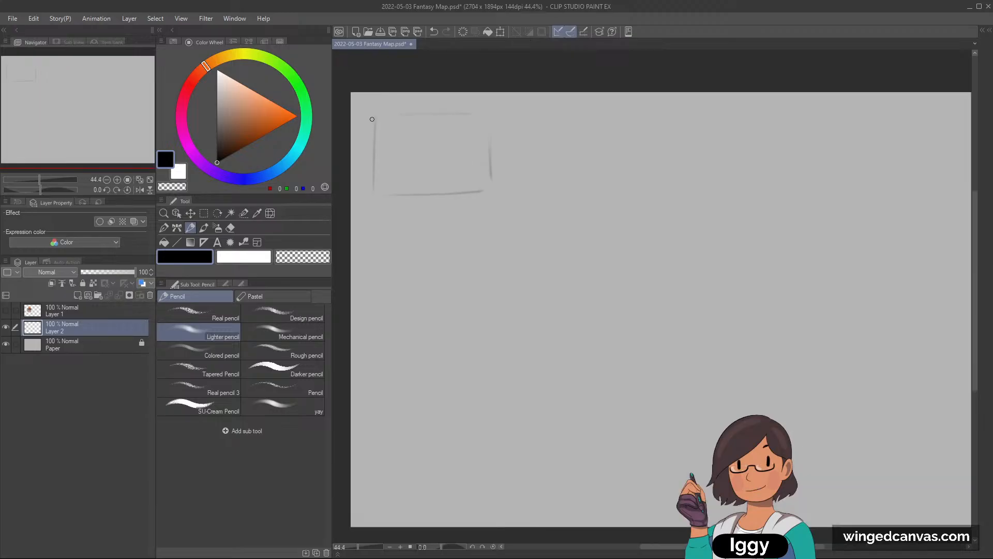
{"action": "left_click_drag", "start_coordinate": [375, 129], "coordinate": [377, 181]}
{"action": "key", "text": "ctrl+z"}
{"action": "left_click_drag", "start_coordinate": [398, 115], "coordinate": [479, 114]}
{"action": "left_click_drag", "start_coordinate": [467, 191], "coordinate": [396, 193]}
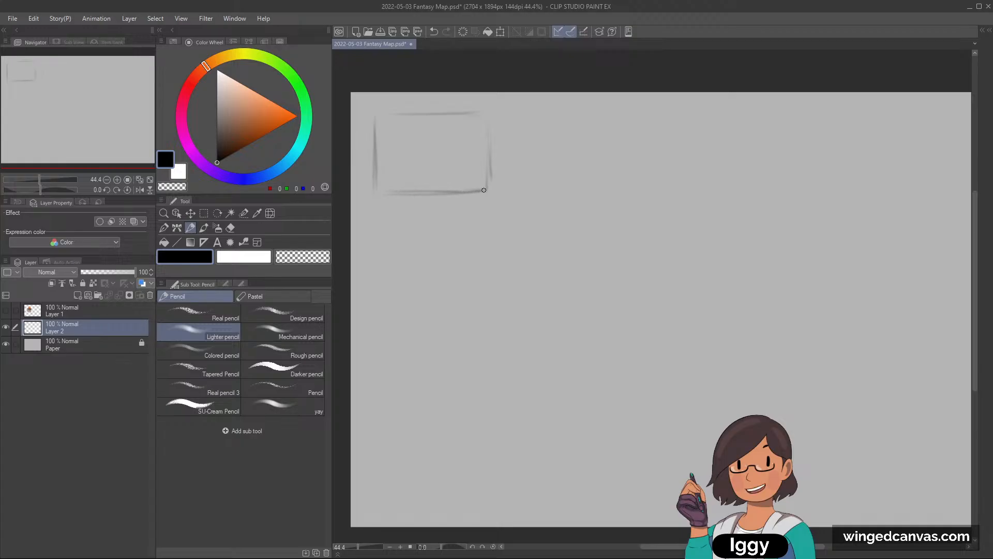
{"action": "key", "text": "c"}
{"action": "mouse_move", "coordinate": [382, 194]}
{"action": "left_mouse_down"}
{"action": "mouse_move", "coordinate": [448, 192]}
{"action": "mouse_move", "coordinate": [439, 192]}
{"action": "mouse_move", "coordinate": [469, 175]}
{"action": "mouse_move", "coordinate": [490, 149]}
{"action": "mouse_move", "coordinate": [488, 104]}
{"action": "mouse_move", "coordinate": [495, 207]}
{"action": "mouse_move", "coordinate": [490, 122]}
{"action": "left_mouse_up"}
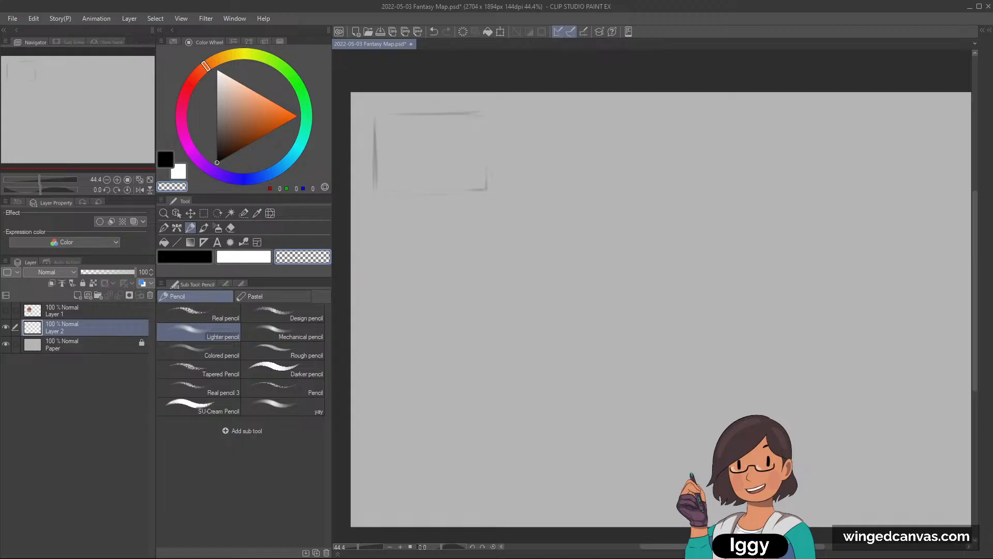
- Sketch a small column-like shape with a rounded top in the upper-left part of the thumbnail frame
{"action": "scroll", "coordinate": [383, 146], "scroll_direction": "up", "scroll_amount": 1}
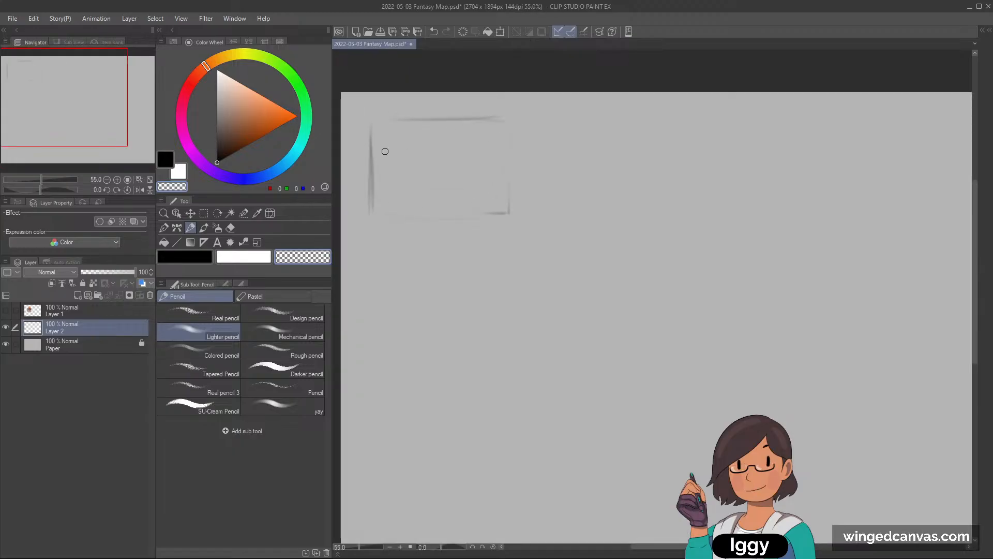
{"action": "key", "text": "c"}
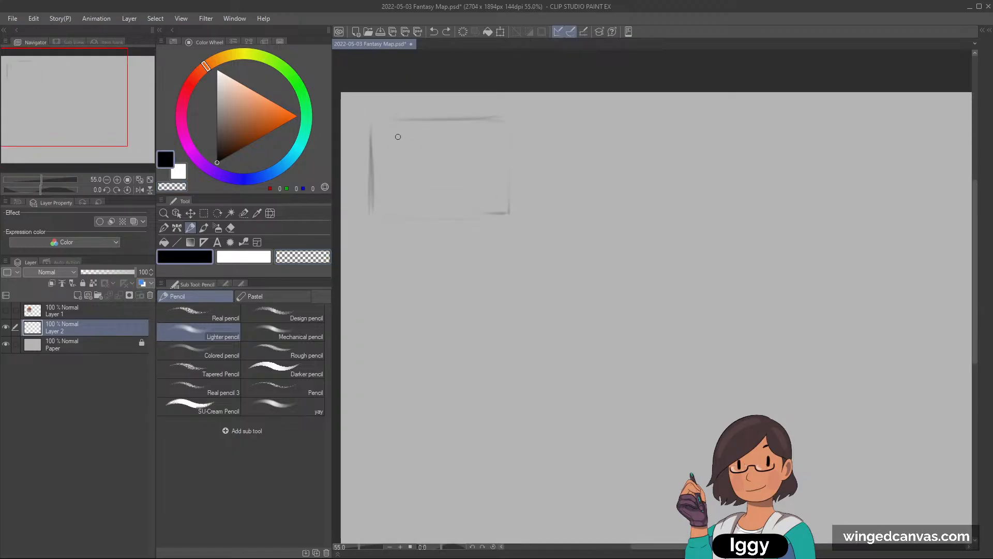
{"action": "mouse_move", "coordinate": [402, 138]}
{"action": "left_mouse_down"}
{"action": "mouse_move", "coordinate": [396, 164]}
{"action": "mouse_move", "coordinate": [413, 161]}
{"action": "left_mouse_up"}
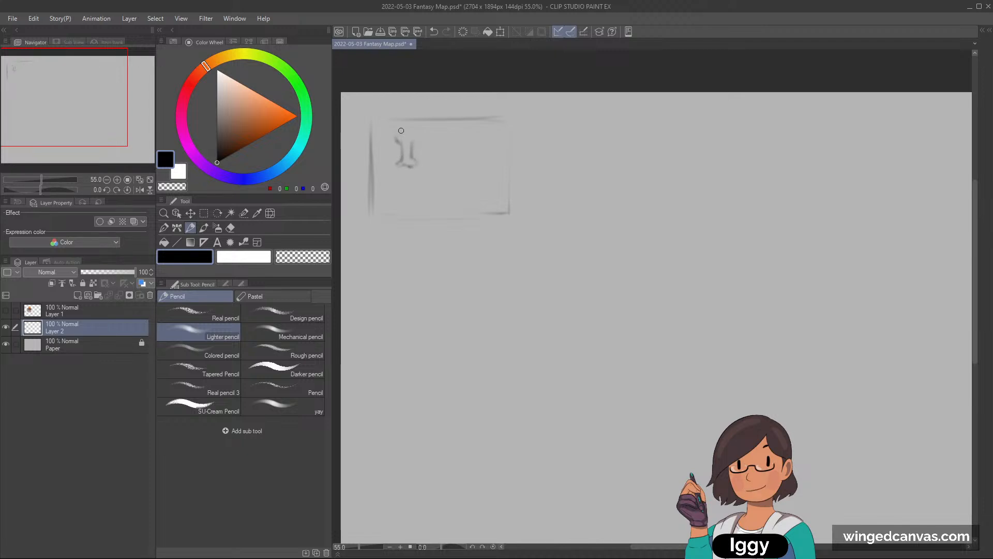
{"action": "left_click_drag", "start_coordinate": [401, 130], "coordinate": [417, 142]}
- Sketch the ground line beneath the column and a stepped cliff contour rising towards the frame's right side
{"action": "mouse_move", "coordinate": [398, 180]}
{"action": "left_mouse_down"}
{"action": "mouse_move", "coordinate": [423, 176]}
{"action": "mouse_move", "coordinate": [445, 151]}
{"action": "mouse_move", "coordinate": [458, 161]}
{"action": "mouse_move", "coordinate": [437, 154]}
{"action": "mouse_move", "coordinate": [467, 140]}
{"action": "left_mouse_up"}
{"action": "key", "text": "ctrl+z"}
{"action": "key", "text": "ctrl+z"}
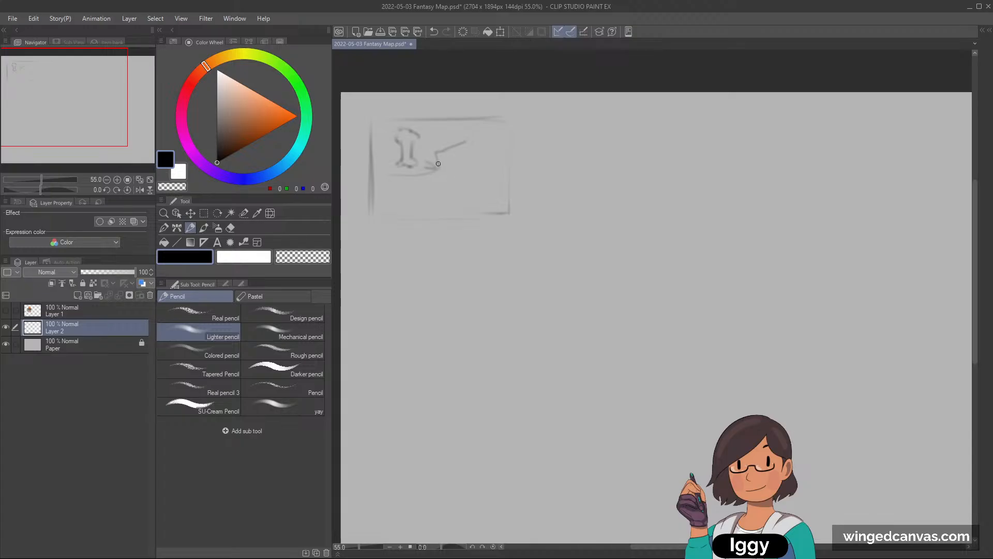
{"action": "key", "text": "ctrl+z"}
{"action": "mouse_move", "coordinate": [446, 173]}
{"action": "left_mouse_down"}
{"action": "mouse_move", "coordinate": [479, 164]}
{"action": "mouse_move", "coordinate": [486, 138]}
{"action": "left_mouse_up"}
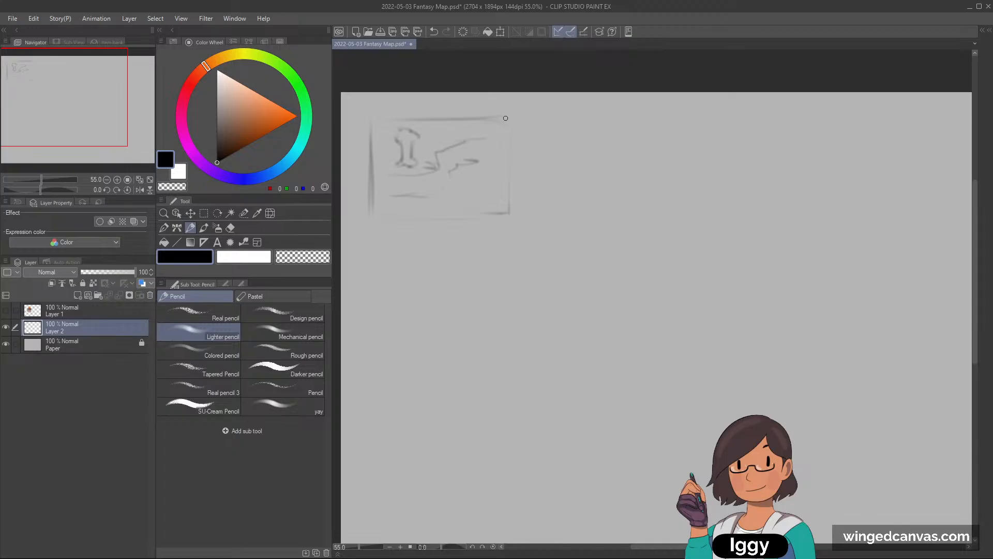
- Extend the cliff contour to the frame's right edge, clean it with transparent colour and add a short vertical face below it
{"action": "key", "text": "ctrl+z"}
{"action": "mouse_move", "coordinate": [489, 140]}
{"action": "left_mouse_down"}
{"action": "mouse_move", "coordinate": [479, 156]}
{"action": "mouse_move", "coordinate": [500, 139]}
{"action": "left_mouse_up"}
{"action": "key", "text": "ctrl+z"}
{"action": "key", "text": "c"}
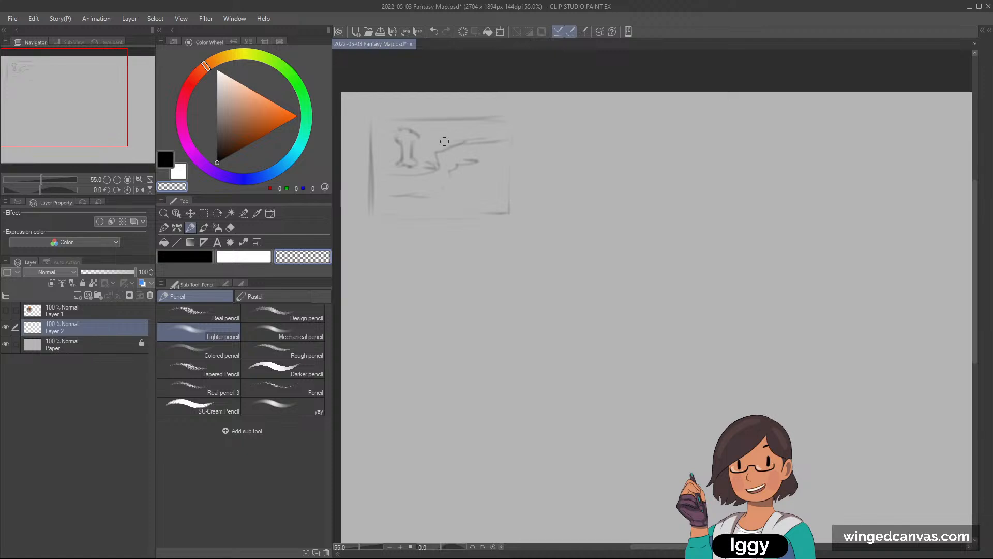
{"action": "mouse_move", "coordinate": [466, 141]}
{"action": "left_mouse_down"}
{"action": "mouse_move", "coordinate": [501, 142]}
{"action": "mouse_move", "coordinate": [494, 153]}
{"action": "mouse_move", "coordinate": [501, 144]}
{"action": "mouse_move", "coordinate": [440, 166]}
{"action": "mouse_move", "coordinate": [443, 188]}
{"action": "left_mouse_up"}
{"action": "key", "text": "c"}
{"action": "key", "text": "ctrl+z"}
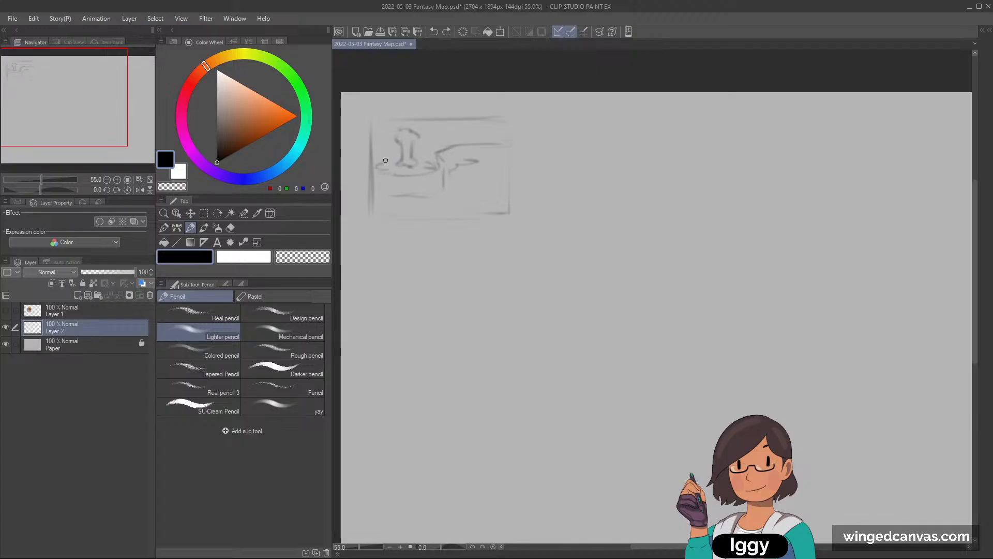
- Draw ledge lines at the thumbnail's left side and a winding contour with jagged rock details in its lower-right corner
{"action": "left_click_drag", "start_coordinate": [385, 160], "coordinate": [372, 170]}
{"action": "mouse_move", "coordinate": [464, 184]}
{"action": "left_mouse_down"}
{"action": "mouse_move", "coordinate": [472, 205]}
{"action": "mouse_move", "coordinate": [488, 172]}
{"action": "mouse_move", "coordinate": [475, 206]}
{"action": "left_mouse_up"}
{"action": "mouse_move", "coordinate": [402, 157]}
{"action": "left_mouse_down"}
{"action": "mouse_move", "coordinate": [392, 165]}
{"action": "mouse_move", "coordinate": [406, 165]}
{"action": "left_mouse_up"}
{"action": "left_click_drag", "start_coordinate": [465, 188], "coordinate": [466, 210]}
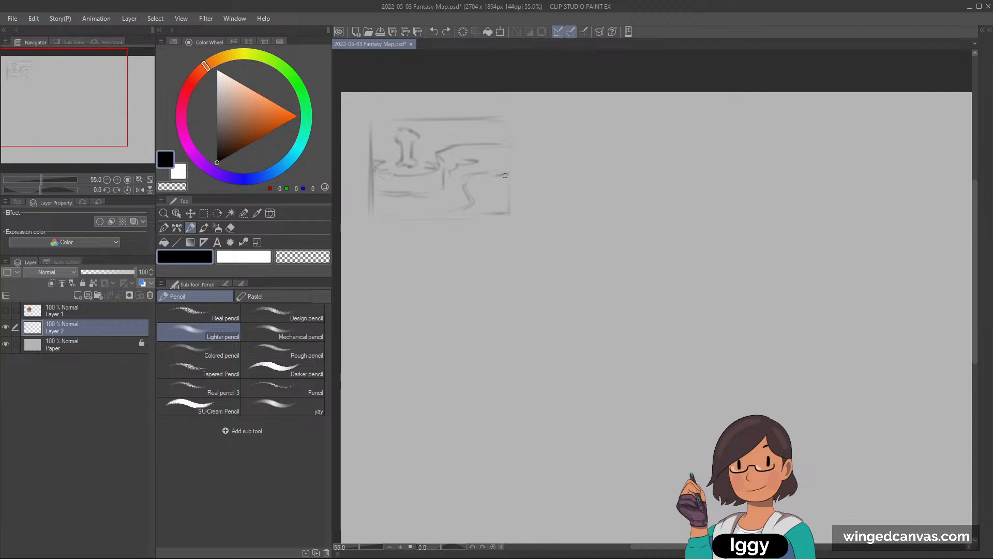
{"action": "mouse_move", "coordinate": [505, 176]}
{"action": "left_mouse_down"}
{"action": "mouse_move", "coordinate": [476, 177]}
{"action": "mouse_move", "coordinate": [486, 200]}
{"action": "mouse_move", "coordinate": [490, 171]}
{"action": "mouse_move", "coordinate": [505, 174]}
{"action": "mouse_move", "coordinate": [492, 194]}
{"action": "left_mouse_up"}
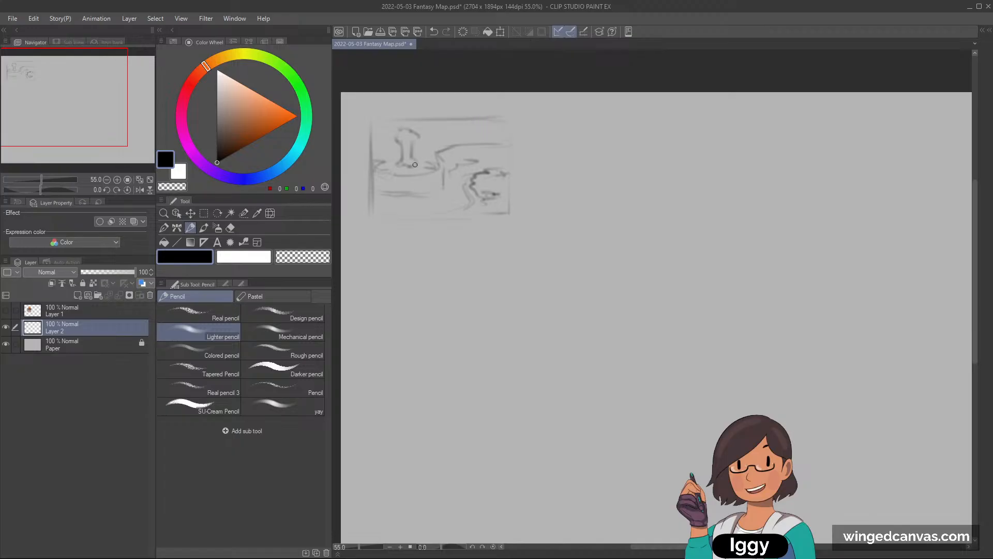
- Add an inner contour following the cliff, dark marks near the right edge and a stronger upper cliff line
{"action": "mouse_move", "coordinate": [382, 173]}
{"action": "left_mouse_down"}
{"action": "mouse_move", "coordinate": [381, 193]}
{"action": "mouse_move", "coordinate": [409, 191]}
{"action": "left_mouse_up"}
{"action": "key", "text": "ctrl+z"}
{"action": "key", "text": "ctrl+z"}
{"action": "key", "text": "ctrl+z"}
{"action": "mouse_move", "coordinate": [479, 157]}
{"action": "left_mouse_down"}
{"action": "mouse_move", "coordinate": [449, 170]}
{"action": "mouse_move", "coordinate": [444, 189]}
{"action": "mouse_move", "coordinate": [454, 173]}
{"action": "mouse_move", "coordinate": [452, 186]}
{"action": "mouse_move", "coordinate": [375, 189]}
{"action": "mouse_move", "coordinate": [402, 198]}
{"action": "mouse_move", "coordinate": [456, 190]}
{"action": "mouse_move", "coordinate": [463, 168]}
{"action": "mouse_move", "coordinate": [496, 159]}
{"action": "left_mouse_up"}
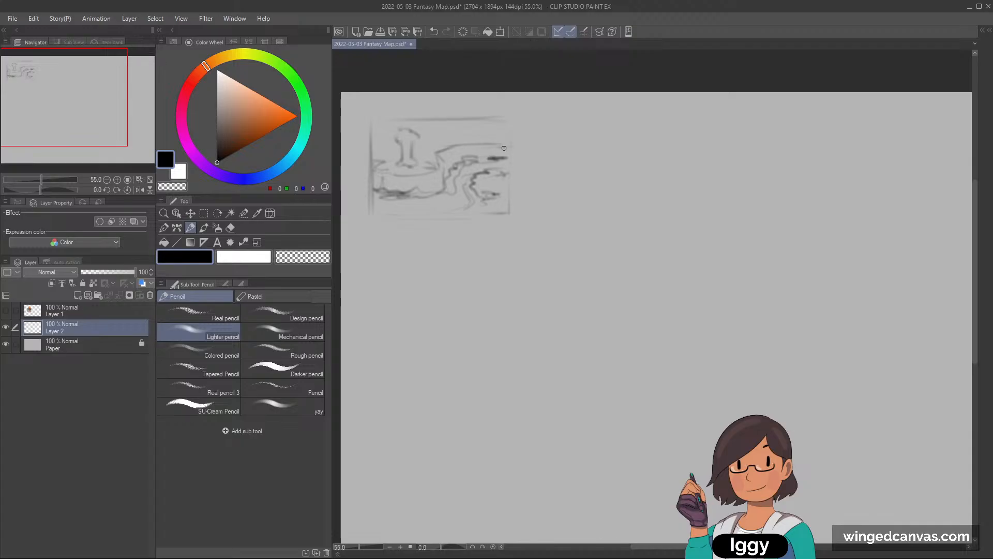
{"action": "mouse_move", "coordinate": [506, 147]}
{"action": "left_mouse_down"}
{"action": "mouse_move", "coordinate": [444, 150]}
{"action": "mouse_move", "coordinate": [444, 178]}
{"action": "mouse_move", "coordinate": [421, 191]}
{"action": "left_mouse_up"}
- Erase the rough marks below the column's base, redraw that base's outline and sketch curved contours on both sides of the column
{"action": "key", "text": "c"}
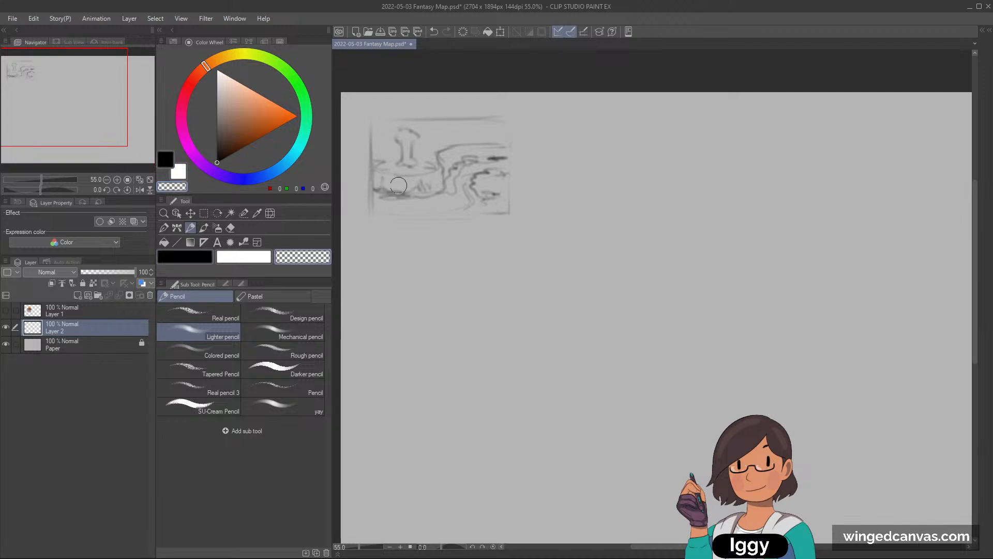
{"action": "key", "text": "c"}
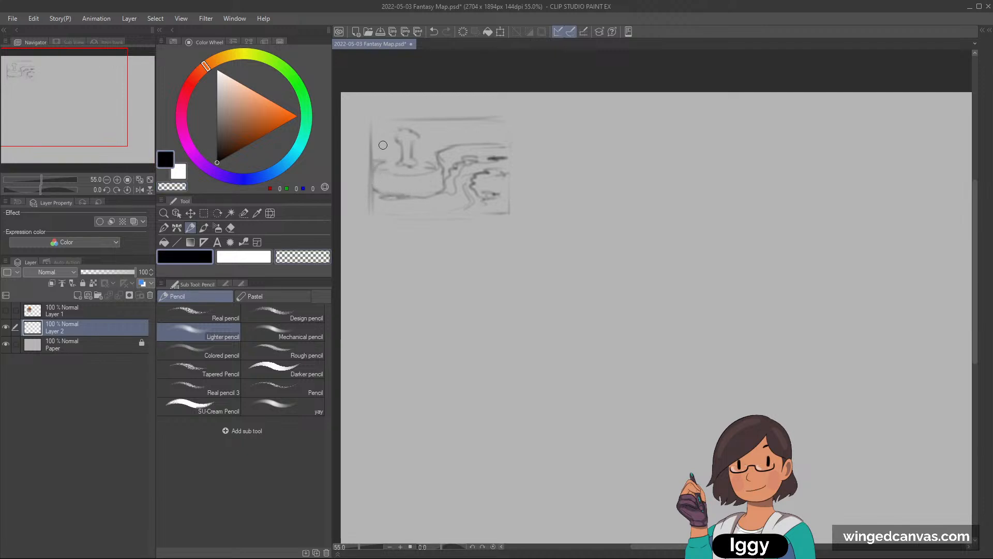
{"action": "mouse_move", "coordinate": [373, 135]}
{"action": "left_mouse_down"}
{"action": "mouse_move", "coordinate": [393, 143]}
{"action": "mouse_move", "coordinate": [376, 174]}
{"action": "mouse_move", "coordinate": [380, 192]}
{"action": "mouse_move", "coordinate": [394, 163]}
{"action": "mouse_move", "coordinate": [423, 167]}
{"action": "mouse_move", "coordinate": [415, 158]}
{"action": "mouse_move", "coordinate": [431, 149]}
{"action": "mouse_move", "coordinate": [432, 162]}
{"action": "mouse_move", "coordinate": [425, 146]}
{"action": "mouse_move", "coordinate": [464, 136]}
{"action": "left_mouse_up"}
{"action": "key", "text": "ctrl+z"}
{"action": "key", "text": "ctrl+z"}
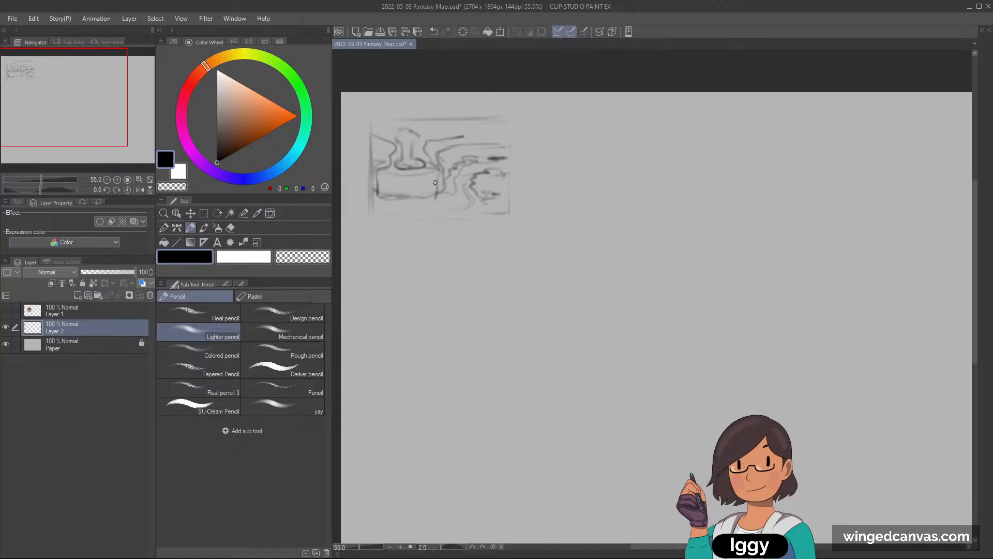
- Strengthen the first thumbnail's upper-right cliff outlines, darken the gap's side, and sketch rounded foliage on the column and left ledge
{"action": "mouse_move", "coordinate": [437, 160]}
{"action": "left_mouse_down"}
{"action": "mouse_move", "coordinate": [475, 139]}
{"action": "mouse_move", "coordinate": [489, 157]}
{"action": "mouse_move", "coordinate": [505, 139]}
{"action": "mouse_move", "coordinate": [491, 139]}
{"action": "mouse_move", "coordinate": [511, 137]}
{"action": "left_mouse_up"}
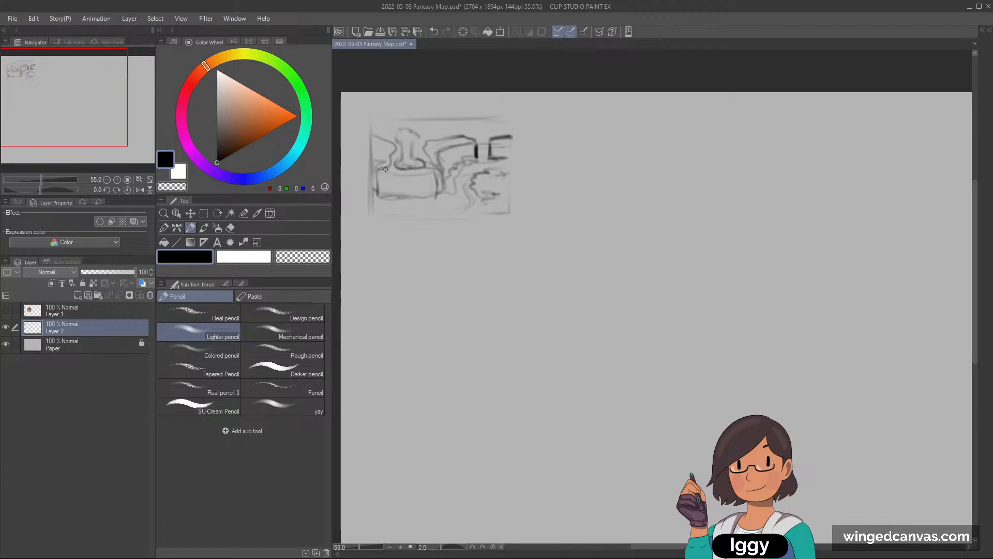
{"action": "mouse_move", "coordinate": [369, 133]}
{"action": "left_mouse_down"}
{"action": "mouse_move", "coordinate": [394, 151]}
{"action": "mouse_move", "coordinate": [375, 154]}
{"action": "mouse_move", "coordinate": [402, 143]}
{"action": "mouse_move", "coordinate": [397, 126]}
{"action": "mouse_move", "coordinate": [417, 122]}
{"action": "mouse_move", "coordinate": [410, 156]}
{"action": "left_mouse_up"}
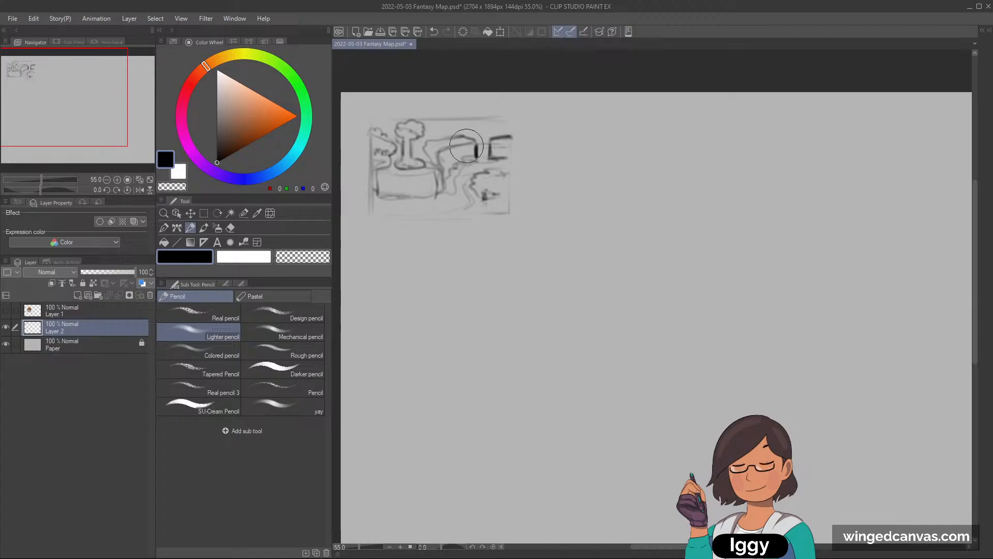
{"action": "mouse_move", "coordinate": [466, 146]}
{"action": "left_mouse_down"}
{"action": "mouse_move", "coordinate": [466, 169]}
{"action": "mouse_move", "coordinate": [458, 148]}
{"action": "mouse_move", "coordinate": [469, 147]}
{"action": "mouse_move", "coordinate": [432, 183]}
{"action": "left_mouse_up"}
{"action": "key", "text": "ctrl+z"}
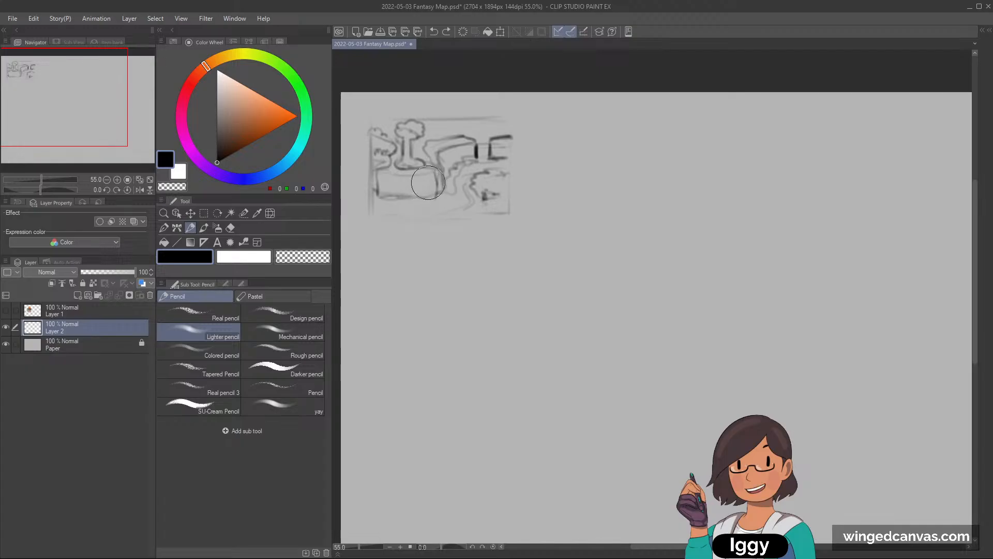
- Draw the top, left and right edges of a second thumbnail frame below the first one
{"action": "scroll", "coordinate": [522, 175], "scroll_direction": "down", "scroll_amount": 1}
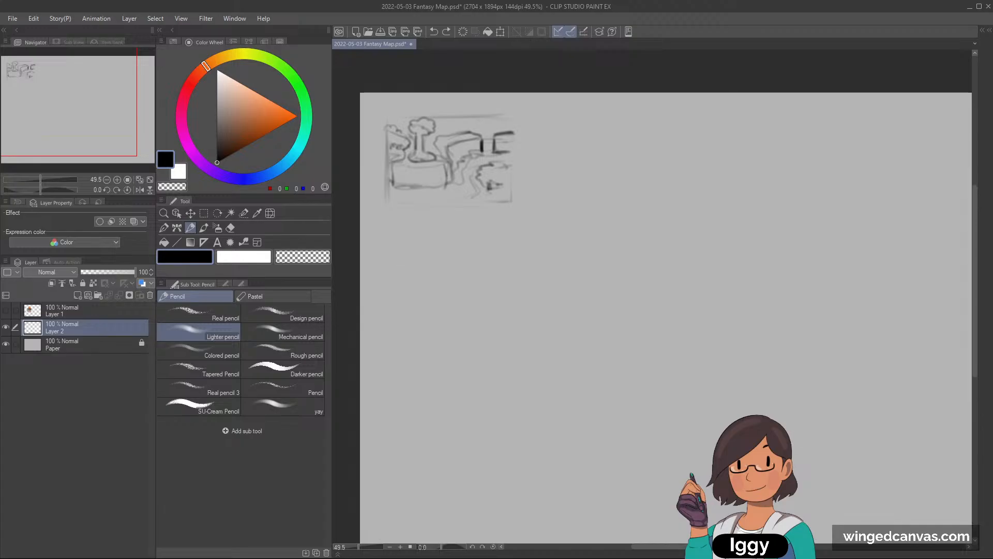
{"action": "left_click_drag", "start_coordinate": [386, 269], "coordinate": [387, 315]}
{"action": "left_click_drag", "start_coordinate": [391, 234], "coordinate": [491, 231]}
{"action": "key", "text": "ctrl+z"}
{"action": "mouse_move", "coordinate": [379, 237]}
{"action": "left_mouse_down"}
{"action": "mouse_move", "coordinate": [493, 238]}
{"action": "mouse_move", "coordinate": [518, 312]}
{"action": "left_mouse_up"}
{"action": "key", "text": "ctrl+z"}
{"action": "left_click_drag", "start_coordinate": [517, 270], "coordinate": [517, 323]}
- Close the second frame with a slightly sloping bottom edge and strengthen its left edge
{"action": "left_click_drag", "start_coordinate": [383, 326], "coordinate": [517, 327]}
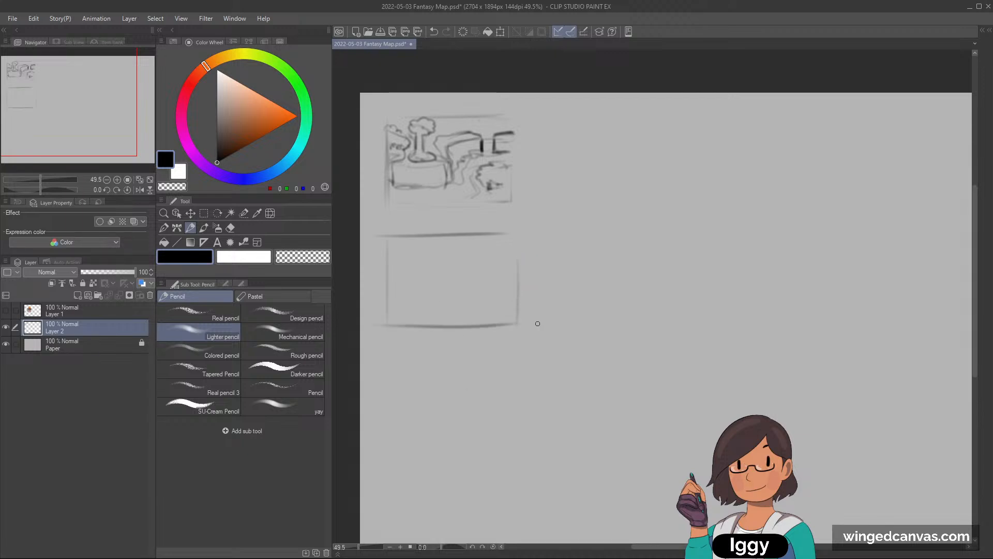
{"action": "key", "text": "ctrl+z"}
{"action": "left_click_drag", "start_coordinate": [391, 331], "coordinate": [495, 327]}
{"action": "key", "text": "ctrl+z"}
{"action": "left_click_drag", "start_coordinate": [390, 335], "coordinate": [517, 337]}
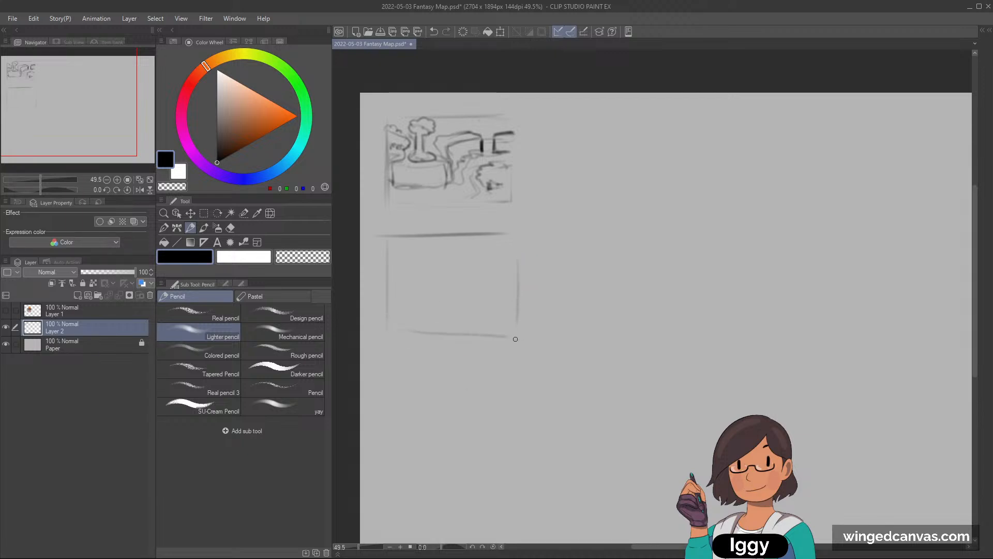
{"action": "key", "text": "ctrl+z"}
{"action": "left_click_drag", "start_coordinate": [408, 332], "coordinate": [514, 335]}
{"action": "left_click_drag", "start_coordinate": [387, 237], "coordinate": [387, 323]}
- Sketch a small cluster of three rounded trees in the upper-left part of the second frame
{"action": "mouse_move", "coordinate": [417, 261]}
{"action": "left_mouse_down"}
{"action": "mouse_move", "coordinate": [417, 271]}
{"action": "mouse_move", "coordinate": [428, 256]}
{"action": "left_mouse_up"}
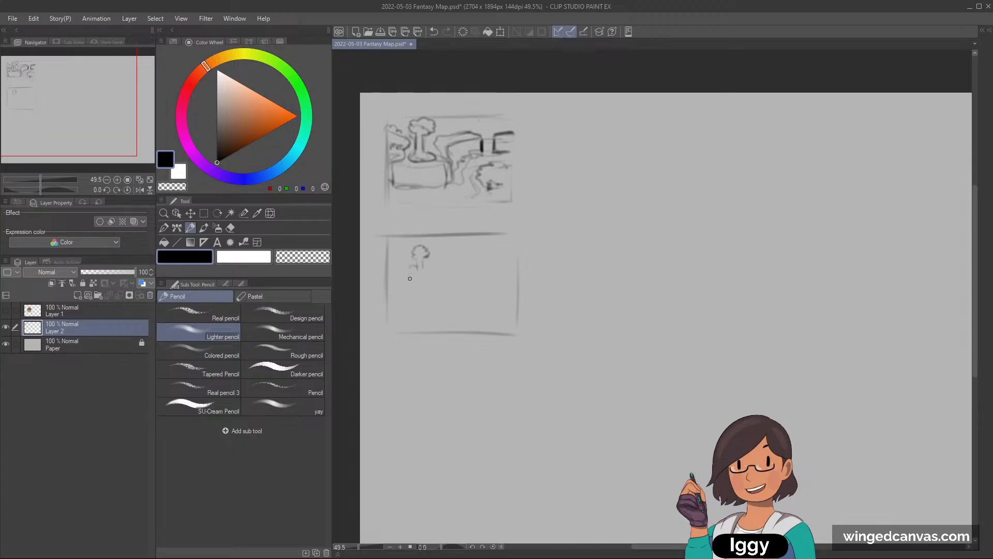
{"action": "mouse_move", "coordinate": [407, 266]}
{"action": "left_mouse_down"}
{"action": "mouse_move", "coordinate": [426, 269]}
{"action": "mouse_move", "coordinate": [412, 270]}
{"action": "left_mouse_up"}
{"action": "key", "text": "ctrl+z"}
- Enlarge both thumbnails together on Layer 2 with a free transform until they fill about a third of the canvas width
{"action": "left_click", "coordinate": [204, 213]}
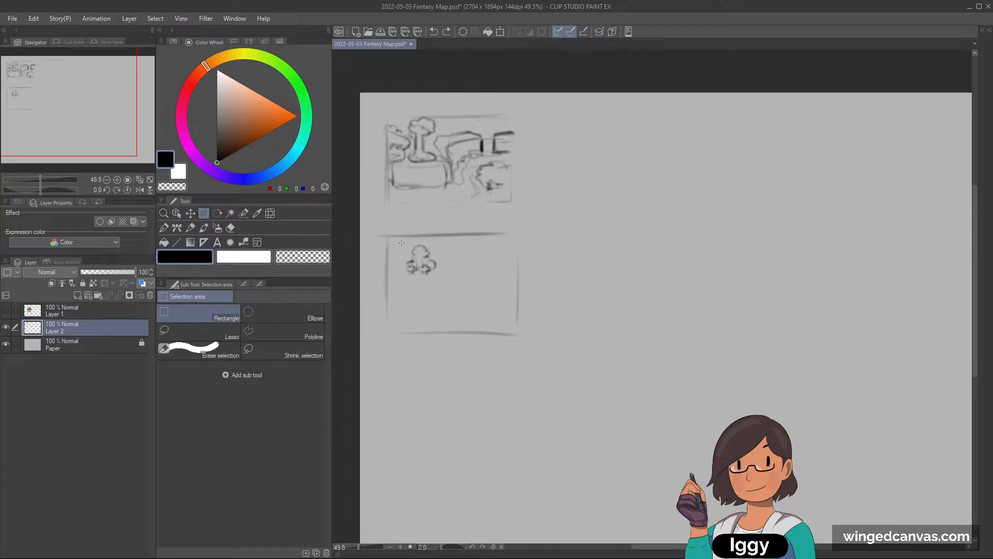
{"action": "left_click_drag", "start_coordinate": [399, 242], "coordinate": [448, 286]}
{"action": "scroll", "coordinate": [453, 310], "scroll_direction": "down", "scroll_amount": 2}
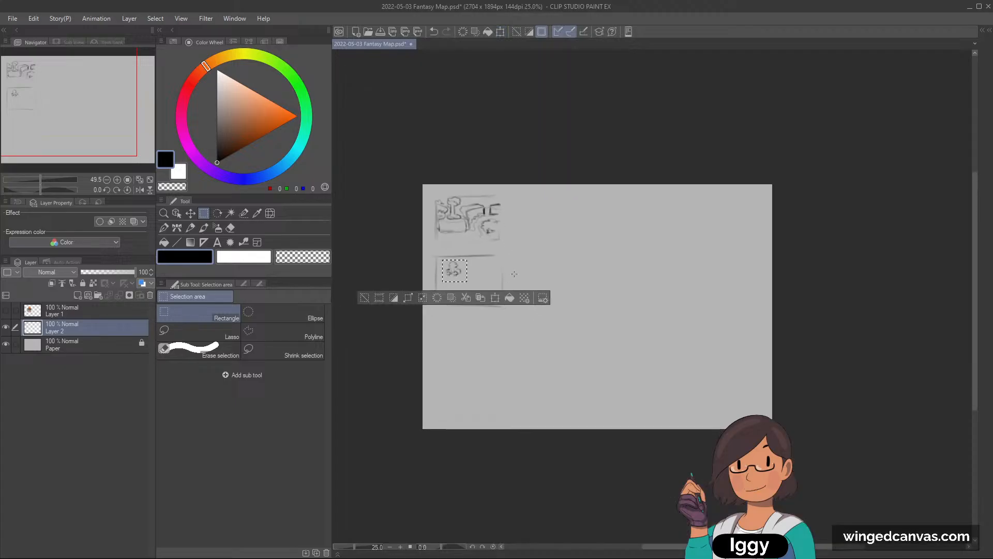
{"action": "left_click", "coordinate": [363, 296]}
{"action": "key", "text": "ctrl+t"}
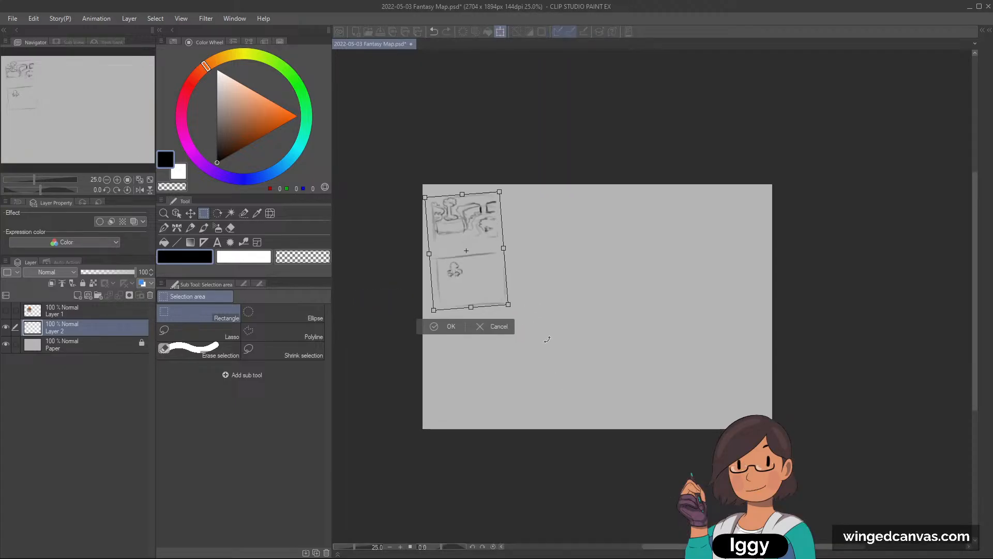
{"action": "left_click_drag", "start_coordinate": [503, 307], "coordinate": [529, 348]}
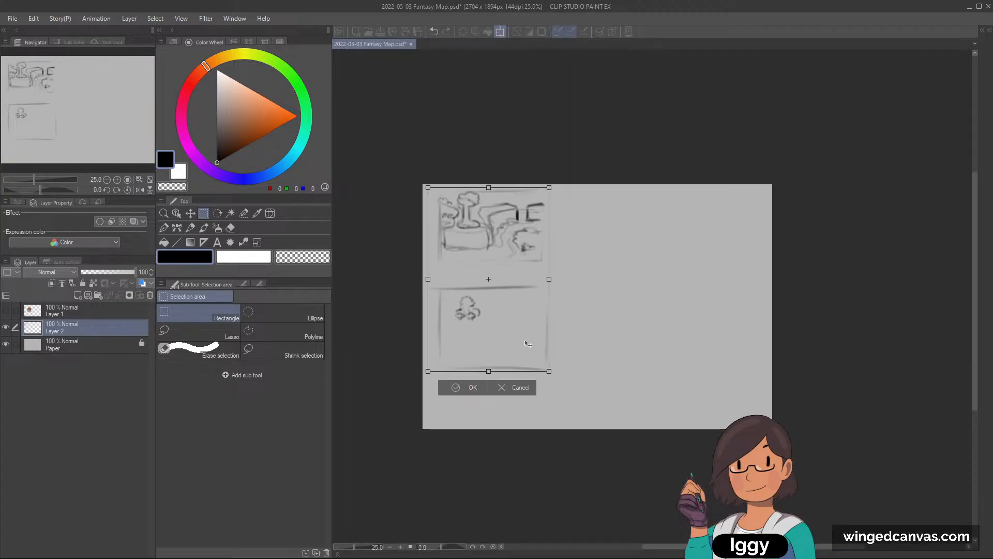
{"action": "left_click", "coordinate": [454, 392]}
- Select the small tree cluster in the second thumbnail, scale it down slightly and clear the selection
{"action": "scroll", "coordinate": [454, 392], "scroll_direction": "up", "scroll_amount": 2}
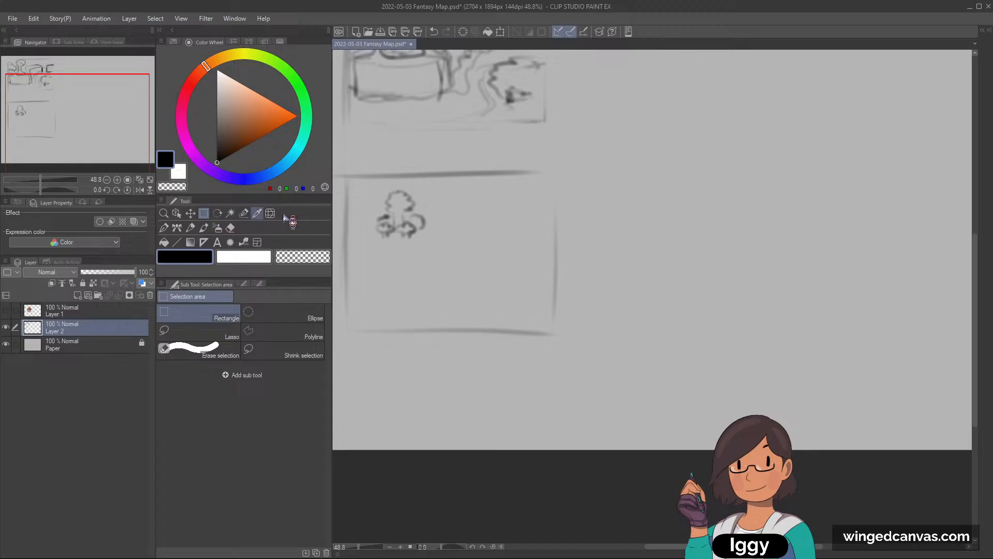
{"action": "mouse_move", "coordinate": [368, 183]}
{"action": "left_mouse_down"}
{"action": "mouse_move", "coordinate": [437, 246]}
{"action": "mouse_move", "coordinate": [427, 238]}
{"action": "left_mouse_up"}
{"action": "key", "text": "ctrl+t"}
{"action": "left_click", "coordinate": [368, 255]}
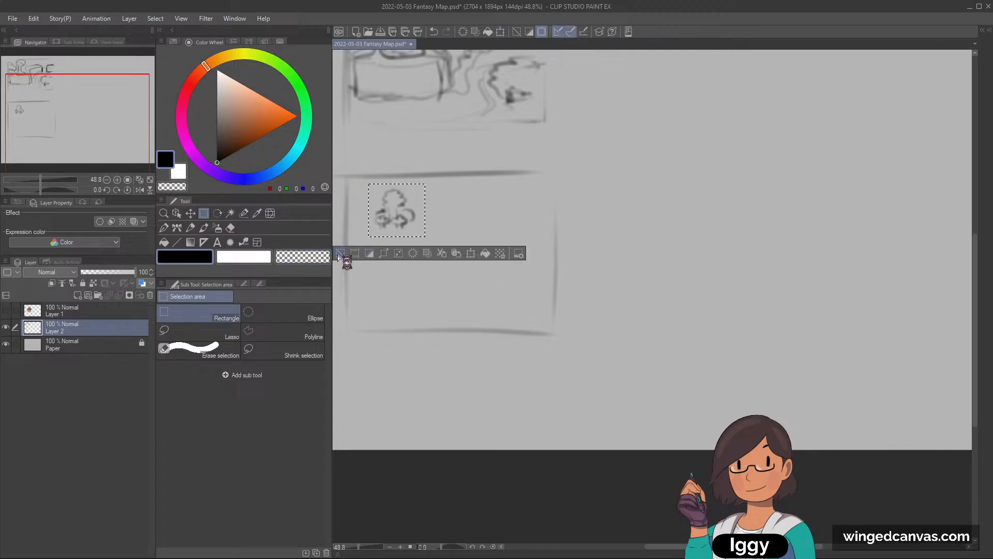
{"action": "key", "text": "ctrl+d"}
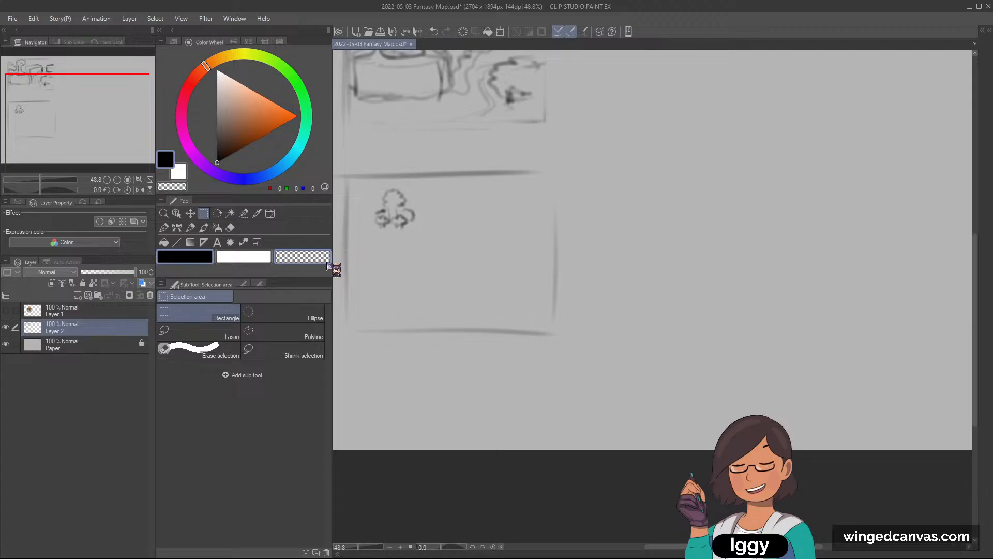
- Sketch a faint ground line beneath the trees with the Lighter pencil and a jagged contour rising to the frame's top edge
{"action": "left_click", "coordinate": [191, 228]}
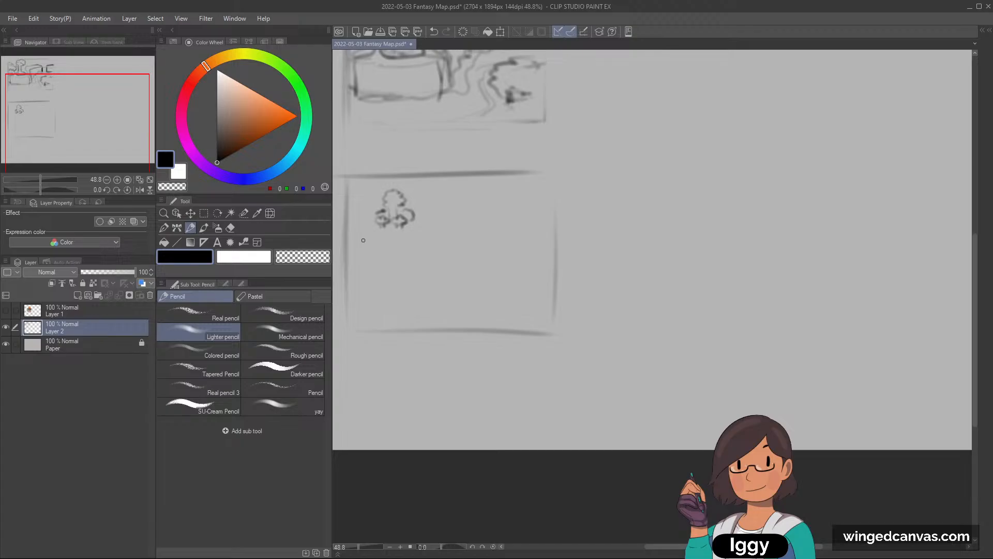
{"action": "mouse_move", "coordinate": [363, 241]}
{"action": "left_mouse_down"}
{"action": "mouse_move", "coordinate": [440, 230]}
{"action": "mouse_move", "coordinate": [391, 244]}
{"action": "mouse_move", "coordinate": [429, 237]}
{"action": "left_mouse_up"}
{"action": "left_click_drag", "start_coordinate": [77, 129], "coordinate": [73, 104]}
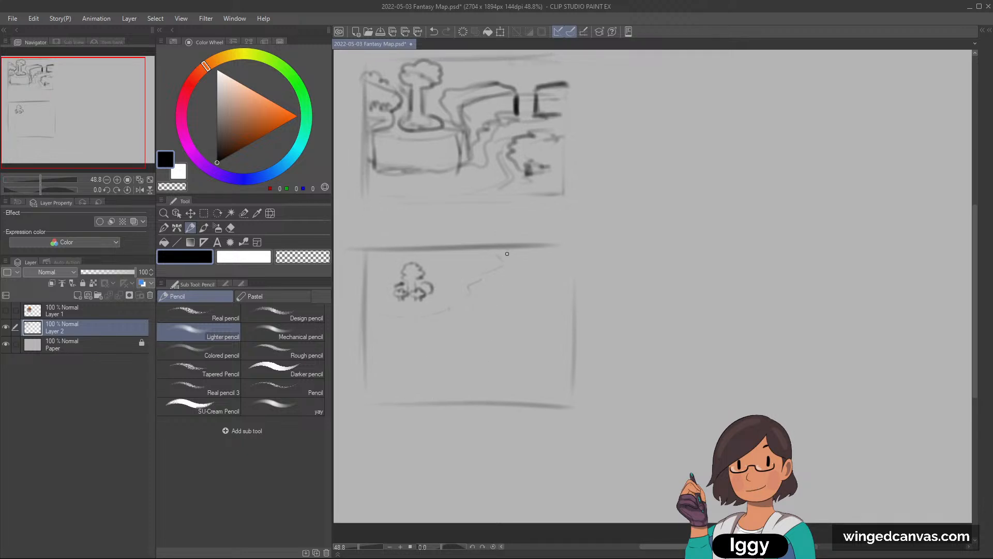
{"action": "left_click_drag", "start_coordinate": [512, 254], "coordinate": [516, 268]}
- Draw diagonal plateau contours from the lower middle to the upper-right corner, with the lower edge continuing down to the frame's bottom
{"action": "mouse_move", "coordinate": [465, 316]}
{"action": "left_mouse_down"}
{"action": "mouse_move", "coordinate": [417, 352]}
{"action": "mouse_move", "coordinate": [415, 369]}
{"action": "mouse_move", "coordinate": [391, 329]}
{"action": "mouse_move", "coordinate": [367, 336]}
{"action": "mouse_move", "coordinate": [437, 402]}
{"action": "left_mouse_up"}
{"action": "key", "text": "ctrl+z"}
{"action": "key", "text": "ctrl+z"}
{"action": "mouse_move", "coordinate": [424, 344]}
{"action": "left_mouse_down"}
{"action": "mouse_move", "coordinate": [478, 351]}
{"action": "mouse_move", "coordinate": [457, 353]}
{"action": "mouse_move", "coordinate": [567, 337]}
{"action": "left_mouse_up"}
{"action": "key", "text": "ctrl+z"}
{"action": "key", "text": "ctrl+z"}
{"action": "mouse_move", "coordinate": [484, 341]}
{"action": "left_mouse_down"}
{"action": "mouse_move", "coordinate": [573, 255]}
{"action": "mouse_move", "coordinate": [531, 293]}
{"action": "left_mouse_up"}
{"action": "left_click_drag", "start_coordinate": [438, 349], "coordinate": [428, 345]}
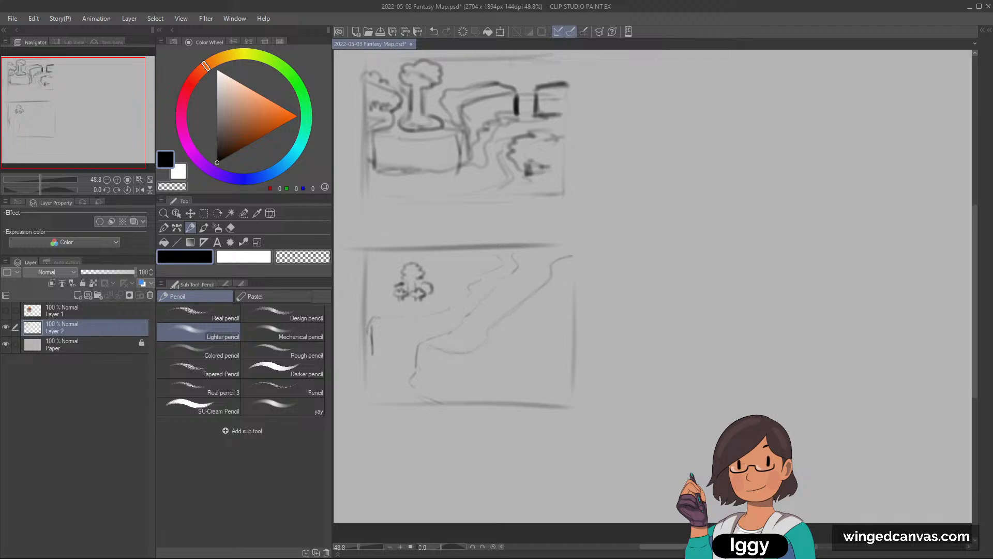
- Add vertical cliff faces dropping from the diagonal plateau's front corner and from its upper-right end
{"action": "key", "text": "ctrl+z"}
{"action": "left_click_drag", "start_coordinate": [551, 271], "coordinate": [544, 325]}
{"action": "left_click_drag", "start_coordinate": [487, 340], "coordinate": [486, 366]}
{"action": "mouse_move", "coordinate": [554, 342]}
{"action": "left_mouse_down"}
{"action": "mouse_move", "coordinate": [519, 386]}
{"action": "mouse_move", "coordinate": [492, 401]}
{"action": "mouse_move", "coordinate": [473, 401]}
{"action": "mouse_move", "coordinate": [485, 384]}
{"action": "left_mouse_up"}
{"action": "key", "text": "ctrl+z"}
{"action": "key", "text": "ctrl+z"}
{"action": "key", "text": "ctrl+z"}
{"action": "key", "text": "ctrl+y"}
- Sketch the plateau's base contours, a ledge by the right edge and rough rock marks along the frame's left side
{"action": "left_click_drag", "start_coordinate": [448, 373], "coordinate": [479, 368]}
{"action": "left_click_drag", "start_coordinate": [524, 337], "coordinate": [568, 303]}
{"action": "left_click_drag", "start_coordinate": [366, 356], "coordinate": [372, 354]}
{"action": "left_click_drag", "start_coordinate": [365, 319], "coordinate": [369, 337]}
{"action": "left_click_drag", "start_coordinate": [376, 358], "coordinate": [398, 369]}
{"action": "left_click", "coordinate": [441, 280]}
{"action": "left_click", "coordinate": [449, 283]}
{"action": "left_click", "coordinate": [462, 299]}
{"action": "left_click", "coordinate": [458, 310]}
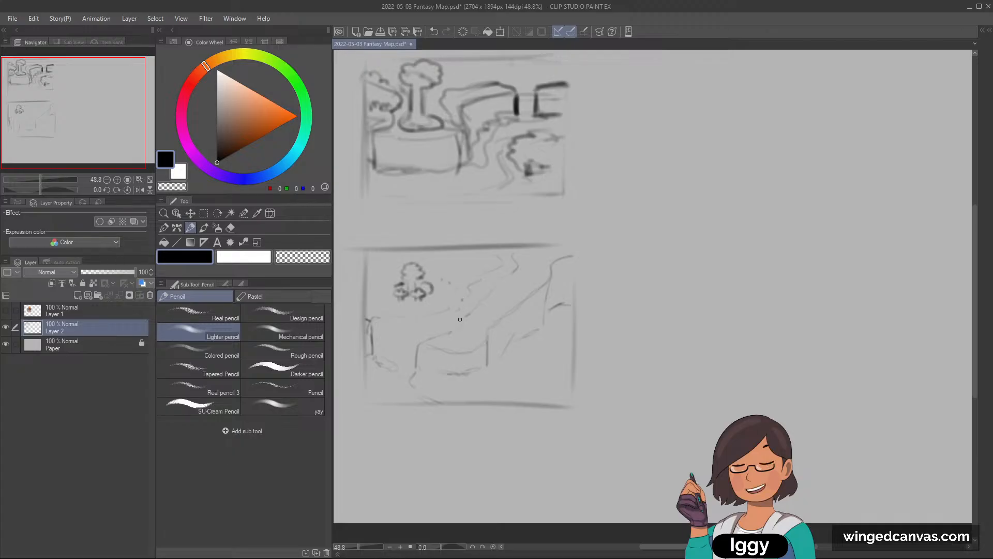
{"action": "left_click", "coordinate": [458, 322]}
{"action": "left_click", "coordinate": [460, 332]}
{"action": "key", "text": "ctrl+z"}
- Darken the left rock edge, extend the top jagged contour and outline a squared-off end for the plateau at the upper right
{"action": "left_click_drag", "start_coordinate": [369, 345], "coordinate": [374, 352]}
{"action": "mouse_move", "coordinate": [497, 257]}
{"action": "left_mouse_down"}
{"action": "mouse_move", "coordinate": [501, 265]}
{"action": "mouse_move", "coordinate": [518, 261]}
{"action": "mouse_move", "coordinate": [504, 280]}
{"action": "left_mouse_up"}
{"action": "mouse_move", "coordinate": [518, 279]}
{"action": "left_mouse_down"}
{"action": "mouse_move", "coordinate": [543, 284]}
{"action": "mouse_move", "coordinate": [534, 330]}
{"action": "left_mouse_up"}
{"action": "left_click_drag", "start_coordinate": [551, 285], "coordinate": [548, 315]}
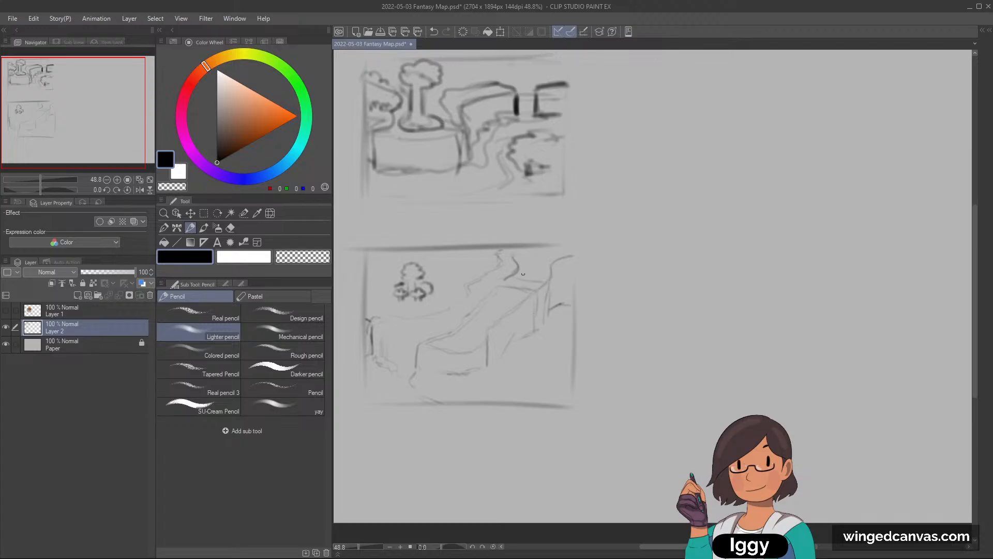
- Redraw the plateau's far edge, close its right end with a vertical line and clean up the stray lines beside it in transparent colour
{"action": "left_click_drag", "start_coordinate": [515, 261], "coordinate": [519, 269]}
{"action": "left_click_drag", "start_coordinate": [511, 291], "coordinate": [489, 294]}
{"action": "key", "text": "ctrl+z"}
{"action": "left_click_drag", "start_coordinate": [531, 296], "coordinate": [533, 315]}
{"action": "key", "text": "c"}
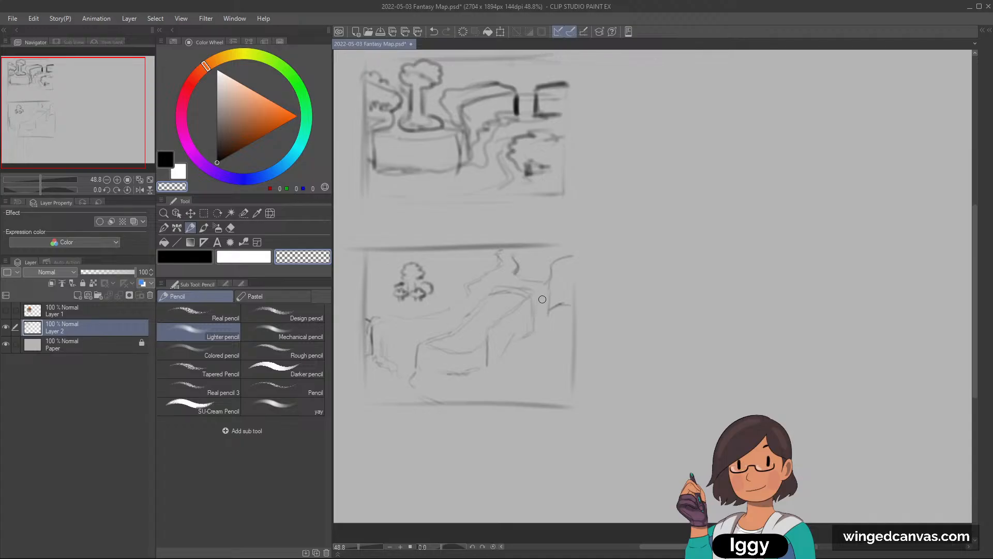
{"action": "key", "text": "c"}
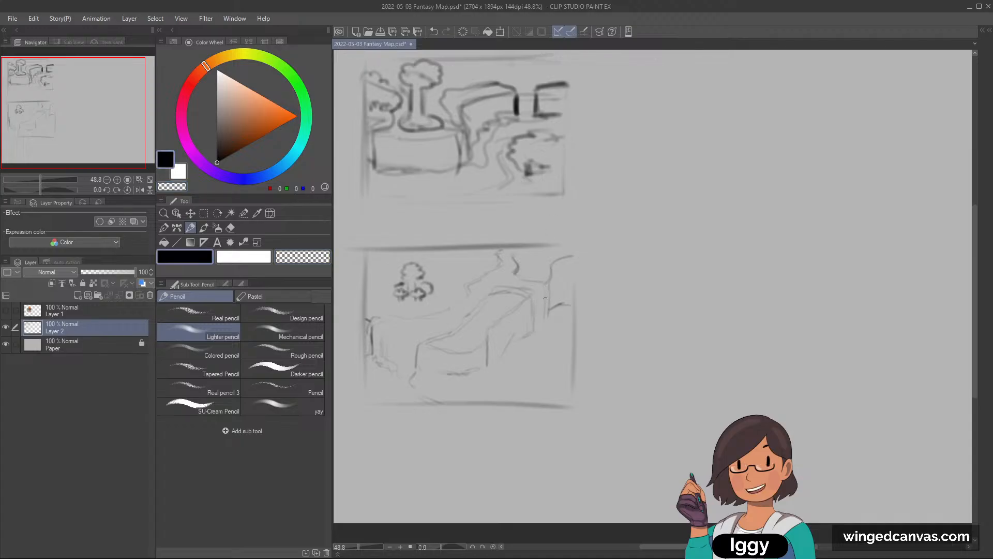
- Refine the winding contour at the frame's top and draw curved channel lines from the plateau's end to the lower-right corner
{"action": "mouse_move", "coordinate": [519, 251]}
{"action": "left_mouse_down"}
{"action": "mouse_move", "coordinate": [495, 250]}
{"action": "mouse_move", "coordinate": [470, 291]}
{"action": "left_mouse_up"}
{"action": "left_click_drag", "start_coordinate": [551, 374], "coordinate": [544, 397]}
{"action": "mouse_move", "coordinate": [554, 325]}
{"action": "left_mouse_down"}
{"action": "mouse_move", "coordinate": [561, 336]}
{"action": "mouse_move", "coordinate": [547, 345]}
{"action": "mouse_move", "coordinate": [569, 407]}
{"action": "mouse_move", "coordinate": [559, 332]}
{"action": "mouse_move", "coordinate": [574, 357]}
{"action": "left_mouse_up"}
{"action": "key", "text": "ctrl+z"}
{"action": "key", "text": "ctrl+z"}
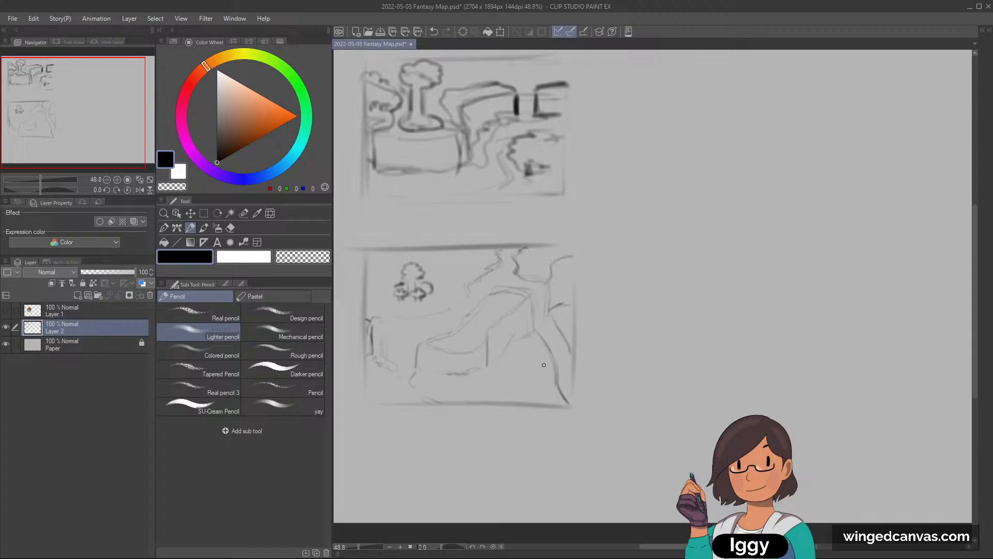
{"action": "left_click_drag", "start_coordinate": [551, 315], "coordinate": [563, 331]}
- Select the whole second thumbnail and place a copy of it to the right of the first thumbnail
{"action": "key", "text": "ctrl+minus"}
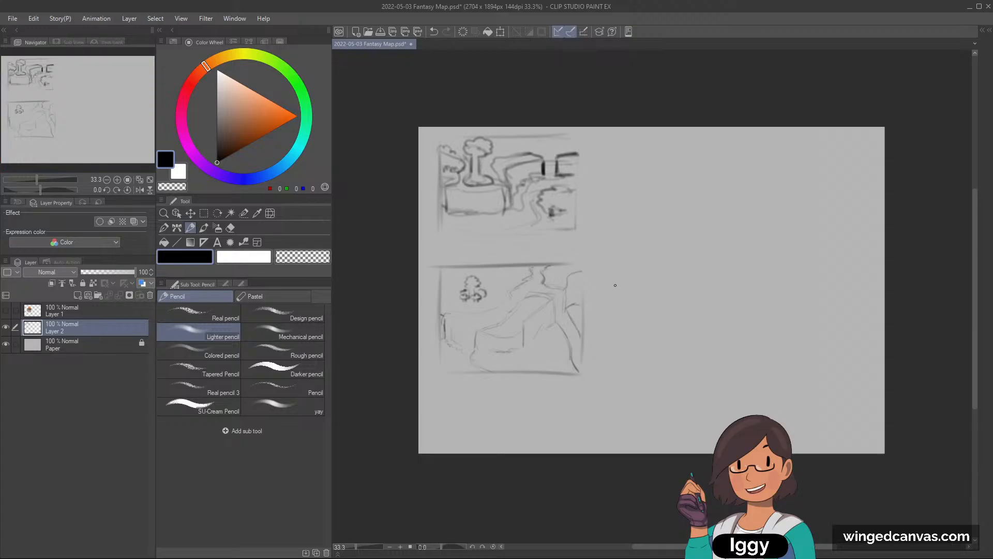
{"action": "left_click", "coordinate": [204, 213]}
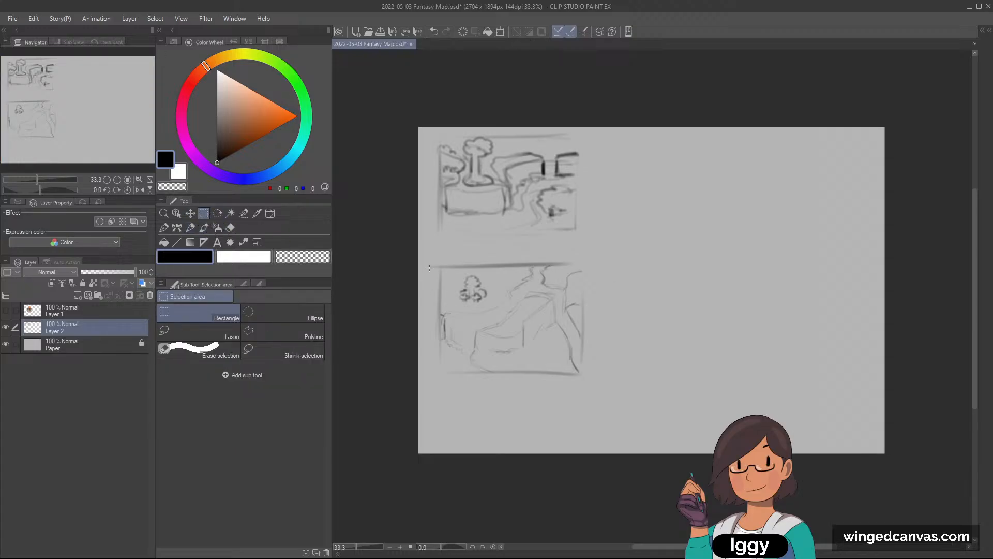
{"action": "left_click_drag", "start_coordinate": [425, 259], "coordinate": [603, 398]}
{"action": "left_click_drag", "start_coordinate": [80, 129], "coordinate": [123, 126]}
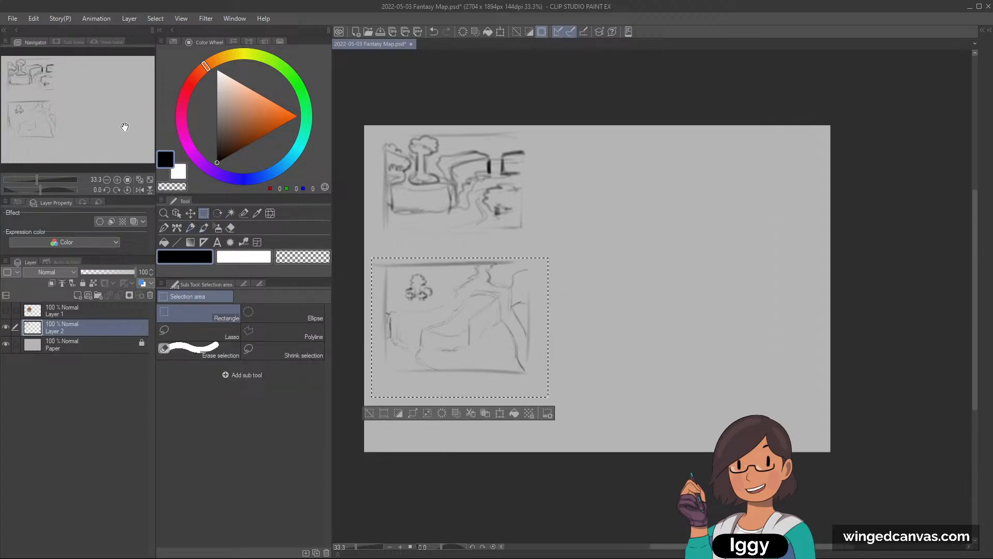
{"action": "left_click", "coordinate": [190, 213]}
{"action": "left_click_drag", "start_coordinate": [453, 312], "coordinate": [619, 180]}
{"action": "left_click", "coordinate": [533, 281]}
- Select the drawing inside the copied frame, scale it down towards the upper left and clear the selection
{"action": "scroll", "coordinate": [651, 124], "scroll_direction": "up", "scroll_amount": 3}
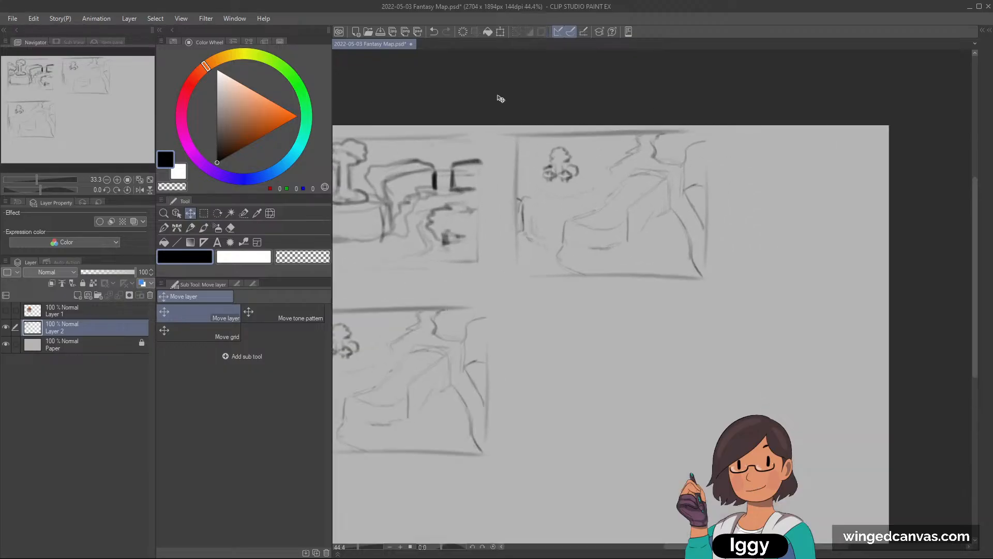
{"action": "left_click_drag", "start_coordinate": [95, 101], "coordinate": [104, 97]}
{"action": "scroll", "coordinate": [709, 158], "scroll_direction": "up", "scroll_amount": 1}
{"action": "key", "text": "m"}
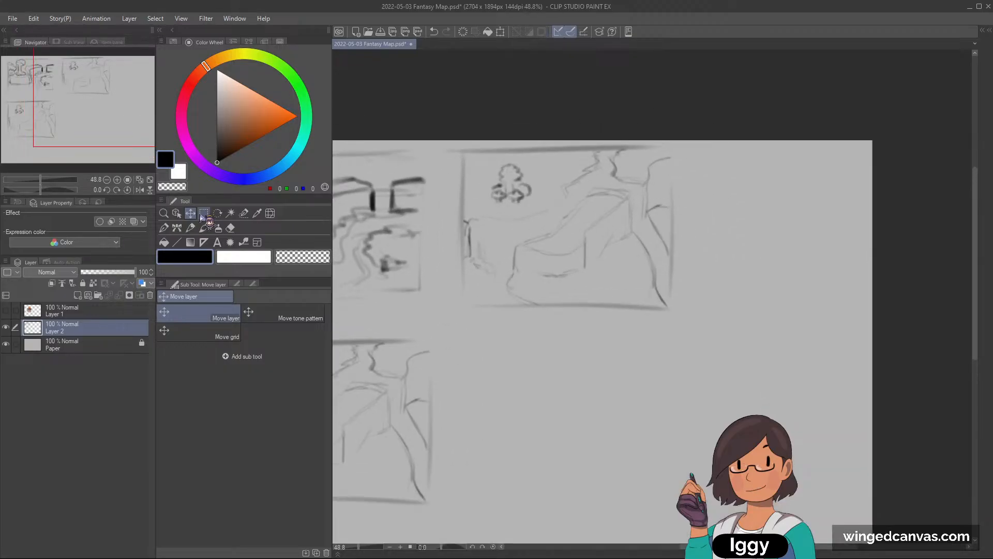
{"action": "mouse_move", "coordinate": [467, 155]}
{"action": "left_mouse_down"}
{"action": "mouse_move", "coordinate": [670, 307]}
{"action": "mouse_move", "coordinate": [591, 245]}
{"action": "mouse_move", "coordinate": [574, 247]}
{"action": "left_mouse_up"}
{"action": "key", "text": "ctrl+t"}
{"action": "left_click", "coordinate": [509, 271]}
{"action": "key", "text": "ctrl+plus"}
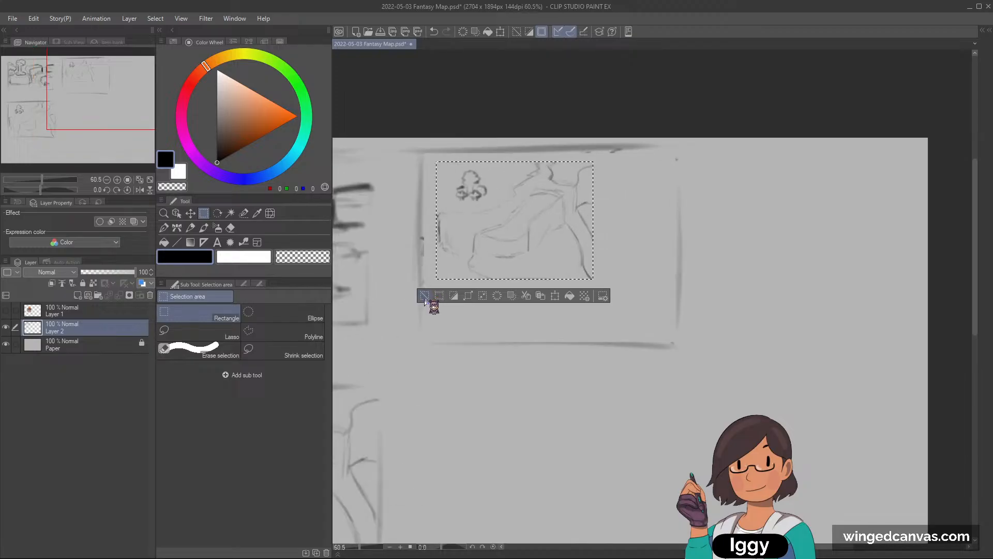
{"action": "left_click", "coordinate": [427, 292]}
- Erase the tree cluster from the copied thumbnail and extend the cliff contours to the frame's left and top edges with the pencil
{"action": "left_click", "coordinate": [230, 227]}
{"action": "mouse_move", "coordinate": [471, 177]}
{"action": "left_mouse_down"}
{"action": "mouse_move", "coordinate": [479, 182]}
{"action": "mouse_move", "coordinate": [443, 213]}
{"action": "mouse_move", "coordinate": [436, 167]}
{"action": "left_mouse_up"}
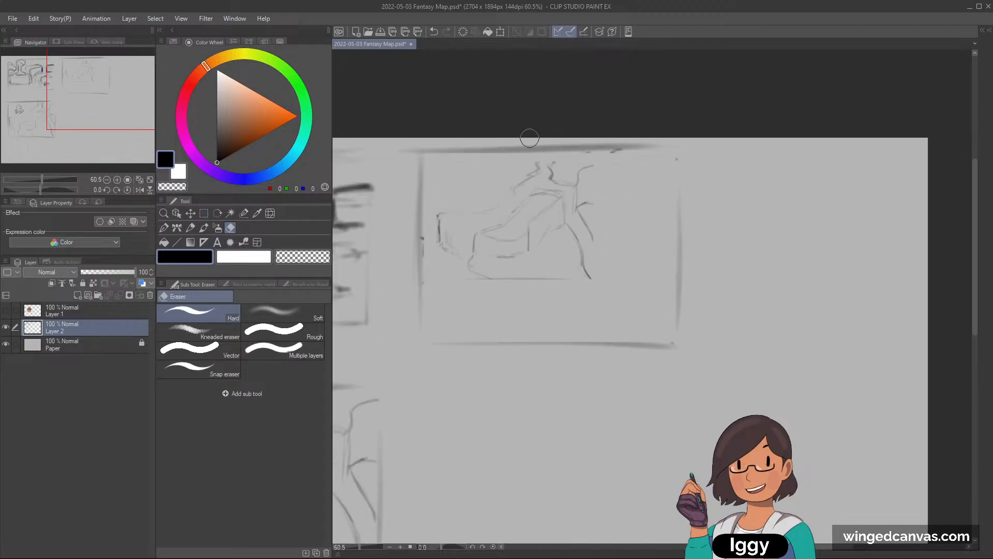
{"action": "left_click", "coordinate": [190, 227]}
{"action": "mouse_move", "coordinate": [438, 217]}
{"action": "left_mouse_down"}
{"action": "mouse_move", "coordinate": [423, 210]}
{"action": "mouse_move", "coordinate": [438, 243]}
{"action": "left_mouse_up"}
{"action": "key", "text": "ctrl+z"}
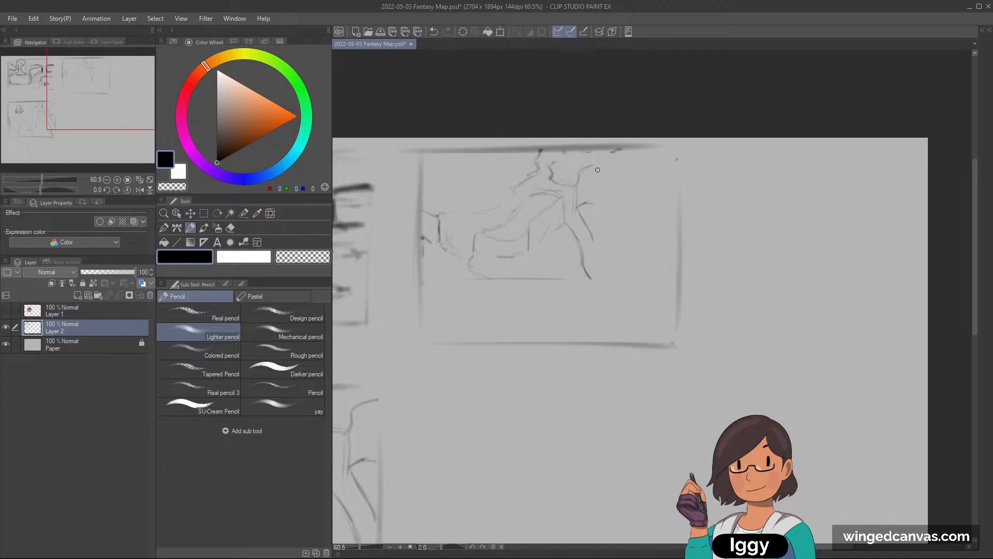
{"action": "key", "text": "ctrl+z"}
- Select the cliff drawing inside the copied frame, shrink it slightly away from the frame's edges and clear the selection
{"action": "key", "text": "ctrl+t"}
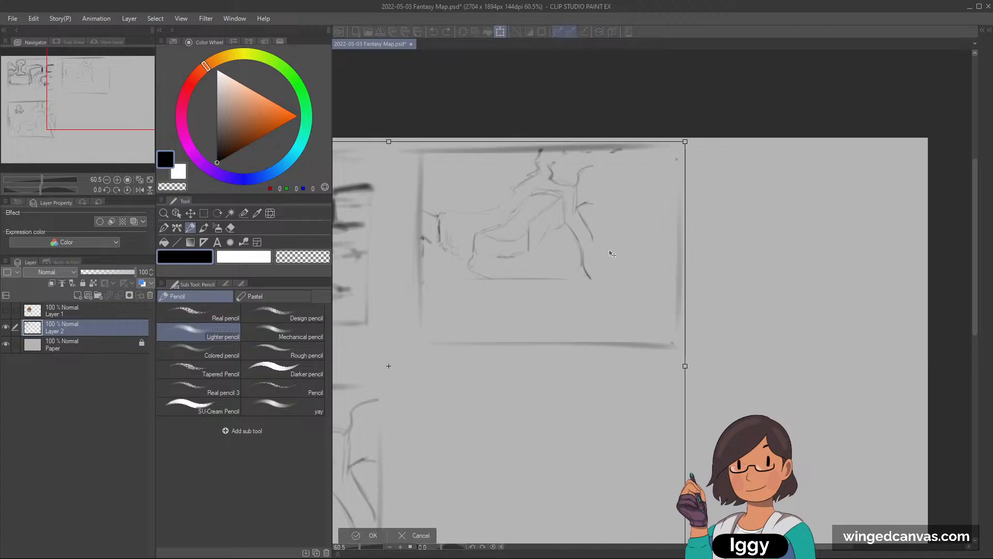
{"action": "key", "text": "Return"}
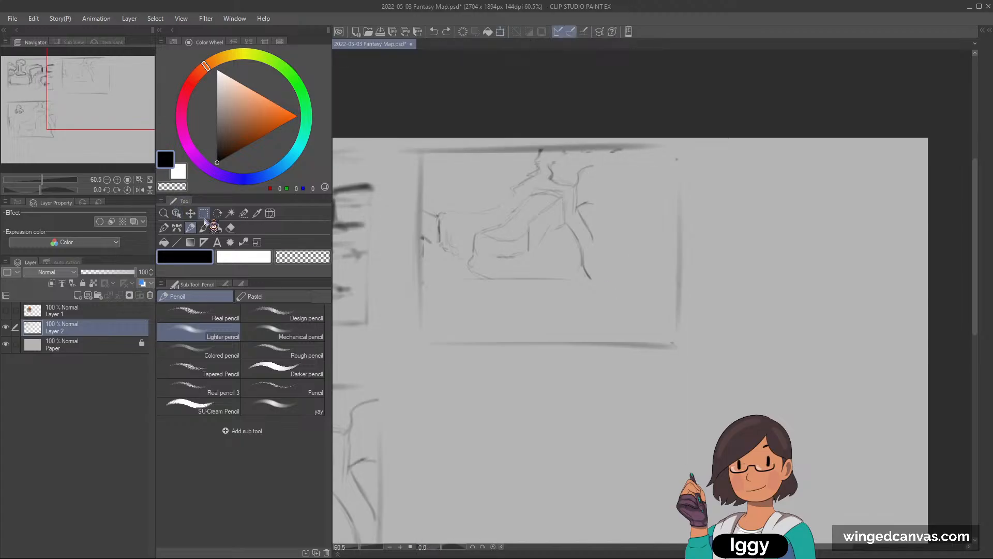
{"action": "key", "text": "m"}
{"action": "mouse_move", "coordinate": [425, 155]}
{"action": "left_mouse_down"}
{"action": "mouse_move", "coordinate": [650, 324]}
{"action": "mouse_move", "coordinate": [579, 281]}
{"action": "left_mouse_up"}
{"action": "key", "text": "ctrl+t"}
{"action": "left_click", "coordinate": [491, 312]}
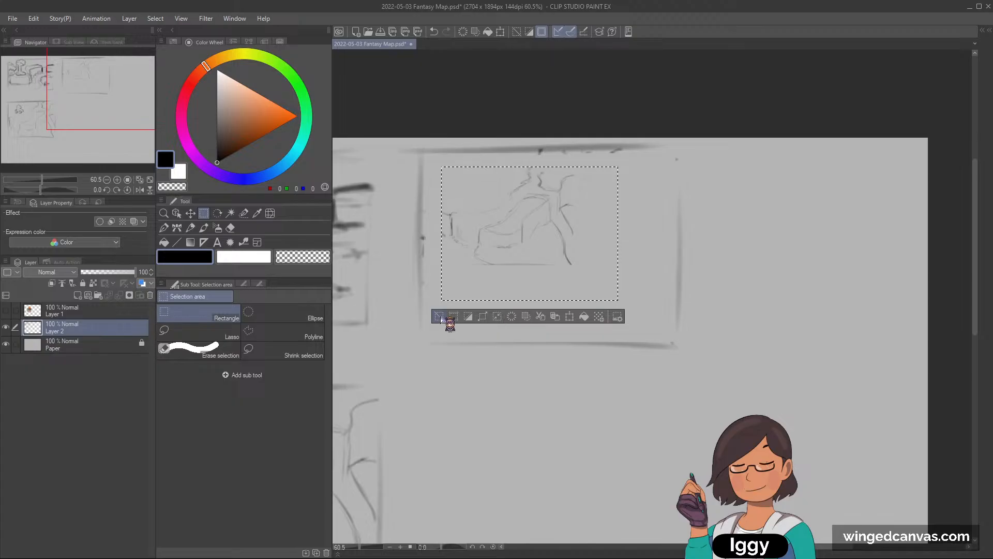
{"action": "left_click", "coordinate": [439, 316]}
- Erase the straight base line of the central plateau using transparent colour and sketch a short slanted contour in its place with the Lighter pencil
{"action": "left_click", "coordinate": [190, 227]}
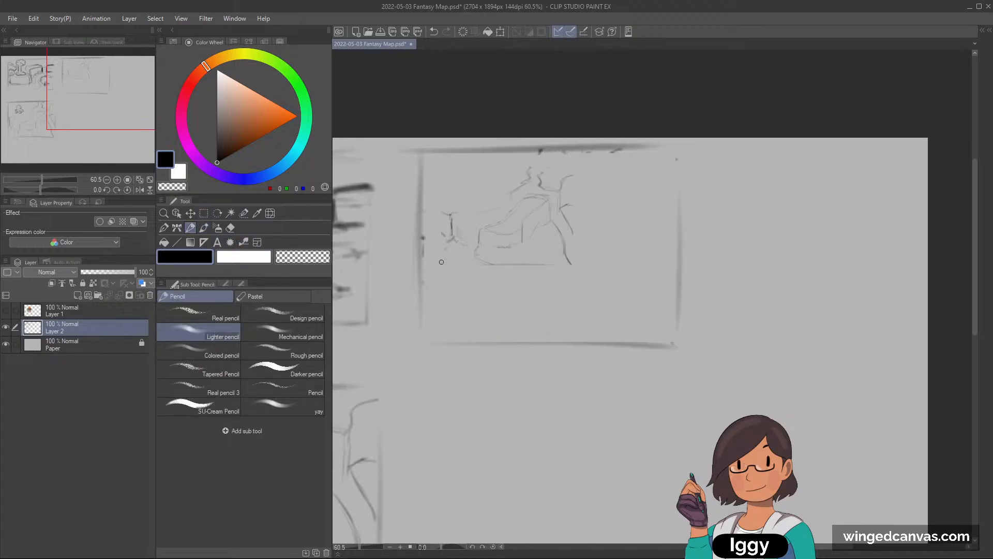
{"action": "key", "text": "ctrl+z"}
{"action": "key", "text": "c"}
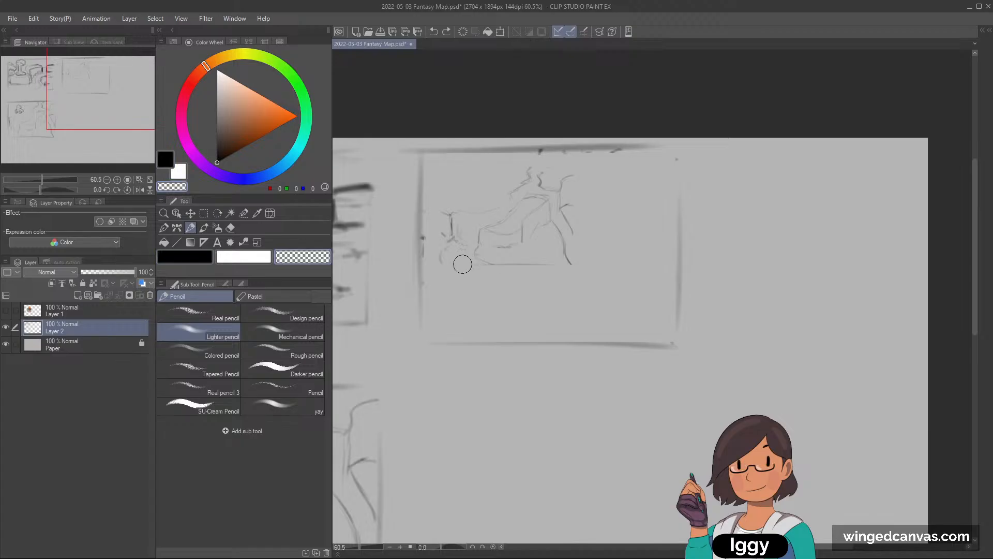
{"action": "mouse_move", "coordinate": [465, 263]}
{"action": "left_mouse_down"}
{"action": "mouse_move", "coordinate": [522, 264]}
{"action": "mouse_move", "coordinate": [490, 252]}
{"action": "mouse_move", "coordinate": [498, 260]}
{"action": "mouse_move", "coordinate": [476, 255]}
{"action": "mouse_move", "coordinate": [506, 268]}
{"action": "mouse_move", "coordinate": [490, 263]}
{"action": "mouse_move", "coordinate": [565, 266]}
{"action": "mouse_move", "coordinate": [511, 282]}
{"action": "mouse_move", "coordinate": [519, 268]}
{"action": "mouse_move", "coordinate": [485, 254]}
{"action": "mouse_move", "coordinate": [553, 266]}
{"action": "left_mouse_up"}
{"action": "key", "text": "c"}
{"action": "key", "text": "ctrl+z"}
{"action": "key", "text": "c"}
{"action": "key", "text": "c"}
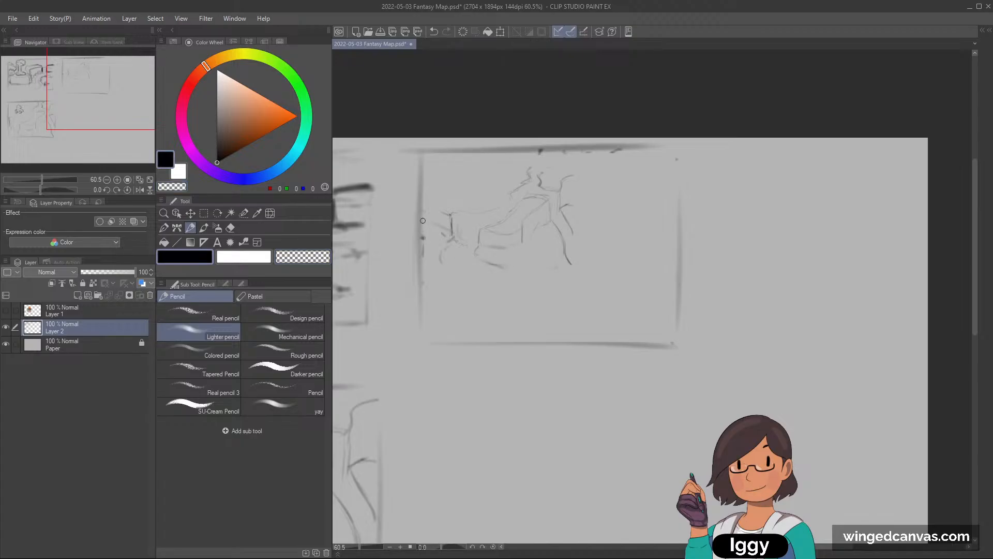
- Extend the cliff contours with pencil strokes out to the frame's left edge and up to its top edge
{"action": "left_click_drag", "start_coordinate": [422, 226], "coordinate": [450, 237]}
{"action": "left_click_drag", "start_coordinate": [421, 205], "coordinate": [444, 219]}
{"action": "key", "text": "ctrl+z"}
{"action": "mouse_move", "coordinate": [542, 171]}
{"action": "left_mouse_down"}
{"action": "mouse_move", "coordinate": [568, 149]}
{"action": "mouse_move", "coordinate": [598, 163]}
{"action": "left_mouse_up"}
{"action": "key", "text": "c"}
{"action": "key", "text": "c"}
{"action": "key", "text": "ctrl+z"}
{"action": "left_click_drag", "start_coordinate": [569, 201], "coordinate": [603, 184]}
{"action": "left_click_drag", "start_coordinate": [633, 154], "coordinate": [620, 166]}
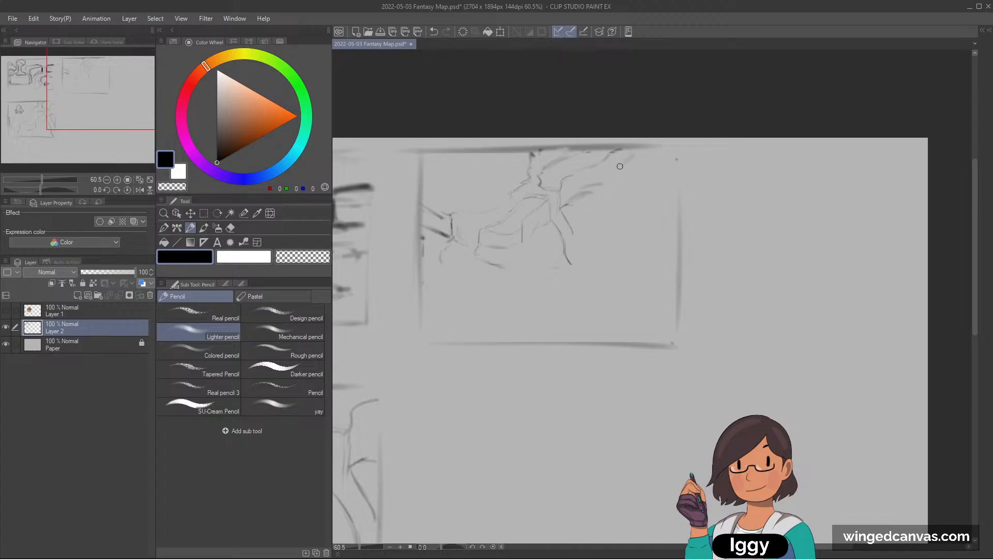
- Draw a curved rim below the central plateau and a diagonal ridge toward the frame's right edge, hatching the upper cliff faces
{"action": "mouse_move", "coordinate": [499, 265]}
{"action": "left_mouse_down"}
{"action": "mouse_move", "coordinate": [551, 270]}
{"action": "mouse_move", "coordinate": [493, 263]}
{"action": "mouse_move", "coordinate": [546, 278]}
{"action": "left_mouse_up"}
{"action": "key", "text": "ctrl+z"}
{"action": "left_click_drag", "start_coordinate": [573, 232], "coordinate": [579, 250]}
{"action": "left_click_drag", "start_coordinate": [446, 245], "coordinate": [442, 267]}
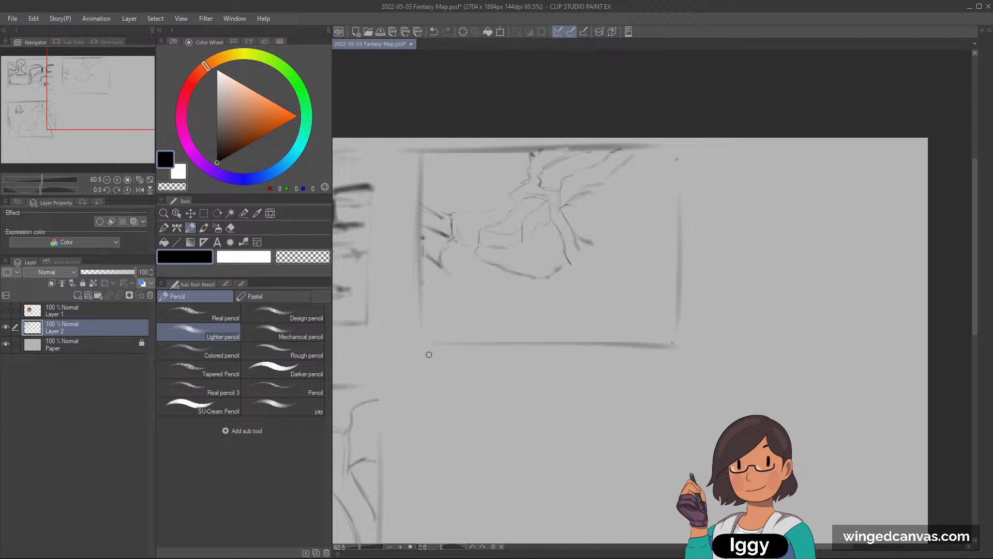
{"action": "left_click_drag", "start_coordinate": [611, 228], "coordinate": [648, 192]}
{"action": "mouse_move", "coordinate": [427, 213]}
{"action": "left_mouse_down"}
{"action": "mouse_move", "coordinate": [445, 233]}
{"action": "mouse_move", "coordinate": [502, 231]}
{"action": "mouse_move", "coordinate": [482, 232]}
{"action": "mouse_move", "coordinate": [484, 245]}
{"action": "mouse_move", "coordinate": [494, 233]}
{"action": "mouse_move", "coordinate": [501, 248]}
{"action": "mouse_move", "coordinate": [529, 220]}
{"action": "mouse_move", "coordinate": [539, 226]}
{"action": "mouse_move", "coordinate": [569, 184]}
{"action": "mouse_move", "coordinate": [577, 195]}
{"action": "mouse_move", "coordinate": [610, 159]}
{"action": "mouse_move", "coordinate": [615, 174]}
{"action": "mouse_move", "coordinate": [623, 154]}
{"action": "left_mouse_up"}
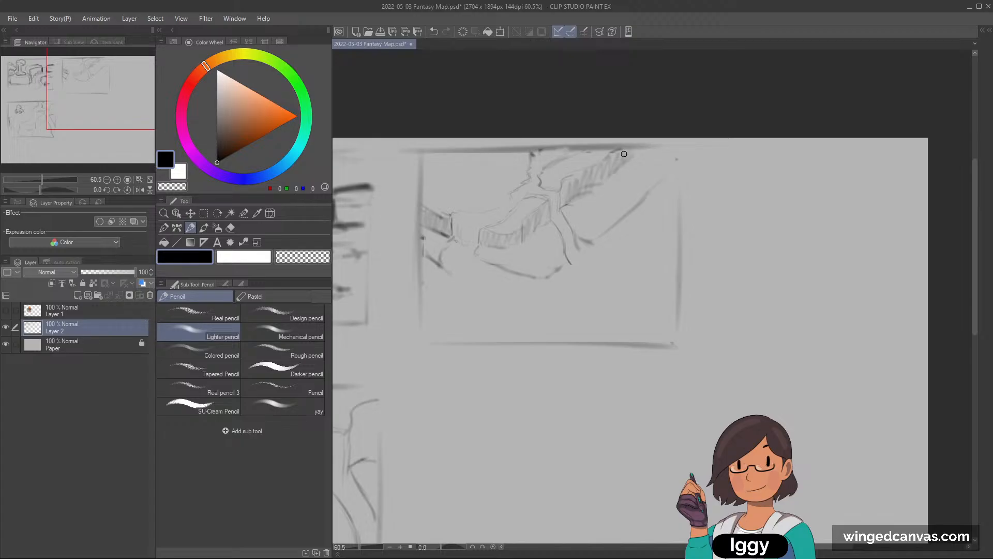
{"action": "left_click_drag", "start_coordinate": [449, 171], "coordinate": [450, 190]}
{"action": "key", "text": "ctrl+z"}
{"action": "left_click_drag", "start_coordinate": [513, 188], "coordinate": [513, 252]}
{"action": "key", "text": "ctrl+z"}
{"action": "left_click_drag", "start_coordinate": [515, 189], "coordinate": [515, 253]}
{"action": "key", "text": "ctrl+z"}
{"action": "mouse_move", "coordinate": [520, 196]}
{"action": "left_mouse_down"}
{"action": "mouse_move", "coordinate": [518, 239]}
{"action": "mouse_move", "coordinate": [541, 256]}
{"action": "left_mouse_up"}
{"action": "key", "text": "ctrl+z"}
{"action": "mouse_move", "coordinate": [519, 199]}
{"action": "left_mouse_down"}
{"action": "mouse_move", "coordinate": [518, 254]}
{"action": "mouse_move", "coordinate": [502, 184]}
{"action": "mouse_move", "coordinate": [549, 166]}
{"action": "mouse_move", "coordinate": [533, 261]}
{"action": "mouse_move", "coordinate": [510, 262]}
{"action": "left_mouse_up"}
{"action": "key", "text": "ctrl+z"}
{"action": "key", "text": "ctrl+z"}
{"action": "key", "text": "ctrl+z"}
{"action": "key", "text": "ctrl+z"}
{"action": "key", "text": "ctrl+z"}
{"action": "key", "text": "ctrl+z"}
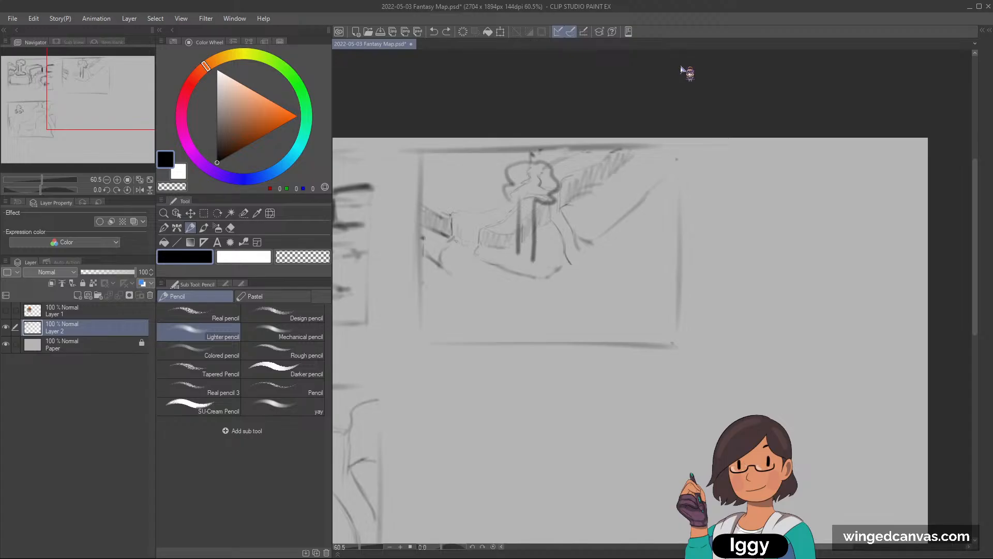
{"action": "mouse_move", "coordinate": [523, 190]}
{"action": "left_mouse_down"}
{"action": "mouse_move", "coordinate": [522, 259]}
{"action": "mouse_move", "coordinate": [519, 150]}
{"action": "left_mouse_up"}
{"action": "key", "text": "ctrl+z"}
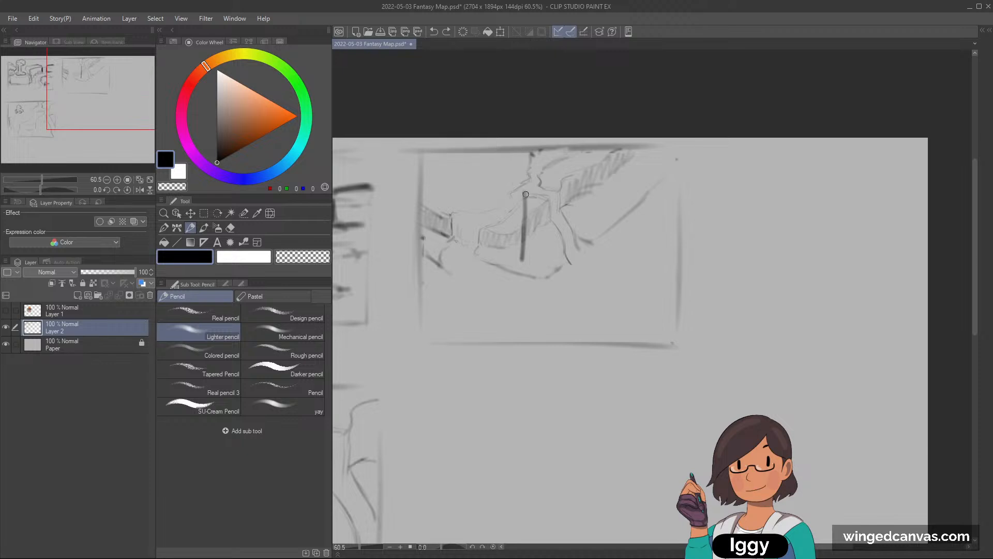
{"action": "mouse_move", "coordinate": [518, 191]}
{"action": "left_mouse_down"}
{"action": "mouse_move", "coordinate": [503, 178]}
{"action": "mouse_move", "coordinate": [505, 156]}
{"action": "mouse_move", "coordinate": [565, 169]}
{"action": "mouse_move", "coordinate": [542, 191]}
{"action": "mouse_move", "coordinate": [532, 265]}
{"action": "left_mouse_up"}
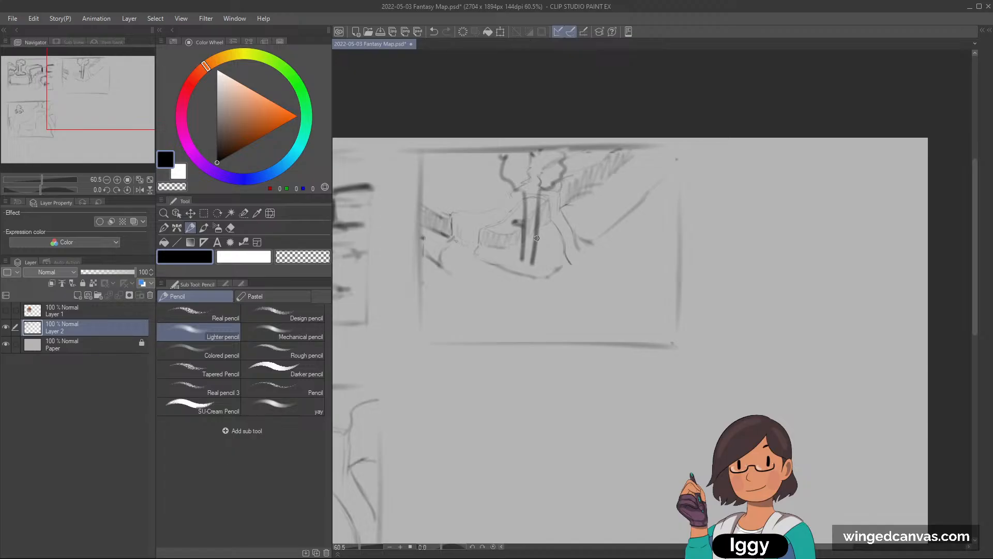
{"action": "mouse_move", "coordinate": [537, 228]}
{"action": "left_mouse_down"}
{"action": "mouse_move", "coordinate": [543, 262]}
{"action": "mouse_move", "coordinate": [521, 258]}
{"action": "mouse_move", "coordinate": [529, 262]}
{"action": "mouse_move", "coordinate": [547, 226]}
{"action": "mouse_move", "coordinate": [508, 255]}
{"action": "mouse_move", "coordinate": [540, 242]}
{"action": "mouse_move", "coordinate": [558, 250]}
{"action": "left_mouse_up"}
{"action": "key", "text": "ctrl+z"}
{"action": "left_click_drag", "start_coordinate": [540, 205], "coordinate": [550, 254]}
{"action": "key", "text": "ctrl+z"}
{"action": "key", "text": "ctrl+z"}
{"action": "key", "text": "ctrl+z"}
{"action": "key", "text": "ctrl+z"}
{"action": "key", "text": "ctrl+z"}
{"action": "key", "text": "ctrl+z"}
{"action": "key", "text": "ctrl+z"}
{"action": "key", "text": "ctrl+z"}
{"action": "key", "text": "ctrl+z"}
{"action": "key", "text": "ctrl+z"}
{"action": "key", "text": "ctrl+y"}
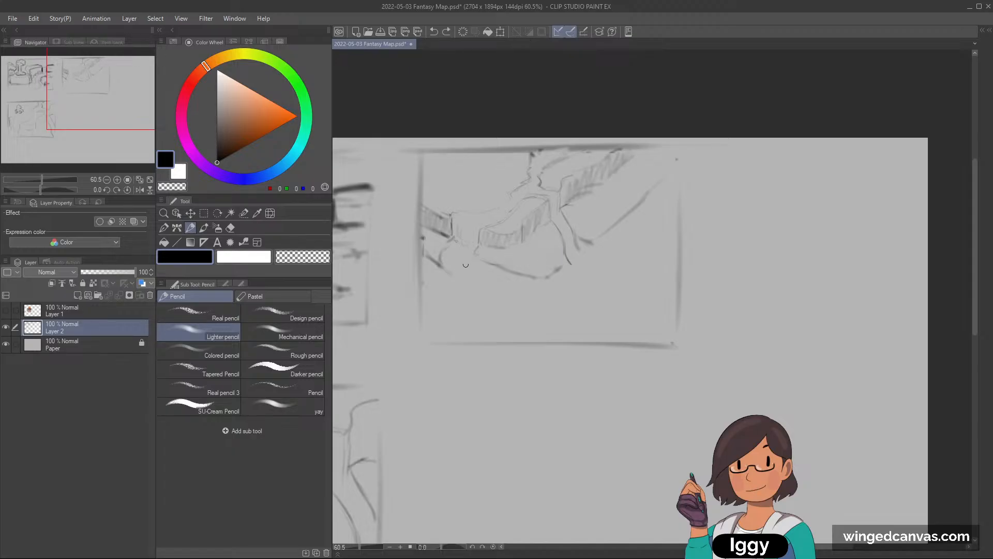
- Sketch a lower cliff edge sweeping below the central plateau to the frame's right edge and hatch its front face
{"action": "left_click_drag", "start_coordinate": [452, 244], "coordinate": [441, 254]}
{"action": "left_click_drag", "start_coordinate": [442, 288], "coordinate": [440, 262]}
{"action": "left_click_drag", "start_coordinate": [461, 302], "coordinate": [501, 313]}
{"action": "left_click_drag", "start_coordinate": [585, 272], "coordinate": [628, 243]}
{"action": "left_click_drag", "start_coordinate": [588, 290], "coordinate": [563, 307]}
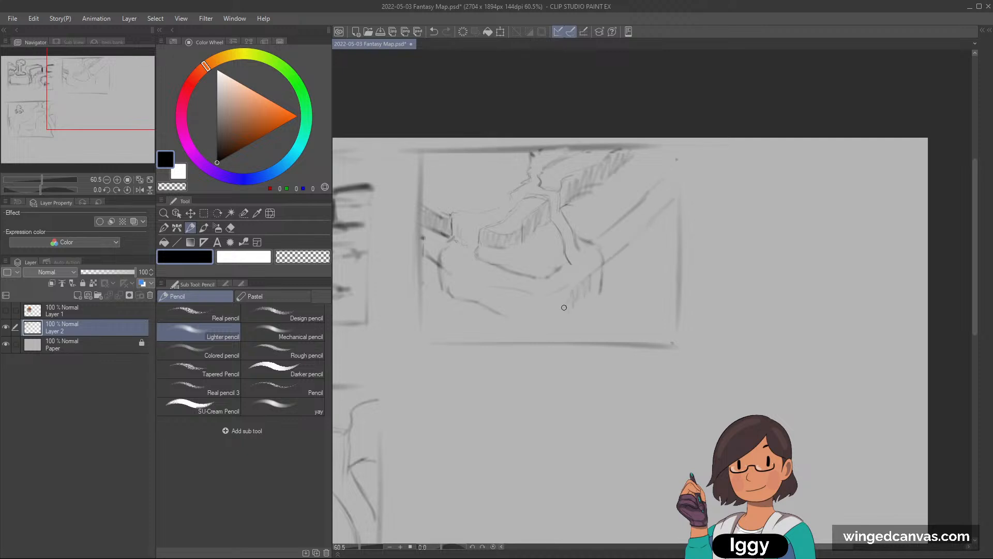
{"action": "left_click_drag", "start_coordinate": [426, 262], "coordinate": [446, 290]}
{"action": "mouse_move", "coordinate": [608, 282]}
{"action": "left_mouse_down"}
{"action": "mouse_move", "coordinate": [626, 246]}
{"action": "mouse_move", "coordinate": [641, 244]}
{"action": "mouse_move", "coordinate": [645, 256]}
{"action": "mouse_move", "coordinate": [670, 202]}
{"action": "mouse_move", "coordinate": [674, 228]}
{"action": "left_mouse_up"}
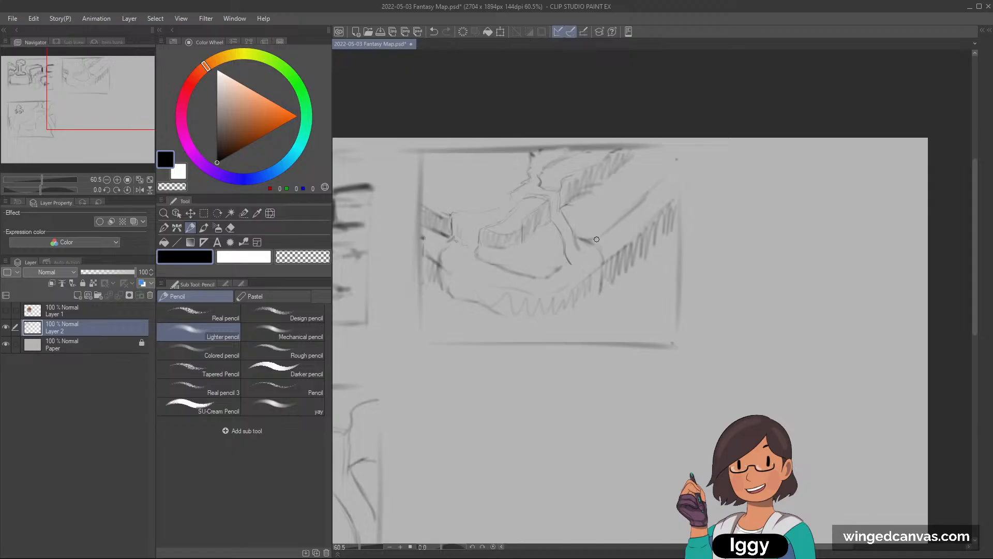
- Strengthen the plateau's rim and the rear cliff contour with darker pencil strokes and add more hatching on the plateau's front face
{"action": "scroll", "coordinate": [583, 239], "scroll_direction": "down", "scroll_amount": 3}
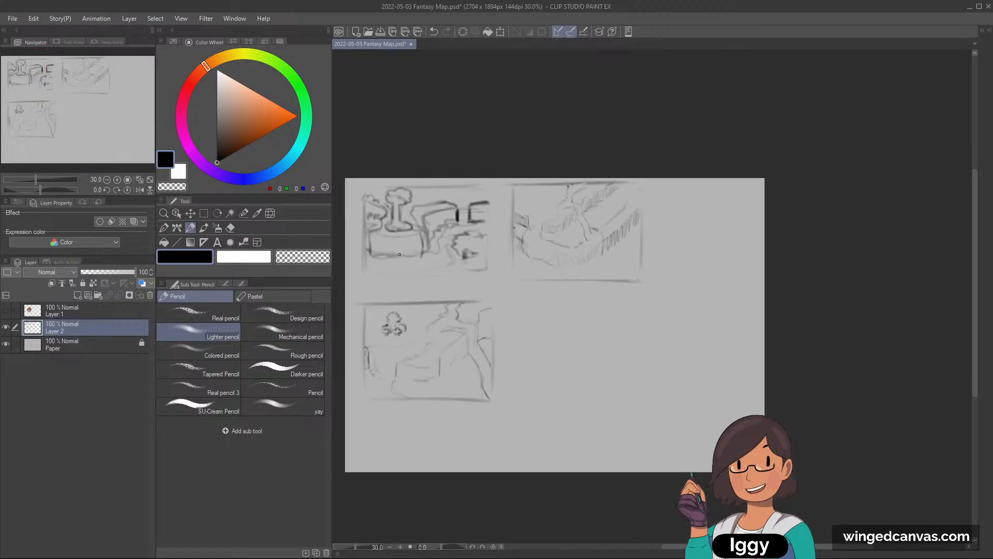
{"action": "scroll", "coordinate": [652, 187], "scroll_direction": "up", "scroll_amount": 2}
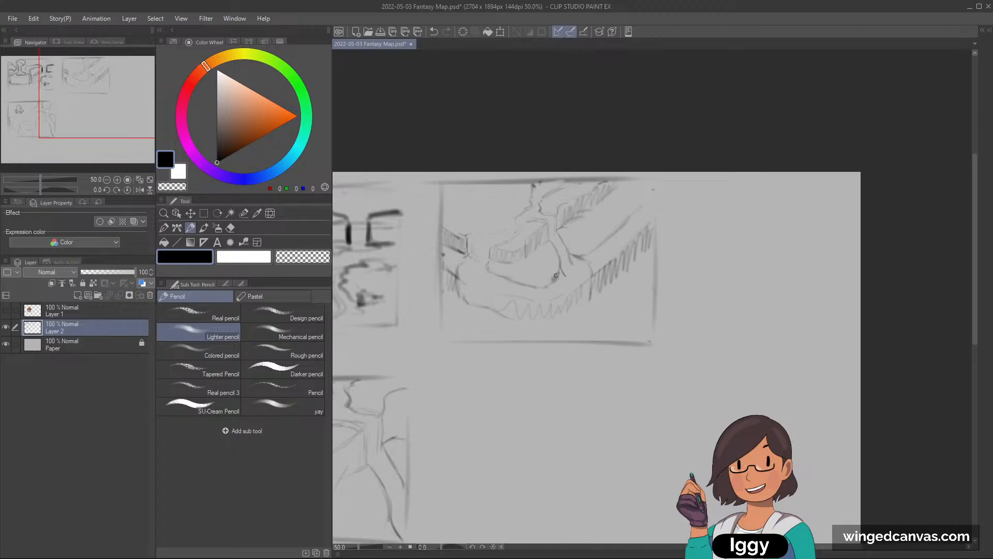
{"action": "key", "text": "c"}
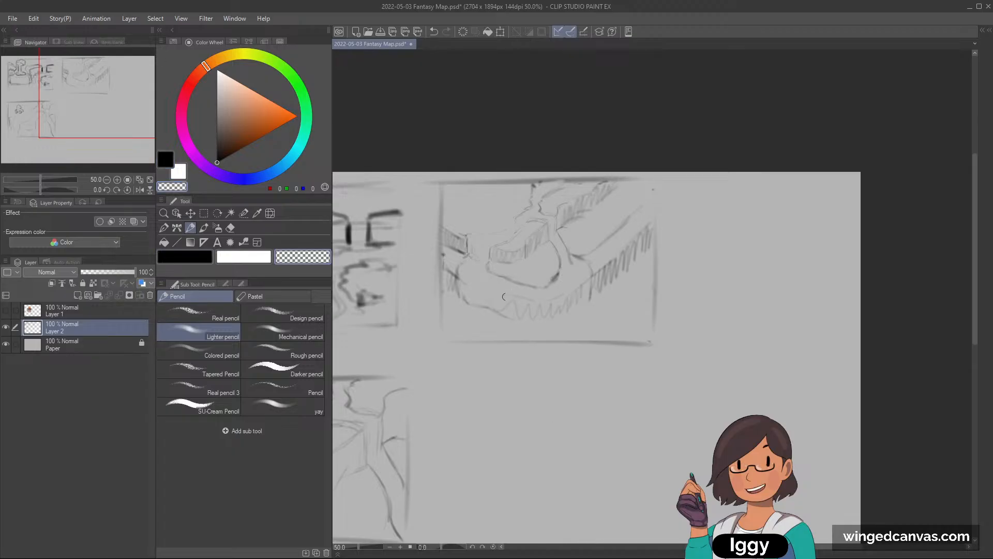
{"action": "key", "text": "c"}
{"action": "left_click_drag", "start_coordinate": [467, 238], "coordinate": [476, 235]}
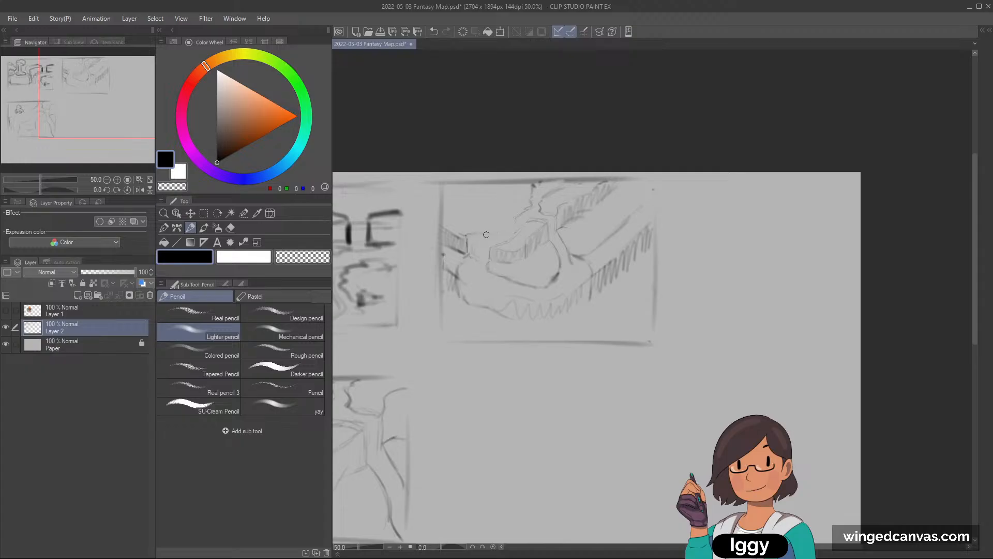
{"action": "left_click_drag", "start_coordinate": [459, 192], "coordinate": [460, 213]}
{"action": "left_click_drag", "start_coordinate": [491, 253], "coordinate": [528, 242]}
- Erase the hatching in the middle of the lower cliff and draw slanted side edges running down toward the frame's bottom edge
{"action": "key", "text": "c"}
{"action": "mouse_move", "coordinate": [532, 305]}
{"action": "left_mouse_down"}
{"action": "mouse_move", "coordinate": [487, 304]}
{"action": "mouse_move", "coordinate": [557, 312]}
{"action": "left_mouse_up"}
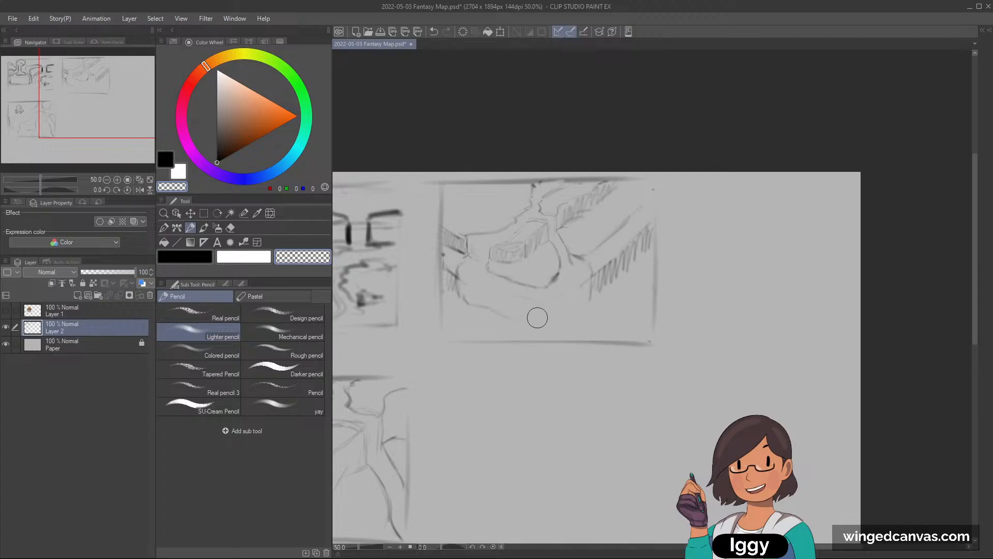
{"action": "key", "text": "c"}
{"action": "mouse_move", "coordinate": [548, 316]}
{"action": "left_mouse_down"}
{"action": "mouse_move", "coordinate": [579, 309]}
{"action": "mouse_move", "coordinate": [591, 323]}
{"action": "mouse_move", "coordinate": [591, 305]}
{"action": "mouse_move", "coordinate": [585, 331]}
{"action": "left_mouse_up"}
{"action": "key", "text": "ctrl+z"}
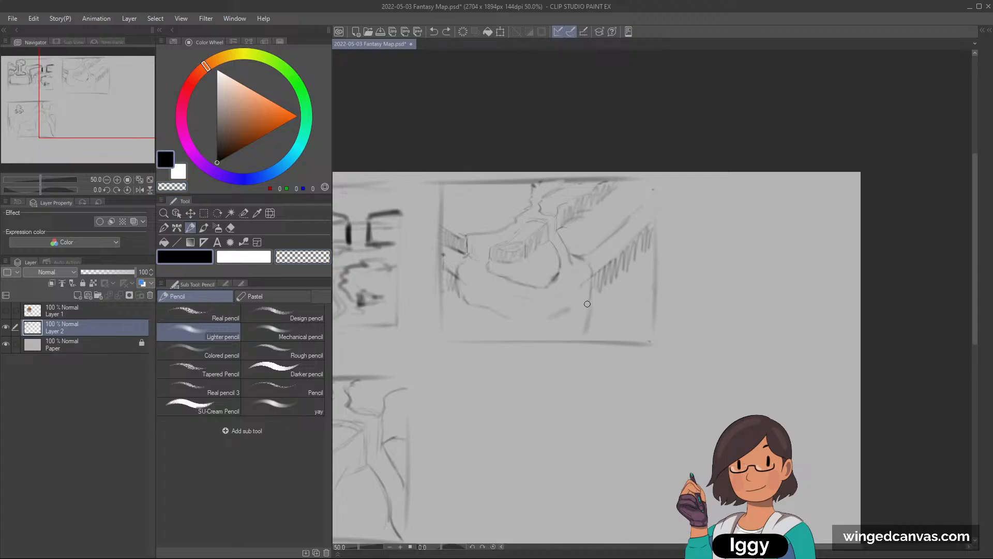
{"action": "key", "text": "ctrl+z"}
{"action": "left_click_drag", "start_coordinate": [590, 288], "coordinate": [599, 335]}
{"action": "left_click_drag", "start_coordinate": [457, 304], "coordinate": [448, 328]}
{"action": "key", "text": "ctrl+z"}
{"action": "left_click_drag", "start_coordinate": [565, 238], "coordinate": [636, 238]}
{"action": "key", "text": "ctrl+z"}
{"action": "mouse_move", "coordinate": [565, 237]}
{"action": "left_mouse_down"}
{"action": "mouse_move", "coordinate": [641, 237]}
{"action": "mouse_move", "coordinate": [635, 261]}
{"action": "left_mouse_up"}
{"action": "mouse_move", "coordinate": [574, 247]}
{"action": "left_mouse_down"}
{"action": "mouse_move", "coordinate": [621, 254]}
{"action": "mouse_move", "coordinate": [623, 277]}
{"action": "mouse_move", "coordinate": [609, 254]}
{"action": "mouse_move", "coordinate": [573, 247]}
{"action": "left_mouse_up"}
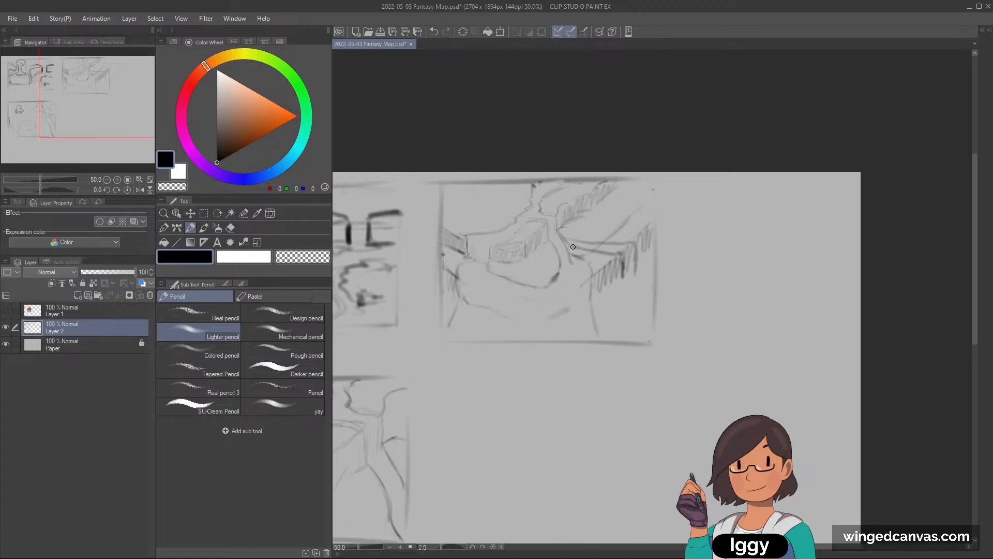
{"action": "key", "text": "c"}
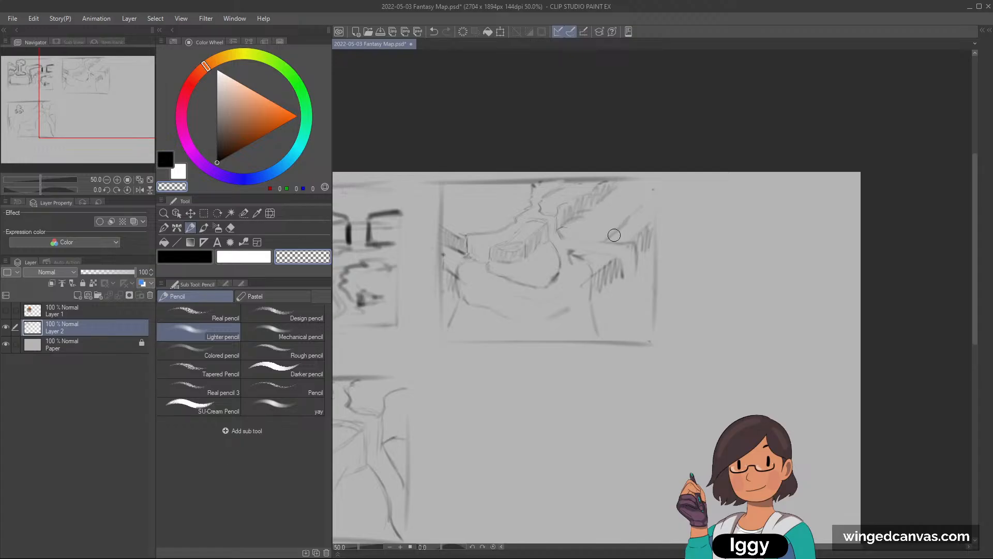
{"action": "key", "text": "c"}
{"action": "mouse_move", "coordinate": [567, 252]}
{"action": "left_mouse_down"}
{"action": "mouse_move", "coordinate": [616, 262]}
{"action": "mouse_move", "coordinate": [604, 246]}
{"action": "mouse_move", "coordinate": [613, 230]}
{"action": "mouse_move", "coordinate": [569, 243]}
{"action": "mouse_move", "coordinate": [590, 252]}
{"action": "mouse_move", "coordinate": [572, 265]}
{"action": "mouse_move", "coordinate": [581, 249]}
{"action": "mouse_move", "coordinate": [619, 252]}
{"action": "mouse_move", "coordinate": [593, 260]}
{"action": "left_mouse_up"}
{"action": "key", "text": "ctrl+z"}
{"action": "key", "text": "ctrl+z"}
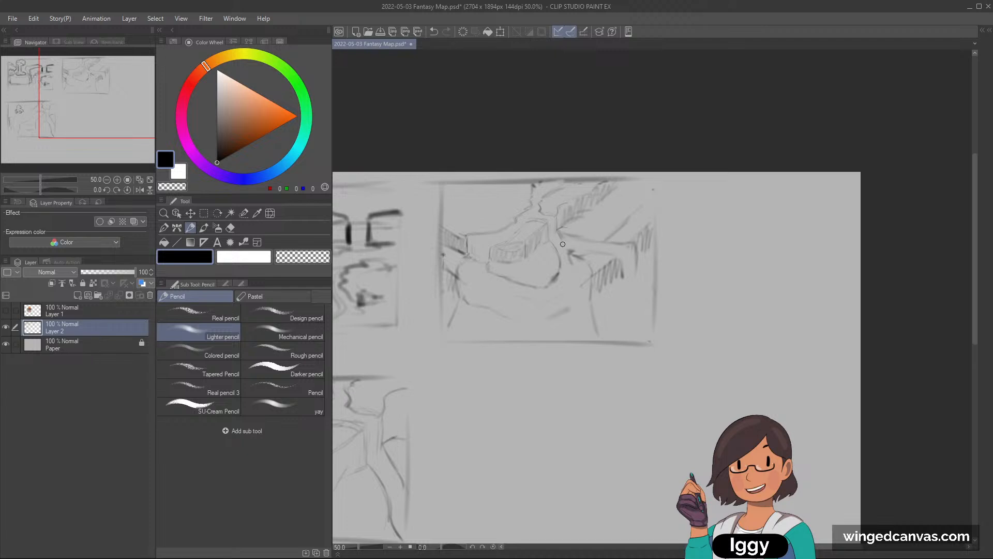
{"action": "key", "text": "c"}
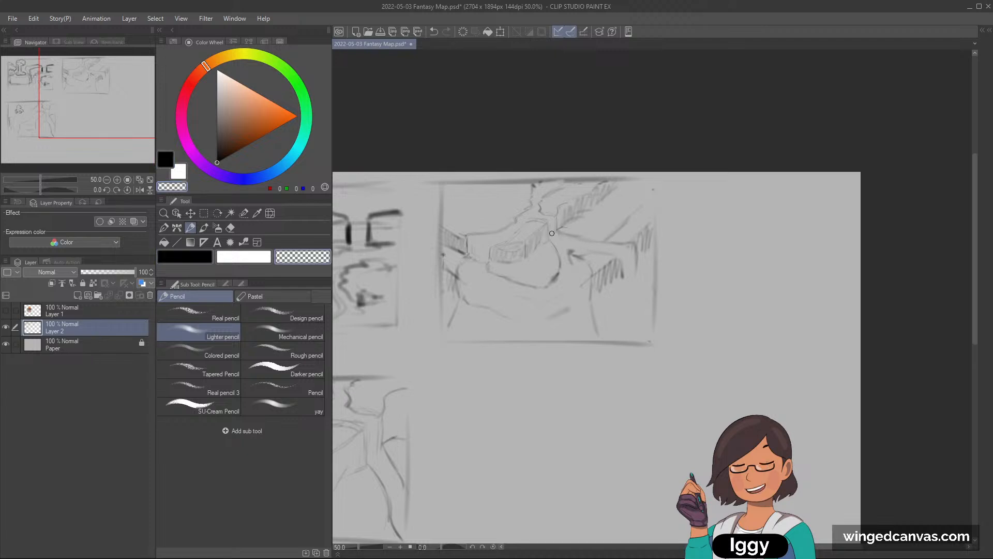
{"action": "key", "text": "c"}
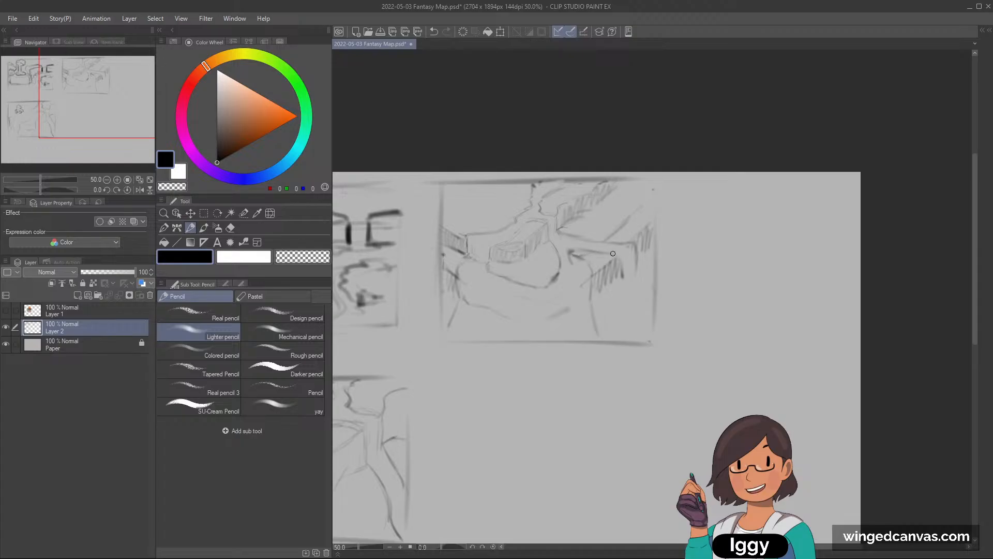
{"action": "key", "text": "c"}
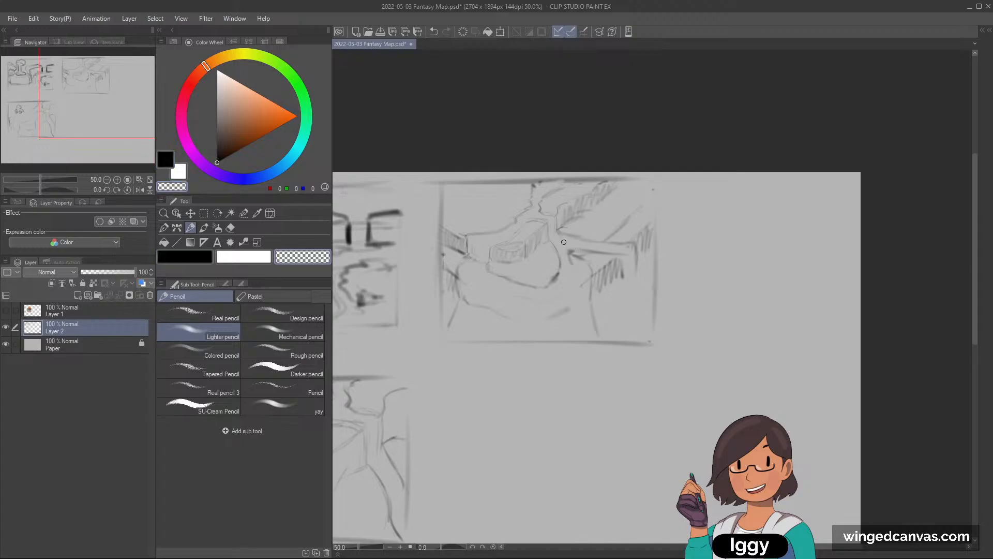
{"action": "key", "text": "bracketright"}
{"action": "key", "text": "bracketright"}
{"action": "key", "text": "bracketright"}
{"action": "key", "text": "bracketright"}
{"action": "mouse_move", "coordinate": [625, 255]}
{"action": "left_mouse_down"}
{"action": "mouse_move", "coordinate": [636, 238]}
{"action": "mouse_move", "coordinate": [614, 259]}
{"action": "left_mouse_up"}
{"action": "mouse_move", "coordinate": [635, 240]}
{"action": "left_mouse_down"}
{"action": "mouse_move", "coordinate": [586, 234]}
{"action": "mouse_move", "coordinate": [574, 244]}
{"action": "mouse_move", "coordinate": [631, 260]}
{"action": "mouse_move", "coordinate": [554, 250]}
{"action": "mouse_move", "coordinate": [628, 259]}
{"action": "mouse_move", "coordinate": [568, 267]}
{"action": "mouse_move", "coordinate": [571, 260]}
{"action": "mouse_move", "coordinate": [579, 272]}
{"action": "mouse_move", "coordinate": [594, 248]}
{"action": "mouse_move", "coordinate": [583, 256]}
{"action": "mouse_move", "coordinate": [624, 255]}
{"action": "mouse_move", "coordinate": [571, 253]}
{"action": "left_mouse_up"}
{"action": "key", "text": "c"}
{"action": "key", "text": "c"}
{"action": "key", "text": "c"}
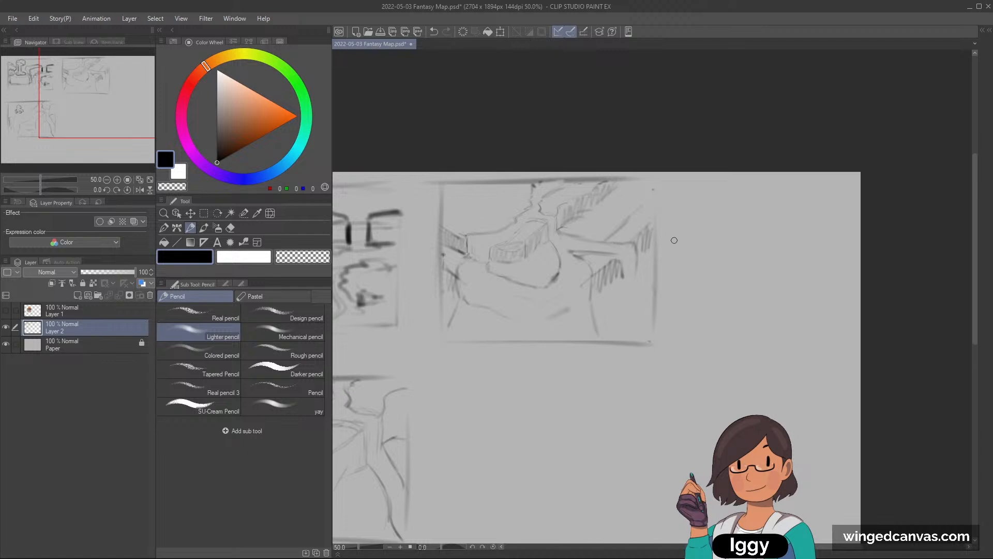
{"action": "left_click_drag", "start_coordinate": [622, 272], "coordinate": [620, 298]}
{"action": "key", "text": "c"}
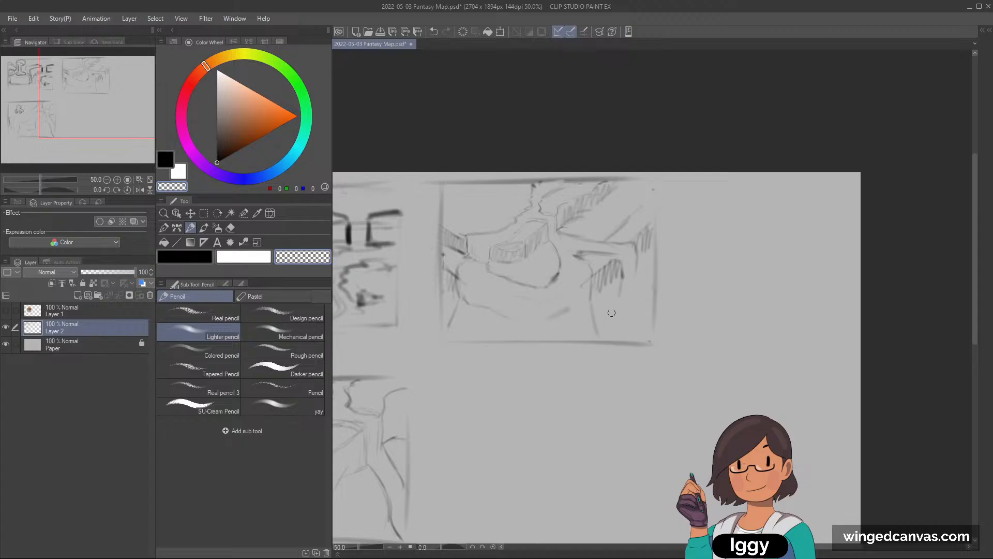
{"action": "key", "text": "c"}
{"action": "left_click_drag", "start_coordinate": [620, 269], "coordinate": [631, 299]}
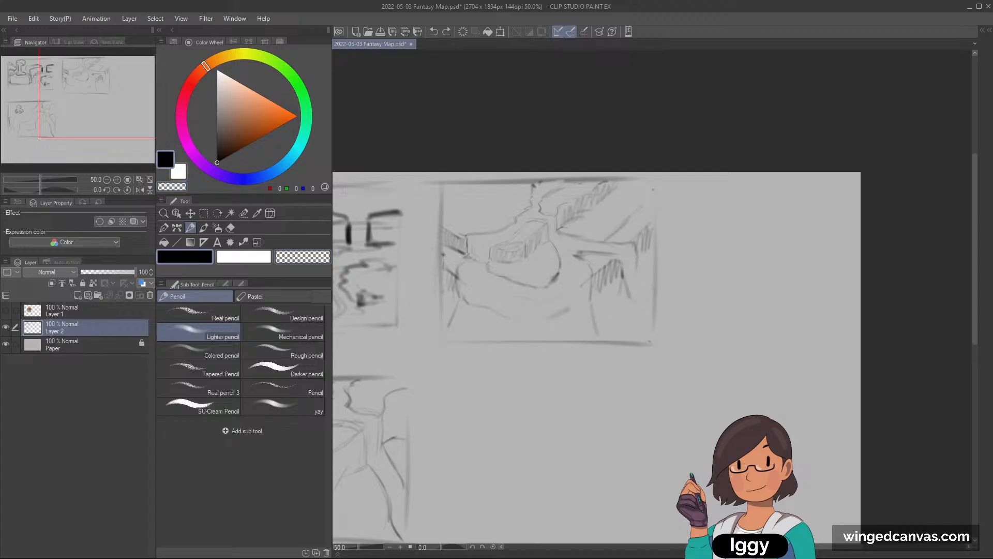
{"action": "key", "text": "ctrl+z"}
{"action": "key", "text": "ctrl+z"}
{"action": "key", "text": "ctrl+z"}
{"action": "key", "text": "ctrl+z"}
{"action": "key", "text": "ctrl+z"}
{"action": "key", "text": "ctrl+z"}
{"action": "key", "text": "ctrl+z"}
{"action": "key", "text": "ctrl+z"}
{"action": "key", "text": "ctrl+z"}
{"action": "key", "text": "ctrl+z"}
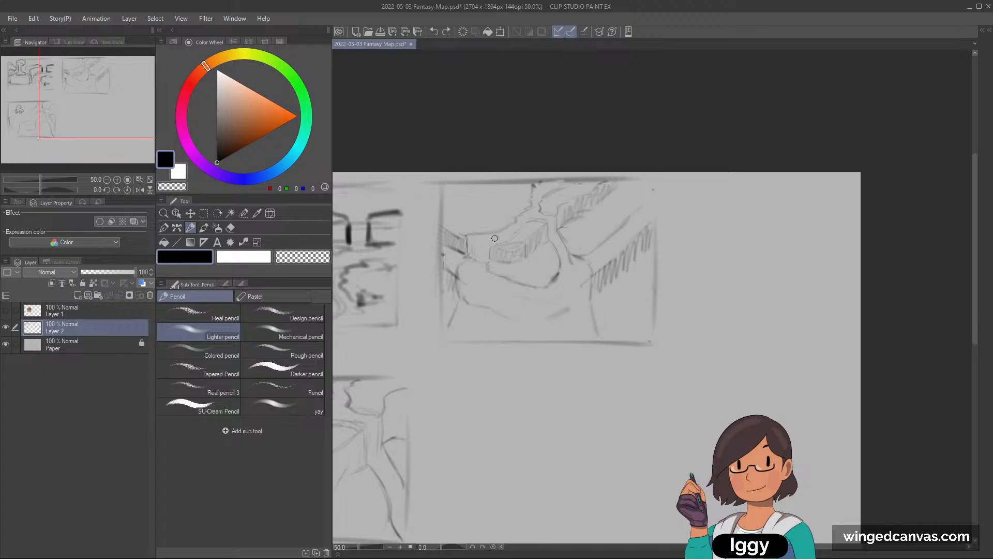
- Darken the contour near the top of the cliff gap, then select the drawing inside the frame, scale it down slightly and deselect it
{"action": "mouse_move", "coordinate": [504, 221]}
{"action": "left_mouse_down"}
{"action": "mouse_move", "coordinate": [550, 175]}
{"action": "mouse_move", "coordinate": [506, 227]}
{"action": "left_mouse_up"}
{"action": "key", "text": "c"}
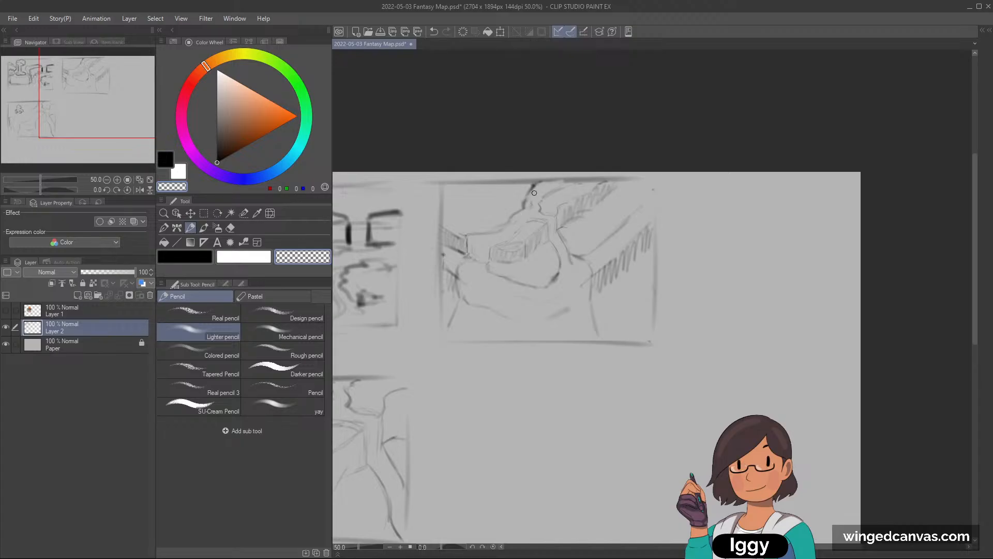
{"action": "key", "text": "m"}
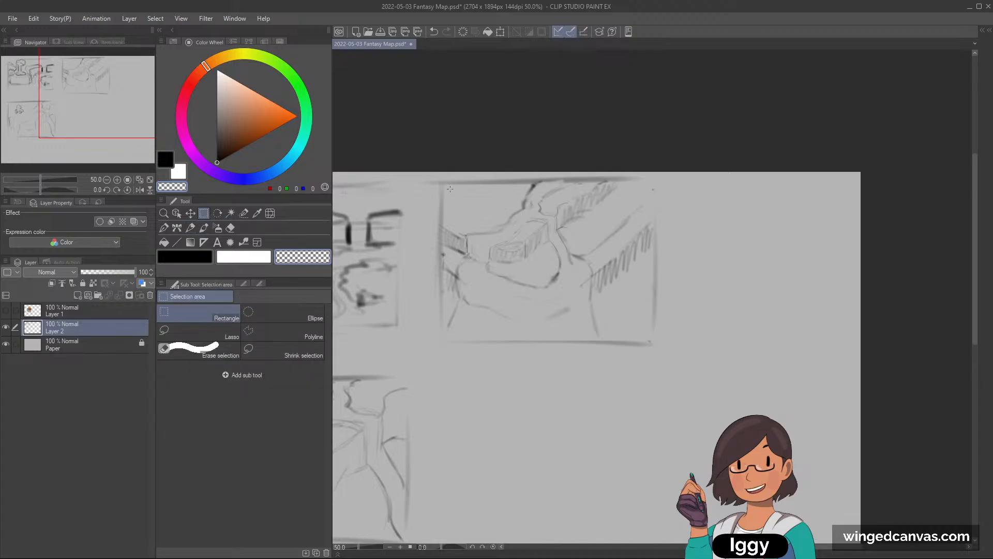
{"action": "mouse_move", "coordinate": [444, 185]}
{"action": "left_mouse_down"}
{"action": "mouse_move", "coordinate": [662, 341]}
{"action": "mouse_move", "coordinate": [611, 316]}
{"action": "left_mouse_up"}
{"action": "key", "text": "ctrl+t"}
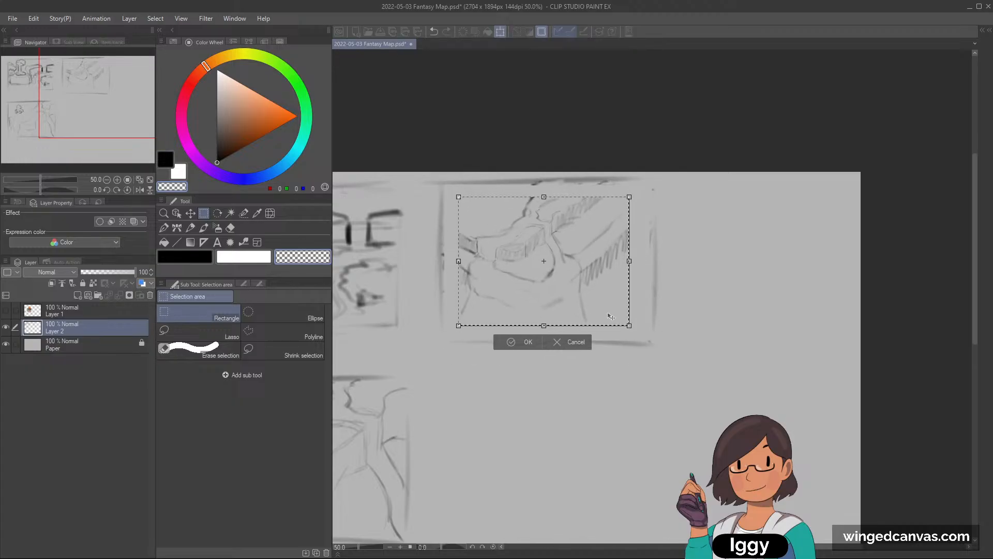
{"action": "left_click", "coordinate": [522, 343]}
{"action": "left_click", "coordinate": [455, 348]}
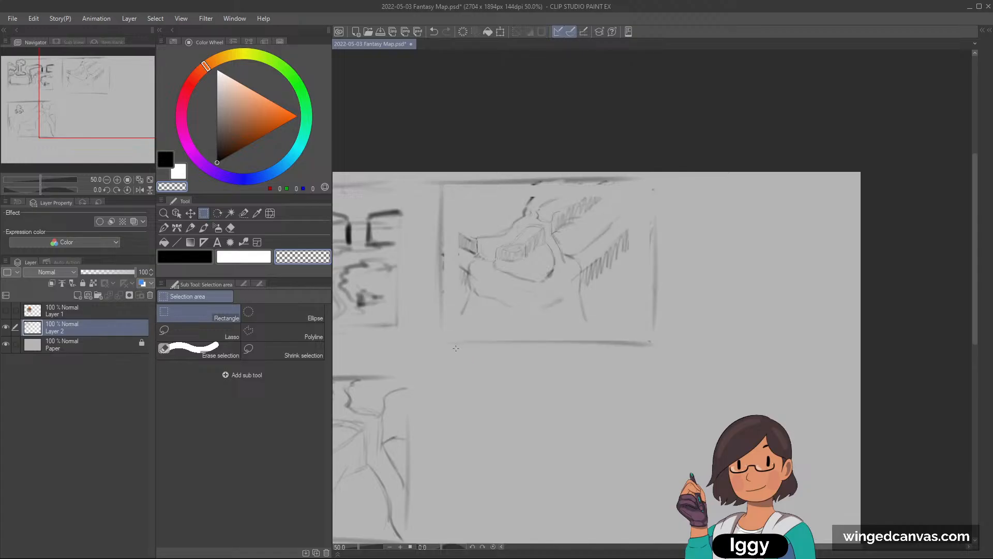
- Extend the shaded cliff faces to the frame's left edge and upper right with the HC OWC brush in black, then return to the pencil
{"action": "left_click", "coordinate": [204, 227]}
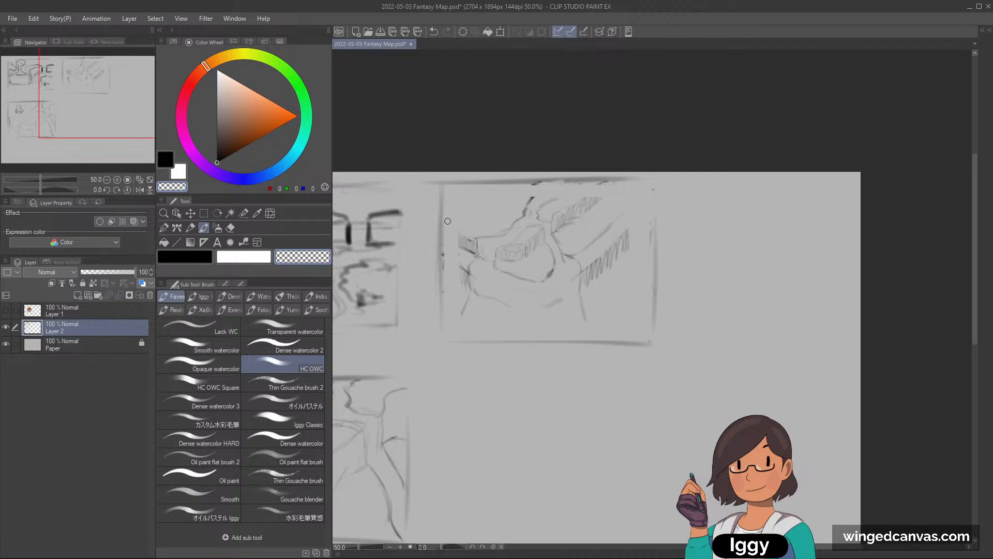
{"action": "key", "text": "c"}
{"action": "left_click_drag", "start_coordinate": [440, 226], "coordinate": [473, 250]}
{"action": "mouse_move", "coordinate": [577, 213]}
{"action": "left_mouse_down"}
{"action": "mouse_move", "coordinate": [615, 185]}
{"action": "mouse_move", "coordinate": [561, 225]}
{"action": "mouse_move", "coordinate": [596, 202]}
{"action": "left_mouse_up"}
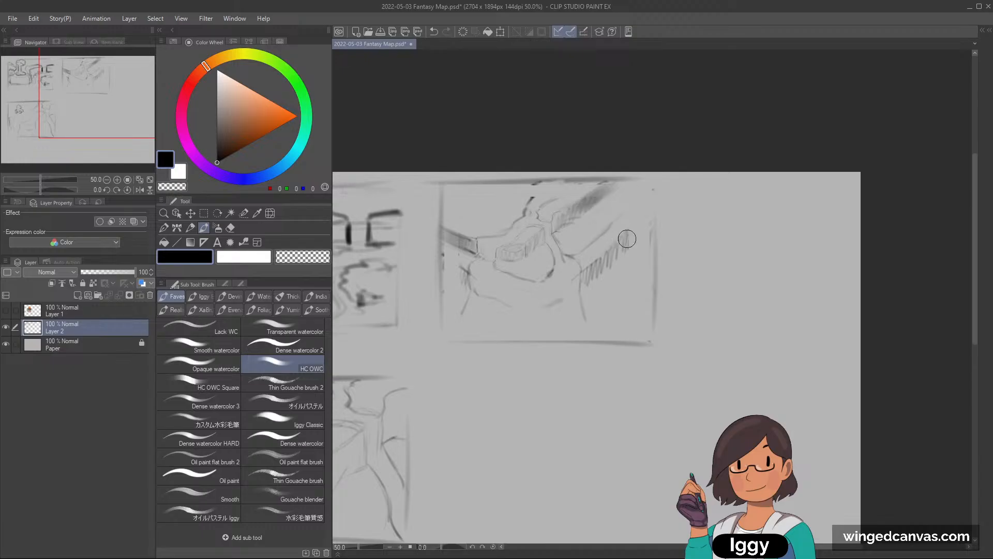
{"action": "left_click", "coordinate": [190, 227]}
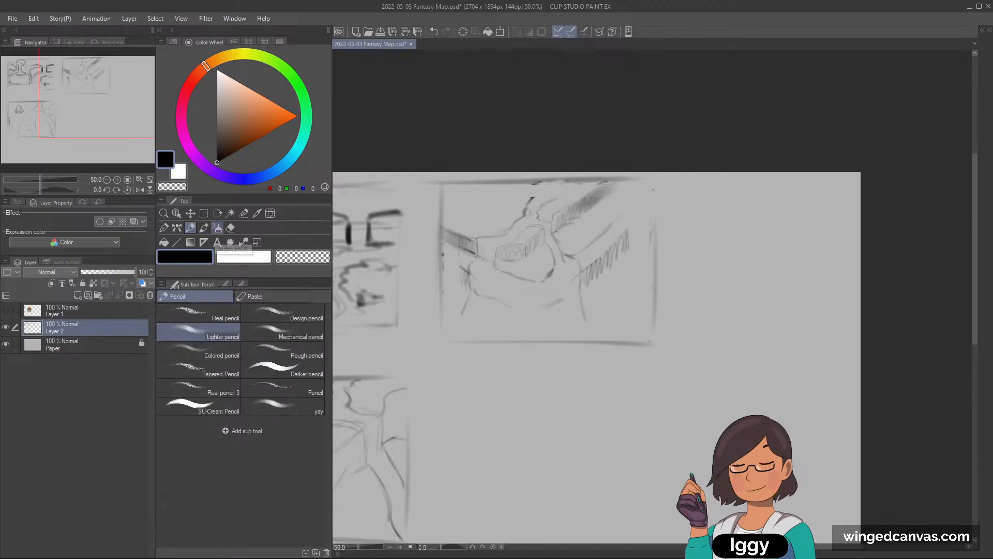
- Outline the right cliff face out to the frame's right edge and shade the lower cliff face at the frame's left edge
{"action": "mouse_move", "coordinate": [625, 233]}
{"action": "left_mouse_down"}
{"action": "mouse_move", "coordinate": [655, 217]}
{"action": "mouse_move", "coordinate": [639, 247]}
{"action": "left_mouse_up"}
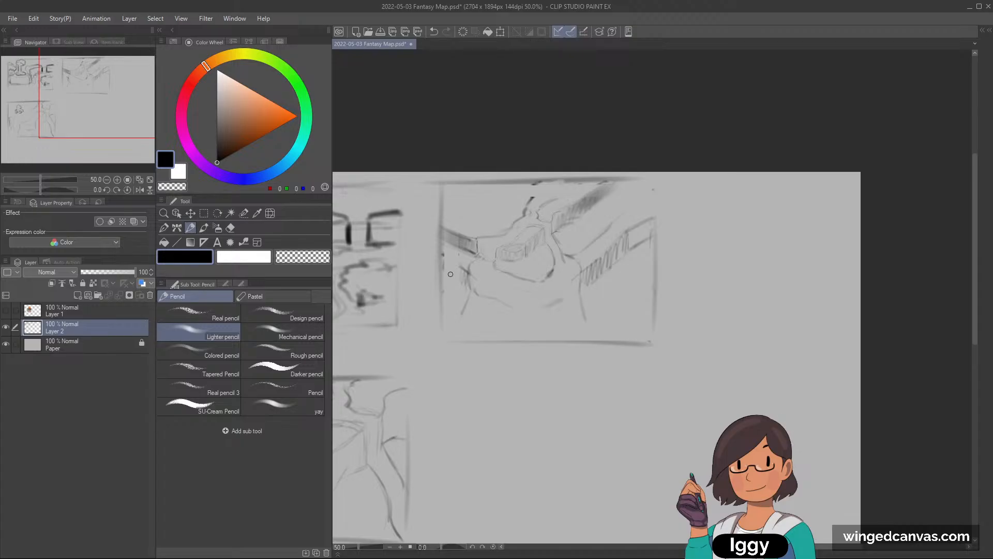
{"action": "left_click_drag", "start_coordinate": [450, 274], "coordinate": [458, 268]}
{"action": "left_click_drag", "start_coordinate": [458, 261], "coordinate": [450, 285]}
{"action": "key", "text": "c"}
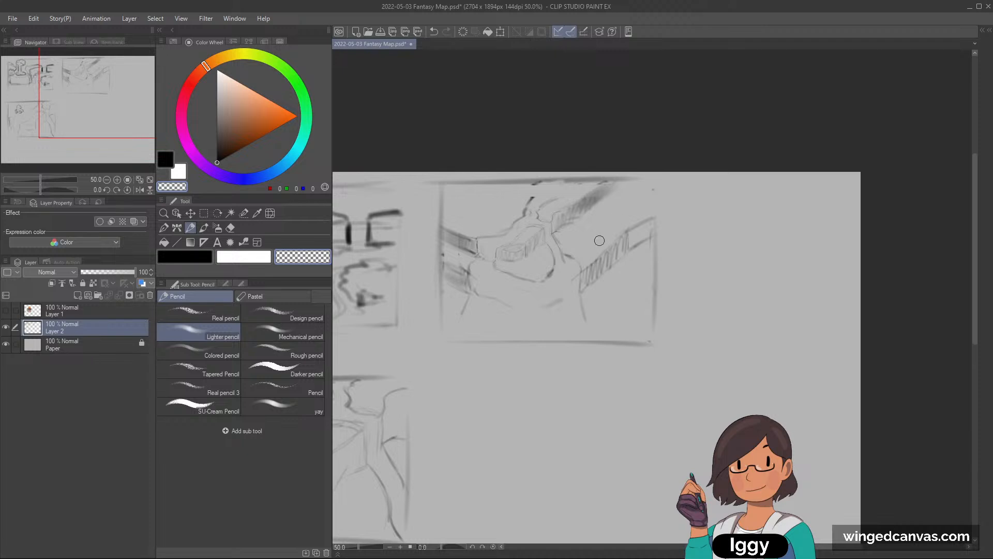
{"action": "key", "text": "c"}
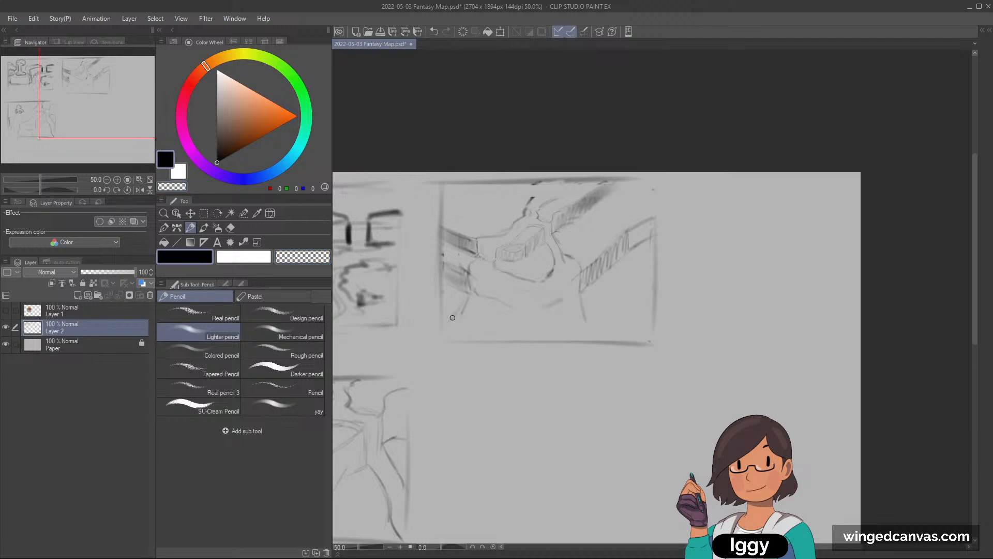
{"action": "mouse_move", "coordinate": [442, 276]}
{"action": "left_mouse_down"}
{"action": "mouse_move", "coordinate": [458, 286]}
{"action": "mouse_move", "coordinate": [460, 269]}
{"action": "left_mouse_up"}
- Carve an offset break into the dark shading of the upper-right cliff with transparent color
{"action": "key", "text": "c"}
{"action": "mouse_move", "coordinate": [581, 204]}
{"action": "left_mouse_down"}
{"action": "mouse_move", "coordinate": [608, 191]}
{"action": "mouse_move", "coordinate": [589, 193]}
{"action": "mouse_move", "coordinate": [612, 196]}
{"action": "mouse_move", "coordinate": [570, 210]}
{"action": "mouse_move", "coordinate": [632, 187]}
{"action": "mouse_move", "coordinate": [572, 222]}
{"action": "mouse_move", "coordinate": [659, 194]}
{"action": "mouse_move", "coordinate": [662, 184]}
{"action": "mouse_move", "coordinate": [612, 204]}
{"action": "left_mouse_up"}
{"action": "key", "text": "c"}
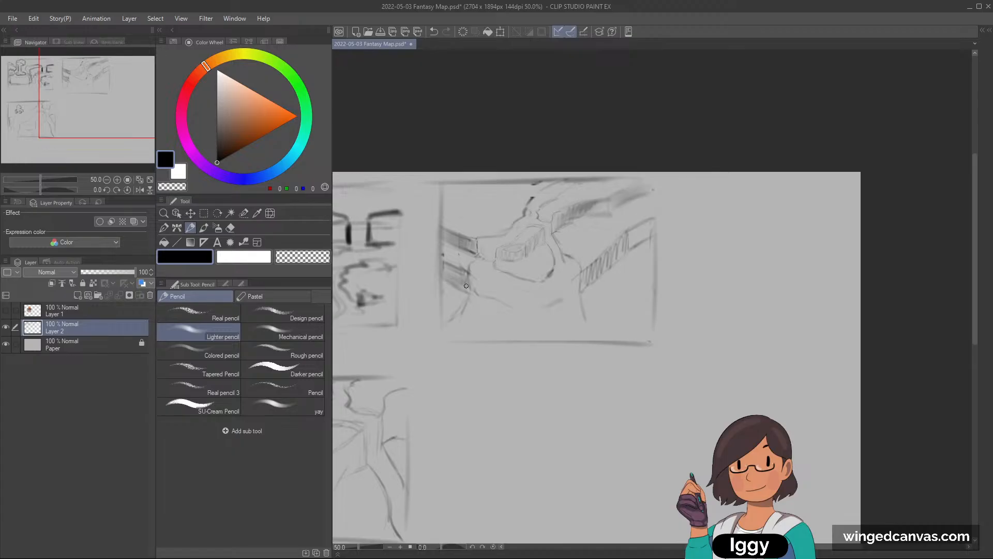
{"action": "left_click_drag", "start_coordinate": [579, 292], "coordinate": [657, 319]}
{"action": "key", "text": "ctrl+z"}
- Redraw the rear cliff contour as a dark stepped line from the frame's top edge, and darken the left cliff's corner and plateau's rim
{"action": "left_click_drag", "start_coordinate": [525, 205], "coordinate": [556, 185]}
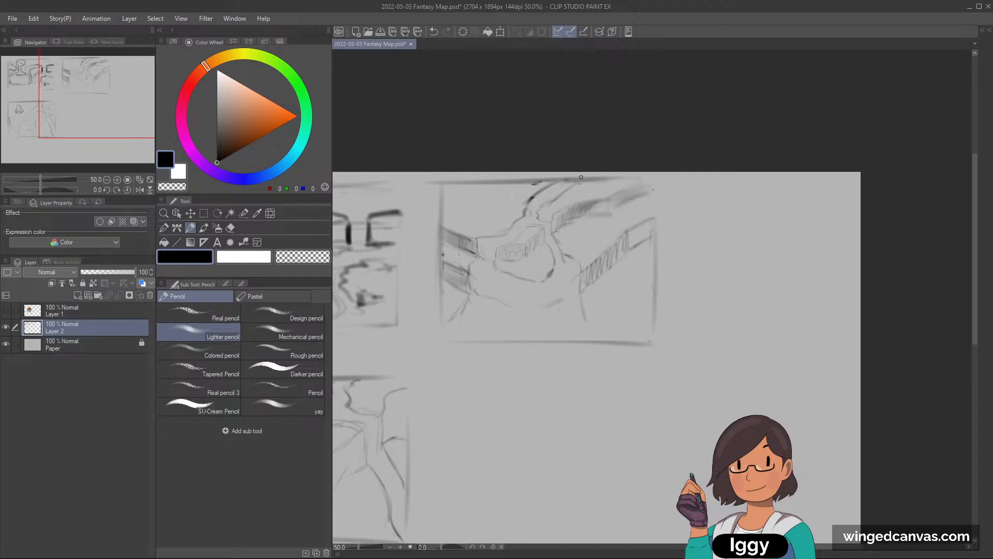
{"action": "key", "text": "c"}
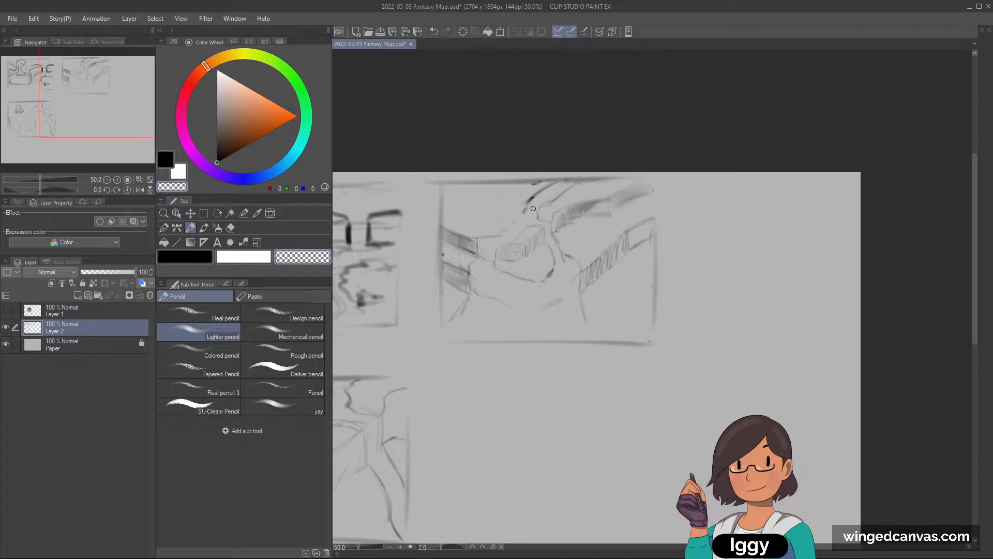
{"action": "key", "text": "c"}
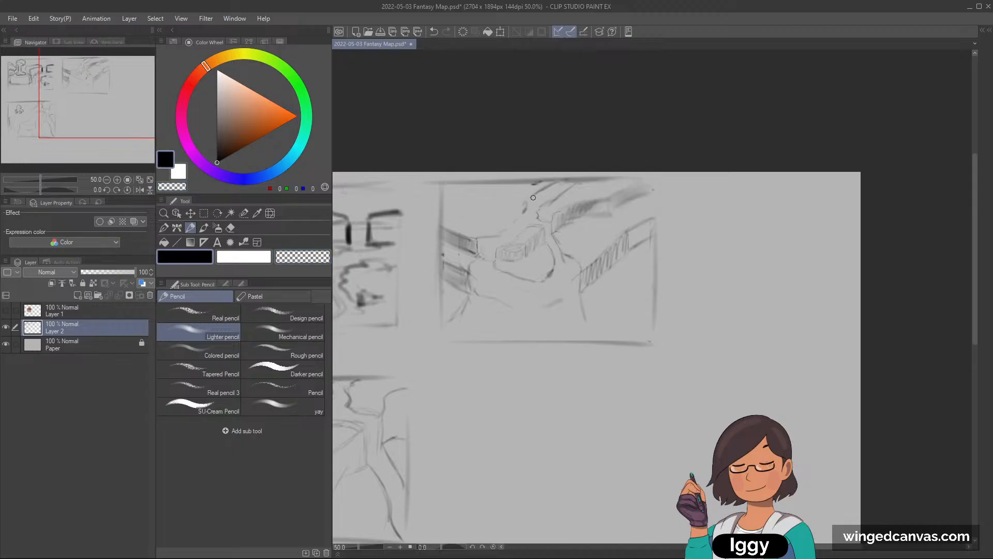
{"action": "mouse_move", "coordinate": [590, 179]}
{"action": "left_mouse_down"}
{"action": "mouse_move", "coordinate": [547, 203]}
{"action": "mouse_move", "coordinate": [540, 219]}
{"action": "mouse_move", "coordinate": [527, 205]}
{"action": "mouse_move", "coordinate": [479, 236]}
{"action": "left_mouse_up"}
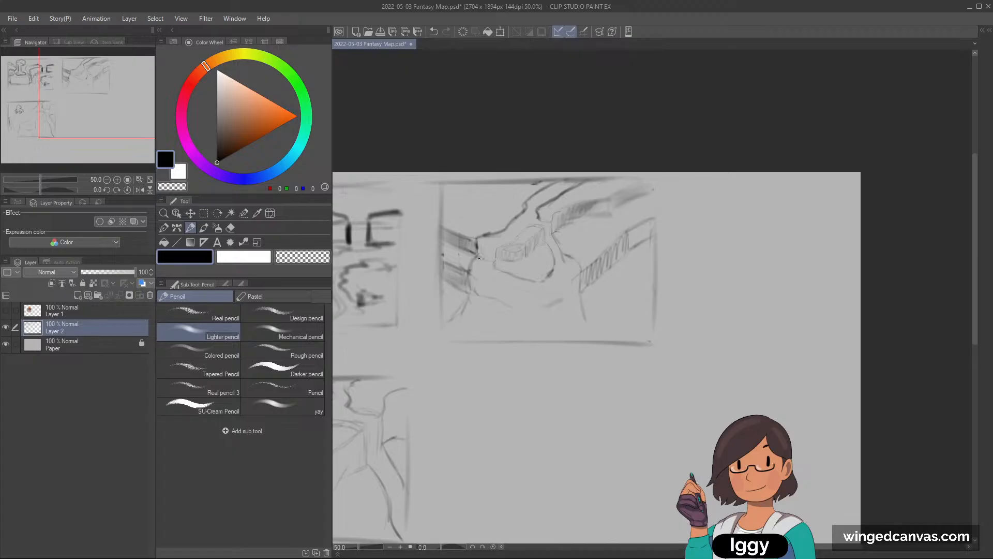
{"action": "left_click_drag", "start_coordinate": [471, 295], "coordinate": [468, 275]}
{"action": "mouse_move", "coordinate": [496, 253]}
{"action": "left_mouse_down"}
{"action": "mouse_move", "coordinate": [528, 226]}
{"action": "mouse_move", "coordinate": [502, 251]}
{"action": "mouse_move", "coordinate": [541, 231]}
{"action": "mouse_move", "coordinate": [506, 250]}
{"action": "left_mouse_up"}
- Try reworked front edges and sloping sides for the lower cliff beneath the plateau, then undo them
{"action": "key", "text": "c"}
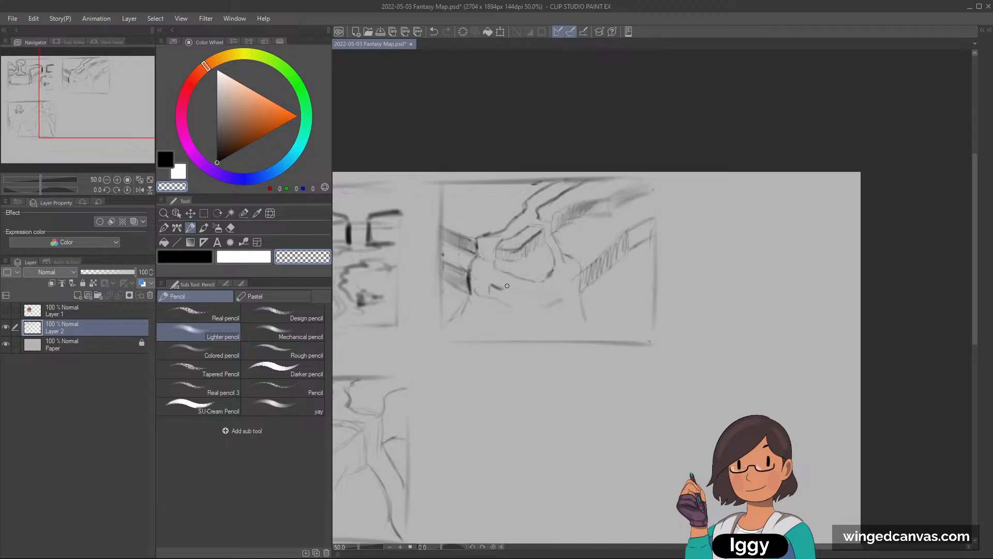
{"action": "key", "text": "c"}
{"action": "left_click_drag", "start_coordinate": [492, 286], "coordinate": [528, 302]}
{"action": "key", "text": "ctrl+z"}
{"action": "key", "text": "c"}
{"action": "key", "text": "c"}
{"action": "key", "text": "ctrl+z"}
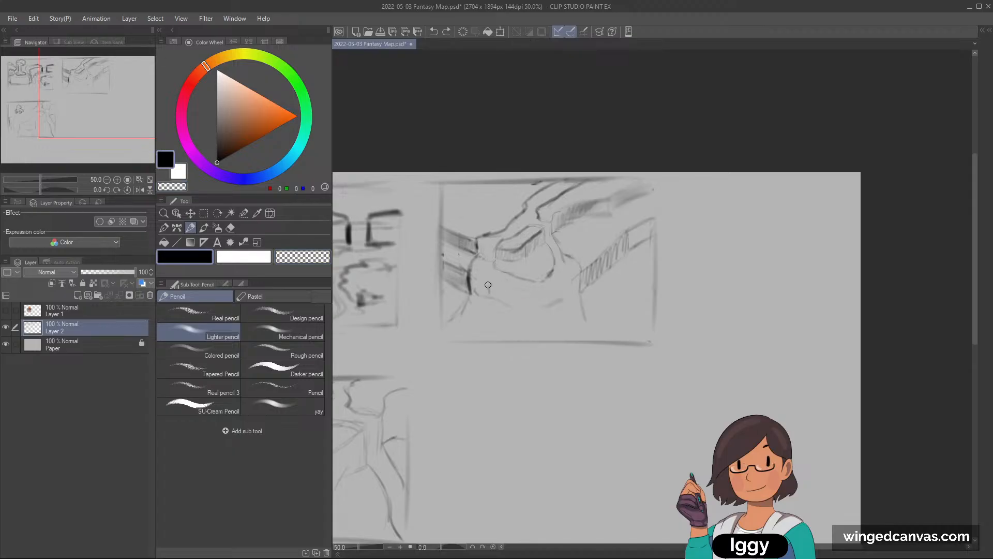
{"action": "mouse_move", "coordinate": [491, 283]}
{"action": "left_mouse_down"}
{"action": "mouse_move", "coordinate": [530, 291]}
{"action": "mouse_move", "coordinate": [571, 274]}
{"action": "left_mouse_up"}
{"action": "mouse_move", "coordinate": [488, 285]}
{"action": "left_mouse_down"}
{"action": "mouse_move", "coordinate": [524, 300]}
{"action": "mouse_move", "coordinate": [565, 286]}
{"action": "left_mouse_up"}
{"action": "key", "text": "ctrl+z"}
{"action": "left_click_drag", "start_coordinate": [498, 284], "coordinate": [490, 311]}
{"action": "left_click_drag", "start_coordinate": [568, 287], "coordinate": [574, 310]}
{"action": "key", "text": "ctrl+z"}
{"action": "key", "text": "ctrl+z"}
{"action": "key", "text": "ctrl+z"}
{"action": "key", "text": "ctrl+z"}
- Try a diagonal cliff line from the frame's upper left side toward the left cliff, and undo the attempts
{"action": "left_click_drag", "start_coordinate": [446, 187], "coordinate": [485, 229]}
{"action": "key", "text": "ctrl+z"}
{"action": "mouse_move", "coordinate": [444, 203]}
{"action": "left_mouse_down"}
{"action": "mouse_move", "coordinate": [486, 231]}
{"action": "mouse_move", "coordinate": [444, 224]}
{"action": "mouse_move", "coordinate": [470, 234]}
{"action": "left_mouse_up"}
{"action": "key", "text": "ctrl+z"}
{"action": "key", "text": "ctrl+z"}
{"action": "mouse_move", "coordinate": [444, 202]}
{"action": "left_mouse_down"}
{"action": "mouse_move", "coordinate": [495, 226]}
{"action": "mouse_move", "coordinate": [478, 236]}
{"action": "mouse_move", "coordinate": [458, 222]}
{"action": "mouse_move", "coordinate": [477, 226]}
{"action": "left_mouse_up"}
{"action": "key", "text": "ctrl+z"}
{"action": "key", "text": "ctrl+z"}
{"action": "key", "text": "ctrl+z"}
{"action": "key", "text": "ctrl+z"}
- Draw a curved edge from the lower cliff's right side, curling down toward the frame's bottom edge
{"action": "scroll", "coordinate": [500, 211], "scroll_direction": "down", "scroll_amount": 3}
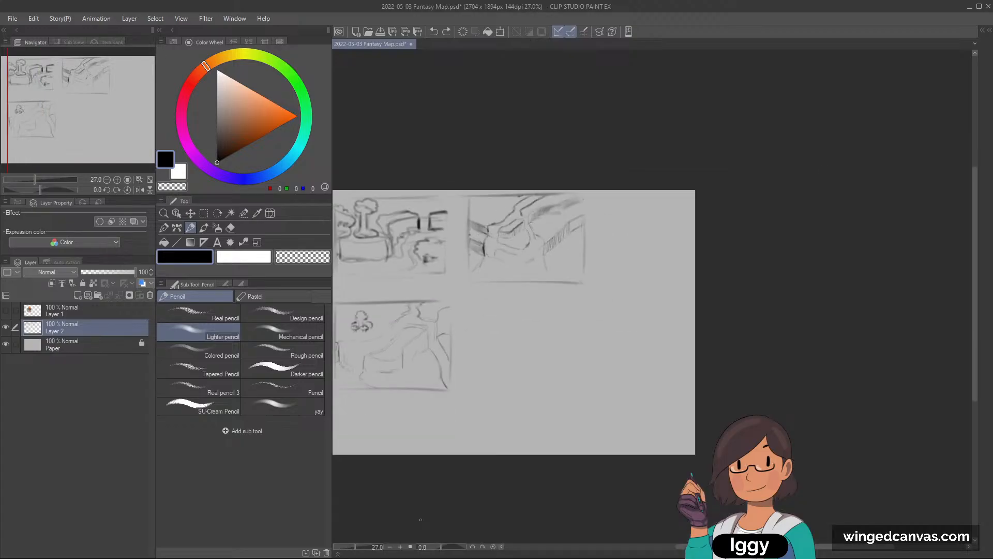
{"action": "scroll", "coordinate": [481, 343], "scroll_direction": "up", "scroll_amount": 3}
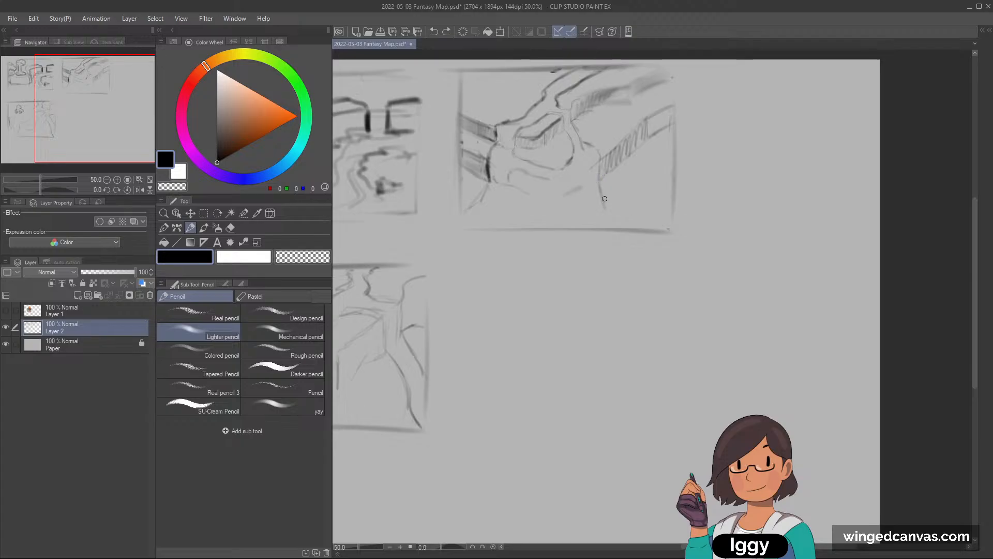
{"action": "left_click_drag", "start_coordinate": [604, 199], "coordinate": [637, 224]}
{"action": "key", "text": "ctrl+z"}
{"action": "left_click_drag", "start_coordinate": [600, 171], "coordinate": [630, 219]}
- Duplicate the selected cliff thumbnail onto its own layer, move the copy directly below the original and deselect it
{"action": "left_click_drag", "start_coordinate": [84, 131], "coordinate": [103, 108]}
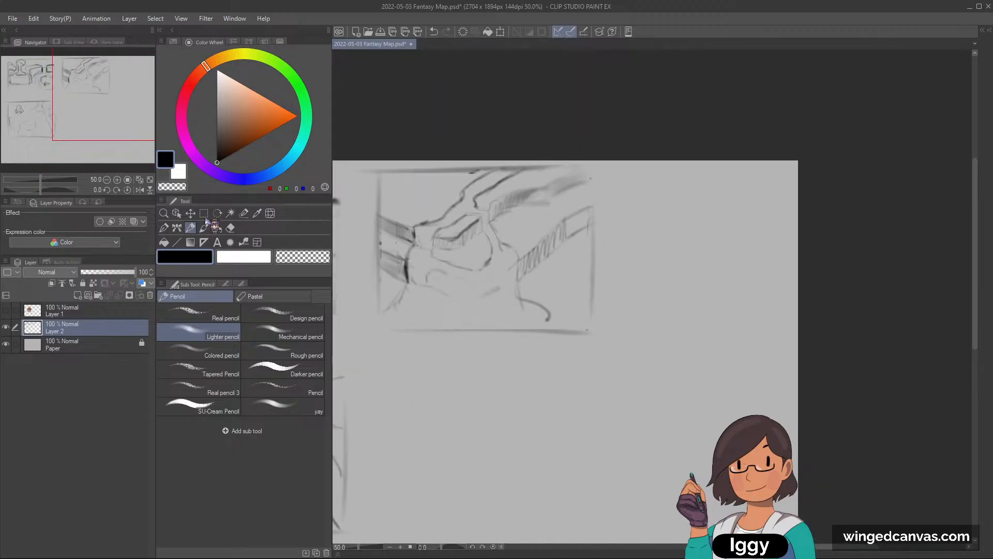
{"action": "left_click", "coordinate": [204, 213]}
{"action": "scroll", "coordinate": [512, 225], "scroll_direction": "down", "scroll_amount": 2}
{"action": "left_click_drag", "start_coordinate": [395, 175], "coordinate": [587, 324]}
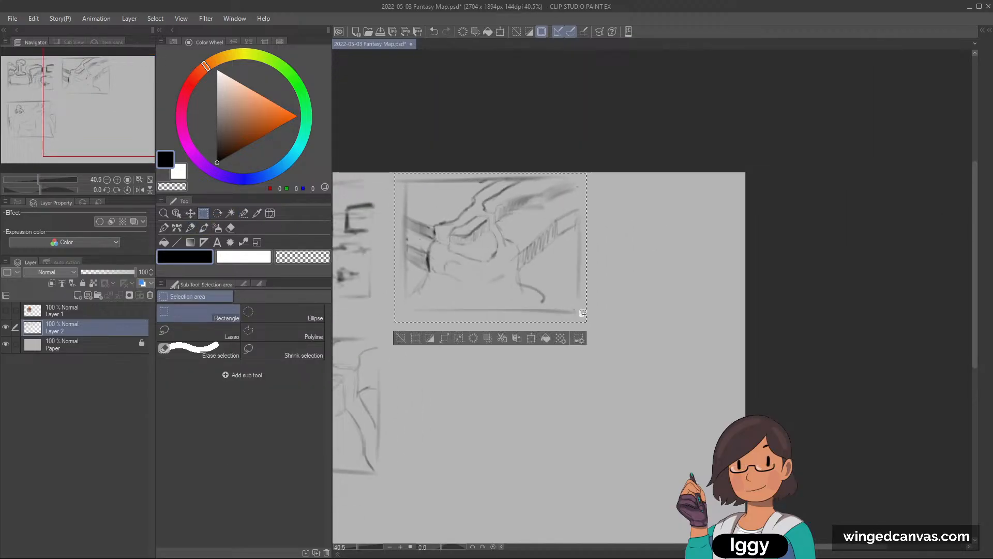
{"action": "left_click_drag", "start_coordinate": [69, 122], "coordinate": [59, 140]}
{"action": "left_click_drag", "start_coordinate": [85, 330], "coordinate": [84, 321]}
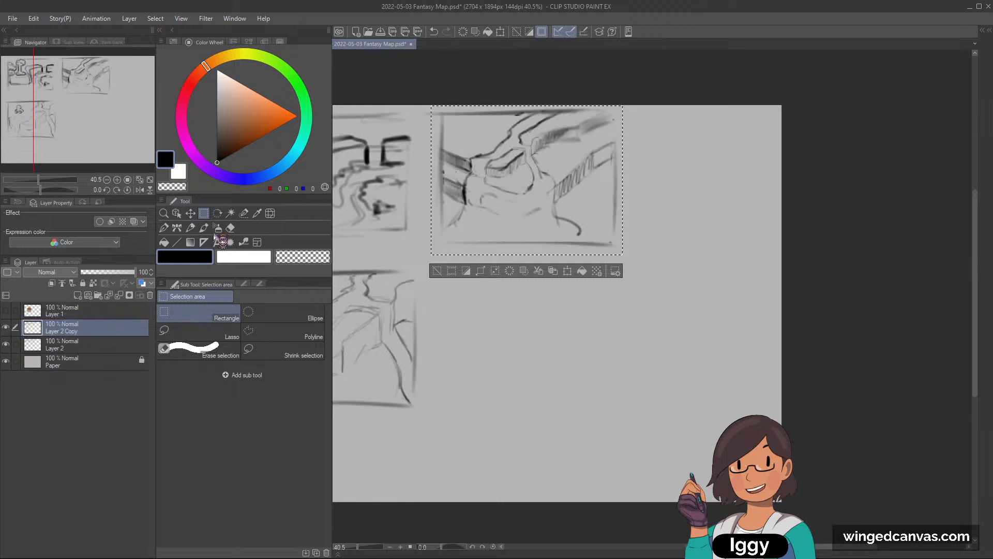
{"action": "left_click", "coordinate": [191, 213]}
{"action": "mouse_move", "coordinate": [545, 225]}
{"action": "left_mouse_down"}
{"action": "mouse_move", "coordinate": [528, 325]}
{"action": "mouse_move", "coordinate": [539, 385]}
{"action": "left_mouse_up"}
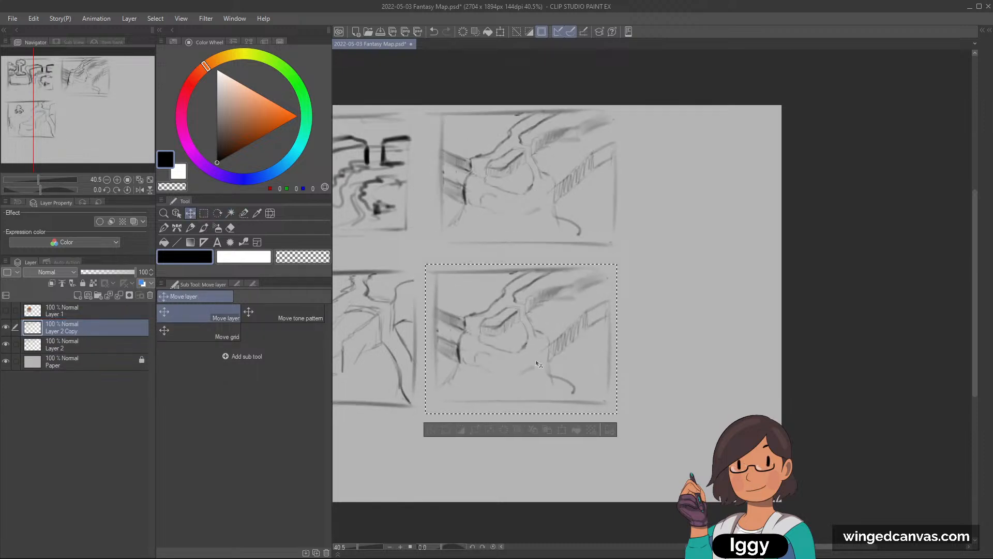
{"action": "left_click", "coordinate": [436, 430]}
- Select the drawing inside the copied frame, scale it down toward the middle and deselect it
{"action": "left_click", "coordinate": [204, 213]}
{"action": "scroll", "coordinate": [470, 283], "scroll_direction": "up", "scroll_amount": 1}
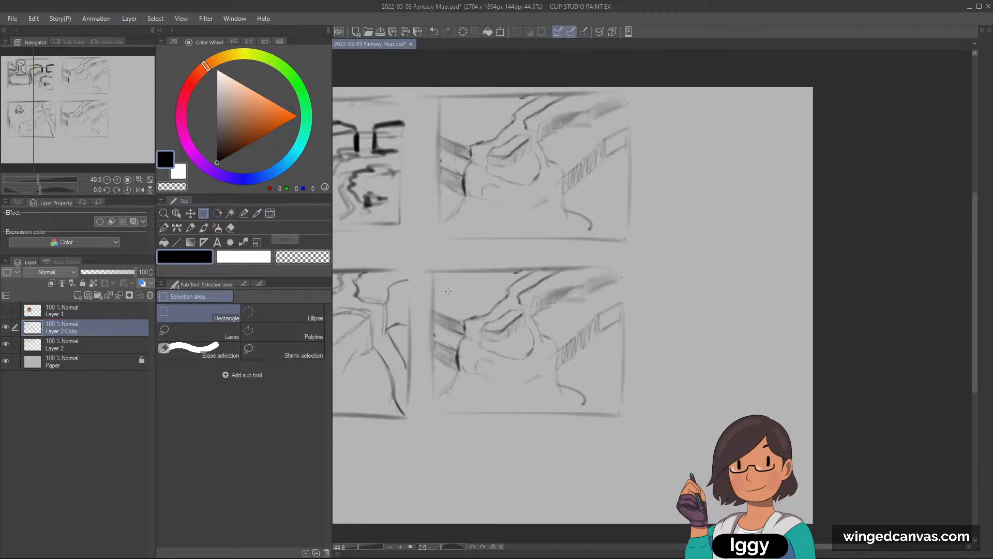
{"action": "left_click_drag", "start_coordinate": [436, 273], "coordinate": [576, 380]}
{"action": "key", "text": "ctrl+t"}
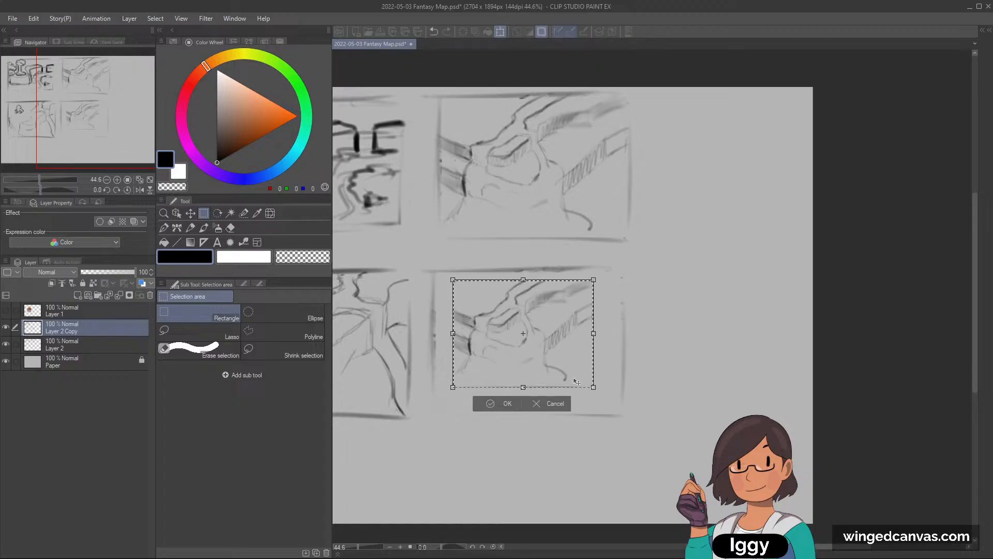
{"action": "left_click", "coordinate": [489, 406]}
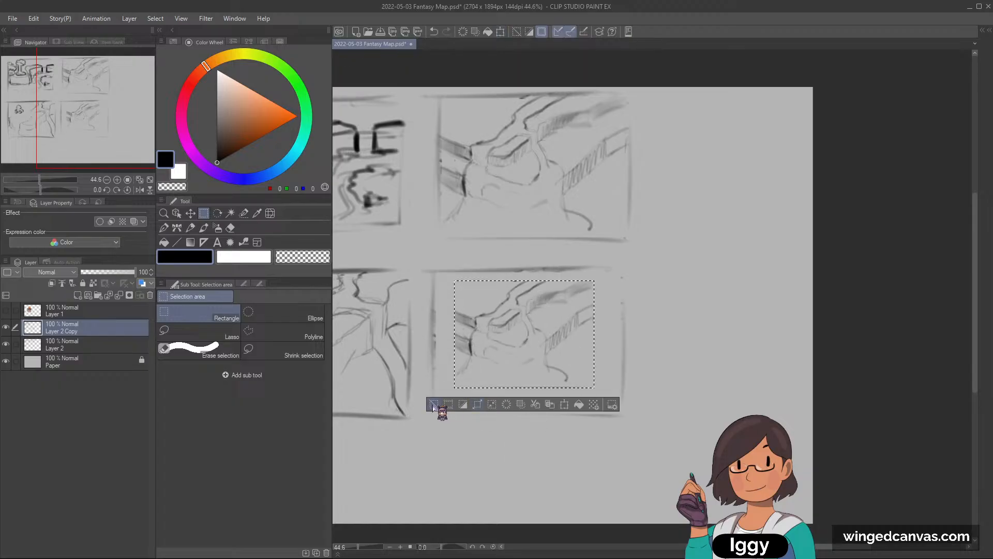
{"action": "left_click", "coordinate": [433, 404]}
- Pencil curved contours extending the cliff base down toward the copied frame's bottom edge on both sides
{"action": "left_click", "coordinate": [191, 228]}
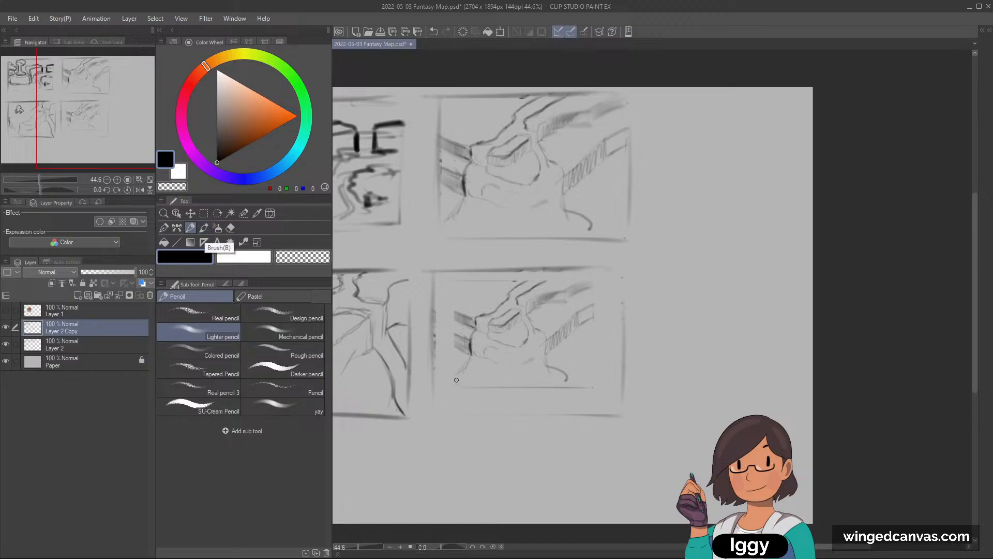
{"action": "left_click_drag", "start_coordinate": [463, 388], "coordinate": [487, 396]}
{"action": "key", "text": "ctrl+z"}
{"action": "left_click_drag", "start_coordinate": [483, 404], "coordinate": [500, 407]}
{"action": "left_click_drag", "start_coordinate": [563, 386], "coordinate": [606, 398]}
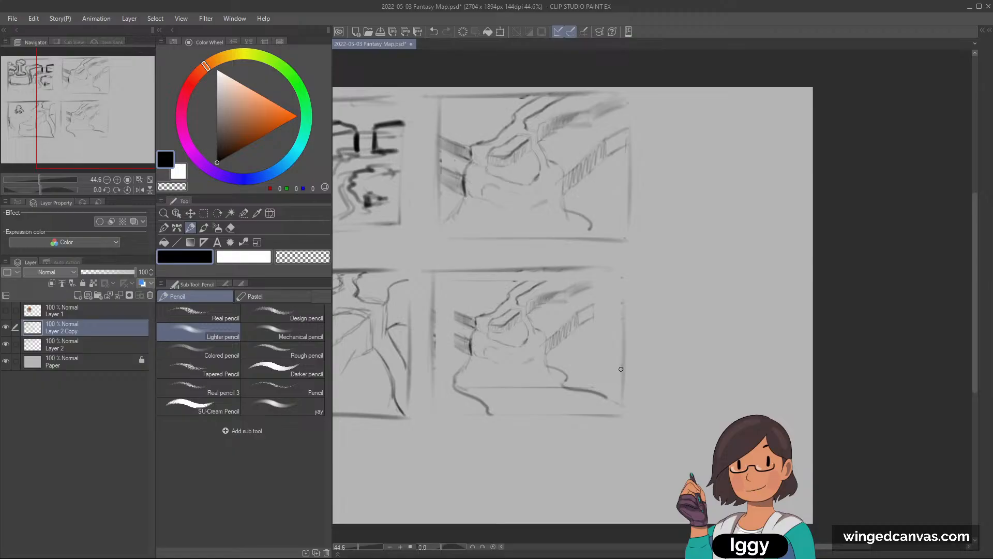
- Select the copied frame's drawing, scale it down further, shift it right, rotate it slightly clockwise and deselect it
{"action": "scroll", "coordinate": [620, 374], "scroll_direction": "down", "scroll_amount": 5}
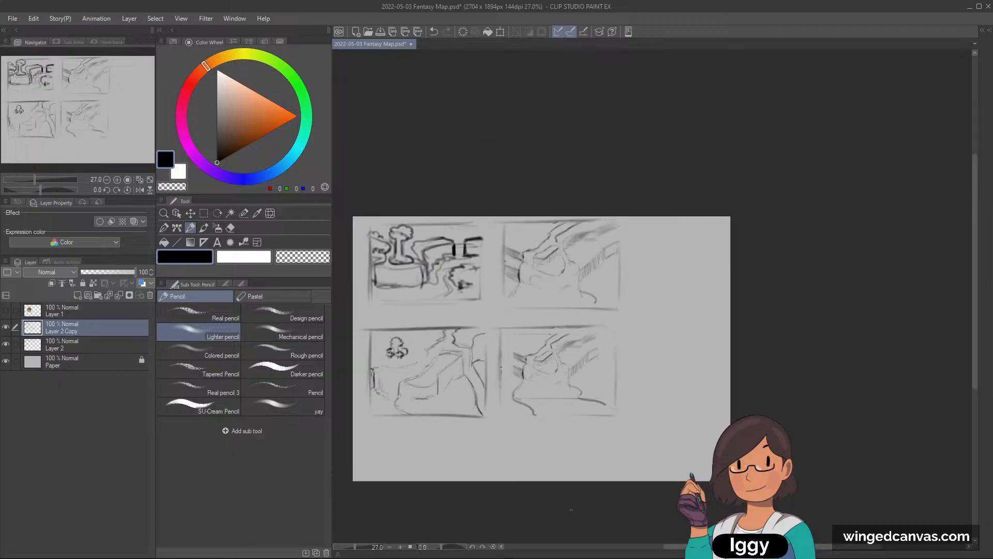
{"action": "scroll", "coordinate": [572, 527], "scroll_direction": "up", "scroll_amount": 4}
{"action": "scroll", "coordinate": [572, 527], "scroll_direction": "up", "scroll_amount": 2}
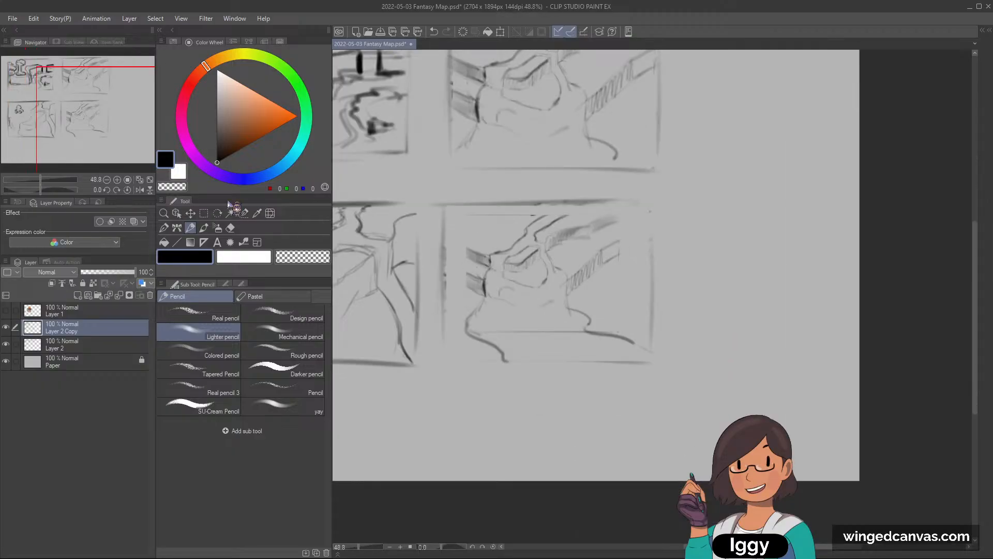
{"action": "left_click", "coordinate": [204, 212]}
{"action": "left_click_drag", "start_coordinate": [454, 208], "coordinate": [647, 360]}
{"action": "key", "text": "ctrl+t"}
{"action": "left_click_drag", "start_coordinate": [647, 208], "coordinate": [617, 233]}
{"action": "left_click_drag", "start_coordinate": [604, 266], "coordinate": [655, 262]}
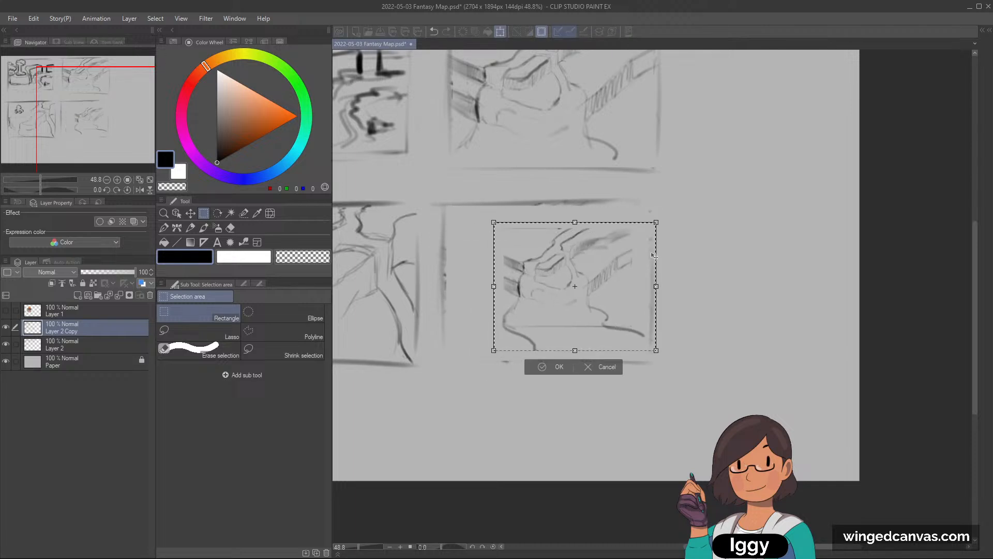
{"action": "left_click_drag", "start_coordinate": [619, 354], "coordinate": [635, 333]}
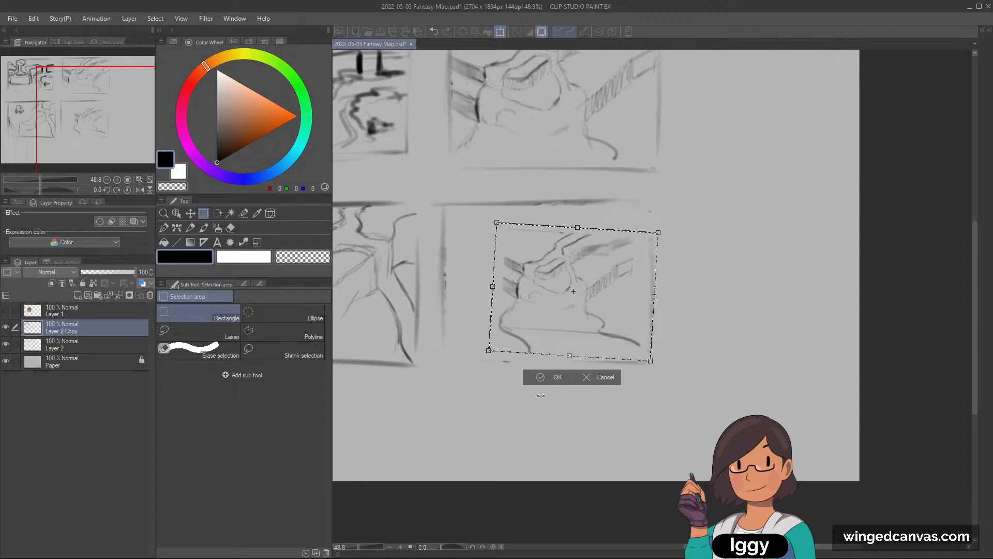
{"action": "left_click", "coordinate": [541, 377]}
{"action": "left_click", "coordinate": [416, 375]}
- Extend the left cliff's upper edge to the frame's left side and shade bands along its upper and lower contours
{"action": "left_click", "coordinate": [190, 228]}
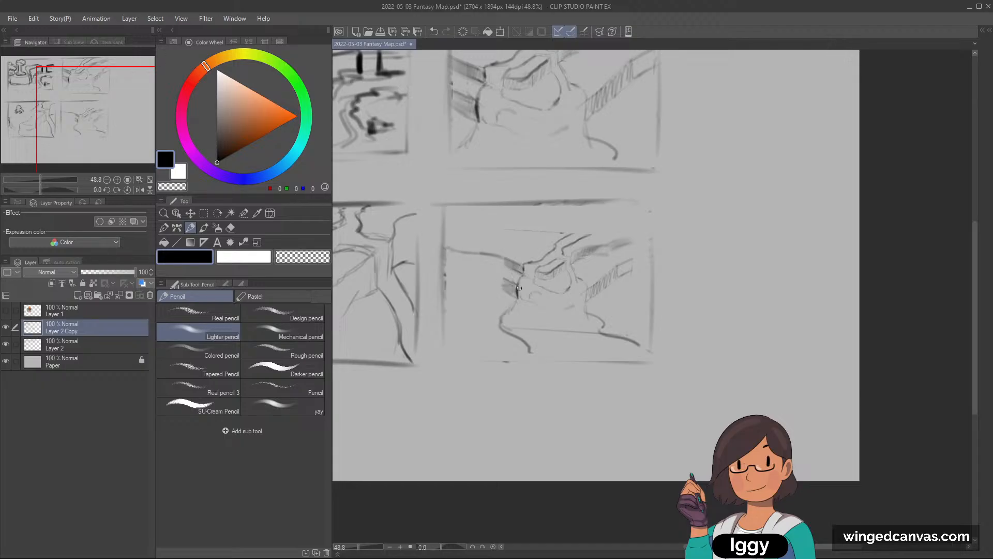
{"action": "key", "text": "c"}
{"action": "mouse_move", "coordinate": [506, 279]}
{"action": "left_mouse_down"}
{"action": "mouse_move", "coordinate": [516, 286]}
{"action": "mouse_move", "coordinate": [445, 303]}
{"action": "left_mouse_up"}
{"action": "key", "text": "c"}
{"action": "mouse_move", "coordinate": [514, 295]}
{"action": "left_mouse_down"}
{"action": "mouse_move", "coordinate": [463, 306]}
{"action": "mouse_move", "coordinate": [516, 288]}
{"action": "mouse_move", "coordinate": [449, 312]}
{"action": "left_mouse_up"}
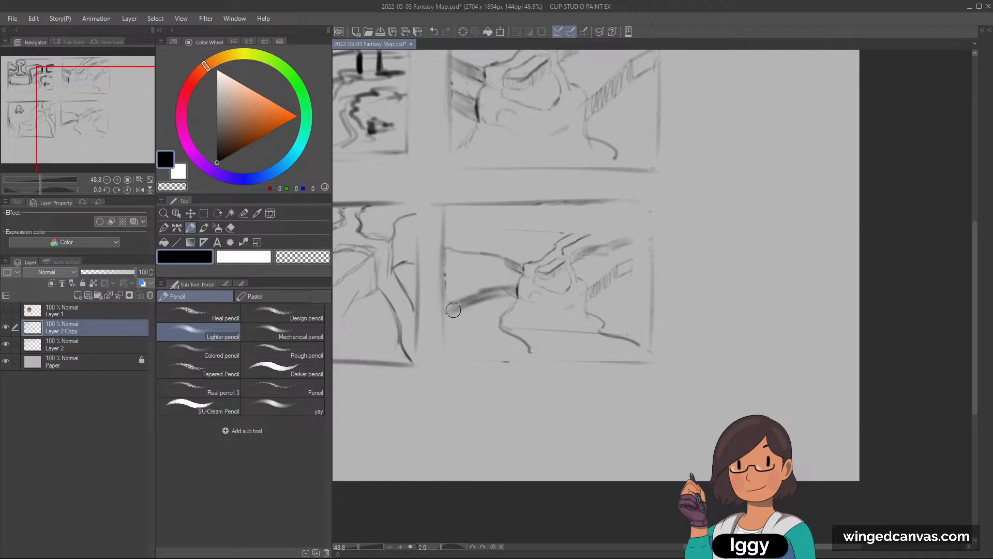
{"action": "left_click_drag", "start_coordinate": [448, 252], "coordinate": [527, 274]}
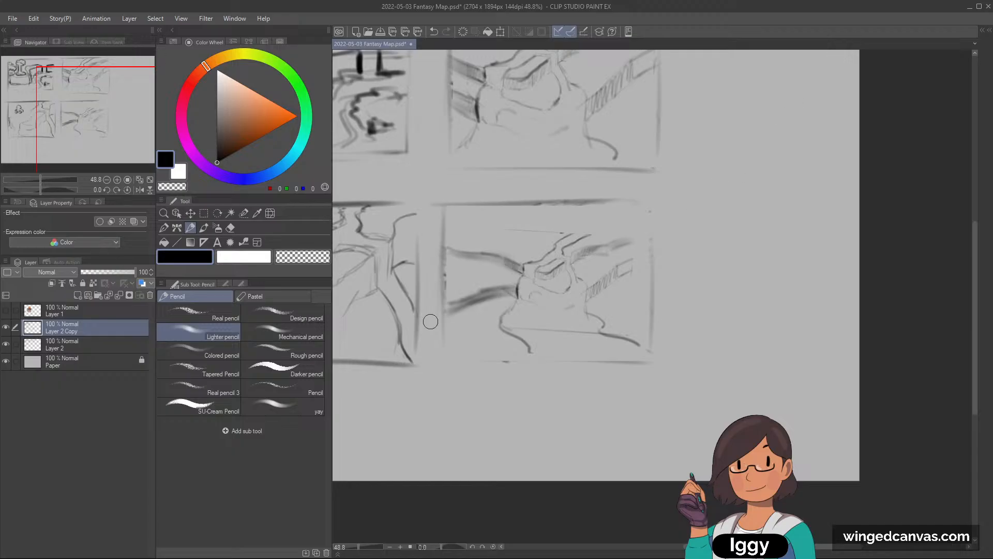
- Sketch a box in perspective beside the thumbnails and extend its right-hand edges with darker guide lines
{"action": "mouse_move", "coordinate": [682, 206]}
{"action": "left_mouse_down"}
{"action": "mouse_move", "coordinate": [741, 191]}
{"action": "mouse_move", "coordinate": [754, 224]}
{"action": "mouse_move", "coordinate": [750, 215]}
{"action": "mouse_move", "coordinate": [720, 228]}
{"action": "mouse_move", "coordinate": [702, 223]}
{"action": "mouse_move", "coordinate": [719, 226]}
{"action": "mouse_move", "coordinate": [751, 212]}
{"action": "left_mouse_up"}
{"action": "key", "text": "ctrl+z"}
{"action": "key", "text": "ctrl+z"}
{"action": "mouse_move", "coordinate": [683, 215]}
{"action": "left_mouse_down"}
{"action": "mouse_move", "coordinate": [683, 266]}
{"action": "mouse_move", "coordinate": [685, 248]}
{"action": "mouse_move", "coordinate": [705, 263]}
{"action": "left_mouse_up"}
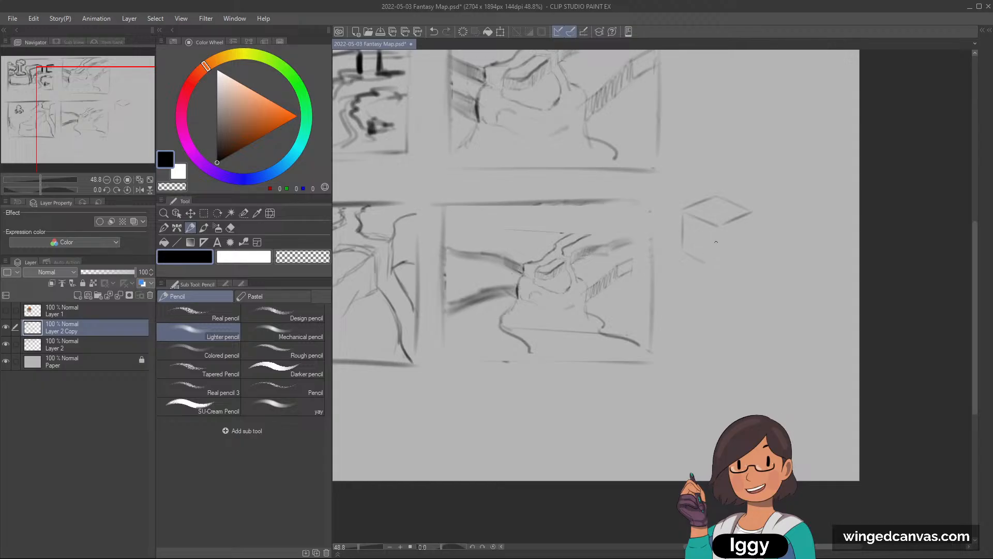
{"action": "left_click_drag", "start_coordinate": [716, 228], "coordinate": [717, 253]}
{"action": "left_click_drag", "start_coordinate": [745, 212], "coordinate": [800, 191]}
{"action": "key", "text": "ctrl+z"}
{"action": "left_click_drag", "start_coordinate": [725, 224], "coordinate": [791, 195]}
{"action": "key", "text": "ctrl+z"}
{"action": "left_click_drag", "start_coordinate": [712, 261], "coordinate": [799, 229]}
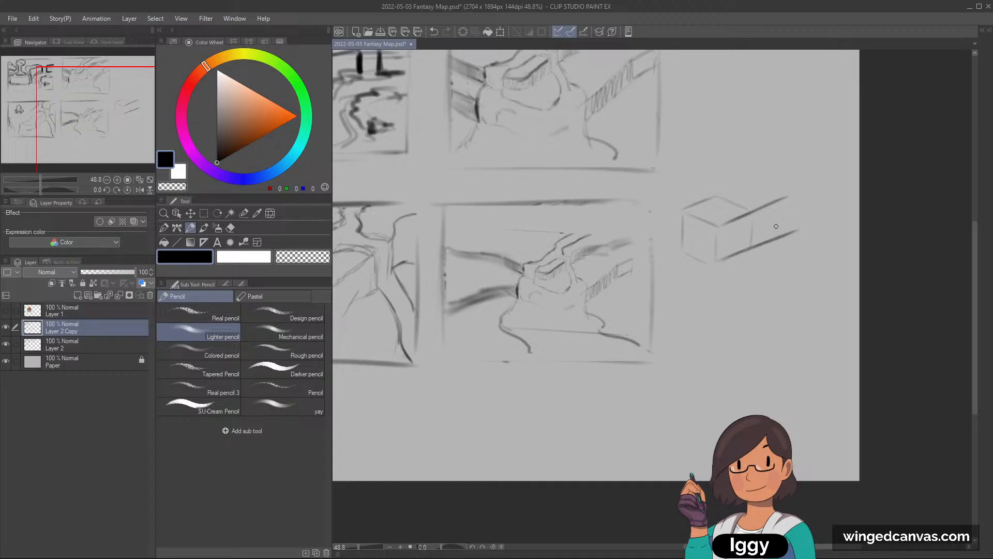
- Extend the box's left-hand edges and its three vertical edges into perspective guide lines
{"action": "left_click_drag", "start_coordinate": [658, 201], "coordinate": [711, 226]}
{"action": "key", "text": "ctrl+z"}
{"action": "mouse_move", "coordinate": [659, 201]}
{"action": "left_mouse_down"}
{"action": "mouse_move", "coordinate": [704, 225]}
{"action": "mouse_move", "coordinate": [684, 217]}
{"action": "mouse_move", "coordinate": [691, 254]}
{"action": "left_mouse_up"}
{"action": "key", "text": "ctrl+z"}
{"action": "key", "text": "ctrl+z"}
{"action": "mouse_move", "coordinate": [663, 205]}
{"action": "left_mouse_down"}
{"action": "mouse_move", "coordinate": [693, 217]}
{"action": "mouse_move", "coordinate": [706, 263]}
{"action": "left_mouse_up"}
{"action": "left_click_drag", "start_coordinate": [715, 184], "coordinate": [716, 244]}
{"action": "key", "text": "ctrl+z"}
{"action": "left_click_drag", "start_coordinate": [684, 183], "coordinate": [683, 239]}
{"action": "left_click_drag", "start_coordinate": [717, 171], "coordinate": [717, 241]}
{"action": "left_click_drag", "start_coordinate": [752, 176], "coordinate": [750, 240]}
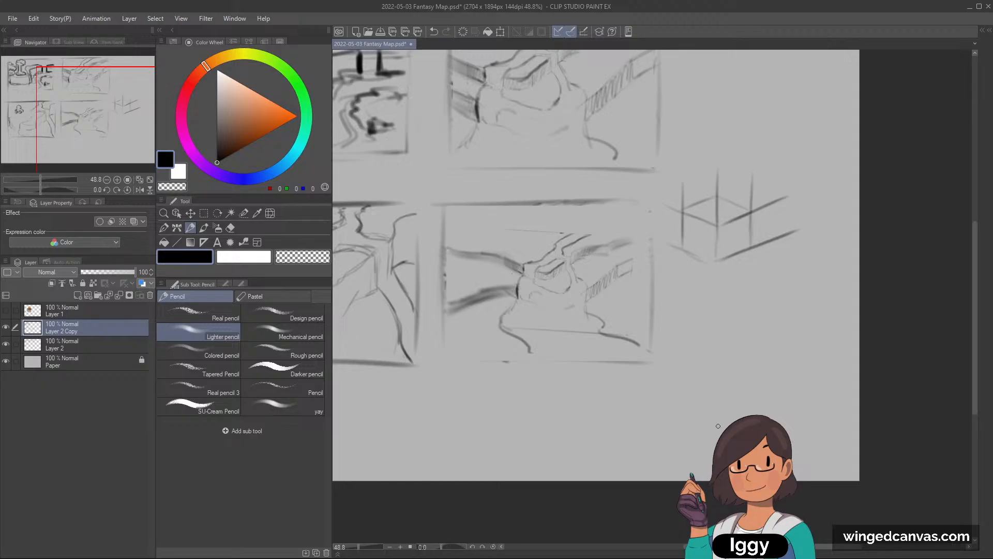
- Sketch a second box below with its side edges converging on a vanishing point marked VP
{"action": "mouse_move", "coordinate": [709, 299]}
{"action": "left_mouse_down"}
{"action": "mouse_move", "coordinate": [708, 343]}
{"action": "mouse_move", "coordinate": [747, 299]}
{"action": "left_mouse_up"}
{"action": "left_click_drag", "start_coordinate": [753, 347], "coordinate": [709, 348]}
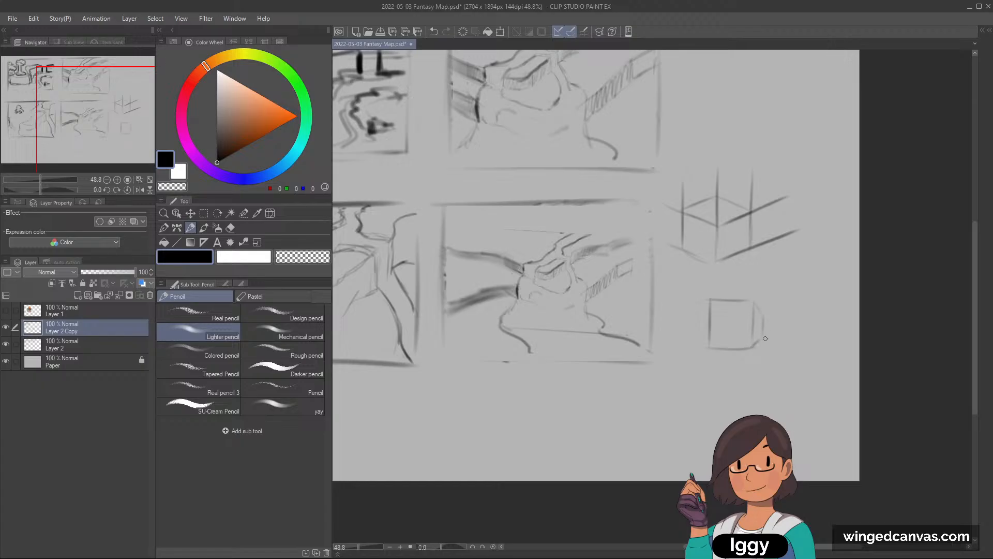
{"action": "left_click_drag", "start_coordinate": [755, 307], "coordinate": [754, 342]}
{"action": "mouse_move", "coordinate": [754, 302]}
{"action": "left_mouse_down"}
{"action": "mouse_move", "coordinate": [796, 335]}
{"action": "mouse_move", "coordinate": [778, 327]}
{"action": "left_mouse_up"}
{"action": "key", "text": "ctrl+z"}
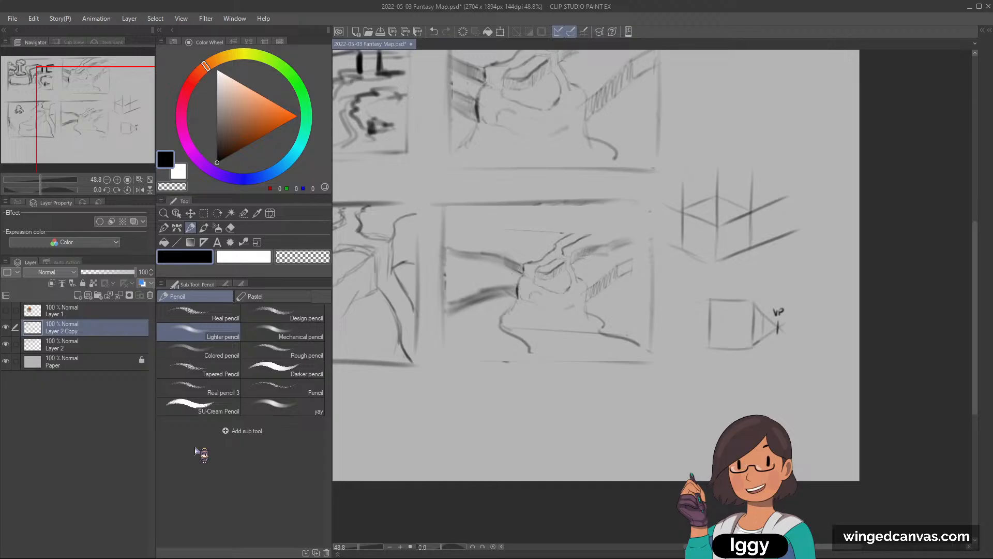
- Erase both perspective box sketches beside the thumbnails with an enlarged Hard eraser
{"action": "left_click", "coordinate": [230, 227]}
{"action": "key", "text": "]"}
{"action": "key", "text": "]"}
{"action": "key", "text": "]"}
{"action": "key", "text": "]"}
{"action": "key", "text": "]"}
{"action": "key", "text": "]"}
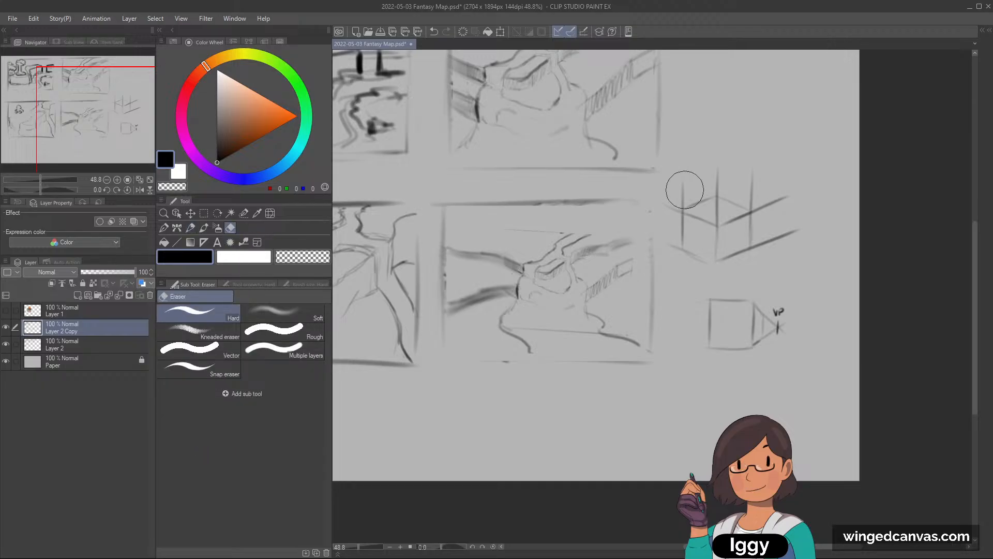
{"action": "left_click_drag", "start_coordinate": [689, 170], "coordinate": [689, 284]}
{"action": "key", "text": "]"}
{"action": "key", "text": "]"}
{"action": "mouse_move", "coordinate": [717, 151]}
{"action": "left_mouse_down"}
{"action": "mouse_move", "coordinate": [802, 216]}
{"action": "mouse_move", "coordinate": [721, 295]}
{"action": "left_mouse_up"}
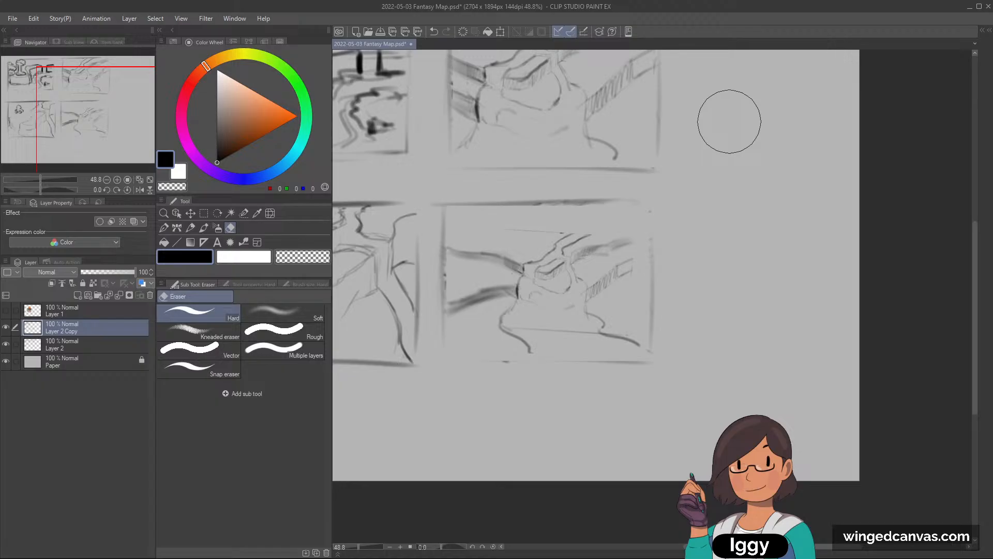
- Sketch winding path edges with the Lighter pencil from the central mound to the upper border of the lower-right thumbnail
{"action": "left_click", "coordinate": [190, 227]}
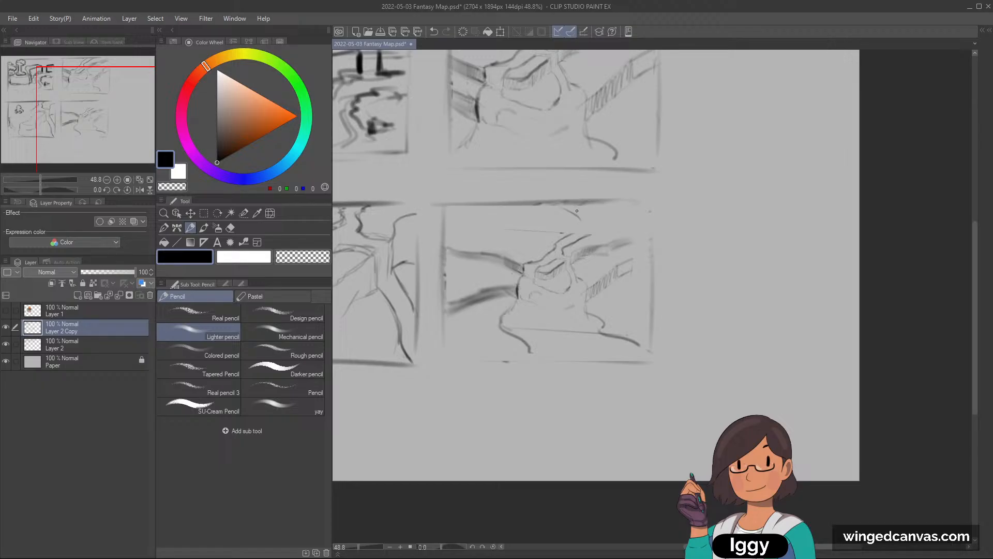
{"action": "mouse_move", "coordinate": [564, 207]}
{"action": "left_mouse_down"}
{"action": "mouse_move", "coordinate": [577, 225]}
{"action": "mouse_move", "coordinate": [557, 238]}
{"action": "left_mouse_up"}
{"action": "left_click_drag", "start_coordinate": [604, 209], "coordinate": [609, 222]}
{"action": "left_click_drag", "start_coordinate": [594, 237], "coordinate": [552, 238]}
{"action": "key", "text": "ctrl+z"}
{"action": "key", "text": "ctrl+z"}
{"action": "left_click_drag", "start_coordinate": [572, 231], "coordinate": [550, 244]}
- Clean stray lines around the winding path and redraw its right edge near the upper border
{"action": "key", "text": "c"}
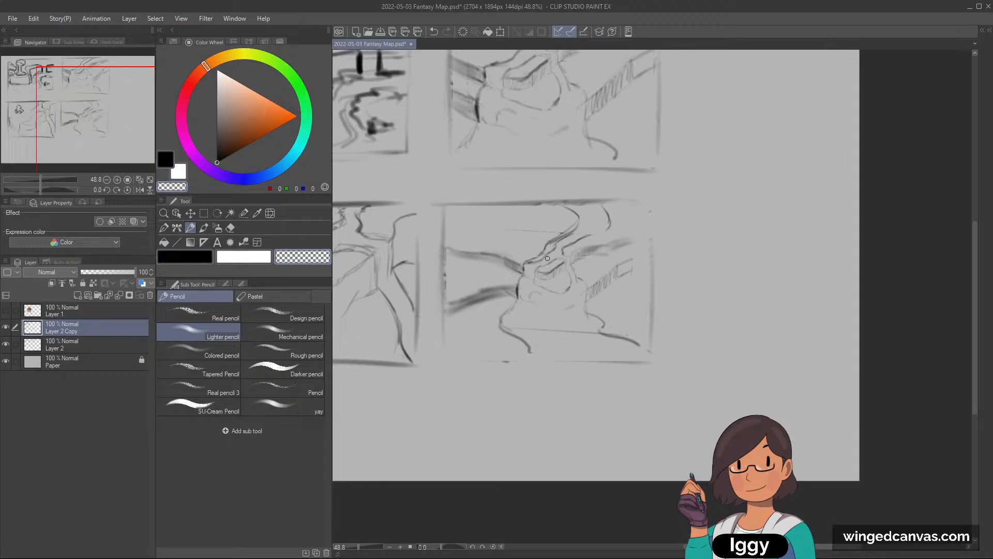
{"action": "mouse_move", "coordinate": [556, 241]}
{"action": "left_mouse_down"}
{"action": "mouse_move", "coordinate": [591, 223]}
{"action": "mouse_move", "coordinate": [566, 233]}
{"action": "mouse_move", "coordinate": [602, 235]}
{"action": "mouse_move", "coordinate": [609, 223]}
{"action": "mouse_move", "coordinate": [567, 246]}
{"action": "mouse_move", "coordinate": [651, 208]}
{"action": "left_mouse_up"}
{"action": "key", "text": "c"}
{"action": "key", "text": "ctrl+z"}
{"action": "key", "text": "ctrl+z"}
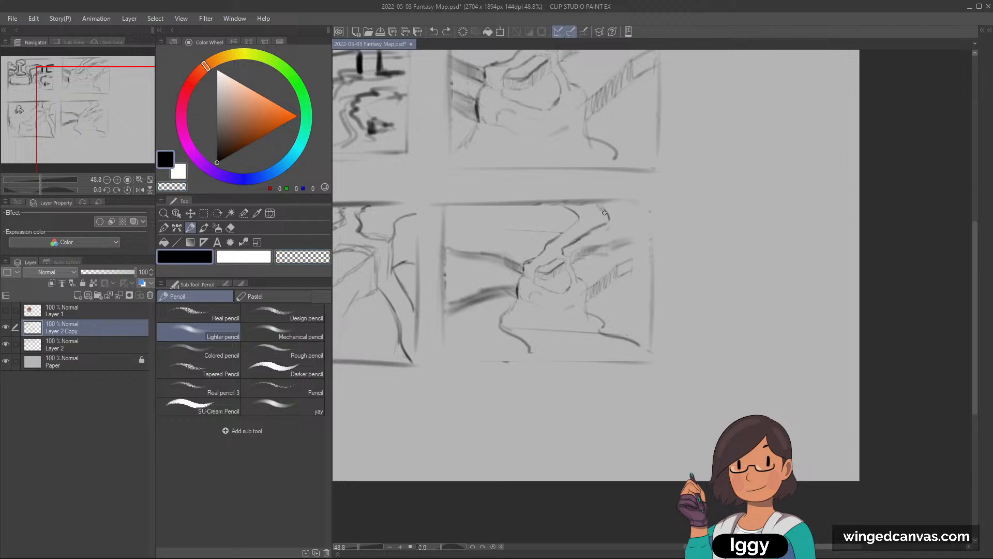
{"action": "left_click_drag", "start_coordinate": [589, 204], "coordinate": [606, 220]}
- Lighten the lower-left arm's shading and redraw the thumbnail's left border as a darker line
{"action": "key", "text": "c"}
{"action": "mouse_move", "coordinate": [472, 292]}
{"action": "left_mouse_down"}
{"action": "mouse_move", "coordinate": [501, 287]}
{"action": "mouse_move", "coordinate": [484, 284]}
{"action": "mouse_move", "coordinate": [497, 290]}
{"action": "mouse_move", "coordinate": [479, 303]}
{"action": "left_mouse_up"}
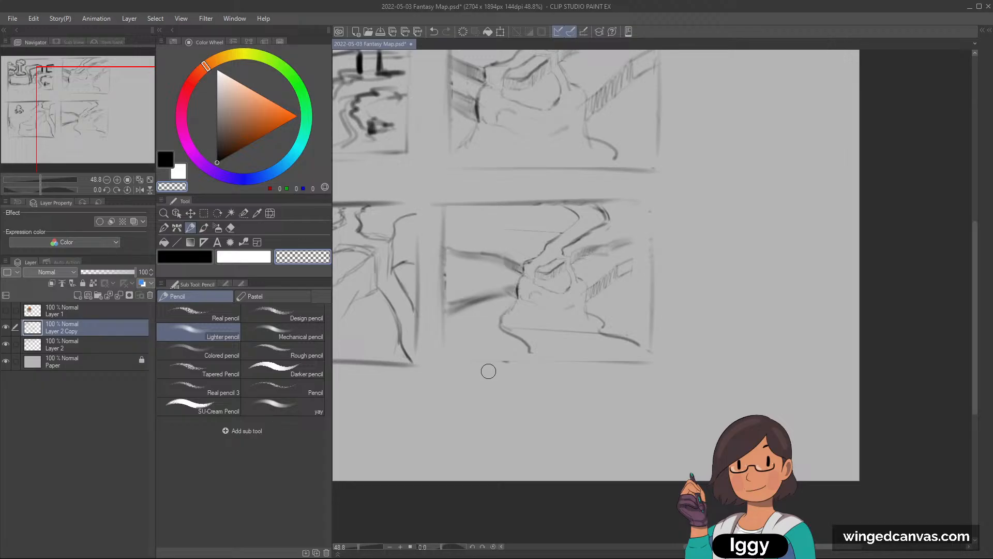
{"action": "key", "text": "c"}
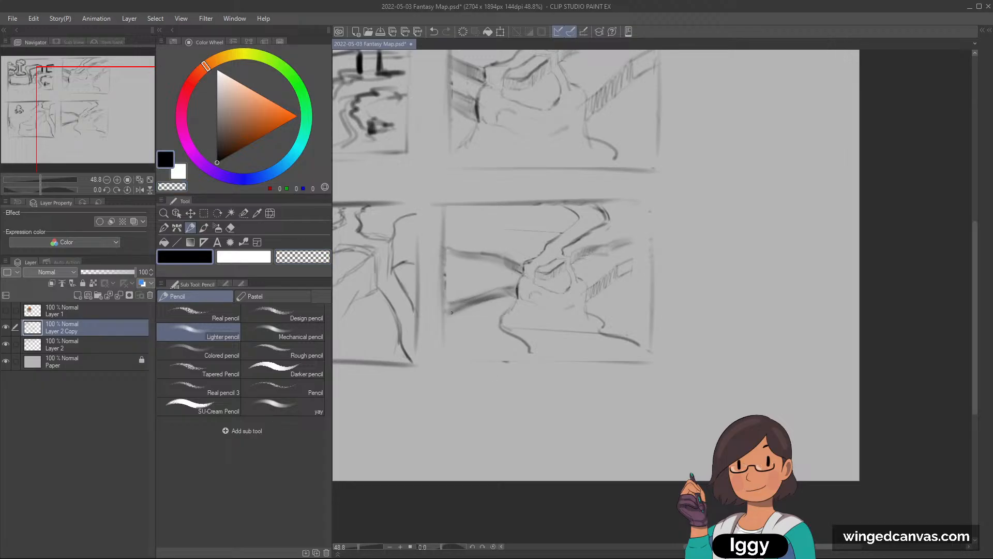
{"action": "left_click_drag", "start_coordinate": [442, 206], "coordinate": [443, 342]}
{"action": "key", "text": "ctrl+z"}
{"action": "left_click_drag", "start_coordinate": [563, 204], "coordinate": [583, 214]}
- Erase the leftover guide line beside the winding path and extend the upper-right arm to the thumbnail's right border
{"action": "key", "text": "c"}
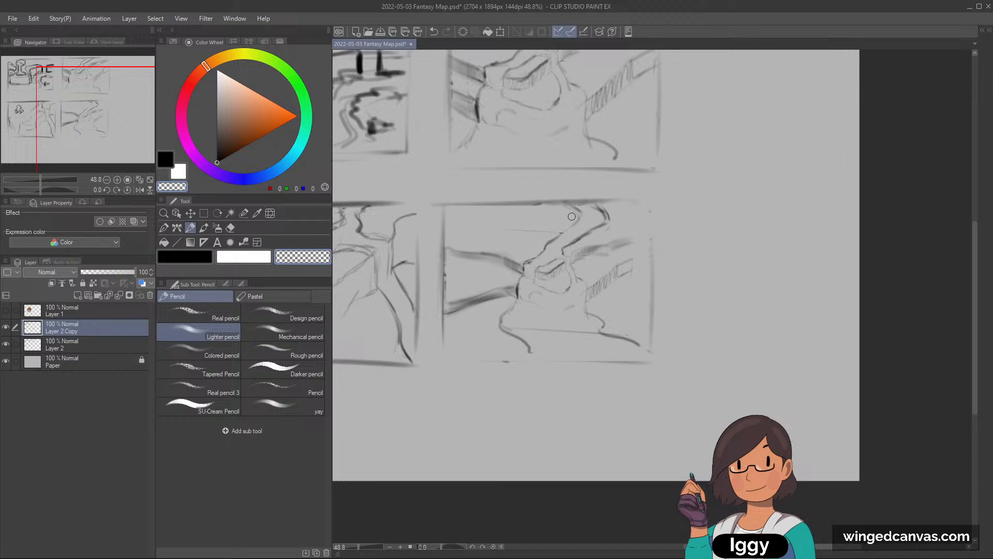
{"action": "left_click_drag", "start_coordinate": [541, 238], "coordinate": [522, 231]}
{"action": "left_click_drag", "start_coordinate": [612, 223], "coordinate": [575, 240]}
{"action": "key", "text": "c"}
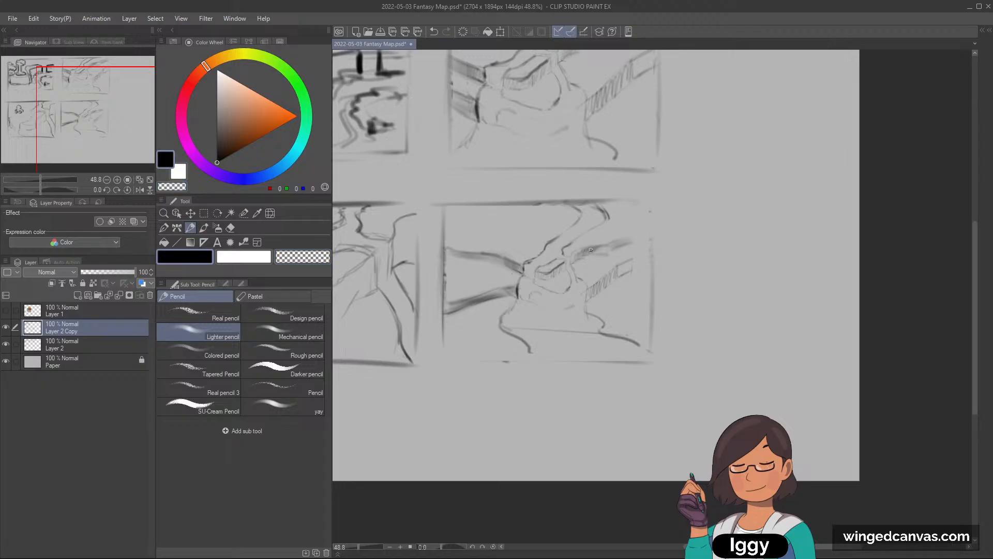
{"action": "left_click_drag", "start_coordinate": [591, 249], "coordinate": [617, 243]}
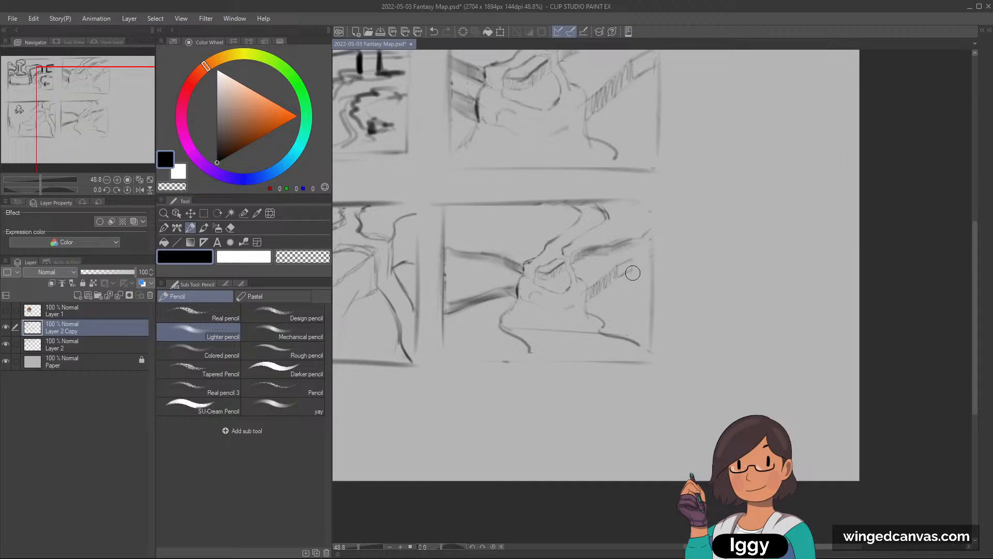
- Erase the hatched arm on the right side of the thumbnail with an enlarged transparent brush
{"action": "key", "text": "c"}
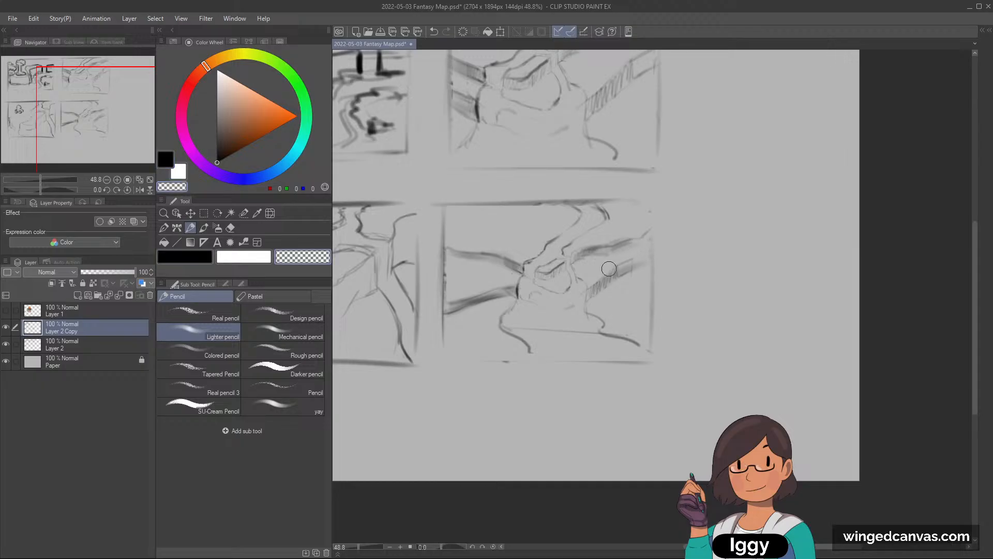
{"action": "key", "text": "]"}
{"action": "key", "text": "]"}
{"action": "key", "text": "]"}
{"action": "key", "text": "]"}
{"action": "key", "text": "]"}
{"action": "mouse_move", "coordinate": [625, 267]}
{"action": "left_mouse_down"}
{"action": "mouse_move", "coordinate": [639, 269]}
{"action": "mouse_move", "coordinate": [608, 296]}
{"action": "left_mouse_up"}
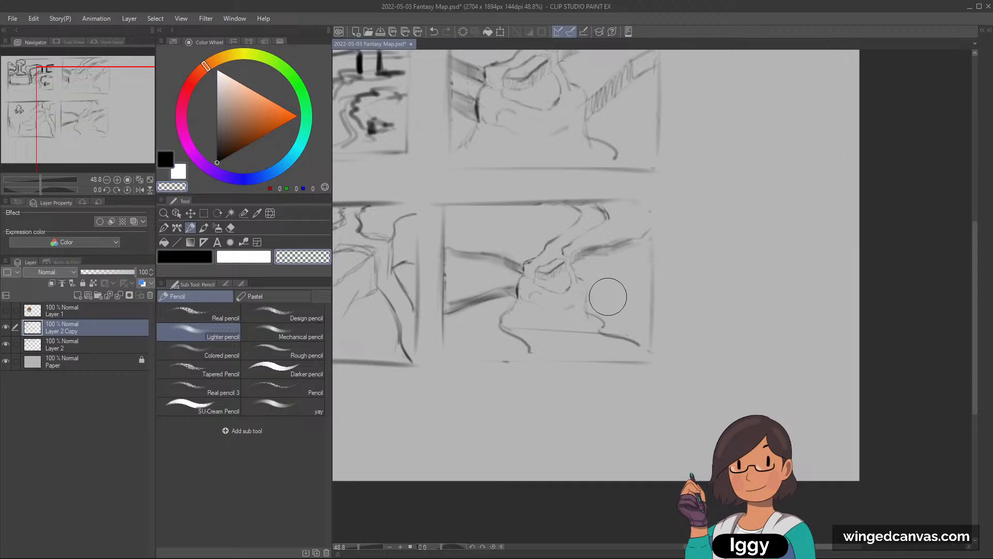
- Redraw the mound's right edge and shade the cliff face beside it toward the thumbnail's lower-right corner
{"action": "key", "text": "c"}
{"action": "key", "text": "["}
{"action": "key", "text": "["}
{"action": "key", "text": "["}
{"action": "key", "text": "["}
{"action": "key", "text": "["}
{"action": "key", "text": "["}
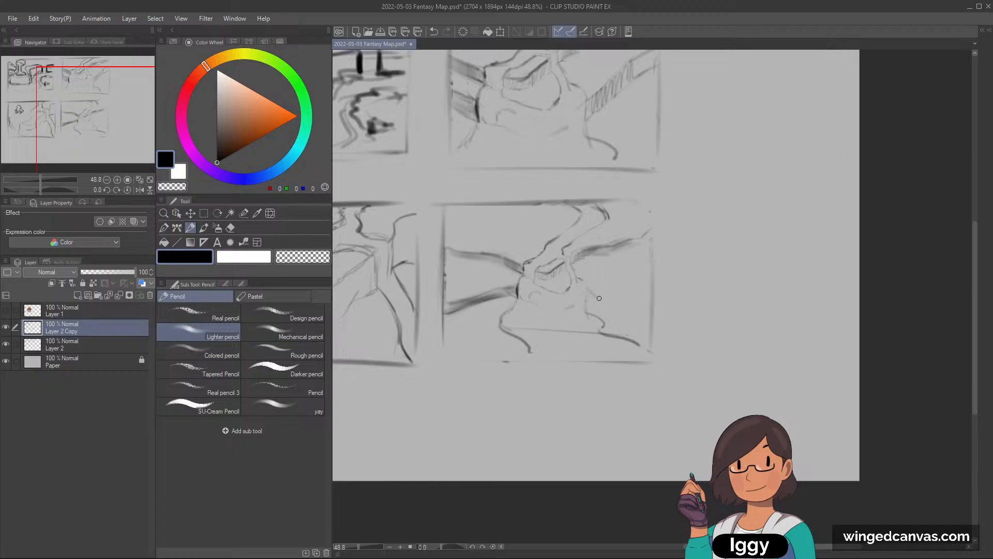
{"action": "key", "text": "ctrl+z"}
{"action": "key", "text": "ctrl+z"}
{"action": "left_click_drag", "start_coordinate": [587, 294], "coordinate": [601, 302]}
{"action": "mouse_move", "coordinate": [600, 333]}
{"action": "left_mouse_down"}
{"action": "mouse_move", "coordinate": [589, 294]}
{"action": "mouse_move", "coordinate": [607, 318]}
{"action": "mouse_move", "coordinate": [647, 325]}
{"action": "mouse_move", "coordinate": [606, 316]}
{"action": "mouse_move", "coordinate": [597, 332]}
{"action": "mouse_move", "coordinate": [611, 318]}
{"action": "mouse_move", "coordinate": [598, 320]}
{"action": "mouse_move", "coordinate": [645, 325]}
{"action": "left_mouse_up"}
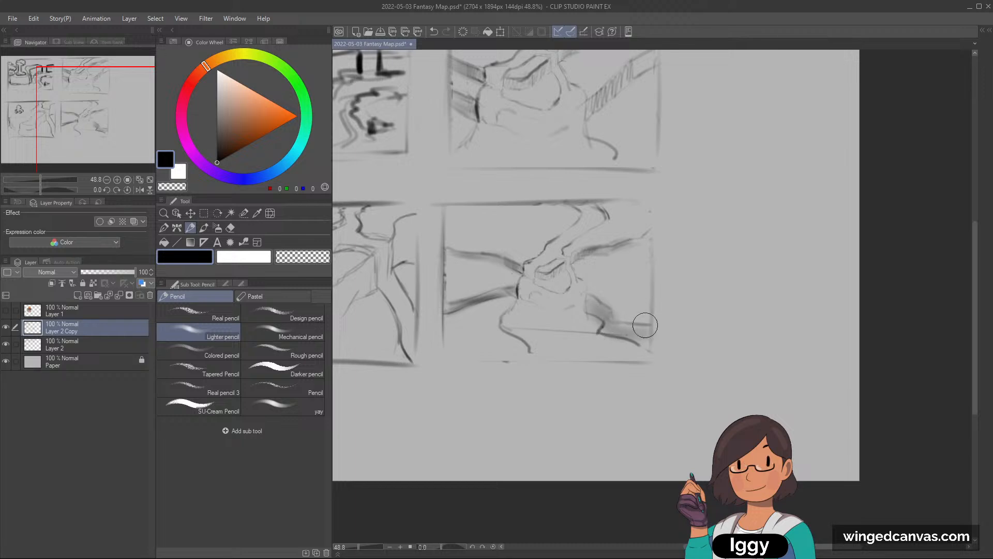
- Reinforce the mound's lower-left edge down to the lower border with a smaller brush and trim the stroke
{"action": "key", "text": "bracketleft"}
{"action": "key", "text": "bracketleft"}
{"action": "key", "text": "bracketleft"}
{"action": "key", "text": "bracketleft"}
{"action": "key", "text": "bracketleft"}
{"action": "key", "text": "bracketleft"}
{"action": "key", "text": "bracketleft"}
{"action": "key", "text": "bracketleft"}
{"action": "left_click_drag", "start_coordinate": [513, 331], "coordinate": [540, 362]}
{"action": "key", "text": "c"}
{"action": "left_click_drag", "start_coordinate": [499, 320], "coordinate": [519, 340]}
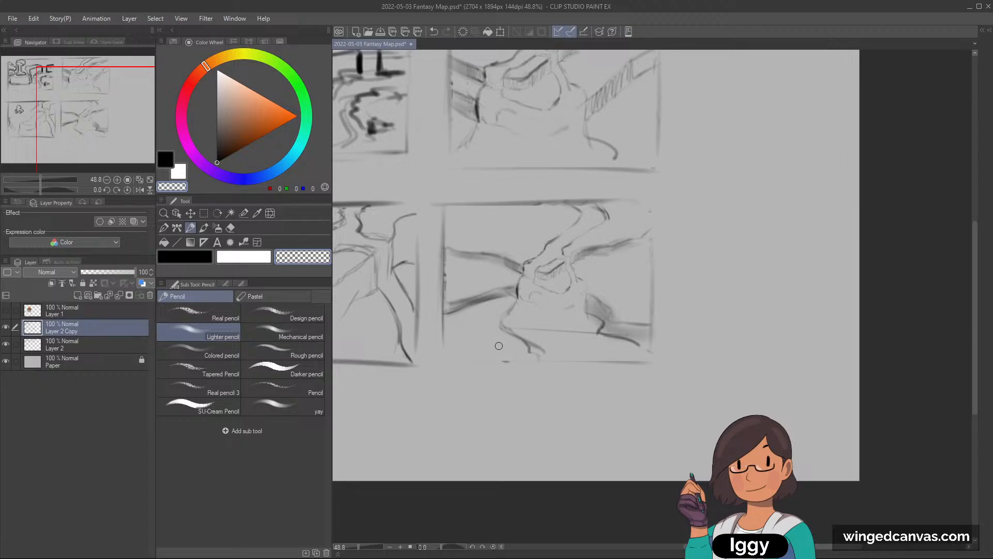
- Try sketching a narrow upright column with scribbled clusters around its base on the thumbnail's right side
{"action": "key", "text": "c"}
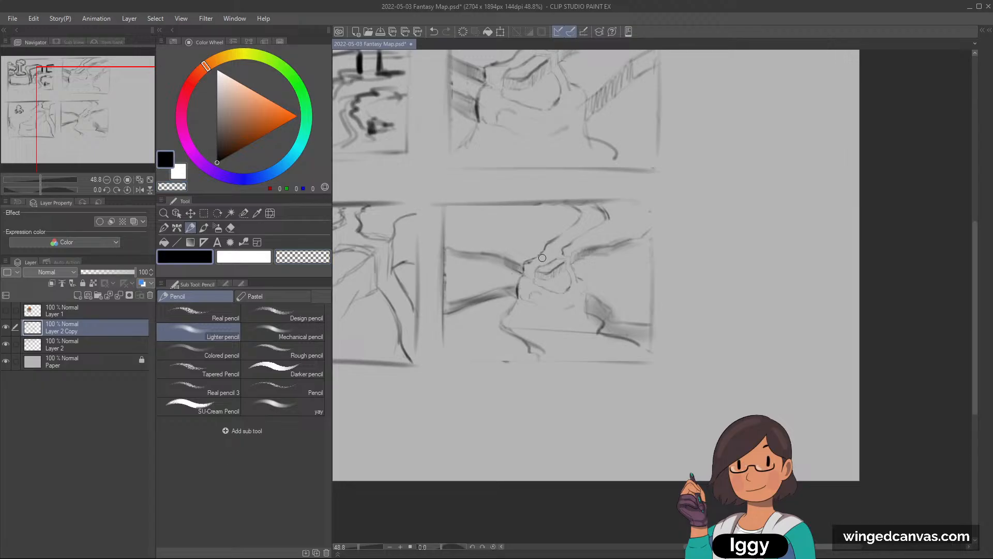
{"action": "left_click_drag", "start_coordinate": [547, 282], "coordinate": [547, 257]}
{"action": "key", "text": "ctrl+z"}
{"action": "key", "text": "ctrl+z"}
{"action": "left_click_drag", "start_coordinate": [622, 282], "coordinate": [622, 230]}
{"action": "key", "text": "ctrl+z"}
{"action": "mouse_move", "coordinate": [620, 277]}
{"action": "left_mouse_down"}
{"action": "mouse_move", "coordinate": [623, 226]}
{"action": "mouse_move", "coordinate": [612, 277]}
{"action": "left_mouse_up"}
{"action": "key", "text": "ctrl+z"}
{"action": "left_click_drag", "start_coordinate": [632, 228], "coordinate": [629, 281]}
{"action": "key", "text": "ctrl+z"}
{"action": "key", "text": "ctrl+z"}
{"action": "left_click_drag", "start_coordinate": [618, 230], "coordinate": [616, 277]}
{"action": "left_click_drag", "start_coordinate": [632, 236], "coordinate": [631, 279]}
{"action": "left_click_drag", "start_coordinate": [622, 281], "coordinate": [644, 282]}
{"action": "key", "text": "ctrl+z"}
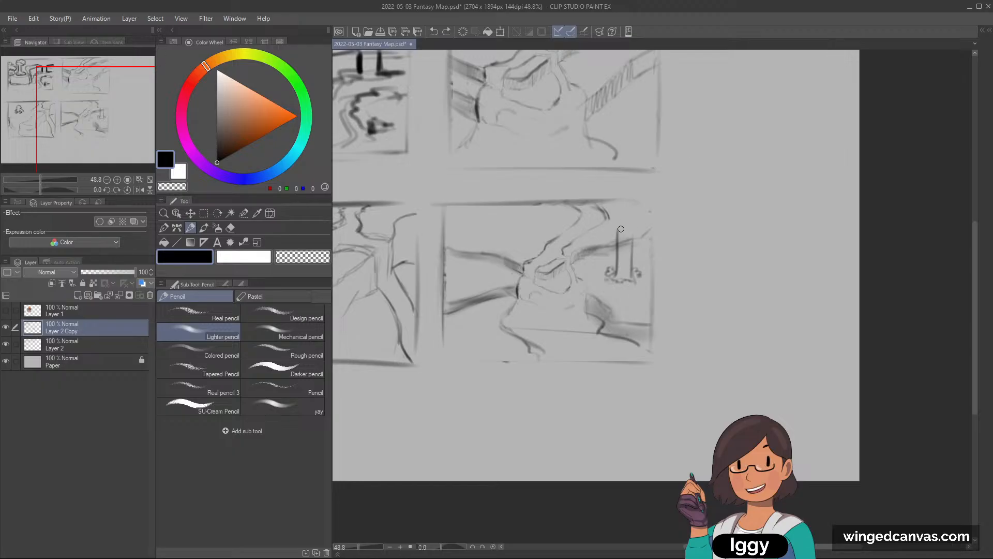
- Try flaring jagged lines from the column's top to the upper border, and undo the whole column sketch
{"action": "key", "text": "c"}
{"action": "key", "text": "c"}
{"action": "left_click_drag", "start_coordinate": [620, 224], "coordinate": [598, 201]}
{"action": "mouse_move", "coordinate": [633, 234]}
{"action": "left_mouse_down"}
{"action": "mouse_move", "coordinate": [658, 175]}
{"action": "mouse_move", "coordinate": [611, 223]}
{"action": "mouse_move", "coordinate": [609, 215]}
{"action": "mouse_move", "coordinate": [617, 200]}
{"action": "mouse_move", "coordinate": [651, 205]}
{"action": "left_mouse_up"}
{"action": "key", "text": "ctrl+z"}
{"action": "key", "text": "ctrl+z"}
{"action": "key", "text": "c"}
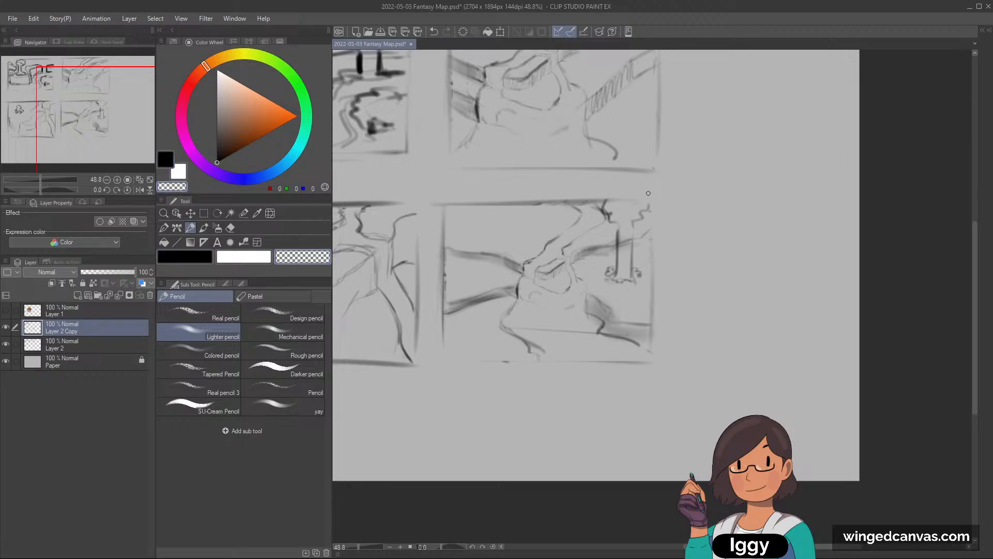
{"action": "left_click_drag", "start_coordinate": [624, 252], "coordinate": [628, 242]}
{"action": "key", "text": "ctrl+z"}
{"action": "key", "text": "ctrl+z"}
{"action": "key", "text": "ctrl+z"}
{"action": "key", "text": "ctrl+z"}
{"action": "key", "text": "ctrl+z"}
{"action": "key", "text": "ctrl+z"}
{"action": "key", "text": "ctrl+z"}
{"action": "key", "text": "ctrl+z"}
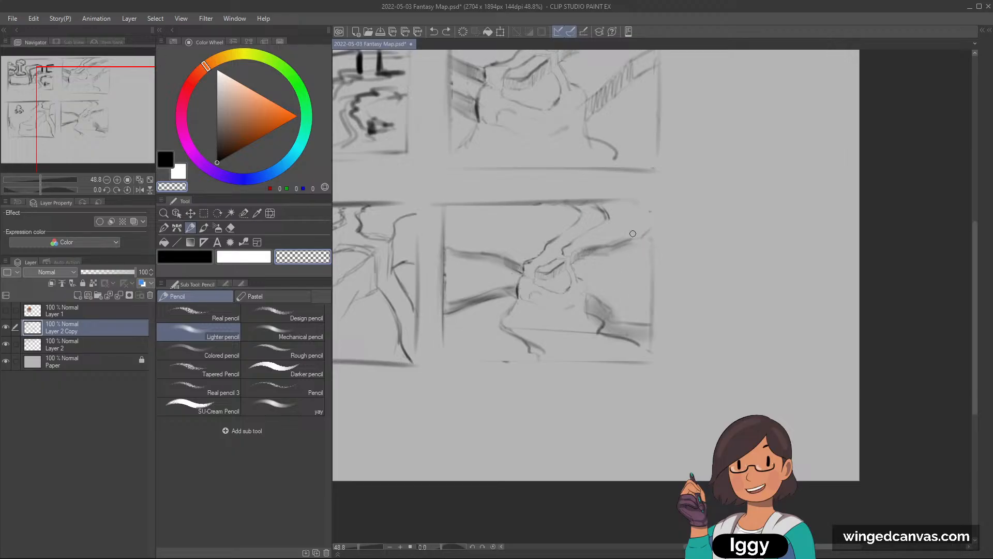
- Try sketching curved upright strokes across the upper-right arm, and undo them
{"action": "key", "text": "c"}
{"action": "mouse_move", "coordinate": [625, 280]}
{"action": "left_mouse_down"}
{"action": "mouse_move", "coordinate": [628, 252]}
{"action": "mouse_move", "coordinate": [610, 238]}
{"action": "mouse_move", "coordinate": [619, 239]}
{"action": "left_mouse_up"}
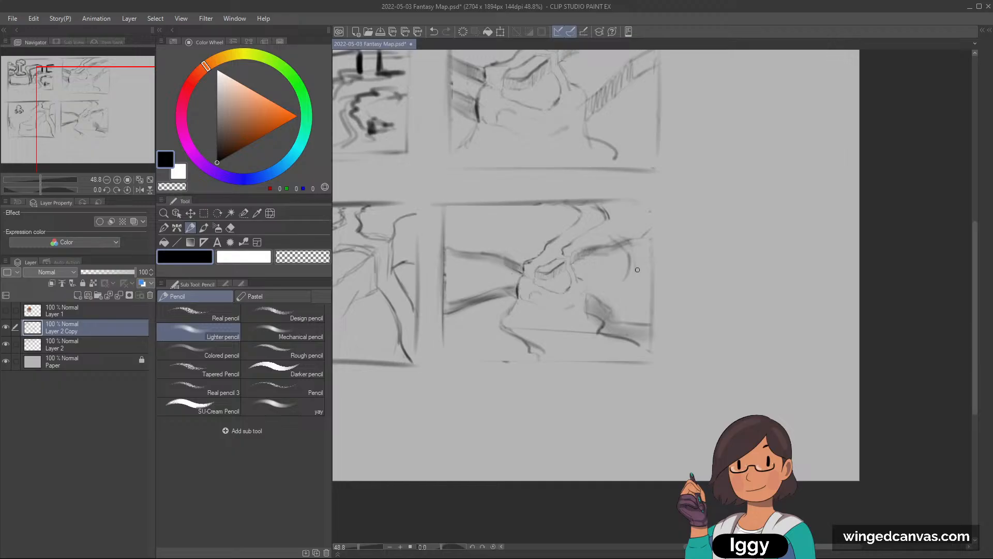
{"action": "left_click_drag", "start_coordinate": [645, 274], "coordinate": [639, 238]}
{"action": "left_click_drag", "start_coordinate": [643, 251], "coordinate": [623, 218]}
{"action": "key", "text": "ctrl+z"}
{"action": "key", "text": "ctrl+z"}
{"action": "left_click_drag", "start_coordinate": [644, 274], "coordinate": [626, 210]}
{"action": "key", "text": "ctrl+z"}
{"action": "key", "text": "ctrl+z"}
{"action": "key", "text": "ctrl+z"}
{"action": "key", "text": "ctrl+z"}
- Sketch arching lines, vertical strokes and rounded clusters beneath them on the thumbnail's right side
{"action": "mouse_move", "coordinate": [609, 227]}
{"action": "left_mouse_down"}
{"action": "mouse_move", "coordinate": [638, 209]}
{"action": "mouse_move", "coordinate": [632, 231]}
{"action": "mouse_move", "coordinate": [599, 219]}
{"action": "mouse_move", "coordinate": [622, 228]}
{"action": "mouse_move", "coordinate": [615, 249]}
{"action": "mouse_move", "coordinate": [626, 259]}
{"action": "mouse_move", "coordinate": [597, 233]}
{"action": "mouse_move", "coordinate": [623, 229]}
{"action": "mouse_move", "coordinate": [614, 239]}
{"action": "mouse_move", "coordinate": [629, 251]}
{"action": "mouse_move", "coordinate": [621, 224]}
{"action": "mouse_move", "coordinate": [633, 255]}
{"action": "mouse_move", "coordinate": [637, 258]}
{"action": "left_mouse_up"}
{"action": "mouse_move", "coordinate": [632, 235]}
{"action": "left_mouse_down"}
{"action": "mouse_move", "coordinate": [639, 273]}
{"action": "mouse_move", "coordinate": [629, 280]}
{"action": "mouse_move", "coordinate": [638, 280]}
{"action": "mouse_move", "coordinate": [622, 284]}
{"action": "mouse_move", "coordinate": [643, 288]}
{"action": "mouse_move", "coordinate": [614, 263]}
{"action": "mouse_move", "coordinate": [606, 278]}
{"action": "mouse_move", "coordinate": [616, 277]}
{"action": "mouse_move", "coordinate": [602, 277]}
{"action": "mouse_move", "coordinate": [644, 289]}
{"action": "left_mouse_up"}
{"action": "key", "text": "ctrl+z"}
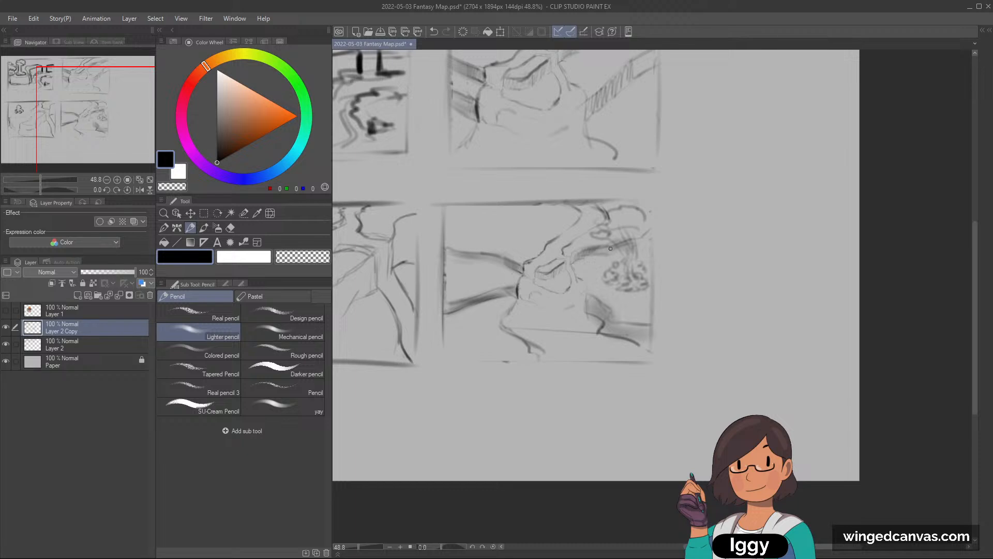
{"action": "left_click_drag", "start_coordinate": [598, 245], "coordinate": [624, 252]}
{"action": "mouse_move", "coordinate": [608, 262]}
{"action": "left_mouse_down"}
{"action": "mouse_move", "coordinate": [627, 283]}
{"action": "mouse_move", "coordinate": [596, 278]}
{"action": "mouse_move", "coordinate": [616, 274]}
{"action": "left_mouse_up"}
- Refine the upper-left arm's band and erase the leftover lines across the base of the central mound
{"action": "key", "text": "c"}
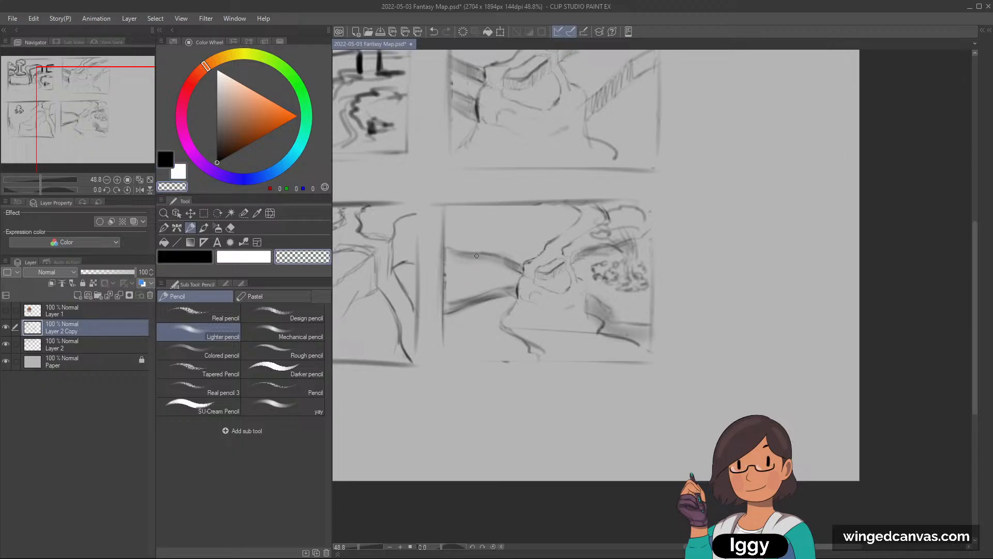
{"action": "key", "text": "c"}
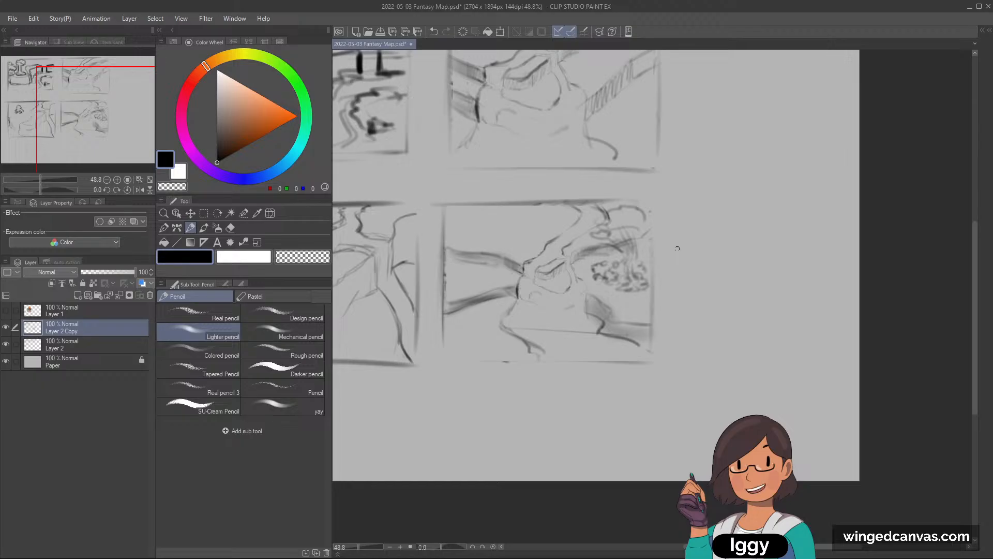
{"action": "key", "text": "c"}
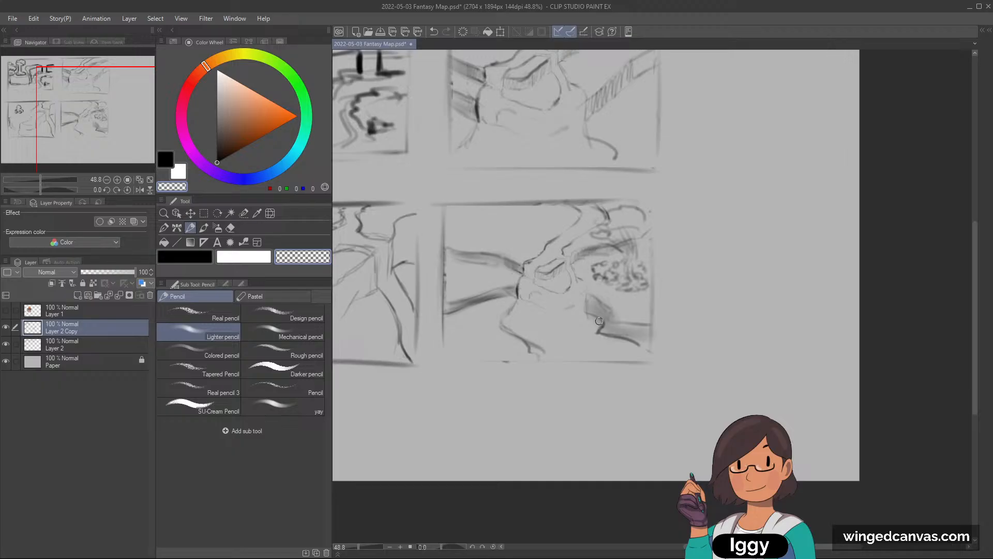
{"action": "key", "text": "c"}
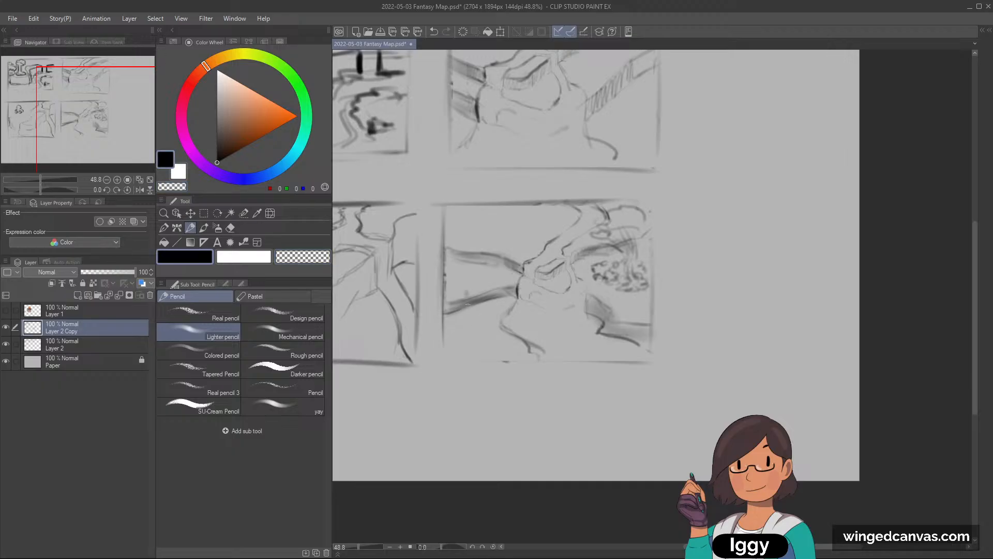
- Erase a gap in the lower-left arm and draw a small tilted block in it with dark shading beside it
{"action": "left_click_drag", "start_coordinate": [466, 293], "coordinate": [470, 294]}
{"action": "key", "text": "ctrl+z"}
{"action": "key", "text": "c"}
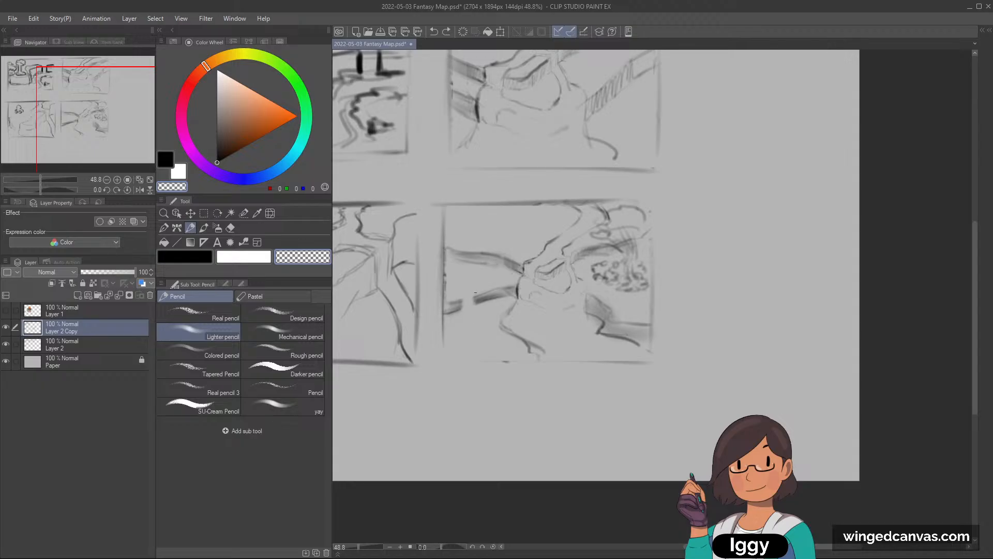
{"action": "key", "text": "c"}
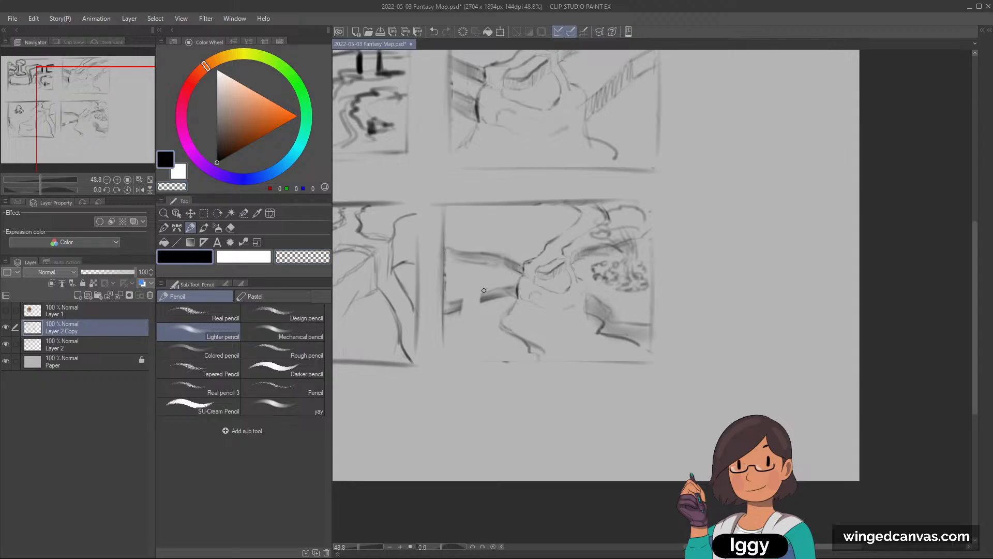
{"action": "mouse_move", "coordinate": [478, 312]}
{"action": "left_mouse_down"}
{"action": "mouse_move", "coordinate": [484, 286]}
{"action": "mouse_move", "coordinate": [459, 317]}
{"action": "mouse_move", "coordinate": [482, 306]}
{"action": "mouse_move", "coordinate": [480, 314]}
{"action": "mouse_move", "coordinate": [463, 298]}
{"action": "mouse_move", "coordinate": [471, 295]}
{"action": "left_mouse_up"}
- Darken the upper-left arm's shading near the mound and erase small stray marks inside the mound
{"action": "left_click_drag", "start_coordinate": [447, 242], "coordinate": [456, 239]}
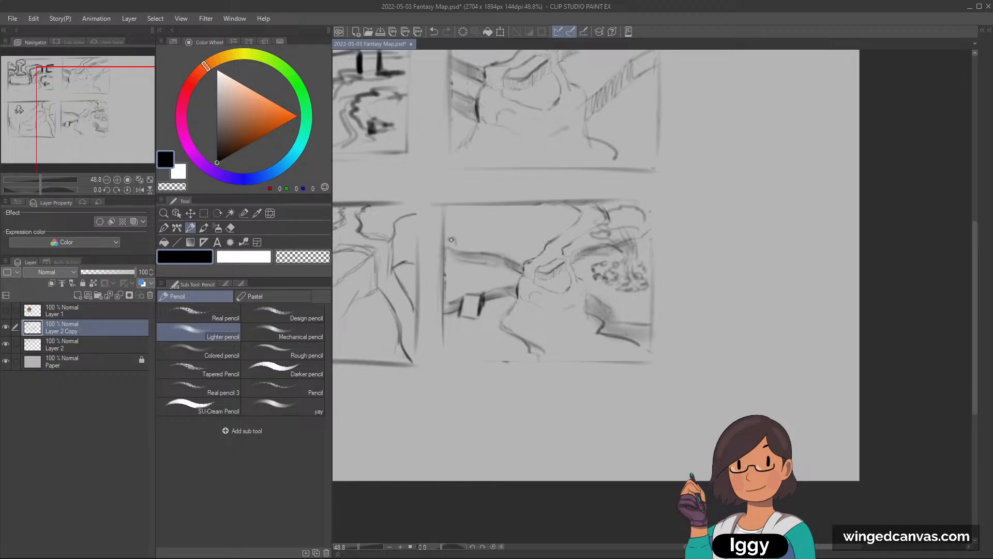
{"action": "key", "text": "ctrl+z"}
{"action": "key", "text": "asciicircum"}
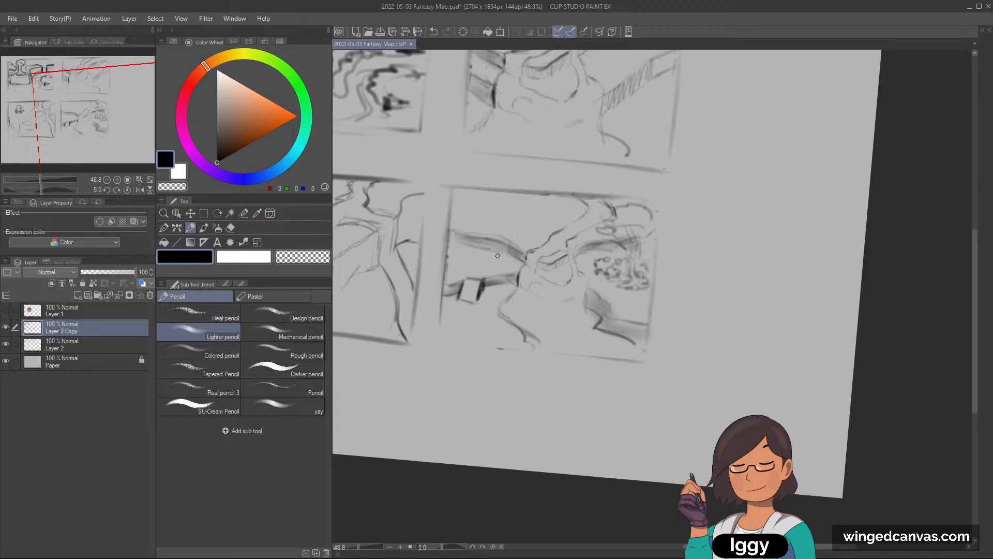
{"action": "scroll", "coordinate": [498, 256], "scroll_direction": "up", "scroll_amount": 1}
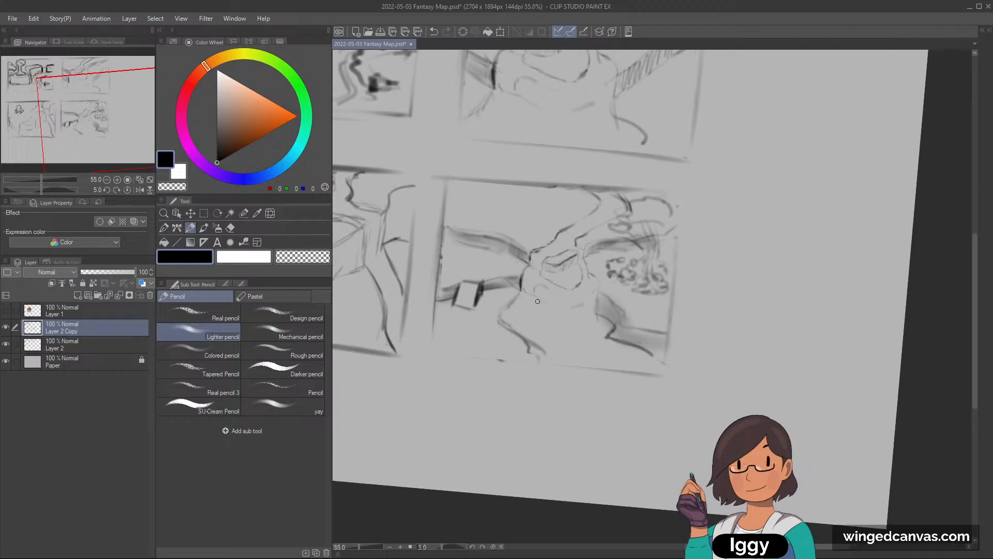
{"action": "key", "text": "c"}
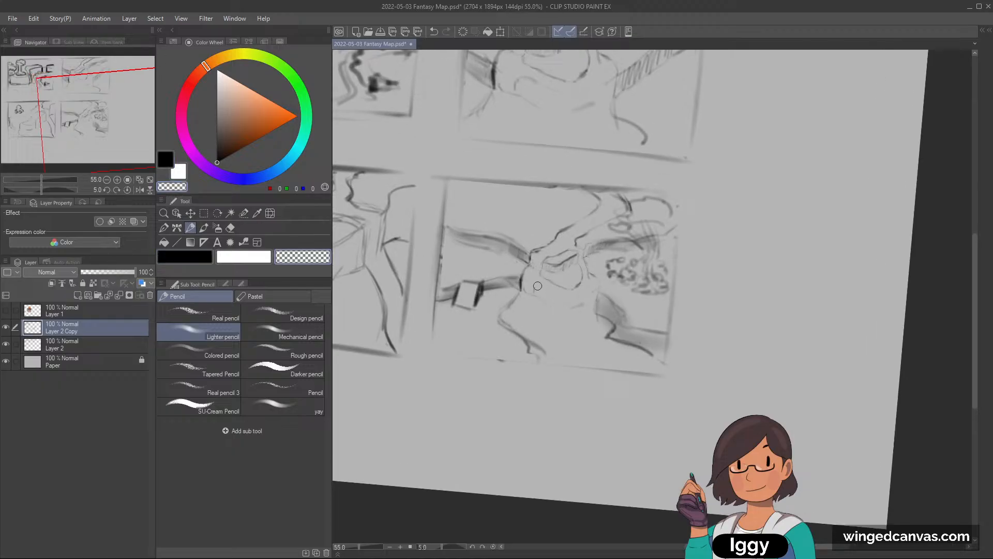
{"action": "scroll", "coordinate": [655, 272], "scroll_direction": "down", "scroll_amount": 1}
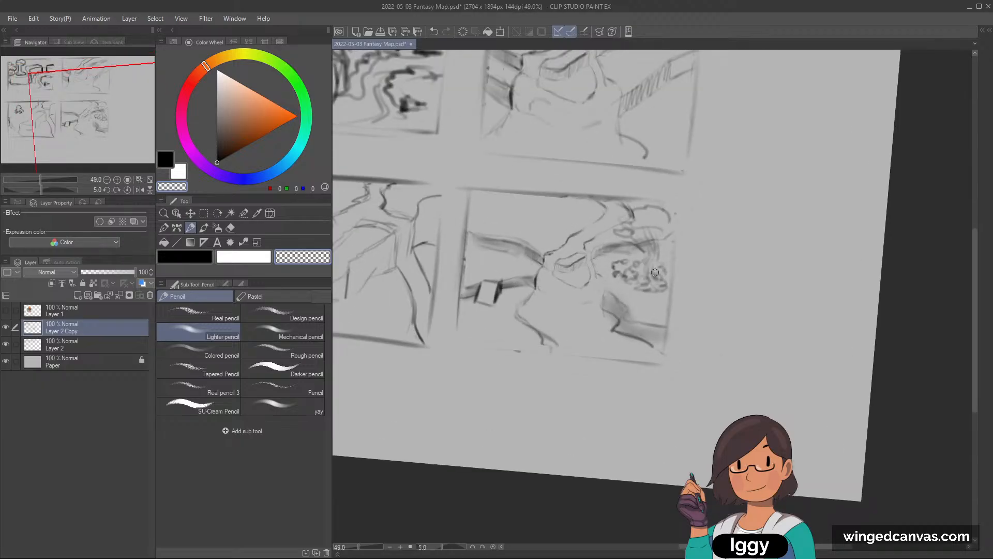
- Sketch a short curve across the upper-left corner of the thumbnail, undoing the unwanted strokes
{"action": "scroll", "coordinate": [654, 272], "scroll_direction": "up", "scroll_amount": 1}
{"action": "key", "text": "c"}
{"action": "left_click_drag", "start_coordinate": [495, 193], "coordinate": [463, 209]}
{"action": "key", "text": "ctrl+z"}
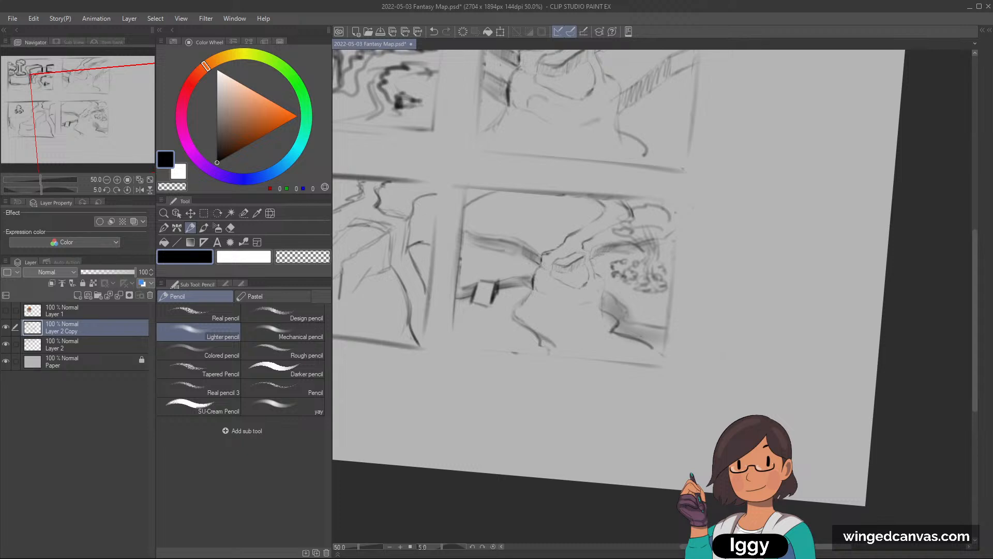
{"action": "key", "text": "minus"}
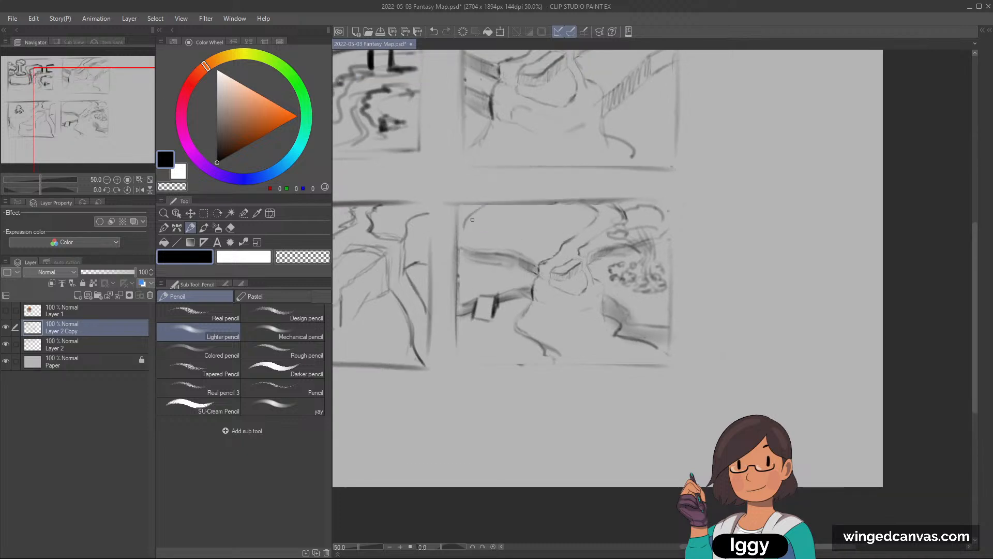
{"action": "key", "text": "ctrl+z"}
{"action": "mouse_move", "coordinate": [487, 207]}
{"action": "left_mouse_down"}
{"action": "mouse_move", "coordinate": [459, 240]}
{"action": "mouse_move", "coordinate": [468, 216]}
{"action": "mouse_move", "coordinate": [462, 220]}
{"action": "left_mouse_up"}
{"action": "key", "text": "ctrl+z"}
{"action": "key", "text": "ctrl+z"}
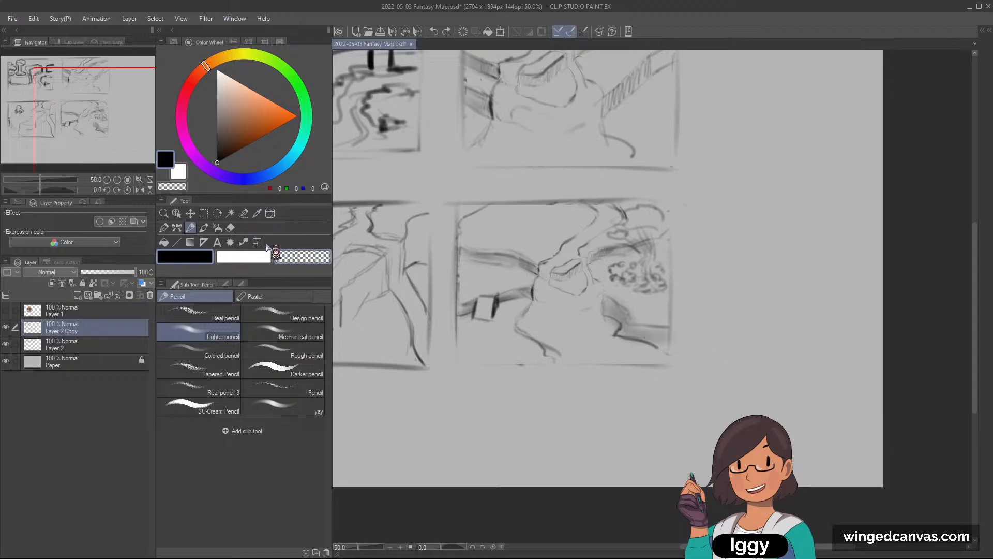
- Select the lower-right thumbnail's contents with a rectangle, scale them down slightly from the lower-left corner, and deselect
{"action": "left_click", "coordinate": [203, 212]}
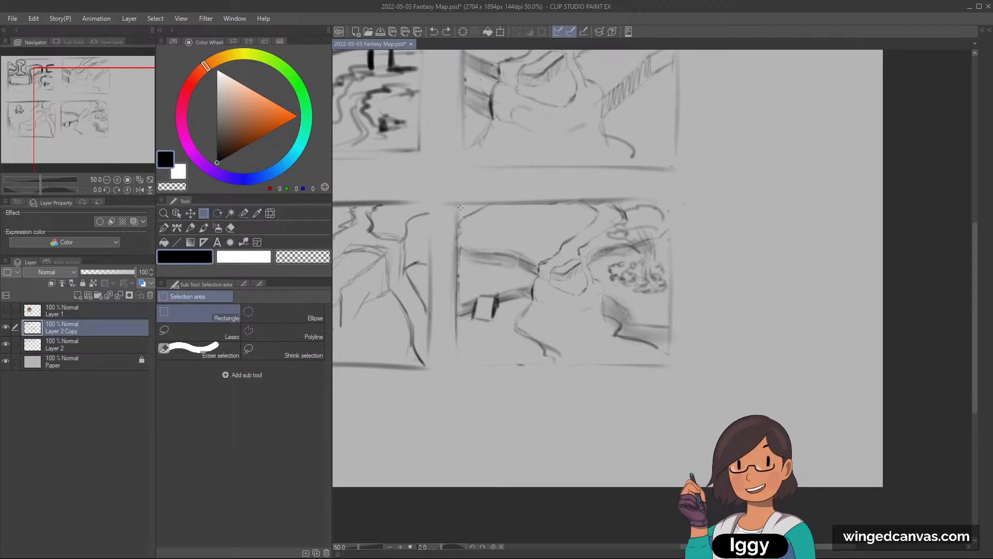
{"action": "left_click_drag", "start_coordinate": [459, 206], "coordinate": [668, 365]}
{"action": "key", "text": "ctrl+t"}
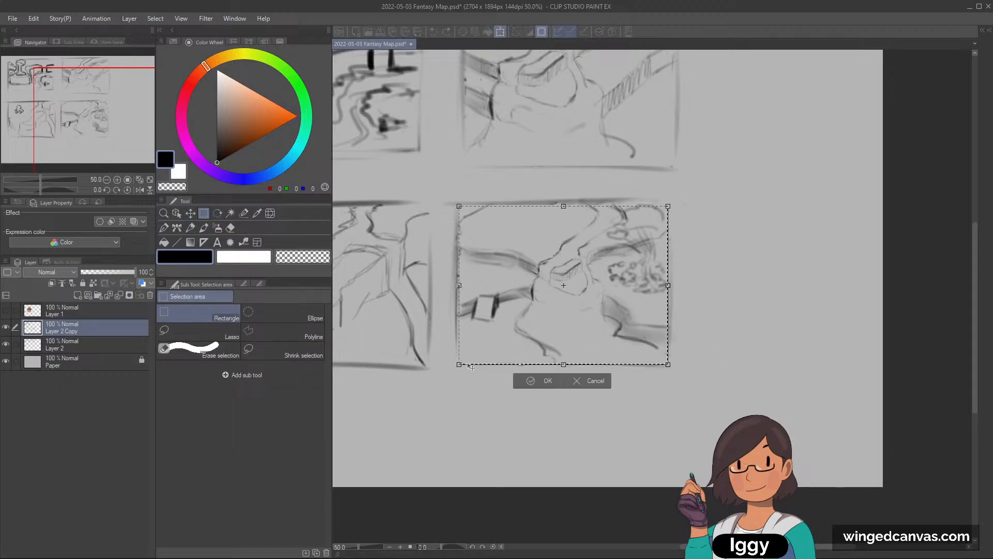
{"action": "left_click_drag", "start_coordinate": [459, 365], "coordinate": [470, 356]}
{"action": "left_click", "coordinate": [528, 371]}
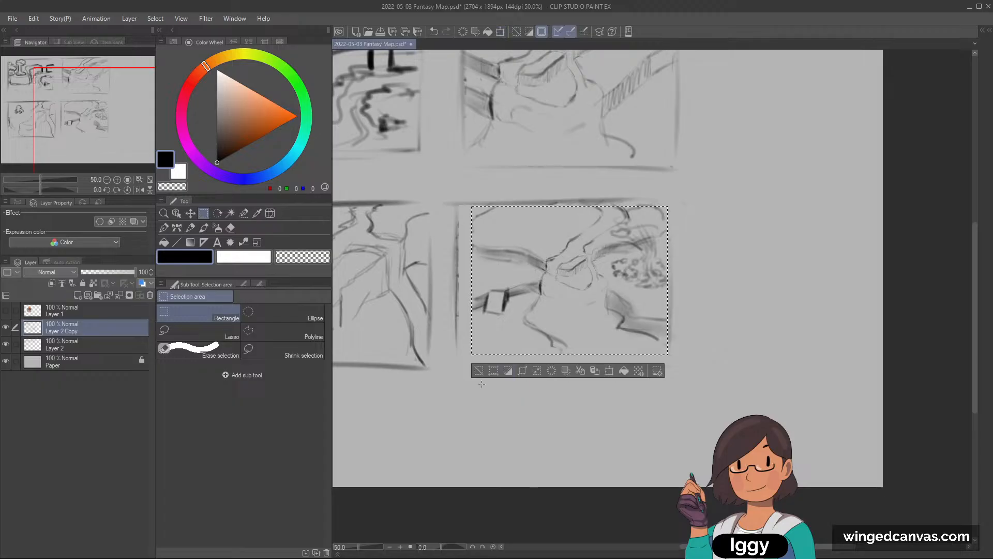
{"action": "left_click", "coordinate": [478, 371]}
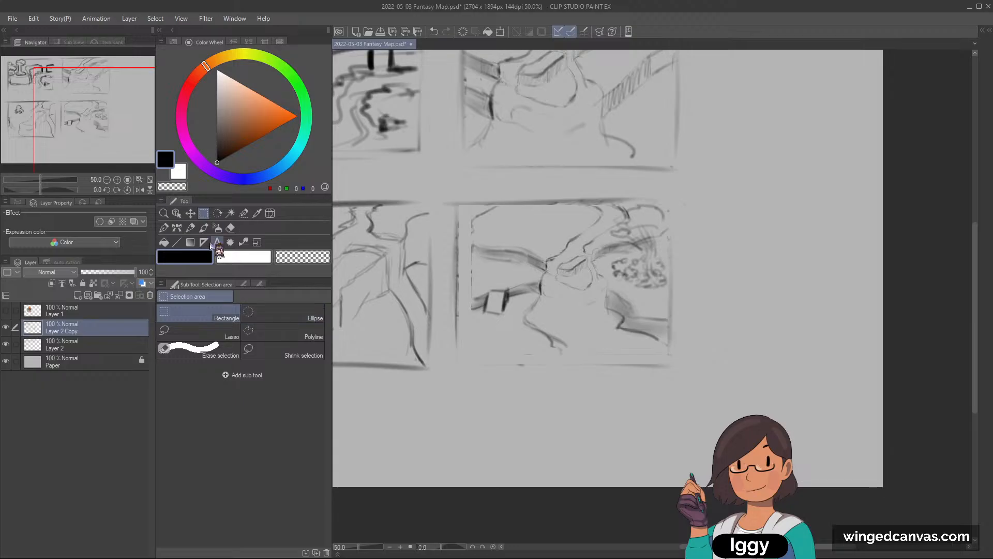
- Extend the shrunken sketch's pencil lines back to the frame's left edge and draw a curve across the lower-left corner
{"action": "left_click", "coordinate": [190, 229]}
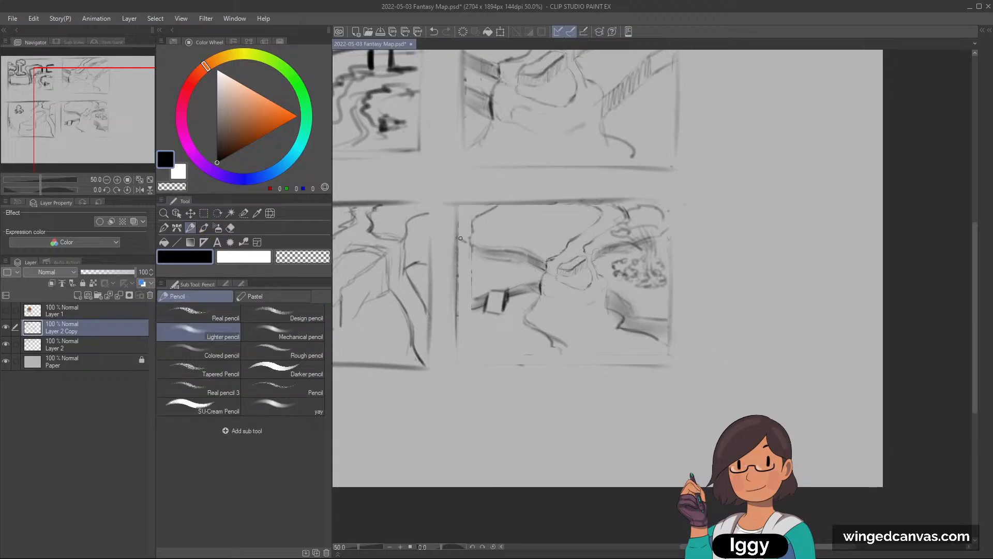
{"action": "left_click_drag", "start_coordinate": [469, 255], "coordinate": [458, 271]}
{"action": "mouse_move", "coordinate": [471, 254]}
{"action": "left_mouse_down"}
{"action": "mouse_move", "coordinate": [459, 269]}
{"action": "mouse_move", "coordinate": [470, 296]}
{"action": "left_mouse_up"}
{"action": "left_click_drag", "start_coordinate": [457, 330], "coordinate": [484, 360]}
- Erase the mound's edge near the lower-left arm and redraw the arm's end curving down into the slope
{"action": "key", "text": "c"}
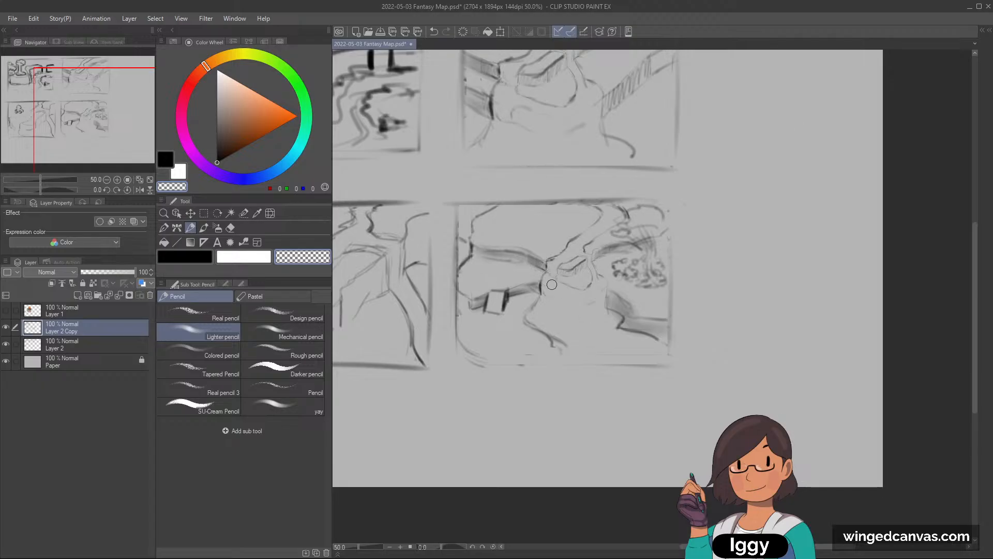
{"action": "key", "text": "c"}
{"action": "mouse_move", "coordinate": [537, 283]}
{"action": "left_mouse_down"}
{"action": "mouse_move", "coordinate": [583, 304]}
{"action": "mouse_move", "coordinate": [548, 291]}
{"action": "mouse_move", "coordinate": [546, 276]}
{"action": "mouse_move", "coordinate": [536, 299]}
{"action": "mouse_move", "coordinate": [514, 298]}
{"action": "mouse_move", "coordinate": [534, 289]}
{"action": "left_mouse_up"}
{"action": "key", "text": "ctrl+z"}
{"action": "key", "text": "c"}
{"action": "key", "text": "c"}
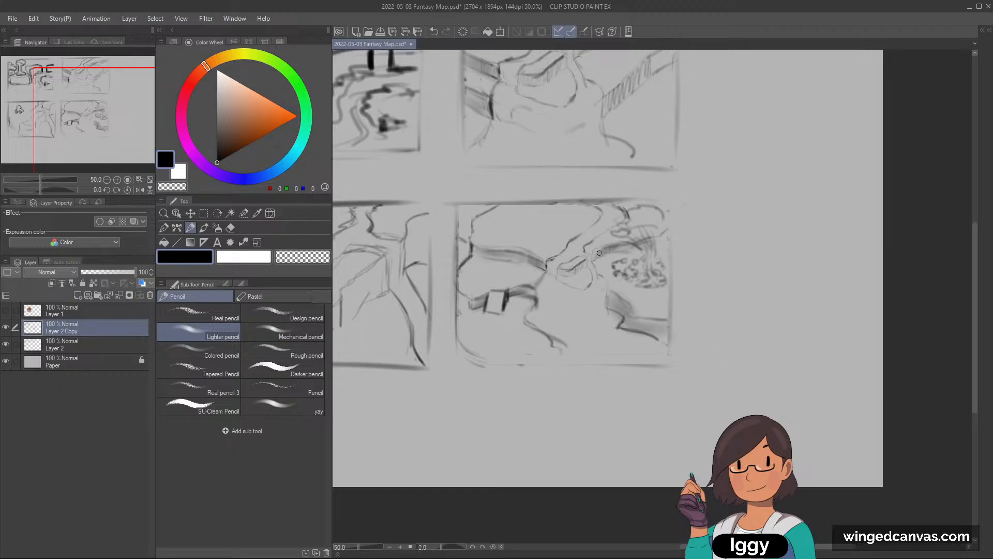
- Erase the mound's rounded outline and the small block on it, and redraw the winding path's edges above
{"action": "key", "text": "c"}
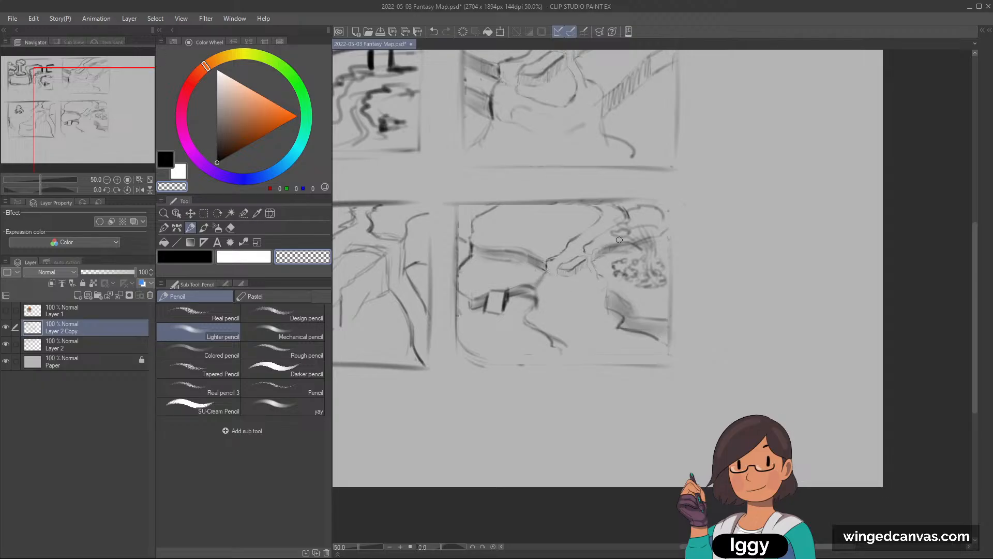
{"action": "key", "text": "c"}
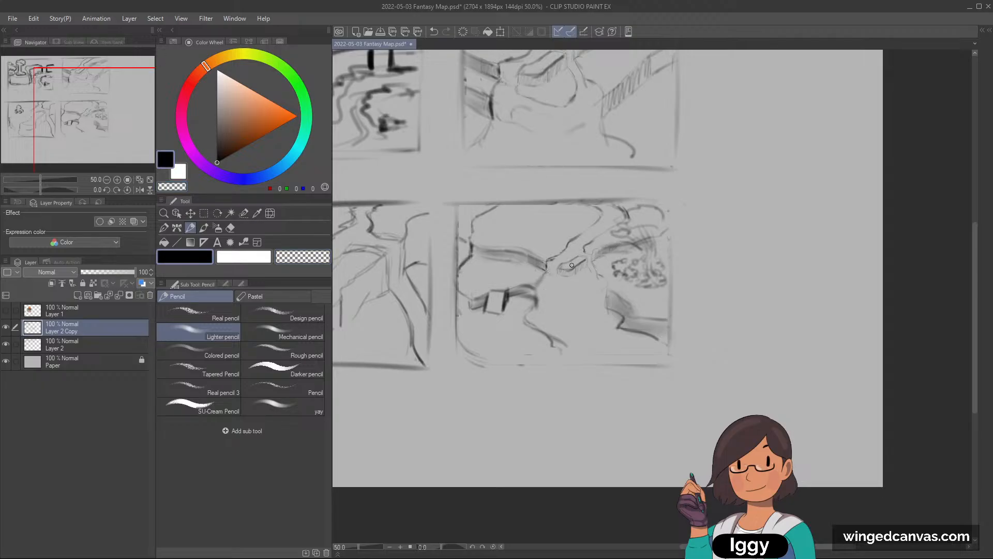
{"action": "key", "text": "c"}
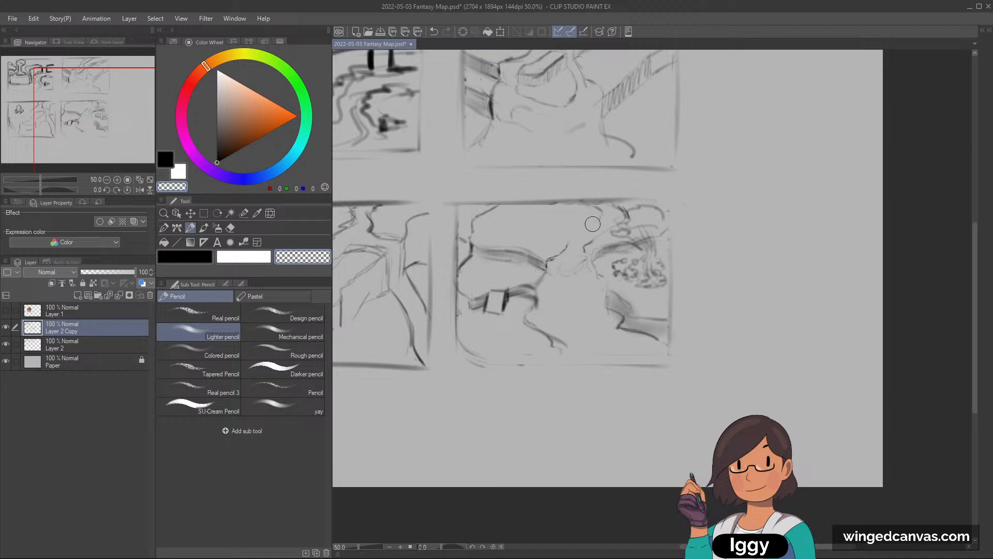
{"action": "key", "text": "c"}
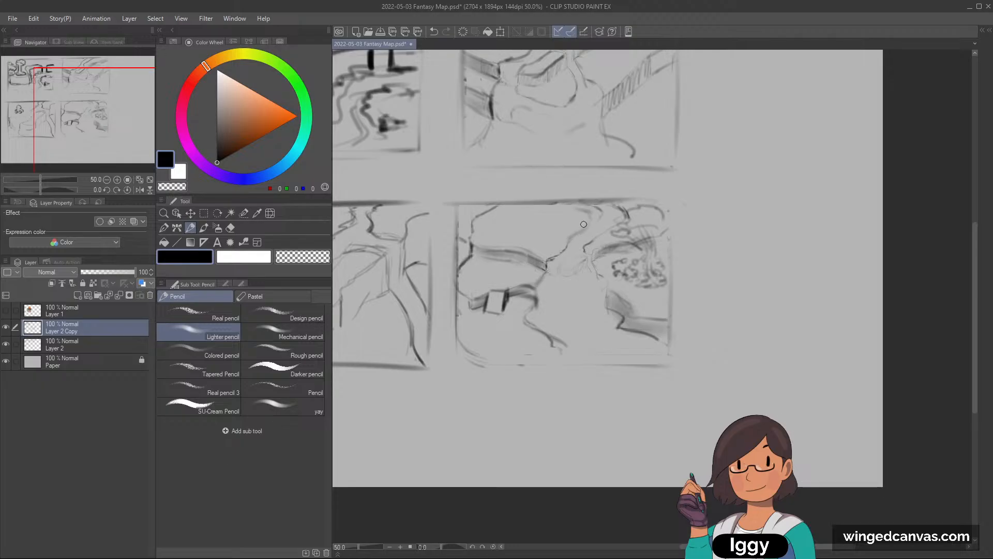
- Erase the leafy clusters at the thumbnail's right and the tilted block, and fill in the lower-left arm's shading
{"action": "key", "text": "c"}
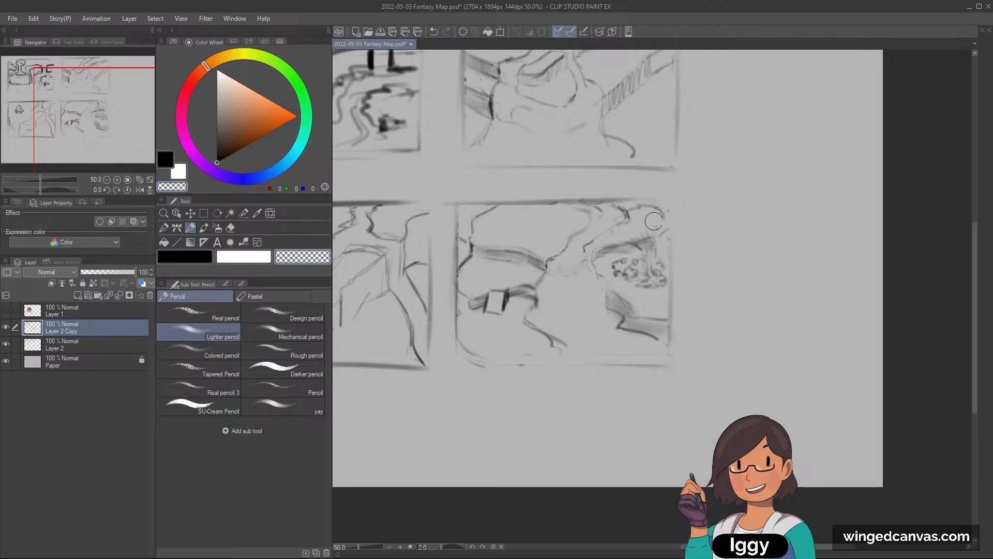
{"action": "mouse_move", "coordinate": [654, 266]}
{"action": "left_mouse_down"}
{"action": "mouse_move", "coordinate": [628, 263]}
{"action": "mouse_move", "coordinate": [653, 254]}
{"action": "mouse_move", "coordinate": [625, 267]}
{"action": "mouse_move", "coordinate": [629, 279]}
{"action": "mouse_move", "coordinate": [646, 267]}
{"action": "mouse_move", "coordinate": [630, 282]}
{"action": "mouse_move", "coordinate": [648, 290]}
{"action": "mouse_move", "coordinate": [658, 272]}
{"action": "left_mouse_up"}
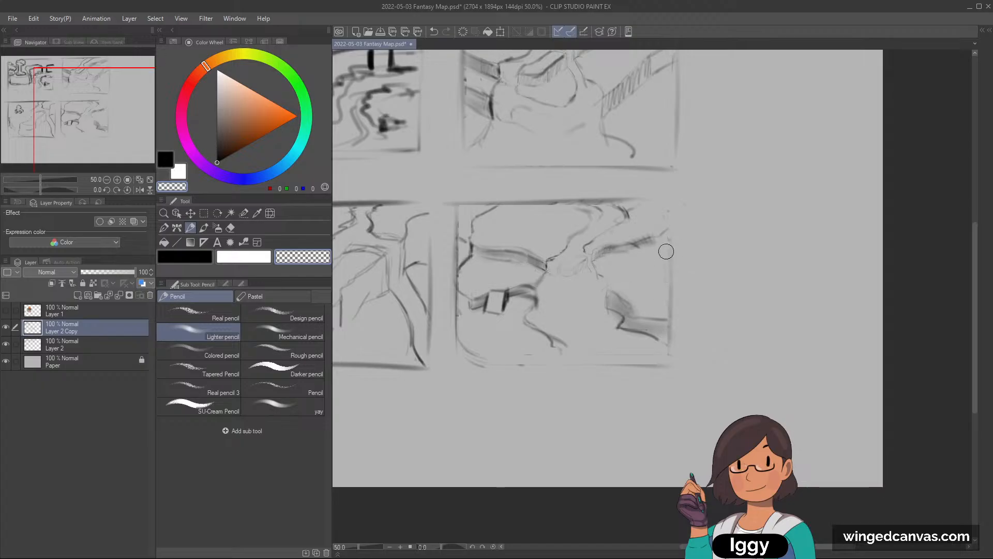
{"action": "mouse_move", "coordinate": [476, 319]}
{"action": "left_mouse_down"}
{"action": "mouse_move", "coordinate": [508, 304]}
{"action": "mouse_move", "coordinate": [483, 300]}
{"action": "mouse_move", "coordinate": [523, 291]}
{"action": "mouse_move", "coordinate": [474, 307]}
{"action": "mouse_move", "coordinate": [583, 264]}
{"action": "mouse_move", "coordinate": [528, 261]}
{"action": "mouse_move", "coordinate": [531, 281]}
{"action": "left_mouse_up"}
{"action": "key", "text": "c"}
{"action": "key", "text": "c"}
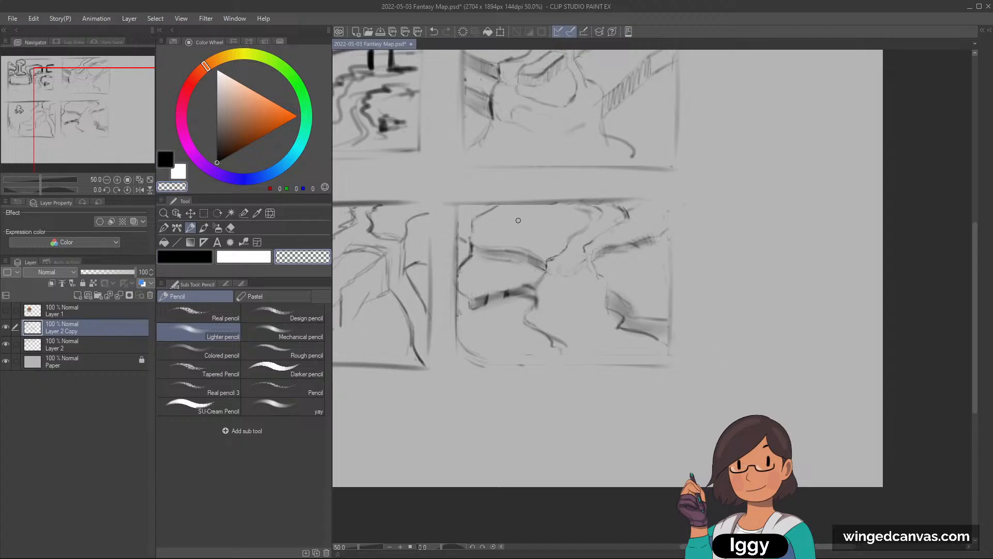
- Redraw the winding edge from the central junction down to the frame's base in the lower-right thumbnail, undoing unwanted strokes
{"action": "scroll", "coordinate": [740, 197], "scroll_direction": "down", "scroll_amount": 4}
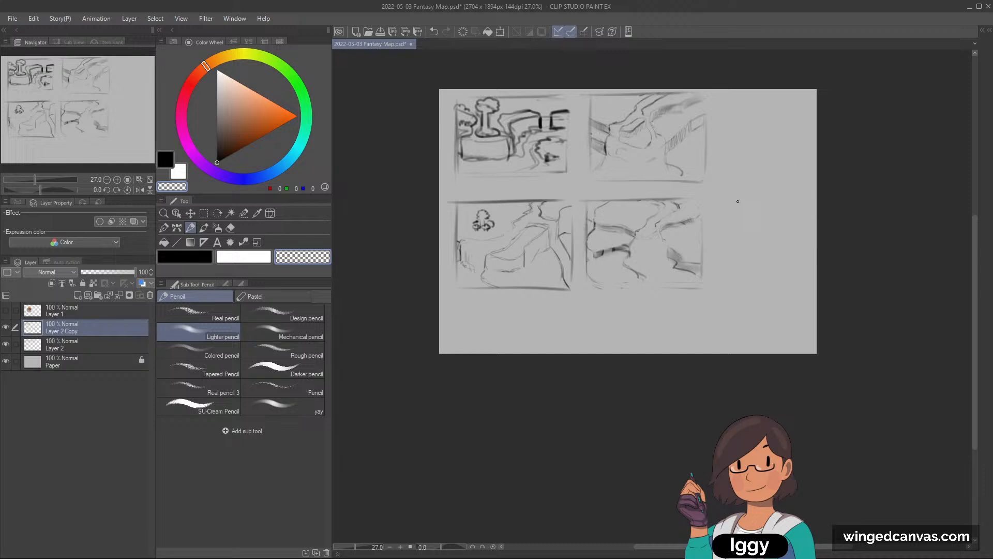
{"action": "scroll", "coordinate": [738, 201], "scroll_direction": "up", "scroll_amount": 1}
{"action": "scroll", "coordinate": [771, 86], "scroll_direction": "up", "scroll_amount": 1}
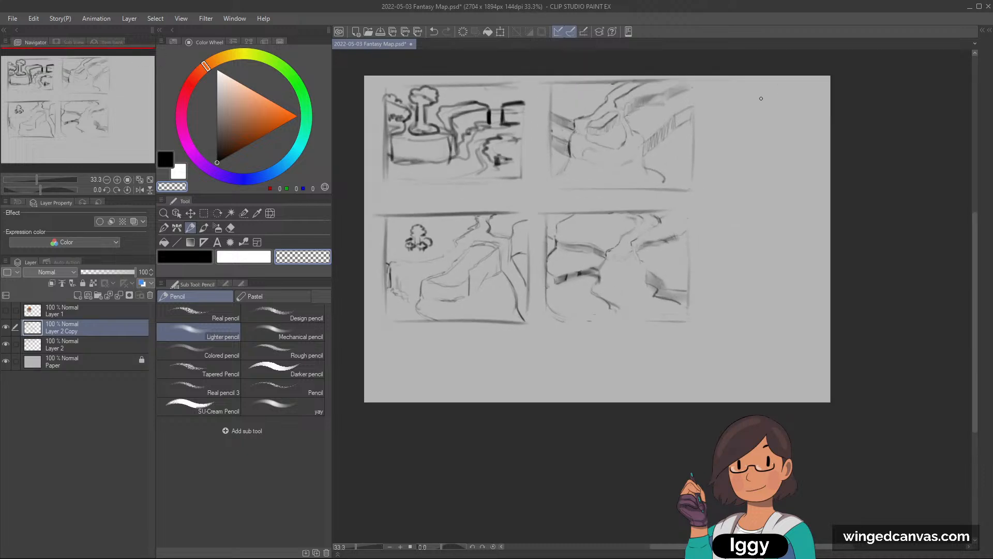
{"action": "scroll", "coordinate": [739, 116], "scroll_direction": "up", "scroll_amount": 2}
{"action": "key", "text": "c"}
{"action": "mouse_move", "coordinate": [582, 320]}
{"action": "left_mouse_down"}
{"action": "mouse_move", "coordinate": [553, 334]}
{"action": "mouse_move", "coordinate": [585, 322]}
{"action": "mouse_move", "coordinate": [597, 343]}
{"action": "mouse_move", "coordinate": [576, 300]}
{"action": "mouse_move", "coordinate": [595, 275]}
{"action": "mouse_move", "coordinate": [580, 299]}
{"action": "mouse_move", "coordinate": [589, 308]}
{"action": "mouse_move", "coordinate": [616, 283]}
{"action": "mouse_move", "coordinate": [620, 294]}
{"action": "mouse_move", "coordinate": [609, 276]}
{"action": "mouse_move", "coordinate": [594, 320]}
{"action": "mouse_move", "coordinate": [620, 341]}
{"action": "mouse_move", "coordinate": [624, 361]}
{"action": "mouse_move", "coordinate": [609, 367]}
{"action": "left_mouse_up"}
{"action": "key", "text": "ctrl+z"}
{"action": "key", "text": "ctrl+z"}
{"action": "key", "text": "c"}
{"action": "key", "text": "c"}
{"action": "left_click_drag", "start_coordinate": [666, 333], "coordinate": [672, 338]}
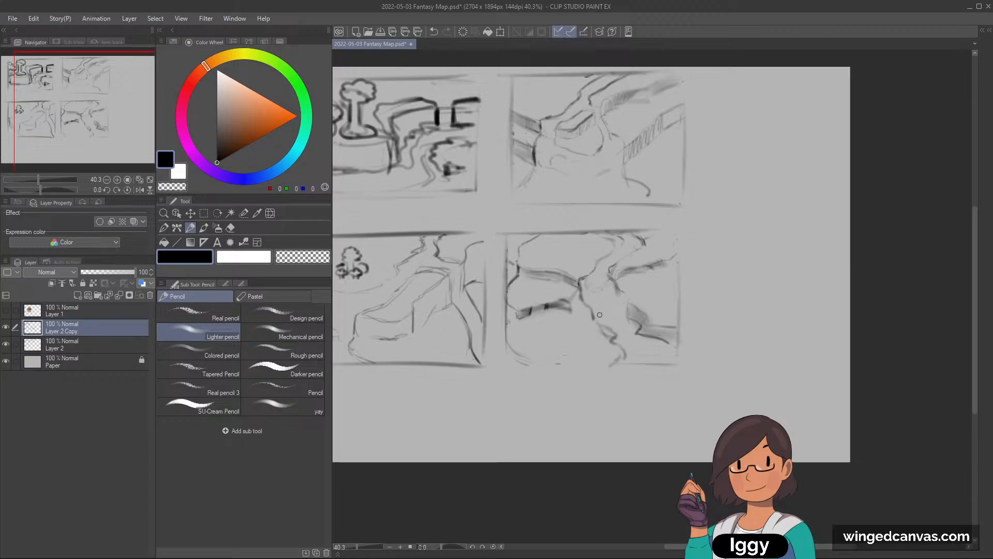
- Erase the lower-left arm's dark shading and redraw it as an arched line with a broad soft gray band underneath
{"action": "key", "text": "c"}
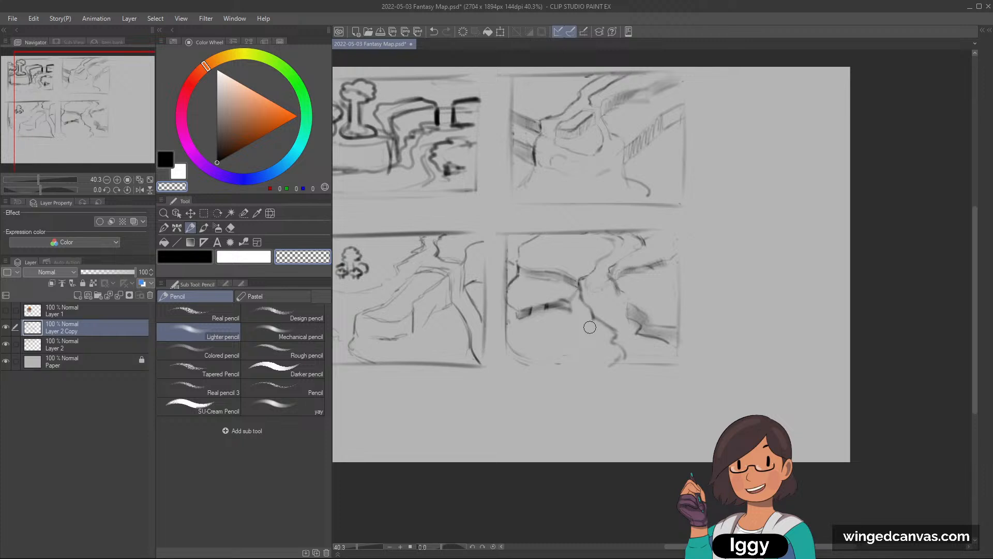
{"action": "key", "text": "c"}
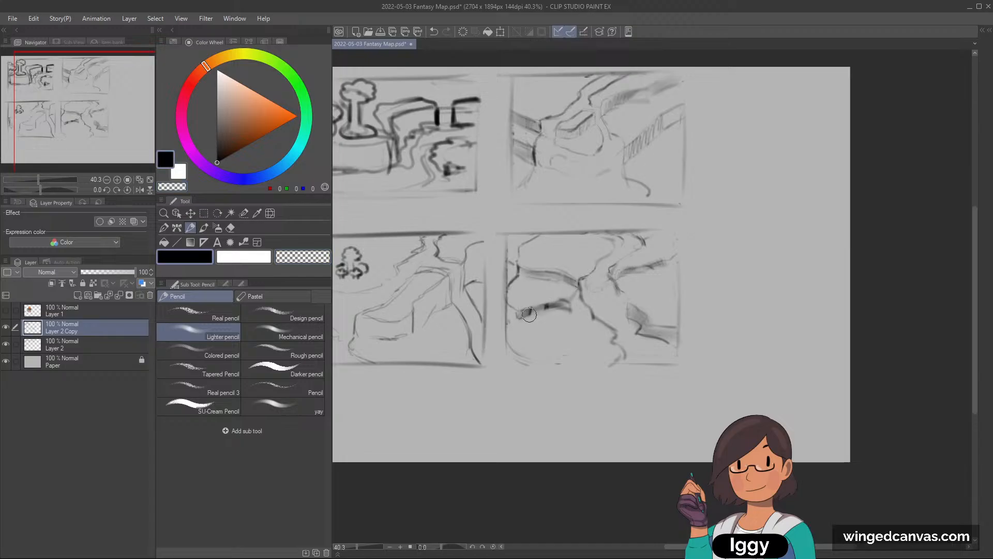
{"action": "mouse_move", "coordinate": [523, 315]}
{"action": "left_mouse_down"}
{"action": "mouse_move", "coordinate": [546, 309]}
{"action": "mouse_move", "coordinate": [540, 302]}
{"action": "mouse_move", "coordinate": [558, 306]}
{"action": "left_mouse_up"}
{"action": "key", "text": "c"}
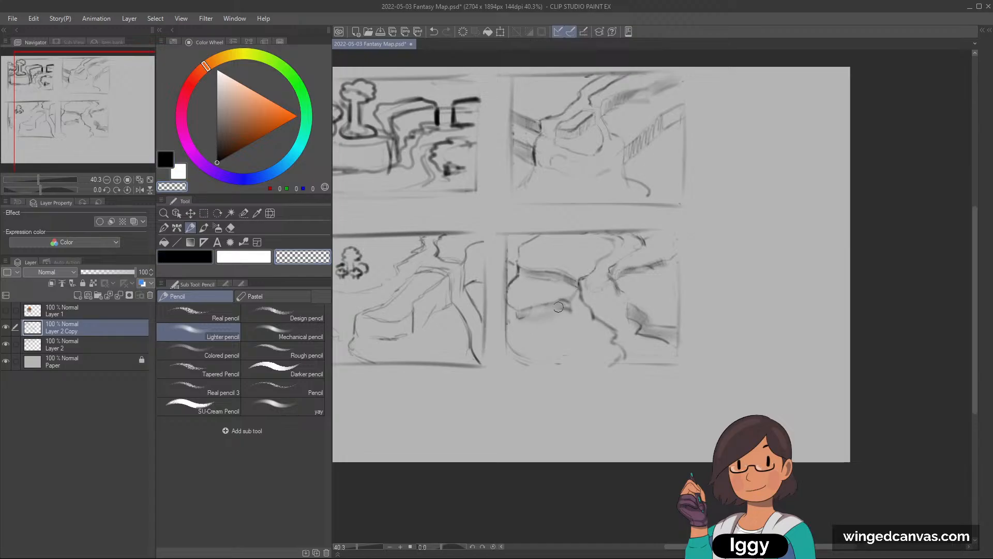
{"action": "key", "text": "c"}
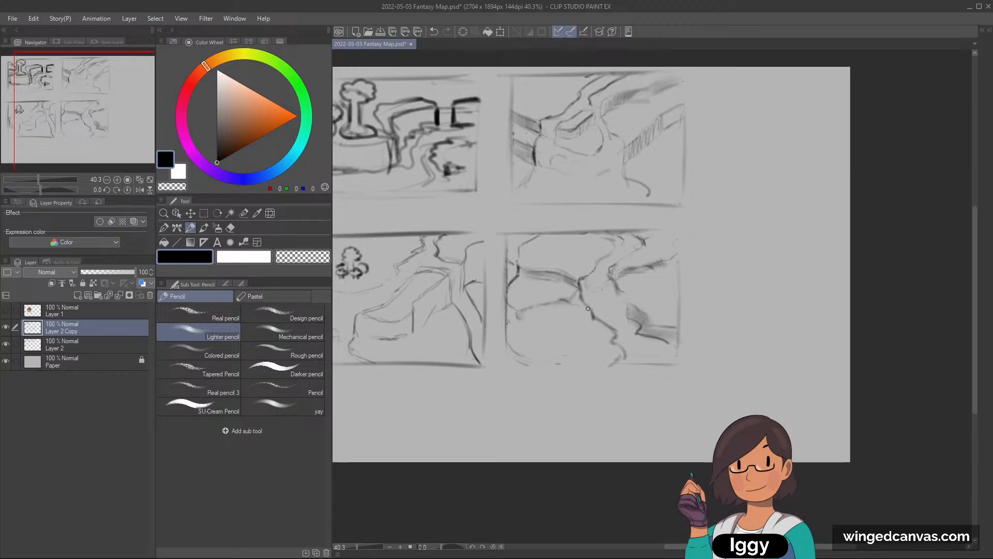
{"action": "mouse_move", "coordinate": [525, 315]}
{"action": "left_mouse_down"}
{"action": "mouse_move", "coordinate": [591, 317]}
{"action": "mouse_move", "coordinate": [521, 317]}
{"action": "mouse_move", "coordinate": [596, 316]}
{"action": "mouse_move", "coordinate": [501, 318]}
{"action": "mouse_move", "coordinate": [574, 309]}
{"action": "mouse_move", "coordinate": [519, 316]}
{"action": "left_mouse_up"}
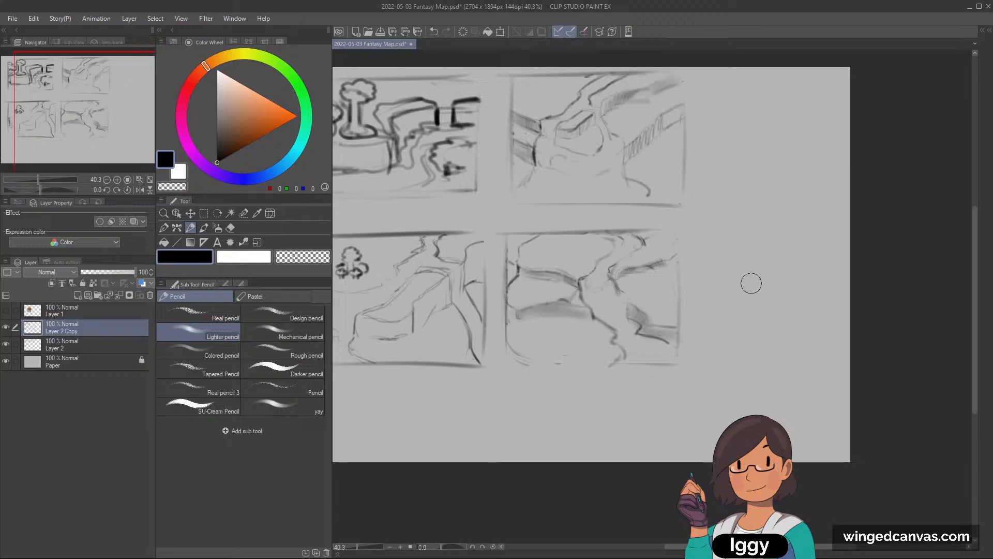
- Clean up the gray band's left end with a smaller brush and darken the arched line above it
{"action": "key", "text": "c"}
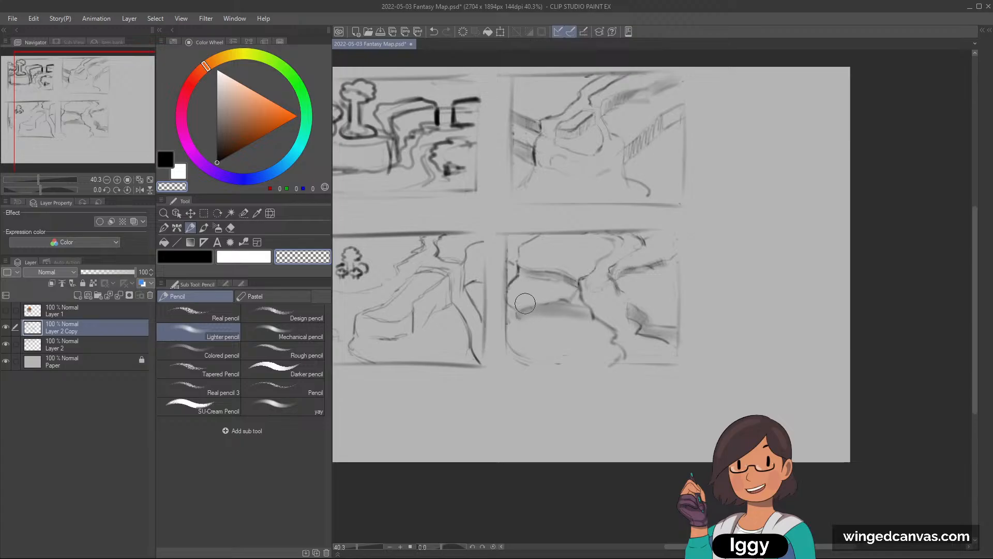
{"action": "key", "text": "["}
{"action": "key", "text": "["}
{"action": "key", "text": "["}
{"action": "key", "text": "["}
{"action": "key", "text": "["}
{"action": "key", "text": "["}
{"action": "key", "text": "["}
{"action": "key", "text": "c"}
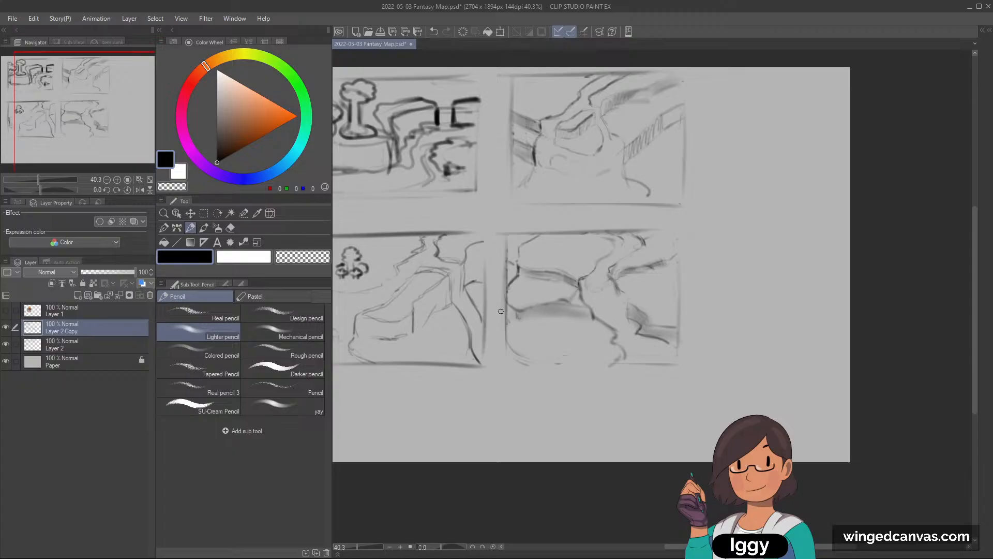
- Erase the lines at the central junction and redraw the path's left edge running farther down through the middle
{"action": "left_click", "coordinate": [150, 180]}
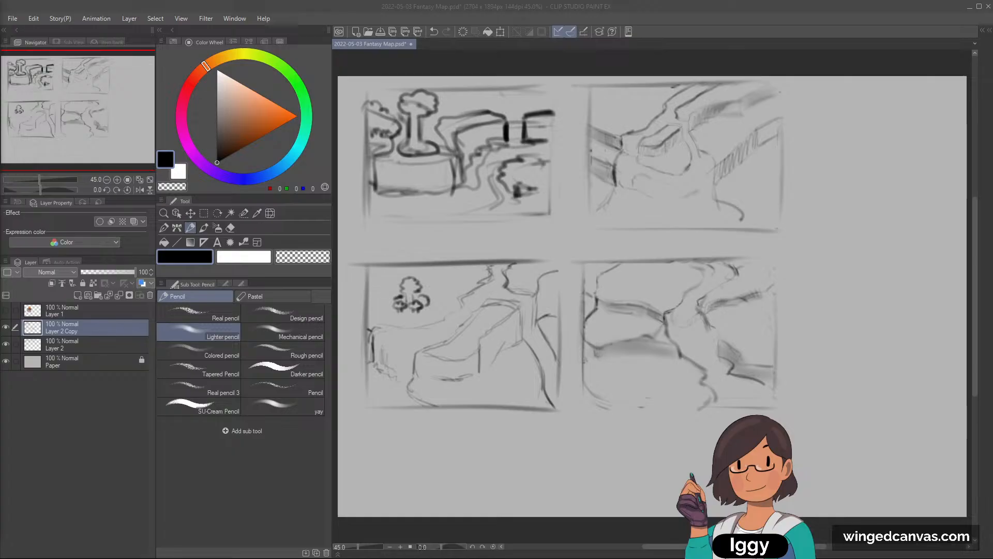
{"action": "left_click_drag", "start_coordinate": [87, 113], "coordinate": [129, 130]}
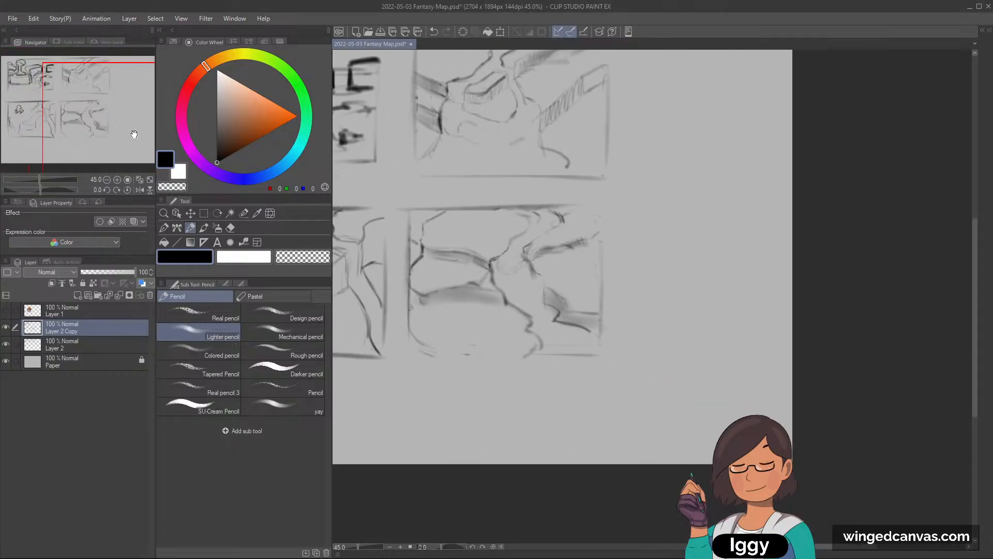
{"action": "scroll", "coordinate": [595, 214], "scroll_direction": "down", "scroll_amount": 3}
{"action": "scroll", "coordinate": [567, 236], "scroll_direction": "up", "scroll_amount": 4}
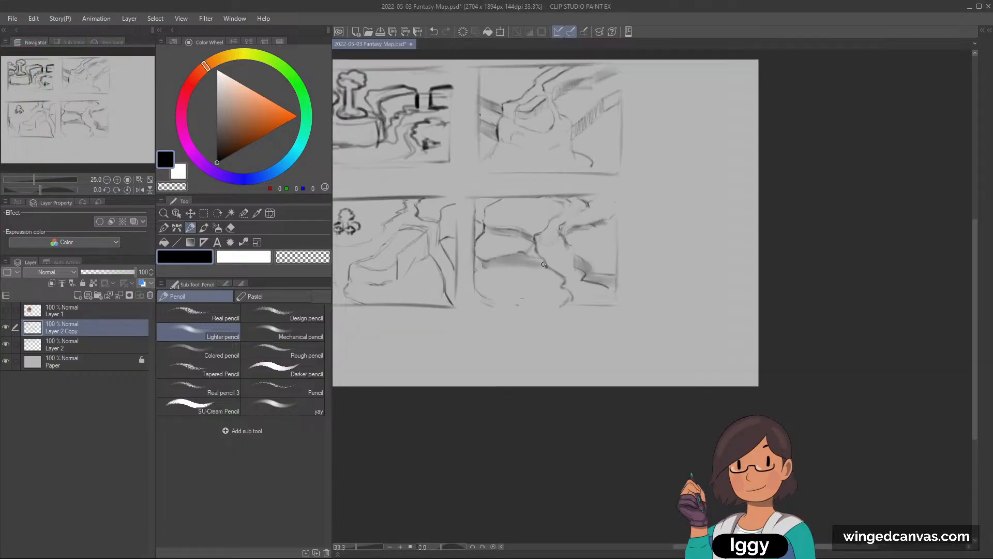
{"action": "key", "text": "c"}
{"action": "mouse_move", "coordinate": [517, 229]}
{"action": "left_mouse_down"}
{"action": "mouse_move", "coordinate": [509, 259]}
{"action": "mouse_move", "coordinate": [520, 225]}
{"action": "mouse_move", "coordinate": [548, 207]}
{"action": "mouse_move", "coordinate": [525, 221]}
{"action": "mouse_move", "coordinate": [531, 269]}
{"action": "left_mouse_up"}
{"action": "key", "text": "c"}
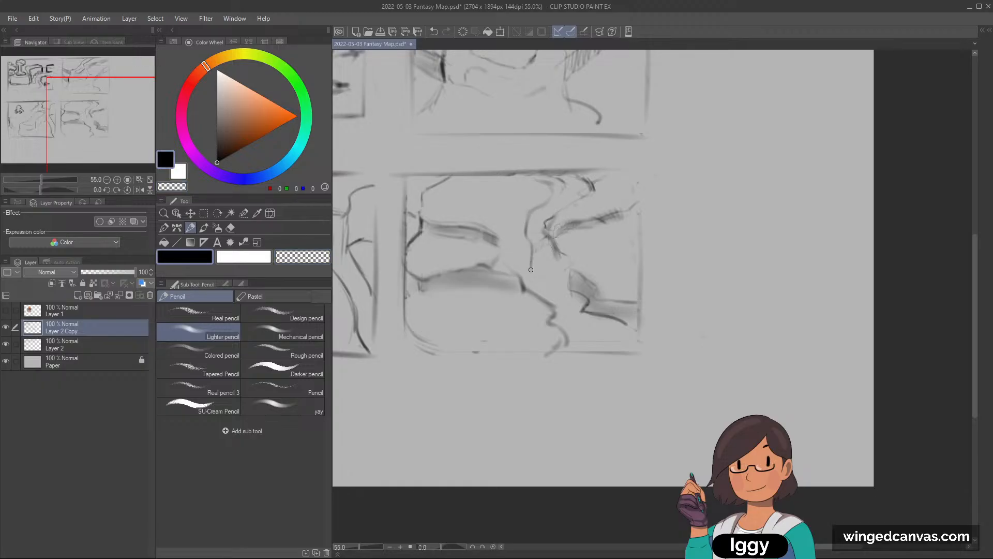
- Erase the line joining the lower-left band to the frame and sketch the band's lower edge, undoing the unwanted stroke
{"action": "key", "text": "c"}
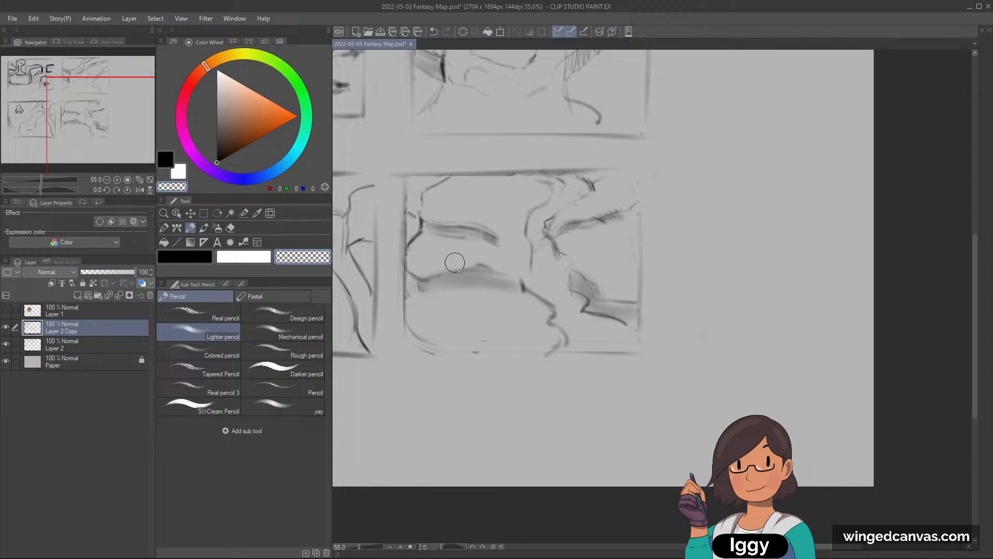
{"action": "key", "text": "c"}
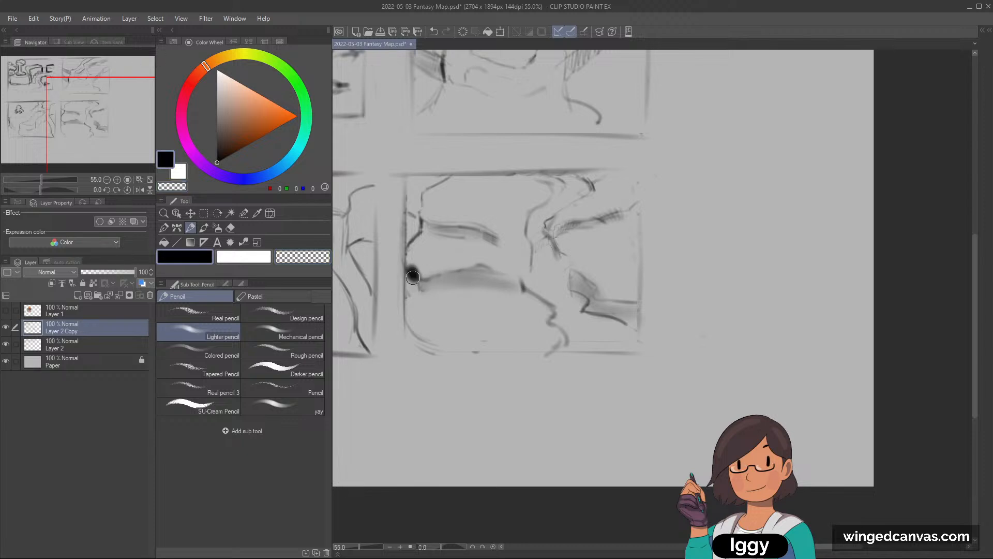
{"action": "key", "text": "c"}
{"action": "key", "text": "c"}
{"action": "mouse_move", "coordinate": [420, 277]}
{"action": "left_mouse_down"}
{"action": "mouse_move", "coordinate": [397, 303]}
{"action": "mouse_move", "coordinate": [452, 286]}
{"action": "mouse_move", "coordinate": [412, 295]}
{"action": "mouse_move", "coordinate": [519, 295]}
{"action": "left_mouse_up"}
{"action": "key", "text": "ctrl+z"}
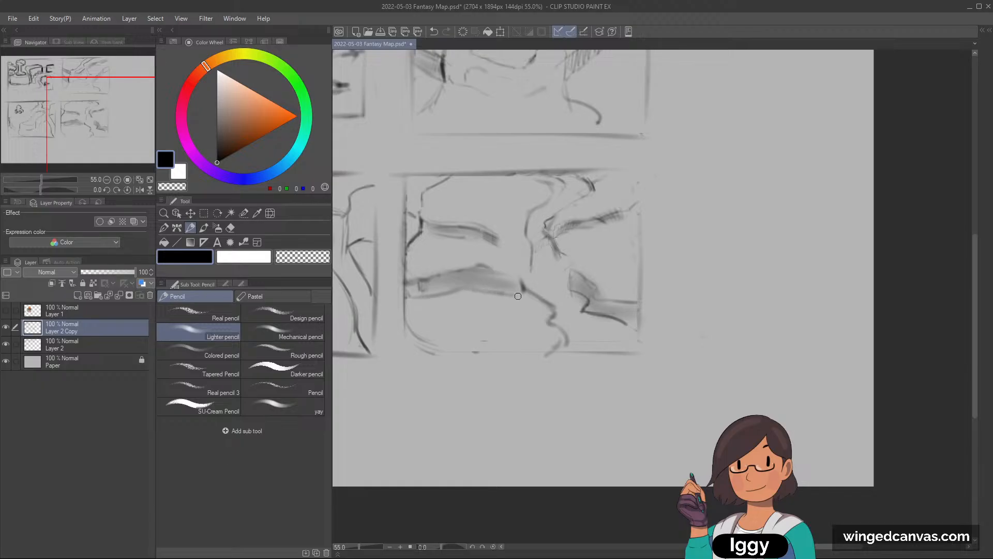
- Darken the lower-left band's upper edge and erase its left end so the band stops short of the frame
{"action": "left_click_drag", "start_coordinate": [471, 270], "coordinate": [521, 281]}
{"action": "mouse_move", "coordinate": [450, 275]}
{"action": "left_mouse_down"}
{"action": "mouse_move", "coordinate": [520, 281]}
{"action": "mouse_move", "coordinate": [482, 256]}
{"action": "mouse_move", "coordinate": [466, 259]}
{"action": "mouse_move", "coordinate": [501, 264]}
{"action": "mouse_move", "coordinate": [437, 267]}
{"action": "mouse_move", "coordinate": [416, 257]}
{"action": "mouse_move", "coordinate": [414, 300]}
{"action": "left_mouse_up"}
{"action": "key", "text": "c"}
{"action": "left_click_drag", "start_coordinate": [412, 266], "coordinate": [410, 293]}
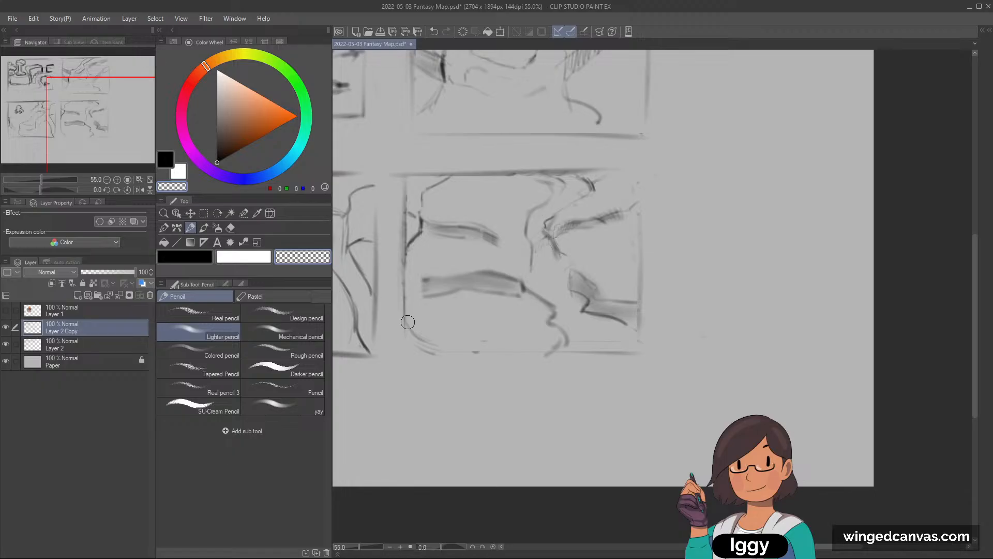
- Extend the upper-left arm's line across to the central path
{"action": "key", "text": "c"}
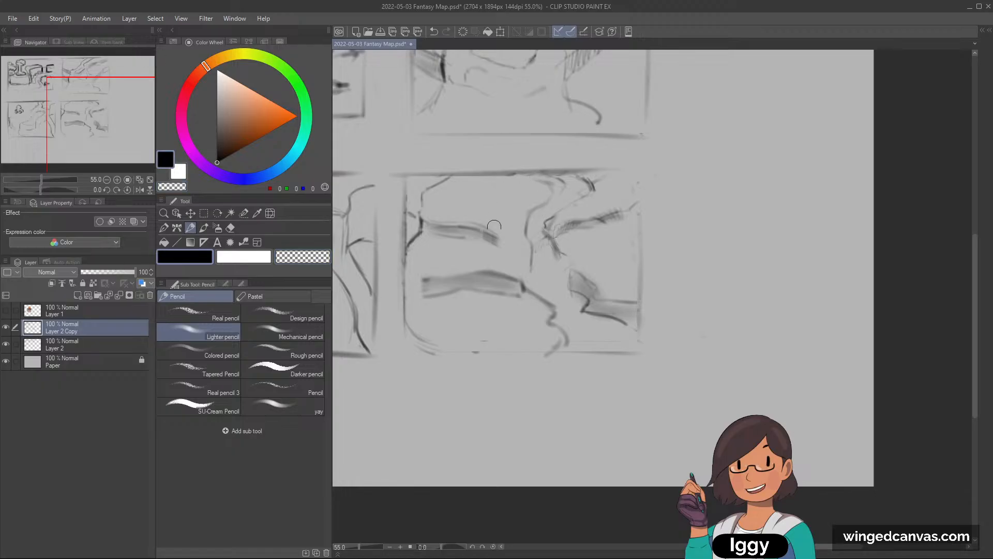
{"action": "left_click_drag", "start_coordinate": [495, 236], "coordinate": [539, 240]}
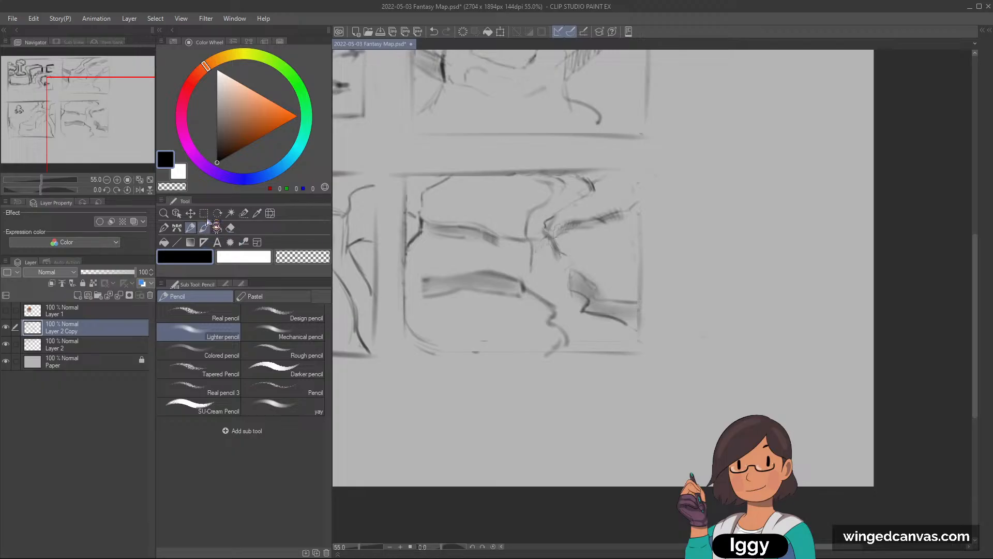
- Scale down the fourth thumbnail's cliffs, bands and path inside its frame and clear the selection
{"action": "key", "text": "m"}
{"action": "left_click_drag", "start_coordinate": [407, 180], "coordinate": [638, 351]}
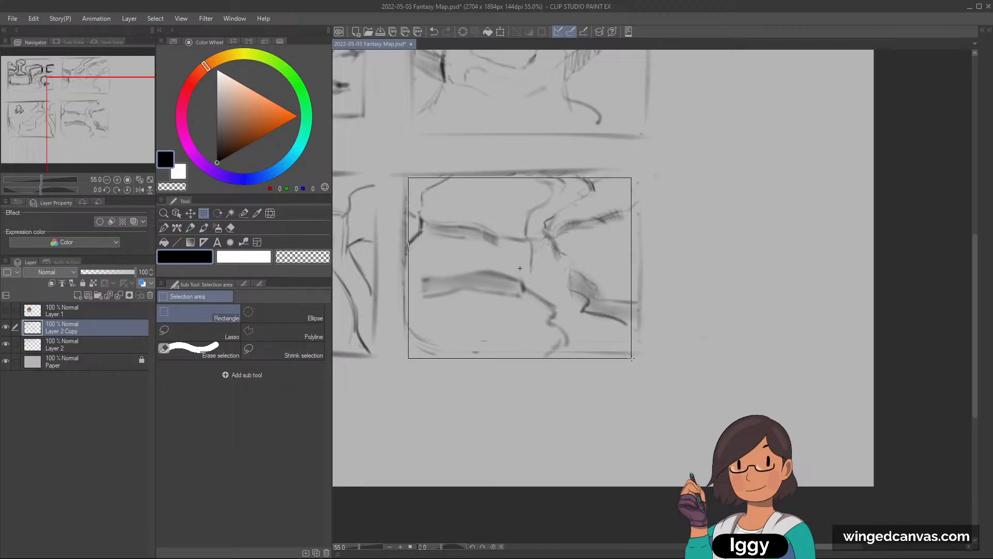
{"action": "key", "text": "ctrl+t"}
{"action": "mouse_move", "coordinate": [627, 186]}
{"action": "left_mouse_down"}
{"action": "mouse_move", "coordinate": [583, 226]}
{"action": "mouse_move", "coordinate": [600, 223]}
{"action": "left_mouse_up"}
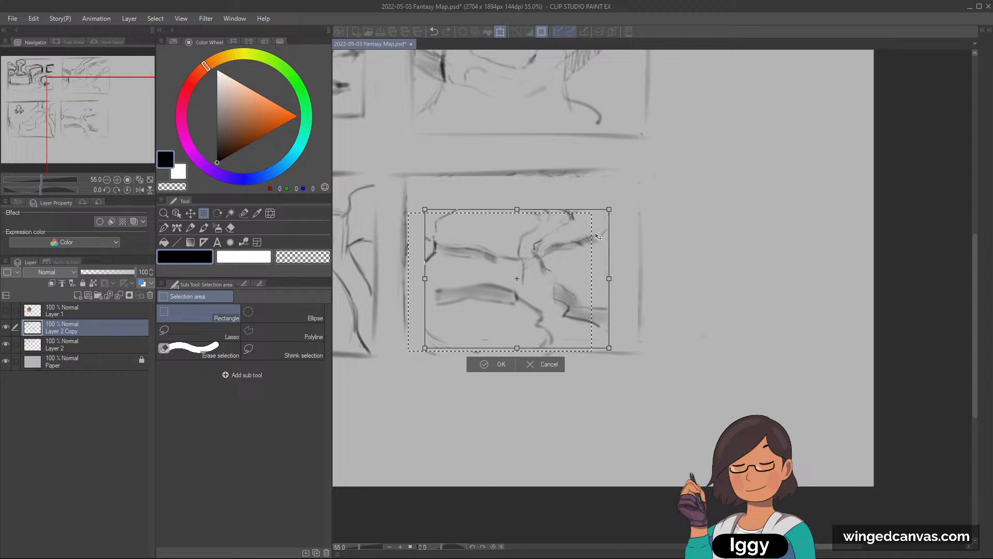
{"action": "left_click", "coordinate": [486, 367]}
{"action": "left_click", "coordinate": [427, 364]}
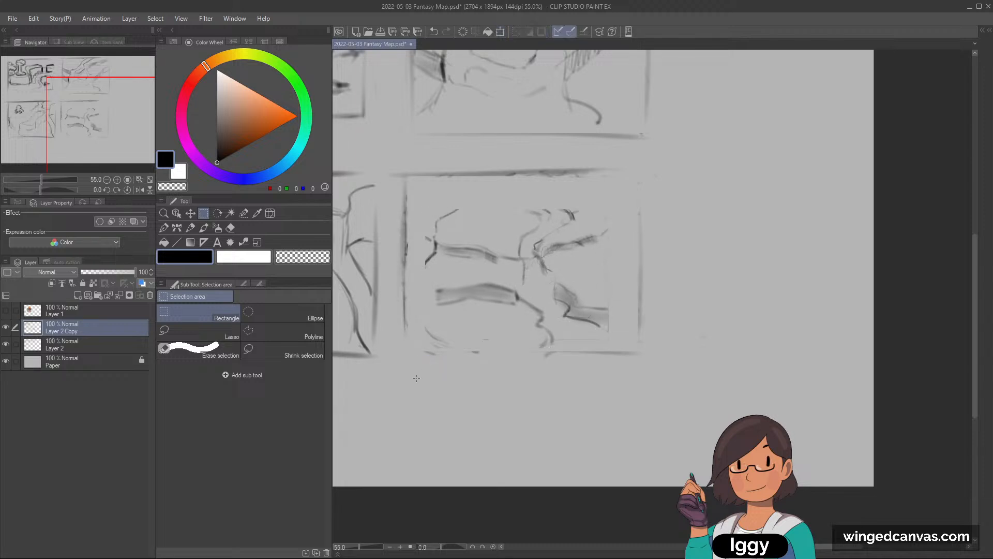
{"action": "key", "text": "p"}
{"action": "left_click_drag", "start_coordinate": [470, 190], "coordinate": [468, 227]}
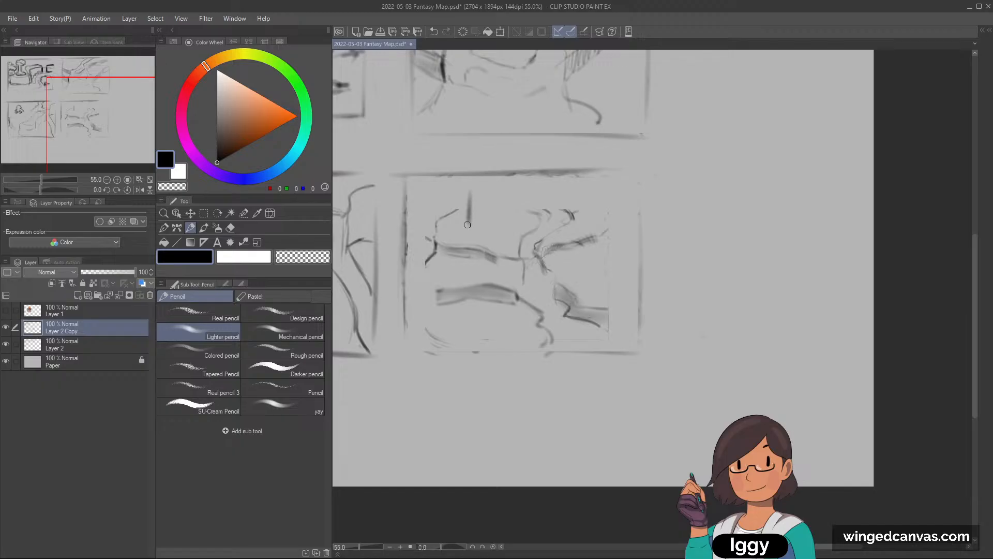
{"action": "left_click_drag", "start_coordinate": [494, 190], "coordinate": [493, 228]}
{"action": "key", "text": "ctrl+z"}
{"action": "key", "text": "ctrl+z"}
{"action": "left_click_drag", "start_coordinate": [475, 199], "coordinate": [472, 232]}
{"action": "key", "text": "ctrl+z"}
{"action": "mouse_move", "coordinate": [474, 200]}
{"action": "left_mouse_down"}
{"action": "mouse_move", "coordinate": [471, 236]}
{"action": "mouse_move", "coordinate": [494, 226]}
{"action": "left_mouse_up"}
{"action": "key", "text": "ctrl+z"}
{"action": "key", "text": "ctrl+z"}
- Shrink the fourth thumbnail's landscape further to leave more empty space around it, and clear the selection
{"action": "key", "text": "m"}
{"action": "mouse_move", "coordinate": [410, 186]}
{"action": "left_mouse_down"}
{"action": "mouse_move", "coordinate": [626, 349]}
{"action": "mouse_move", "coordinate": [588, 324]}
{"action": "mouse_move", "coordinate": [596, 336]}
{"action": "left_mouse_up"}
{"action": "key", "text": "ctrl+t"}
{"action": "left_click", "coordinate": [497, 357]}
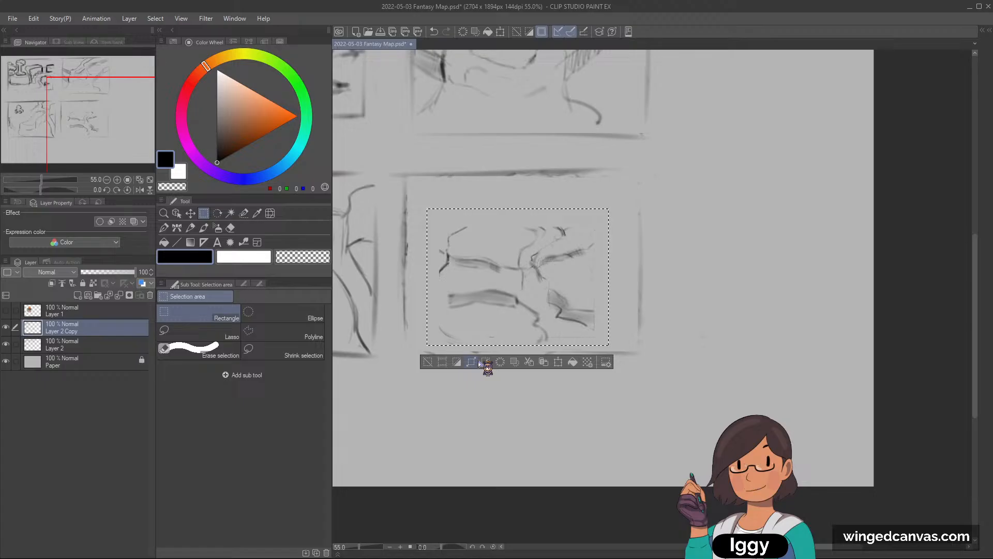
{"action": "left_click", "coordinate": [429, 362]}
- Sketch a curving tree trunk rising above the upper-left cliff, with rounded foliage at its top, undoing the unwanted strokes
{"action": "left_click", "coordinate": [190, 227]}
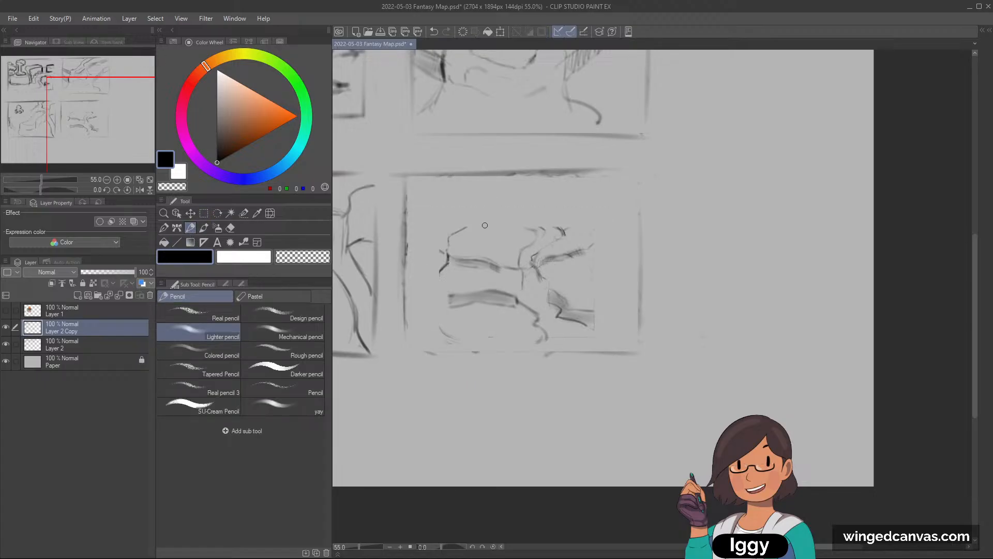
{"action": "mouse_move", "coordinate": [478, 211]}
{"action": "left_mouse_down"}
{"action": "mouse_move", "coordinate": [477, 236]}
{"action": "mouse_move", "coordinate": [499, 235]}
{"action": "mouse_move", "coordinate": [479, 235]}
{"action": "mouse_move", "coordinate": [480, 217]}
{"action": "mouse_move", "coordinate": [461, 198]}
{"action": "left_mouse_up"}
{"action": "key", "text": "ctrl+z"}
{"action": "key", "text": "ctrl+z"}
{"action": "key", "text": "ctrl+z"}
{"action": "key", "text": "ctrl+z"}
{"action": "key", "text": "ctrl+z"}
{"action": "mouse_move", "coordinate": [468, 194]}
{"action": "left_mouse_down"}
{"action": "mouse_move", "coordinate": [510, 221]}
{"action": "mouse_move", "coordinate": [512, 237]}
{"action": "mouse_move", "coordinate": [482, 215]}
{"action": "mouse_move", "coordinate": [491, 235]}
{"action": "left_mouse_up"}
{"action": "key", "text": "ctrl+z"}
{"action": "key", "text": "ctrl+z"}
{"action": "mouse_move", "coordinate": [470, 176]}
{"action": "left_mouse_down"}
{"action": "mouse_move", "coordinate": [482, 194]}
{"action": "mouse_move", "coordinate": [458, 192]}
{"action": "left_mouse_up"}
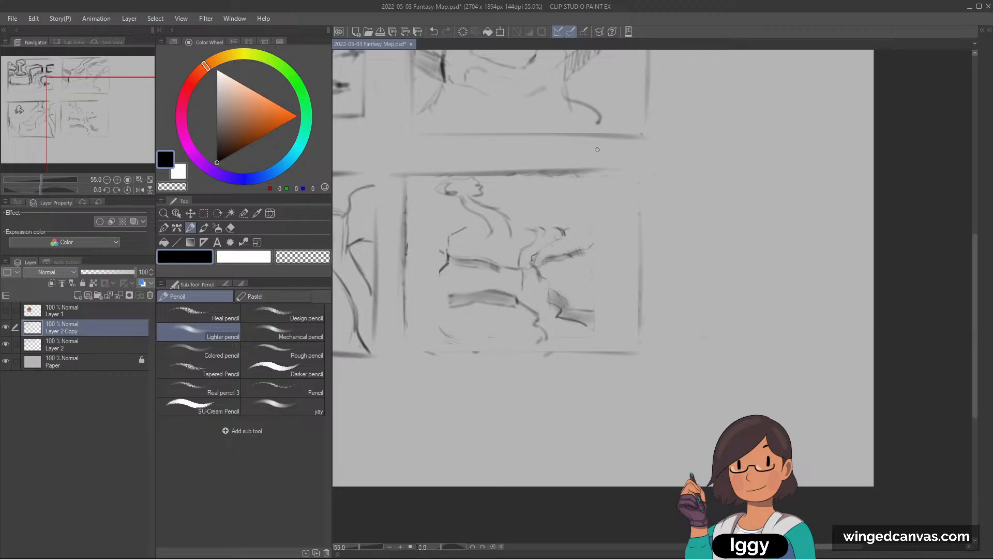
- Scale the tree and landscape down slightly within the fourth thumbnail's frame and clear the selection
{"action": "key", "text": "m"}
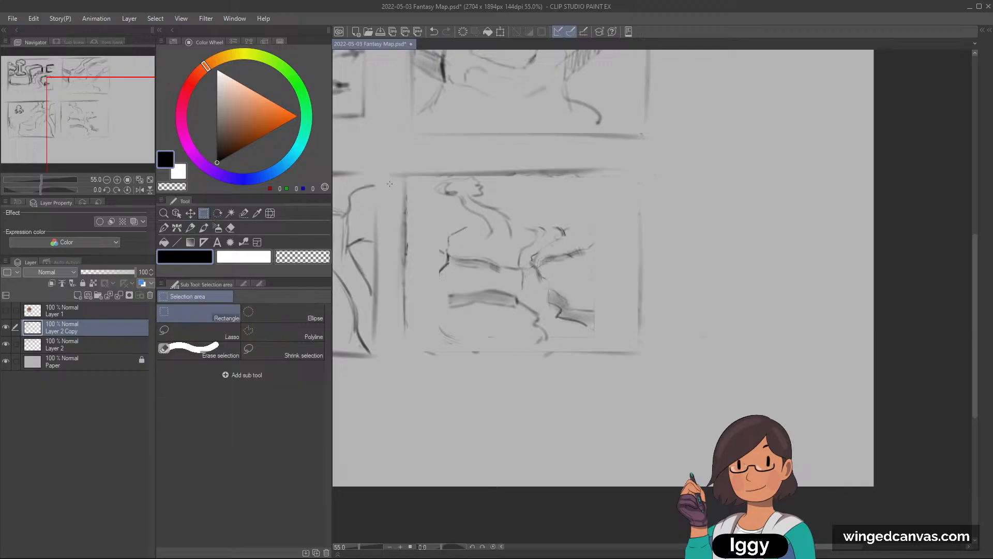
{"action": "mouse_move", "coordinate": [409, 176]}
{"action": "left_mouse_down"}
{"action": "mouse_move", "coordinate": [605, 321]}
{"action": "mouse_move", "coordinate": [624, 346]}
{"action": "mouse_move", "coordinate": [609, 335]}
{"action": "left_mouse_up"}
{"action": "key", "text": "ctrl+t"}
{"action": "left_click_drag", "start_coordinate": [549, 290], "coordinate": [556, 299]}
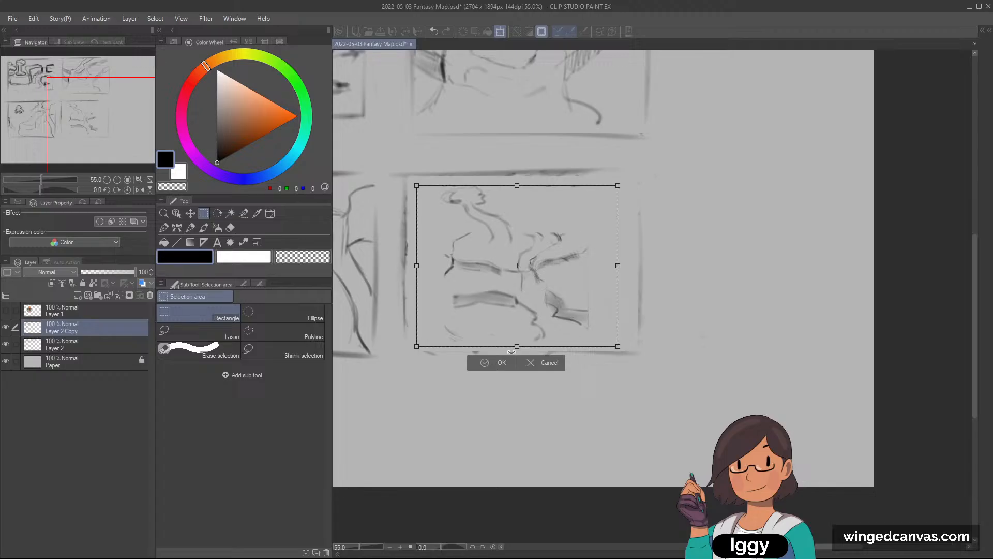
{"action": "left_click", "coordinate": [486, 367]}
{"action": "left_click", "coordinate": [427, 362]}
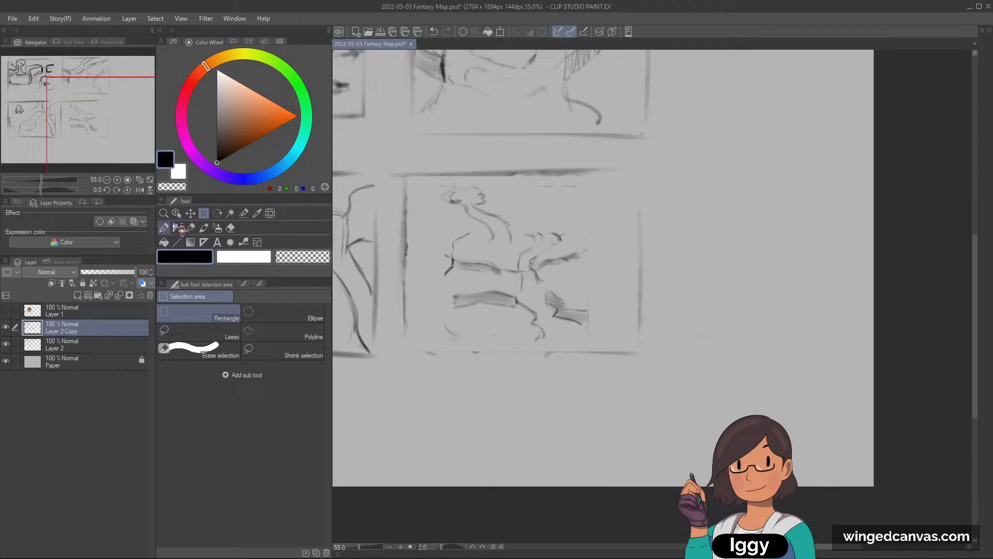
- Sketch foliage clumps on both sides of the trunk, a larger canopy outline and a small hatched round shape at the treetop
{"action": "left_click", "coordinate": [190, 227]}
{"action": "key", "text": "ctrl+z"}
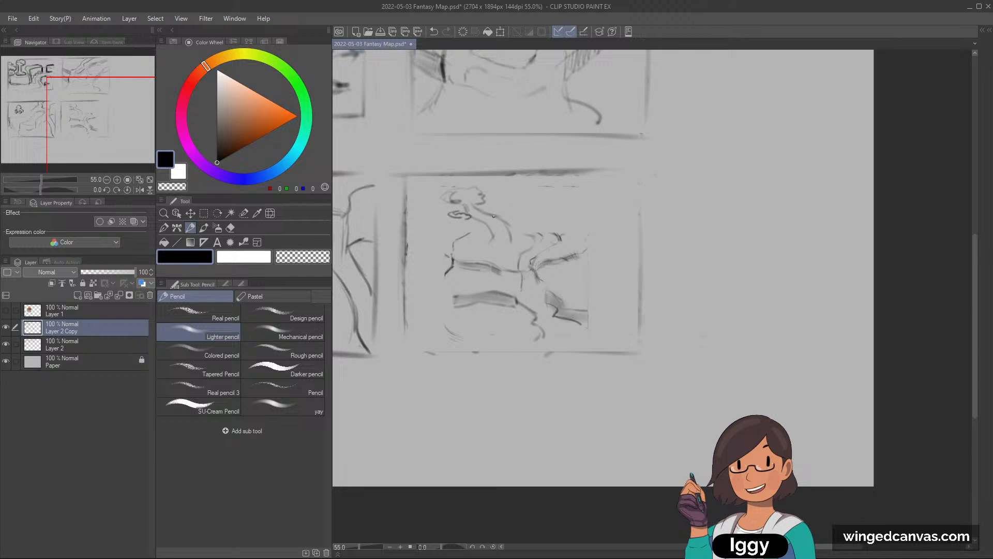
{"action": "left_click_drag", "start_coordinate": [488, 215], "coordinate": [509, 217]}
{"action": "mouse_move", "coordinate": [472, 184]}
{"action": "left_mouse_down"}
{"action": "mouse_move", "coordinate": [503, 192]}
{"action": "mouse_move", "coordinate": [480, 205]}
{"action": "mouse_move", "coordinate": [442, 184]}
{"action": "left_mouse_up"}
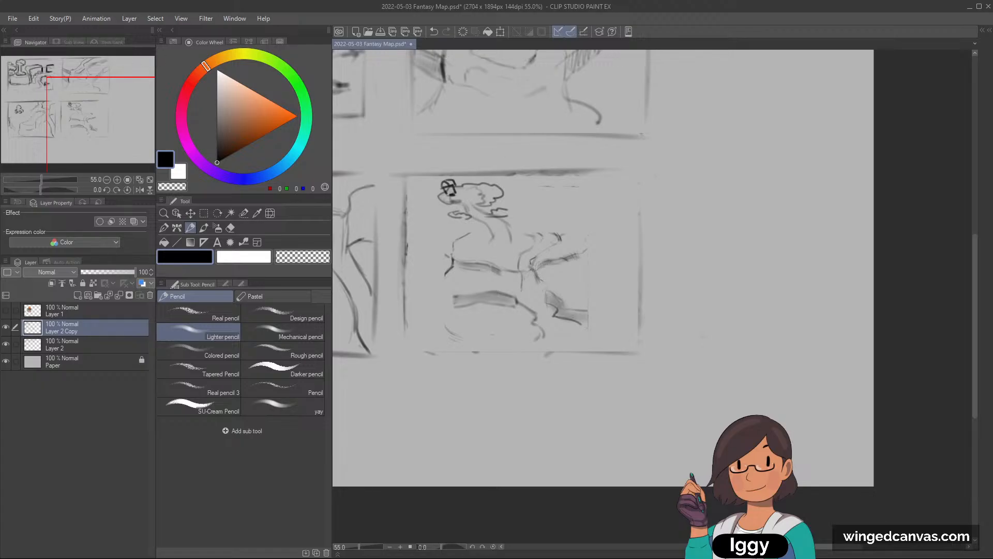
- Erase the tree's side clumps and rework the lower trunk with a broader base
{"action": "key", "text": "c"}
{"action": "left_click_drag", "start_coordinate": [483, 196], "coordinate": [490, 235]}
{"action": "key", "text": "c"}
{"action": "key", "text": "ctrl+z"}
{"action": "mouse_move", "coordinate": [491, 236]}
{"action": "left_mouse_down"}
{"action": "mouse_move", "coordinate": [516, 233]}
{"action": "mouse_move", "coordinate": [474, 212]}
{"action": "mouse_move", "coordinate": [492, 223]}
{"action": "left_mouse_up"}
{"action": "key", "text": "c"}
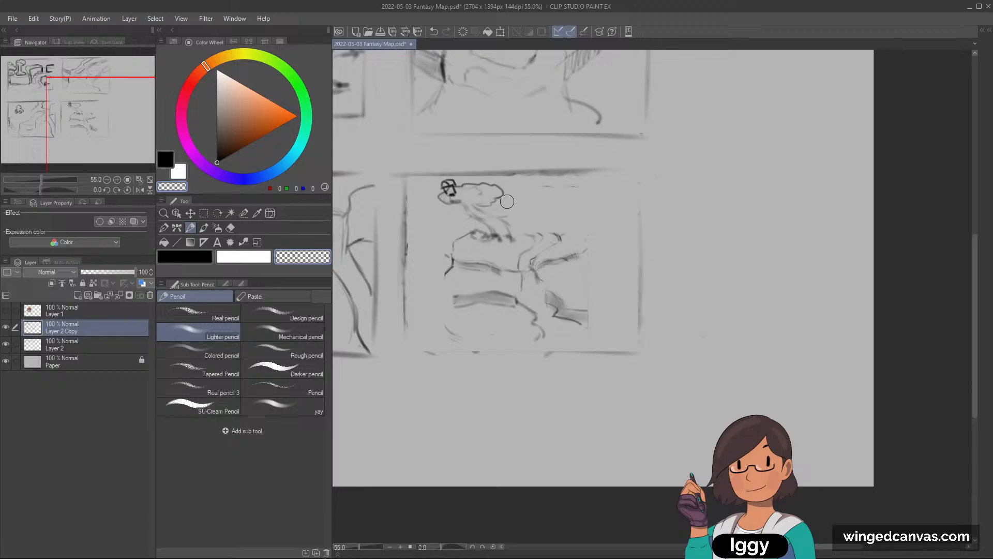
- Redraw the trunk's branches, add a small side clump and sketch a cluster of bushes around the tree's base
{"action": "key", "text": "c"}
{"action": "mouse_move", "coordinate": [483, 223]}
{"action": "left_mouse_down"}
{"action": "mouse_move", "coordinate": [462, 218]}
{"action": "mouse_move", "coordinate": [467, 204]}
{"action": "left_mouse_up"}
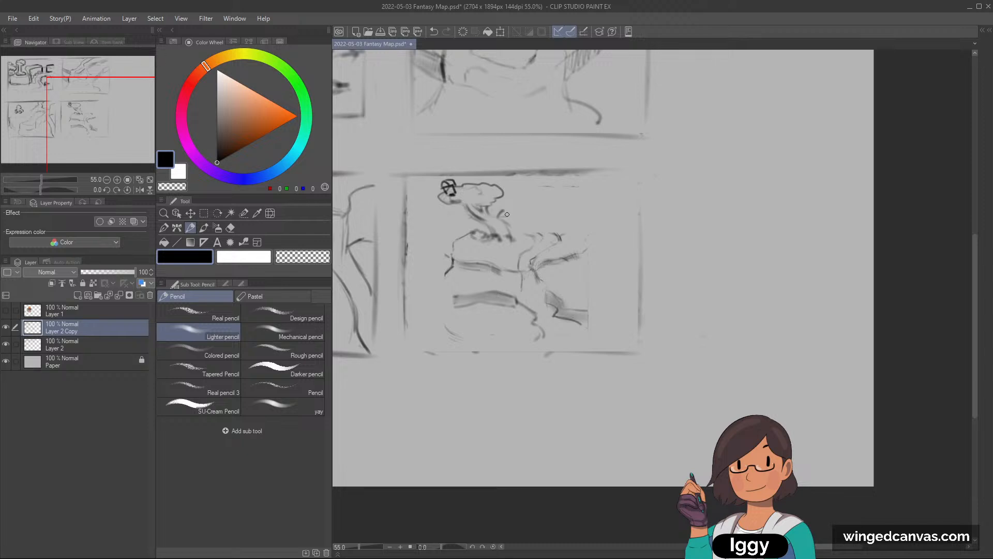
{"action": "left_click_drag", "start_coordinate": [505, 212], "coordinate": [501, 221]}
{"action": "left_click_drag", "start_coordinate": [465, 244], "coordinate": [505, 254]}
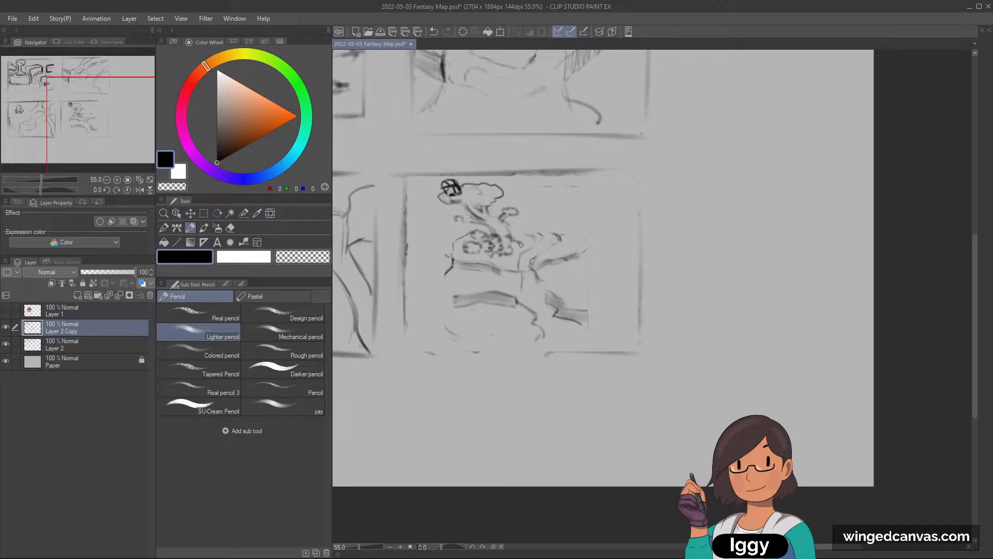
- Clean up the left edge of the bushes and add long foliage clumps on both sides of the canopy
{"action": "key", "text": "c"}
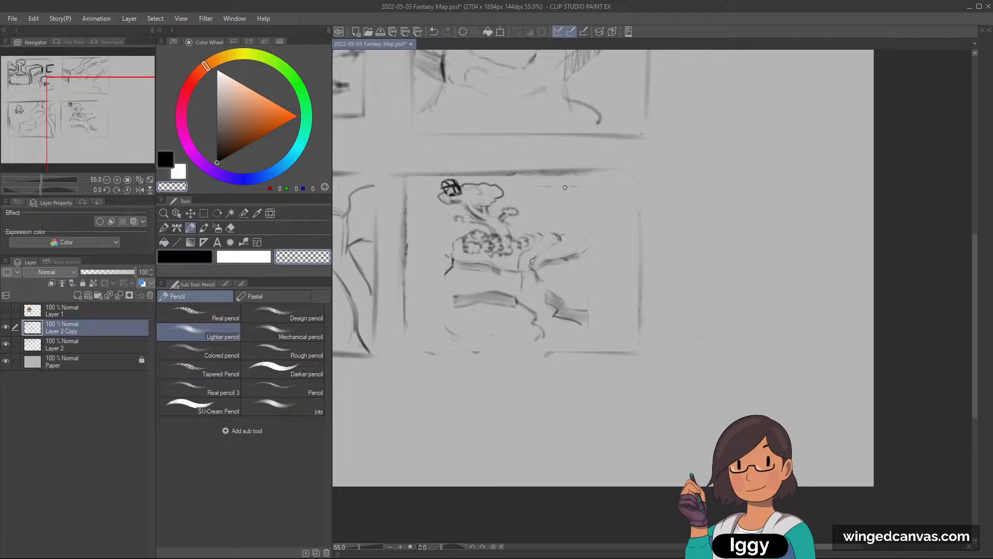
{"action": "left_click_drag", "start_coordinate": [455, 244], "coordinate": [465, 237]}
{"action": "key", "text": "c"}
{"action": "left_click_drag", "start_coordinate": [435, 211], "coordinate": [449, 213]}
{"action": "left_click_drag", "start_coordinate": [515, 205], "coordinate": [538, 198]}
{"action": "key", "text": "ctrl+z"}
{"action": "key", "text": "ctrl+z"}
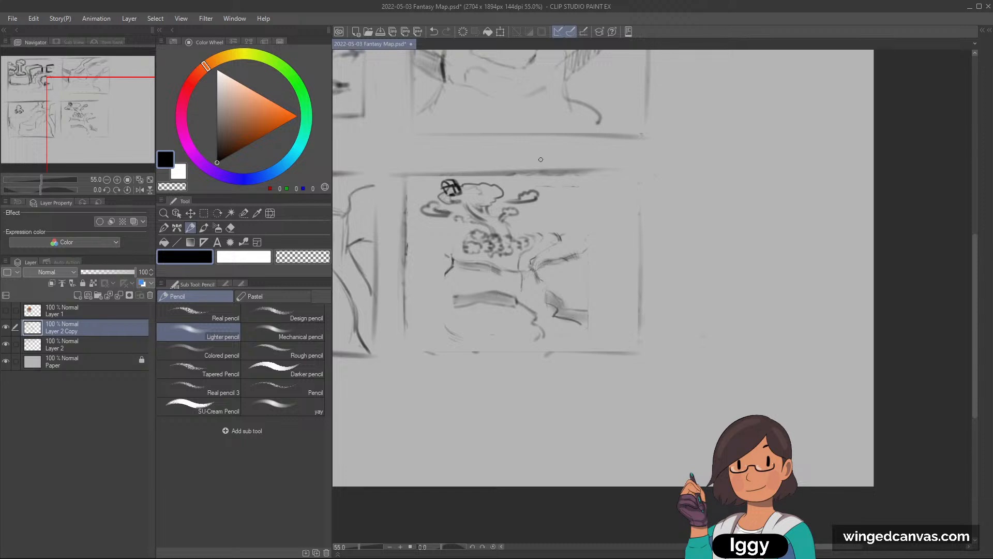
- Erase the upper-left cliff's old end and extend its shaded band across to the frame's left edge
{"action": "key", "text": "c"}
{"action": "mouse_move", "coordinate": [438, 276]}
{"action": "left_mouse_down"}
{"action": "mouse_move", "coordinate": [419, 252]}
{"action": "mouse_move", "coordinate": [433, 250]}
{"action": "mouse_move", "coordinate": [407, 252]}
{"action": "mouse_move", "coordinate": [451, 259]}
{"action": "mouse_move", "coordinate": [418, 258]}
{"action": "mouse_move", "coordinate": [412, 251]}
{"action": "mouse_move", "coordinate": [439, 252]}
{"action": "mouse_move", "coordinate": [411, 249]}
{"action": "mouse_move", "coordinate": [448, 257]}
{"action": "mouse_move", "coordinate": [405, 257]}
{"action": "mouse_move", "coordinate": [519, 277]}
{"action": "mouse_move", "coordinate": [499, 270]}
{"action": "left_mouse_up"}
{"action": "key", "text": "c"}
{"action": "key", "text": "ctrl+z"}
{"action": "key", "text": "ctrl+z"}
{"action": "left_click_drag", "start_coordinate": [438, 251], "coordinate": [464, 271]}
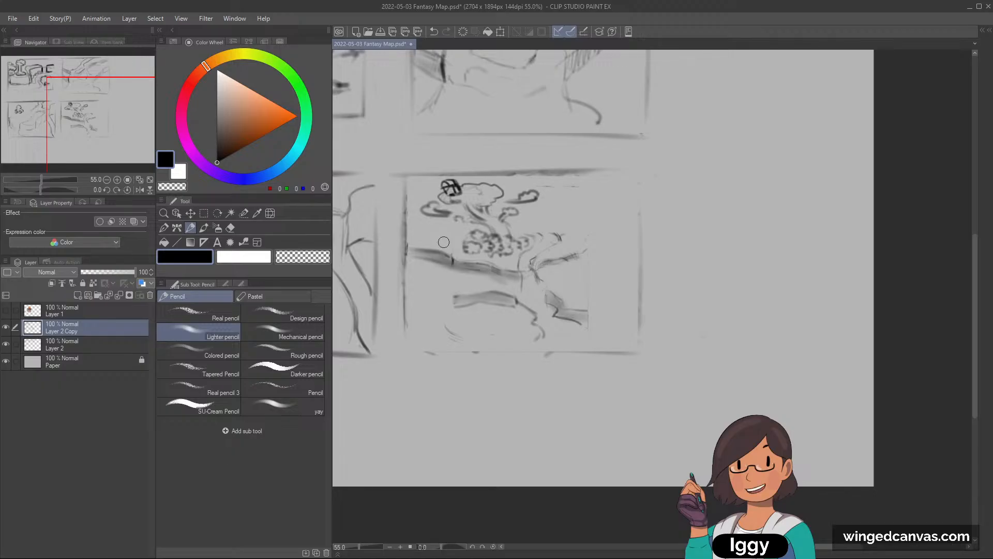
- Rework the curved line beside the bushes and extend the right-hand cliff band out to the frame
{"action": "key", "text": "c"}
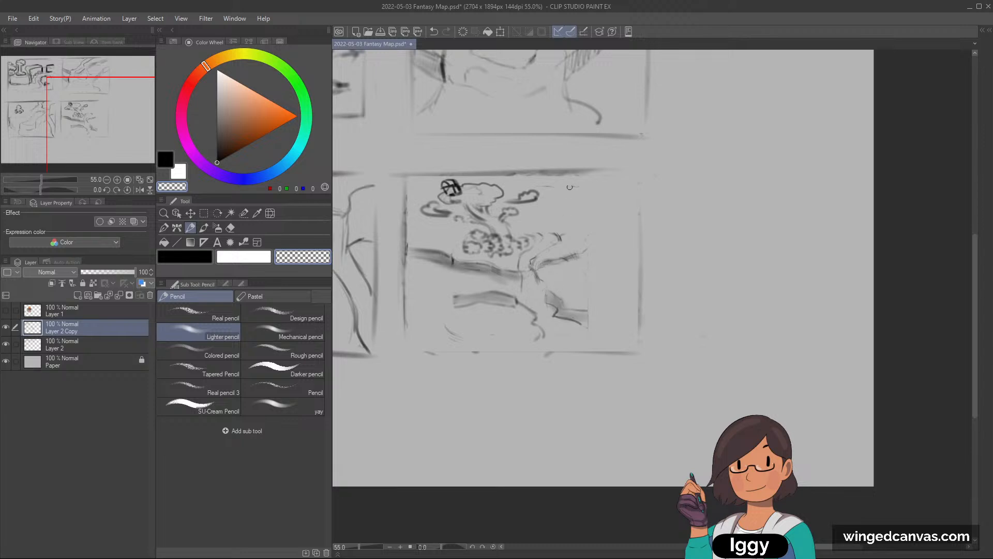
{"action": "key", "text": "c"}
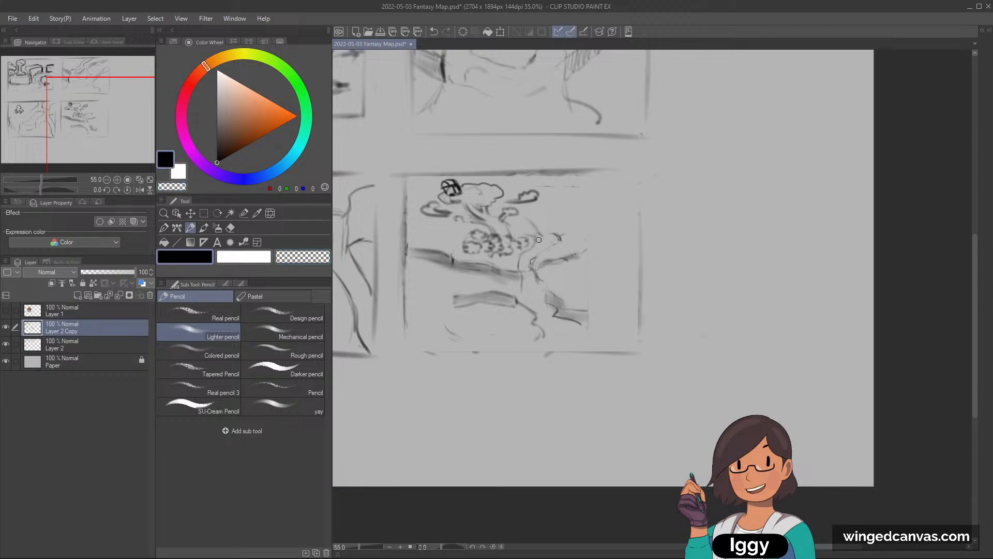
{"action": "key", "text": "c"}
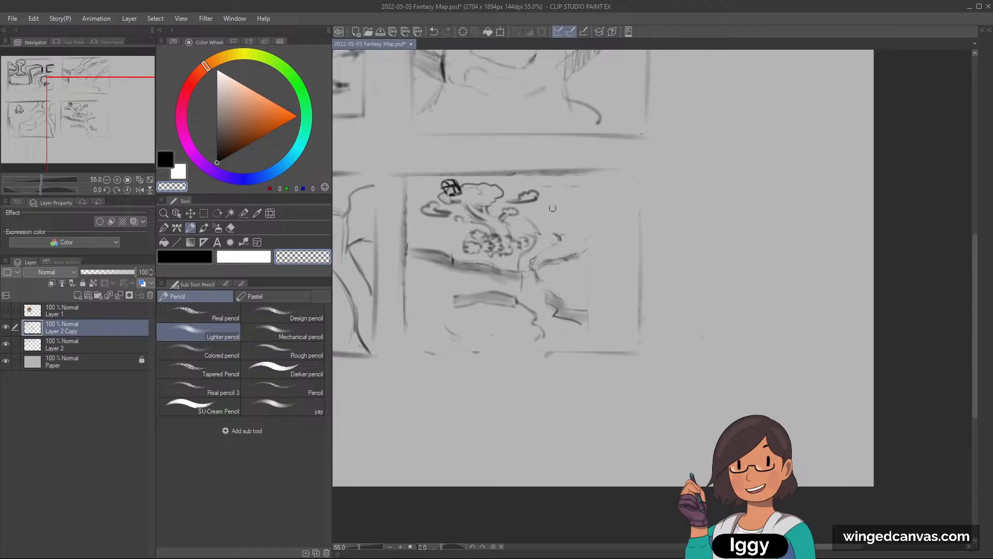
{"action": "key", "text": "c"}
{"action": "key", "text": "c"}
{"action": "key", "text": "c"}
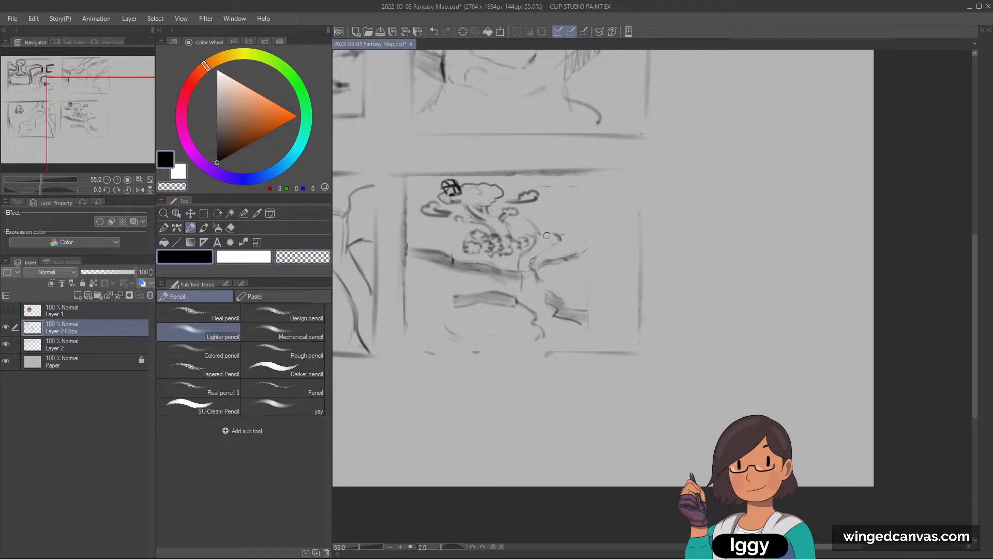
{"action": "key", "text": "c"}
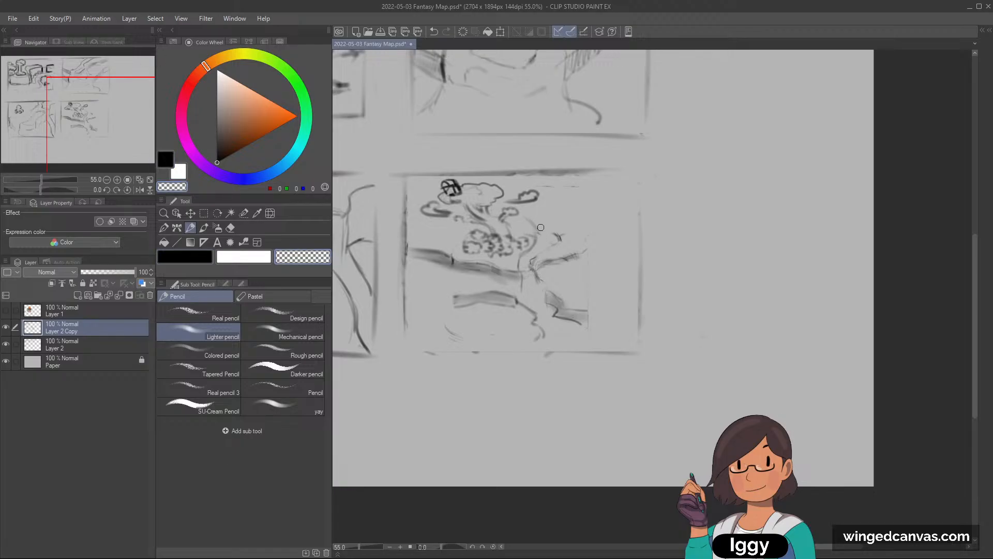
{"action": "key", "text": "c"}
{"action": "mouse_move", "coordinate": [538, 270]}
{"action": "left_mouse_down"}
{"action": "mouse_move", "coordinate": [582, 258]}
{"action": "mouse_move", "coordinate": [546, 260]}
{"action": "mouse_move", "coordinate": [600, 245]}
{"action": "mouse_move", "coordinate": [635, 243]}
{"action": "left_mouse_up"}
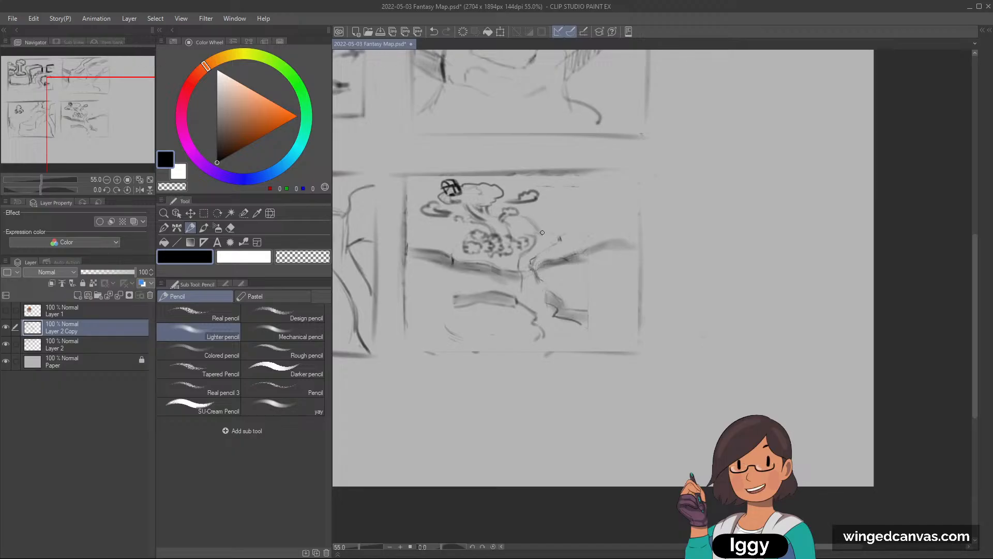
- Erase the leftover path lines above the central junction and redraw the line rising from it
{"action": "key", "text": "c"}
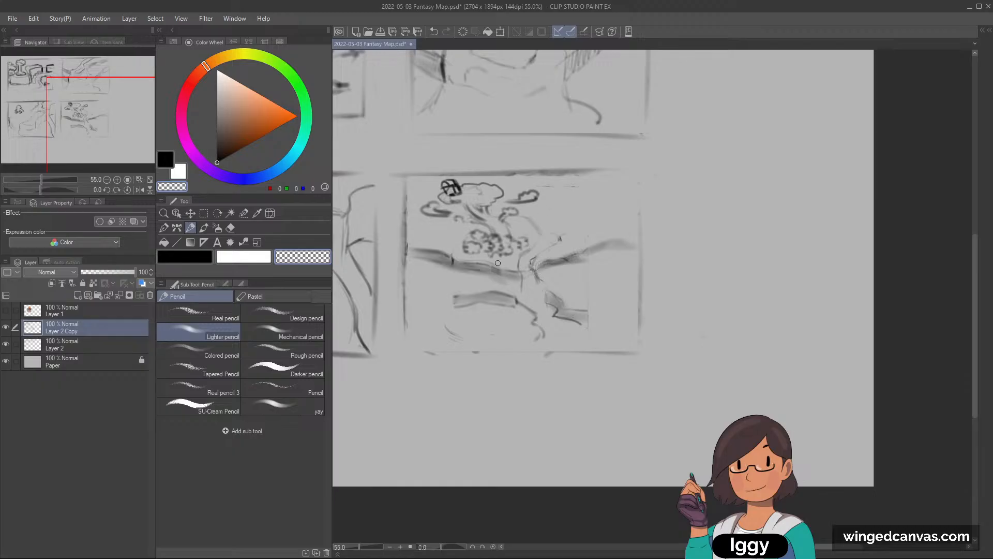
{"action": "key", "text": "c"}
{"action": "key", "text": "c"}
{"action": "left_click_drag", "start_coordinate": [538, 255], "coordinate": [550, 245]}
{"action": "key", "text": "c"}
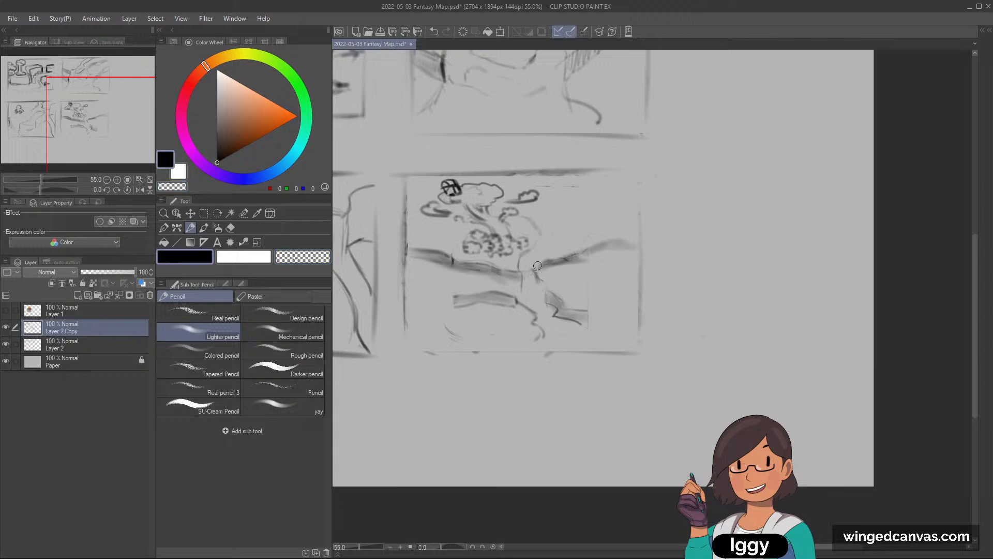
{"action": "key", "text": "ctrl+z"}
{"action": "left_click_drag", "start_coordinate": [533, 271], "coordinate": [557, 244]}
- Sketch light contour lines curving around the tree on the left and down to the central junction on the right
{"action": "left_click_drag", "start_coordinate": [536, 207], "coordinate": [593, 215]}
{"action": "key", "text": "ctrl+z"}
{"action": "left_click_drag", "start_coordinate": [440, 220], "coordinate": [417, 239]}
{"action": "key", "text": "ctrl+z"}
{"action": "key", "text": "ctrl+z"}
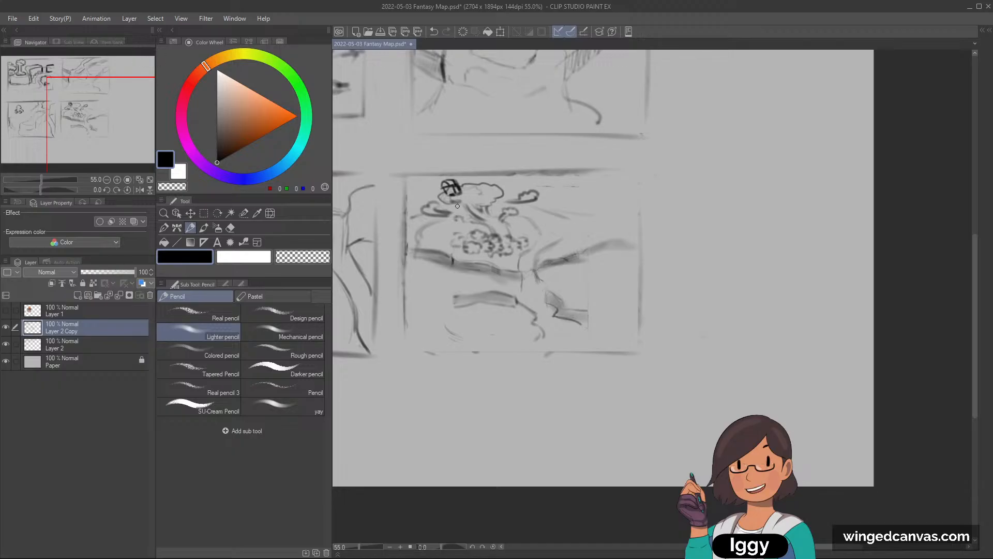
{"action": "left_click_drag", "start_coordinate": [412, 248], "coordinate": [413, 257]}
{"action": "mouse_move", "coordinate": [535, 258]}
{"action": "left_mouse_down"}
{"action": "mouse_move", "coordinate": [573, 237]}
{"action": "mouse_move", "coordinate": [555, 248]}
{"action": "mouse_move", "coordinate": [555, 216]}
{"action": "mouse_move", "coordinate": [569, 239]}
{"action": "left_mouse_up"}
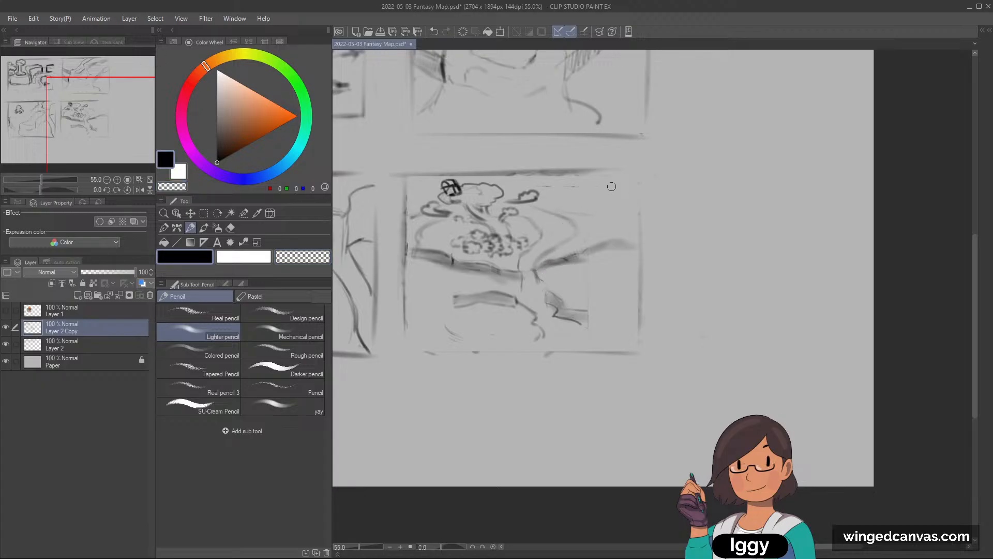
- Sketch a diagonal line running from the right-hand contour up to the frame's top edge, undoing the unwanted strokes
{"action": "left_click_drag", "start_coordinate": [541, 211], "coordinate": [640, 195]}
{"action": "key", "text": "ctrl+z"}
{"action": "left_click_drag", "start_coordinate": [575, 186], "coordinate": [602, 182]}
{"action": "key", "text": "ctrl+z"}
{"action": "left_click_drag", "start_coordinate": [600, 175], "coordinate": [555, 207]}
{"action": "left_click_drag", "start_coordinate": [618, 180], "coordinate": [633, 195]}
{"action": "key", "text": "ctrl+z"}
{"action": "left_click_drag", "start_coordinate": [563, 171], "coordinate": [642, 172]}
- Rotate the canvas view to -5.0 degrees and thin the frame's thick top line by erasing along it
{"action": "key", "text": "minus"}
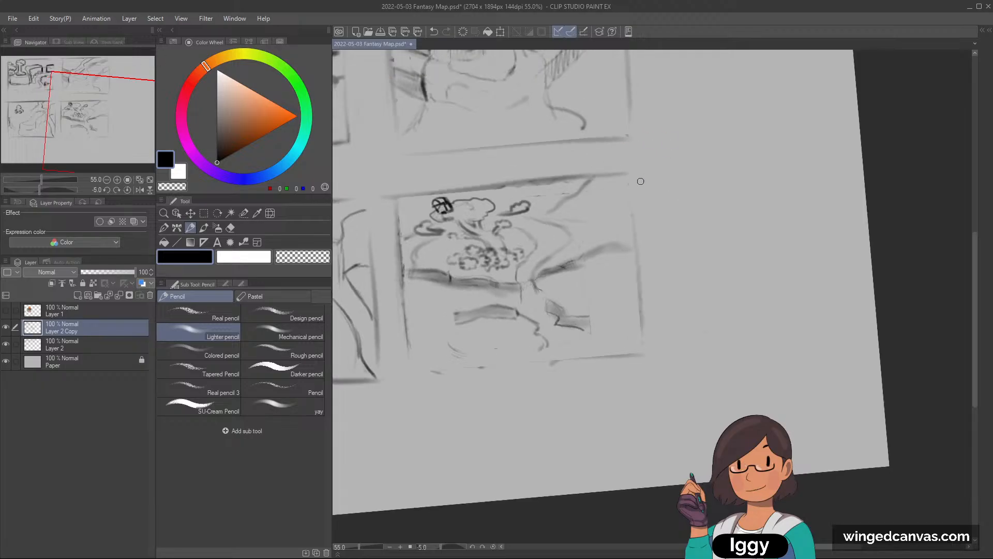
{"action": "key", "text": "c"}
{"action": "left_click_drag", "start_coordinate": [440, 191], "coordinate": [625, 175]}
{"action": "key", "text": "ctrl+z"}
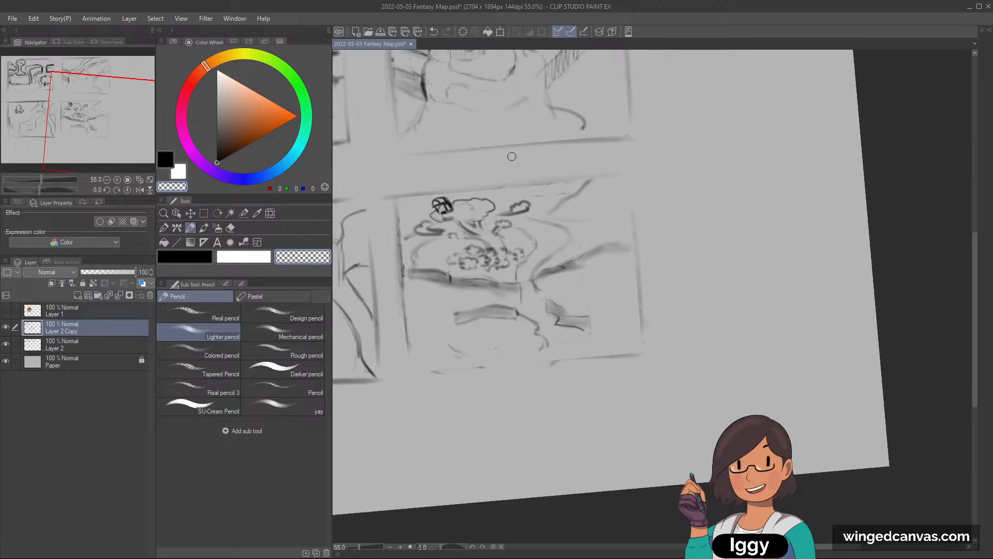
- Redraw the fourth thumbnail's left and bottom frame lines and reset the canvas rotation
{"action": "key", "text": "c"}
{"action": "mouse_move", "coordinate": [399, 199]}
{"action": "left_mouse_down"}
{"action": "mouse_move", "coordinate": [412, 367]}
{"action": "mouse_move", "coordinate": [472, 350]}
{"action": "mouse_move", "coordinate": [416, 371]}
{"action": "mouse_move", "coordinate": [405, 353]}
{"action": "mouse_move", "coordinate": [414, 366]}
{"action": "mouse_move", "coordinate": [405, 367]}
{"action": "mouse_move", "coordinate": [408, 351]}
{"action": "mouse_move", "coordinate": [413, 372]}
{"action": "mouse_move", "coordinate": [551, 362]}
{"action": "left_mouse_up"}
{"action": "key", "text": "ctrl+z"}
{"action": "key", "text": "ctrl+z"}
{"action": "key", "text": "ctrl+z"}
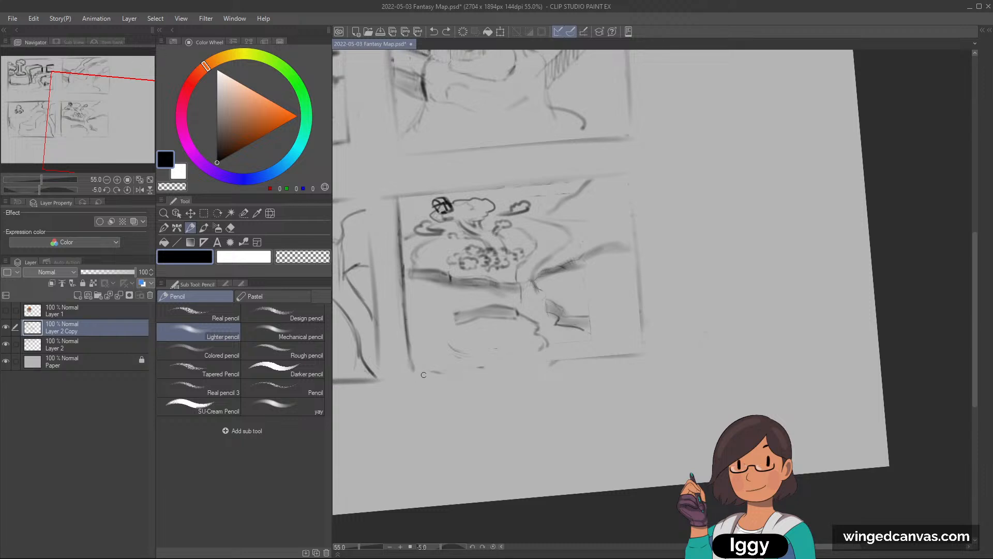
{"action": "left_click_drag", "start_coordinate": [440, 372], "coordinate": [601, 357]}
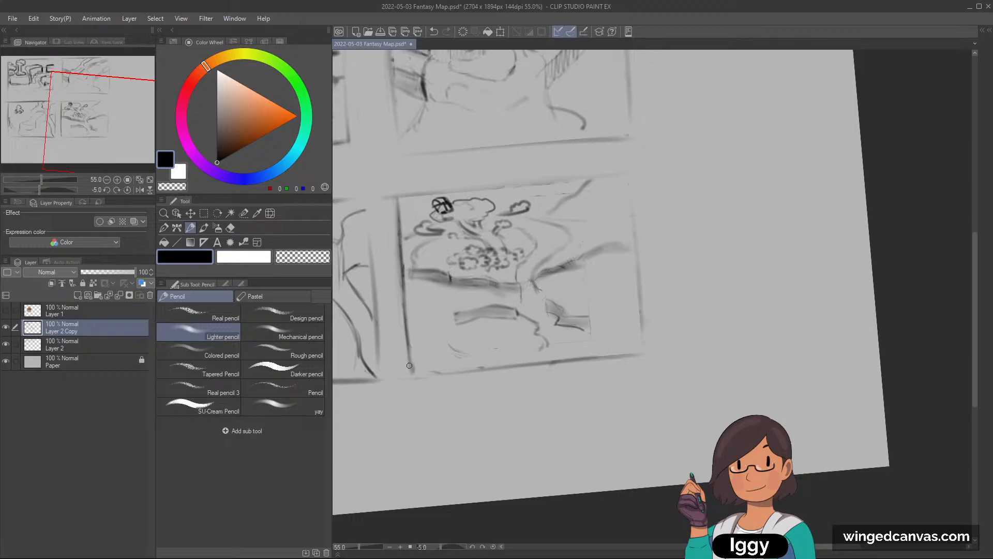
{"action": "left_click_drag", "start_coordinate": [410, 369], "coordinate": [482, 374]}
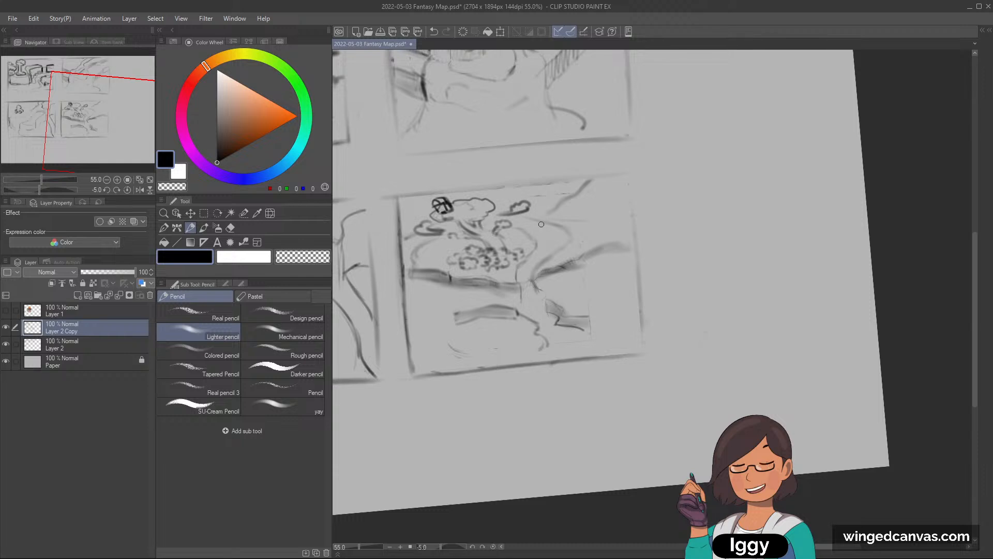
{"action": "key", "text": "asciicircum"}
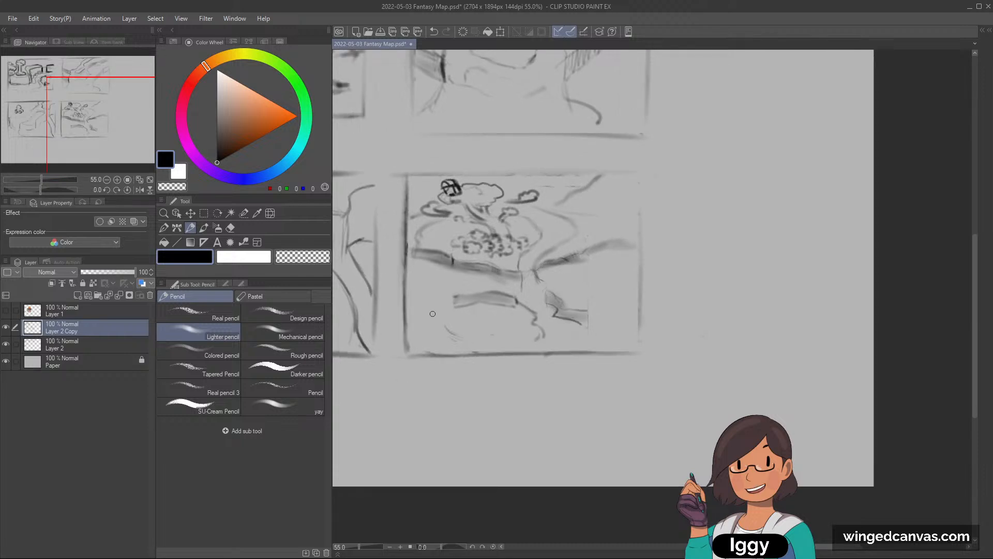
- Extend the lower-left band toward the frame's left edge and sketch a small mark outside the frame on the right
{"action": "mouse_move", "coordinate": [432, 313]}
{"action": "left_mouse_down"}
{"action": "mouse_move", "coordinate": [416, 302]}
{"action": "mouse_move", "coordinate": [490, 287]}
{"action": "mouse_move", "coordinate": [401, 304]}
{"action": "mouse_move", "coordinate": [501, 294]}
{"action": "mouse_move", "coordinate": [470, 304]}
{"action": "left_mouse_up"}
{"action": "mouse_move", "coordinate": [672, 253]}
{"action": "left_mouse_down"}
{"action": "mouse_move", "coordinate": [709, 248]}
{"action": "mouse_move", "coordinate": [678, 267]}
{"action": "left_mouse_up"}
{"action": "key", "text": "ctrl+z"}
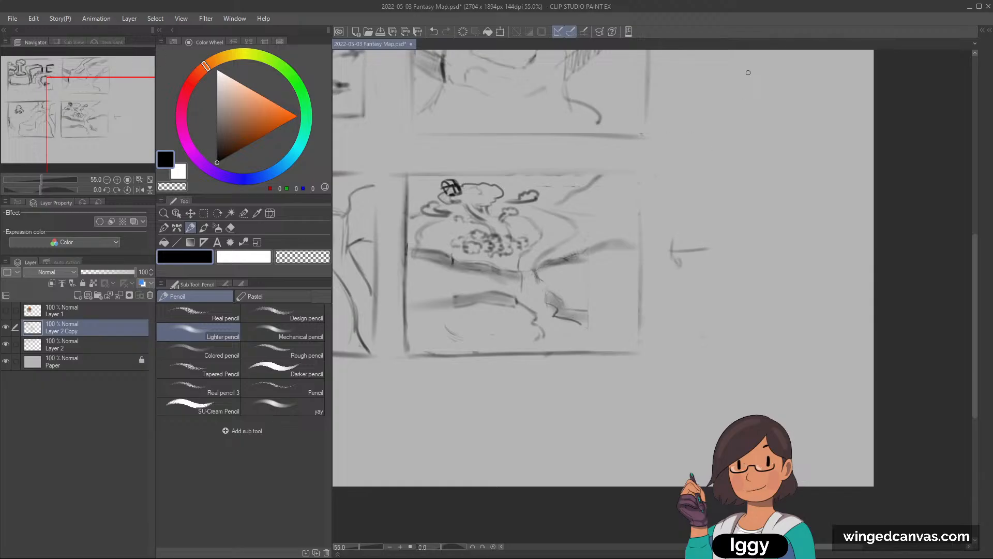
- Erase the small mark outside the fourth thumbnail's frame and redraw the frame's top and right lines
{"action": "key", "text": "c"}
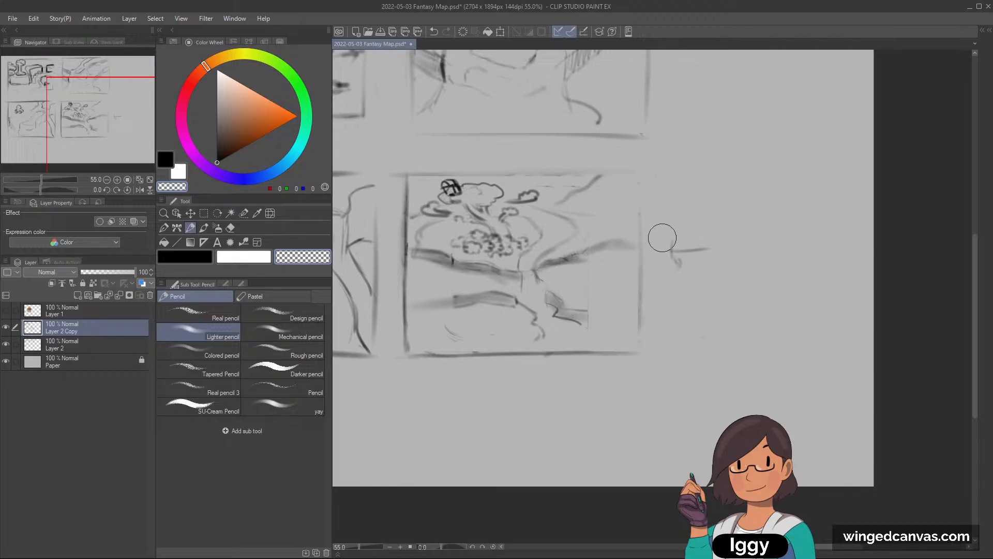
{"action": "mouse_move", "coordinate": [662, 230]}
{"action": "left_mouse_down"}
{"action": "mouse_move", "coordinate": [672, 272]}
{"action": "mouse_move", "coordinate": [702, 248]}
{"action": "left_mouse_up"}
{"action": "key", "text": "c"}
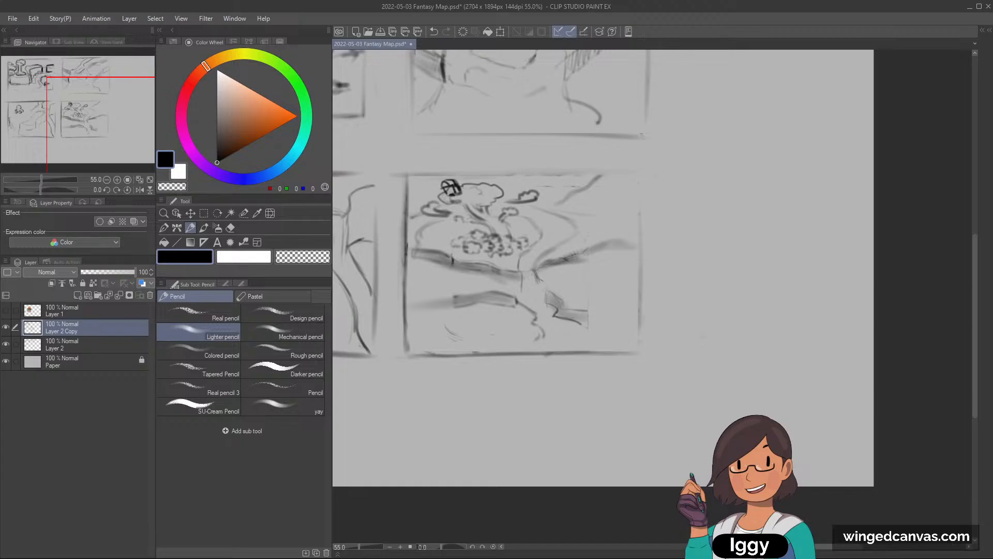
{"action": "mouse_move", "coordinate": [420, 176]}
{"action": "left_mouse_down"}
{"action": "mouse_move", "coordinate": [647, 177]}
{"action": "mouse_move", "coordinate": [640, 282]}
{"action": "left_mouse_up"}
{"action": "left_click_drag", "start_coordinate": [639, 230], "coordinate": [638, 310]}
- Refine the contours and foliage clusters of the fourth thumbnail's large tree, alternating between erasing and sketching and reworking the left cluster
{"action": "key", "text": "c"}
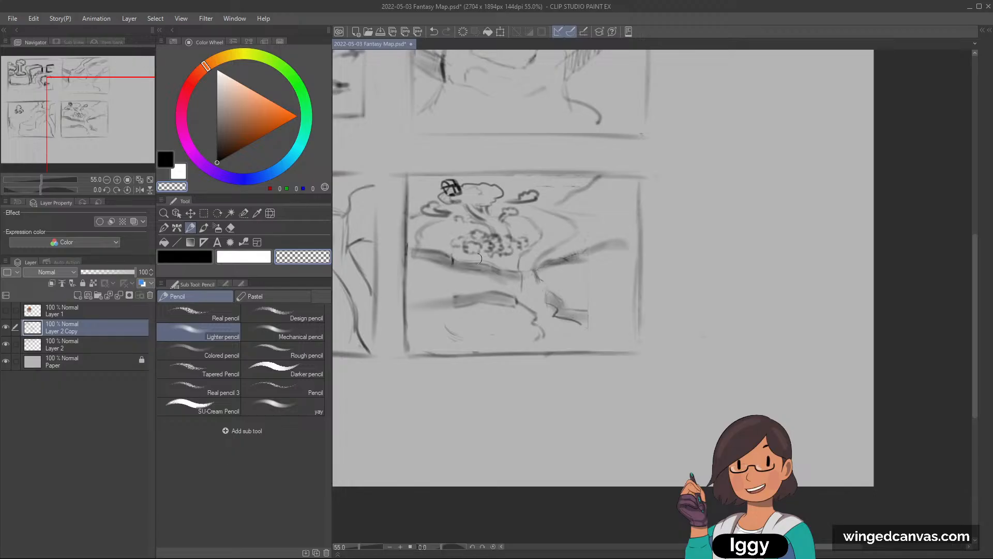
{"action": "key", "text": "c"}
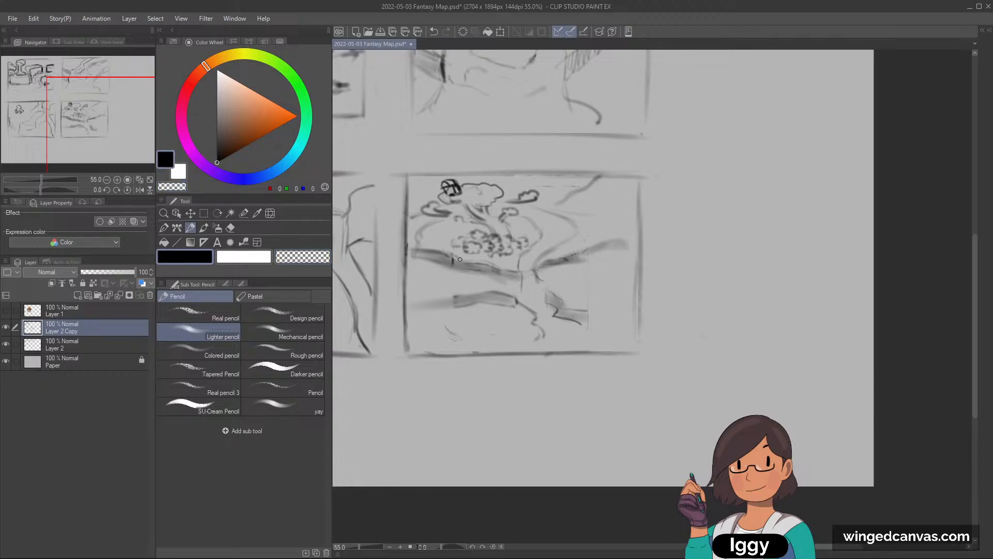
{"action": "key", "text": "ctrl+z"}
{"action": "key", "text": "c"}
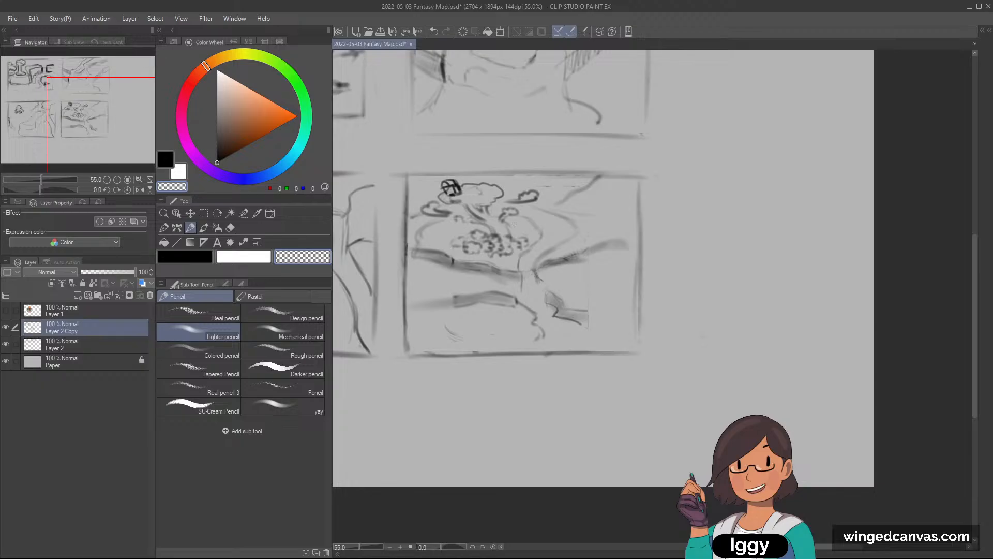
{"action": "key", "text": "c"}
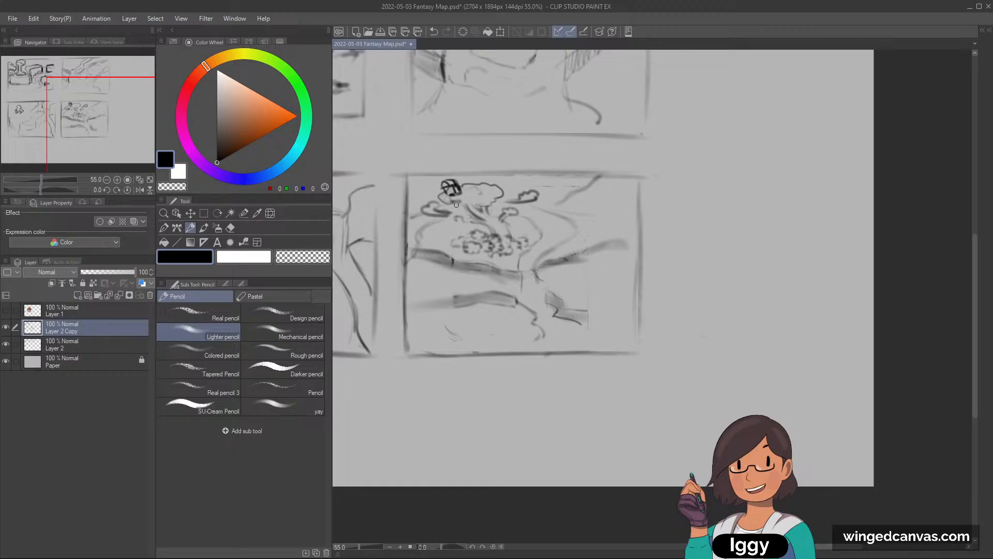
{"action": "key", "text": "c"}
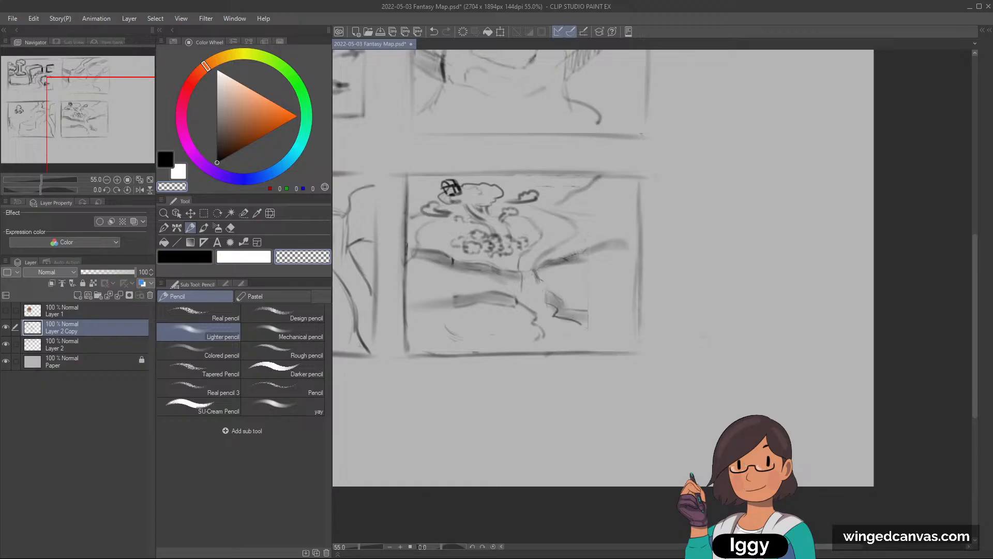
{"action": "key", "text": "c"}
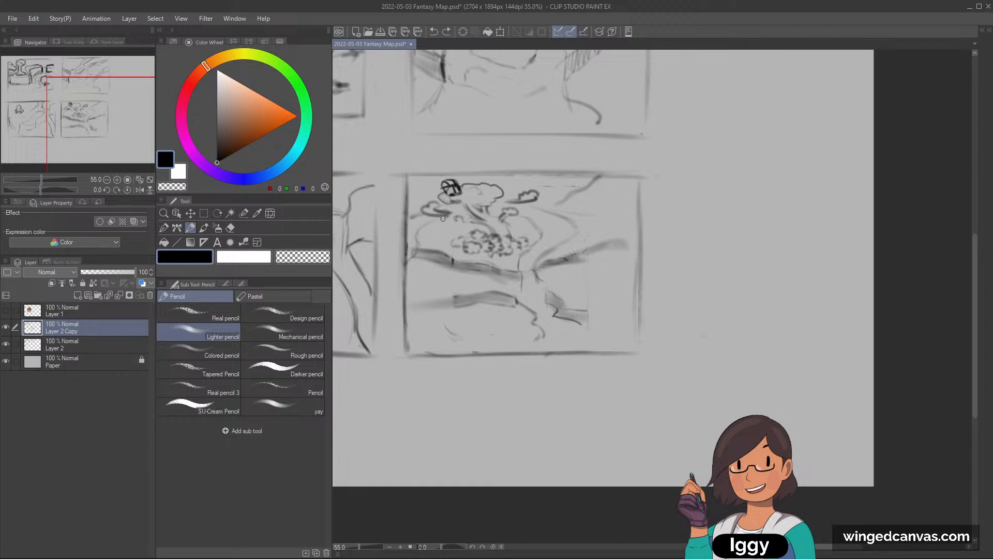
{"action": "key", "text": "c"}
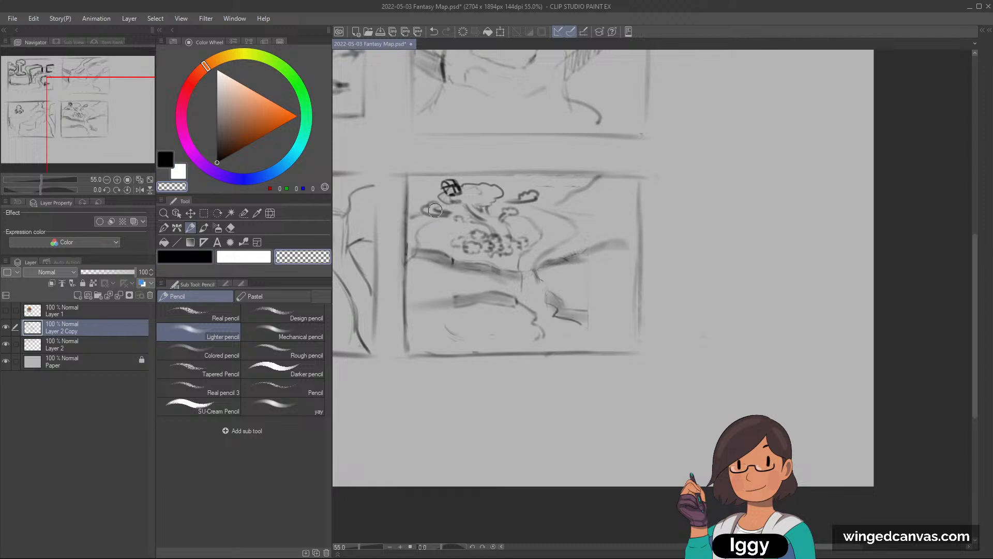
{"action": "key", "text": "c"}
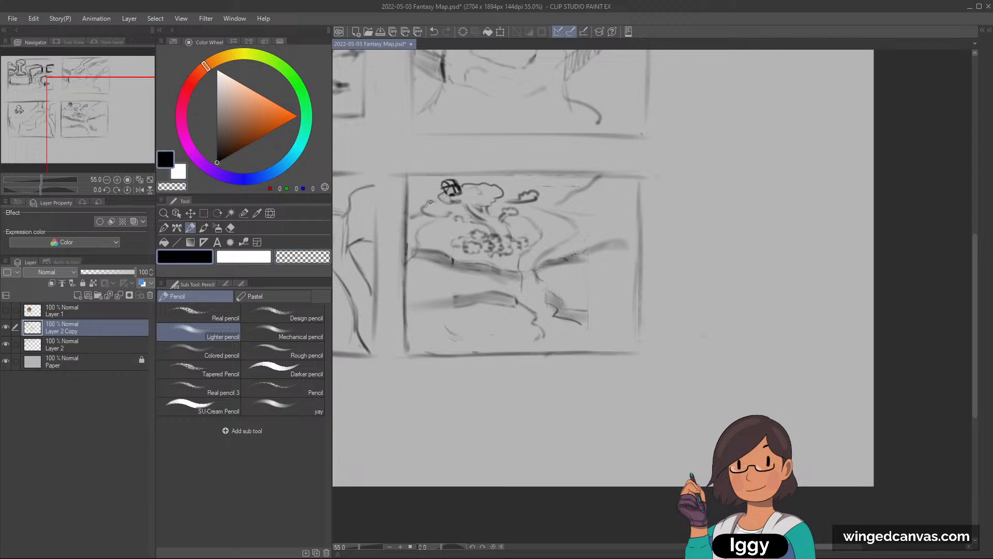
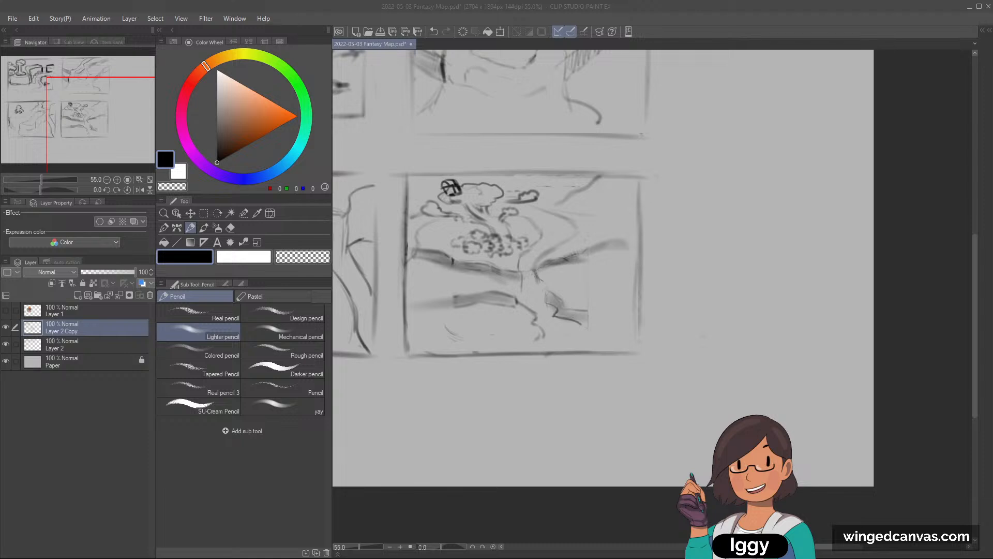
- Paste the full-body Mickey Mouse reference image onto its own layer above Layer 2 Copy and enlarge it
{"action": "left_click", "coordinate": [93, 336]}
{"action": "key", "text": "ctrl+shift+n"}
{"action": "left_click_drag", "start_coordinate": [112, 122], "coordinate": [51, 93]}
{"action": "scroll", "coordinate": [437, 158], "scroll_direction": "up", "scroll_amount": 4}
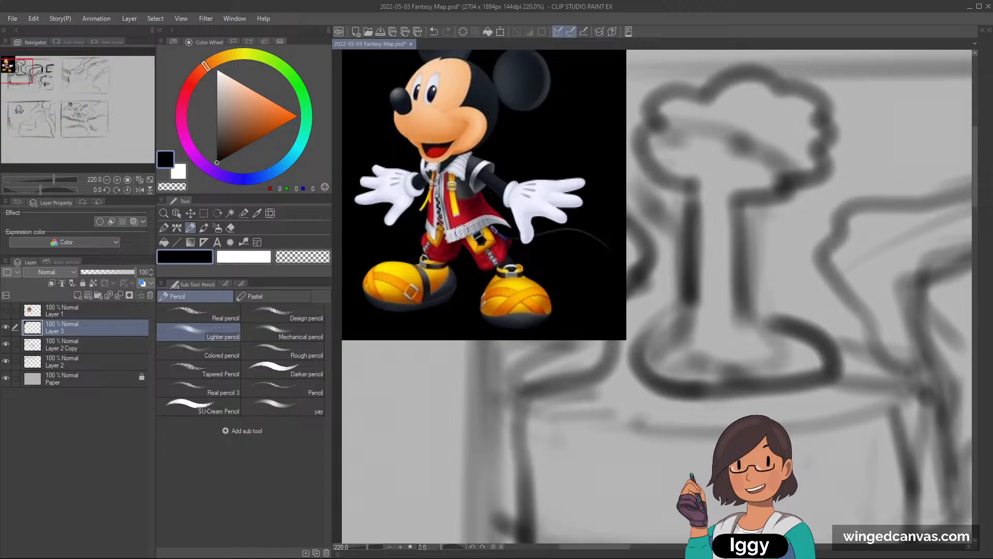
{"action": "scroll", "coordinate": [440, 173], "scroll_direction": "down", "scroll_amount": 2}
{"action": "scroll", "coordinate": [444, 175], "scroll_direction": "down", "scroll_amount": 3}
{"action": "key", "text": "ctrl+t"}
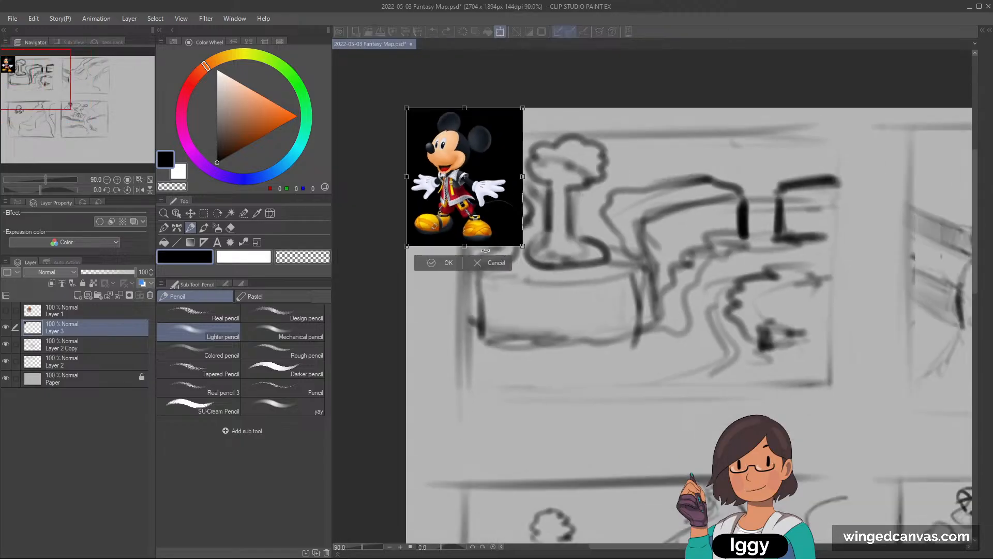
{"action": "left_click_drag", "start_coordinate": [522, 245], "coordinate": [648, 395]}
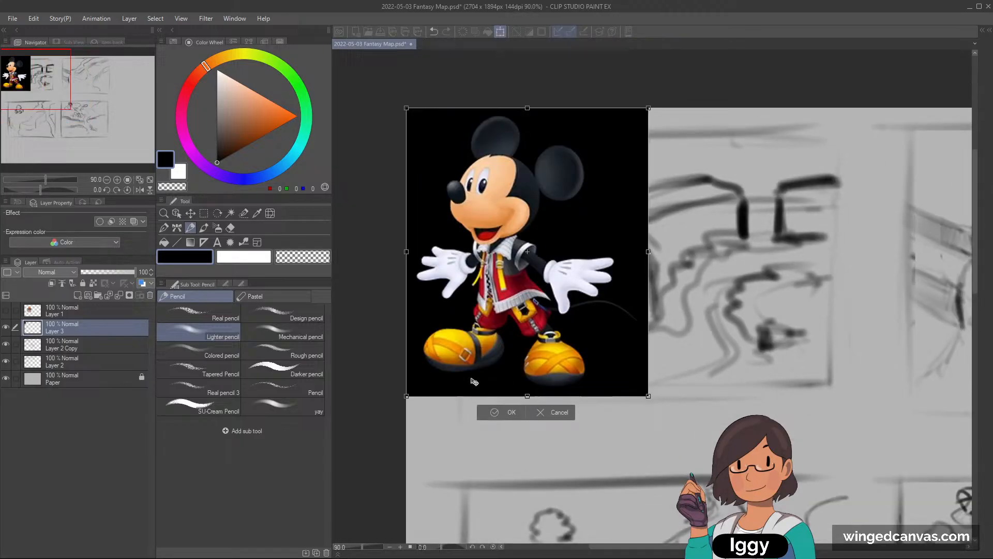
{"action": "left_click", "coordinate": [499, 413]}
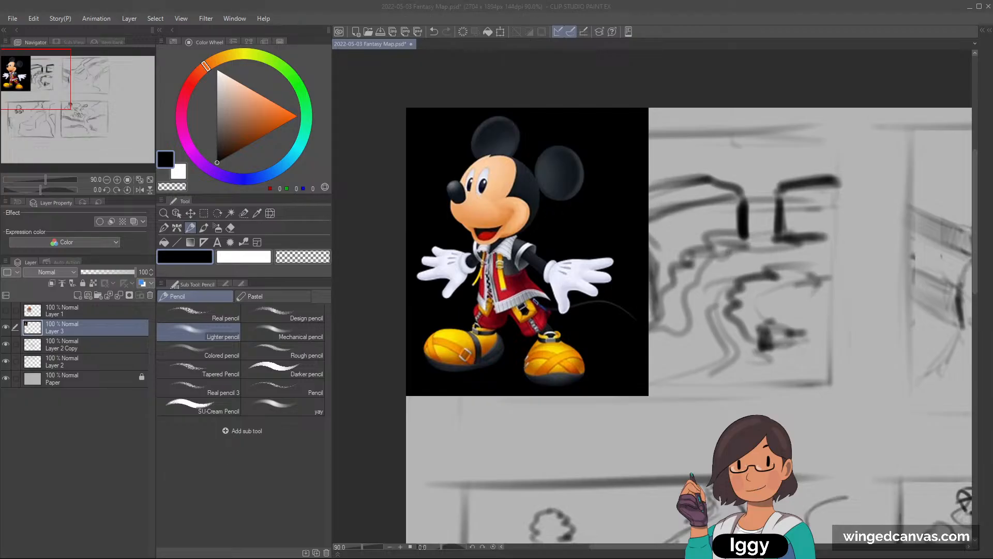
- Paste the reference image of Mickey's silhouette raising a keyblade onto its own layer and bring it into view
{"action": "left_click", "coordinate": [365, 8]}
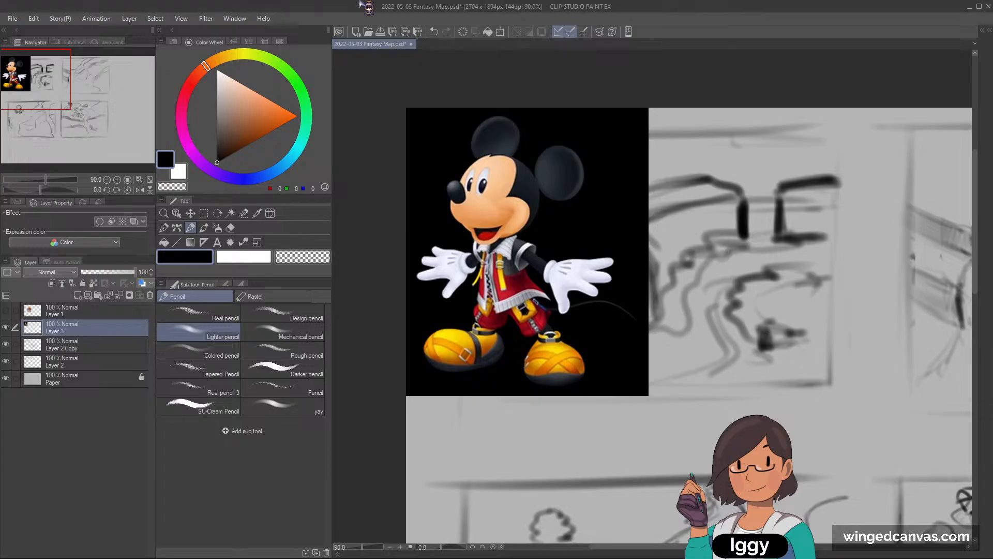
{"action": "key", "text": "ctrl+v"}
{"action": "scroll", "coordinate": [521, 148], "scroll_direction": "down", "scroll_amount": 1}
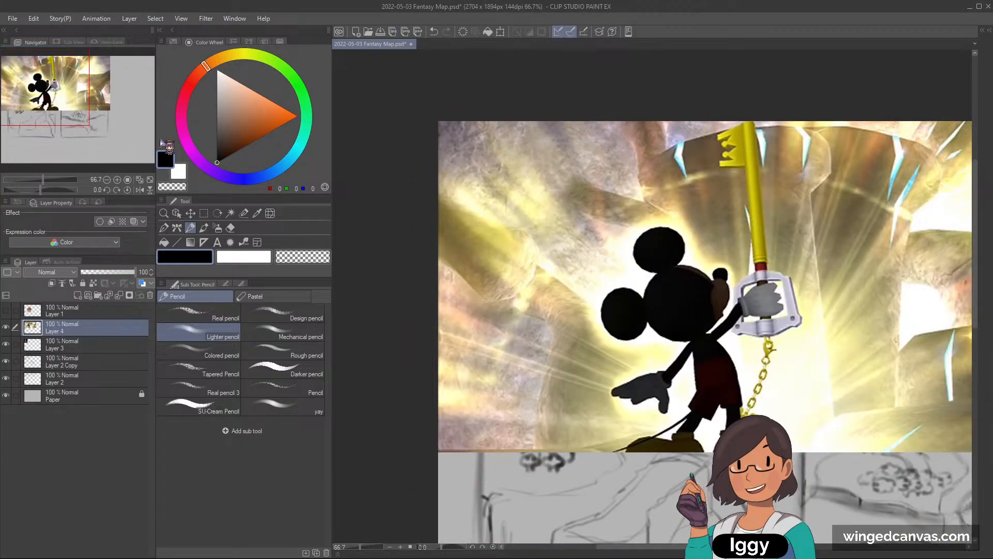
{"action": "left_click_drag", "start_coordinate": [69, 91], "coordinate": [86, 94]}
{"action": "scroll", "coordinate": [550, 321], "scroll_direction": "down", "scroll_amount": 2}
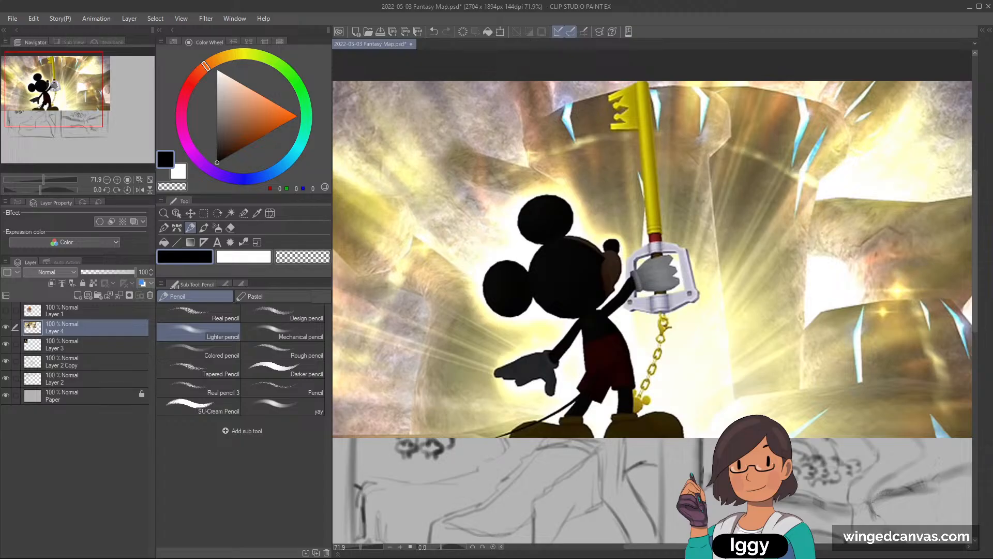
- Fetch the dark-blue Mickey reference image from the other window and paste it onto a new layer
{"action": "key", "text": "alt+Tab"}
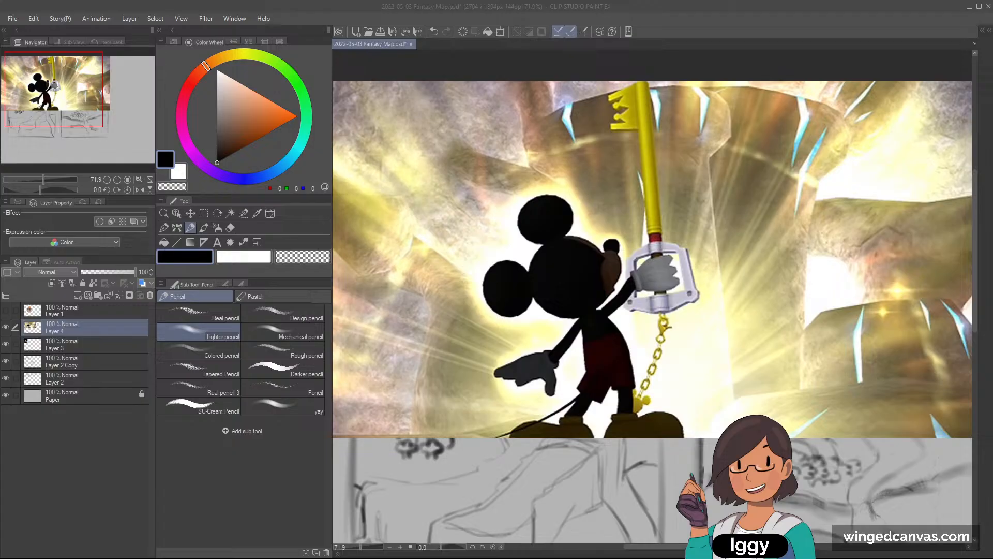
{"action": "left_click", "coordinate": [416, 8]}
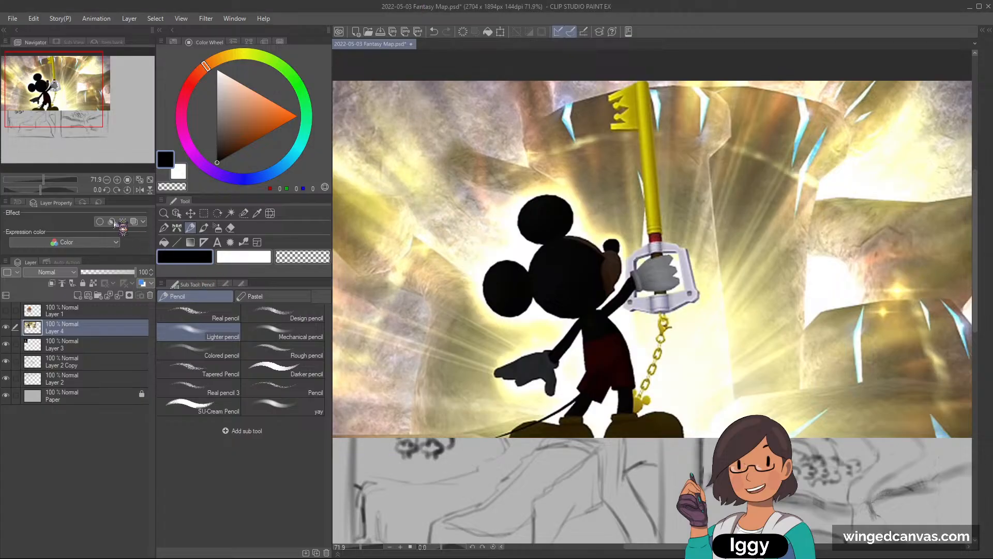
{"action": "scroll", "coordinate": [481, 222], "scroll_direction": "down", "scroll_amount": 2}
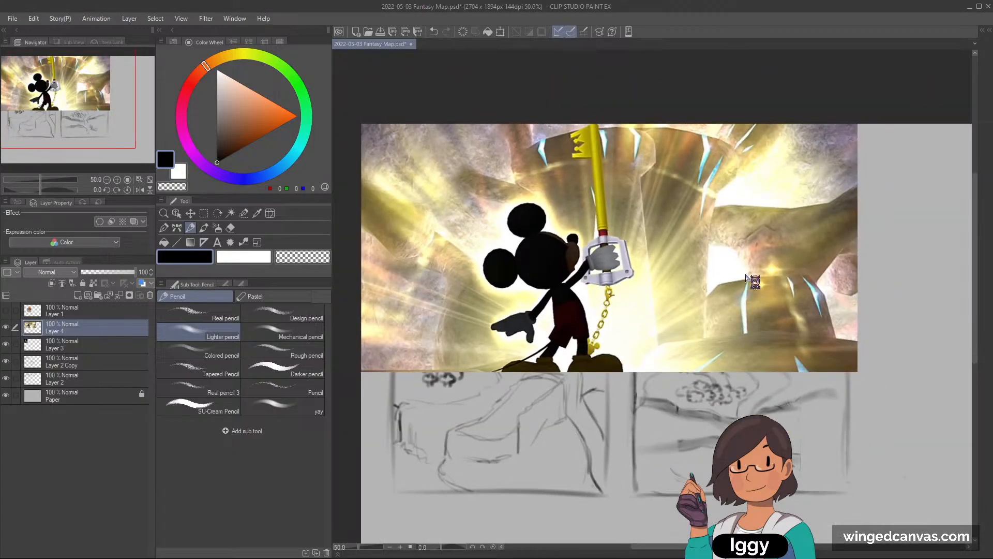
{"action": "key", "text": "ctrl+v"}
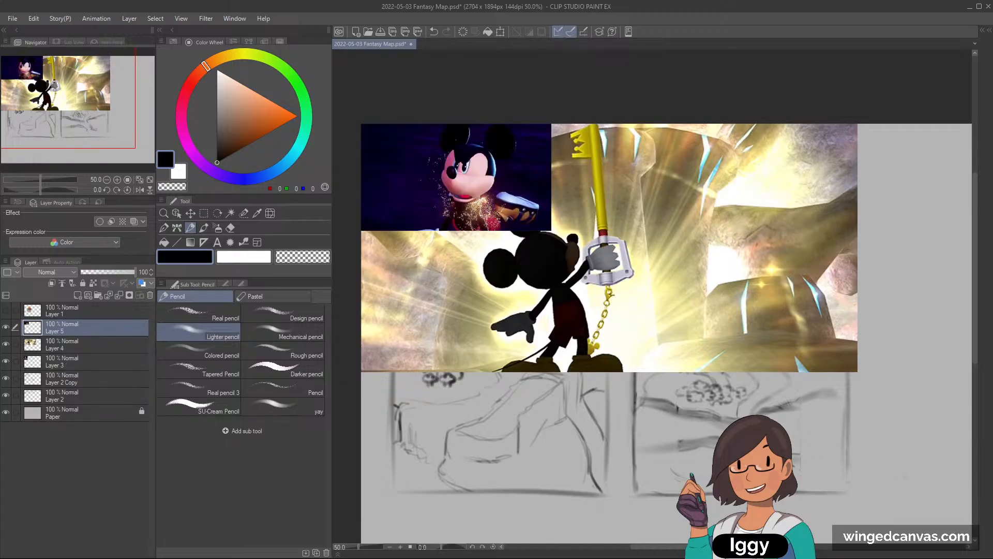
{"action": "scroll", "coordinate": [463, 218], "scroll_direction": "up", "scroll_amount": 3}
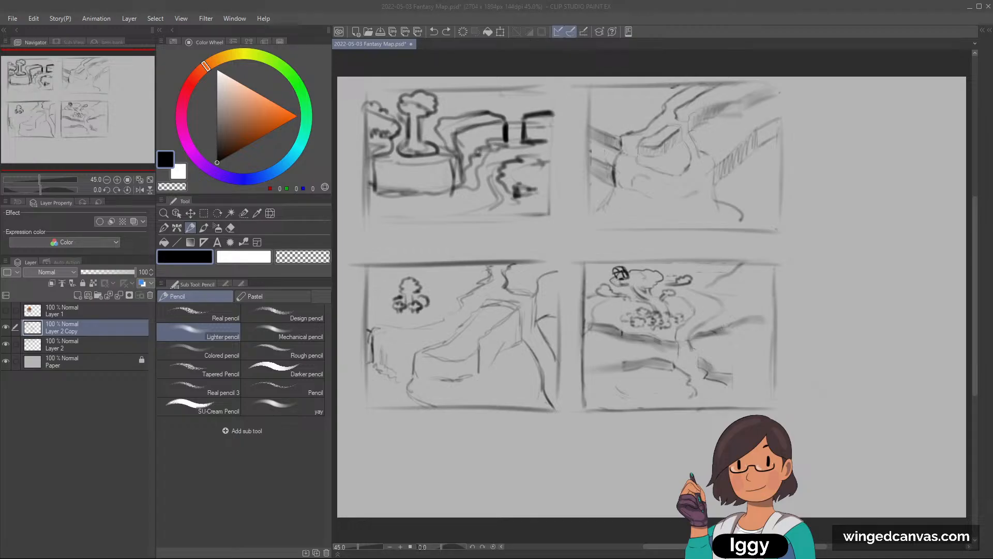
- Erase the diagonal line running up to the top edge in the fourth thumbnail's upper right
{"action": "left_click", "coordinate": [115, 124]}
{"action": "left_click_drag", "start_coordinate": [115, 124], "coordinate": [129, 125]}
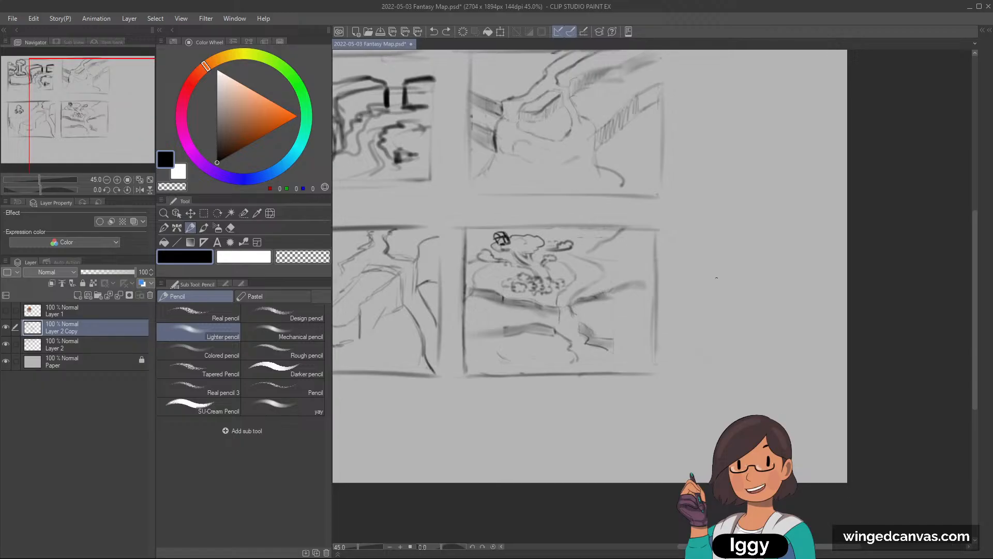
{"action": "scroll", "coordinate": [716, 274], "scroll_direction": "up", "scroll_amount": 1}
{"action": "key", "text": "c"}
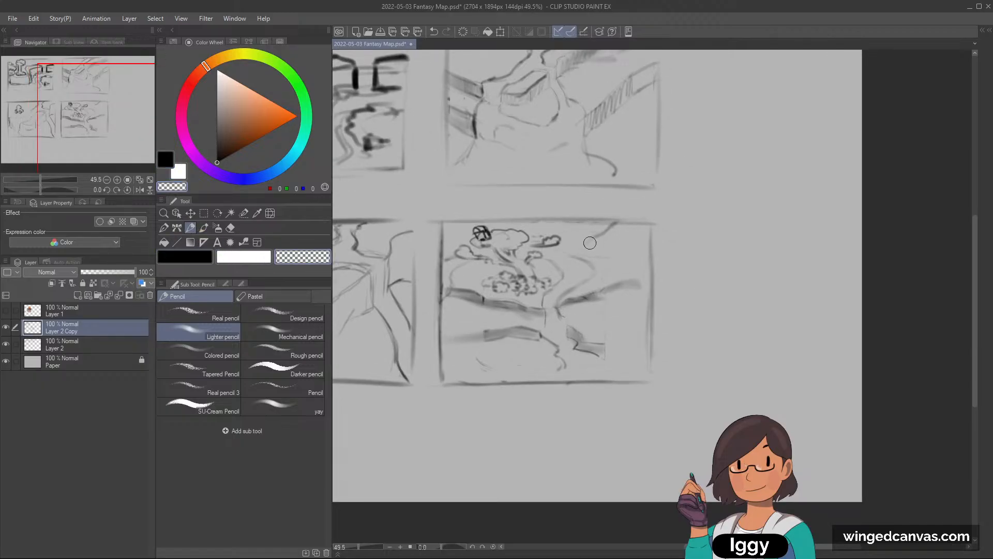
{"action": "left_click_drag", "start_coordinate": [590, 243], "coordinate": [596, 235]}
{"action": "key", "text": "c"}
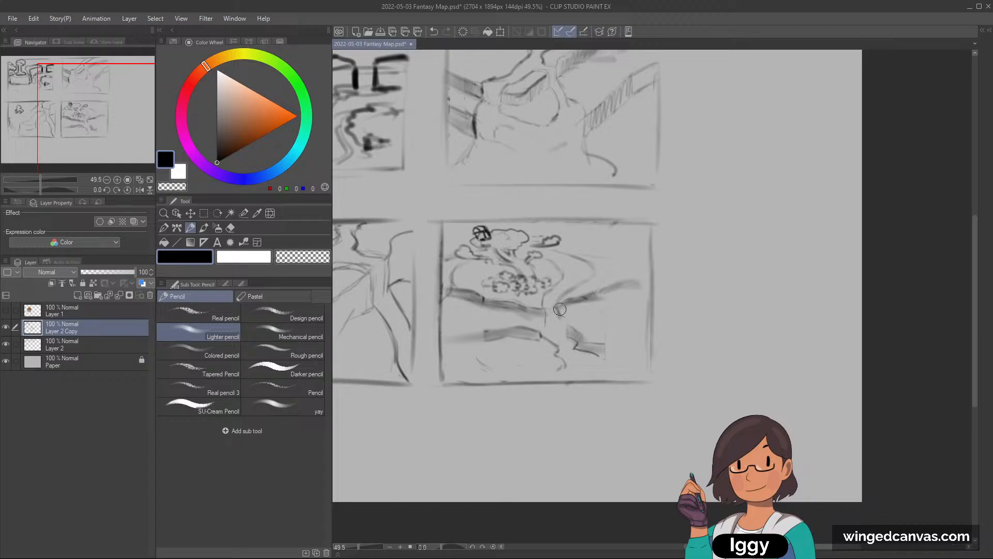
- Extend the right cliff band's shading to the frame's right edge and shade the lower-left band with a larger pencil
{"action": "mouse_move", "coordinate": [595, 299]}
{"action": "left_mouse_down"}
{"action": "mouse_move", "coordinate": [645, 288]}
{"action": "mouse_move", "coordinate": [620, 291]}
{"action": "left_mouse_up"}
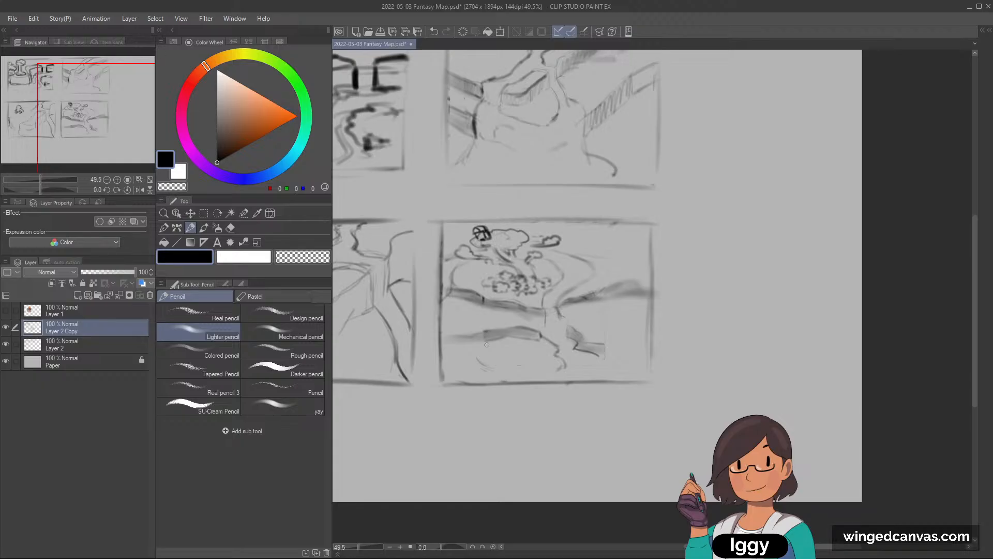
{"action": "key", "text": "]"}
{"action": "key", "text": "]"}
{"action": "key", "text": "]"}
{"action": "key", "text": "]"}
{"action": "key", "text": "]"}
{"action": "mouse_move", "coordinate": [492, 340]}
{"action": "left_mouse_down"}
{"action": "mouse_move", "coordinate": [439, 347]}
{"action": "mouse_move", "coordinate": [486, 340]}
{"action": "mouse_move", "coordinate": [442, 347]}
{"action": "mouse_move", "coordinate": [468, 352]}
{"action": "left_mouse_up"}
- Reduce the pencil size again and build up the right cliff band's shading beside the frame's right edge
{"action": "key", "text": "["}
{"action": "key", "text": "["}
{"action": "key", "text": "["}
{"action": "key", "text": "["}
{"action": "key", "text": "["}
{"action": "mouse_move", "coordinate": [620, 297]}
{"action": "left_mouse_down"}
{"action": "mouse_move", "coordinate": [651, 299]}
{"action": "mouse_move", "coordinate": [604, 281]}
{"action": "mouse_move", "coordinate": [653, 283]}
{"action": "left_mouse_up"}
- Clear the loose sketch marks below the lower-left cliff band, undoing the unwanted stroke
{"action": "key", "text": "c"}
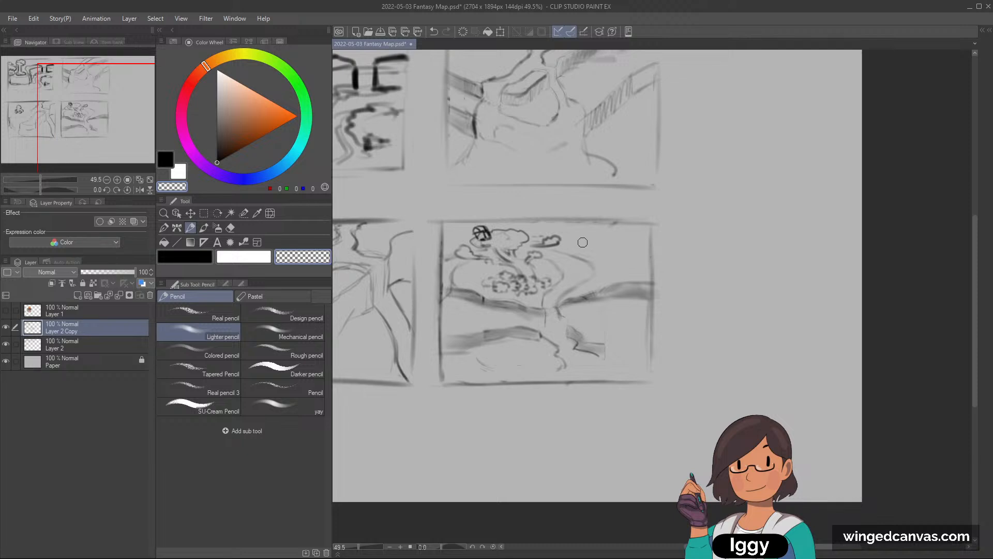
{"action": "key", "text": "c"}
{"action": "mouse_move", "coordinate": [499, 365]}
{"action": "left_mouse_down"}
{"action": "mouse_move", "coordinate": [473, 360]}
{"action": "mouse_move", "coordinate": [508, 352]}
{"action": "left_mouse_up"}
{"action": "key", "text": "ctrl+z"}
{"action": "key", "text": "c"}
{"action": "key", "text": "c"}
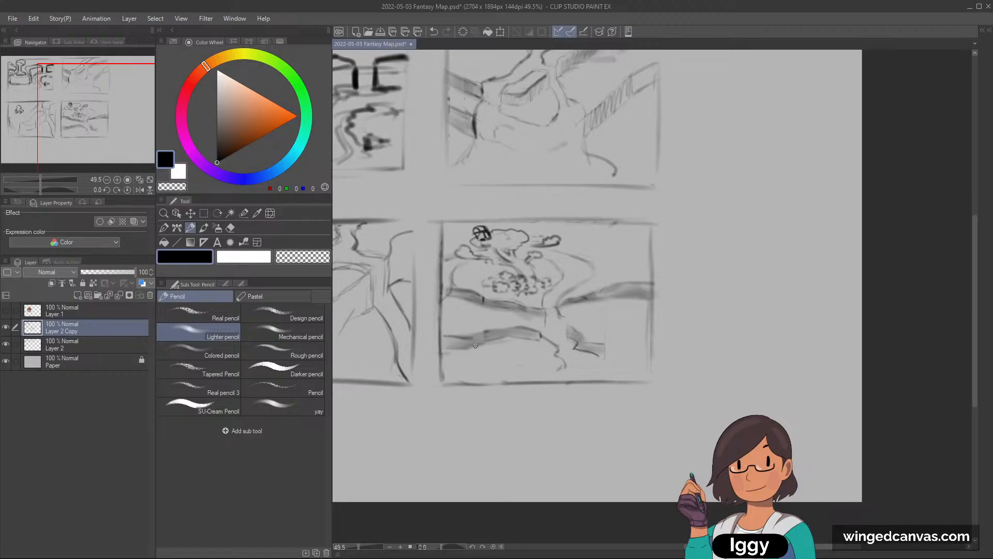
- Trim the underside of the upper-left band's shading and draw the short cliff edge linking it to the lower band
{"action": "key", "text": "c"}
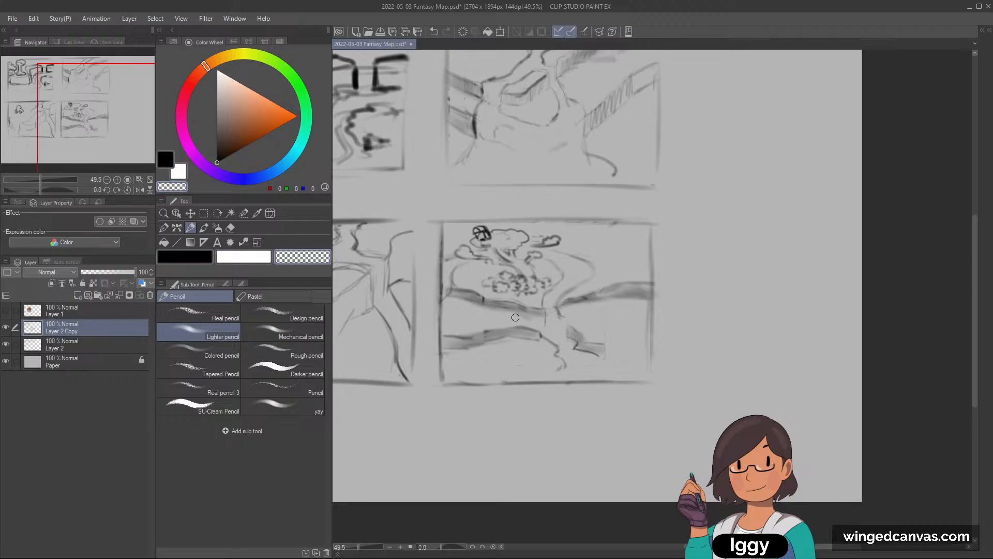
{"action": "left_click_drag", "start_coordinate": [527, 319], "coordinate": [500, 313]}
{"action": "key", "text": "c"}
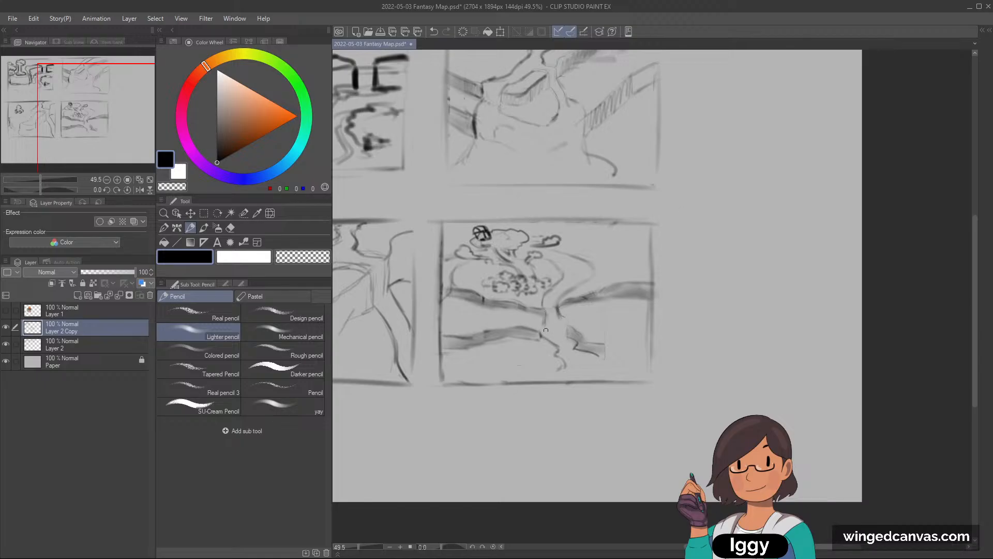
{"action": "left_click_drag", "start_coordinate": [545, 323], "coordinate": [539, 337]}
- Sketch a rolling ridge line across the fourth thumbnail's upper right to the frame edge, undoing the rejected strokes
{"action": "left_click_drag", "start_coordinate": [597, 233], "coordinate": [617, 266]}
{"action": "key", "text": "ctrl+z"}
{"action": "left_click_drag", "start_coordinate": [569, 246], "coordinate": [663, 229]}
{"action": "left_click_drag", "start_coordinate": [601, 222], "coordinate": [566, 231]}
{"action": "key", "text": "ctrl+z"}
{"action": "mouse_move", "coordinate": [559, 233]}
{"action": "left_mouse_down"}
{"action": "mouse_move", "coordinate": [629, 216]}
{"action": "mouse_move", "coordinate": [598, 234]}
{"action": "mouse_move", "coordinate": [622, 233]}
{"action": "left_mouse_up"}
{"action": "key", "text": "ctrl+z"}
{"action": "key", "text": "ctrl+z"}
{"action": "left_click_drag", "start_coordinate": [568, 247], "coordinate": [636, 235]}
{"action": "key", "text": "ctrl+z"}
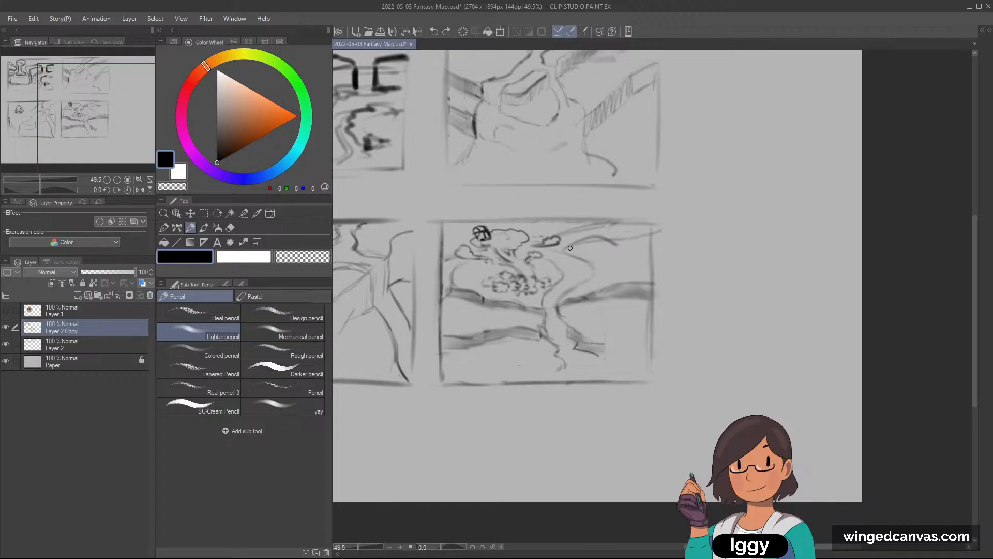
{"action": "mouse_move", "coordinate": [574, 242]}
{"action": "left_mouse_down"}
{"action": "mouse_move", "coordinate": [616, 247]}
{"action": "mouse_move", "coordinate": [629, 231]}
{"action": "mouse_move", "coordinate": [569, 249]}
{"action": "mouse_move", "coordinate": [591, 238]}
{"action": "mouse_move", "coordinate": [656, 244]}
{"action": "left_mouse_up"}
- Extend the lower-right cliff band's shading to the frame's right edge and switch the pencil to transparent colour
{"action": "left_click_drag", "start_coordinate": [579, 343], "coordinate": [664, 359]}
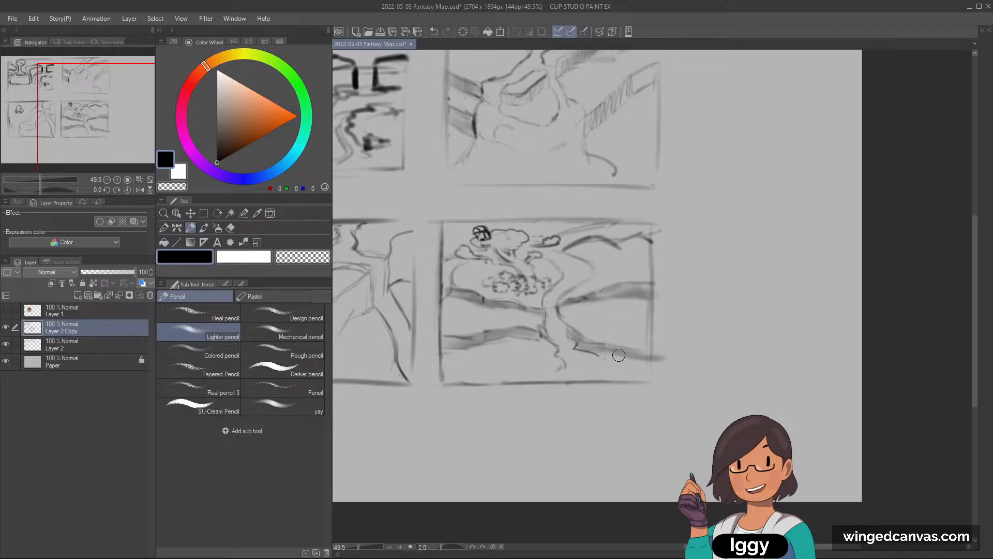
{"action": "scroll", "coordinate": [669, 231], "scroll_direction": "down", "scroll_amount": 5}
{"action": "scroll", "coordinate": [498, 315], "scroll_direction": "up", "scroll_amount": 2}
{"action": "scroll", "coordinate": [559, 222], "scroll_direction": "down", "scroll_amount": 1}
{"action": "scroll", "coordinate": [681, 189], "scroll_direction": "up", "scroll_amount": 3}
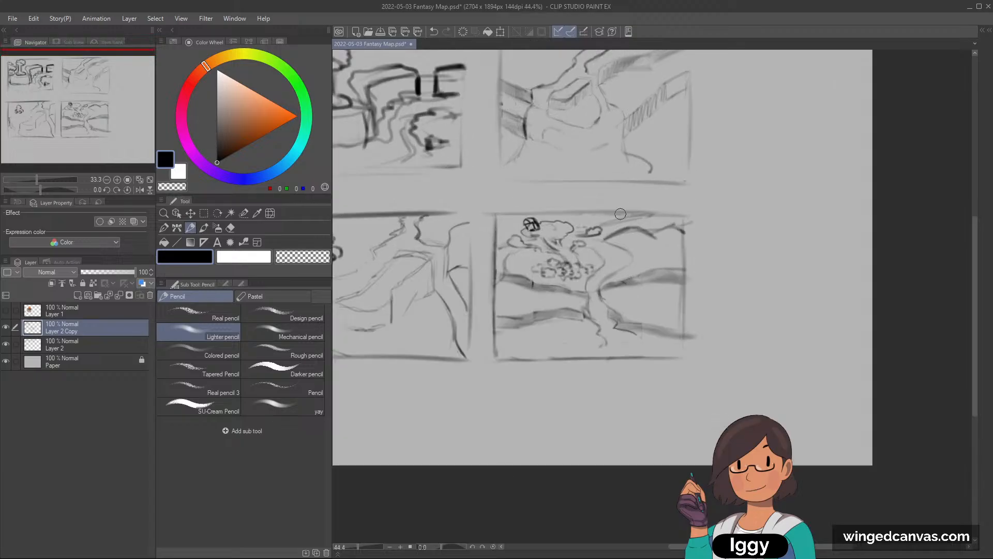
{"action": "scroll", "coordinate": [533, 350], "scroll_direction": "up", "scroll_amount": 1}
{"action": "key", "text": "c"}
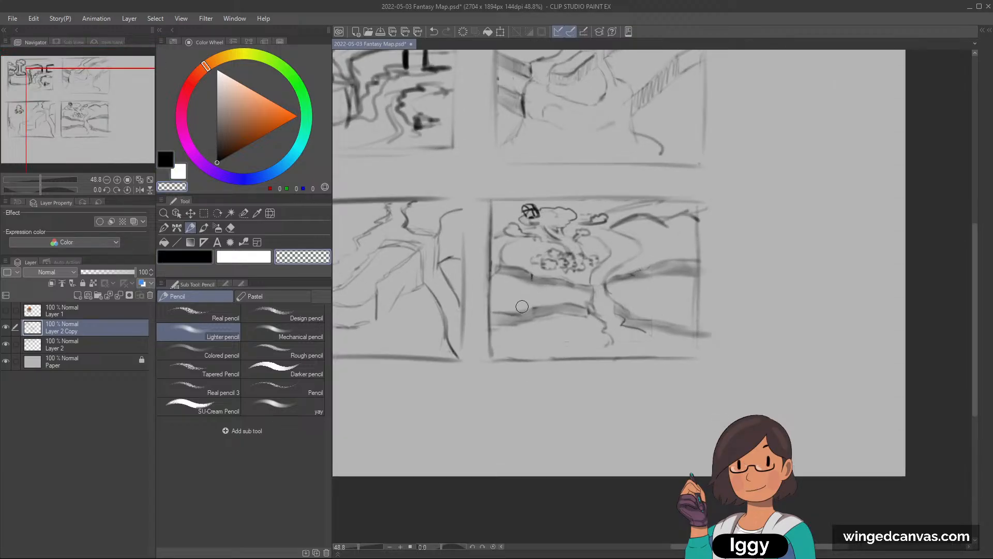
- Trim the lower-left cliff band's shading and rework the upper-left band's end near the frame's left edge
{"action": "left_click_drag", "start_coordinate": [519, 306], "coordinate": [556, 301]}
{"action": "key", "text": "c"}
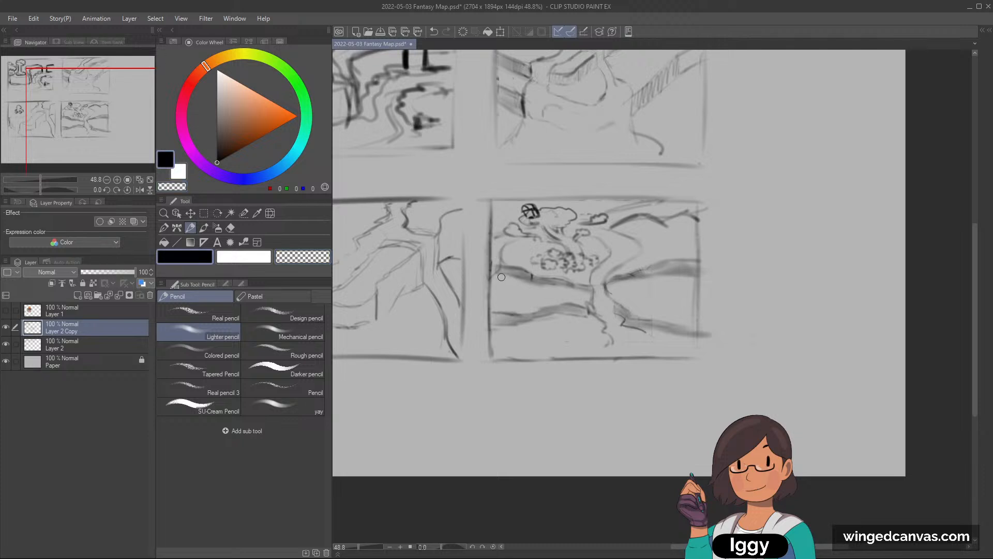
{"action": "key", "text": "c"}
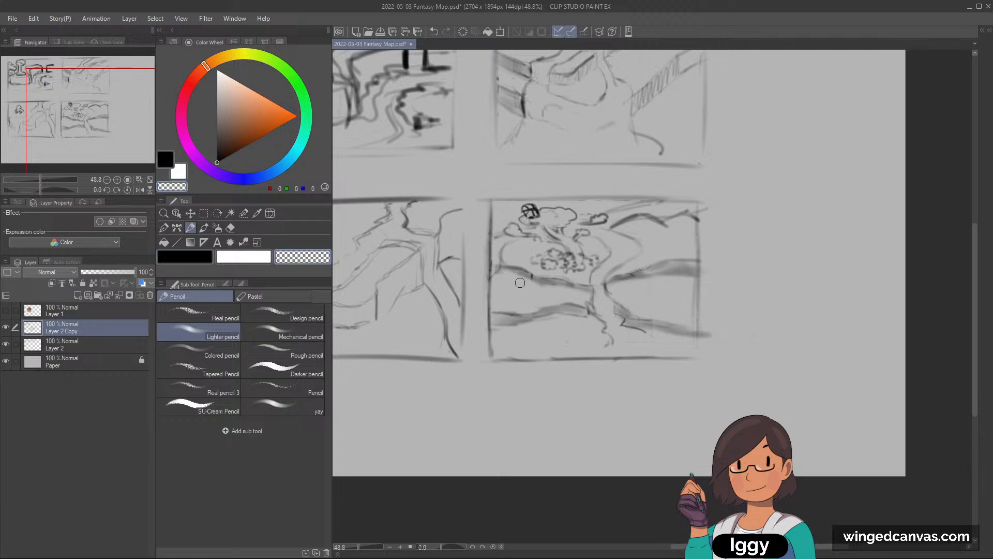
{"action": "key", "text": "c"}
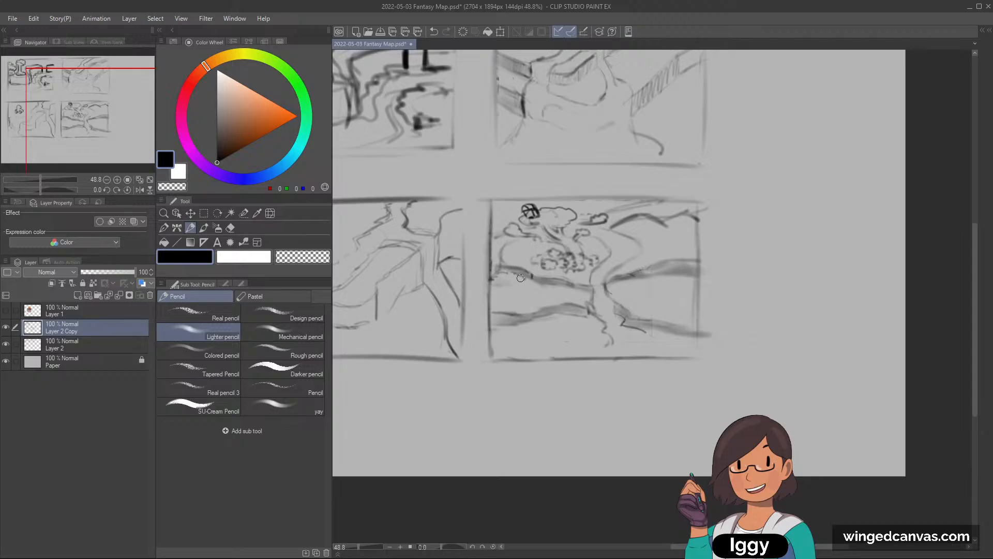
{"action": "key", "text": "c"}
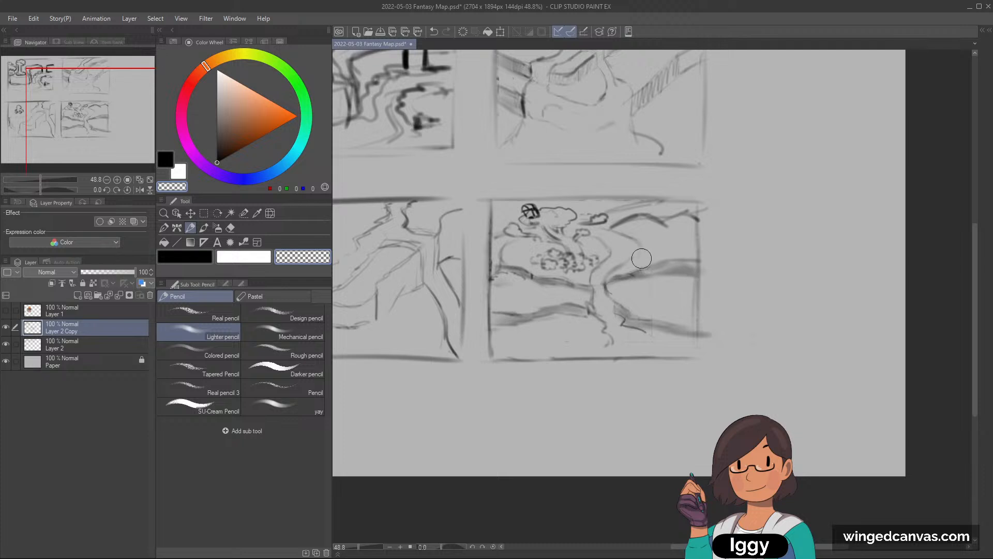
- Refine the river's bend to the right of the large tree with a smaller pencil, erasing parts of the stray lines
{"action": "key", "text": "["}
{"action": "key", "text": "["}
{"action": "key", "text": "["}
{"action": "key", "text": "["}
{"action": "key", "text": "["}
{"action": "key", "text": "c"}
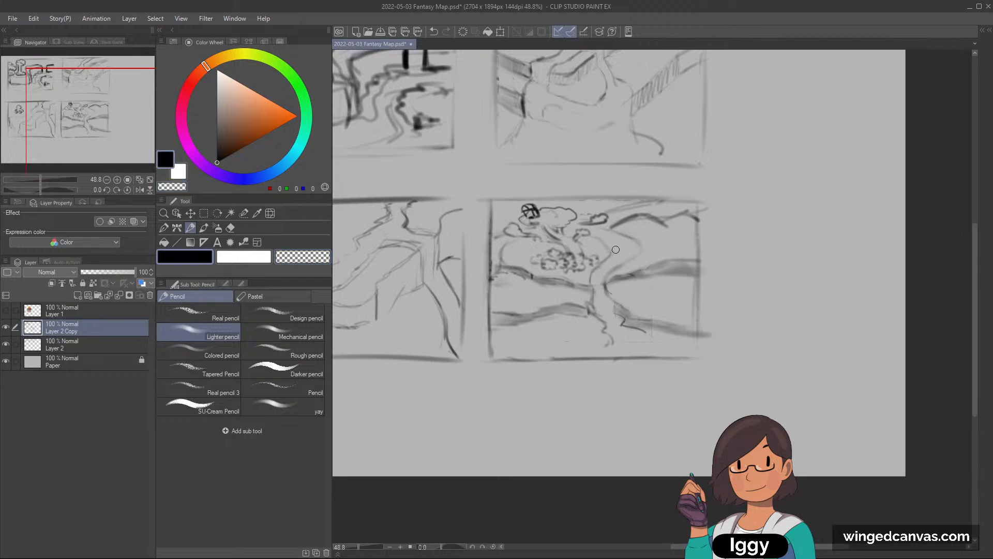
{"action": "key", "text": "c"}
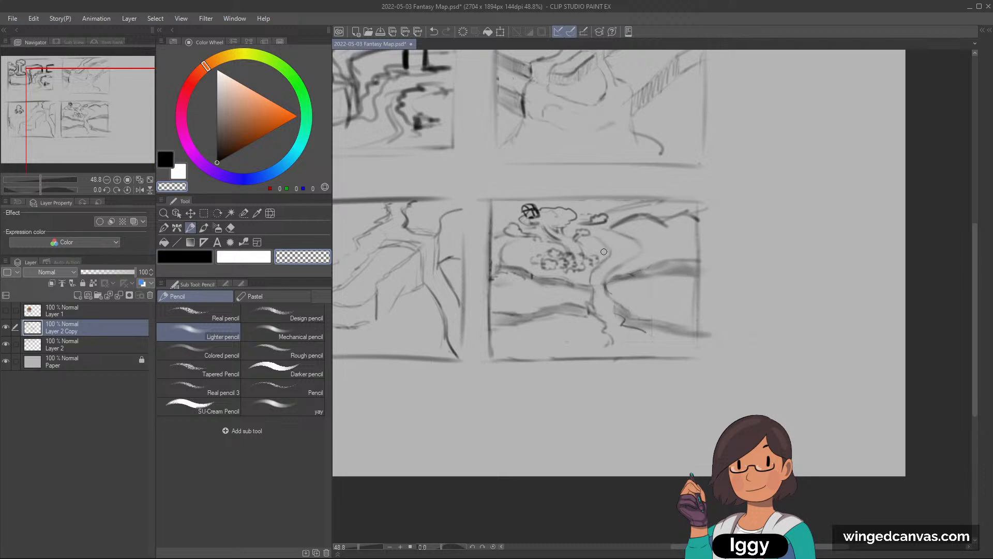
{"action": "key", "text": "c"}
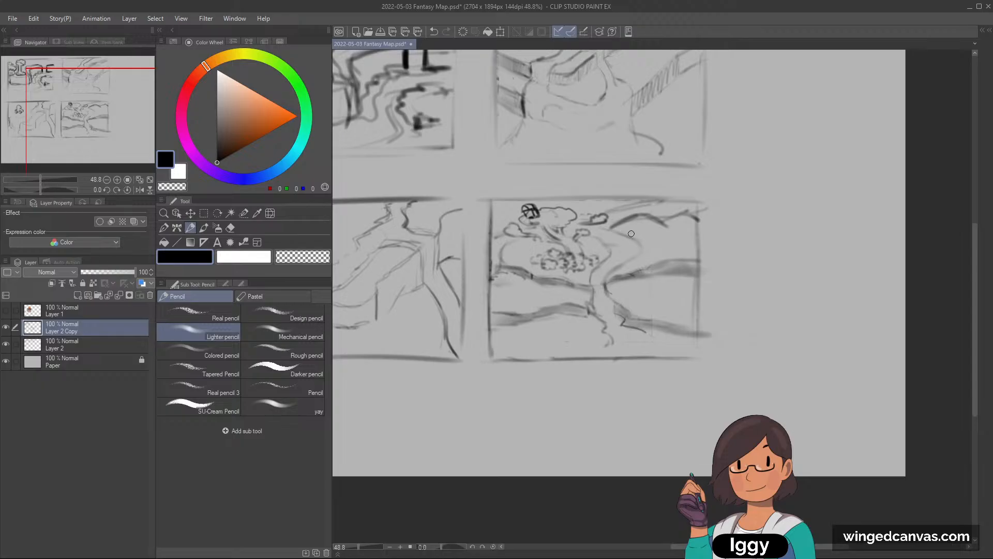
{"action": "key", "text": "c"}
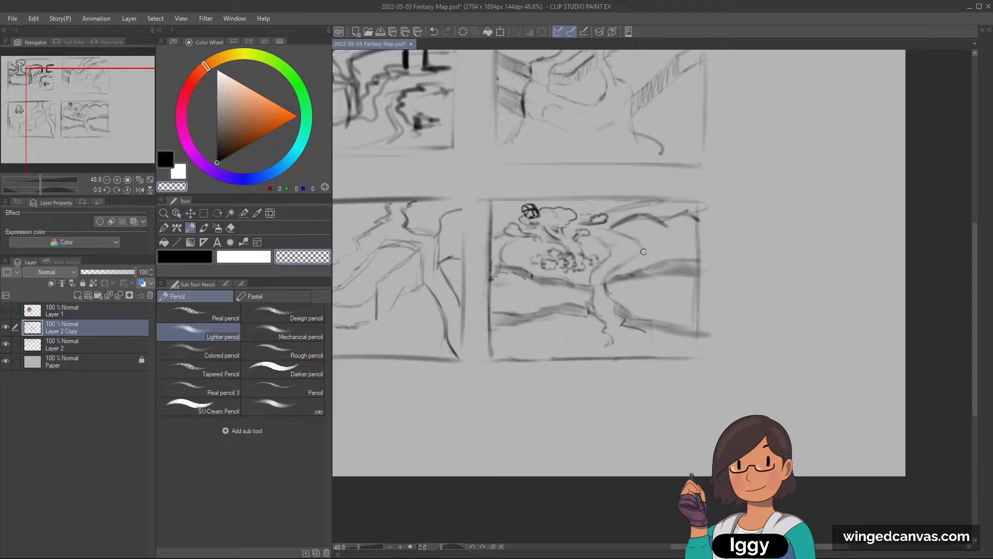
{"action": "key", "text": "c"}
{"action": "mouse_move", "coordinate": [605, 245]}
{"action": "left_mouse_down"}
{"action": "mouse_move", "coordinate": [650, 247]}
{"action": "mouse_move", "coordinate": [636, 253]}
{"action": "left_mouse_up"}
{"action": "key", "text": "ctrl+z"}
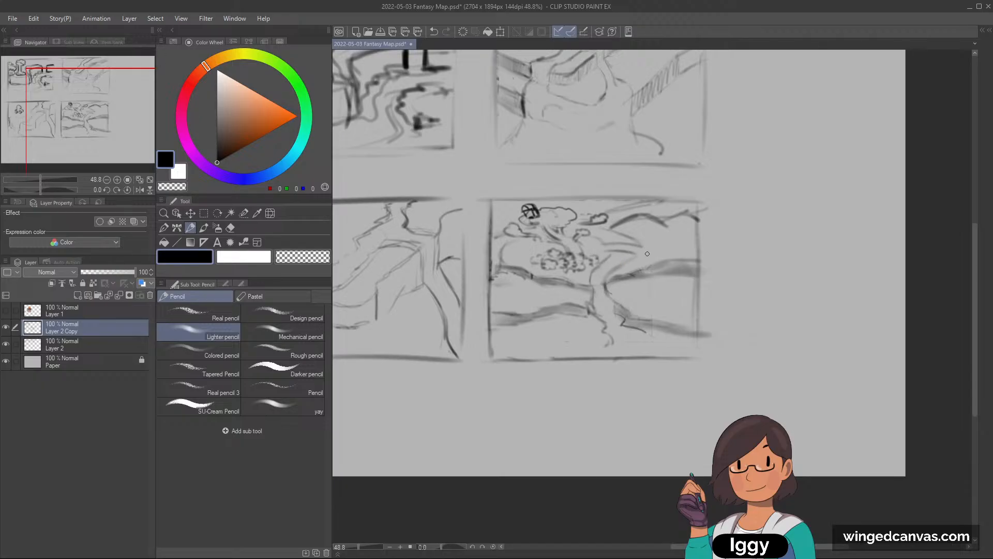
{"action": "key", "text": "ctrl+z"}
{"action": "key", "text": "ctrl+z"}
- Sketch a small bridge with a flat deck and short support posts across the river beside the tree
{"action": "scroll", "coordinate": [665, 226], "scroll_direction": "up", "scroll_amount": 2}
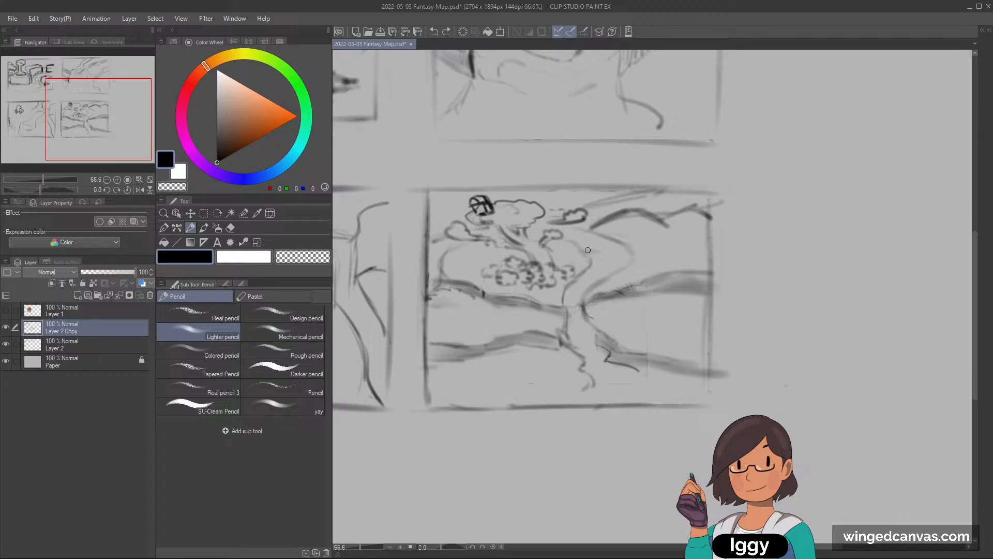
{"action": "mouse_move", "coordinate": [581, 249]}
{"action": "left_mouse_down"}
{"action": "mouse_move", "coordinate": [629, 250]}
{"action": "mouse_move", "coordinate": [632, 260]}
{"action": "mouse_move", "coordinate": [594, 267]}
{"action": "left_mouse_up"}
{"action": "left_click_drag", "start_coordinate": [597, 261], "coordinate": [624, 268]}
{"action": "key", "text": "c"}
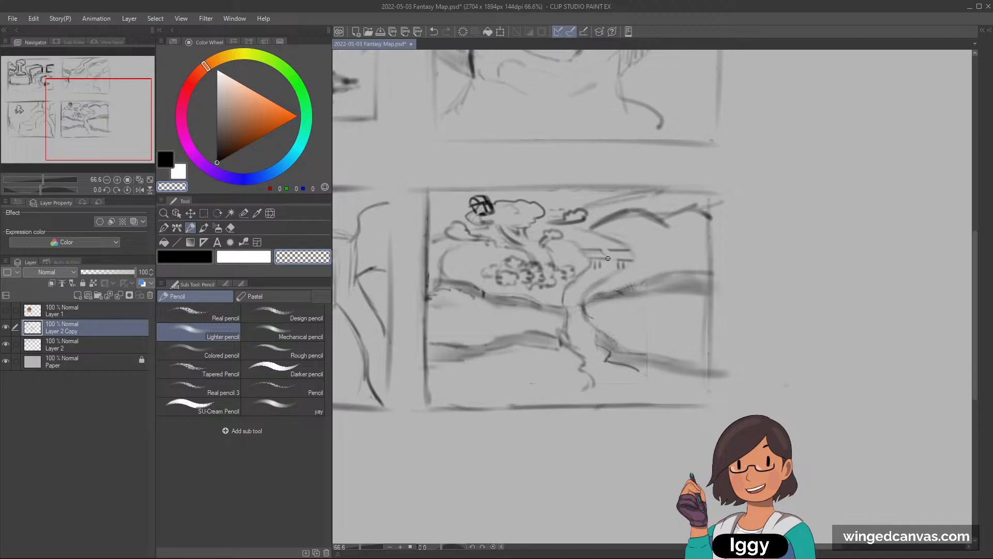
{"action": "key", "text": "c"}
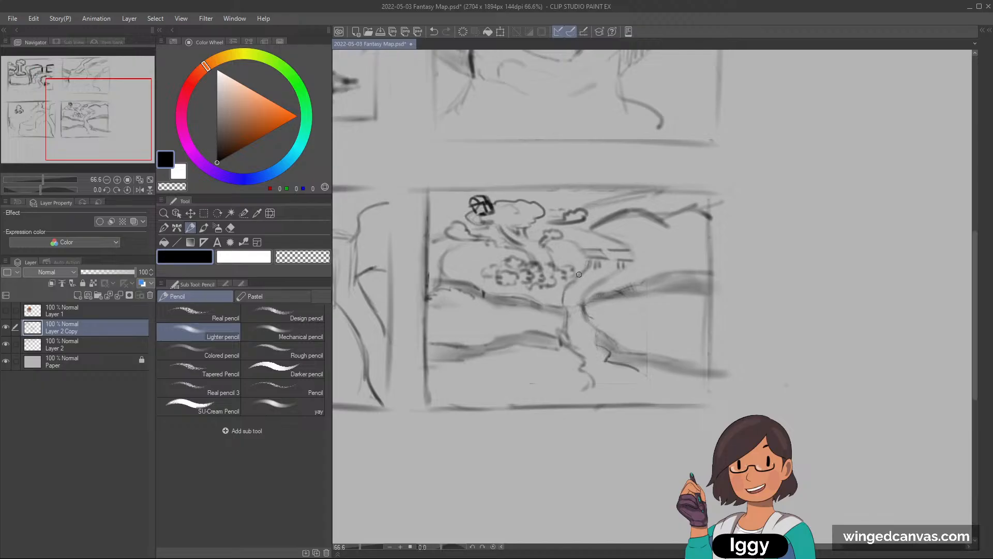
- Redraw the river's left bank below the bridge and clean up the bridge's deck lines
{"action": "mouse_move", "coordinate": [589, 259]}
{"action": "left_mouse_down"}
{"action": "mouse_move", "coordinate": [610, 259]}
{"action": "mouse_move", "coordinate": [599, 250]}
{"action": "mouse_move", "coordinate": [616, 266]}
{"action": "mouse_move", "coordinate": [628, 262]}
{"action": "mouse_move", "coordinate": [583, 296]}
{"action": "left_mouse_up"}
{"action": "key", "text": "c"}
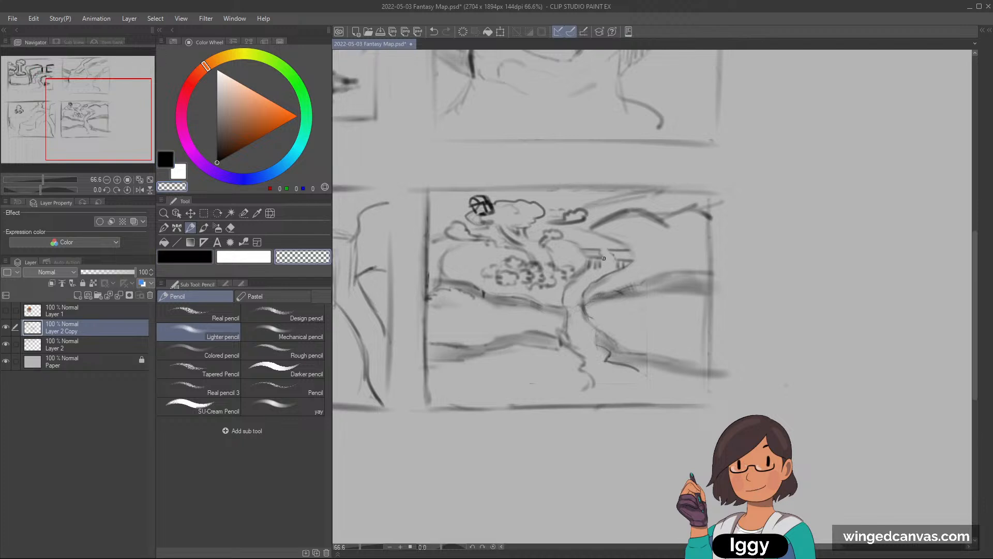
{"action": "key", "text": "c"}
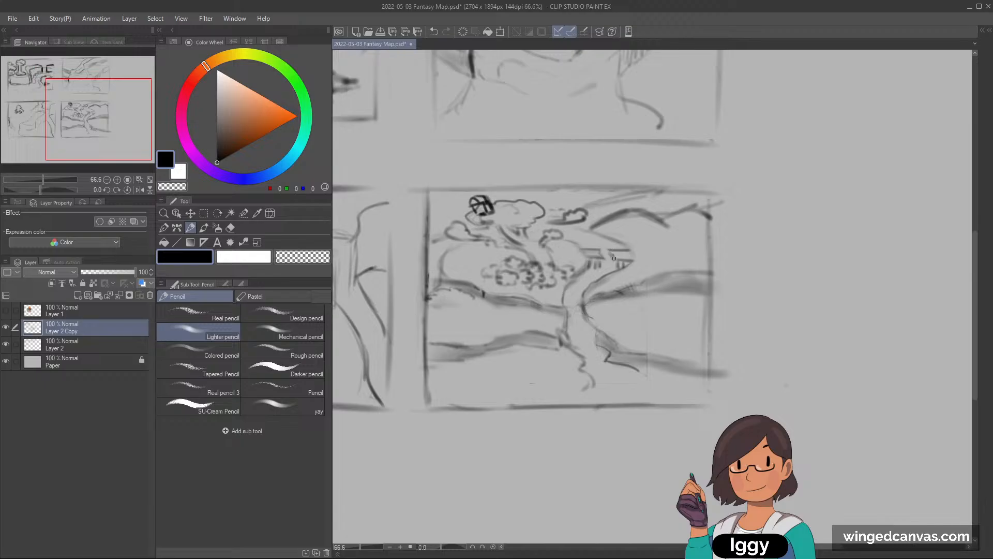
{"action": "key", "text": "c"}
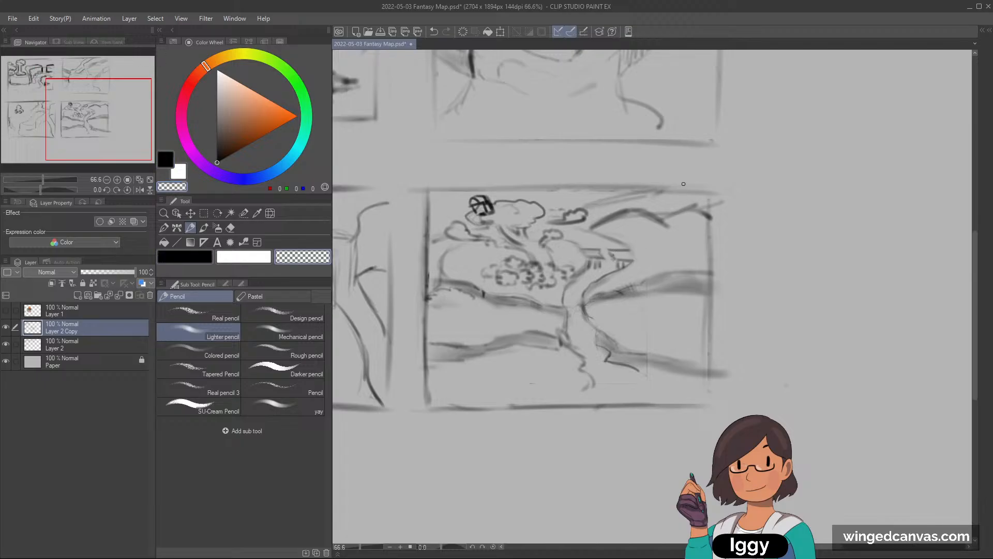
{"action": "key", "text": "c"}
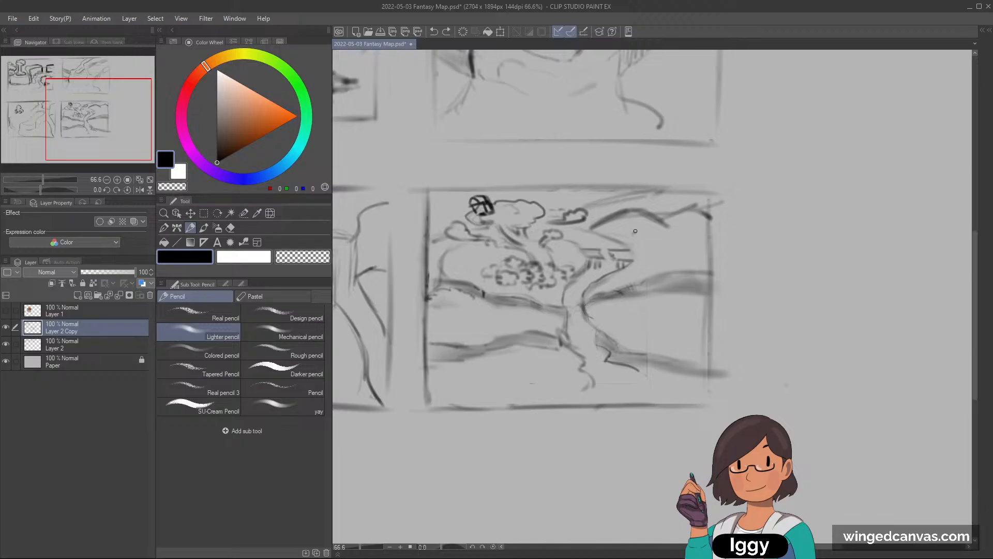
- Sketch small round bushes above the bridge's right end and trim the top of the upper-right cliff band
{"action": "left_click_drag", "start_coordinate": [633, 234], "coordinate": [654, 237]}
{"action": "mouse_move", "coordinate": [643, 241]}
{"action": "left_mouse_down"}
{"action": "mouse_move", "coordinate": [650, 237]}
{"action": "mouse_move", "coordinate": [626, 238]}
{"action": "left_mouse_up"}
{"action": "key", "text": "c"}
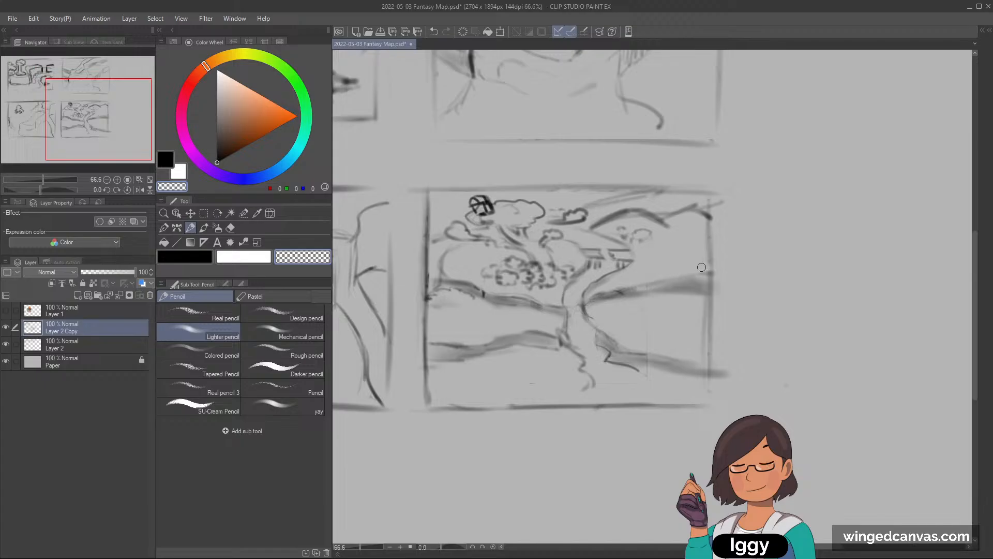
- Replace the rounded background ridge with a straighter slope rising to the frame's upper-right edge, undoing the unwanted change
{"action": "mouse_move", "coordinate": [618, 220]}
{"action": "left_mouse_down"}
{"action": "mouse_move", "coordinate": [589, 227]}
{"action": "mouse_move", "coordinate": [631, 214]}
{"action": "mouse_move", "coordinate": [665, 227]}
{"action": "mouse_move", "coordinate": [622, 215]}
{"action": "left_mouse_up"}
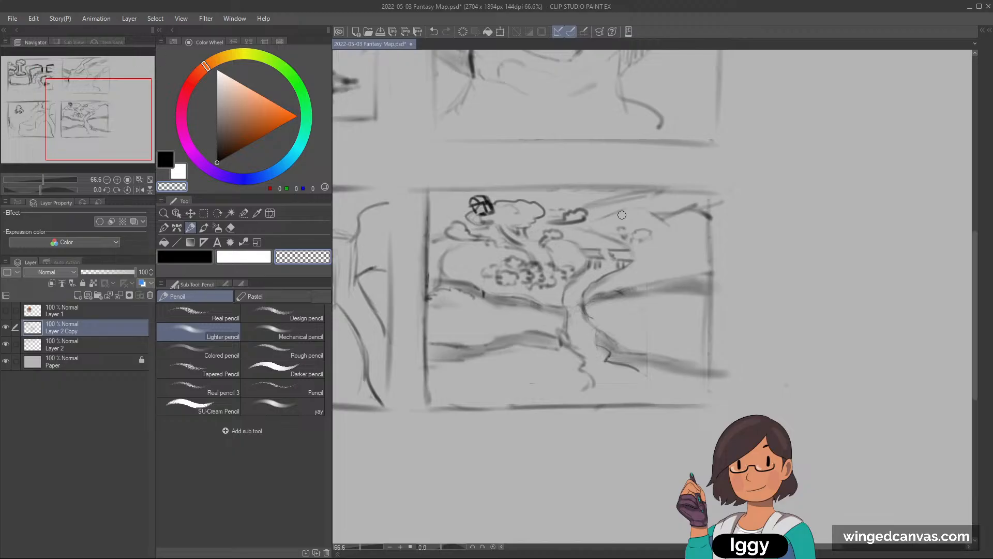
{"action": "key", "text": "c"}
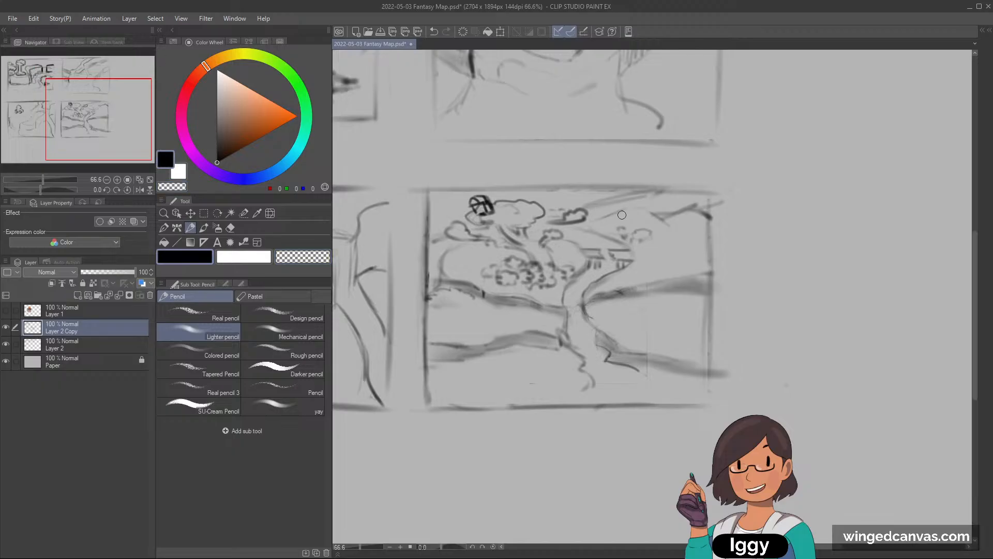
{"action": "mouse_move", "coordinate": [591, 225]}
{"action": "left_mouse_down"}
{"action": "mouse_move", "coordinate": [634, 205]}
{"action": "mouse_move", "coordinate": [648, 211]}
{"action": "left_mouse_up"}
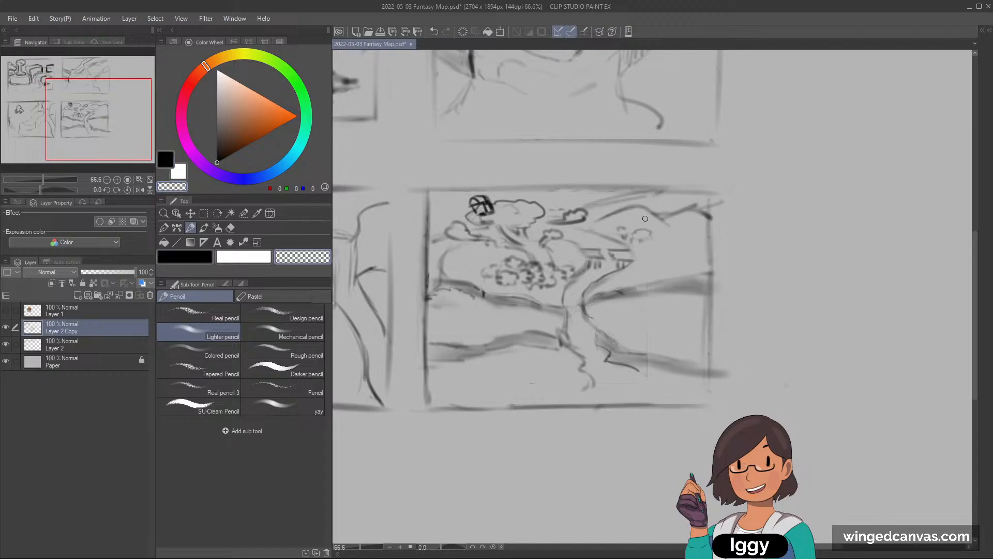
{"action": "key", "text": "c"}
{"action": "mouse_move", "coordinate": [657, 220]}
{"action": "left_mouse_down"}
{"action": "mouse_move", "coordinate": [668, 207]}
{"action": "mouse_move", "coordinate": [693, 204]}
{"action": "mouse_move", "coordinate": [696, 215]}
{"action": "mouse_move", "coordinate": [682, 192]}
{"action": "mouse_move", "coordinate": [649, 208]}
{"action": "mouse_move", "coordinate": [670, 198]}
{"action": "left_mouse_up"}
{"action": "key", "text": "c"}
{"action": "key", "text": "ctrl+z"}
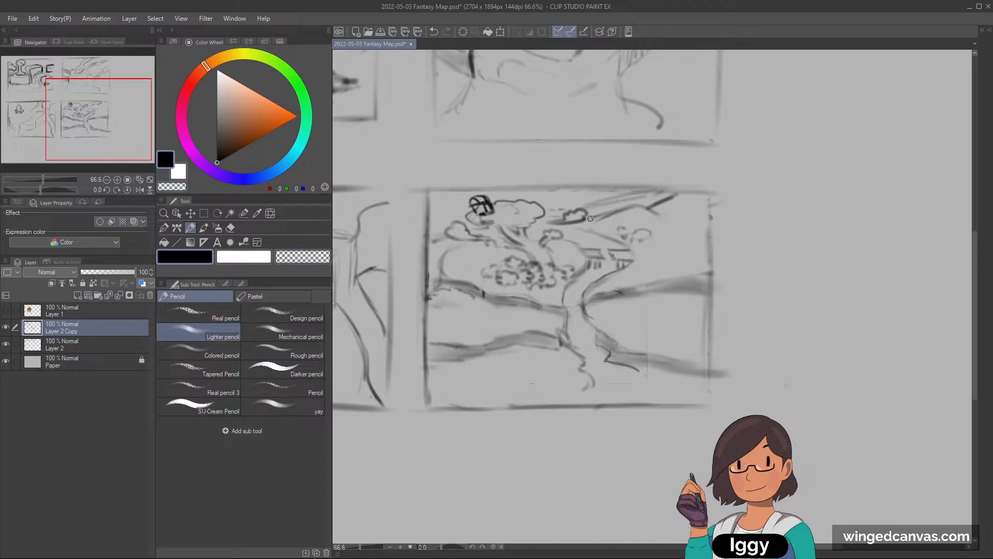
- Erase the loose lines above the background slope and darken the upper-right cliff band beside the river
{"action": "key", "text": "c"}
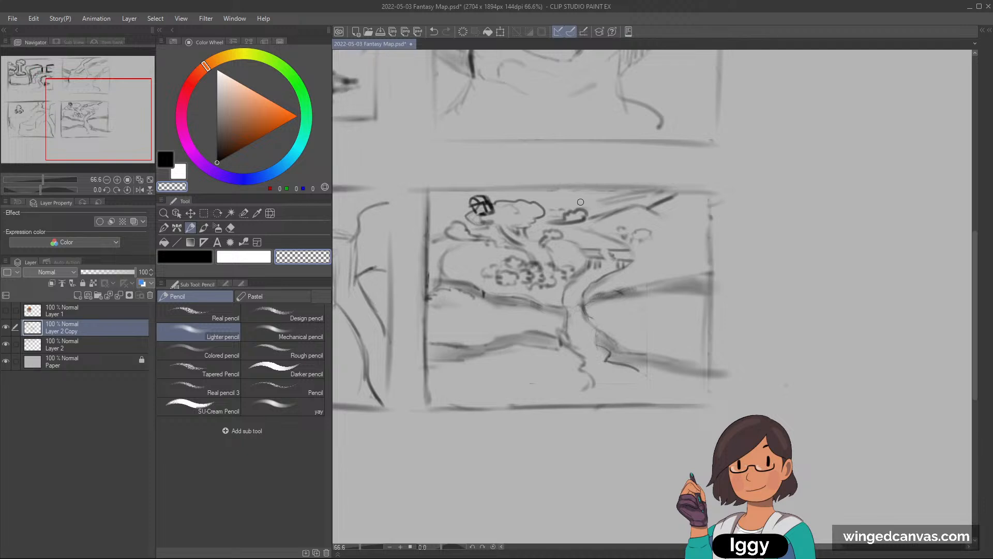
{"action": "mouse_move", "coordinate": [641, 199]}
{"action": "left_mouse_down"}
{"action": "mouse_move", "coordinate": [603, 202]}
{"action": "mouse_move", "coordinate": [666, 193]}
{"action": "left_mouse_up"}
{"action": "key", "text": "c"}
{"action": "left_click_drag", "start_coordinate": [623, 295], "coordinate": [668, 284]}
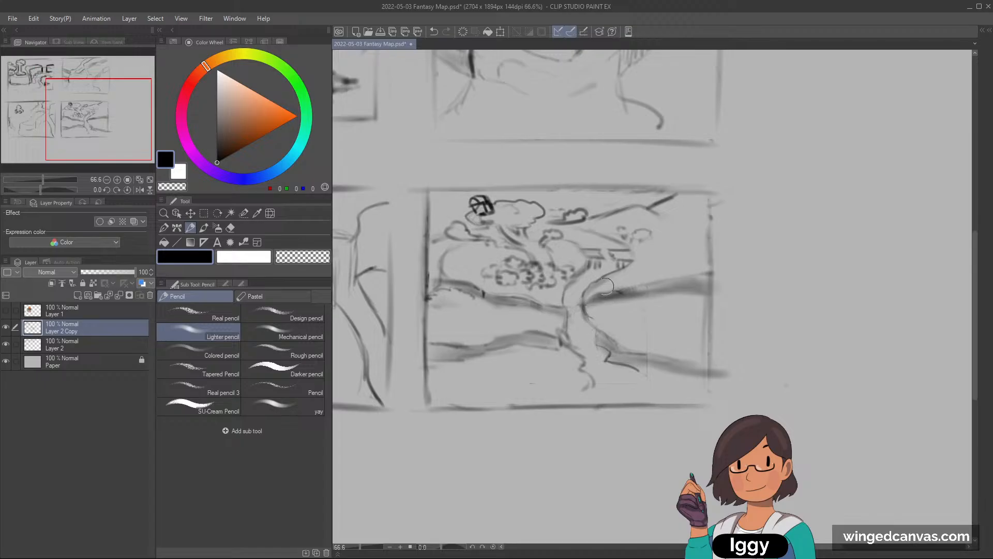
{"action": "key", "text": "c"}
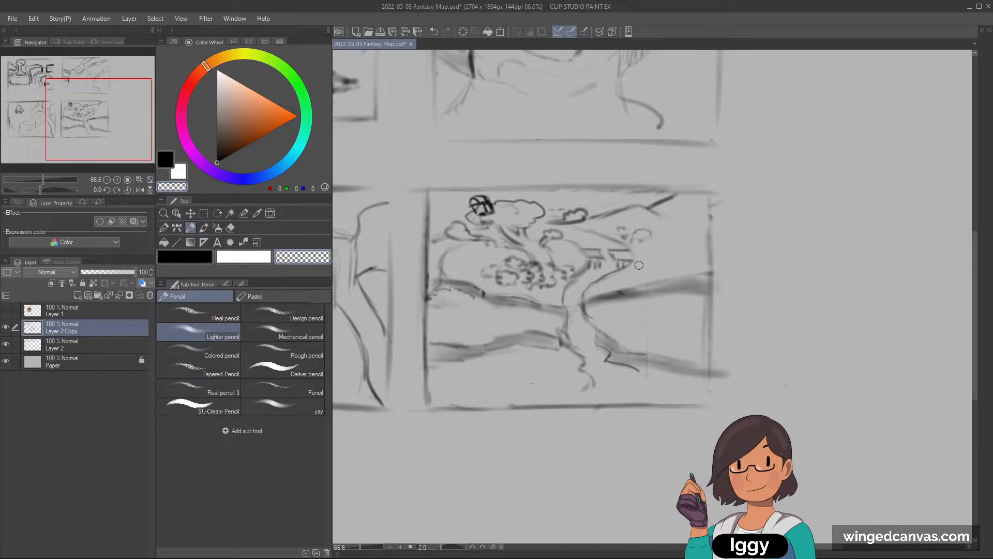
- Extend the river's banks to the thumbnail's bottom edge and its lower-right corner
{"action": "key", "text": "c"}
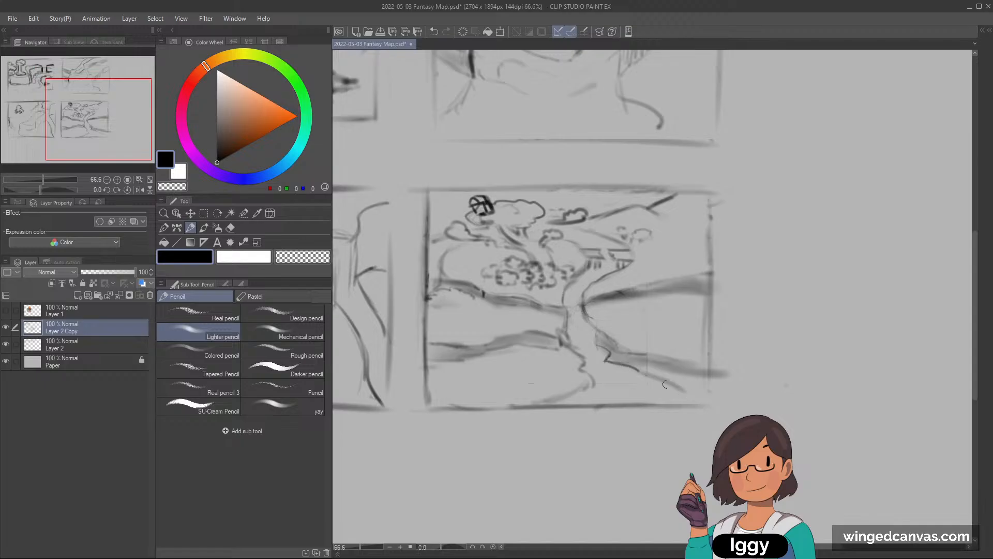
{"action": "left_click_drag", "start_coordinate": [665, 384], "coordinate": [707, 403]}
{"action": "key", "text": "c"}
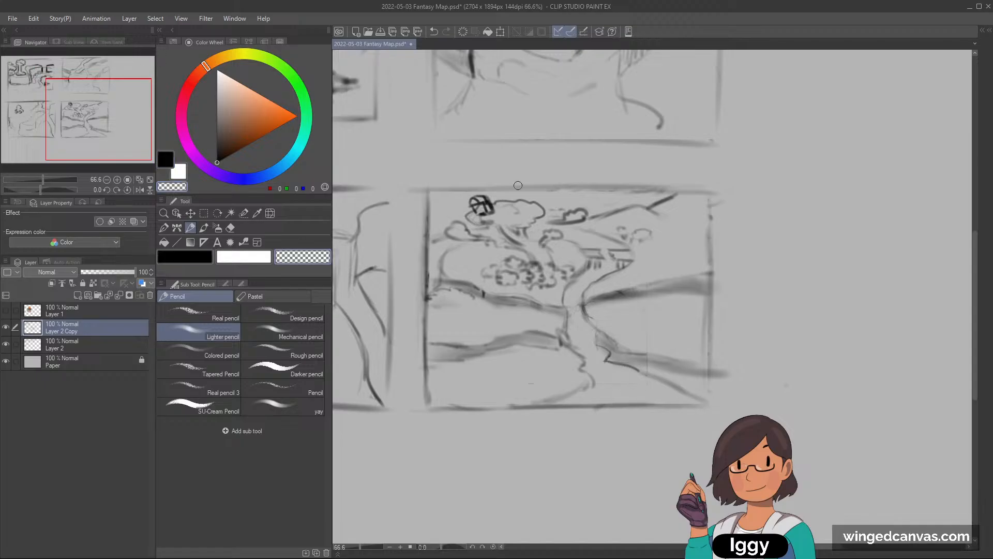
- Erase the crosshatched round shape at the top of the large tree and redraw it as a small box
{"action": "key", "text": "c"}
{"action": "key", "text": "c"}
{"action": "mouse_move", "coordinate": [486, 203]}
{"action": "left_mouse_down"}
{"action": "mouse_move", "coordinate": [475, 208]}
{"action": "mouse_move", "coordinate": [491, 213]}
{"action": "left_mouse_up"}
{"action": "key", "text": "c"}
{"action": "key", "text": "ctrl+z"}
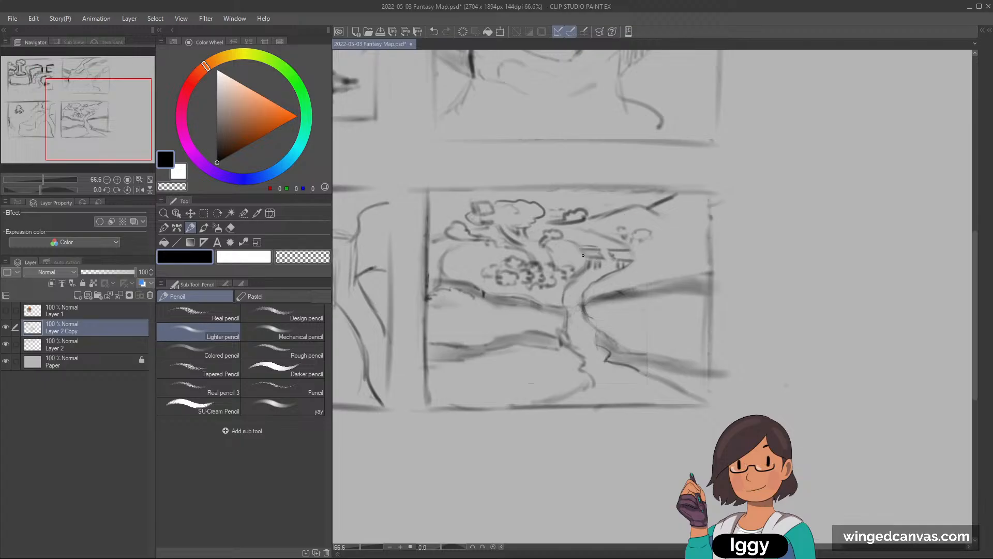
- Add darker deck lines to the bridge where it meets the left bank
{"action": "left_click_drag", "start_coordinate": [583, 255], "coordinate": [599, 256]}
{"action": "scroll", "coordinate": [528, 417], "scroll_direction": "down", "scroll_amount": 3}
{"action": "scroll", "coordinate": [520, 484], "scroll_direction": "up", "scroll_amount": 2}
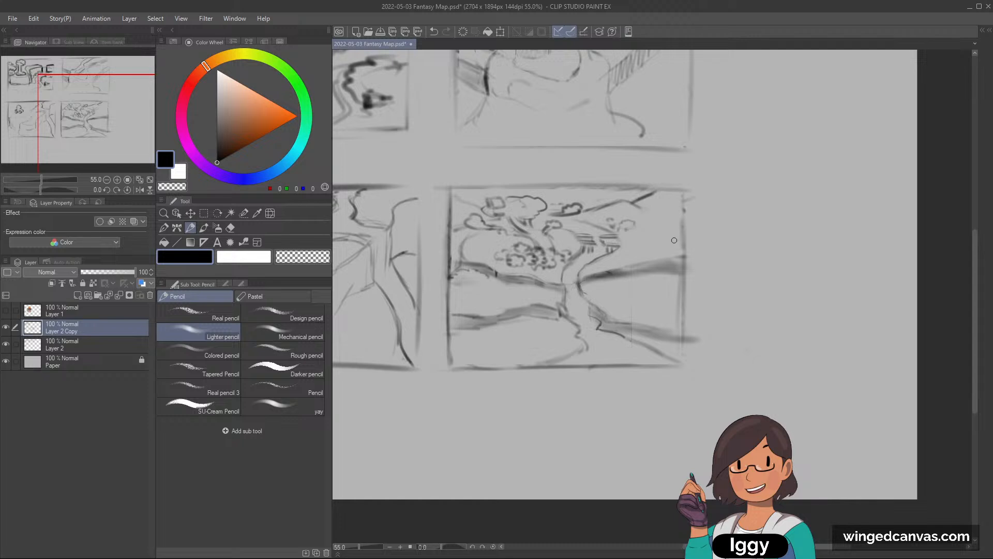
- Cut the lower-left cliff band short of the frame's left edge, erase the leftover piece and taper the remaining end
{"action": "key", "text": "c"}
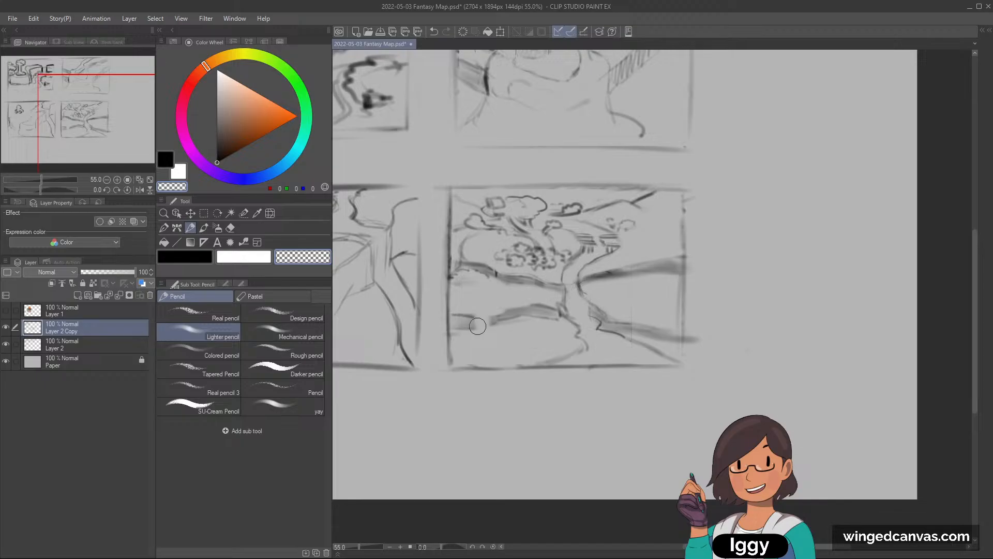
{"action": "left_click_drag", "start_coordinate": [476, 327], "coordinate": [479, 315]}
{"action": "key", "text": "c"}
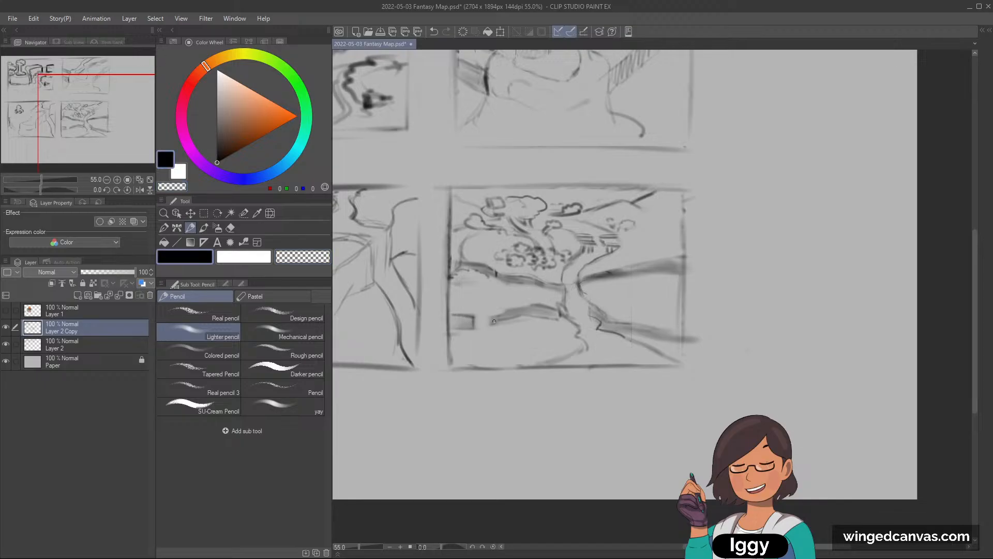
{"action": "left_click_drag", "start_coordinate": [491, 329], "coordinate": [488, 315]}
{"action": "key", "text": "c"}
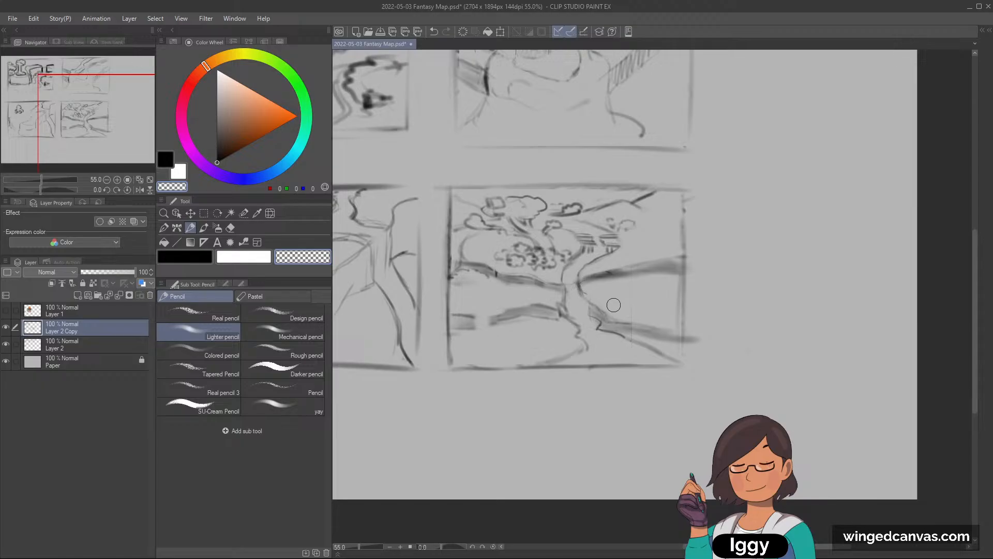
{"action": "key", "text": "c"}
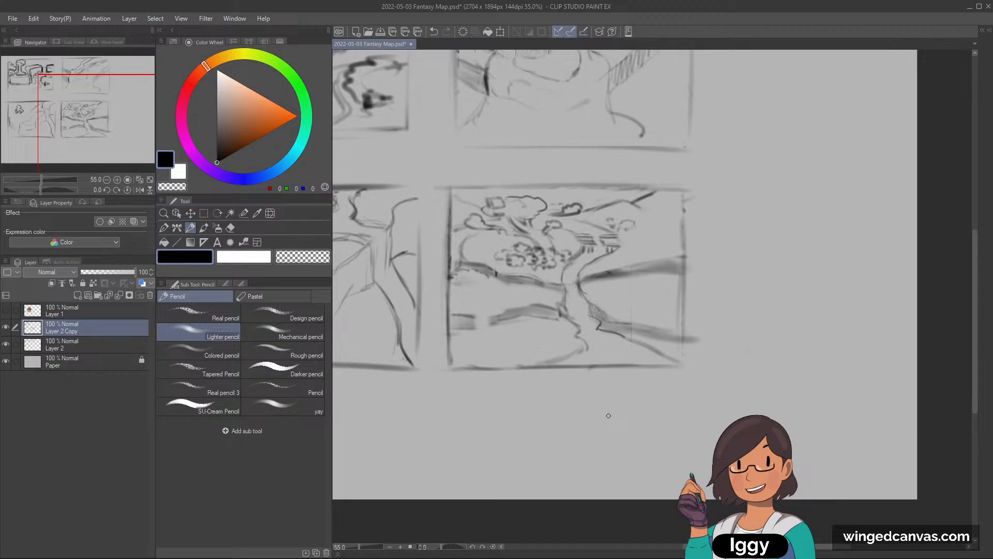
{"action": "key", "text": "c"}
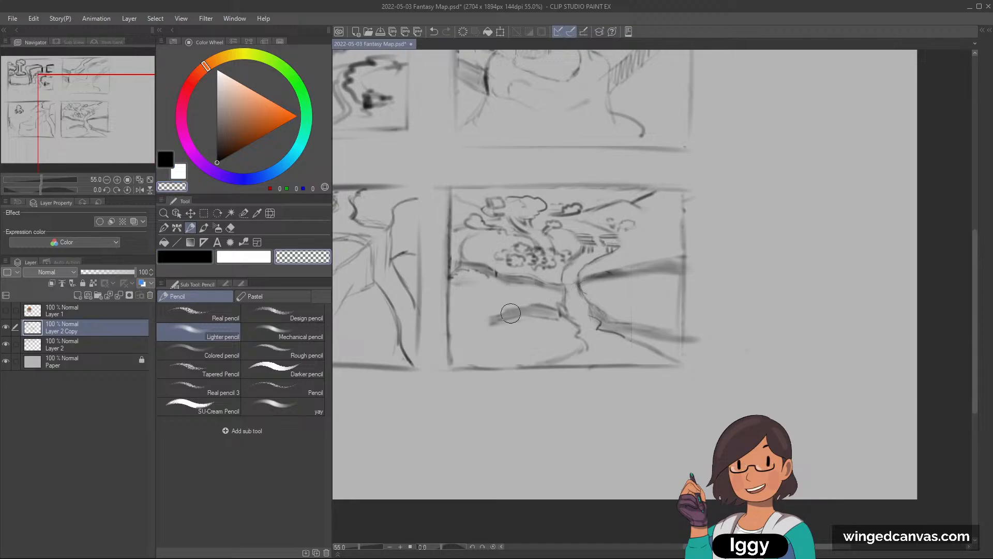
{"action": "key", "text": "c"}
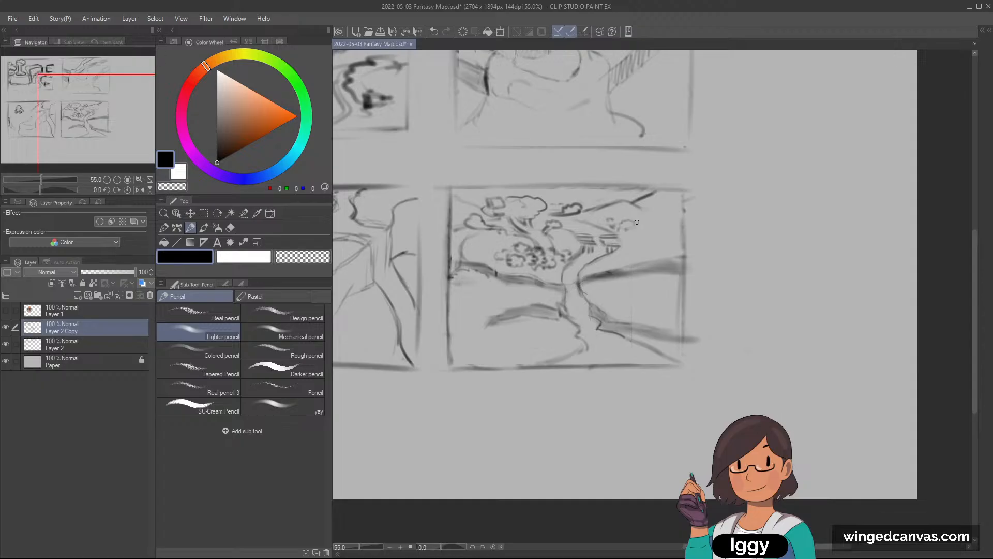
- Shorten the upper cliff band on the river's right bank in the fourth thumbnail and taper its remaining end
{"action": "key", "text": "c"}
{"action": "mouse_move", "coordinate": [656, 274]}
{"action": "left_mouse_down"}
{"action": "mouse_move", "coordinate": [665, 282]}
{"action": "mouse_move", "coordinate": [619, 273]}
{"action": "mouse_move", "coordinate": [662, 266]}
{"action": "mouse_move", "coordinate": [651, 256]}
{"action": "mouse_move", "coordinate": [671, 254]}
{"action": "mouse_move", "coordinate": [676, 275]}
{"action": "left_mouse_up"}
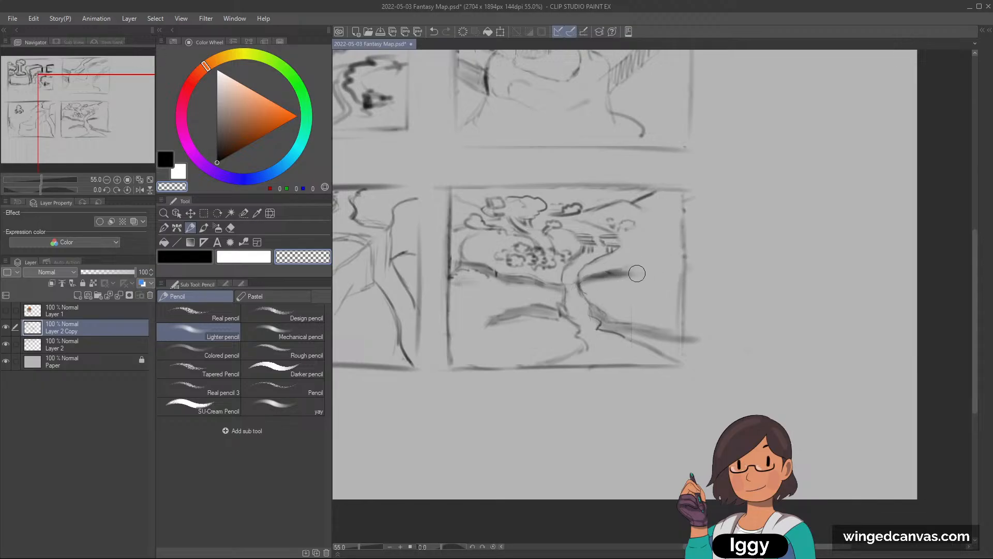
{"action": "key", "text": "c"}
{"action": "key", "text": "c"}
{"action": "left_click_drag", "start_coordinate": [599, 269], "coordinate": [636, 277]}
{"action": "key", "text": "c"}
{"action": "key", "text": "c"}
{"action": "left_click_drag", "start_coordinate": [572, 357], "coordinate": [563, 358]}
{"action": "key", "text": "c"}
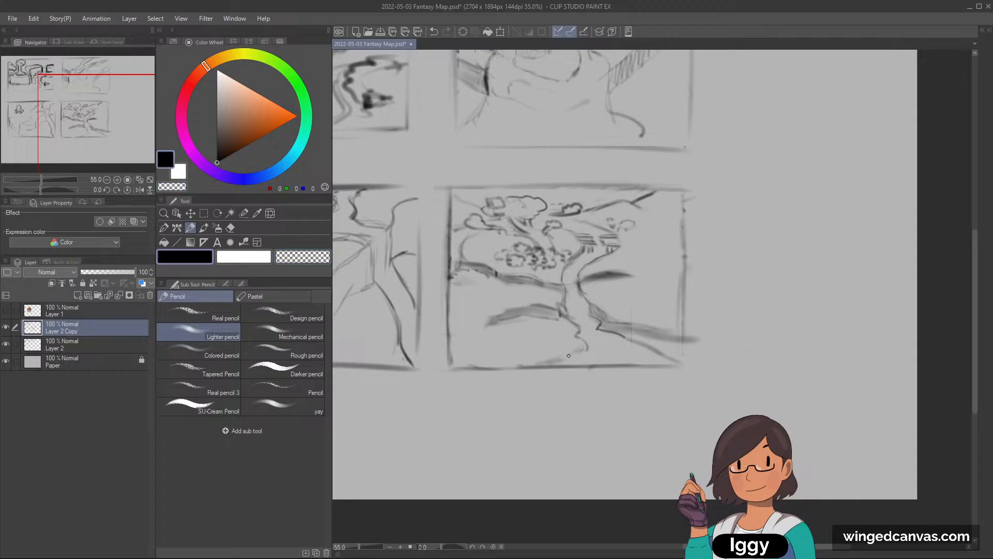
{"action": "left_click_drag", "start_coordinate": [564, 356], "coordinate": [579, 357]}
{"action": "key", "text": "ctrl+z"}
{"action": "left_click_drag", "start_coordinate": [535, 357], "coordinate": [535, 345]}
{"action": "key", "text": "ctrl+z"}
{"action": "left_click_drag", "start_coordinate": [590, 355], "coordinate": [609, 357]}
{"action": "key", "text": "ctrl+z"}
{"action": "key", "text": "ctrl+z"}
{"action": "key", "text": "ctrl+z"}
{"action": "key", "text": "ctrl+z"}
{"action": "key", "text": "ctrl+z"}
- Erase the river's right bank line running to the fourth thumbnail's lower-right corner with an enlarged transparent brush
{"action": "key", "text": "c"}
{"action": "key", "text": "bracketright"}
{"action": "key", "text": "bracketright"}
{"action": "key", "text": "bracketright"}
{"action": "left_click_drag", "start_coordinate": [595, 331], "coordinate": [673, 363]}
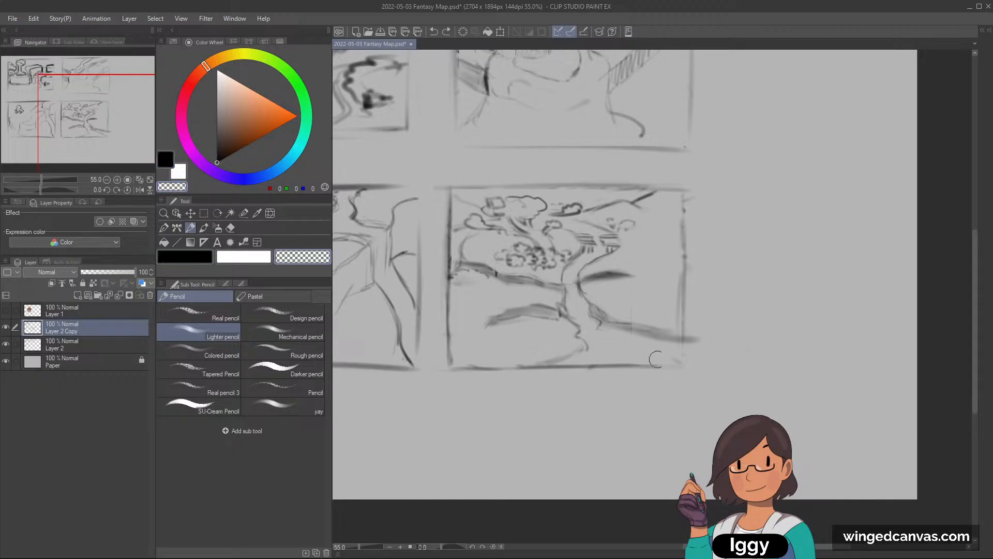
- Outline the lower-right cliff band with two fine sloping lines from the river to the frame's right edge
{"action": "key", "text": "c"}
{"action": "key", "text": "bracketleft"}
{"action": "key", "text": "bracketleft"}
{"action": "key", "text": "bracketleft"}
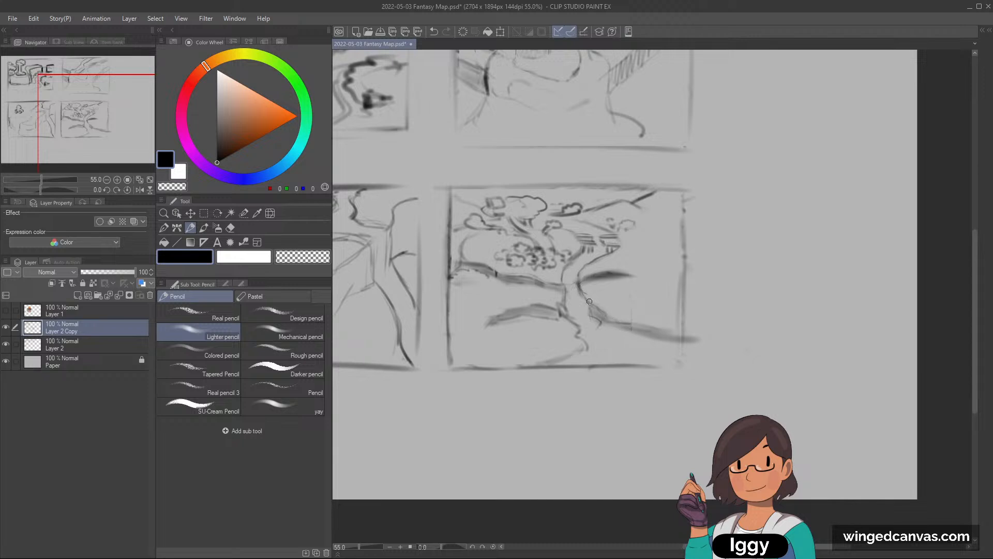
{"action": "mouse_move", "coordinate": [598, 304]}
{"action": "left_mouse_down"}
{"action": "mouse_move", "coordinate": [626, 322]}
{"action": "mouse_move", "coordinate": [680, 328]}
{"action": "left_mouse_up"}
{"action": "mouse_move", "coordinate": [605, 314]}
{"action": "left_mouse_down"}
{"action": "mouse_move", "coordinate": [656, 323]}
{"action": "mouse_move", "coordinate": [609, 325]}
{"action": "mouse_move", "coordinate": [685, 343]}
{"action": "left_mouse_up"}
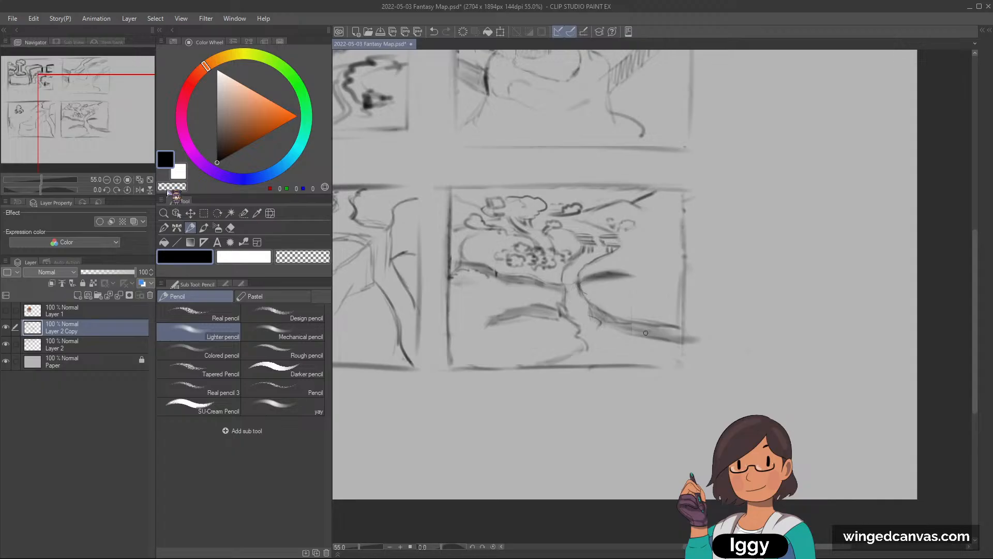
- Copy the fourth thumbnail onto its own layer, deselect it, and hide the layers Layer 2 Copy and Layer 2
{"action": "left_click", "coordinate": [150, 181]}
{"action": "left_click_drag", "start_coordinate": [806, 198], "coordinate": [758, 202]}
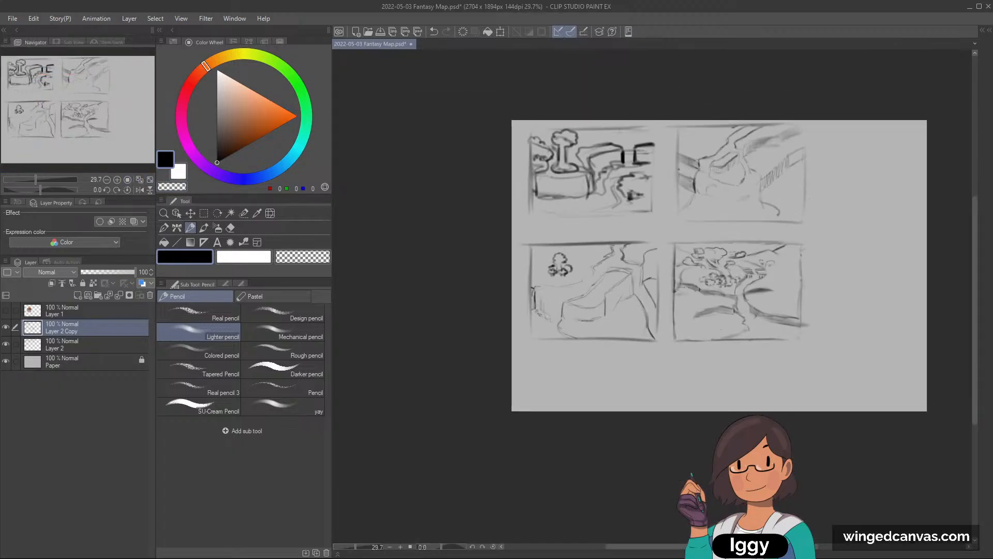
{"action": "left_click_drag", "start_coordinate": [119, 120], "coordinate": [148, 120]}
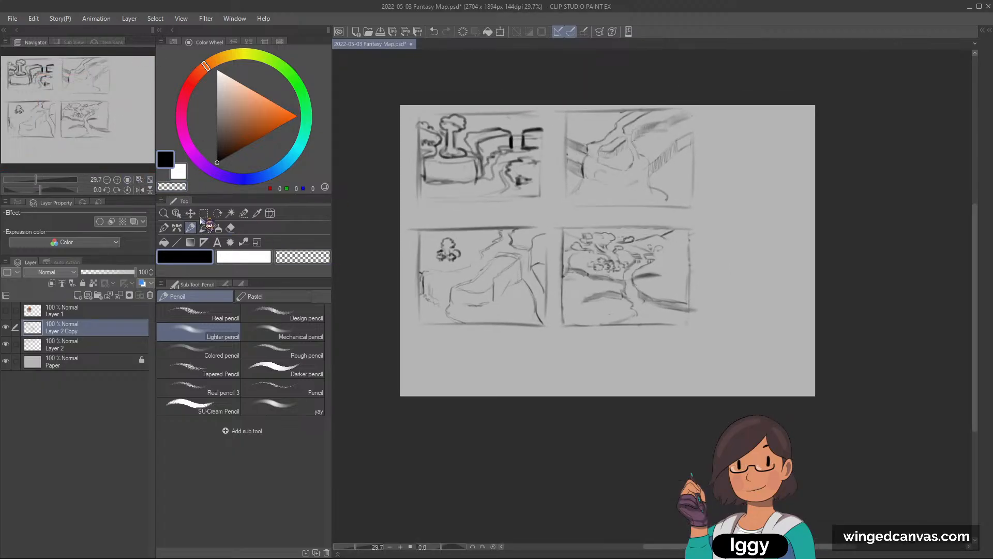
{"action": "left_click", "coordinate": [204, 213]}
{"action": "left_click_drag", "start_coordinate": [555, 221], "coordinate": [697, 332]}
{"action": "key", "text": "ctrl+c"}
{"action": "key", "text": "ctrl+v"}
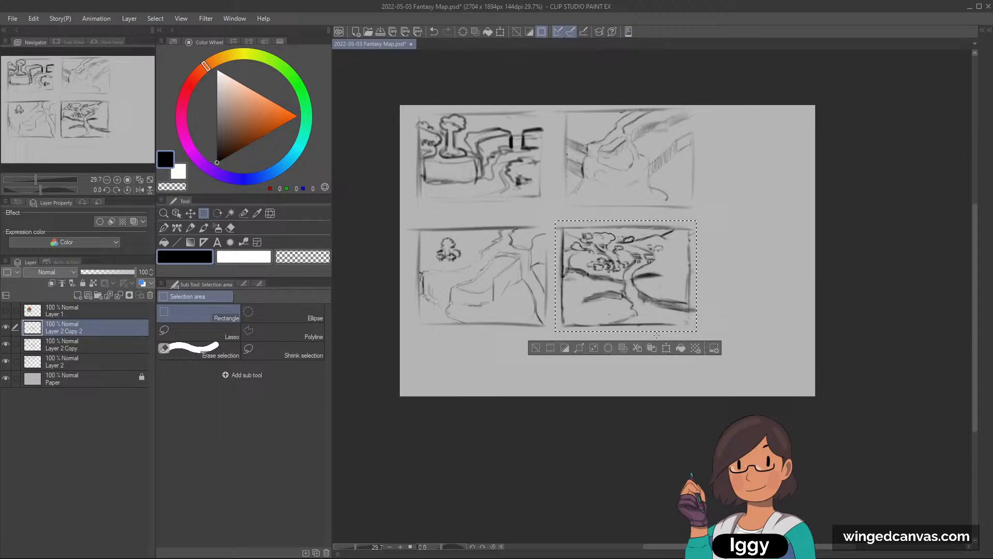
{"action": "left_click", "coordinate": [536, 348]}
{"action": "left_click", "coordinate": [7, 344]}
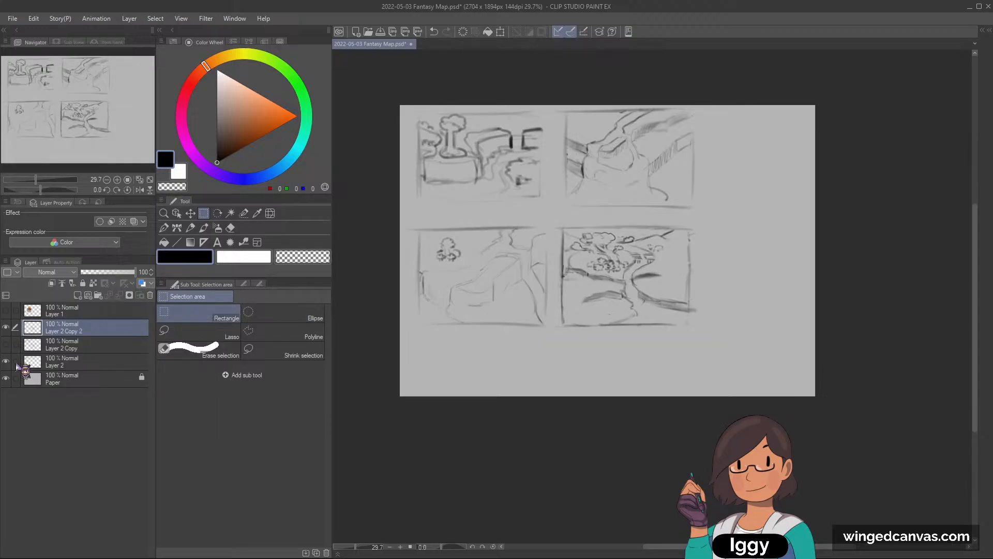
{"action": "left_click", "coordinate": [6, 361]}
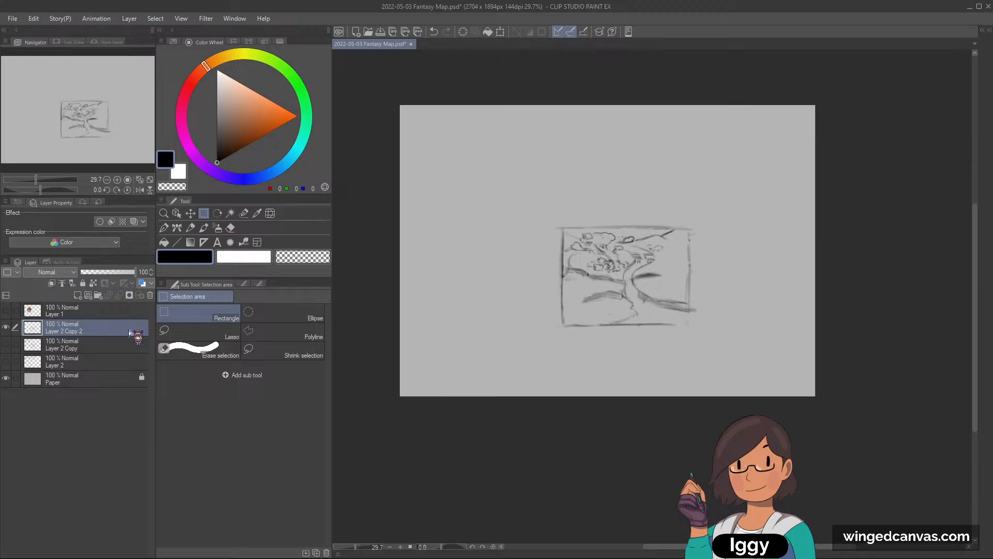
- Transform the copied thumbnail, moving it to the canvas's upper-left corner
{"action": "key", "text": "ctrl+t"}
{"action": "left_click_drag", "start_coordinate": [667, 278], "coordinate": [501, 153]}
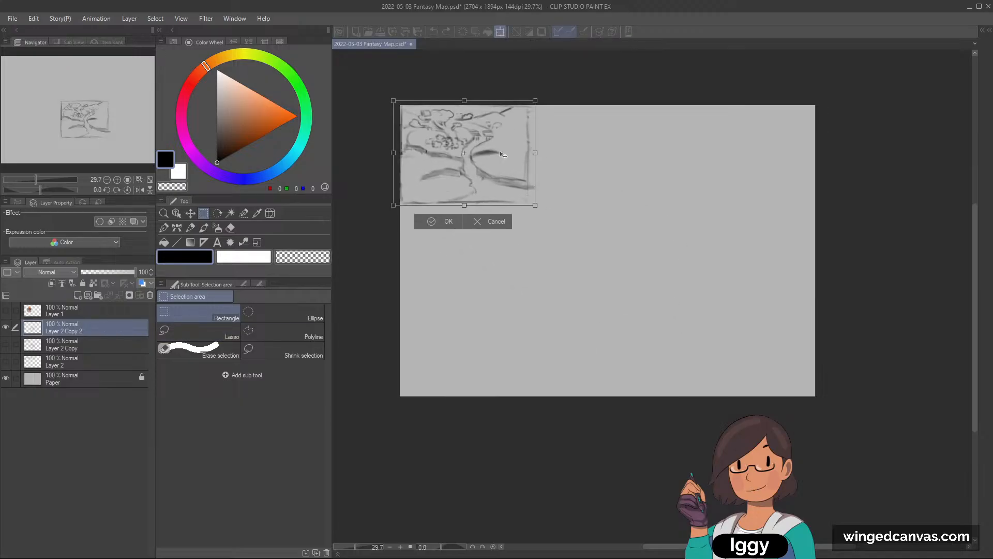
- Scale up and reposition the thumbnail sketch on Layer 2 Copy 2 so it fills the whole canvas, and apply the transformation
{"action": "mouse_move", "coordinate": [533, 202]}
{"action": "left_mouse_down"}
{"action": "mouse_move", "coordinate": [751, 382]}
{"action": "mouse_move", "coordinate": [801, 399]}
{"action": "left_mouse_up"}
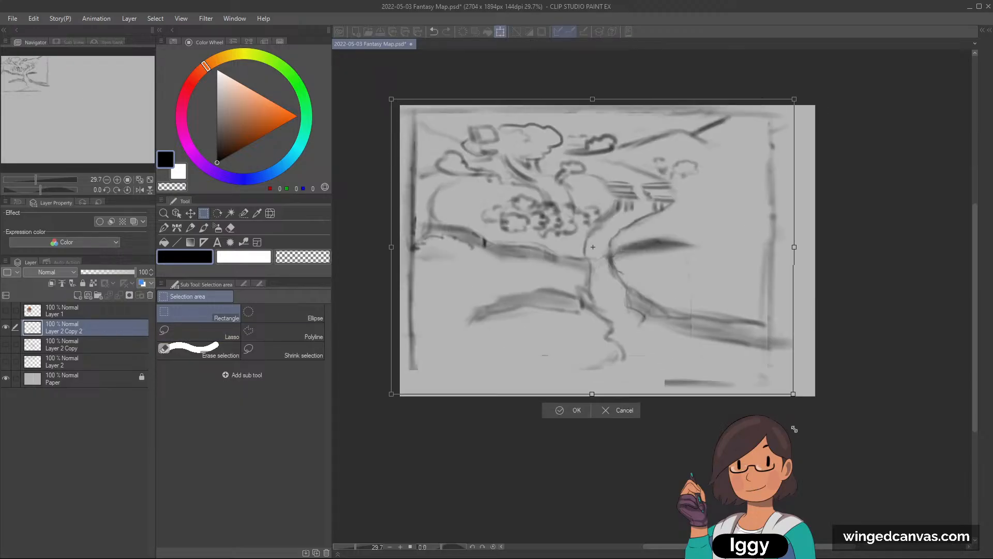
{"action": "left_click_drag", "start_coordinate": [696, 341], "coordinate": [687, 336]}
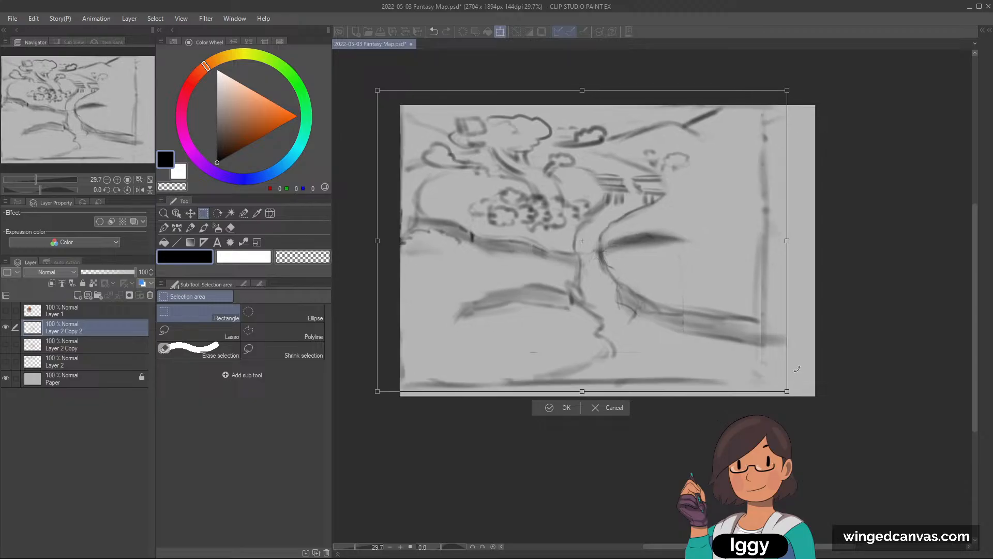
{"action": "left_click_drag", "start_coordinate": [792, 396], "coordinate": [818, 427]}
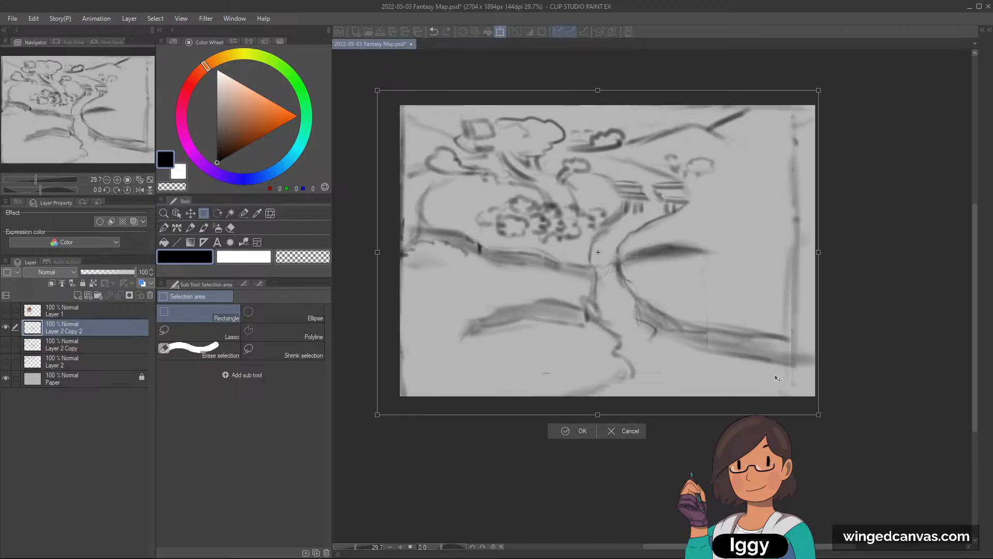
{"action": "left_click_drag", "start_coordinate": [779, 380], "coordinate": [784, 383]}
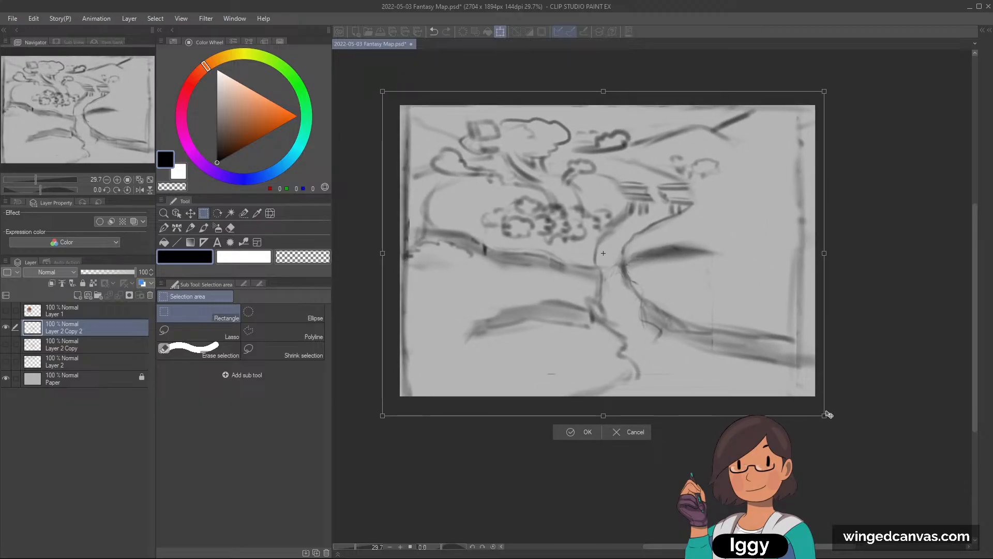
{"action": "left_click_drag", "start_coordinate": [824, 416], "coordinate": [830, 420]}
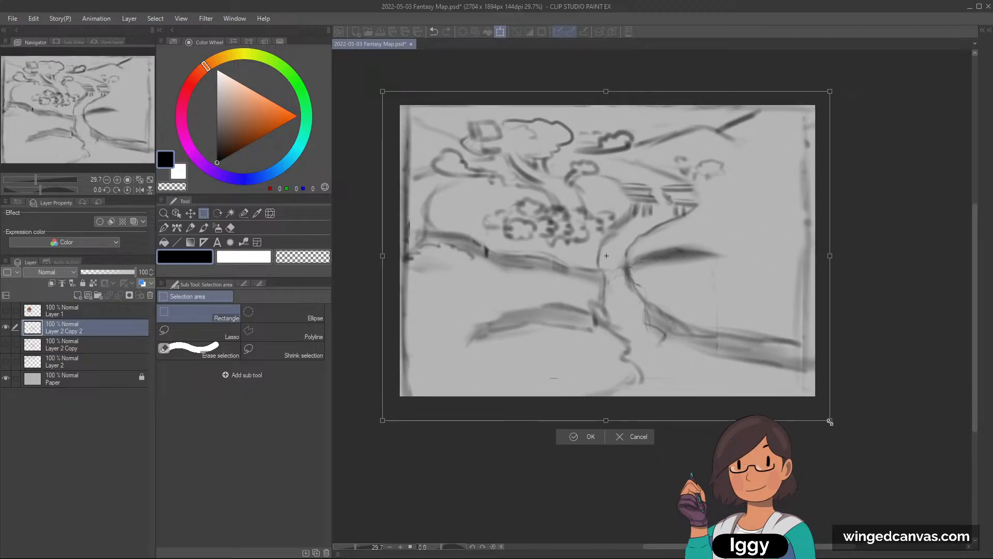
{"action": "left_click", "coordinate": [581, 436]}
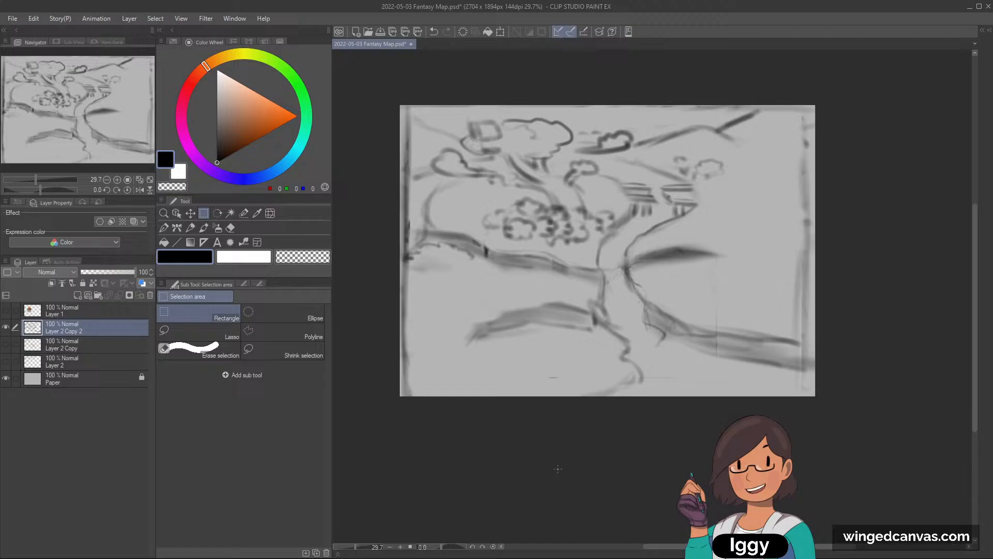
- Add a new raster layer directly beneath Layer 2 Copy 2 and choose the HC OWC brush
{"action": "left_click", "coordinate": [90, 345]}
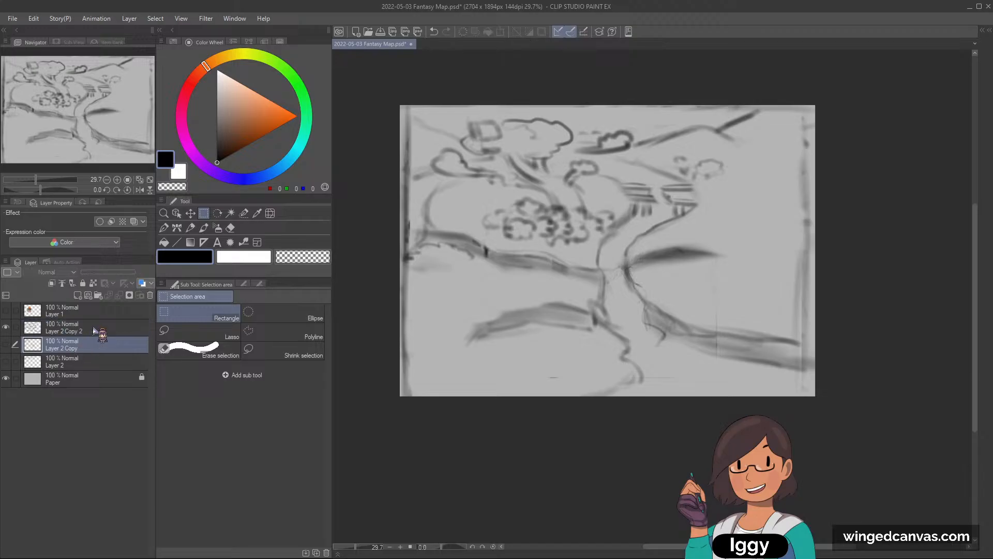
{"action": "left_click", "coordinate": [78, 295]}
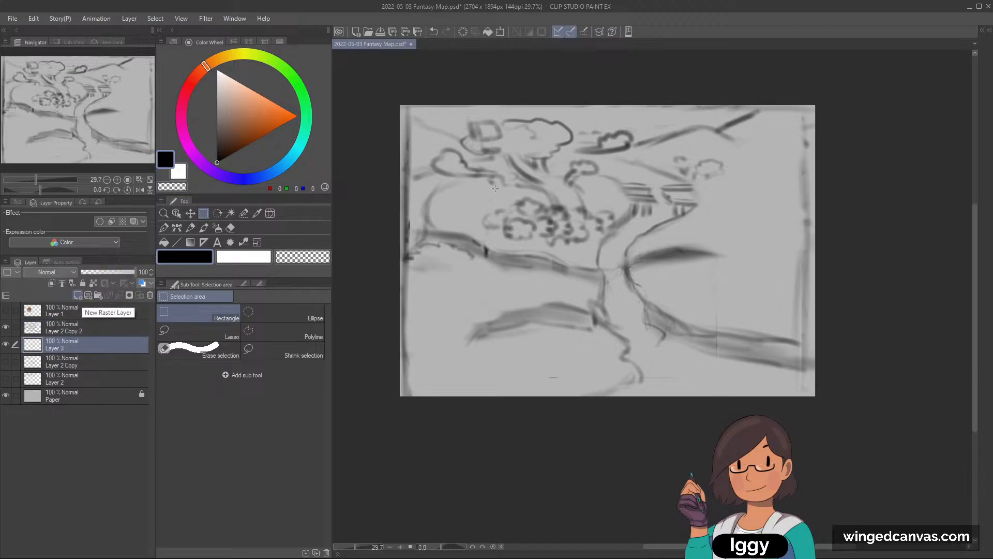
{"action": "left_click", "coordinate": [204, 227]}
{"action": "scroll", "coordinate": [590, 219], "scroll_direction": "down", "scroll_amount": 1}
{"action": "scroll", "coordinate": [590, 219], "scroll_direction": "up", "scroll_amount": 1}
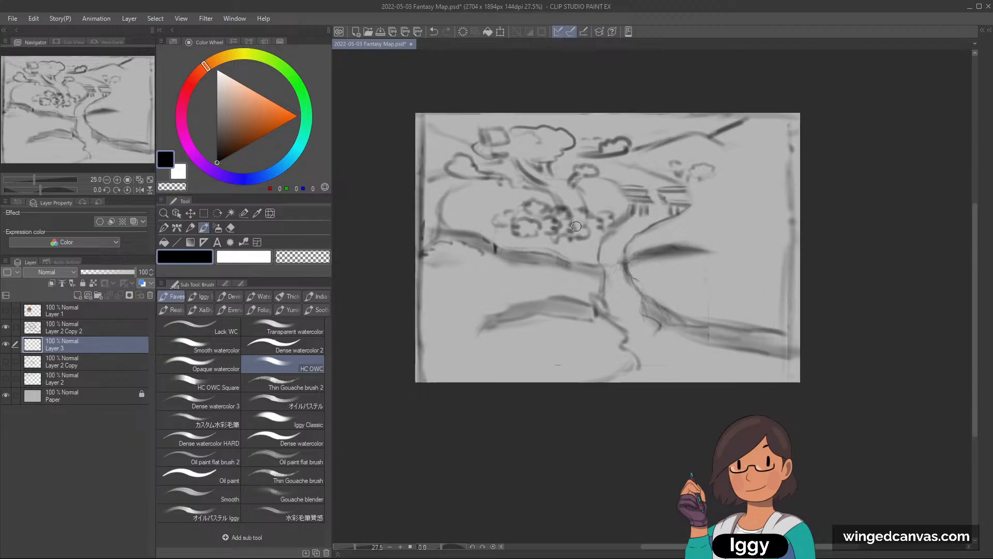
{"action": "left_click_drag", "start_coordinate": [127, 151], "coordinate": [139, 150]}
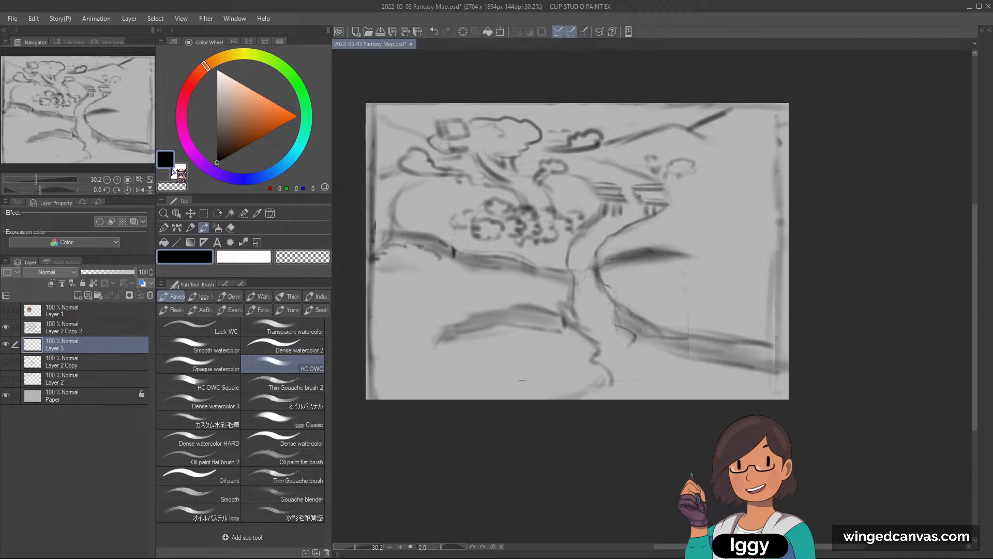
{"action": "scroll", "coordinate": [692, 210], "scroll_direction": "down", "scroll_amount": 1}
{"action": "left_click_drag", "start_coordinate": [117, 141], "coordinate": [127, 146]}
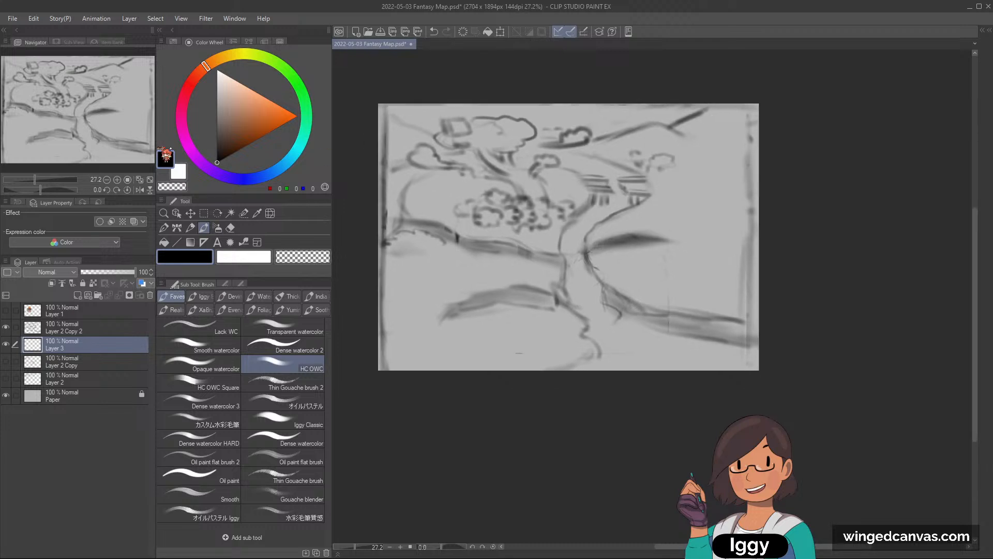
- Toggle the visibility of the enlarged sketch layer to check which layer holds it
{"action": "left_click", "coordinate": [85, 362]}
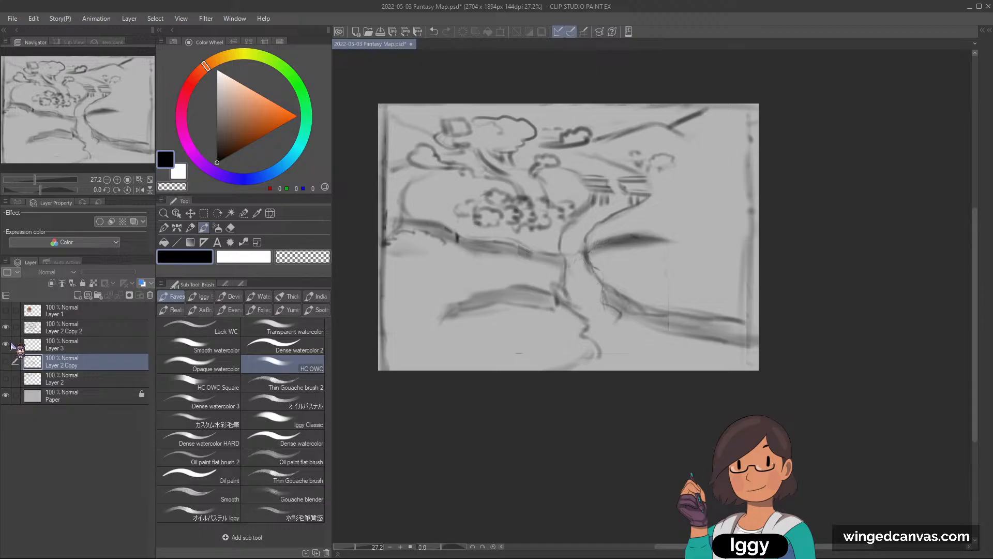
{"action": "left_click", "coordinate": [6, 327]}
{"action": "left_click", "coordinate": [5, 326]}
{"action": "left_click", "coordinate": [11, 329]}
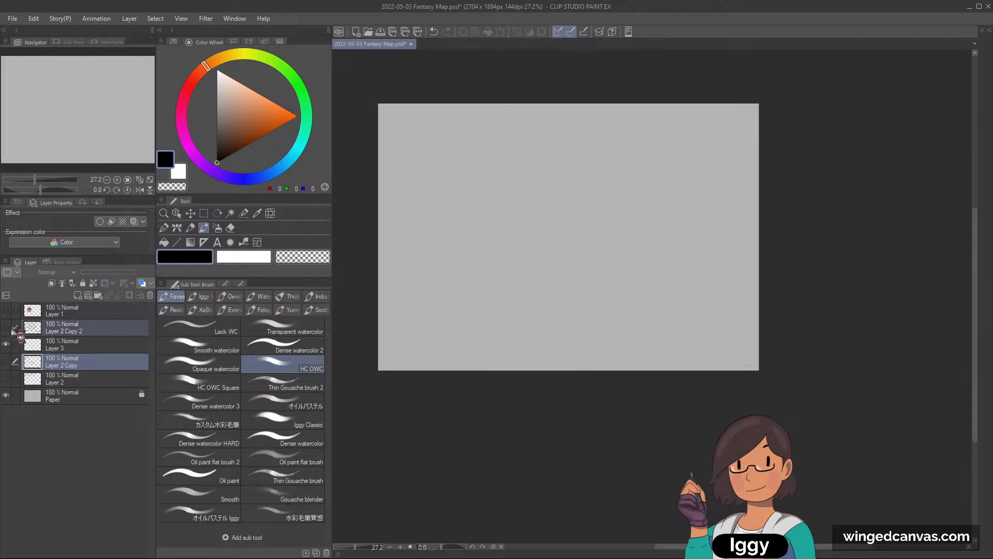
{"action": "left_click", "coordinate": [10, 329]}
- Set the enlarged sketch layer's blending mode to Multiply and its opacity to 30%
{"action": "left_click", "coordinate": [77, 327]}
{"action": "left_click", "coordinate": [51, 271]}
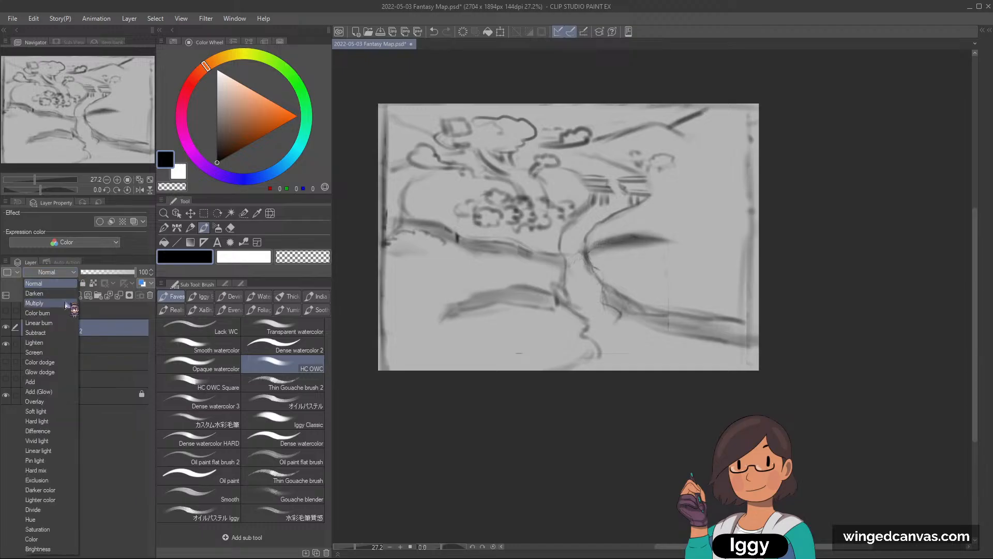
{"action": "left_click", "coordinate": [68, 304]}
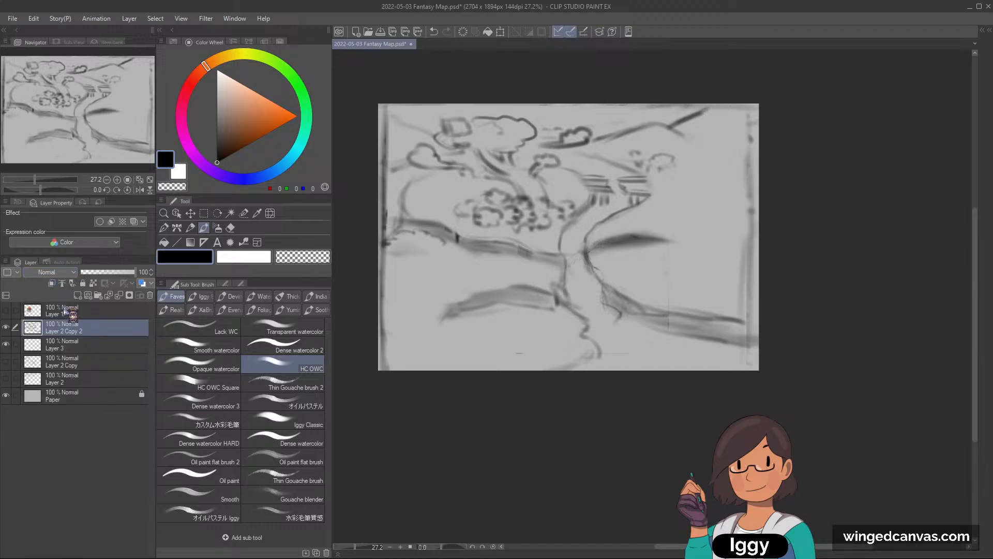
{"action": "left_click", "coordinate": [98, 272]}
- Fill Layer 3, beneath the sketch, with light blue (RGB 148, 209, 255)
{"action": "left_click", "coordinate": [119, 346]}
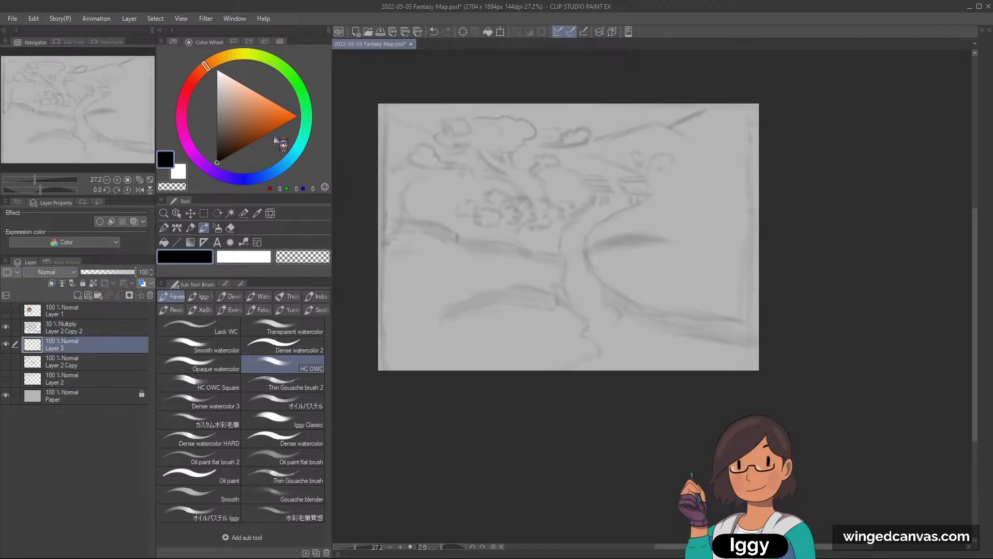
{"action": "left_click", "coordinate": [279, 168]}
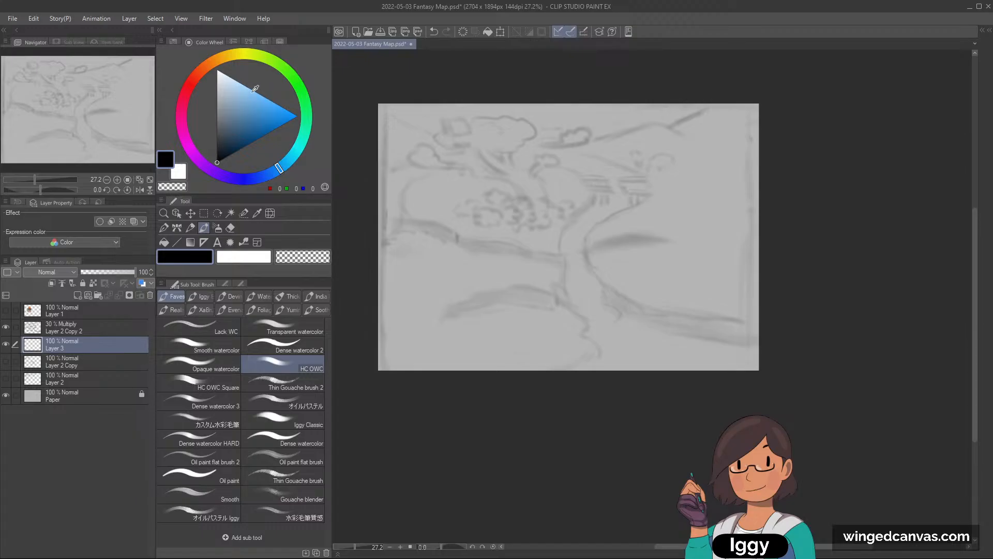
{"action": "left_click", "coordinate": [251, 89]}
{"action": "left_click", "coordinate": [164, 242]}
{"action": "left_click", "coordinate": [528, 223]}
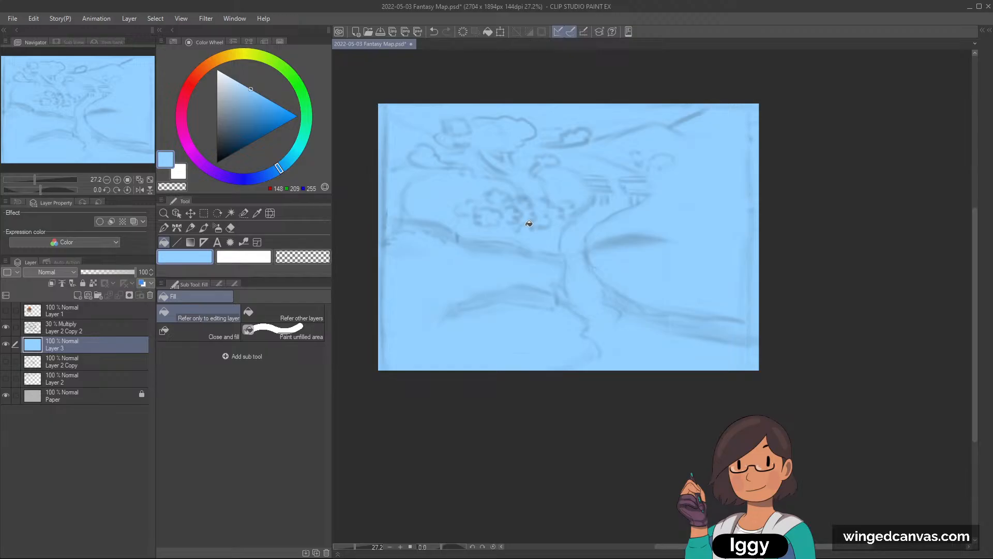
- Paint the sketched land masses in turquoise (RGB 117, 238, 212) on a new raster layer and add another empty layer above it
{"action": "left_click", "coordinate": [304, 136]}
{"action": "left_click", "coordinate": [255, 98]}
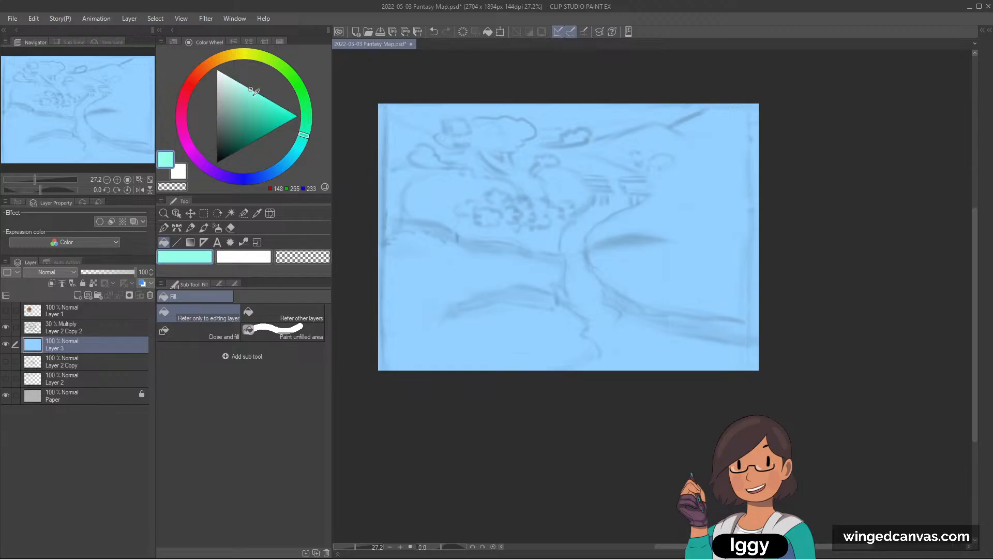
{"action": "left_click", "coordinate": [204, 228]}
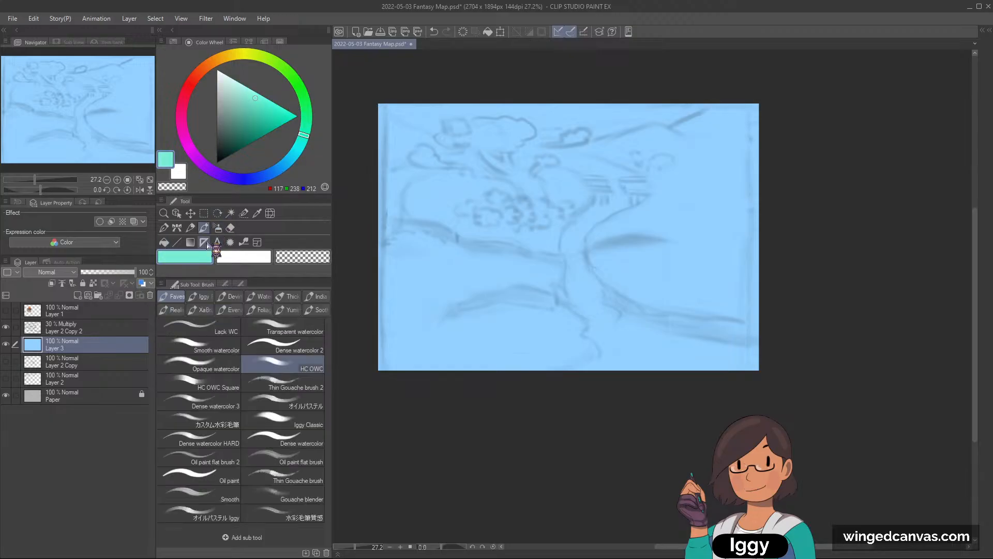
{"action": "left_click", "coordinate": [77, 295]}
{"action": "mouse_move", "coordinate": [472, 280]}
{"action": "left_mouse_down"}
{"action": "mouse_move", "coordinate": [423, 313]}
{"action": "mouse_move", "coordinate": [472, 281]}
{"action": "mouse_move", "coordinate": [393, 308]}
{"action": "mouse_move", "coordinate": [476, 264]}
{"action": "mouse_move", "coordinate": [391, 285]}
{"action": "mouse_move", "coordinate": [440, 252]}
{"action": "mouse_move", "coordinate": [399, 299]}
{"action": "mouse_move", "coordinate": [430, 256]}
{"action": "mouse_move", "coordinate": [501, 267]}
{"action": "mouse_move", "coordinate": [473, 271]}
{"action": "mouse_move", "coordinate": [555, 264]}
{"action": "mouse_move", "coordinate": [392, 302]}
{"action": "left_mouse_up"}
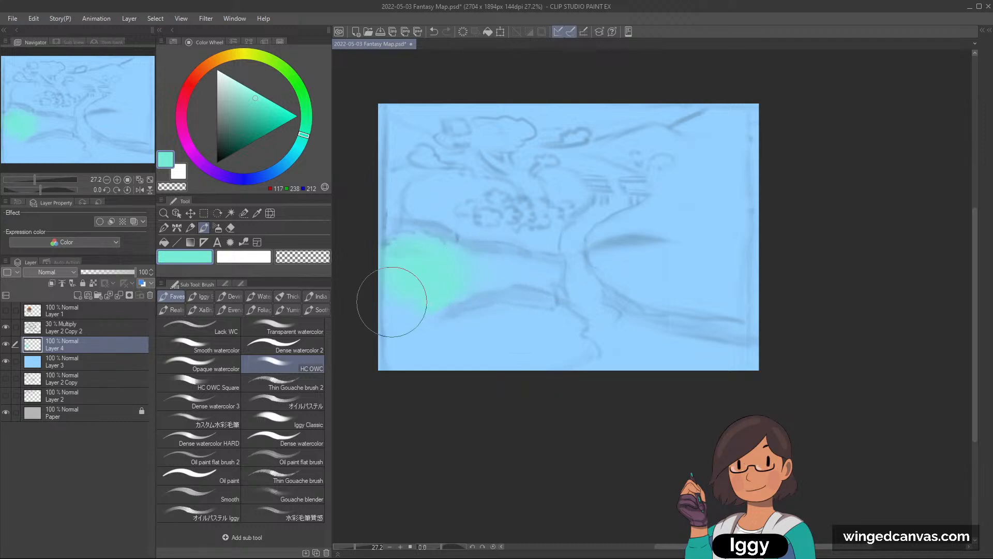
{"action": "left_click", "coordinate": [434, 268], "text": "alt"}
{"action": "mouse_move", "coordinate": [434, 268]}
{"action": "left_mouse_down"}
{"action": "mouse_move", "coordinate": [365, 369]}
{"action": "mouse_move", "coordinate": [423, 286]}
{"action": "mouse_move", "coordinate": [399, 393]}
{"action": "mouse_move", "coordinate": [475, 326]}
{"action": "mouse_move", "coordinate": [554, 326]}
{"action": "mouse_move", "coordinate": [470, 355]}
{"action": "mouse_move", "coordinate": [467, 390]}
{"action": "mouse_move", "coordinate": [557, 340]}
{"action": "mouse_move", "coordinate": [543, 372]}
{"action": "left_mouse_up"}
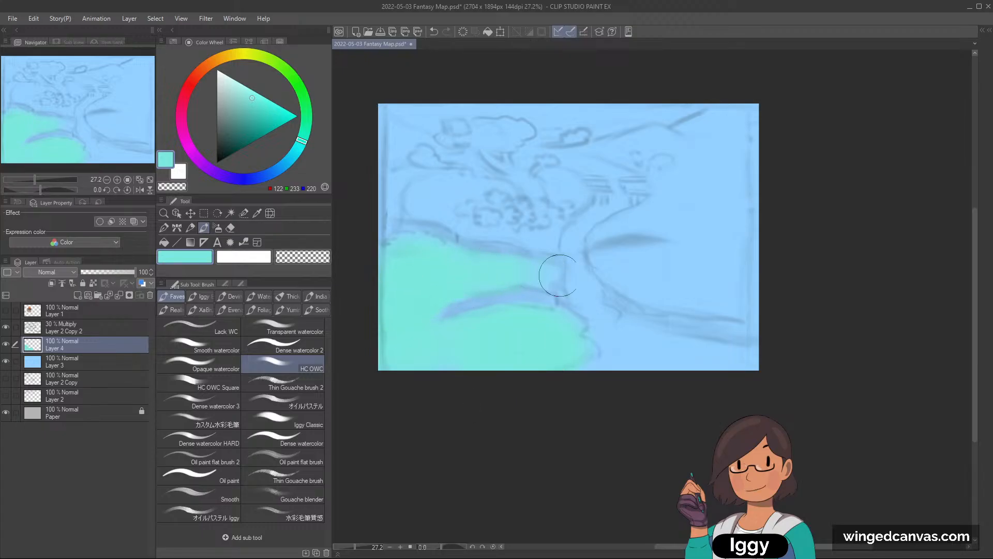
{"action": "mouse_move", "coordinate": [727, 244]}
{"action": "left_mouse_down"}
{"action": "mouse_move", "coordinate": [678, 249]}
{"action": "mouse_move", "coordinate": [609, 266]}
{"action": "mouse_move", "coordinate": [708, 277]}
{"action": "mouse_move", "coordinate": [624, 259]}
{"action": "mouse_move", "coordinate": [762, 270]}
{"action": "mouse_move", "coordinate": [606, 258]}
{"action": "mouse_move", "coordinate": [731, 231]}
{"action": "mouse_move", "coordinate": [639, 237]}
{"action": "mouse_move", "coordinate": [733, 210]}
{"action": "mouse_move", "coordinate": [647, 231]}
{"action": "mouse_move", "coordinate": [605, 255]}
{"action": "mouse_move", "coordinate": [559, 182]}
{"action": "mouse_move", "coordinate": [484, 182]}
{"action": "mouse_move", "coordinate": [424, 222]}
{"action": "mouse_move", "coordinate": [498, 186]}
{"action": "mouse_move", "coordinate": [438, 233]}
{"action": "mouse_move", "coordinate": [552, 187]}
{"action": "mouse_move", "coordinate": [452, 198]}
{"action": "mouse_move", "coordinate": [528, 189]}
{"action": "mouse_move", "coordinate": [510, 180]}
{"action": "mouse_move", "coordinate": [581, 191]}
{"action": "mouse_move", "coordinate": [531, 220]}
{"action": "mouse_move", "coordinate": [572, 198]}
{"action": "mouse_move", "coordinate": [557, 215]}
{"action": "mouse_move", "coordinate": [443, 221]}
{"action": "mouse_move", "coordinate": [560, 228]}
{"action": "left_mouse_up"}
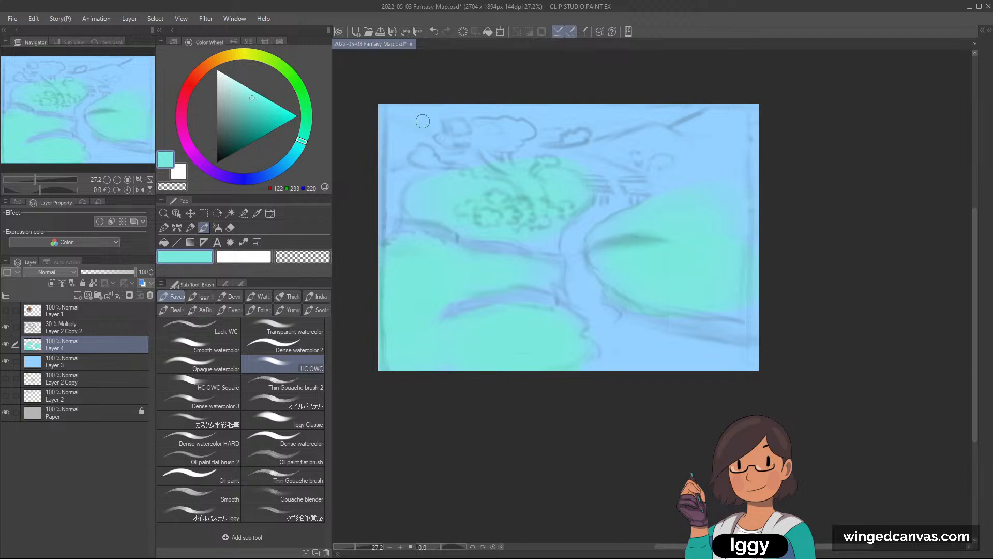
{"action": "mouse_move", "coordinate": [370, 118]}
{"action": "left_mouse_down"}
{"action": "mouse_move", "coordinate": [430, 142]}
{"action": "mouse_move", "coordinate": [382, 138]}
{"action": "mouse_move", "coordinate": [423, 142]}
{"action": "mouse_move", "coordinate": [371, 149]}
{"action": "left_mouse_up"}
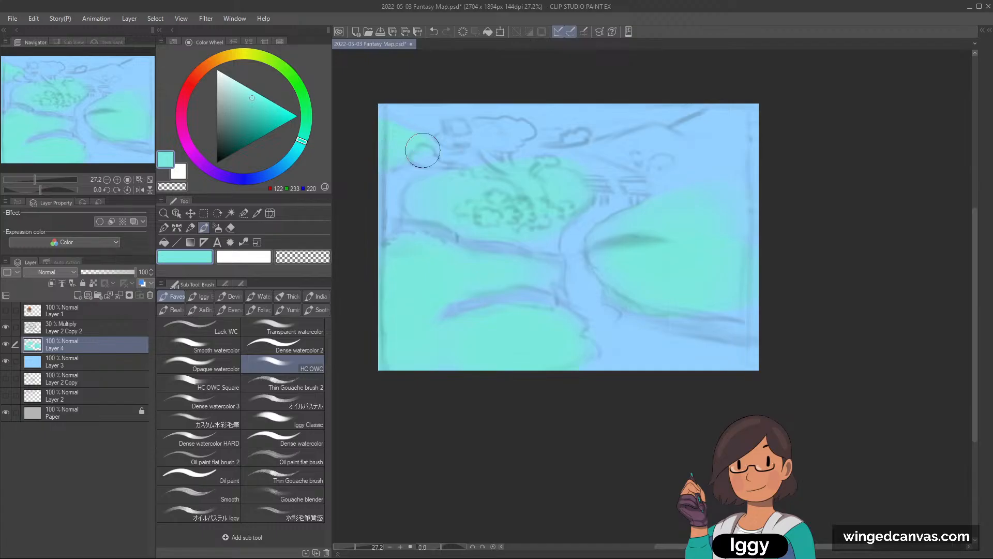
{"action": "left_click", "coordinate": [77, 296]}
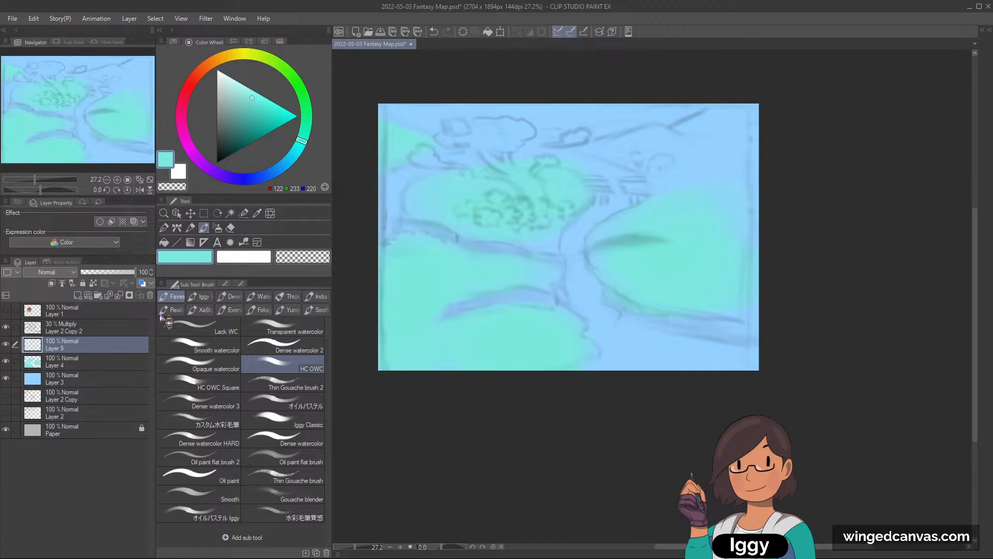
- Adjust the blue background on Layer 3 with Hue/Saturation/Luminosity, setting saturation to 28 and luminosity to -18
{"action": "left_click", "coordinate": [100, 380]}
{"action": "left_click", "coordinate": [33, 18]}
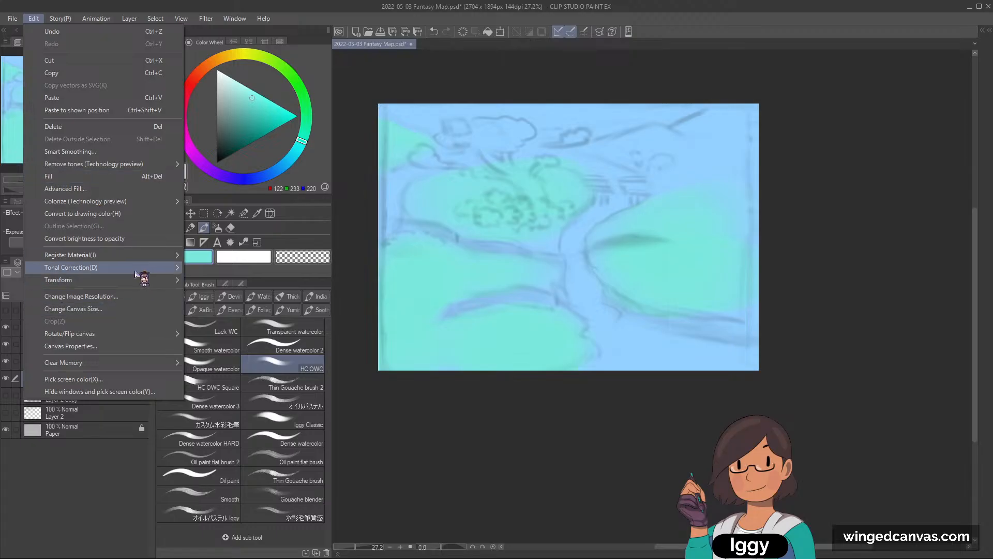
{"action": "mouse_move", "coordinate": [155, 267]}
{"action": "left_click", "coordinate": [217, 290]}
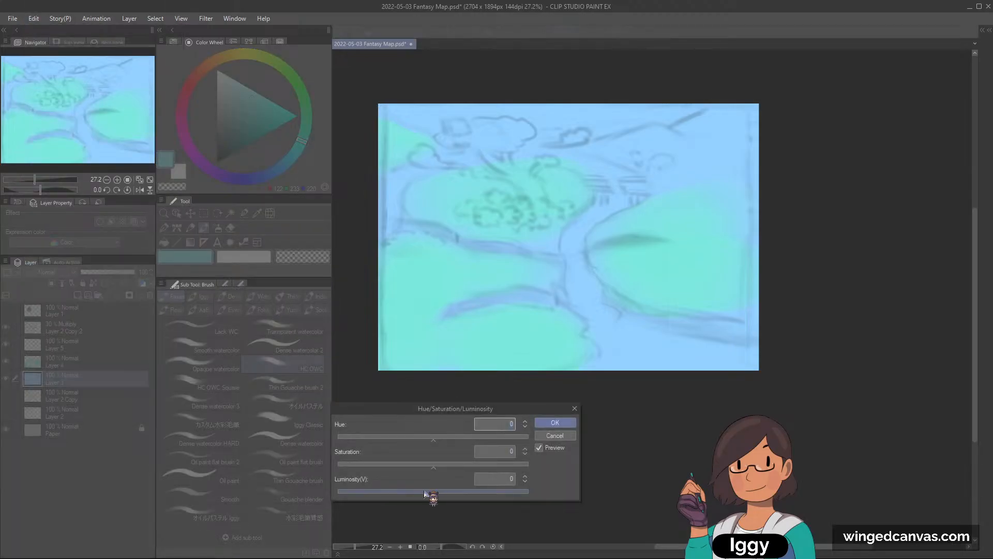
{"action": "left_click_drag", "start_coordinate": [431, 495], "coordinate": [423, 495]}
{"action": "left_click", "coordinate": [455, 468]}
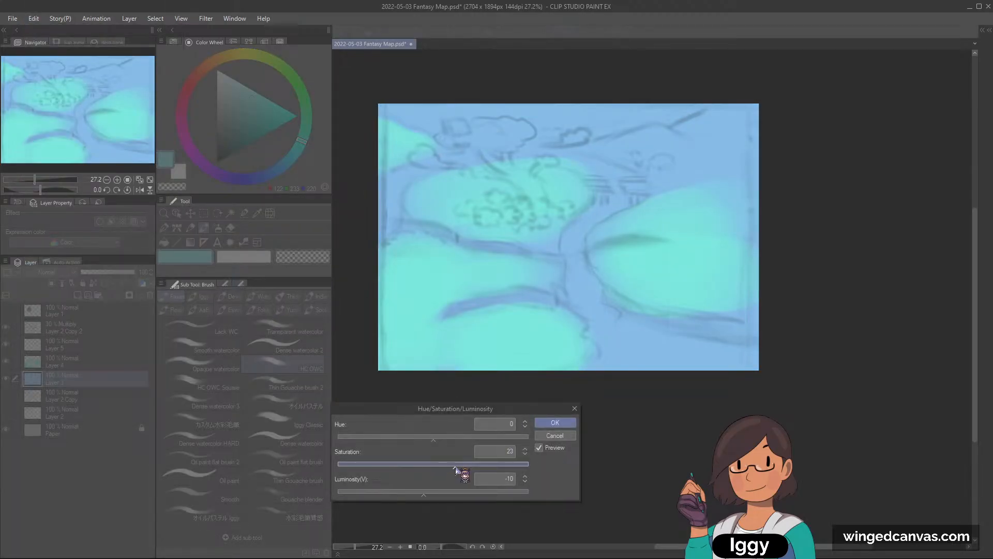
{"action": "left_click", "coordinate": [420, 492]}
{"action": "left_click", "coordinate": [464, 465]}
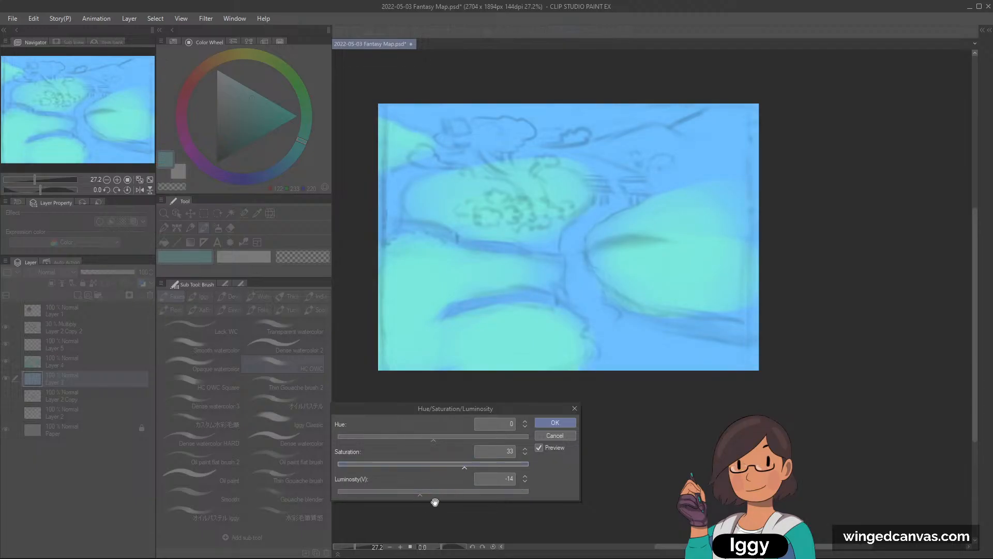
{"action": "left_click", "coordinate": [417, 492]}
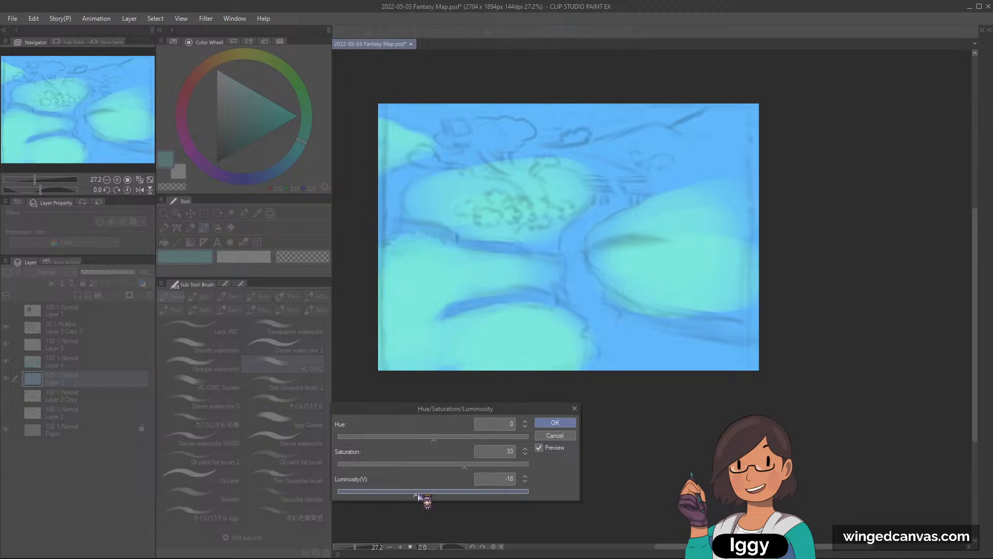
{"action": "left_click", "coordinate": [460, 465]}
- Try hue shifts of -14 and 5 on the blue background and apply the color correction
{"action": "left_click", "coordinate": [426, 437]}
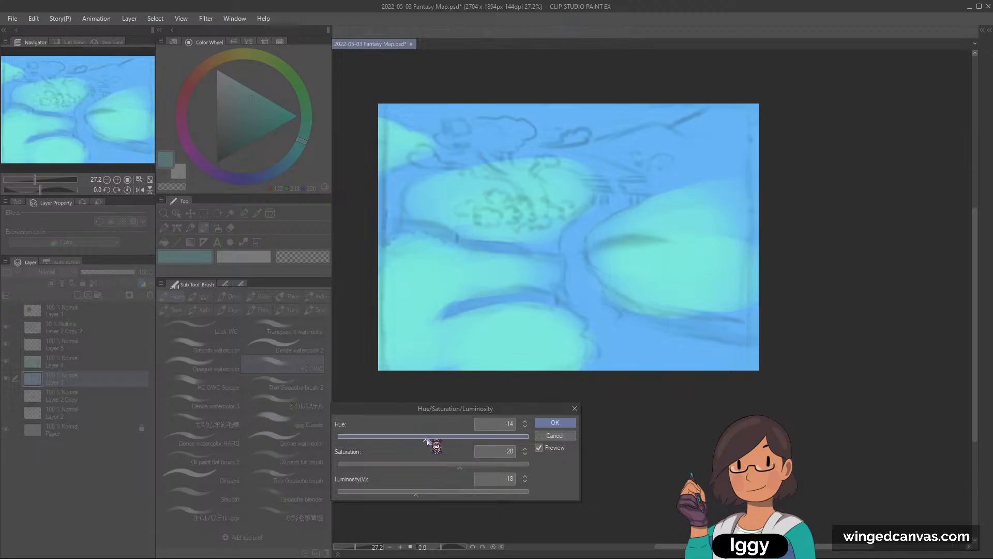
{"action": "left_click", "coordinate": [436, 438]}
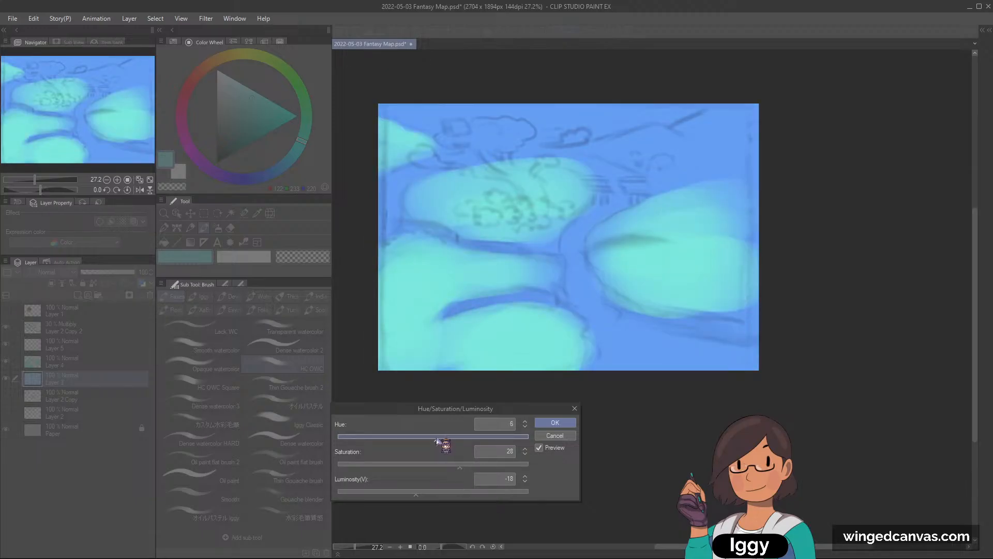
{"action": "left_click", "coordinate": [436, 439]}
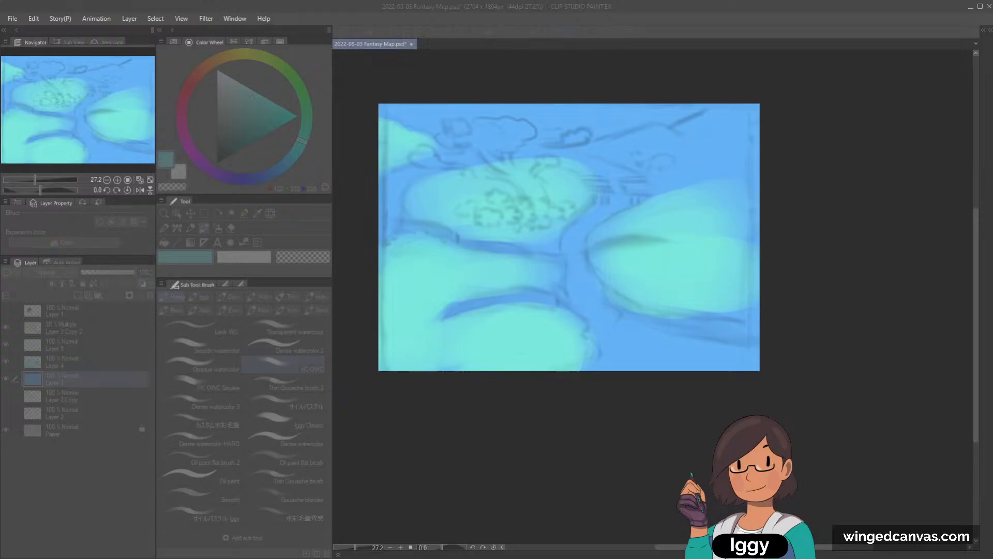
{"action": "left_click", "coordinate": [532, 382]}
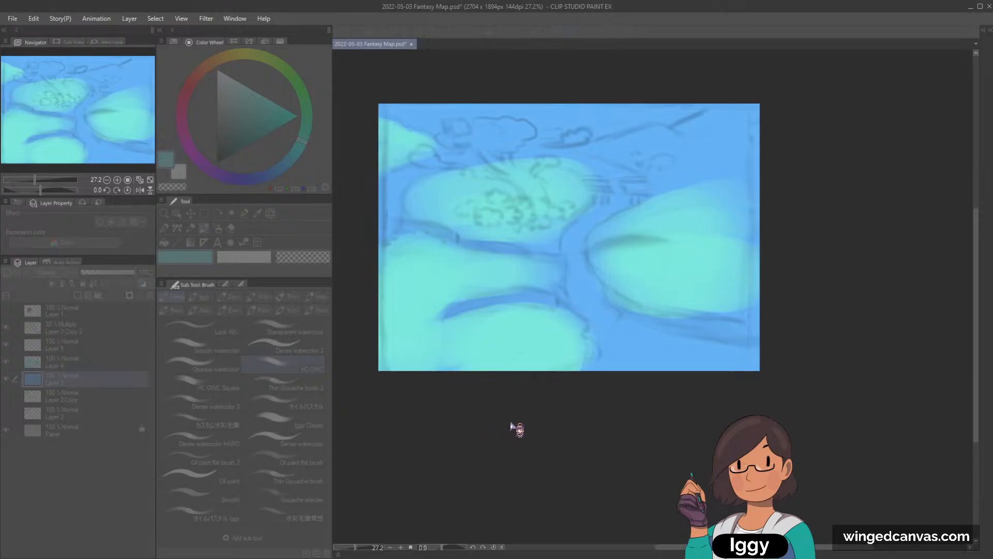
{"action": "mouse_move", "coordinate": [511, 426]}
{"action": "left_mouse_down"}
{"action": "mouse_move", "coordinate": [495, 408]}
{"action": "mouse_move", "coordinate": [523, 433]}
{"action": "left_mouse_up"}
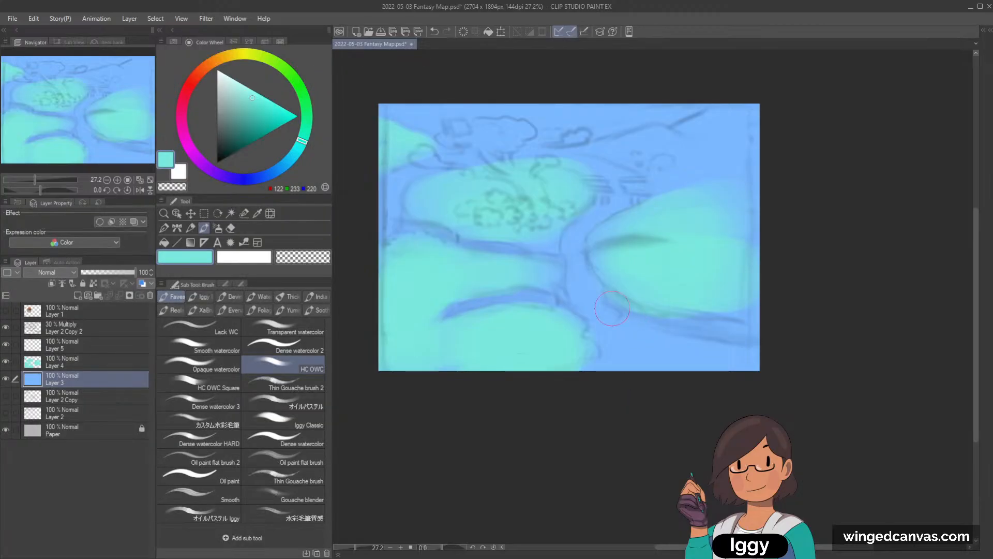
- On Layer 4, extend the turquoise land to the canvas edges, fill the upper-right hills, and round out the central island
{"action": "left_click", "coordinate": [109, 362]}
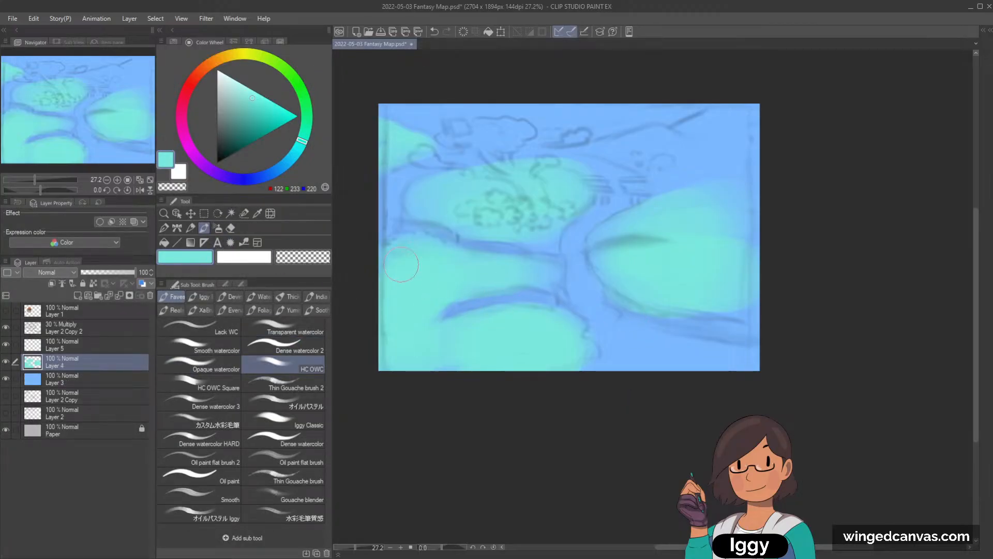
{"action": "mouse_move", "coordinate": [397, 266]}
{"action": "left_mouse_down"}
{"action": "mouse_move", "coordinate": [357, 344]}
{"action": "mouse_move", "coordinate": [378, 391]}
{"action": "mouse_move", "coordinate": [391, 393]}
{"action": "mouse_move", "coordinate": [408, 371]}
{"action": "mouse_move", "coordinate": [566, 371]}
{"action": "mouse_move", "coordinate": [550, 343]}
{"action": "mouse_move", "coordinate": [572, 352]}
{"action": "left_mouse_up"}
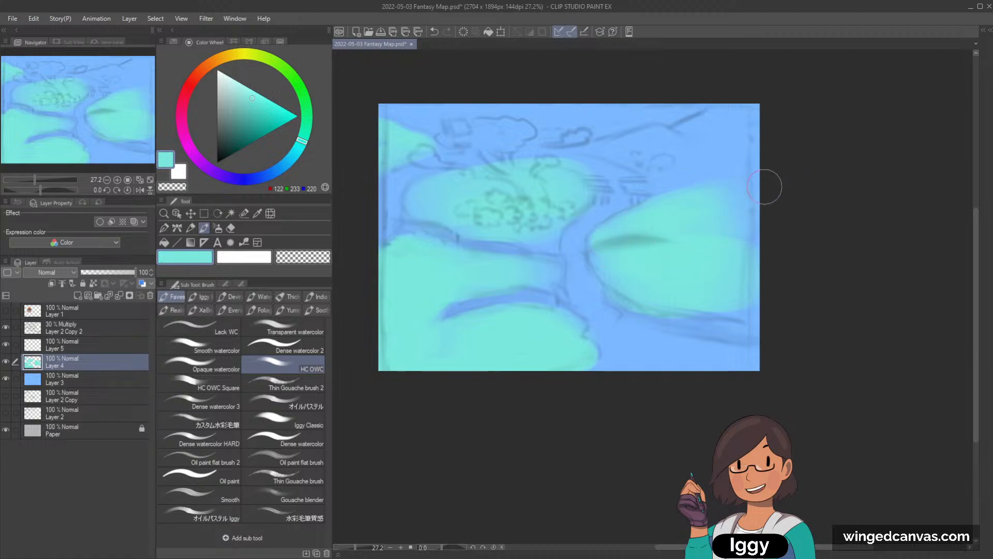
{"action": "mouse_move", "coordinate": [760, 182]}
{"action": "left_mouse_down"}
{"action": "mouse_move", "coordinate": [764, 195]}
{"action": "mouse_move", "coordinate": [838, 239]}
{"action": "mouse_move", "coordinate": [760, 266]}
{"action": "mouse_move", "coordinate": [768, 292]}
{"action": "left_mouse_up"}
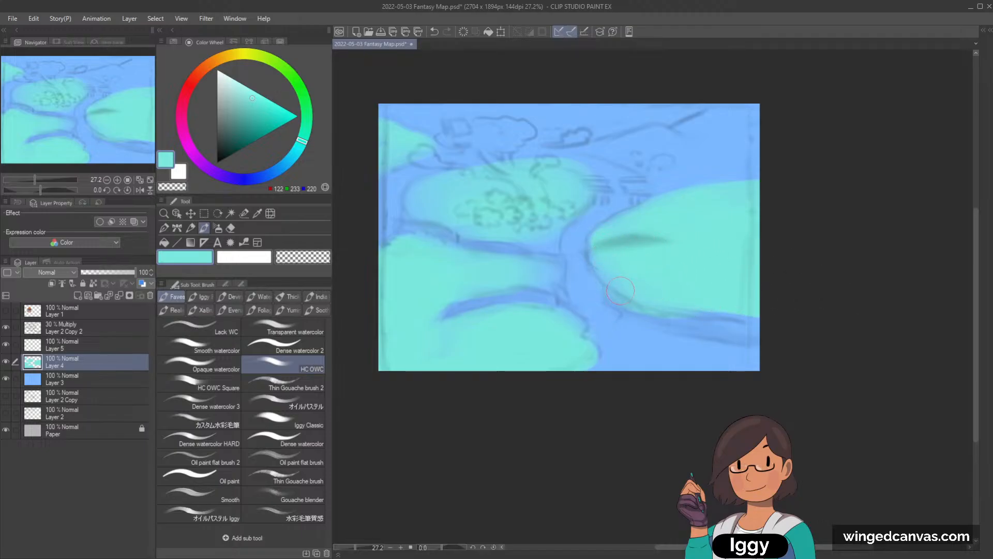
{"action": "mouse_move", "coordinate": [632, 150]}
{"action": "left_mouse_down"}
{"action": "mouse_move", "coordinate": [582, 150]}
{"action": "mouse_move", "coordinate": [665, 184]}
{"action": "mouse_move", "coordinate": [631, 167]}
{"action": "mouse_move", "coordinate": [658, 192]}
{"action": "left_mouse_up"}
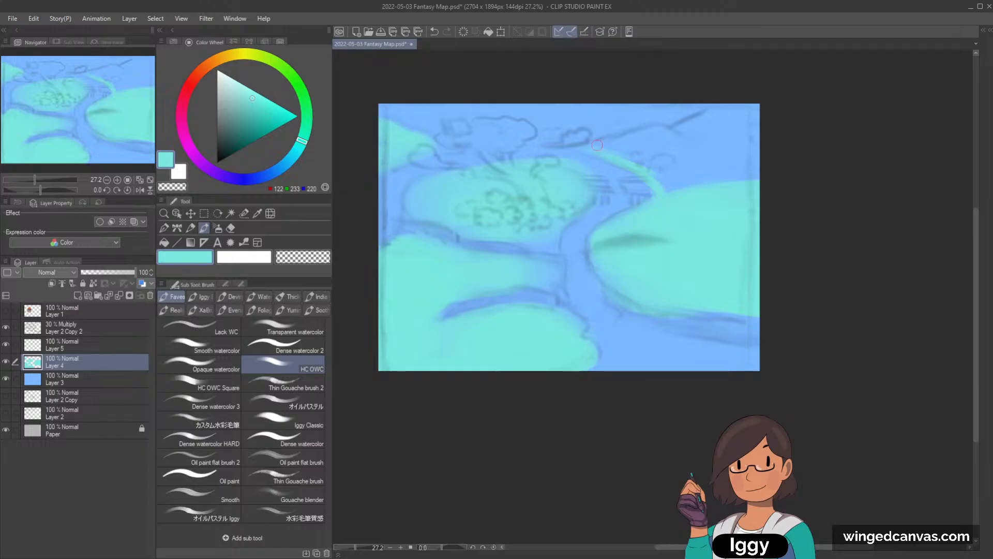
{"action": "mouse_move", "coordinate": [597, 144]}
{"action": "left_mouse_down"}
{"action": "mouse_move", "coordinate": [644, 134]}
{"action": "mouse_move", "coordinate": [587, 147]}
{"action": "mouse_move", "coordinate": [664, 130]}
{"action": "mouse_move", "coordinate": [598, 145]}
{"action": "mouse_move", "coordinate": [647, 129]}
{"action": "mouse_move", "coordinate": [675, 139]}
{"action": "mouse_move", "coordinate": [664, 133]}
{"action": "mouse_move", "coordinate": [689, 133]}
{"action": "mouse_move", "coordinate": [681, 129]}
{"action": "mouse_move", "coordinate": [753, 100]}
{"action": "mouse_move", "coordinate": [696, 134]}
{"action": "mouse_move", "coordinate": [710, 130]}
{"action": "mouse_move", "coordinate": [700, 145]}
{"action": "mouse_move", "coordinate": [714, 190]}
{"action": "mouse_move", "coordinate": [673, 195]}
{"action": "mouse_move", "coordinate": [662, 170]}
{"action": "mouse_move", "coordinate": [667, 180]}
{"action": "mouse_move", "coordinate": [630, 156]}
{"action": "mouse_move", "coordinate": [609, 156]}
{"action": "mouse_move", "coordinate": [670, 170]}
{"action": "mouse_move", "coordinate": [635, 156]}
{"action": "mouse_move", "coordinate": [676, 178]}
{"action": "mouse_move", "coordinate": [719, 176]}
{"action": "mouse_move", "coordinate": [667, 167]}
{"action": "mouse_move", "coordinate": [658, 134]}
{"action": "left_mouse_up"}
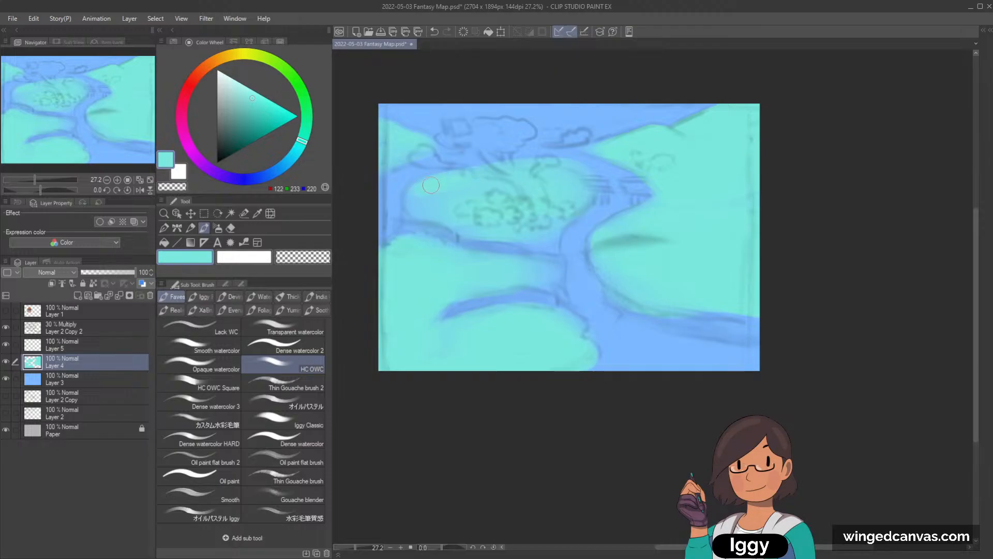
{"action": "left_click_drag", "start_coordinate": [422, 185], "coordinate": [405, 201]}
{"action": "mouse_move", "coordinate": [480, 190]}
{"action": "left_mouse_down"}
{"action": "mouse_move", "coordinate": [408, 209]}
{"action": "mouse_move", "coordinate": [509, 221]}
{"action": "mouse_move", "coordinate": [418, 210]}
{"action": "mouse_move", "coordinate": [476, 222]}
{"action": "left_mouse_up"}
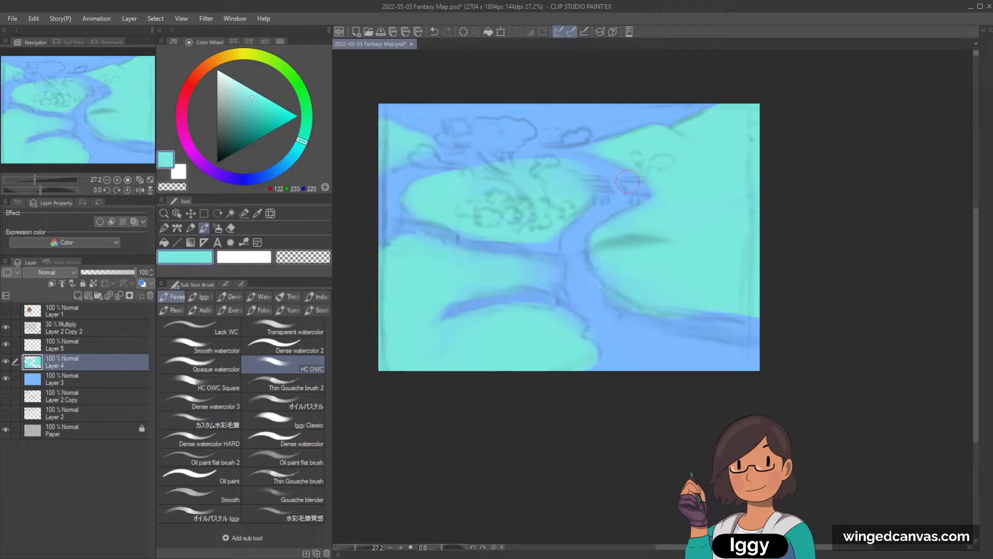
{"action": "left_click_drag", "start_coordinate": [301, 142], "coordinate": [283, 166]}
{"action": "left_click", "coordinate": [248, 115]}
{"action": "left_click", "coordinate": [238, 117]}
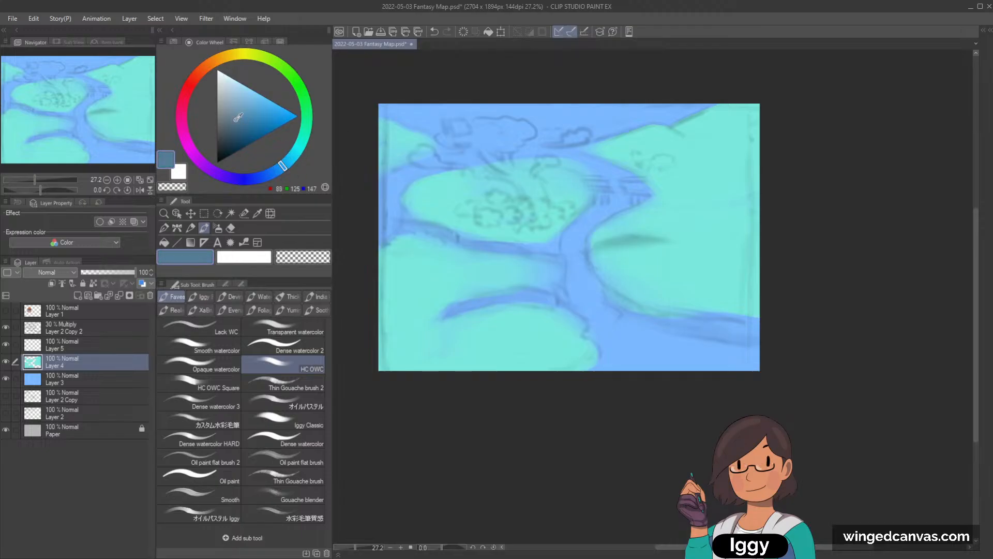
{"action": "left_click_drag", "start_coordinate": [236, 119], "coordinate": [234, 120]}
{"action": "left_click_drag", "start_coordinate": [401, 202], "coordinate": [405, 225]}
{"action": "key", "text": "ctrl+z"}
- Paint a dark blue-gray cliff face (RGB 74, 115, 130) along the central island's lower-left edge
{"action": "left_click_drag", "start_coordinate": [283, 165], "coordinate": [287, 161]}
{"action": "left_click", "coordinate": [235, 125]}
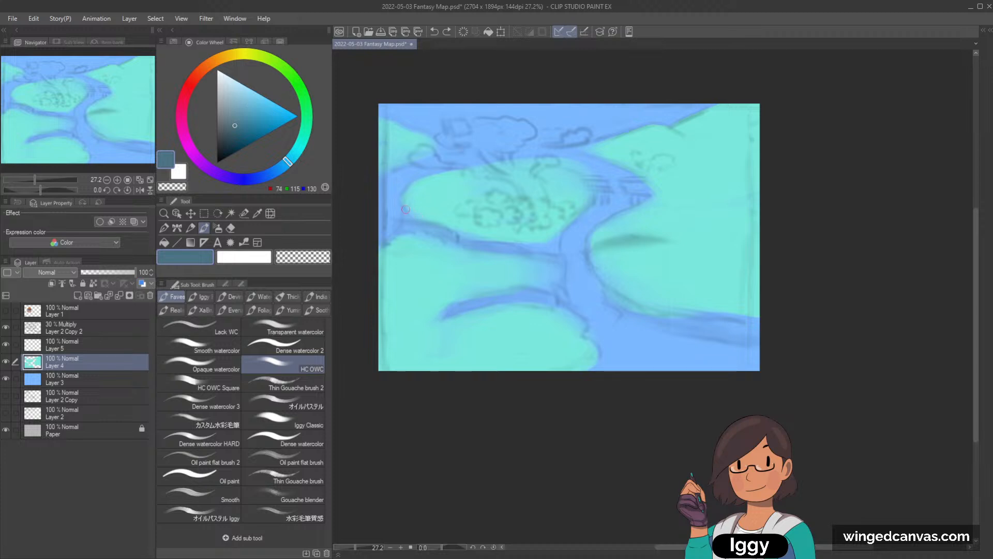
{"action": "mouse_move", "coordinate": [400, 228]}
{"action": "left_mouse_down"}
{"action": "mouse_move", "coordinate": [404, 200]}
{"action": "mouse_move", "coordinate": [400, 219]}
{"action": "mouse_move", "coordinate": [408, 209]}
{"action": "mouse_move", "coordinate": [426, 230]}
{"action": "mouse_move", "coordinate": [404, 227]}
{"action": "mouse_move", "coordinate": [452, 229]}
{"action": "mouse_move", "coordinate": [429, 231]}
{"action": "mouse_move", "coordinate": [454, 237]}
{"action": "mouse_move", "coordinate": [422, 228]}
{"action": "mouse_move", "coordinate": [466, 243]}
{"action": "mouse_move", "coordinate": [465, 252]}
{"action": "mouse_move", "coordinate": [445, 233]}
{"action": "left_mouse_up"}
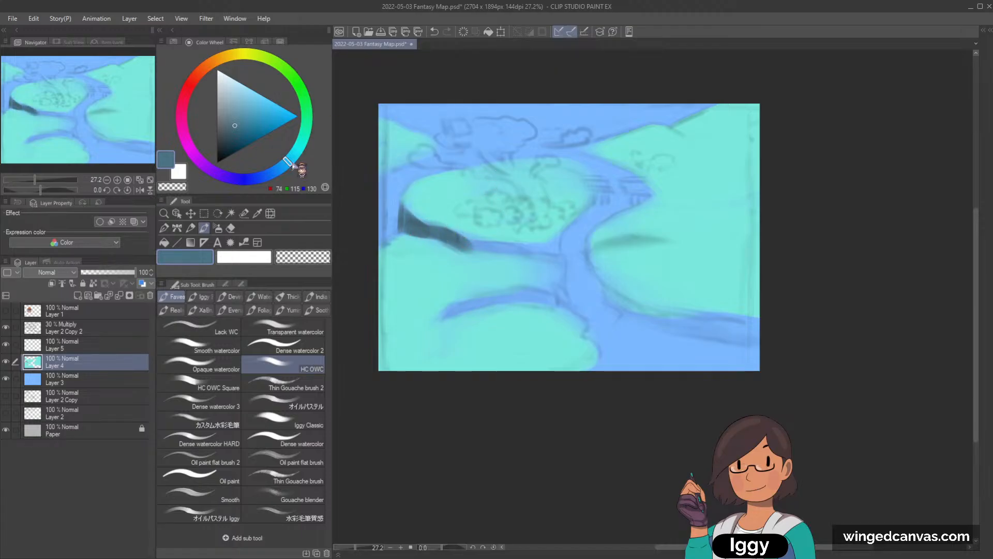
- Continue the cliff face beneath the central island in slate blue (RGB 98, 149, 180), and add cliff bands on the right and lower-left land
{"action": "left_click_drag", "start_coordinate": [288, 162], "coordinate": [282, 166]}
{"action": "left_click", "coordinate": [236, 112]}
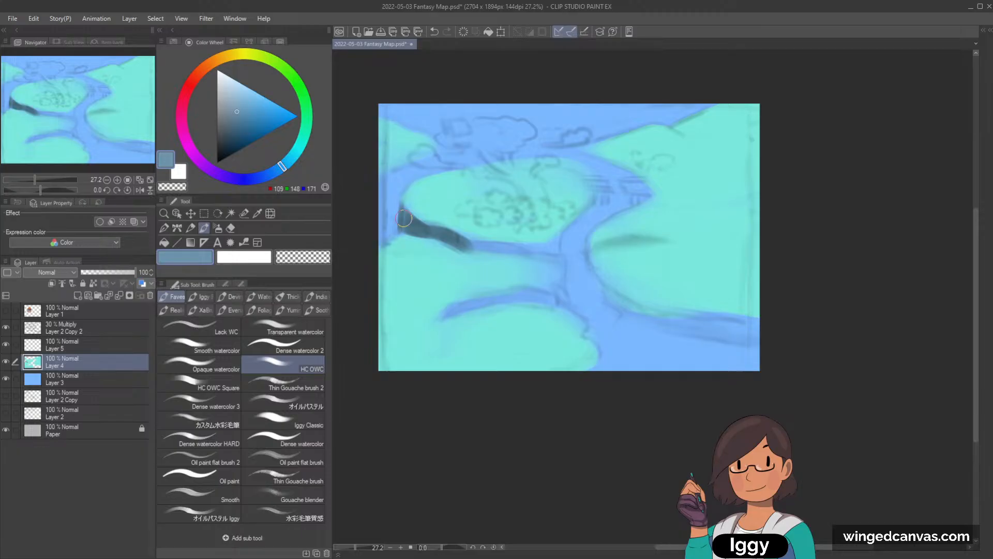
{"action": "left_click", "coordinate": [242, 112]}
{"action": "mouse_move", "coordinate": [407, 220]}
{"action": "left_mouse_down"}
{"action": "mouse_move", "coordinate": [415, 233]}
{"action": "mouse_move", "coordinate": [430, 226]}
{"action": "left_mouse_up"}
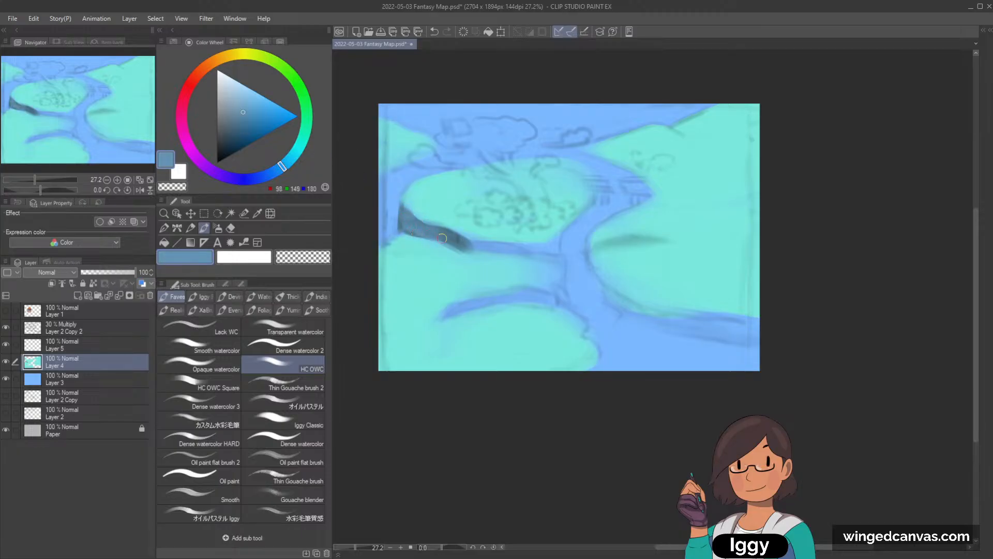
{"action": "mouse_move", "coordinate": [473, 246]}
{"action": "left_mouse_down"}
{"action": "mouse_move", "coordinate": [522, 249]}
{"action": "mouse_move", "coordinate": [463, 245]}
{"action": "mouse_move", "coordinate": [545, 250]}
{"action": "left_mouse_up"}
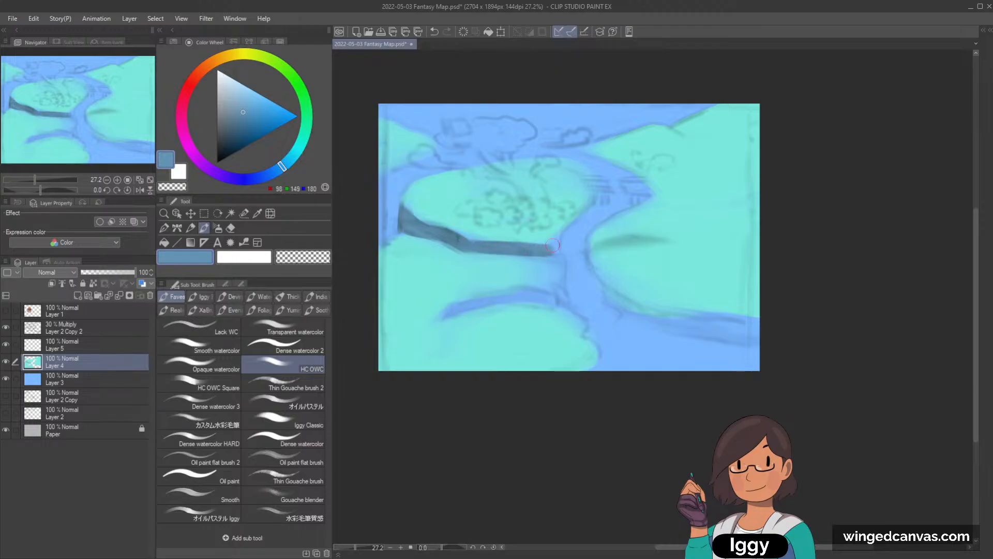
{"action": "mouse_move", "coordinate": [617, 241]}
{"action": "left_mouse_down"}
{"action": "mouse_move", "coordinate": [593, 247]}
{"action": "mouse_move", "coordinate": [652, 244]}
{"action": "mouse_move", "coordinate": [607, 245]}
{"action": "left_mouse_up"}
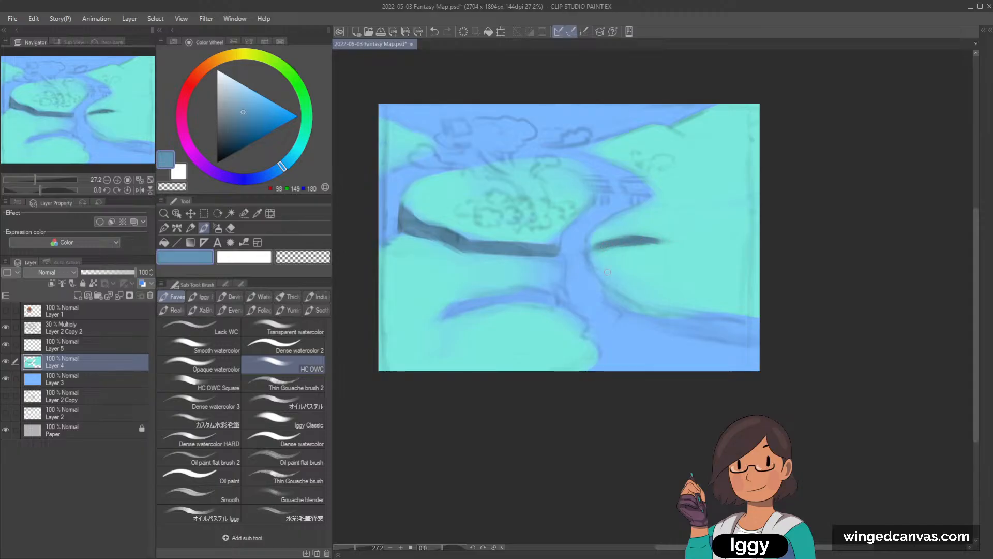
{"action": "mouse_move", "coordinate": [544, 304]}
{"action": "left_mouse_down"}
{"action": "mouse_move", "coordinate": [495, 304]}
{"action": "mouse_move", "coordinate": [553, 300]}
{"action": "mouse_move", "coordinate": [493, 296]}
{"action": "mouse_move", "coordinate": [536, 298]}
{"action": "mouse_move", "coordinate": [450, 310]}
{"action": "mouse_move", "coordinate": [506, 300]}
{"action": "mouse_move", "coordinate": [453, 315]}
{"action": "left_mouse_up"}
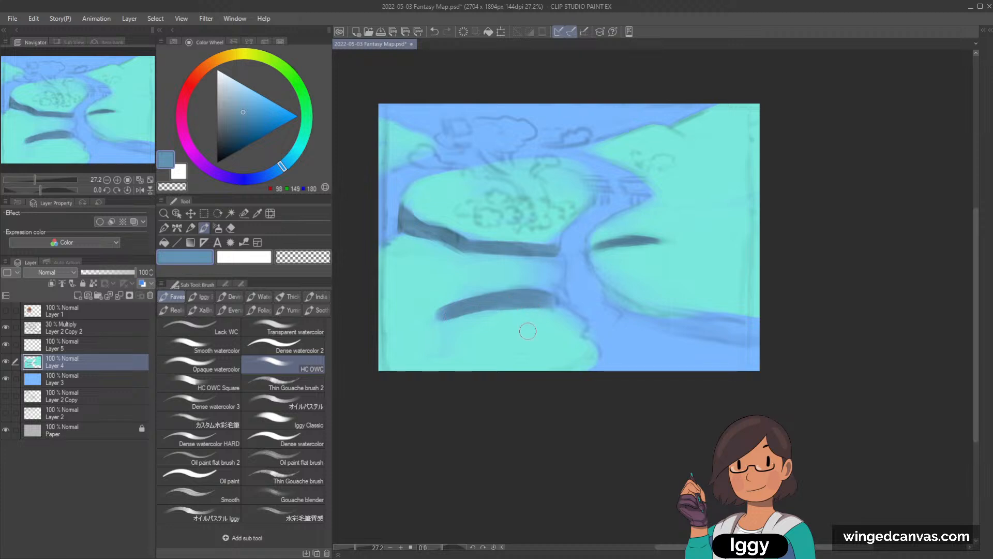
- Sample the land's turquoise as the sub color and check the painting with the sketch layer temporarily hidden
{"action": "left_click", "coordinate": [253, 259]}
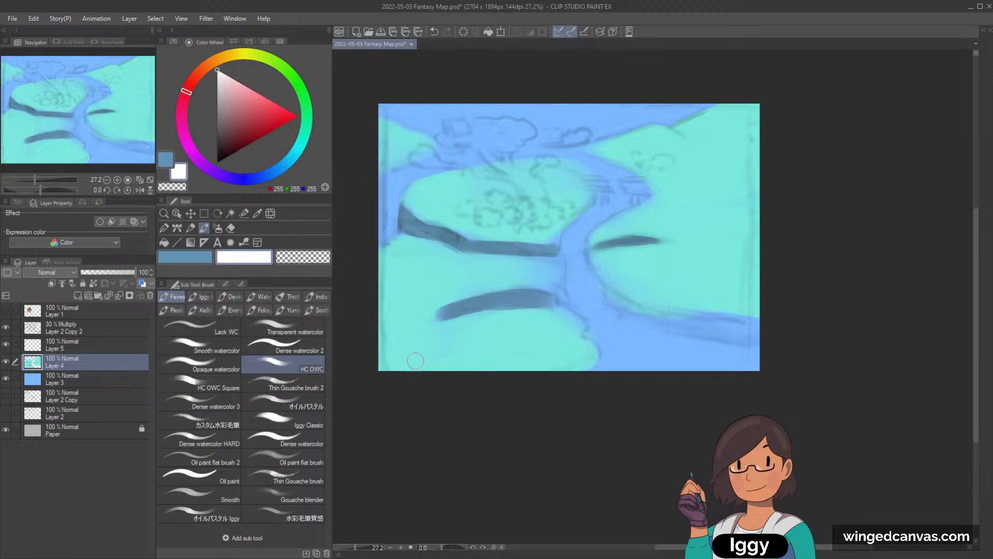
{"action": "left_click", "coordinate": [400, 348], "text": "alt"}
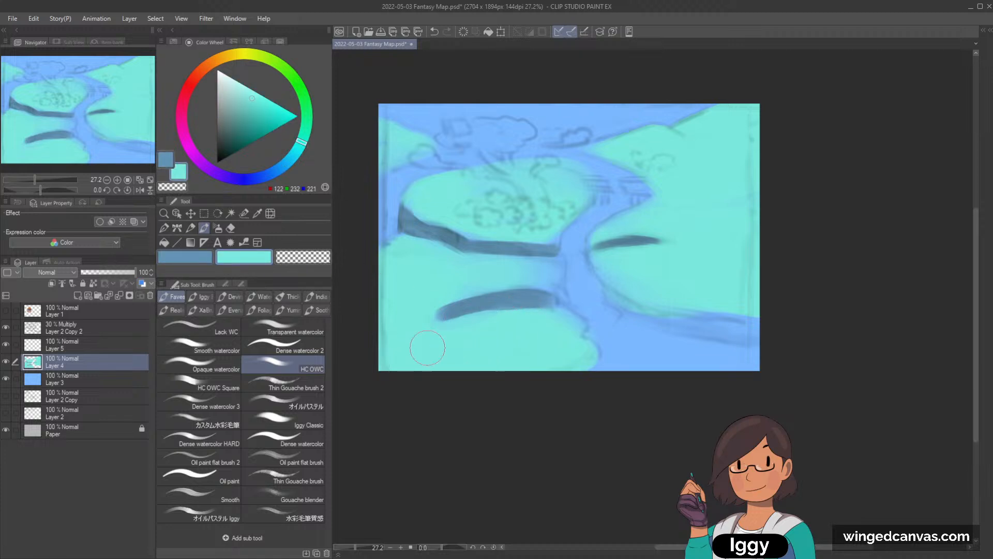
{"action": "left_click", "coordinate": [66, 328]}
{"action": "left_click", "coordinate": [5, 327]}
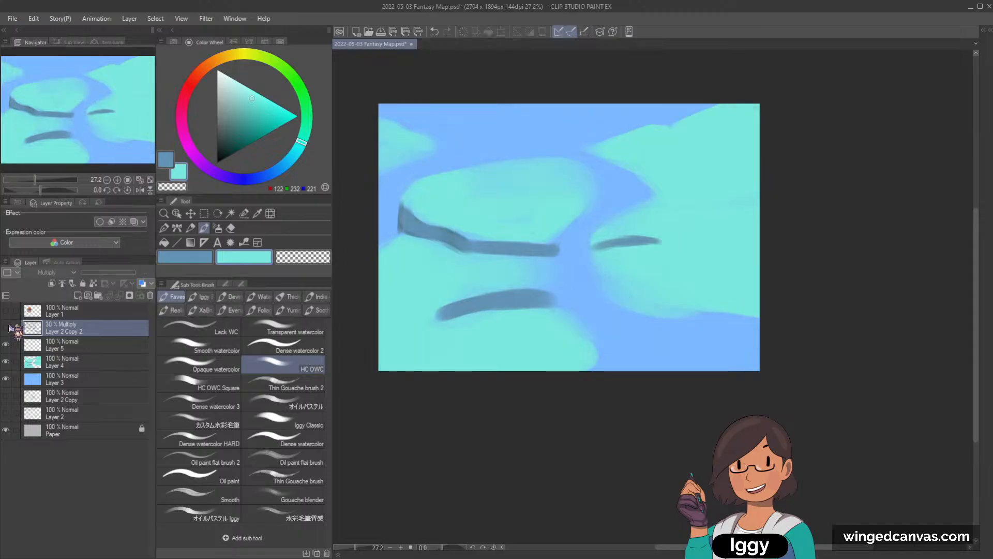
{"action": "left_click", "coordinate": [6, 328]}
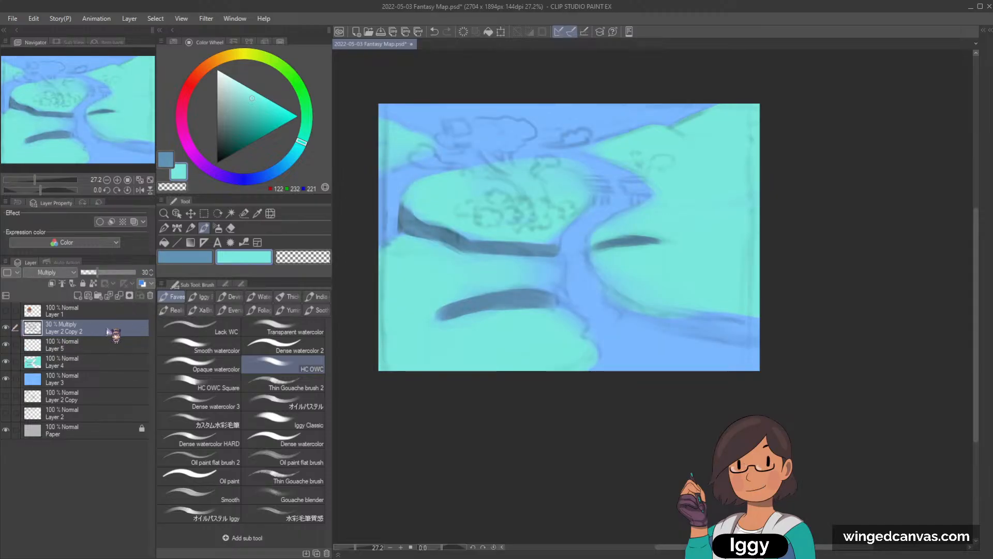
- On Layer 4, sharpen the lower-left cliff band by trimming its edges with turquoise and filling its face with slate blue
{"action": "left_click", "coordinate": [103, 360]}
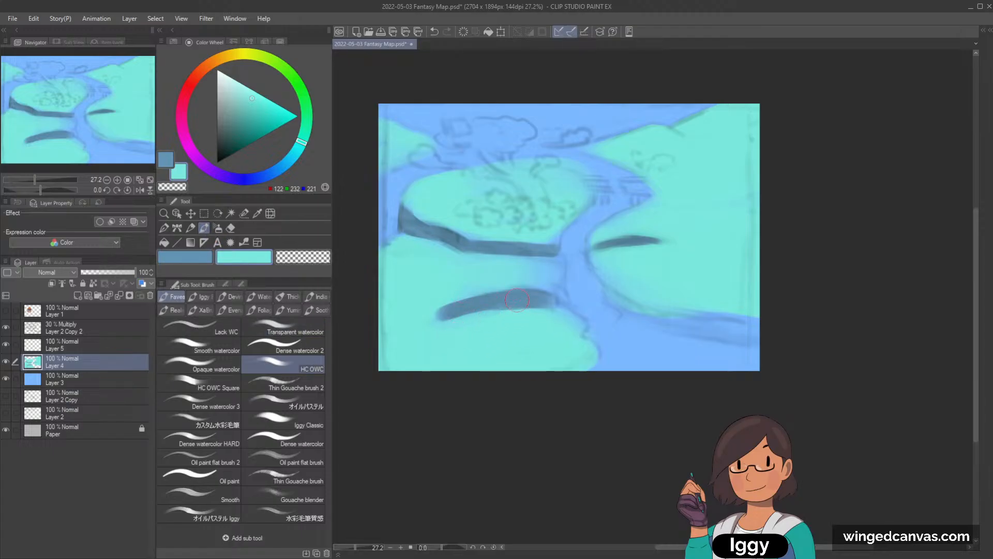
{"action": "mouse_move", "coordinate": [474, 297]}
{"action": "left_mouse_down"}
{"action": "mouse_move", "coordinate": [443, 312]}
{"action": "mouse_move", "coordinate": [457, 301]}
{"action": "mouse_move", "coordinate": [414, 329]}
{"action": "left_mouse_up"}
{"action": "key", "text": "x"}
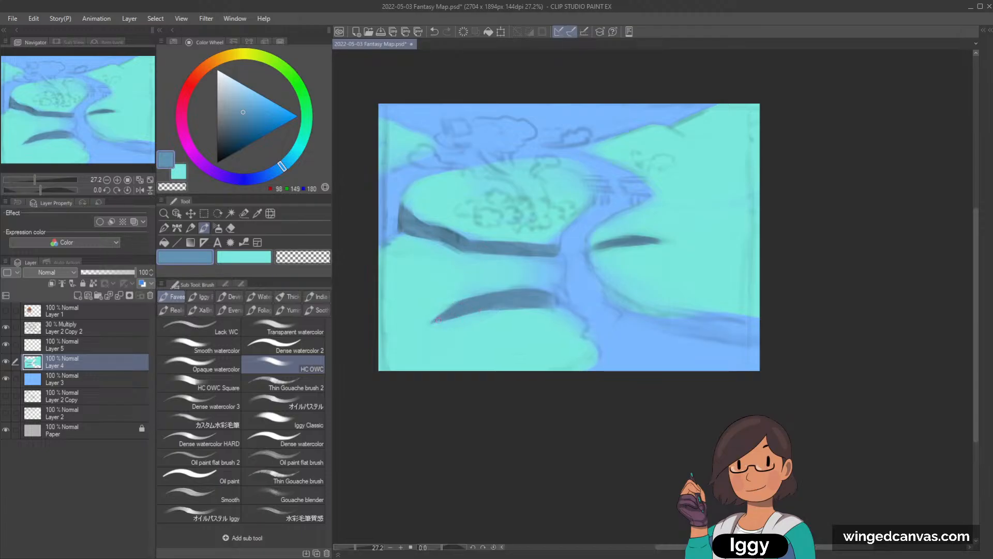
{"action": "left_click_drag", "start_coordinate": [520, 304], "coordinate": [526, 305]}
- Fill the land between the two left cliff bands with turquoise up to the river bank, undoing unwanted strokes
{"action": "key", "text": "x"}
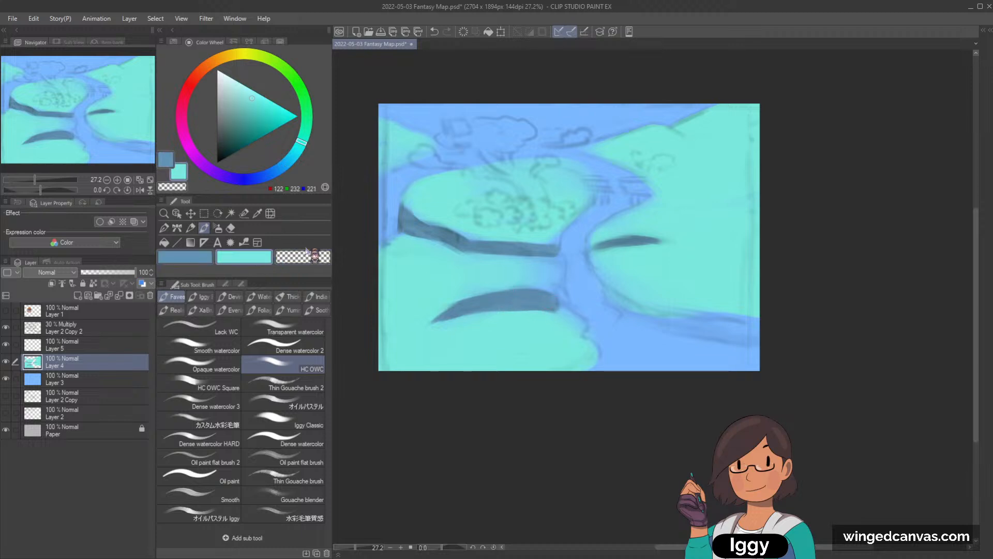
{"action": "mouse_move", "coordinate": [472, 294]}
{"action": "left_mouse_down"}
{"action": "mouse_move", "coordinate": [433, 312]}
{"action": "mouse_move", "coordinate": [495, 284]}
{"action": "mouse_move", "coordinate": [435, 302]}
{"action": "mouse_move", "coordinate": [546, 284]}
{"action": "left_mouse_up"}
{"action": "key", "text": "ctrl+z"}
{"action": "mouse_move", "coordinate": [434, 252]}
{"action": "left_mouse_down"}
{"action": "mouse_move", "coordinate": [493, 268]}
{"action": "mouse_move", "coordinate": [451, 257]}
{"action": "mouse_move", "coordinate": [559, 265]}
{"action": "left_mouse_up"}
{"action": "key", "text": "ctrl+z"}
{"action": "left_click_drag", "start_coordinate": [494, 272], "coordinate": [552, 278]}
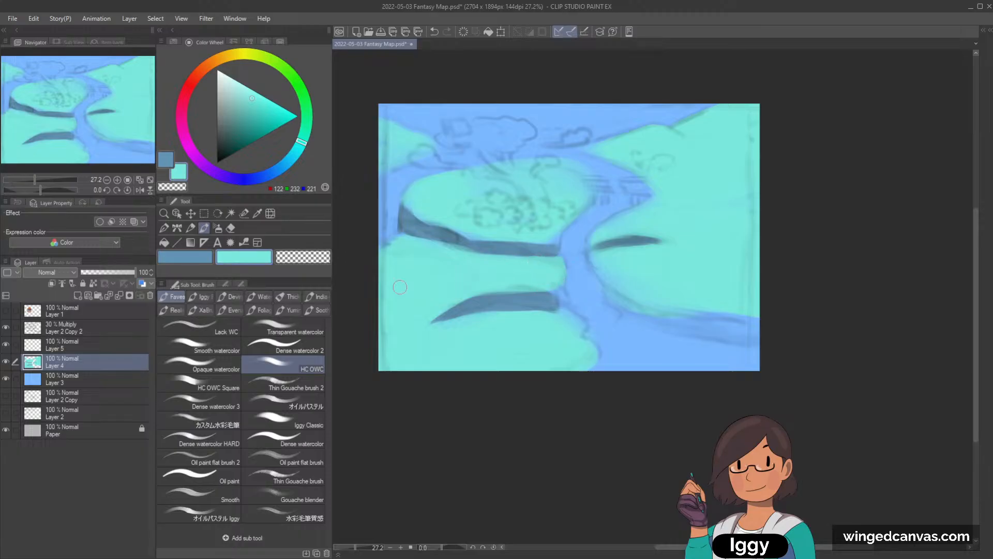
- Refine the lower edge of the central island's cliff with slate blue and clean up the land beneath it with turquoise
{"action": "key", "text": "x"}
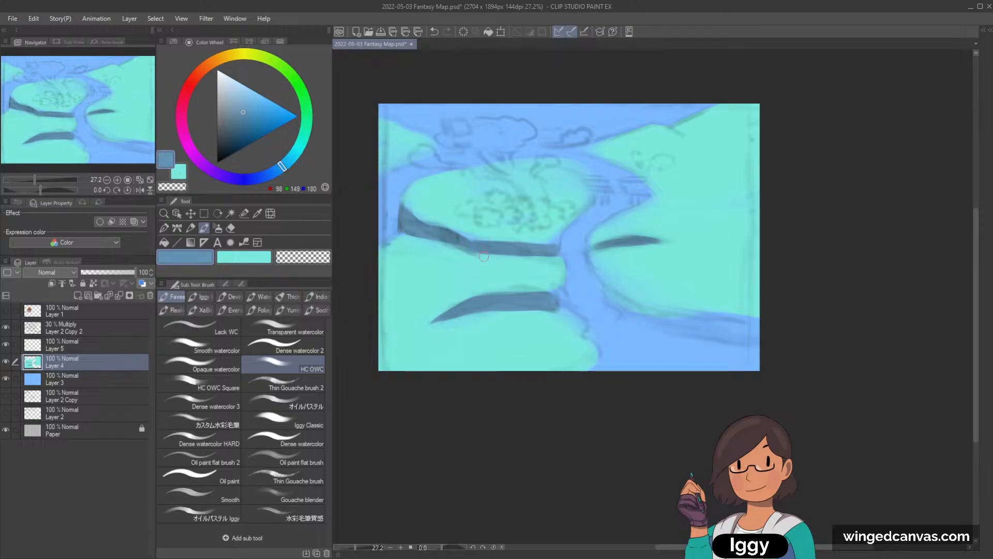
{"action": "mouse_move", "coordinate": [471, 246]}
{"action": "left_mouse_down"}
{"action": "mouse_move", "coordinate": [502, 253]}
{"action": "mouse_move", "coordinate": [482, 251]}
{"action": "left_mouse_up"}
{"action": "left_click_drag", "start_coordinate": [552, 254], "coordinate": [523, 251]}
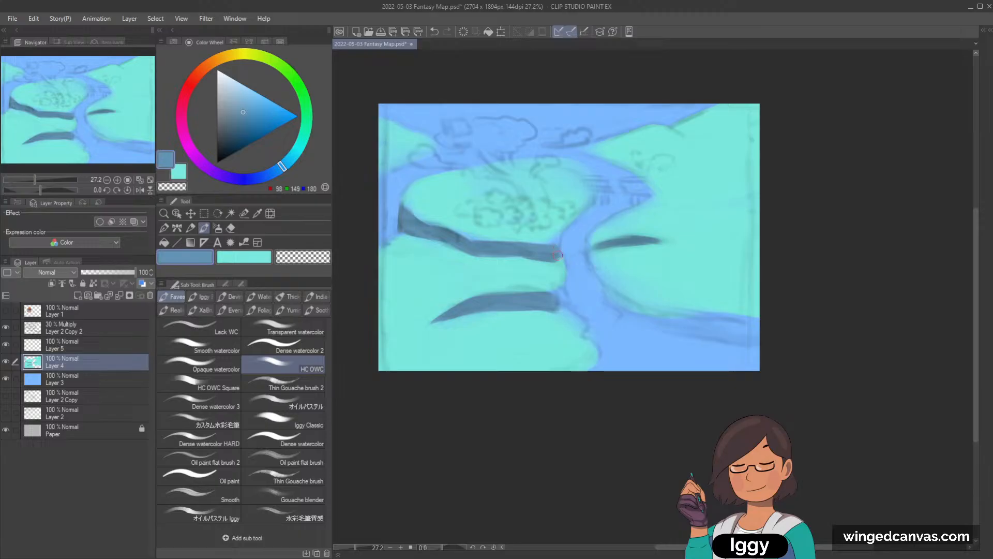
{"action": "key", "text": "x"}
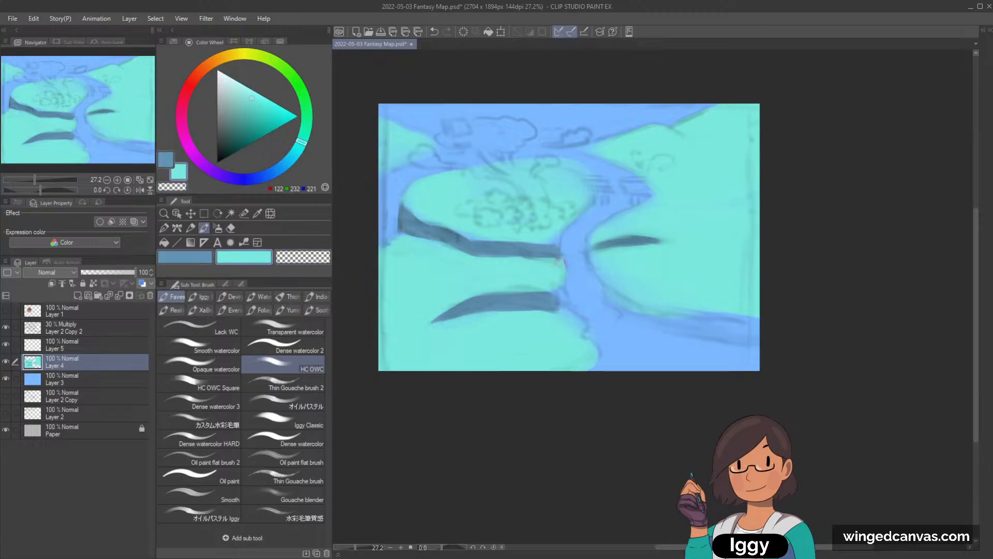
{"action": "left_click_drag", "start_coordinate": [563, 264], "coordinate": [496, 259]}
- Extend the right land's cliff band to the river in slate blue and paint a cliff face along its lower bank to the canvas edge
{"action": "key", "text": "x"}
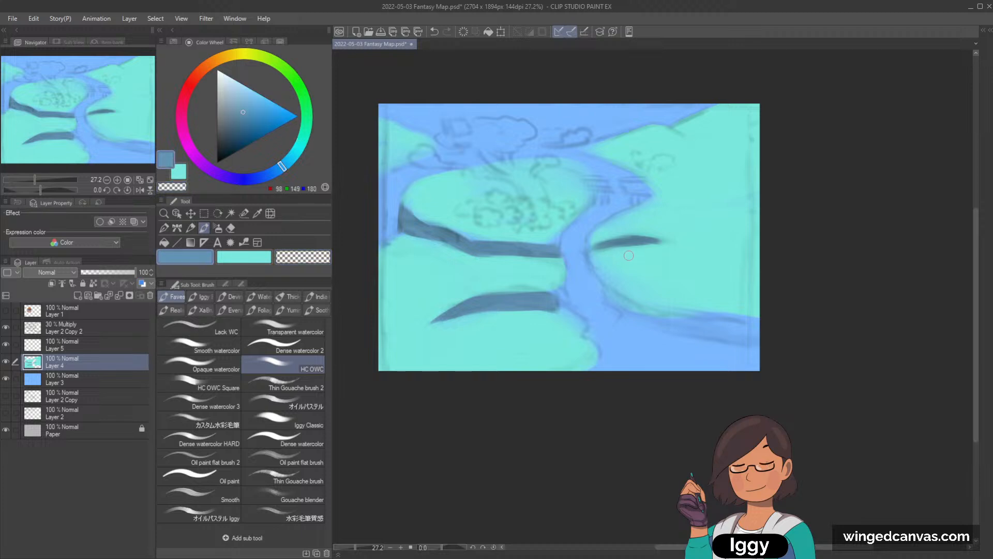
{"action": "left_click_drag", "start_coordinate": [610, 242], "coordinate": [593, 247]}
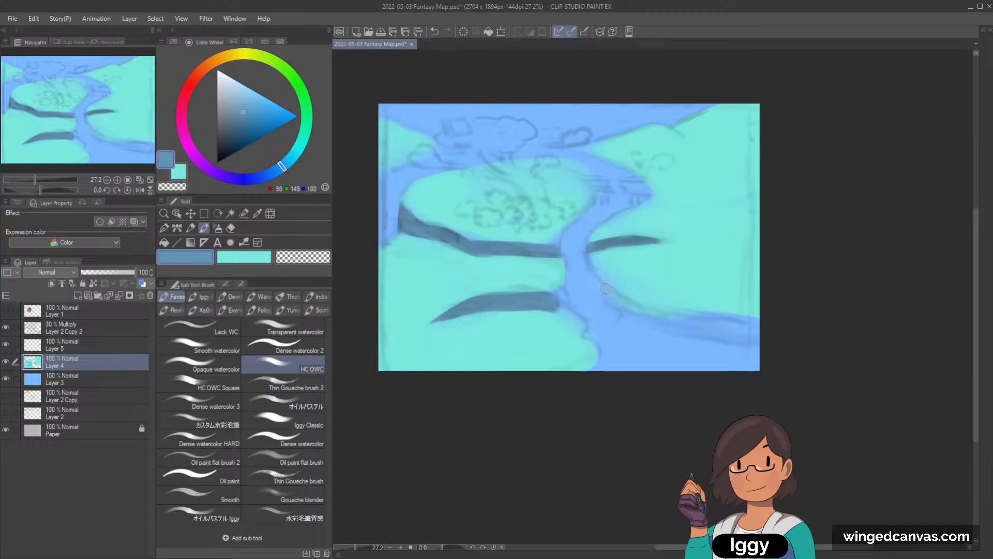
{"action": "left_click_drag", "start_coordinate": [606, 288], "coordinate": [615, 301]}
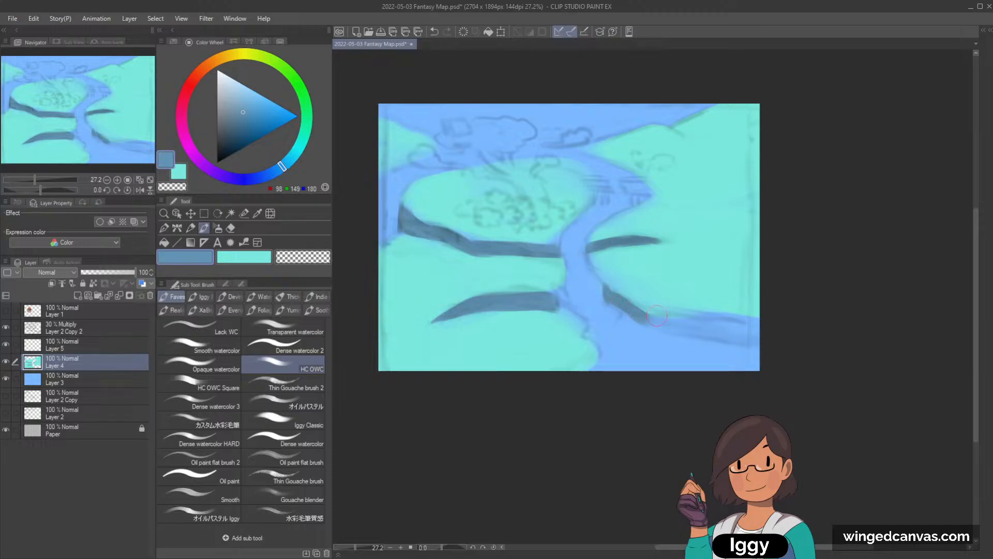
{"action": "mouse_move", "coordinate": [648, 316]}
{"action": "left_mouse_down"}
{"action": "mouse_move", "coordinate": [741, 329]}
{"action": "mouse_move", "coordinate": [719, 321]}
{"action": "mouse_move", "coordinate": [770, 339]}
{"action": "mouse_move", "coordinate": [671, 325]}
{"action": "mouse_move", "coordinate": [768, 346]}
{"action": "left_mouse_up"}
{"action": "key", "text": "ctrl+z"}
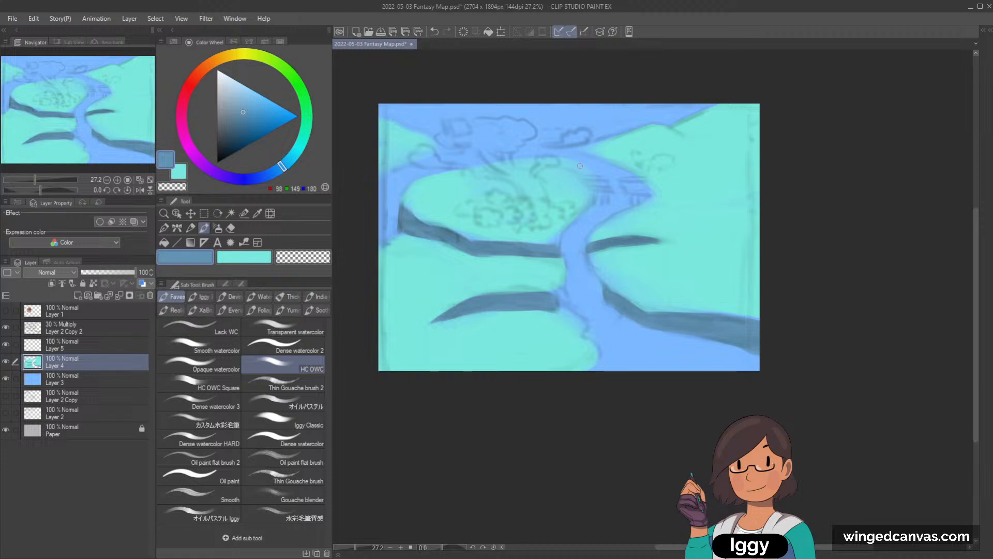
- Paint a thin slate-blue cliff edge along the central island's river side and check the shapes with the sketch layer temporarily hidden
{"action": "mouse_move", "coordinate": [587, 172]}
{"action": "left_mouse_down"}
{"action": "mouse_move", "coordinate": [593, 199]}
{"action": "mouse_move", "coordinate": [570, 221]}
{"action": "left_mouse_up"}
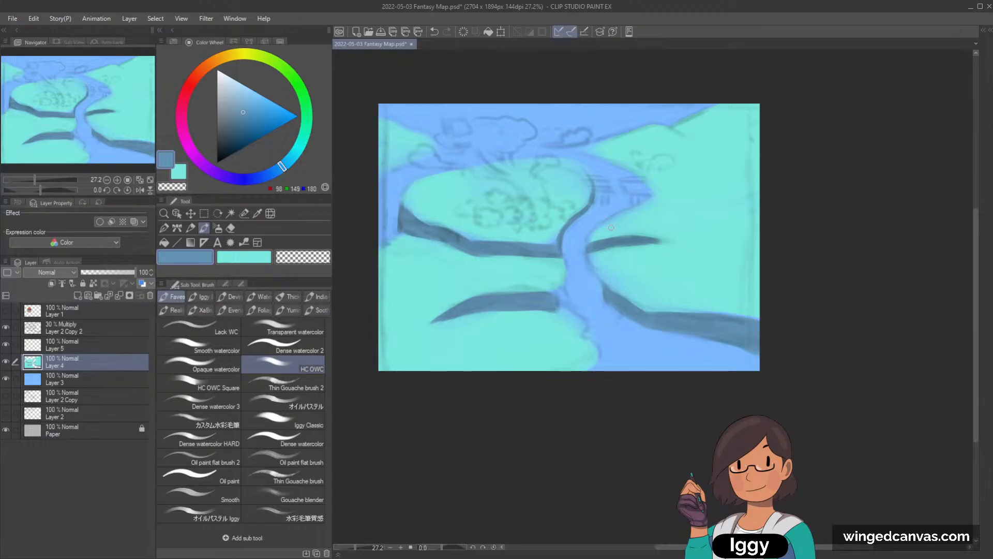
{"action": "left_click", "coordinate": [8, 327]}
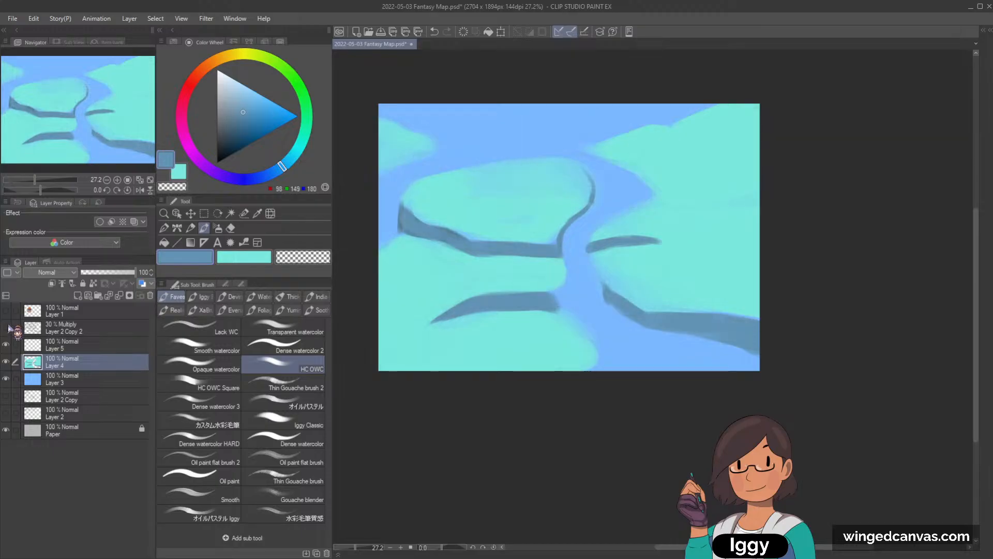
{"action": "left_click", "coordinate": [7, 327]}
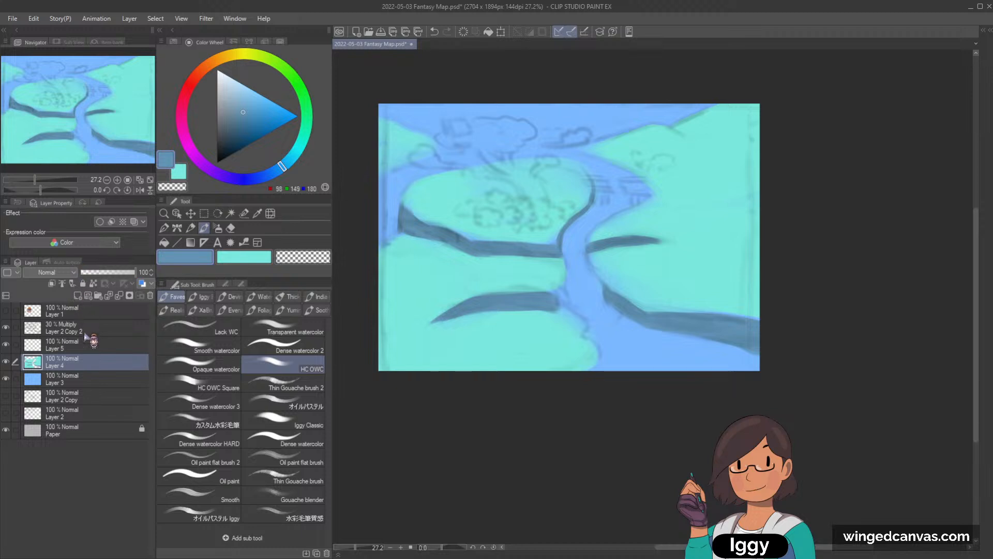
- Add a Hue/Saturation/Luminosity correction layer above Layer 4 that shifts the colors toward violet-blue and darkens them slightly
{"action": "left_click", "coordinate": [255, 132]}
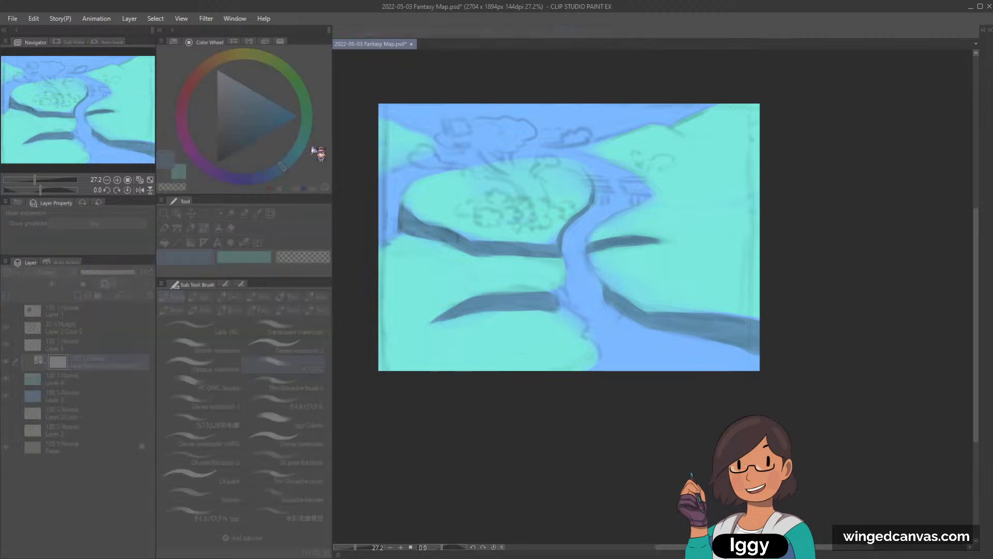
{"action": "left_click_drag", "start_coordinate": [499, 412], "coordinate": [500, 410]}
{"action": "left_click_drag", "start_coordinate": [496, 456], "coordinate": [487, 459]}
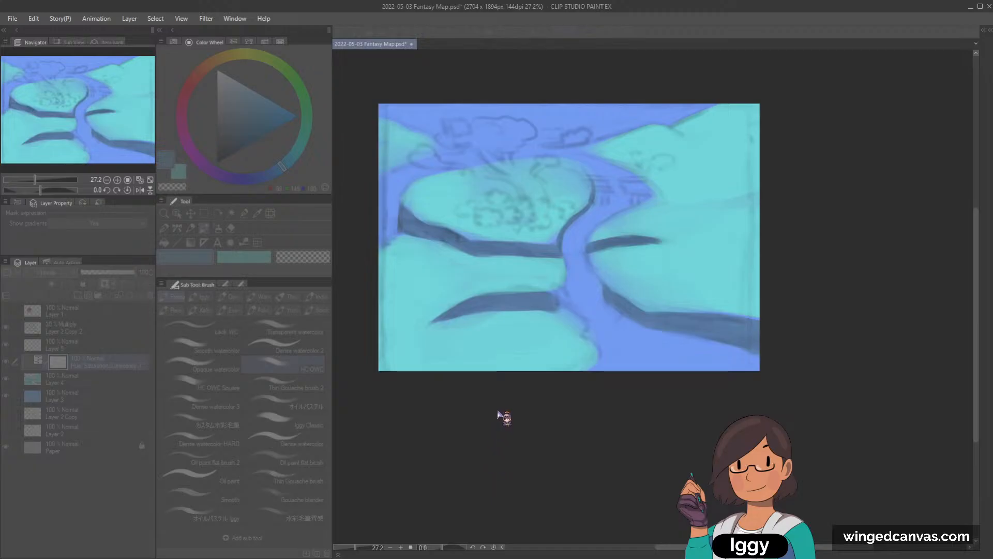
{"action": "left_click_drag", "start_coordinate": [498, 411], "coordinate": [500, 410]}
{"action": "left_click", "coordinate": [620, 393]}
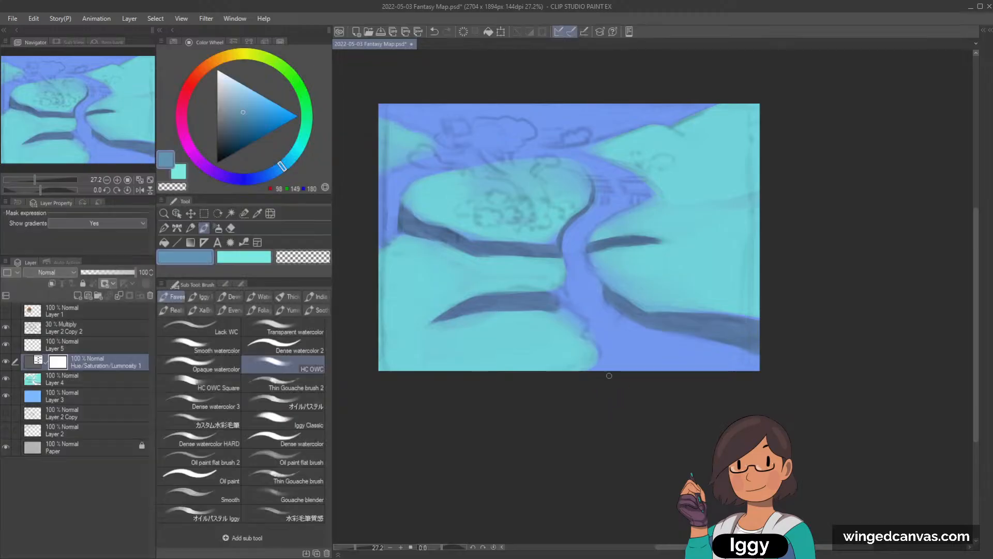
- Clip the Hue/Saturation/Luminosity correction layer to Layer 4 so it leaves the water alone, and compare the colors with it hidden
{"action": "left_click", "coordinate": [562, 342], "text": "alt"}
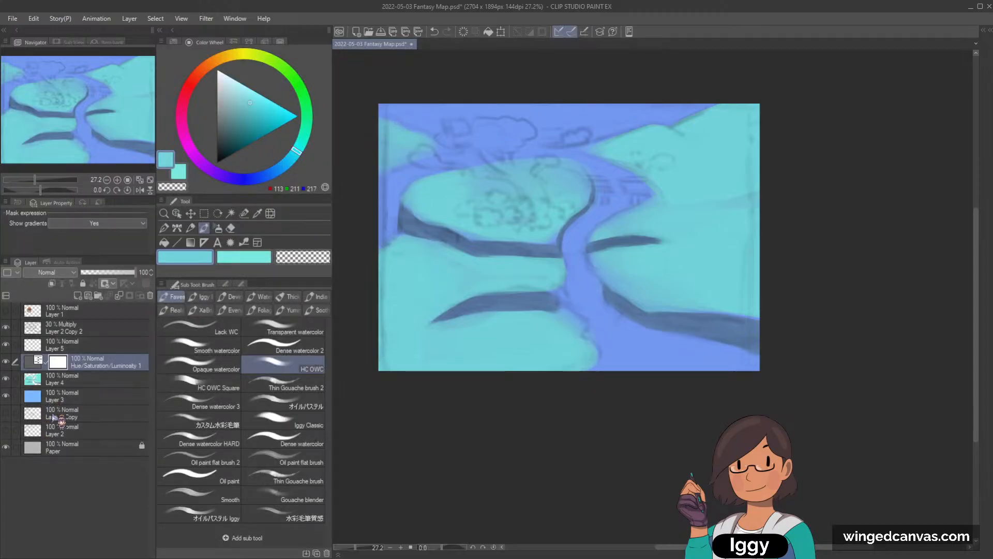
{"action": "left_click", "coordinate": [53, 284]}
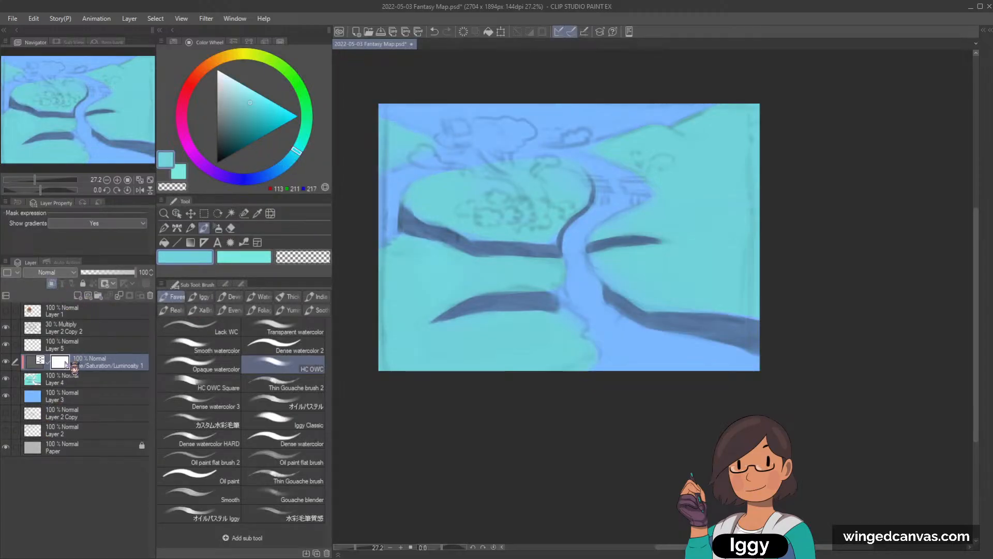
{"action": "left_click", "coordinate": [302, 257]}
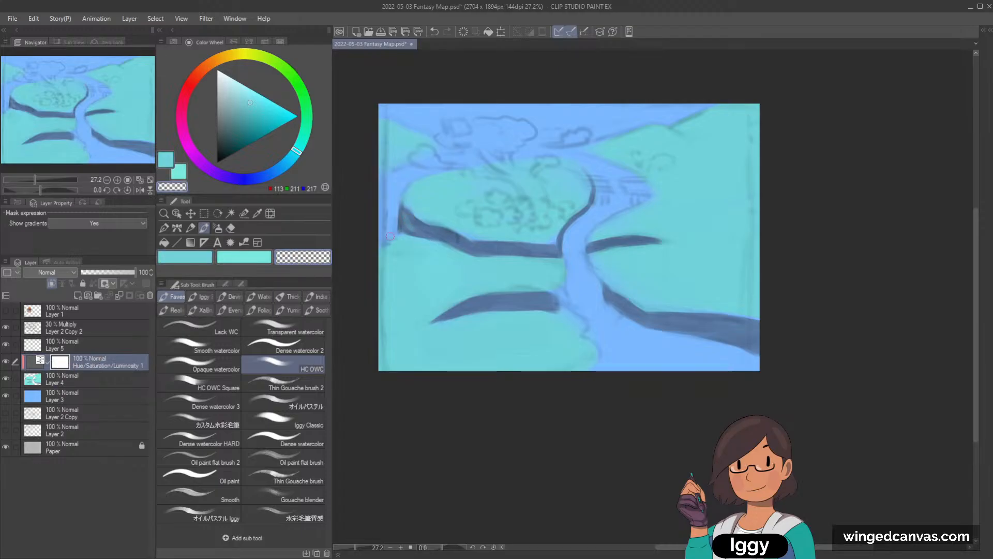
{"action": "key", "text": "ctrl+z"}
{"action": "left_click", "coordinate": [6, 361]}
{"action": "left_click", "coordinate": [5, 361]}
- Readjust the correction layer on the land and cliffs, shifting the hue toward green and darkening the colors slightly
{"action": "double_click", "coordinate": [34, 361]}
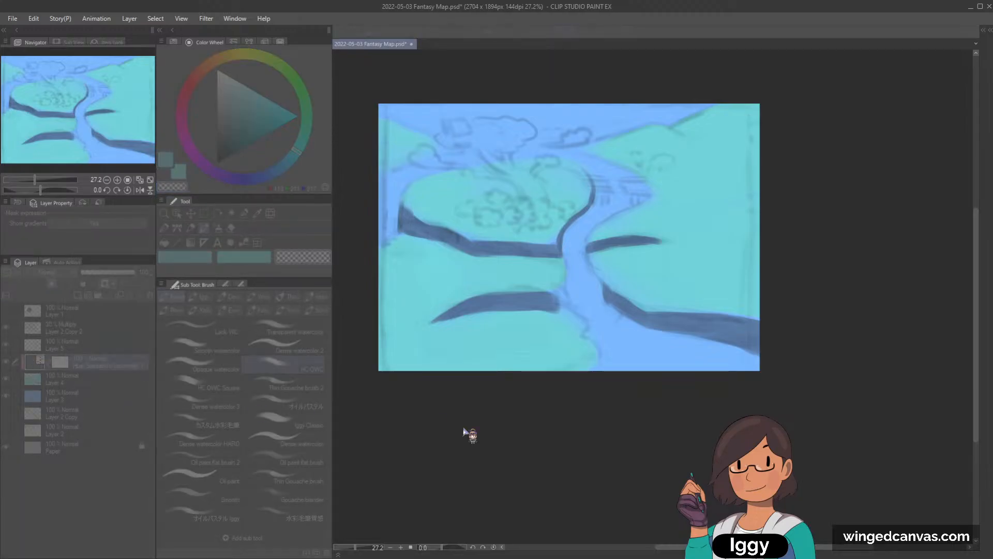
{"action": "left_click", "coordinate": [508, 437]}
{"action": "left_click_drag", "start_coordinate": [499, 408], "coordinate": [504, 407]}
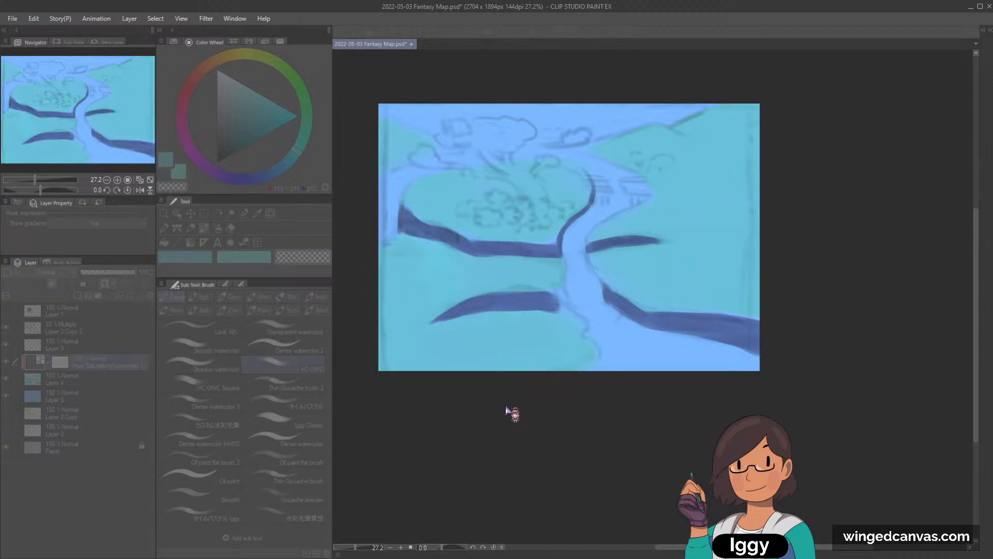
{"action": "left_click_drag", "start_coordinate": [496, 410], "coordinate": [491, 408]}
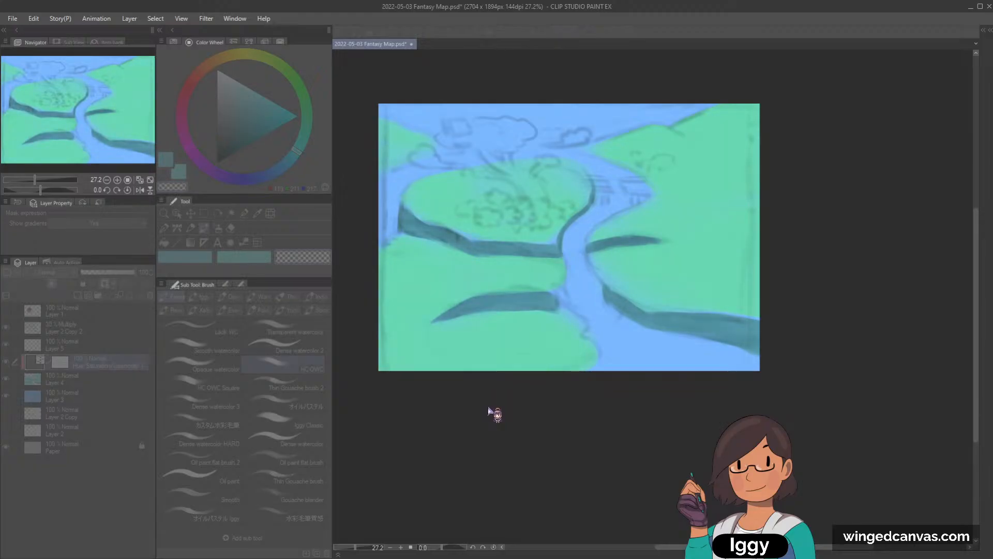
{"action": "left_click_drag", "start_coordinate": [480, 463], "coordinate": [479, 459]}
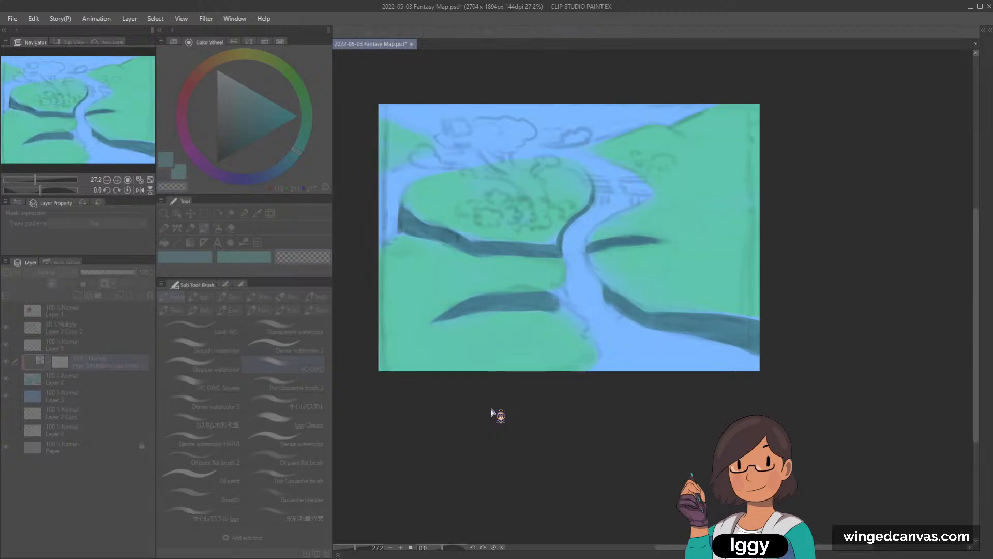
{"action": "left_click", "coordinate": [620, 393]}
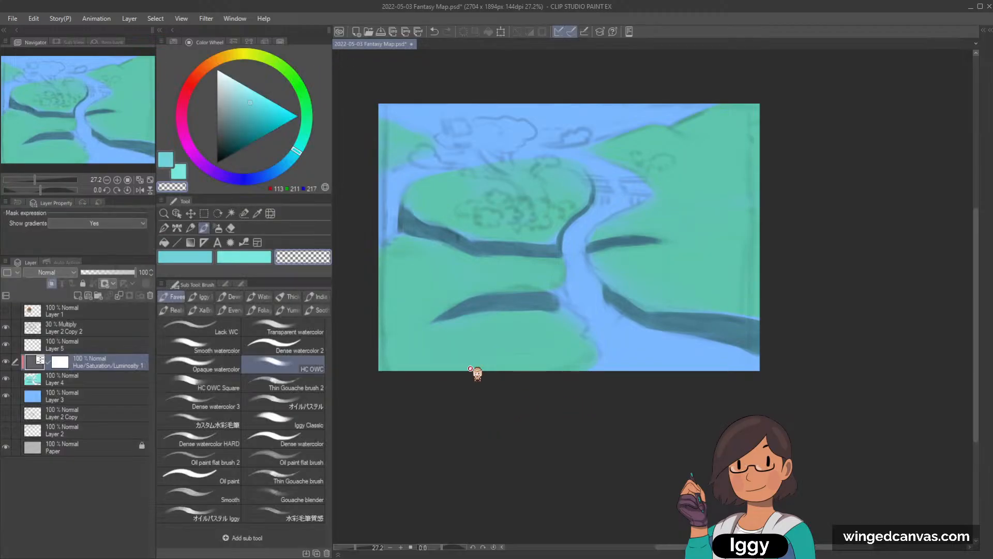
- Compare the land with and without the correction, merge the correction layer into Layer 4 and sample the land's green
{"action": "left_click", "coordinate": [6, 362]}
{"action": "left_click", "coordinate": [7, 362]}
{"action": "key", "text": "ctrl+e"}
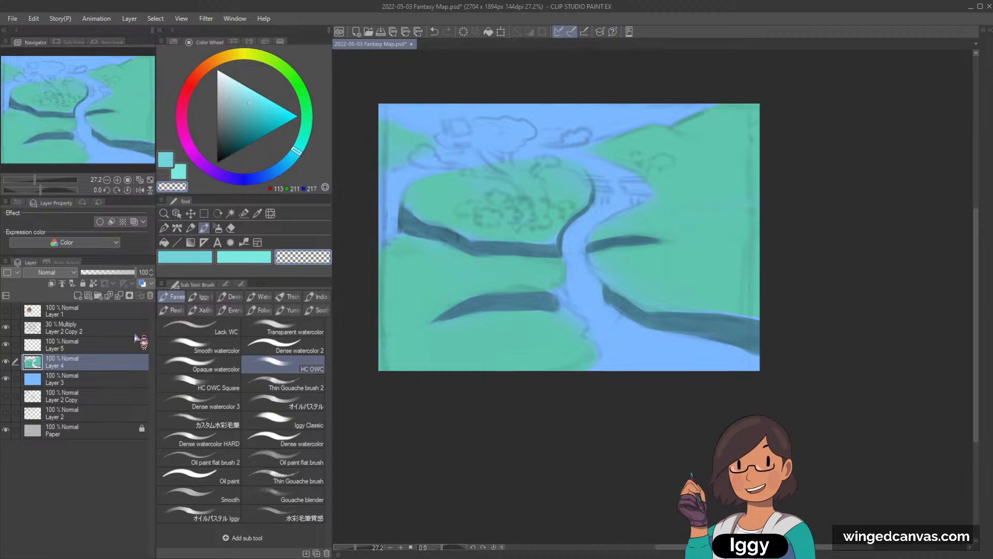
{"action": "left_click", "coordinate": [403, 251], "text": "alt"}
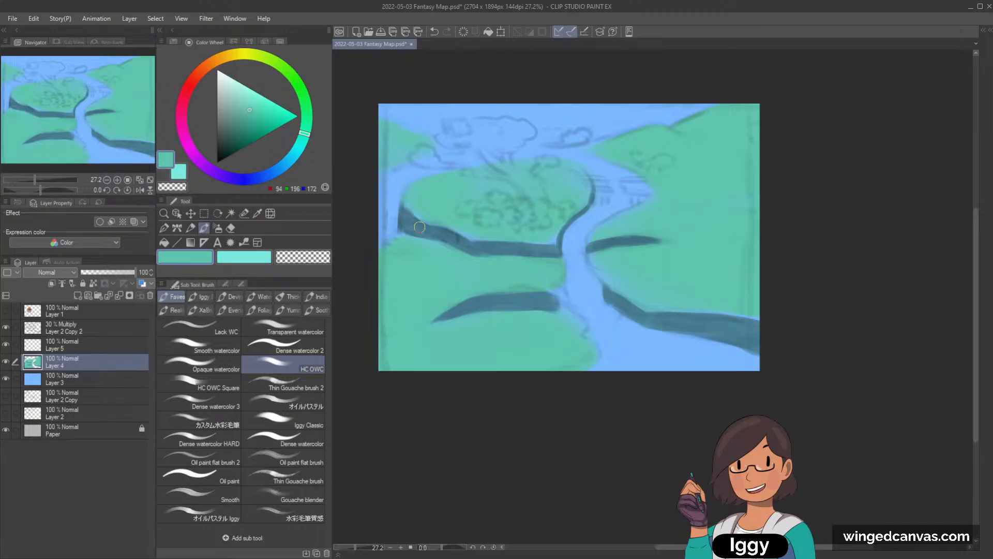
{"action": "left_click", "coordinate": [476, 224], "text": "alt"}
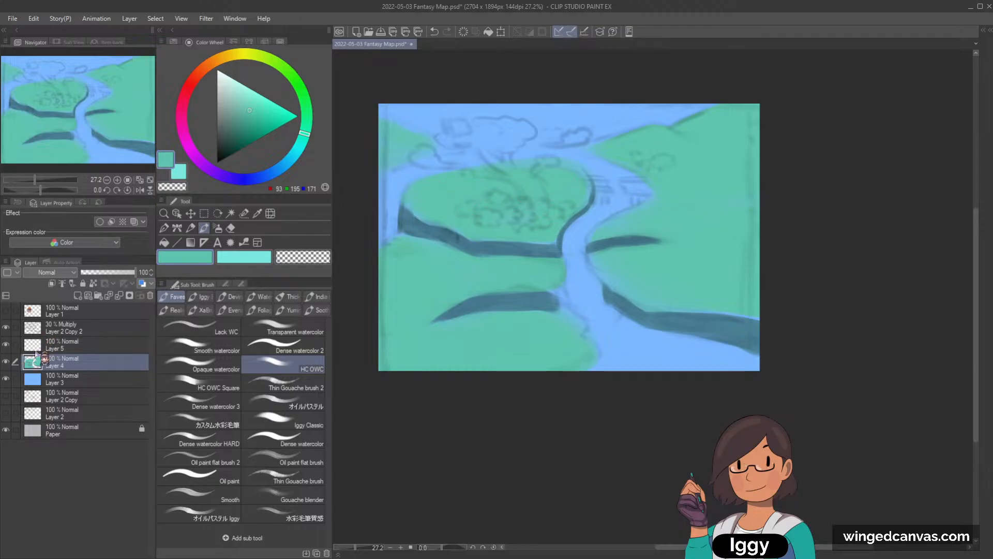
- Add a new layer above Layer 4 and make a first tree stroke on the central island in muted dark purple
{"action": "left_click", "coordinate": [78, 295]}
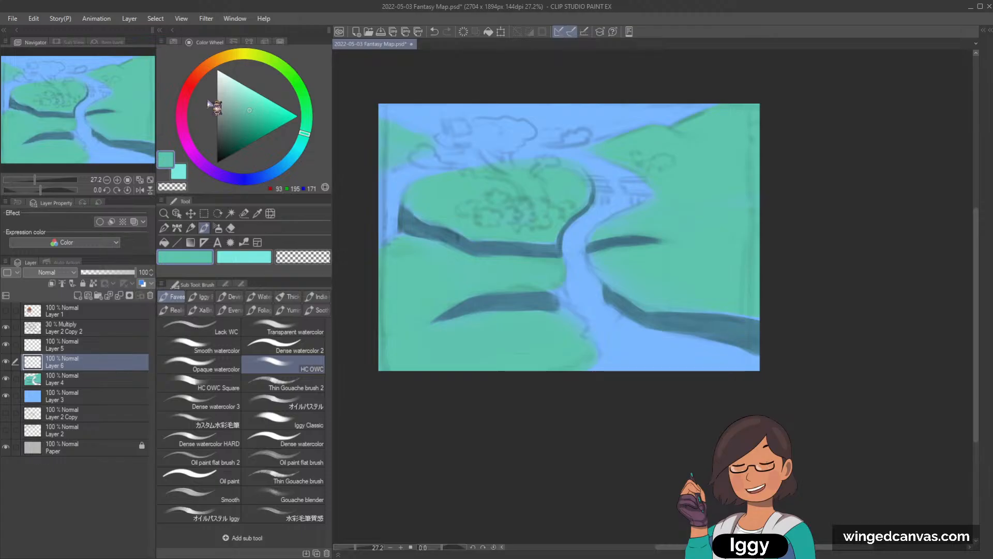
{"action": "left_click", "coordinate": [186, 141]}
{"action": "left_click", "coordinate": [223, 129]}
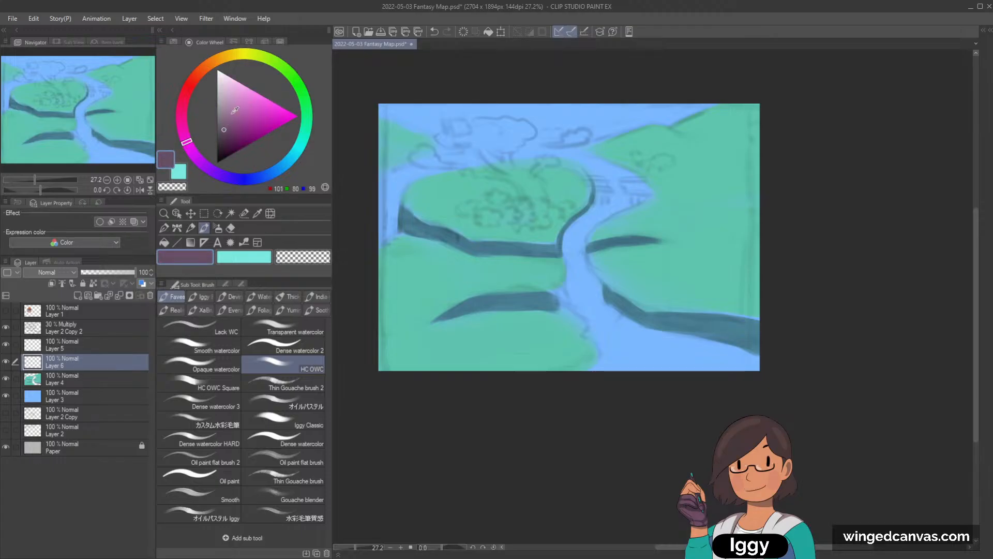
{"action": "left_click_drag", "start_coordinate": [481, 154], "coordinate": [499, 170]}
- Lower the opacity of the sketch layer Layer 2 Copy 2 to 10% and reselect Layer 6
{"action": "left_click", "coordinate": [78, 345]}
{"action": "left_click", "coordinate": [78, 327]}
{"action": "left_click_drag", "start_coordinate": [89, 274], "coordinate": [86, 273]}
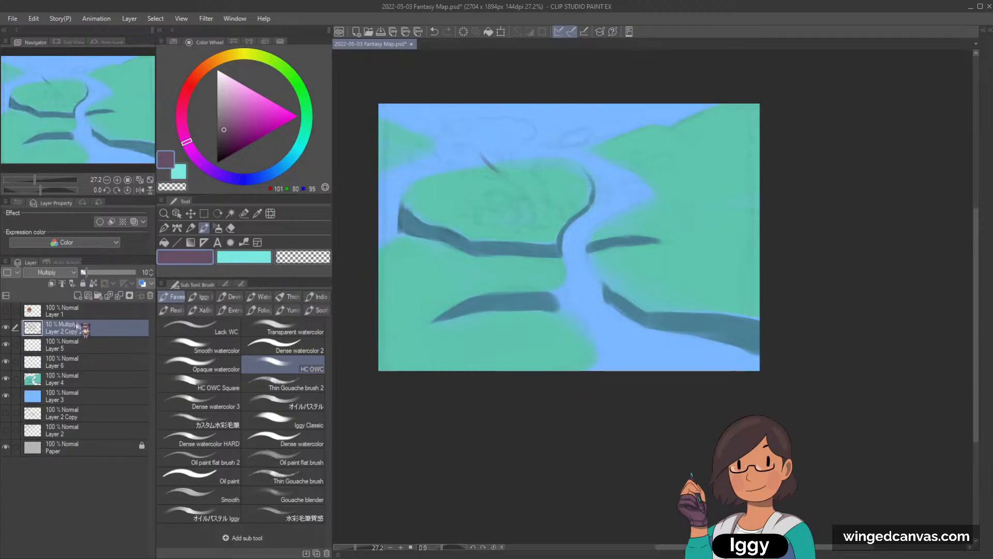
{"action": "left_click", "coordinate": [97, 361]}
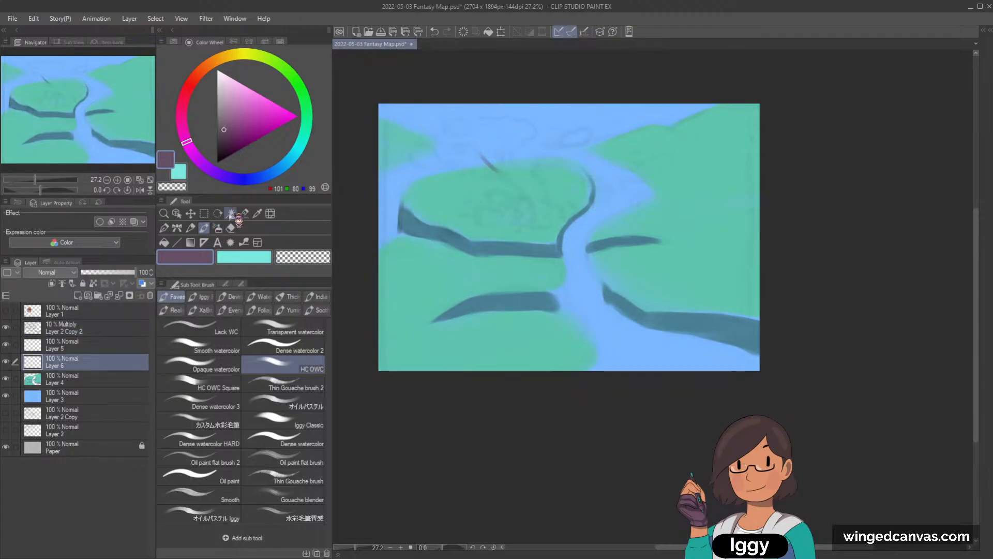
- Replace the first stroke with a curved dark purple tree trunk on the central island, forking into short branches
{"action": "key", "text": "ctrl+z"}
{"action": "mouse_move", "coordinate": [482, 154]}
{"action": "left_mouse_down"}
{"action": "mouse_move", "coordinate": [528, 181]}
{"action": "mouse_move", "coordinate": [501, 172]}
{"action": "mouse_move", "coordinate": [530, 206]}
{"action": "left_mouse_up"}
{"action": "key", "text": "ctrl+z"}
{"action": "left_click_drag", "start_coordinate": [500, 162], "coordinate": [530, 199]}
{"action": "left_click_drag", "start_coordinate": [509, 158], "coordinate": [532, 211]}
{"action": "left_click_drag", "start_coordinate": [516, 168], "coordinate": [534, 217]}
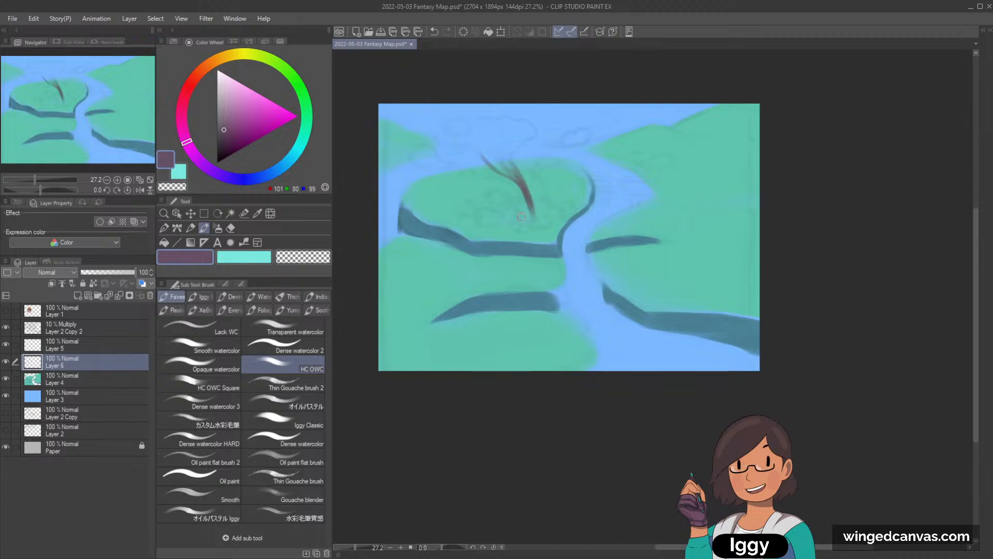
{"action": "mouse_move", "coordinate": [515, 178]}
{"action": "left_mouse_down"}
{"action": "mouse_move", "coordinate": [519, 217]}
{"action": "mouse_move", "coordinate": [525, 191]}
{"action": "mouse_move", "coordinate": [532, 216]}
{"action": "left_mouse_up"}
{"action": "left_click_drag", "start_coordinate": [497, 153], "coordinate": [516, 176]}
{"action": "left_click_drag", "start_coordinate": [529, 171], "coordinate": [524, 181]}
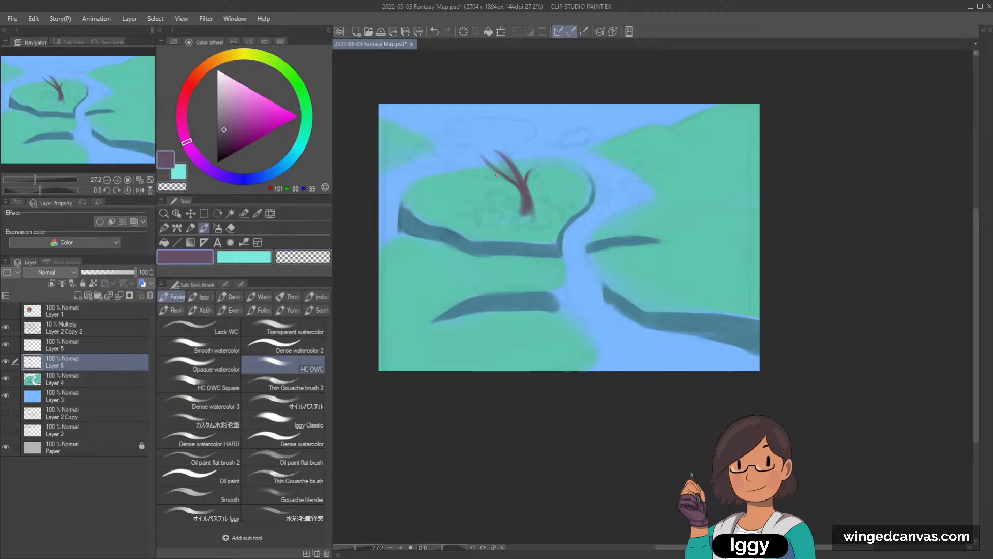
- Paint a side branch on the tree's left and a long branch reaching up over the water
{"action": "left_click_drag", "start_coordinate": [480, 170], "coordinate": [508, 180]}
{"action": "left_click_drag", "start_coordinate": [487, 137], "coordinate": [519, 168]}
{"action": "key", "text": "ctrl+z"}
{"action": "key", "text": "ctrl+z"}
- Try trimming the tree's long upper branch with transparency, undo that, and repaint the branch taller with a thicker base
{"action": "key", "text": "c"}
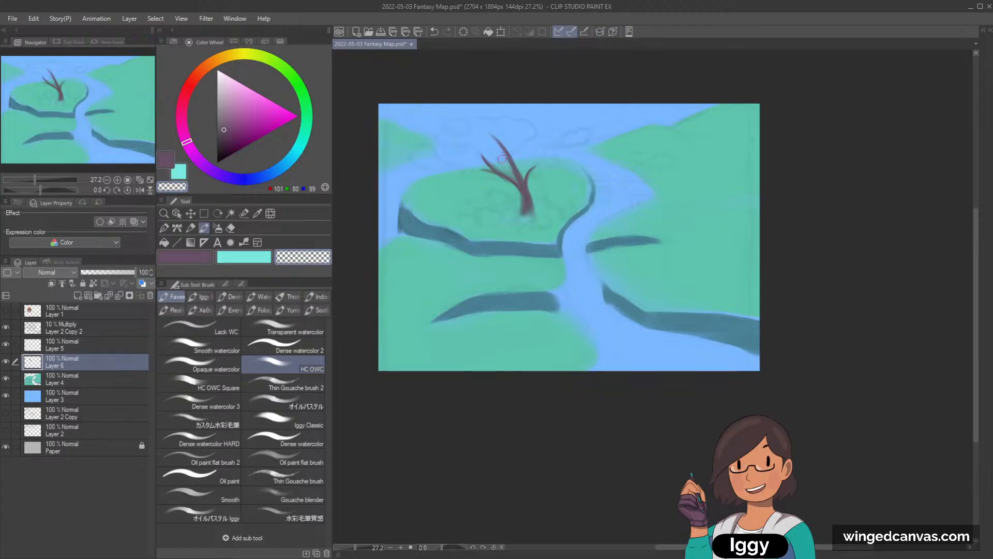
{"action": "left_click_drag", "start_coordinate": [509, 161], "coordinate": [498, 148]}
{"action": "key", "text": "ctrl+z"}
{"action": "key", "text": "ctrl+z"}
{"action": "key", "text": "c"}
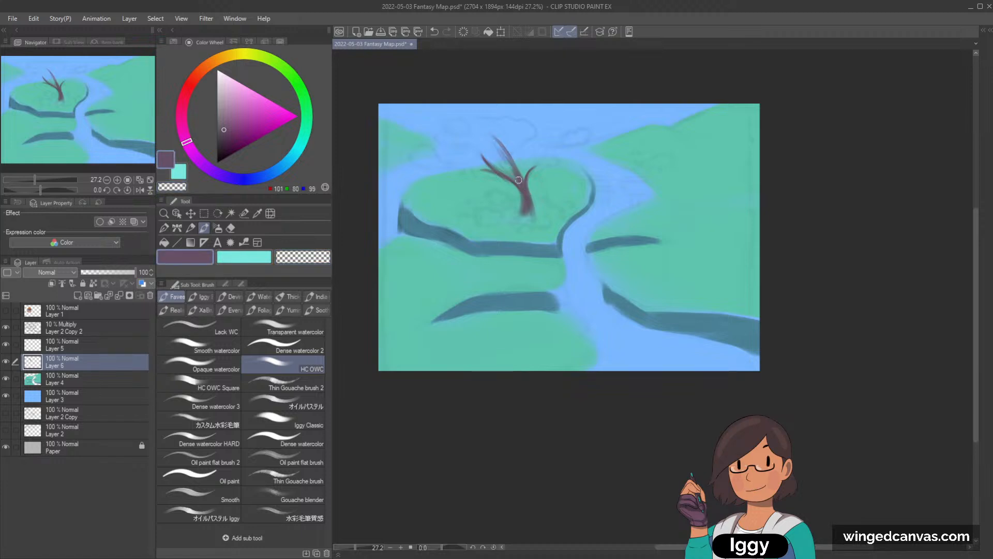
{"action": "key", "text": "ctrl+z"}
{"action": "left_click_drag", "start_coordinate": [489, 133], "coordinate": [516, 168]}
{"action": "left_click_drag", "start_coordinate": [505, 157], "coordinate": [510, 167]}
{"action": "left_click", "coordinate": [177, 213]}
{"action": "left_click", "coordinate": [509, 311]}
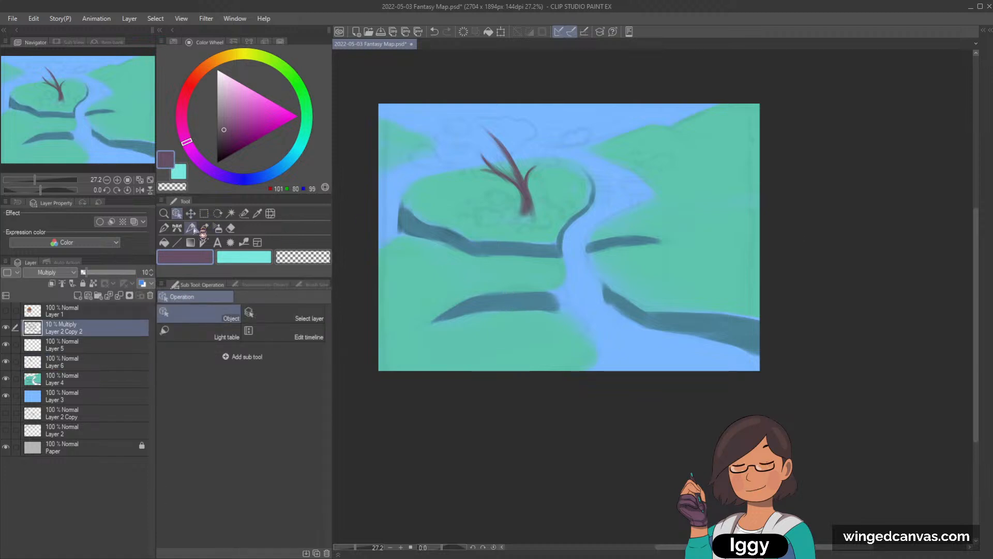
{"action": "left_click", "coordinate": [204, 228]}
{"action": "left_click", "coordinate": [482, 300], "text": "alt"}
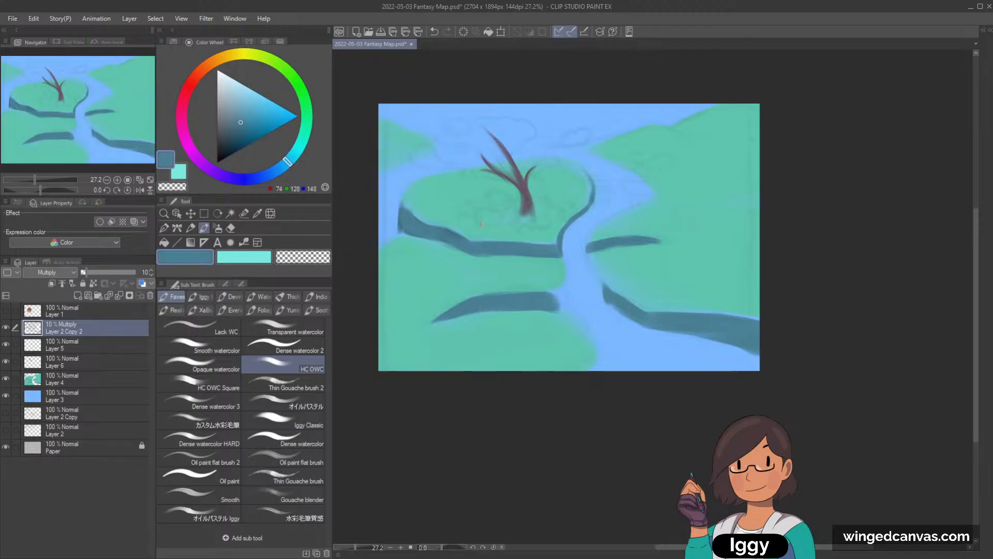
{"action": "left_click", "coordinate": [286, 164]}
{"action": "left_click", "coordinate": [238, 126]}
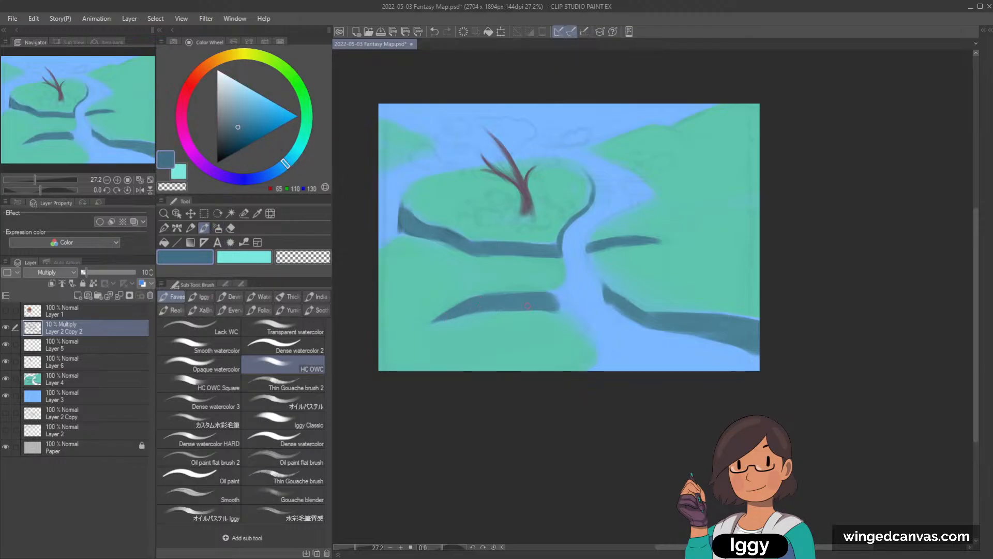
{"action": "left_click", "coordinate": [561, 287], "text": "alt"}
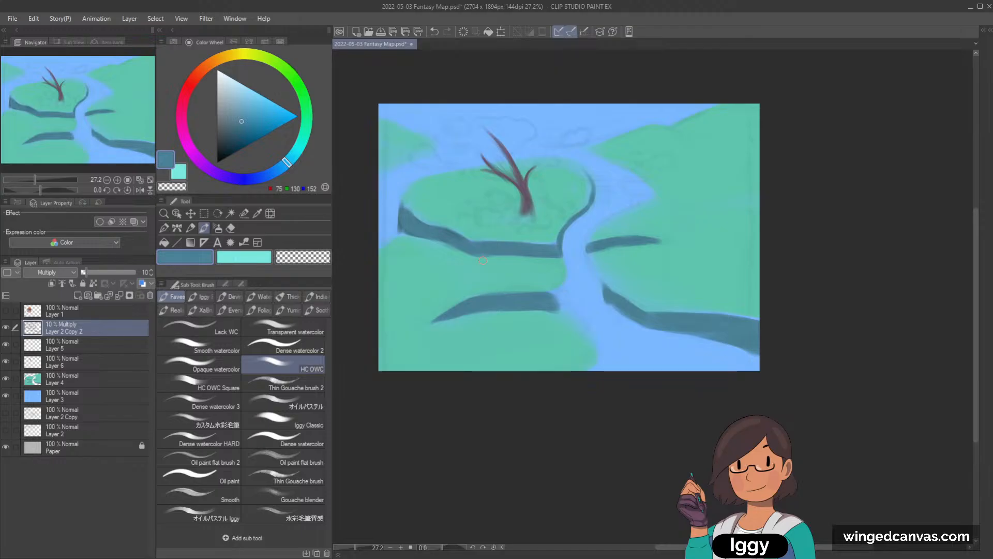
- On Layer 4, extend the lower left cliff band to the river's edge in sampled slate blue and sample the land green
{"action": "left_click", "coordinate": [82, 363]}
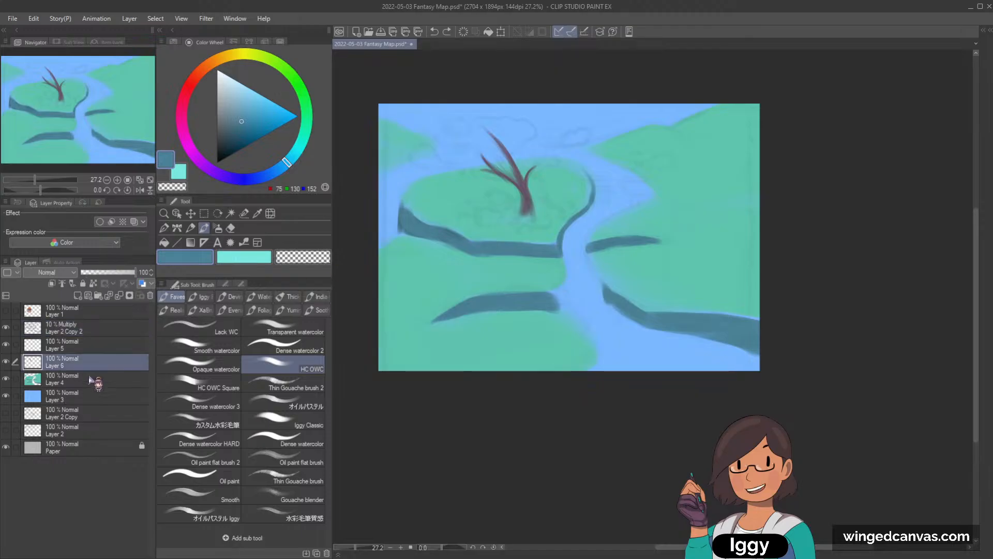
{"action": "left_click", "coordinate": [104, 381]}
{"action": "left_click", "coordinate": [551, 296], "text": "alt"}
{"action": "mouse_move", "coordinate": [552, 292]}
{"action": "left_mouse_down"}
{"action": "mouse_move", "coordinate": [564, 293]}
{"action": "mouse_move", "coordinate": [543, 305]}
{"action": "mouse_move", "coordinate": [562, 289]}
{"action": "left_mouse_up"}
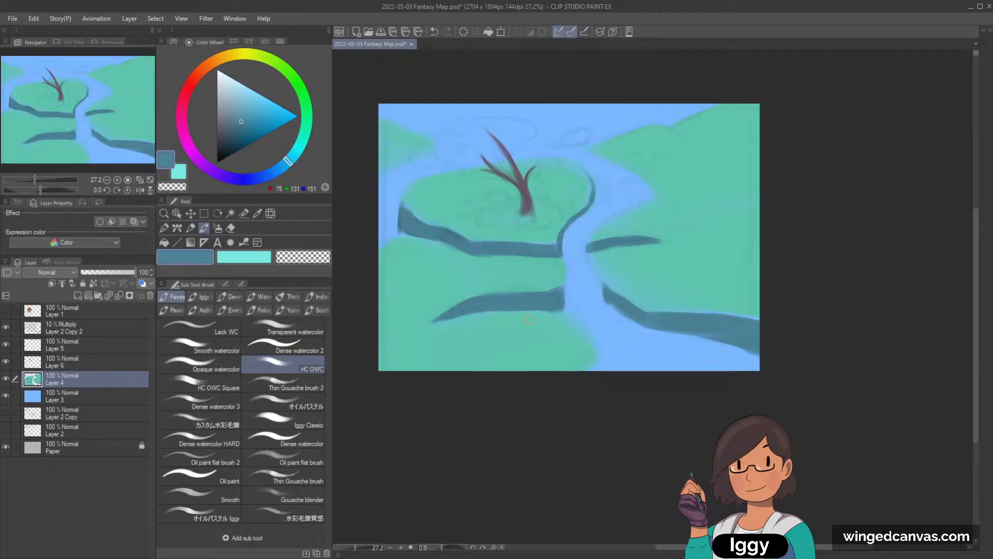
{"action": "left_click", "coordinate": [533, 287], "text": "alt"}
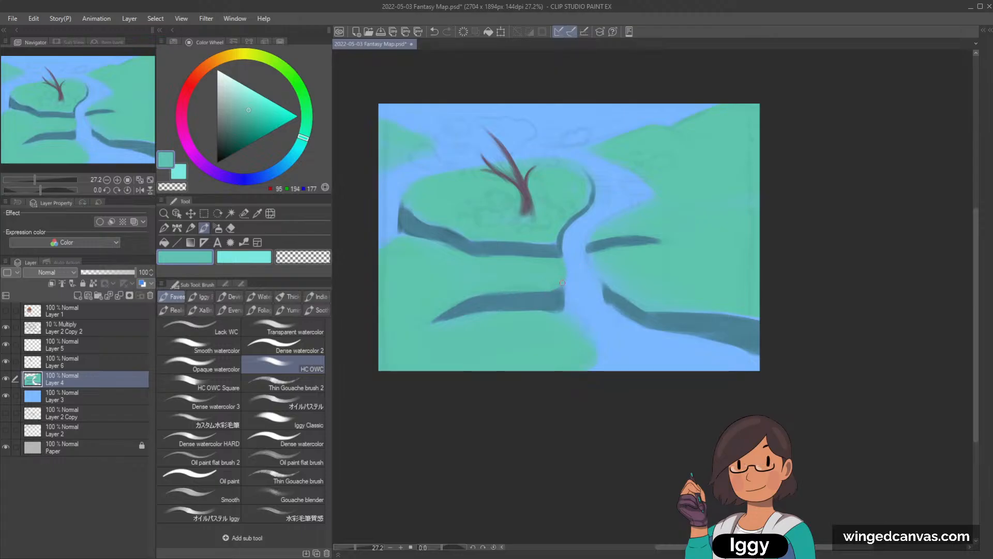
- Reshape the left end of the central island's cliff by alternating sampled slate blue and land green
{"action": "left_click", "coordinate": [414, 222], "text": "alt"}
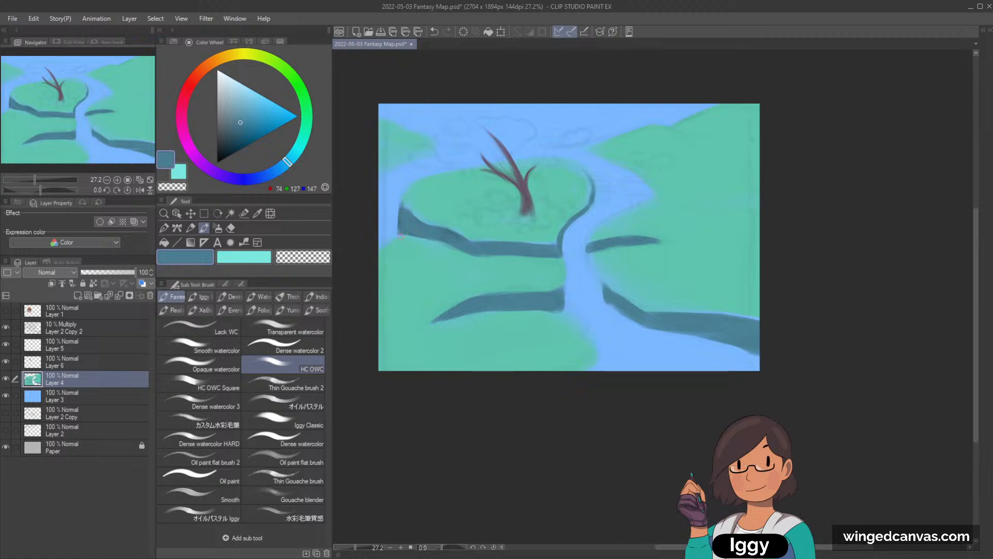
{"action": "left_click", "coordinate": [394, 242], "text": "alt"}
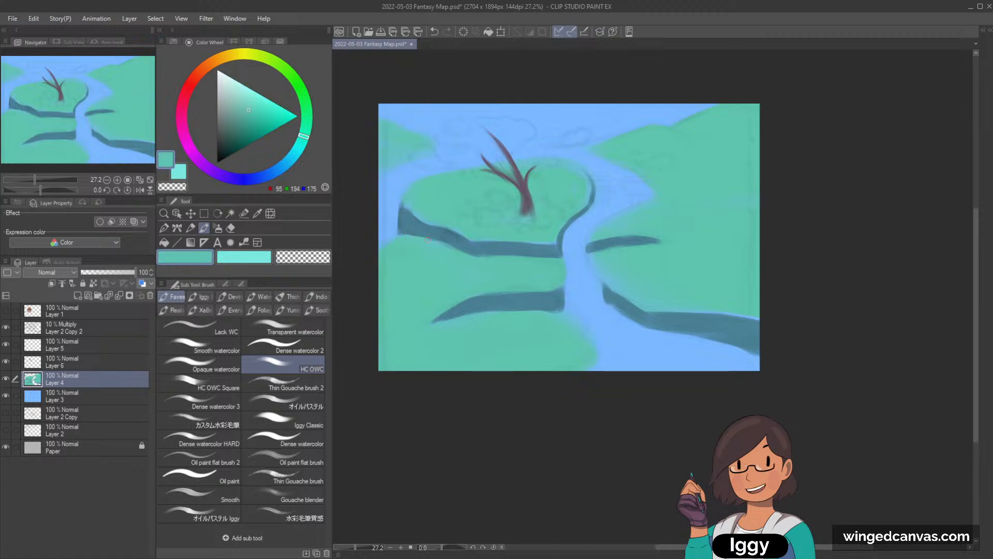
{"action": "left_click", "coordinate": [443, 243], "text": "alt"}
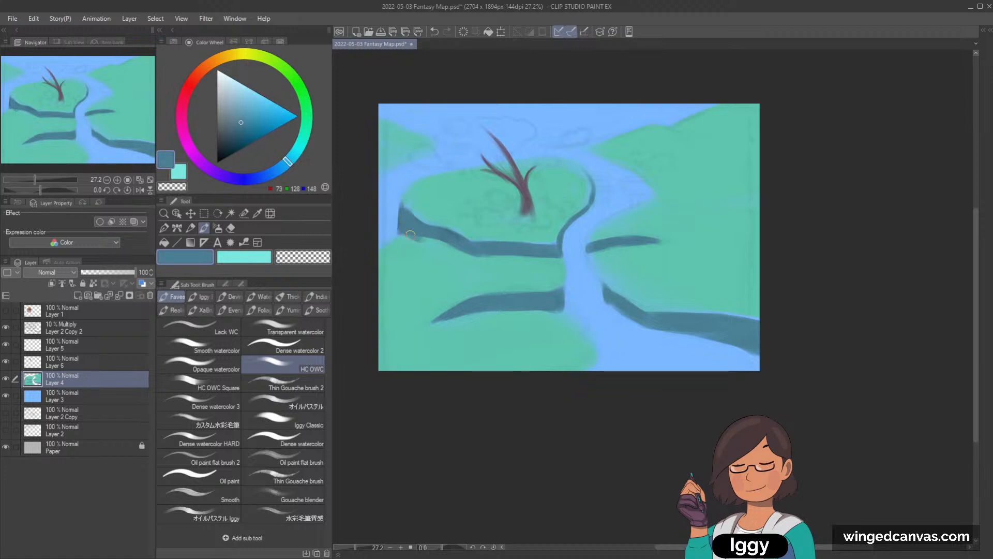
{"action": "left_click", "coordinate": [432, 213], "text": "alt"}
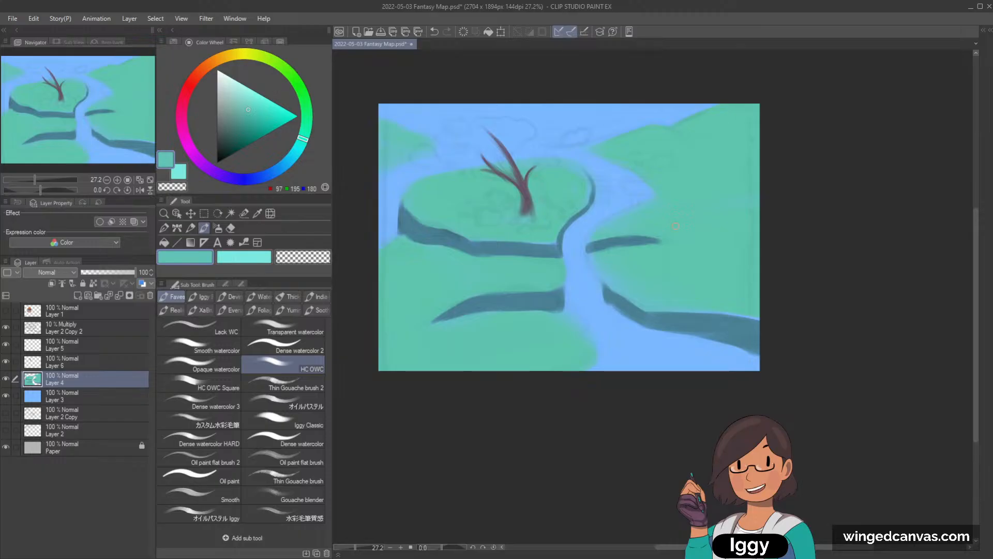
- Liquify Layer 4 with a much larger brush, pushing the lower cliff ends beside the river downward and slightly to the right
{"action": "left_click", "coordinate": [270, 213]}
{"action": "key", "text": "]"}
{"action": "key", "text": "]"}
{"action": "key", "text": "]"}
{"action": "key", "text": "]"}
{"action": "key", "text": "]"}
{"action": "key", "text": "]"}
{"action": "key", "text": "]"}
{"action": "key", "text": "]"}
{"action": "key", "text": "]"}
{"action": "key", "text": "]"}
{"action": "key", "text": "]"}
{"action": "key", "text": "]"}
{"action": "key", "text": "]"}
{"action": "key", "text": "]"}
{"action": "key", "text": "]"}
{"action": "key", "text": "]"}
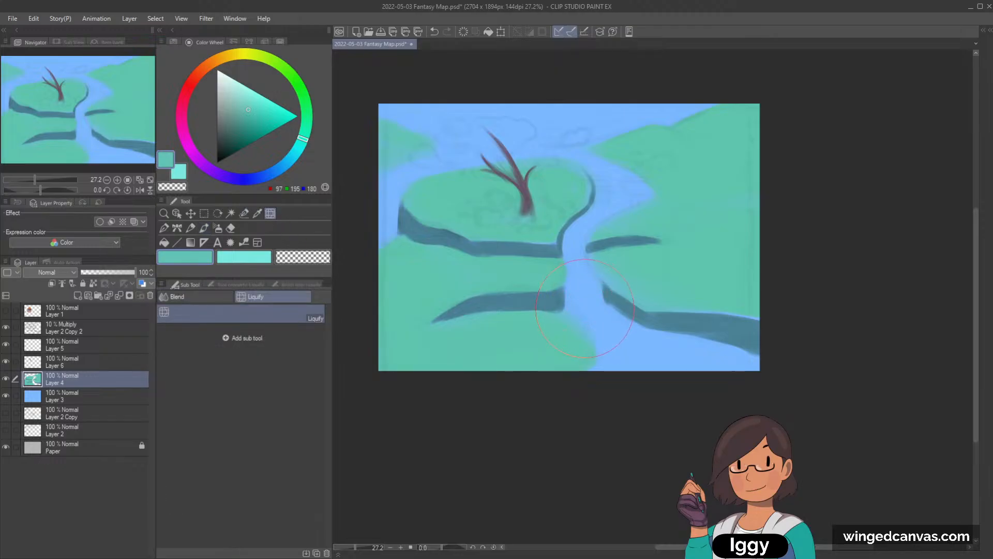
{"action": "left_click_drag", "start_coordinate": [574, 306], "coordinate": [581, 312]}
{"action": "left_click_drag", "start_coordinate": [583, 316], "coordinate": [585, 317]}
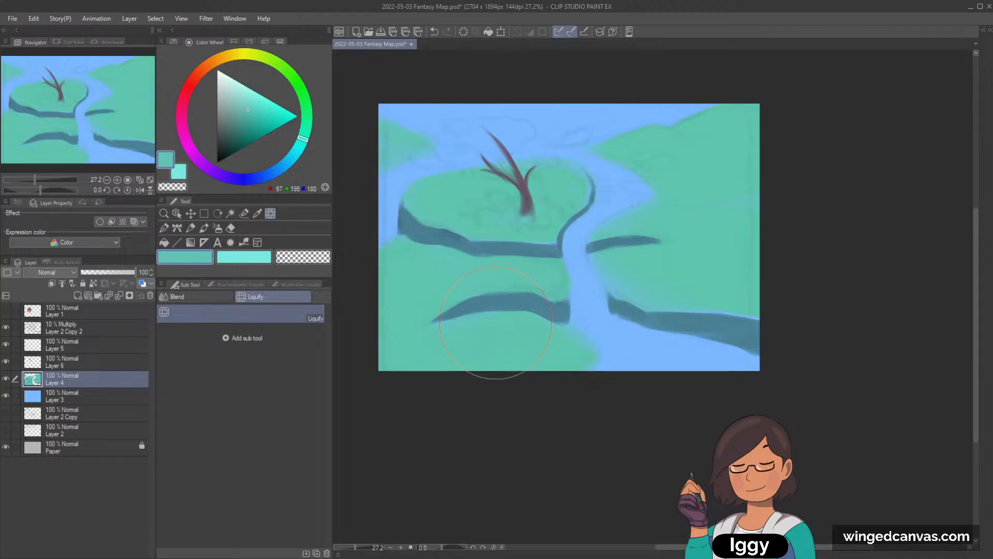
- Touch up the edges of the lower left cliff and the central island's cliff with sampled land green and slate blue
{"action": "left_click", "coordinate": [203, 228]}
{"action": "left_click", "coordinate": [486, 335], "text": "alt"}
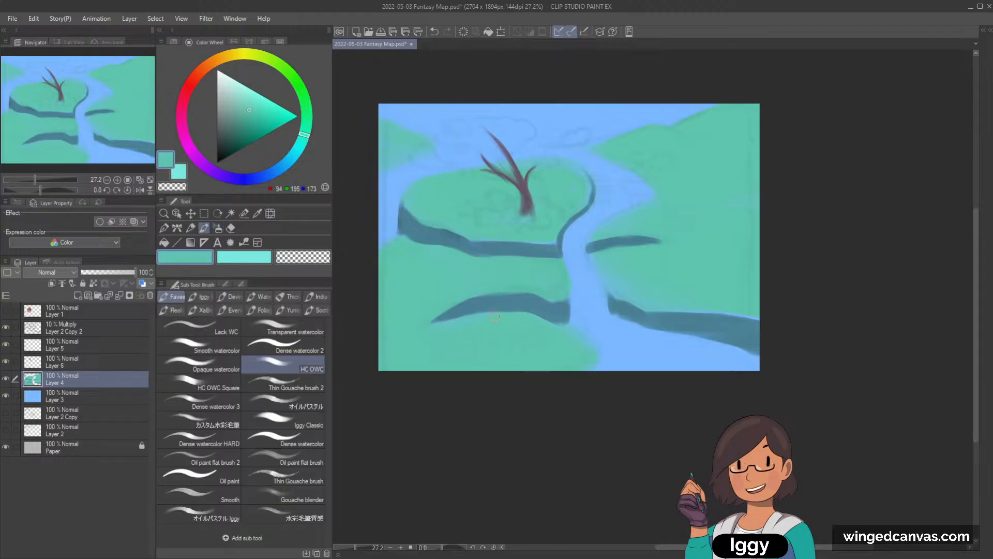
{"action": "key", "text": "ctrl+z"}
{"action": "left_click_drag", "start_coordinate": [438, 321], "coordinate": [482, 313]}
{"action": "key", "text": "ctrl+z"}
{"action": "left_click_drag", "start_coordinate": [499, 238], "coordinate": [551, 239]}
{"action": "left_click", "coordinate": [408, 224], "text": "alt"}
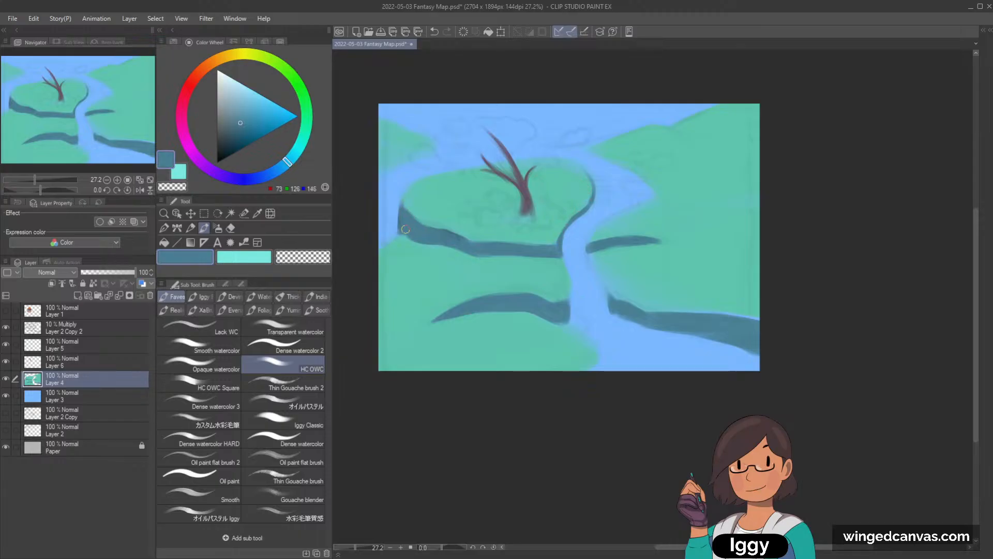
{"action": "left_click", "coordinate": [395, 241], "text": "alt"}
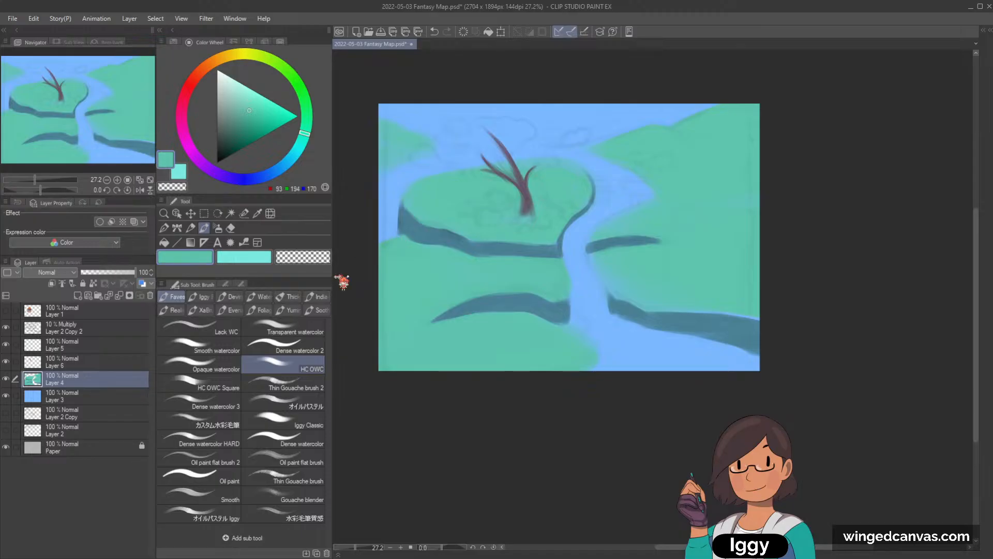
- On Layer 4, lengthen and taper the outer end of the small cliff right of the river using sampled slate blue
{"action": "left_click", "coordinate": [409, 221], "text": "alt"}
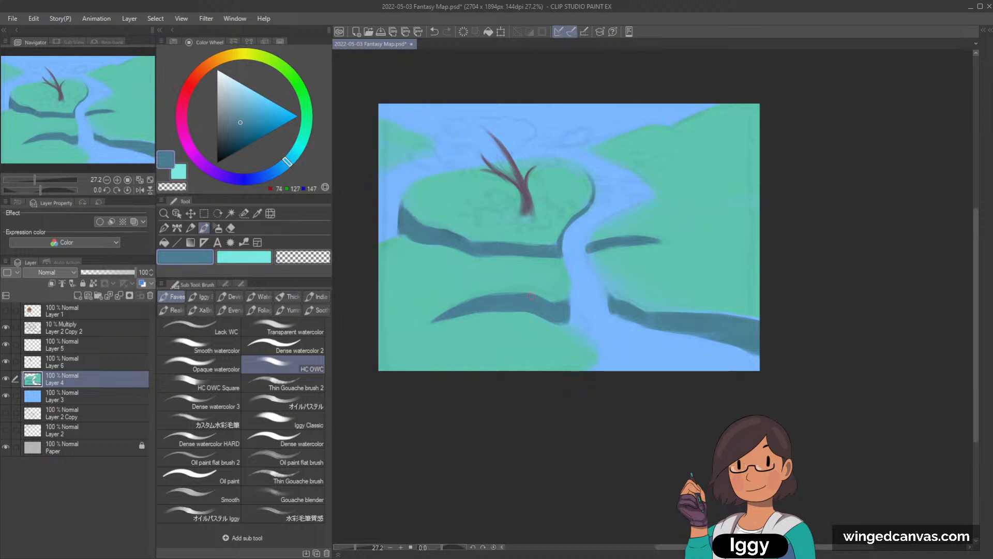
{"action": "key", "text": "c"}
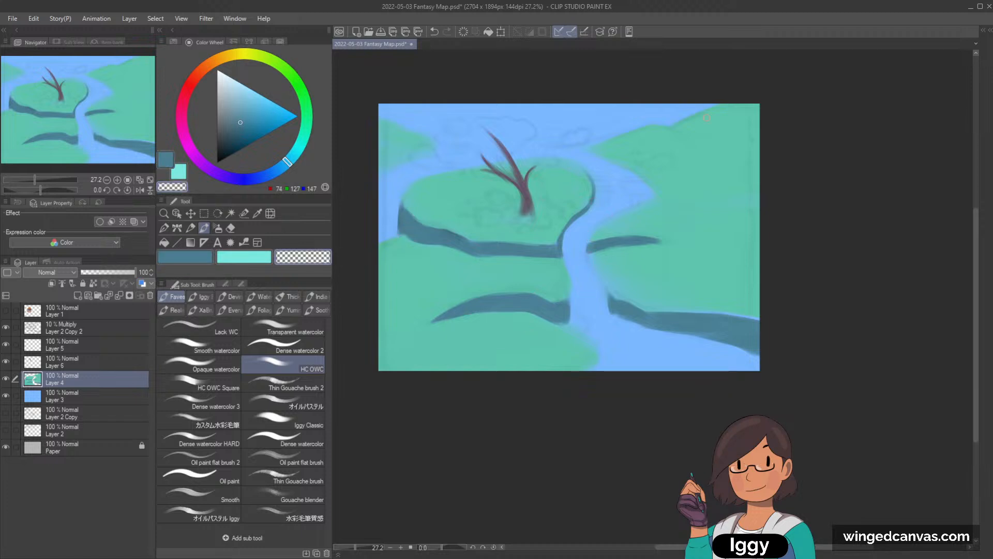
{"action": "left_click", "coordinate": [598, 243], "text": "alt"}
{"action": "mouse_move", "coordinate": [616, 239]}
{"action": "left_mouse_down"}
{"action": "mouse_move", "coordinate": [591, 242]}
{"action": "mouse_move", "coordinate": [598, 257]}
{"action": "mouse_move", "coordinate": [585, 243]}
{"action": "left_mouse_up"}
{"action": "key", "text": "ctrl+z"}
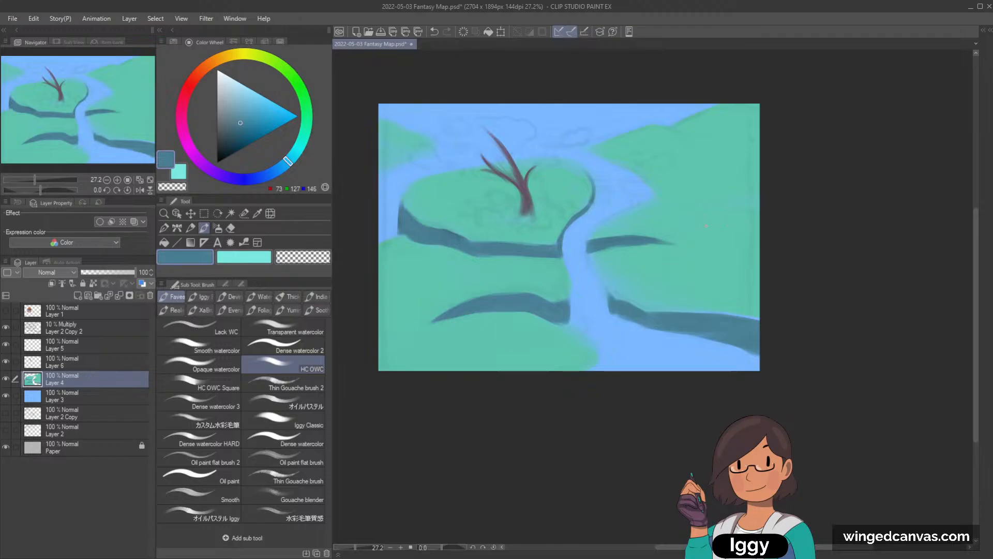
- Paint a slate blue ridge along the top of the far hill at the upper right shoreline, using color sampled from the cliff
{"action": "left_click_drag", "start_coordinate": [613, 143], "coordinate": [646, 132]}
{"action": "left_click", "coordinate": [677, 128], "text": "alt"}
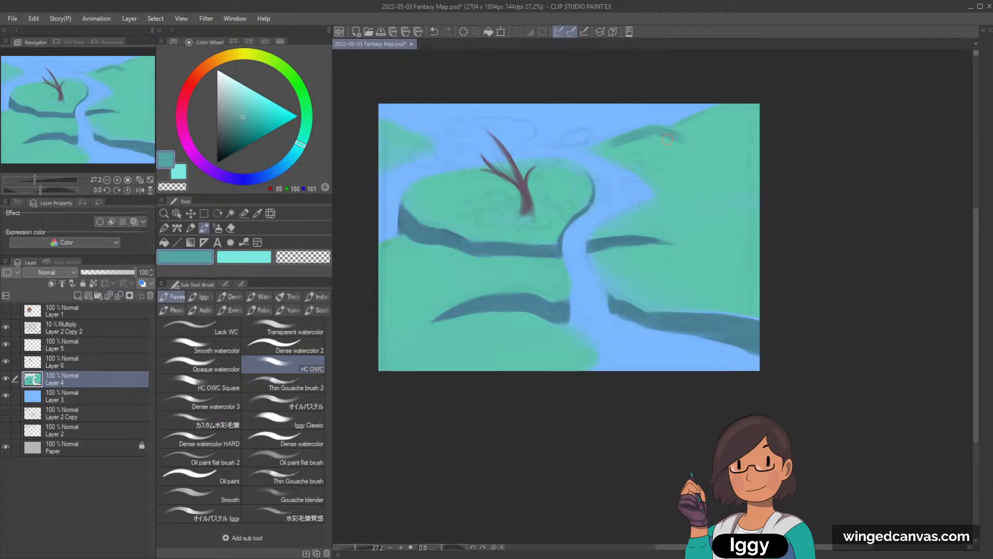
{"action": "left_click", "coordinate": [610, 241], "text": "alt"}
{"action": "left_click_drag", "start_coordinate": [604, 140], "coordinate": [649, 131]}
{"action": "key", "text": "ctrl+z"}
{"action": "left_click_drag", "start_coordinate": [597, 148], "coordinate": [649, 126]}
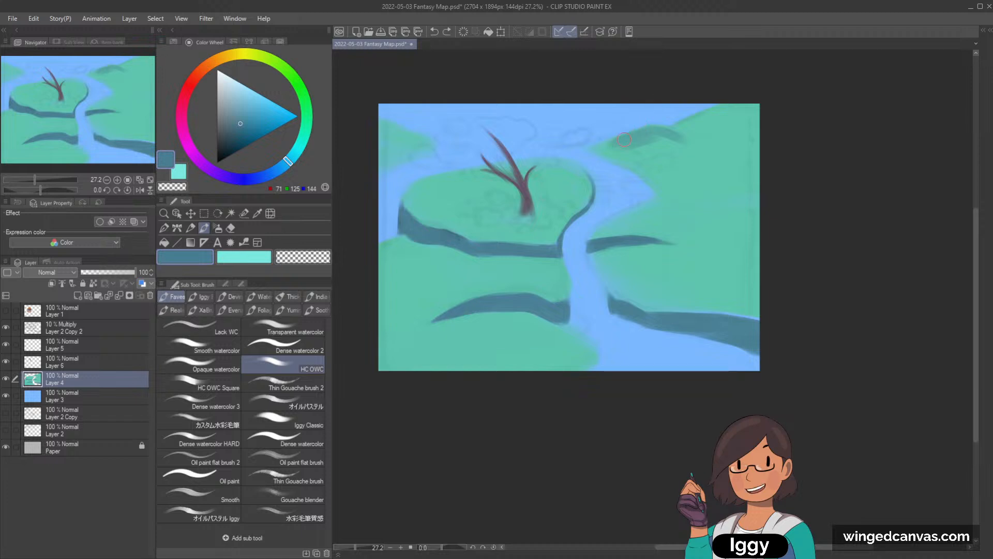
{"action": "left_click", "coordinate": [630, 132], "text": "alt"}
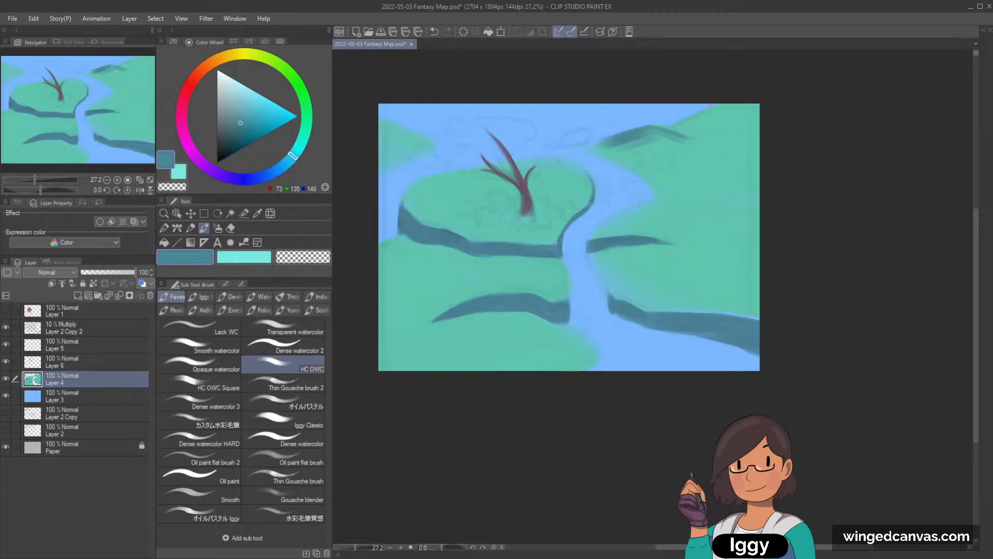
- Enlarge the brush and extend the dark ridge up the slope to the canvas's upper right corner
{"action": "mouse_move", "coordinate": [677, 125]}
{"action": "left_mouse_down"}
{"action": "mouse_move", "coordinate": [717, 105]}
{"action": "mouse_move", "coordinate": [665, 130]}
{"action": "mouse_move", "coordinate": [697, 125]}
{"action": "left_mouse_up"}
{"action": "key", "text": "bracketright"}
{"action": "key", "text": "bracketright"}
{"action": "key", "text": "bracketright"}
{"action": "key", "text": "bracketright"}
{"action": "key", "text": "bracketright"}
{"action": "key", "text": "bracketright"}
{"action": "key", "text": "bracketright"}
{"action": "key", "text": "bracketright"}
{"action": "left_click_drag", "start_coordinate": [767, 97], "coordinate": [690, 129]}
{"action": "mouse_move", "coordinate": [770, 101]}
{"action": "left_mouse_down"}
{"action": "mouse_move", "coordinate": [696, 126]}
{"action": "mouse_move", "coordinate": [703, 149]}
{"action": "mouse_move", "coordinate": [640, 155]}
{"action": "mouse_move", "coordinate": [668, 139]}
{"action": "mouse_move", "coordinate": [651, 141]}
{"action": "mouse_move", "coordinate": [682, 140]}
{"action": "mouse_move", "coordinate": [639, 136]}
{"action": "mouse_move", "coordinate": [647, 132]}
{"action": "mouse_move", "coordinate": [597, 145]}
{"action": "mouse_move", "coordinate": [643, 125]}
{"action": "mouse_move", "coordinate": [622, 134]}
{"action": "mouse_move", "coordinate": [659, 130]}
{"action": "mouse_move", "coordinate": [642, 125]}
{"action": "mouse_move", "coordinate": [691, 141]}
{"action": "mouse_move", "coordinate": [690, 128]}
{"action": "mouse_move", "coordinate": [669, 132]}
{"action": "mouse_move", "coordinate": [720, 103]}
{"action": "left_mouse_up"}
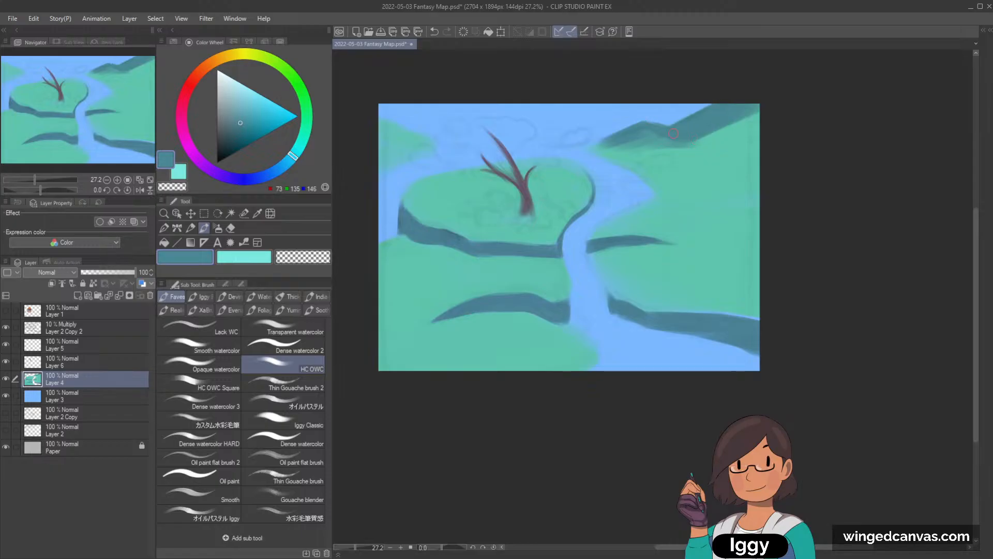
- Fill the upper right ridge down to a nearly level base as solid mountains in sampled teal-blue and sharpen the left peak
{"action": "left_click", "coordinate": [682, 133], "text": "alt"}
{"action": "left_click", "coordinate": [677, 135], "text": "alt"}
{"action": "left_click_drag", "start_coordinate": [615, 149], "coordinate": [673, 141]}
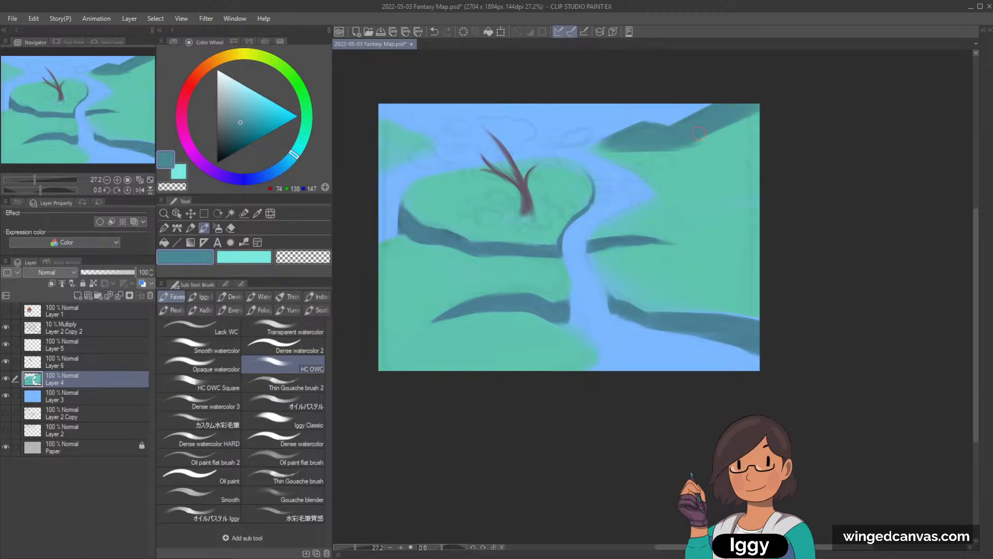
{"action": "mouse_move", "coordinate": [639, 155]}
{"action": "left_mouse_down"}
{"action": "mouse_move", "coordinate": [608, 149]}
{"action": "mouse_move", "coordinate": [740, 148]}
{"action": "mouse_move", "coordinate": [701, 135]}
{"action": "mouse_move", "coordinate": [775, 124]}
{"action": "left_mouse_up"}
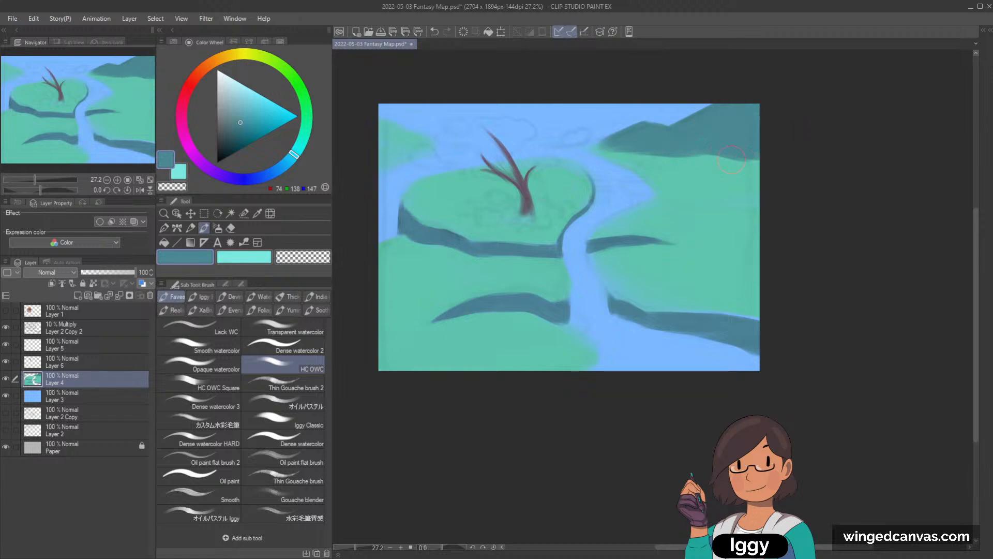
{"action": "left_click_drag", "start_coordinate": [720, 161], "coordinate": [779, 157]}
{"action": "left_click_drag", "start_coordinate": [642, 118], "coordinate": [655, 121]}
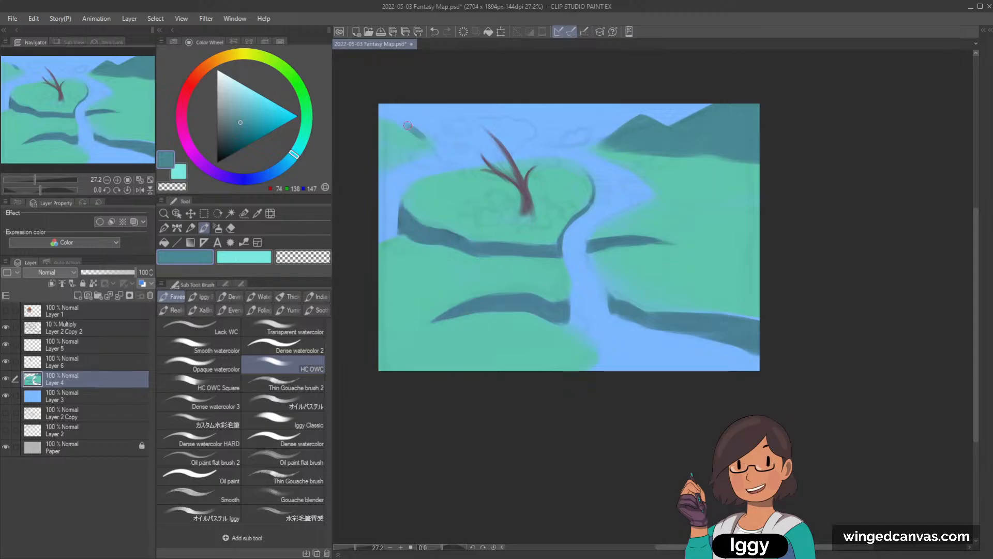
- Paint matching teal-blue mountains in the canvas's upper left corner and refine their slopes and the land below with sampled colors
{"action": "left_click_drag", "start_coordinate": [420, 139], "coordinate": [397, 124]}
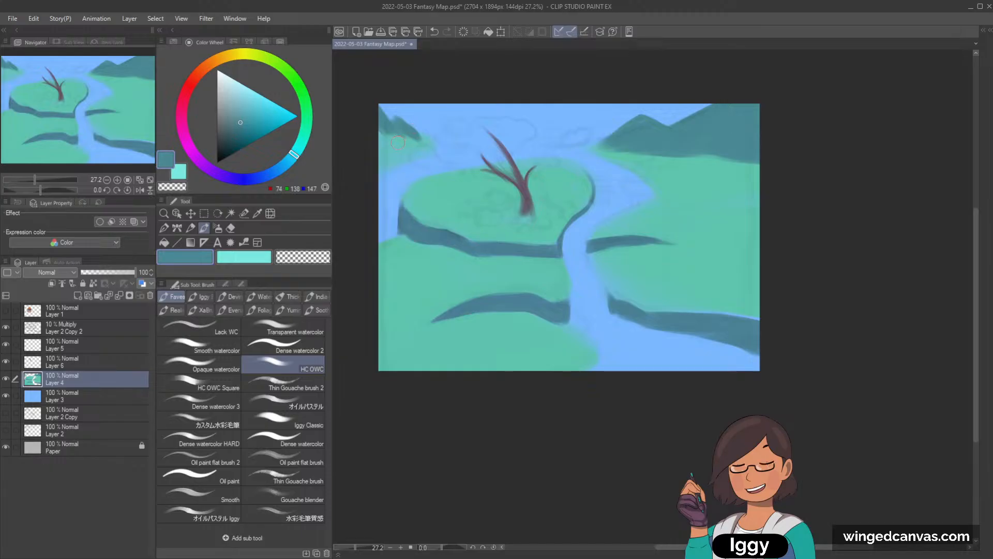
{"action": "mouse_move", "coordinate": [412, 129]}
{"action": "left_mouse_down"}
{"action": "mouse_move", "coordinate": [380, 139]}
{"action": "mouse_move", "coordinate": [408, 134]}
{"action": "left_mouse_up"}
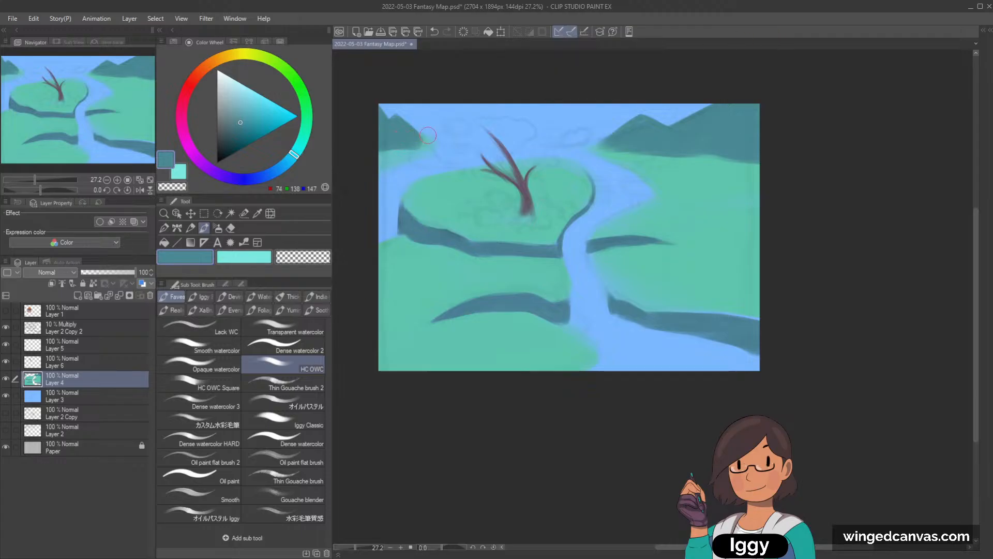
{"action": "left_click", "coordinate": [436, 212], "text": "alt"}
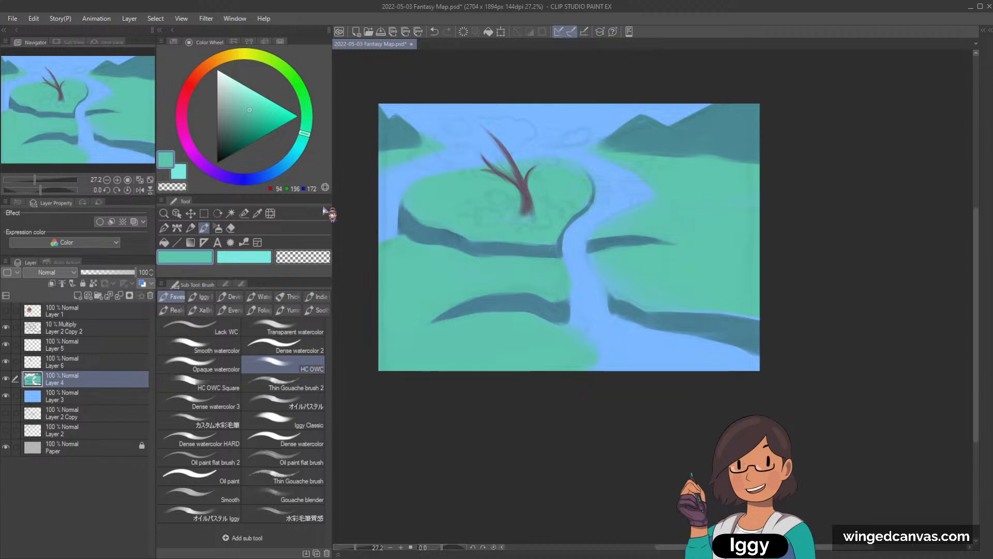
{"action": "left_click", "coordinate": [399, 127], "text": "alt"}
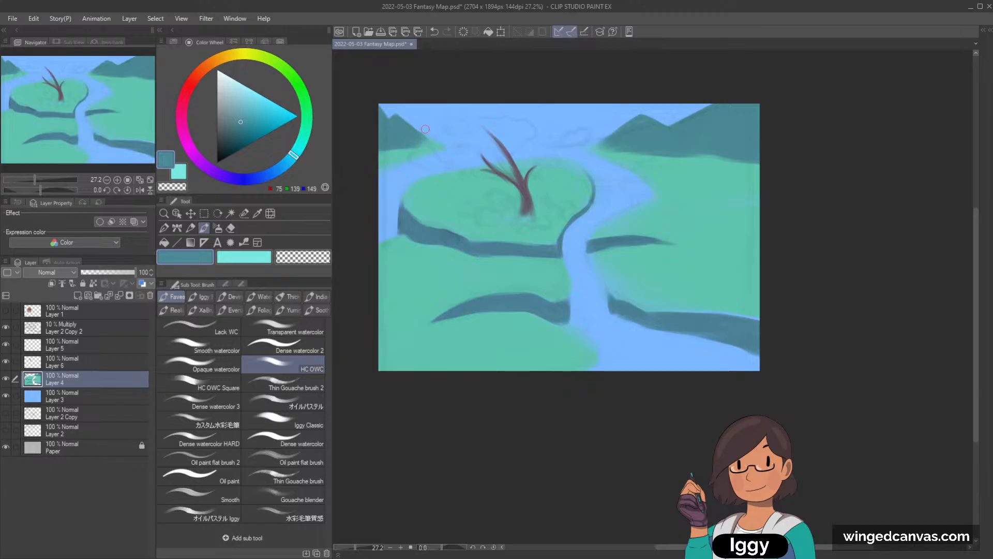
{"action": "left_click", "coordinate": [392, 131], "text": "alt"}
- Create a new layer above Layer 4 and try a pink foliage stroke at the treetop
{"action": "left_click", "coordinate": [77, 296]}
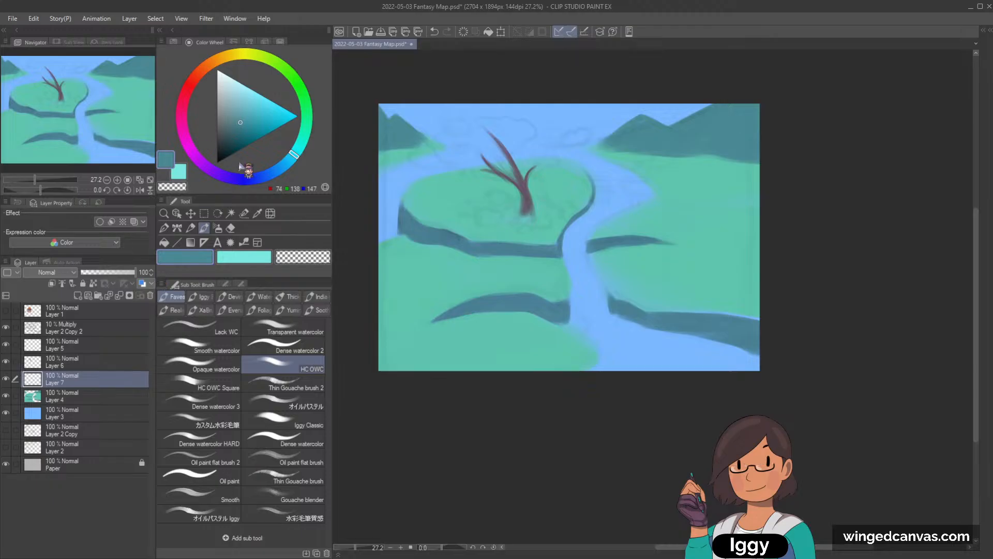
{"action": "left_click", "coordinate": [193, 140]}
{"action": "left_click", "coordinate": [246, 97]}
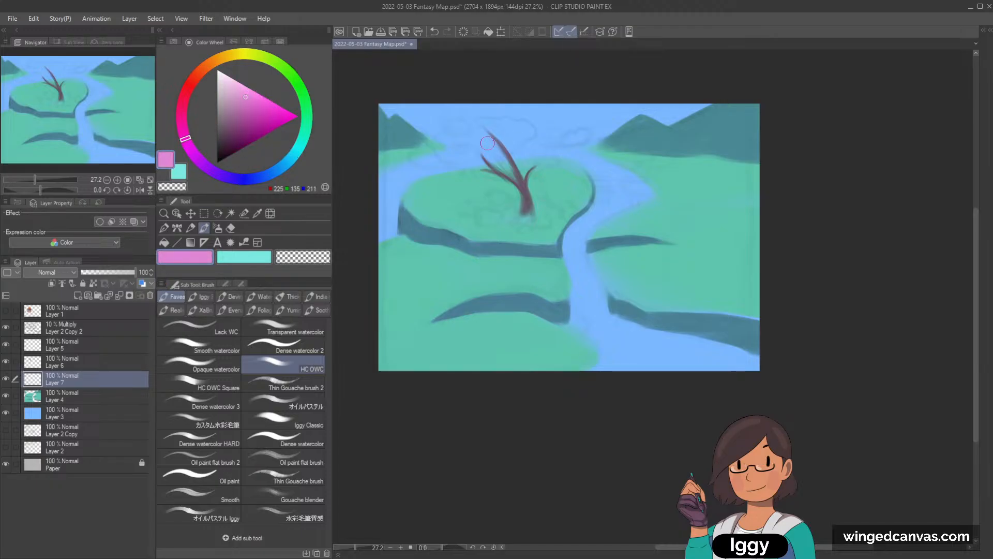
{"action": "left_click_drag", "start_coordinate": [493, 141], "coordinate": [508, 121]}
{"action": "key", "text": "ctrl+z"}
- Choose a light yellow-green (RGB 171, 225, 135) and block in a soft foliage patch around the tree's top branch
{"action": "left_click", "coordinate": [307, 115]}
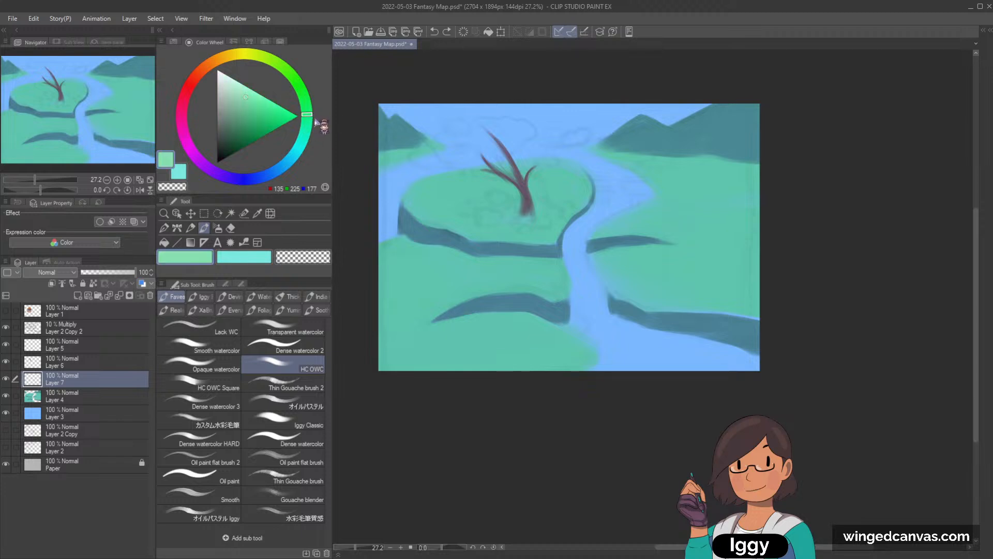
{"action": "left_click", "coordinate": [281, 66]}
{"action": "left_click", "coordinate": [501, 142]}
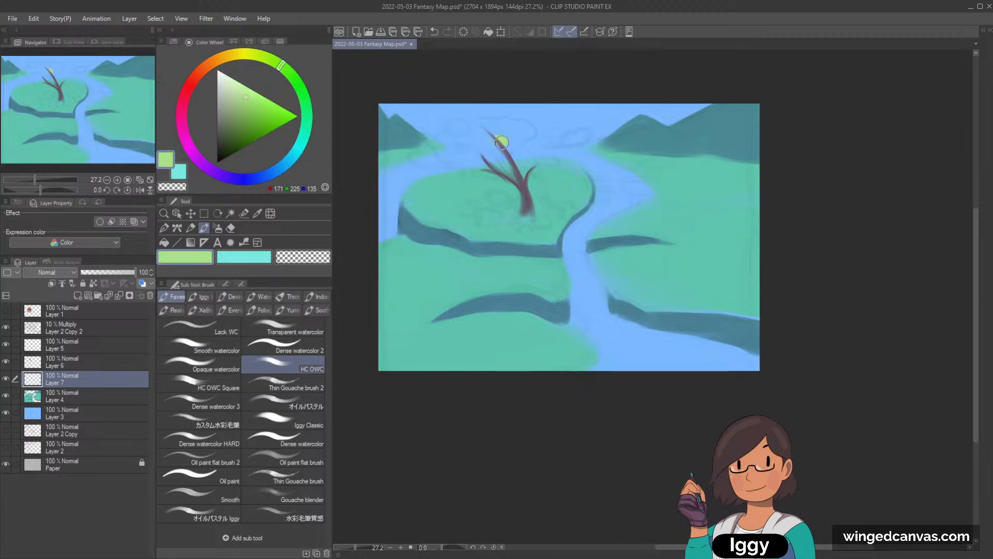
{"action": "mouse_move", "coordinate": [493, 145]}
{"action": "left_mouse_down"}
{"action": "mouse_move", "coordinate": [463, 147]}
{"action": "mouse_move", "coordinate": [477, 136]}
{"action": "mouse_move", "coordinate": [445, 135]}
{"action": "mouse_move", "coordinate": [502, 128]}
{"action": "mouse_move", "coordinate": [494, 124]}
{"action": "mouse_move", "coordinate": [517, 133]}
{"action": "left_mouse_up"}
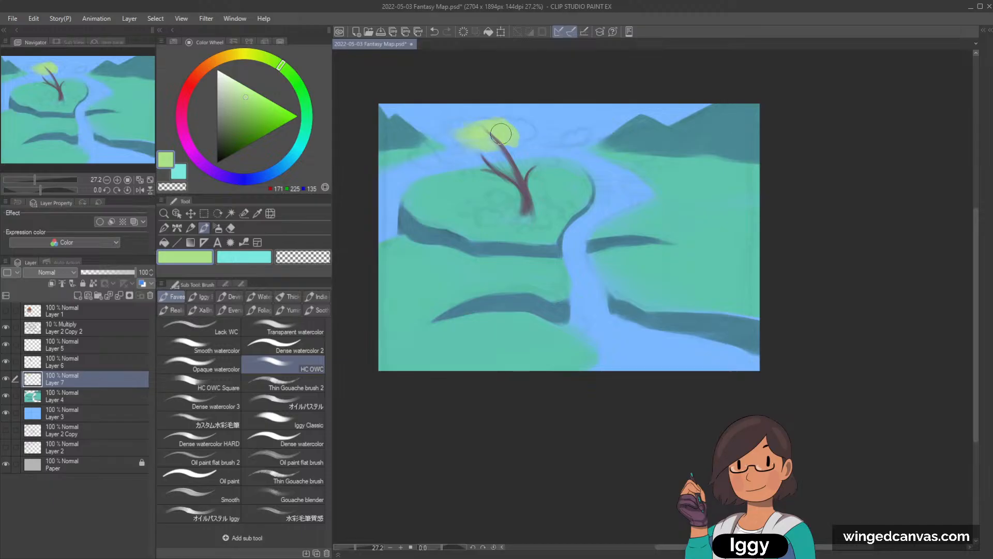
- Build up the tree's leafy canopy in yellow-green with the Iggy Tree brush, adding clumps around the upper and side branches
{"action": "left_click", "coordinate": [201, 297]}
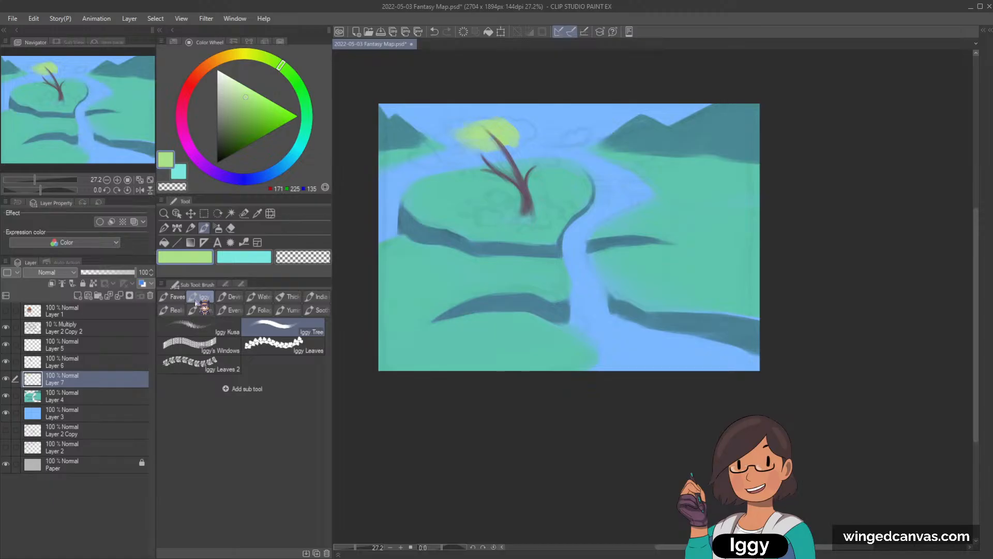
{"action": "left_click", "coordinate": [453, 143]}
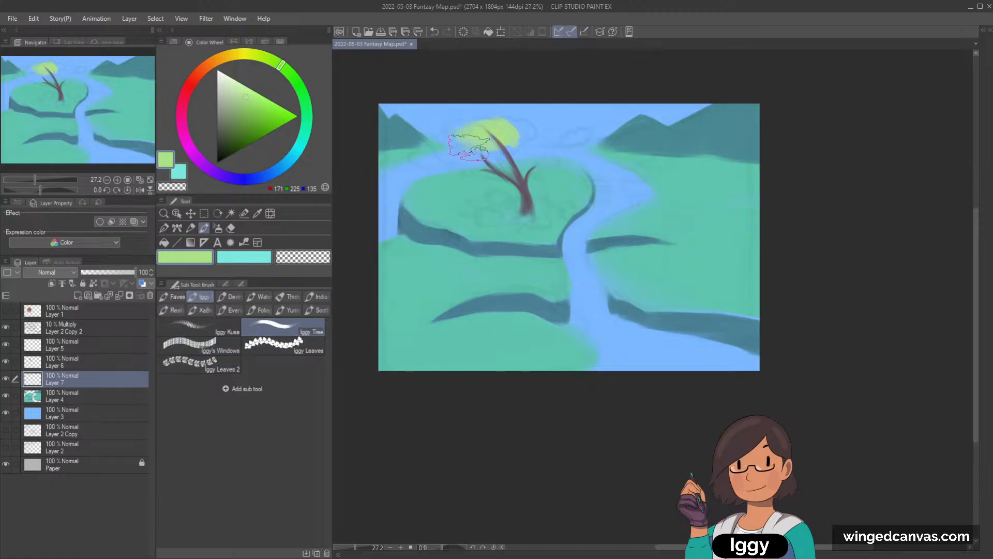
{"action": "key", "text": "ctrl+z"}
{"action": "mouse_move", "coordinate": [460, 148]}
{"action": "left_mouse_down"}
{"action": "mouse_move", "coordinate": [486, 135]}
{"action": "mouse_move", "coordinate": [475, 132]}
{"action": "mouse_move", "coordinate": [512, 134]}
{"action": "left_mouse_up"}
{"action": "mouse_move", "coordinate": [470, 159]}
{"action": "left_mouse_down"}
{"action": "mouse_move", "coordinate": [506, 152]}
{"action": "mouse_move", "coordinate": [485, 159]}
{"action": "mouse_move", "coordinate": [506, 152]}
{"action": "mouse_move", "coordinate": [484, 176]}
{"action": "mouse_move", "coordinate": [497, 164]}
{"action": "mouse_move", "coordinate": [538, 168]}
{"action": "left_mouse_up"}
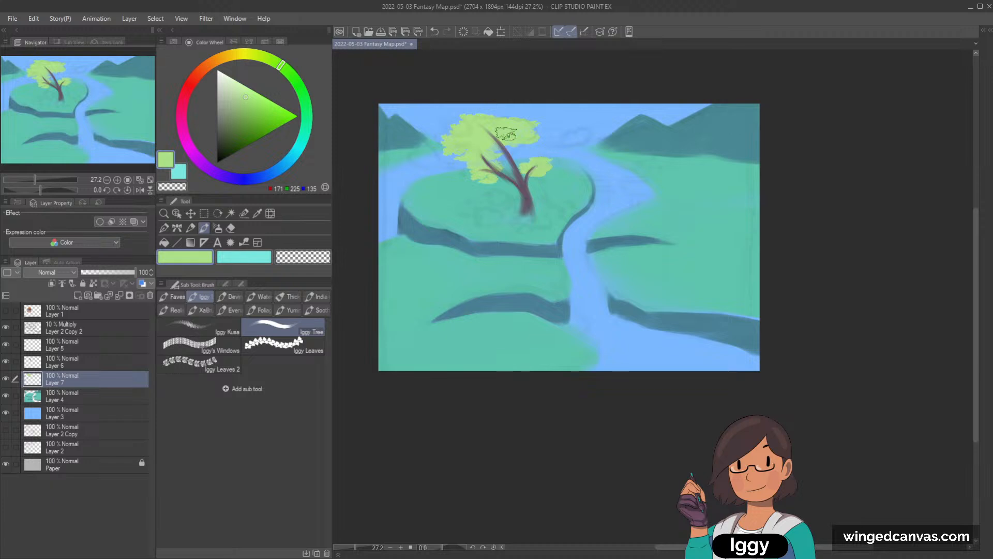
{"action": "left_click_drag", "start_coordinate": [544, 128], "coordinate": [557, 136]}
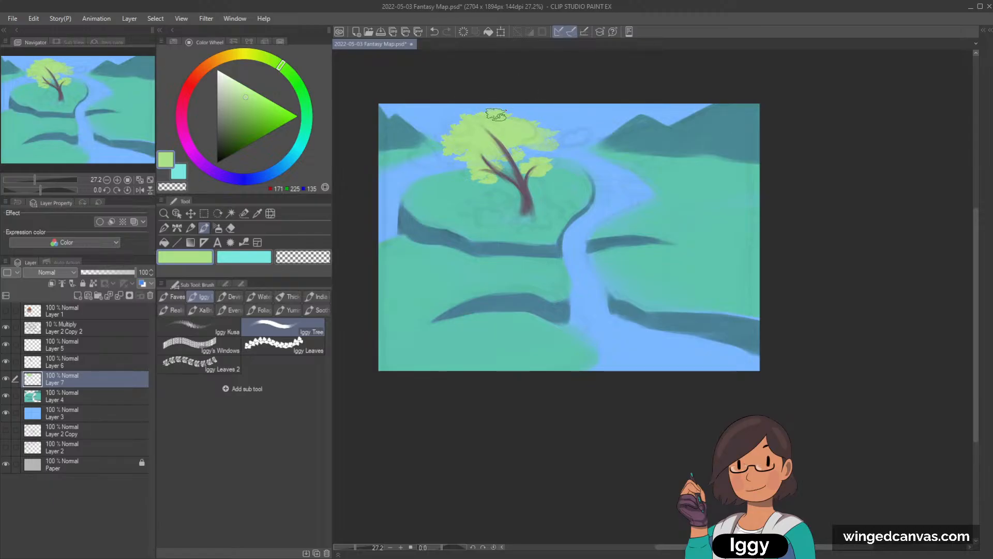
- On Layer 6, erase the tip of the tree's tallest branch using the HC OWC brush with transparent color
{"action": "left_click", "coordinate": [122, 362]}
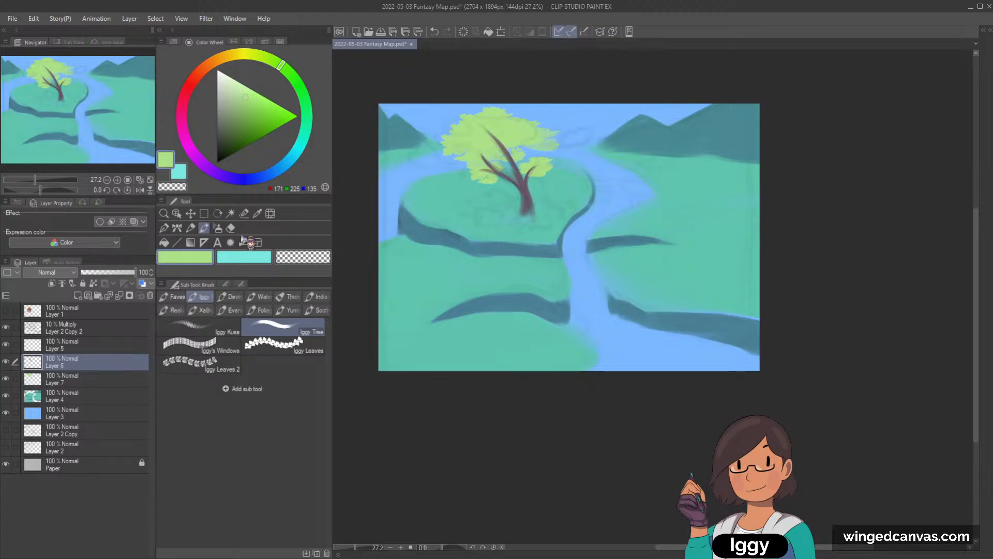
{"action": "left_click", "coordinate": [173, 296]}
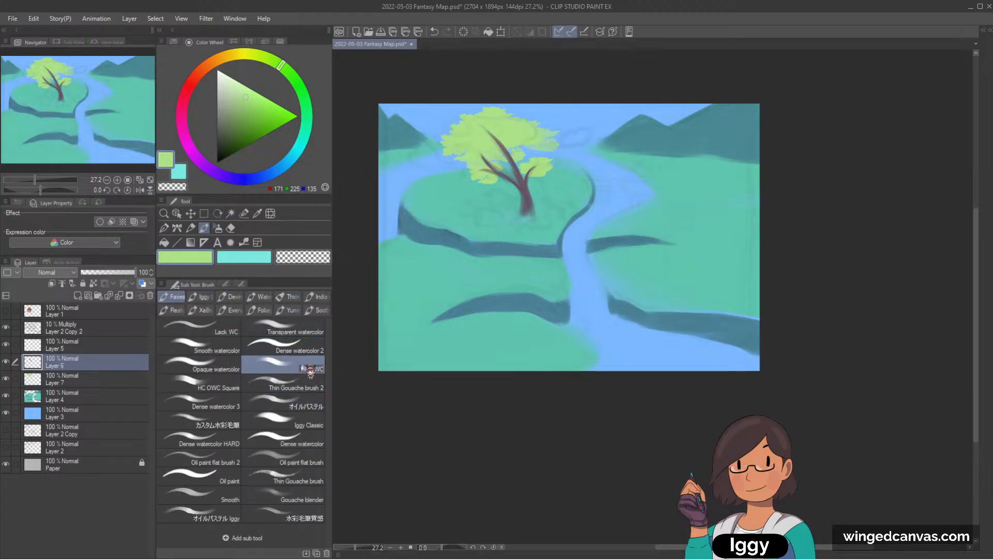
{"action": "left_click", "coordinate": [320, 260]}
{"action": "mouse_move", "coordinate": [479, 118]}
{"action": "left_mouse_down"}
{"action": "mouse_move", "coordinate": [491, 135]}
{"action": "mouse_move", "coordinate": [471, 115]}
{"action": "left_mouse_up"}
{"action": "key", "text": "ctrl+z"}
{"action": "key", "text": "ctrl+z"}
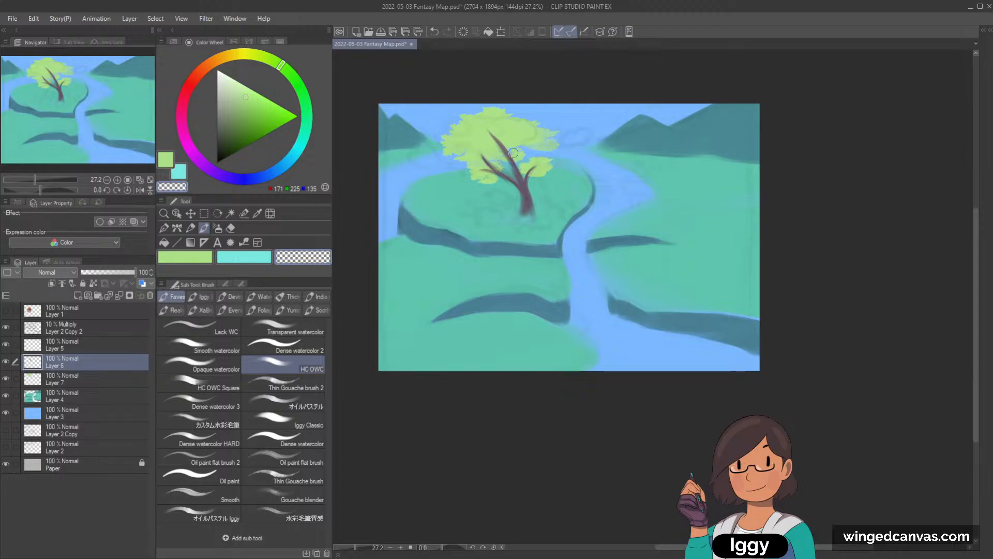
{"action": "left_click_drag", "start_coordinate": [490, 135], "coordinate": [504, 146]}
- On Layer 7, return to the Iggy Tree brush and trim the canopy's lower left edge with transparent color
{"action": "left_click", "coordinate": [111, 380]}
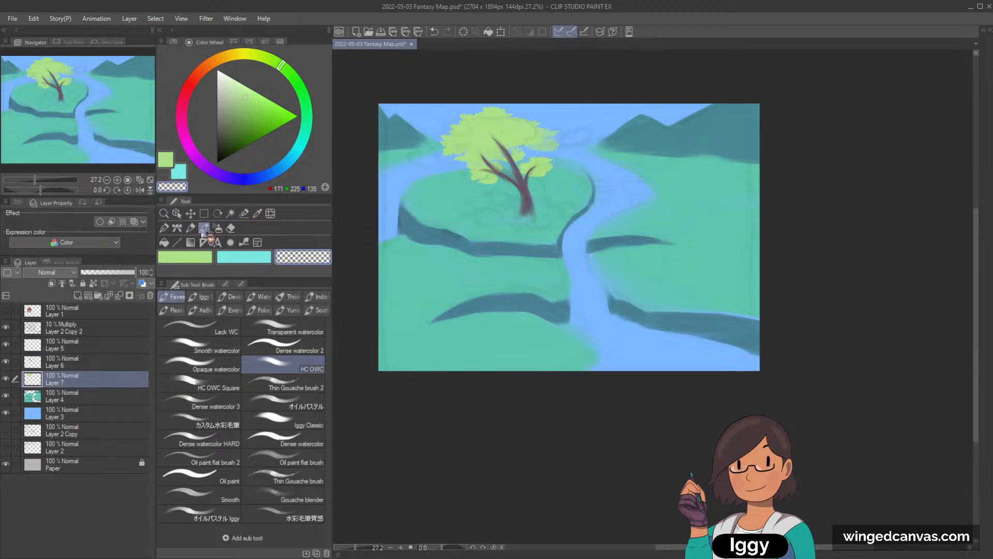
{"action": "left_click", "coordinate": [187, 258]}
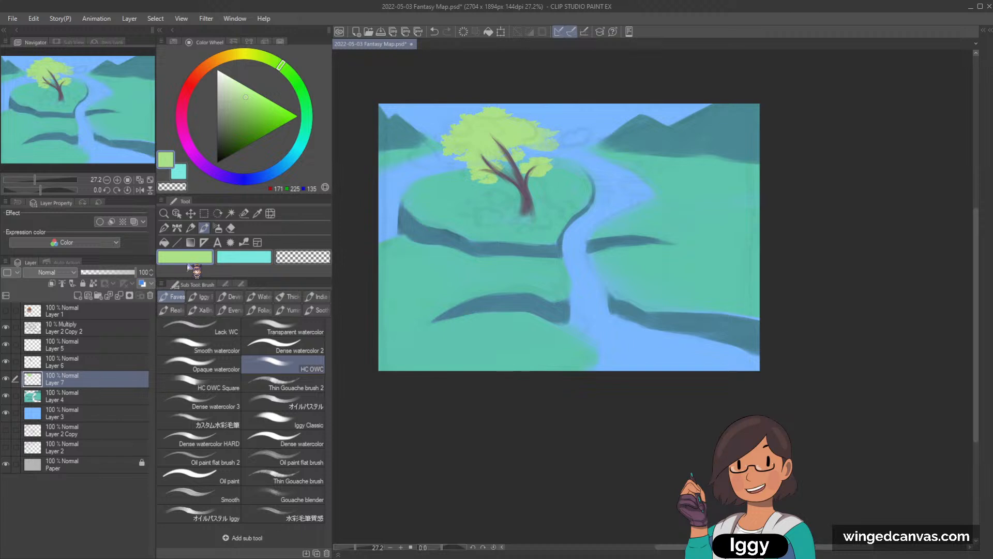
{"action": "left_click", "coordinate": [308, 388]}
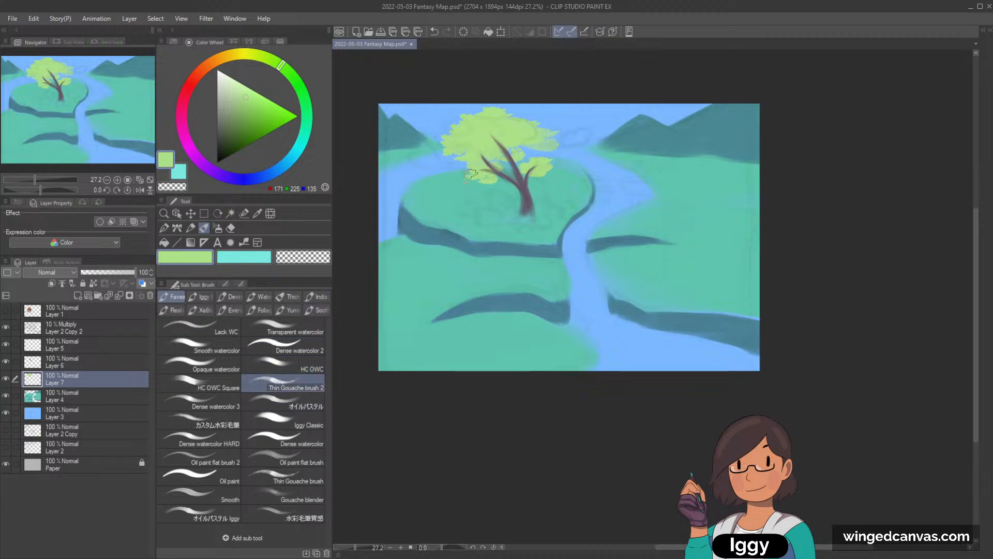
{"action": "left_click", "coordinate": [201, 296]}
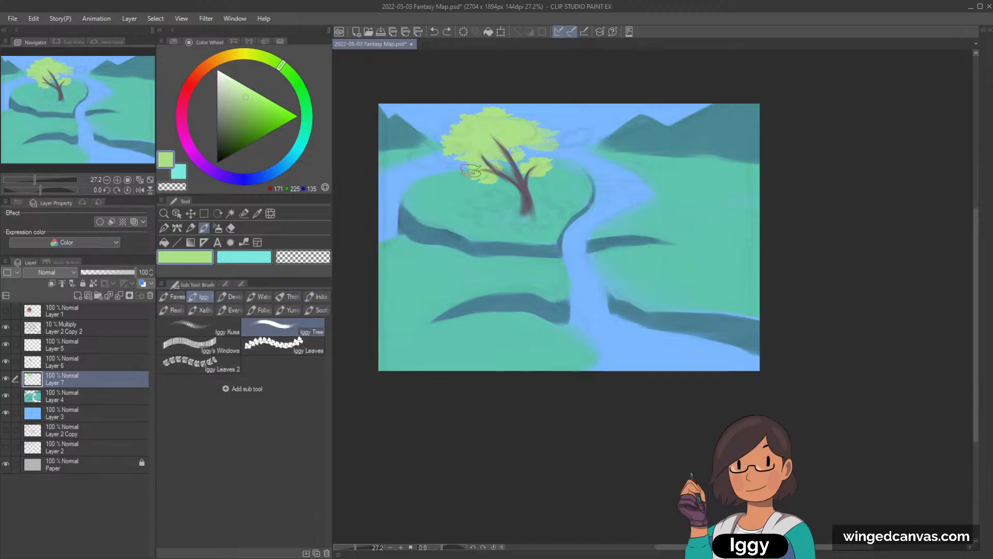
{"action": "left_click", "coordinate": [516, 139]}
{"action": "key", "text": "c"}
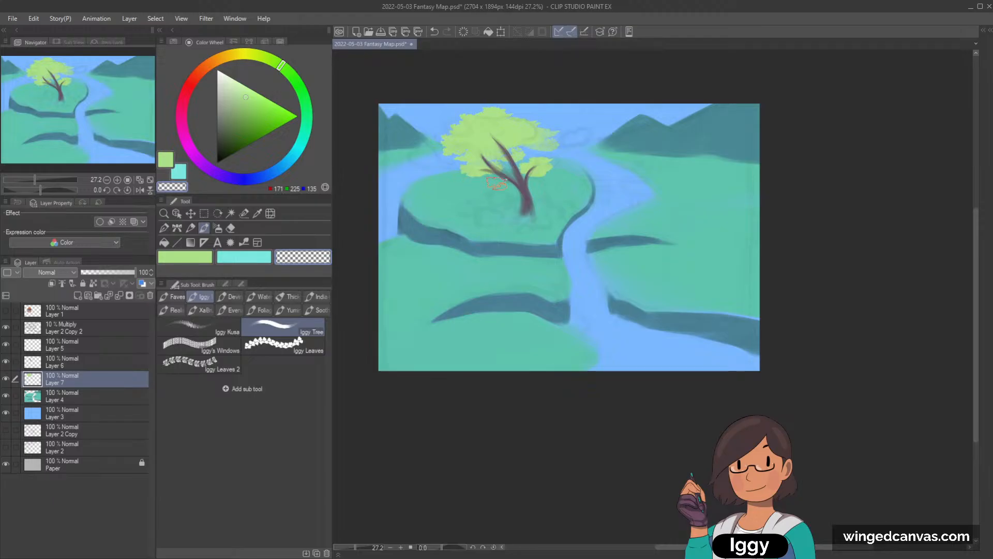
{"action": "key", "text": "ctrl+z"}
- Reshape the canopy's right edge by adding yellow-green leaf clumps and trimming them with transparent color
{"action": "key", "text": "c"}
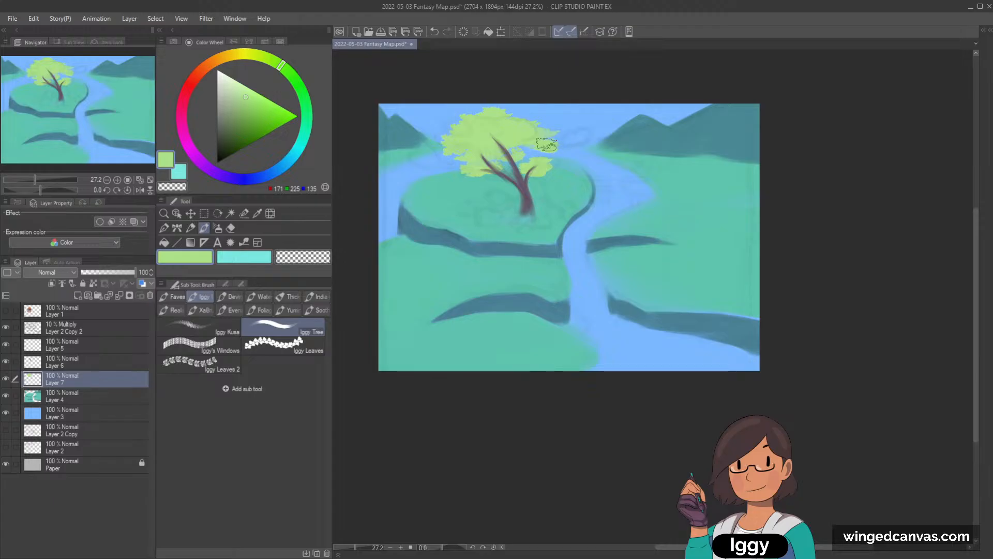
{"action": "left_click", "coordinate": [551, 126]}
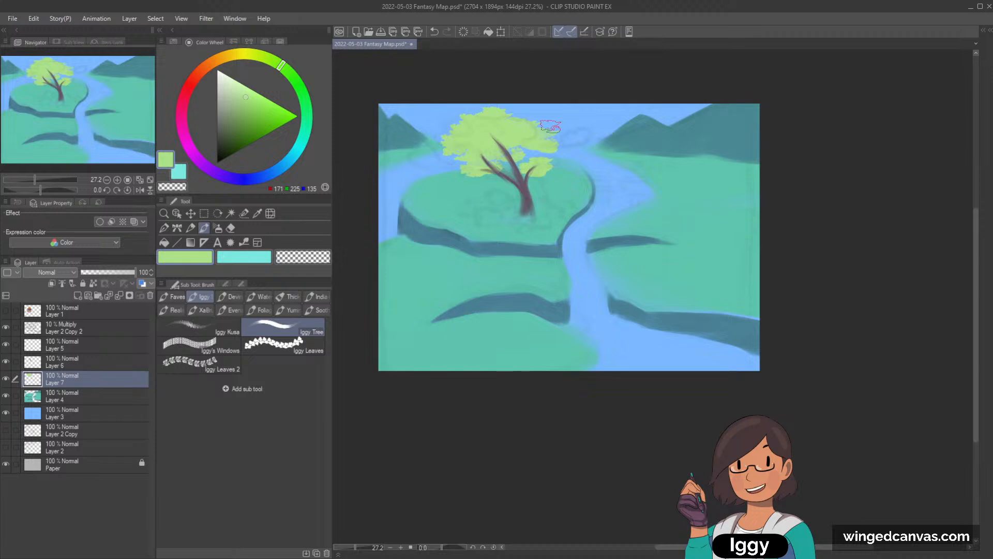
{"action": "key", "text": "c"}
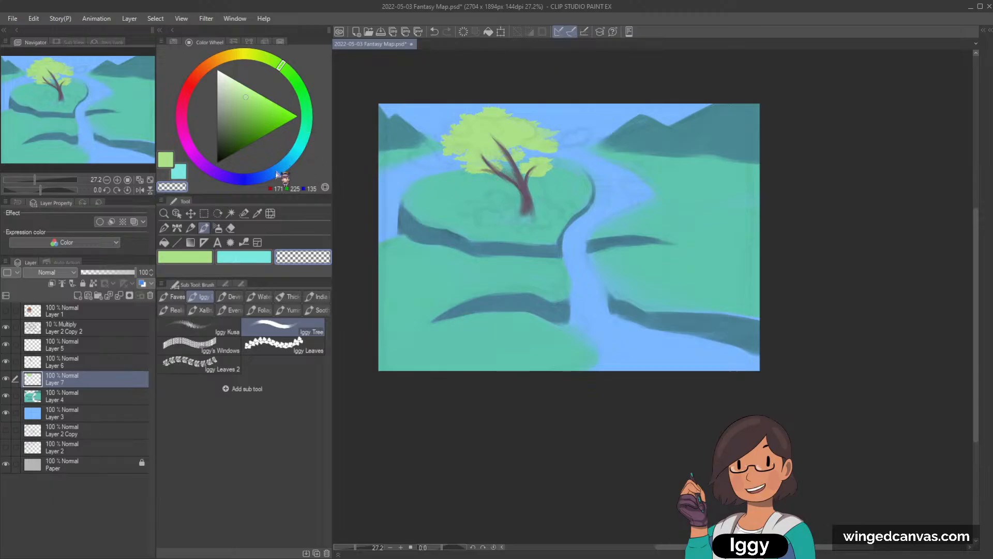
{"action": "key", "text": "c"}
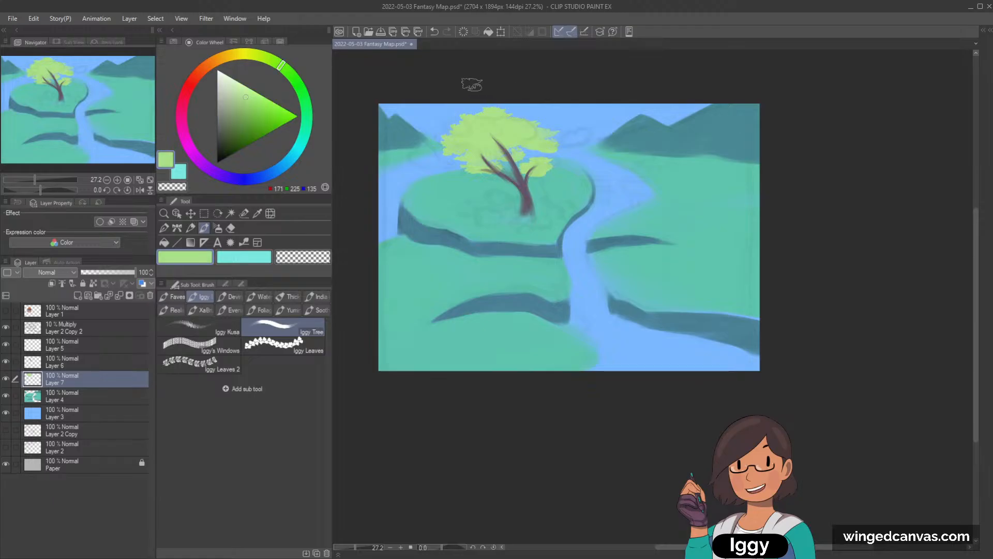
- Paint darker green shadow clumps with the Iggy Tree brush behind the branches and along the canopy's underside, refining them with sampled greens
{"action": "left_click", "coordinate": [244, 117]}
{"action": "left_click_drag", "start_coordinate": [305, 112], "coordinate": [297, 95]}
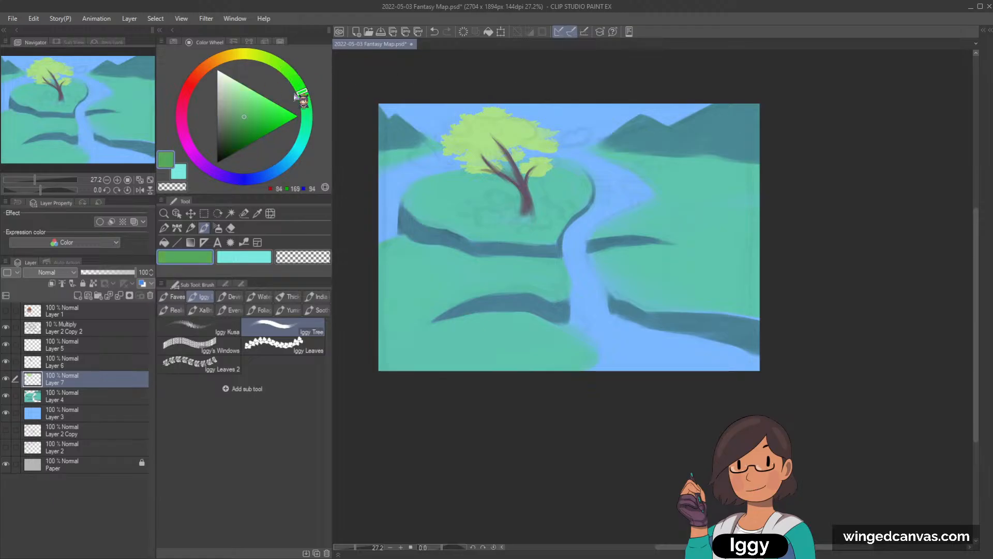
{"action": "mouse_move", "coordinate": [475, 150]}
{"action": "left_mouse_down"}
{"action": "mouse_move", "coordinate": [500, 141]}
{"action": "mouse_move", "coordinate": [475, 151]}
{"action": "mouse_move", "coordinate": [488, 158]}
{"action": "mouse_move", "coordinate": [479, 168]}
{"action": "mouse_move", "coordinate": [501, 151]}
{"action": "mouse_move", "coordinate": [538, 168]}
{"action": "left_mouse_up"}
{"action": "key", "text": "ctrl+z"}
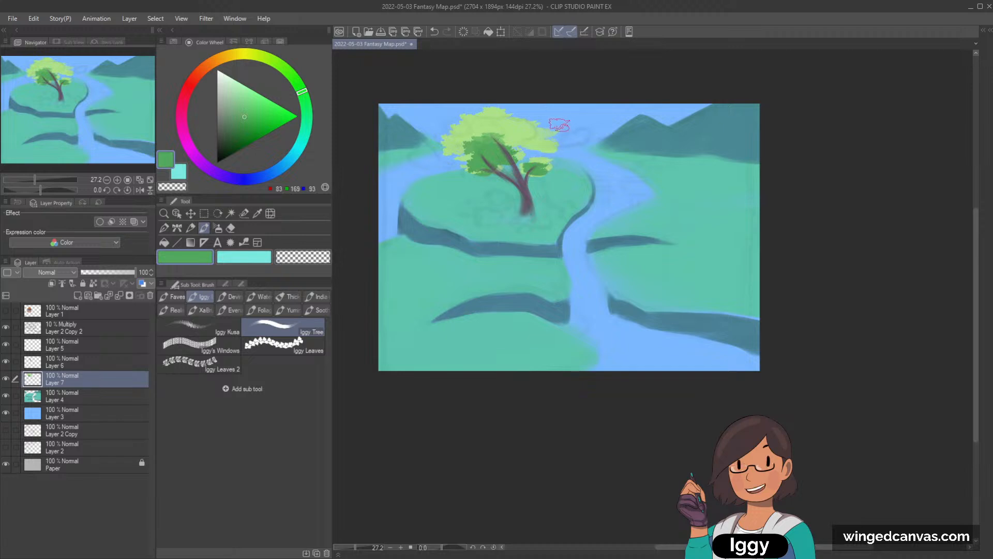
{"action": "left_click", "coordinate": [509, 134], "text": "alt"}
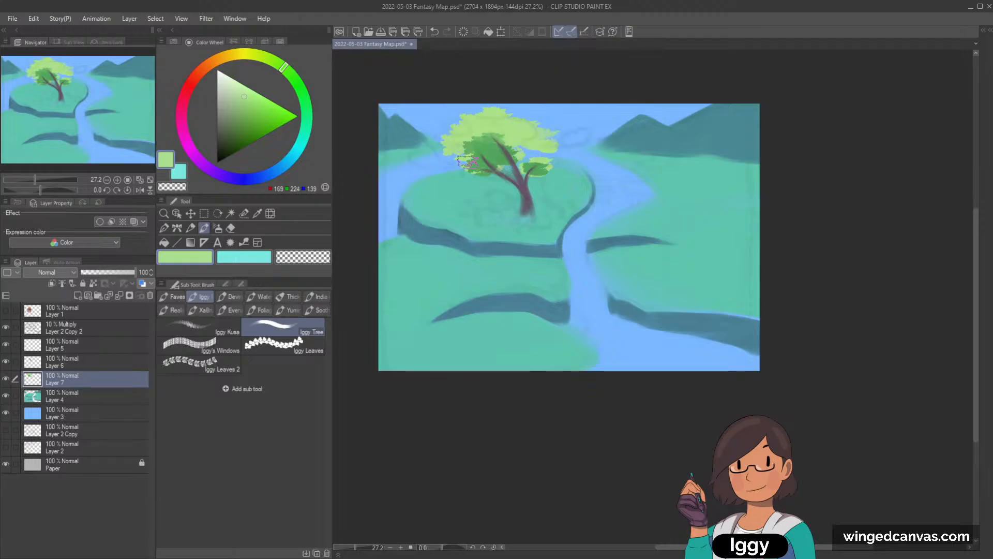
{"action": "key", "text": "ctrl+z"}
{"action": "left_click", "coordinate": [489, 151], "text": "alt"}
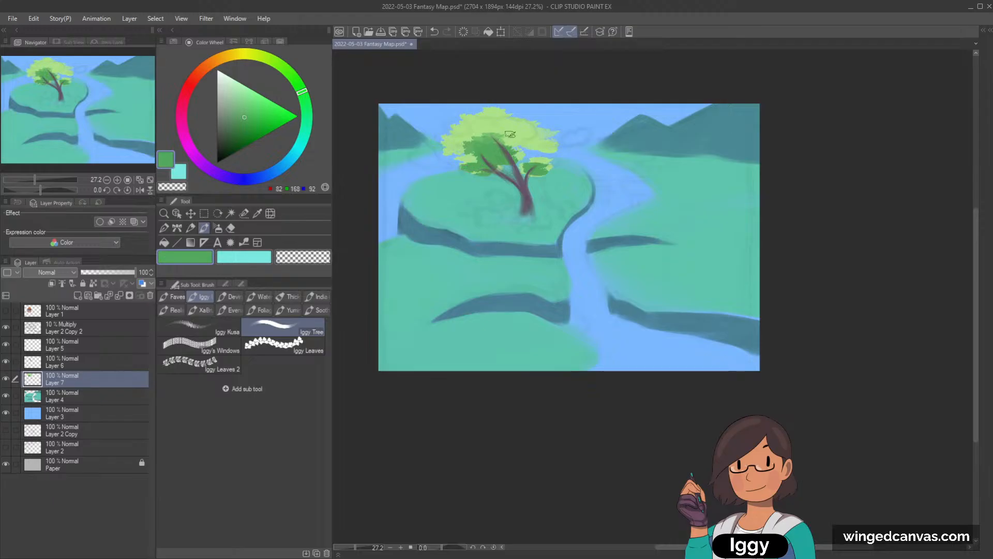
{"action": "left_click_drag", "start_coordinate": [511, 154], "coordinate": [526, 145]}
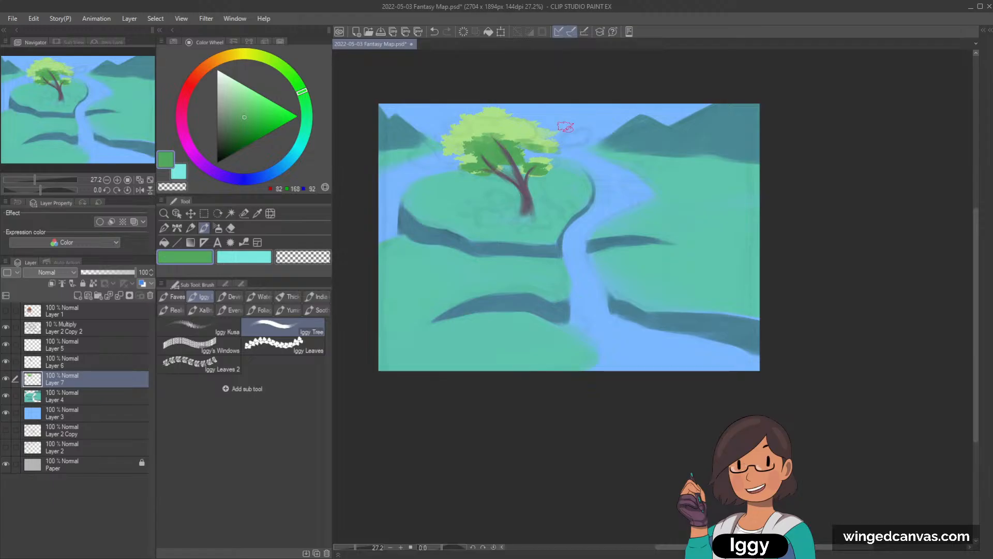
- Trim the shadow foliage with transparent color and add dark green clumps to the canopy's top and right side
{"action": "key", "text": "c"}
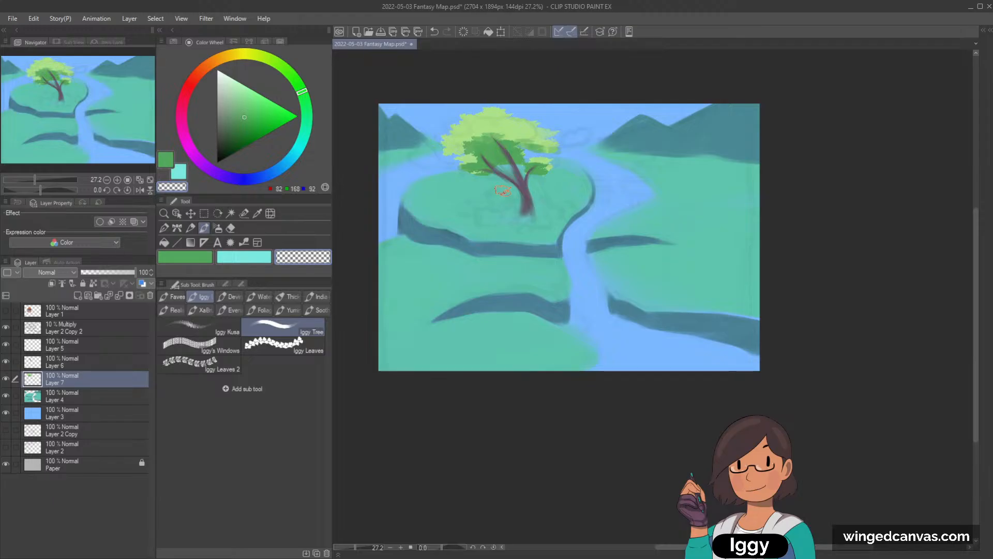
{"action": "left_click", "coordinate": [491, 148], "text": "alt"}
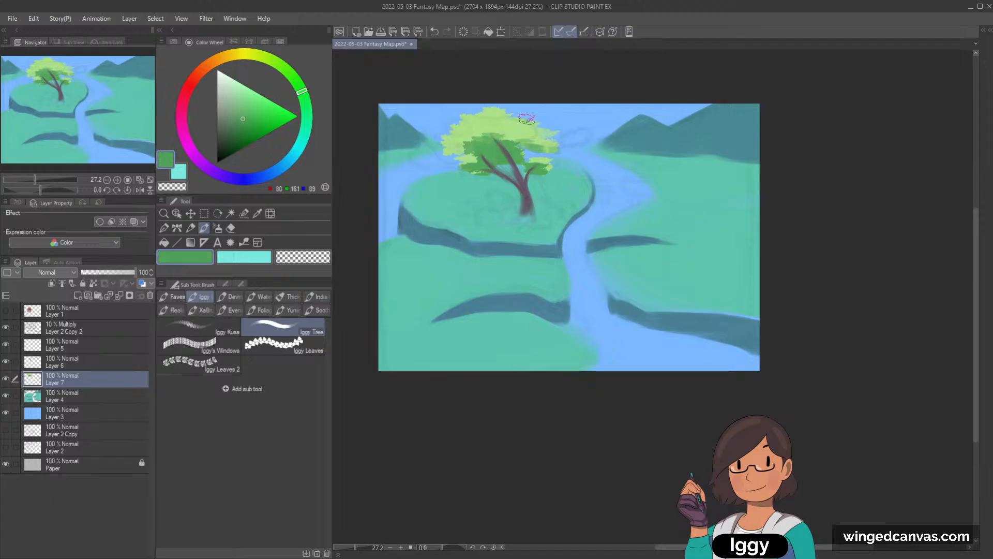
{"action": "mouse_move", "coordinate": [542, 137]}
{"action": "left_mouse_down"}
{"action": "mouse_move", "coordinate": [552, 135]}
{"action": "mouse_move", "coordinate": [486, 120]}
{"action": "left_mouse_up"}
{"action": "key", "text": "ctrl+z"}
{"action": "left_click", "coordinate": [468, 130], "text": "alt"}
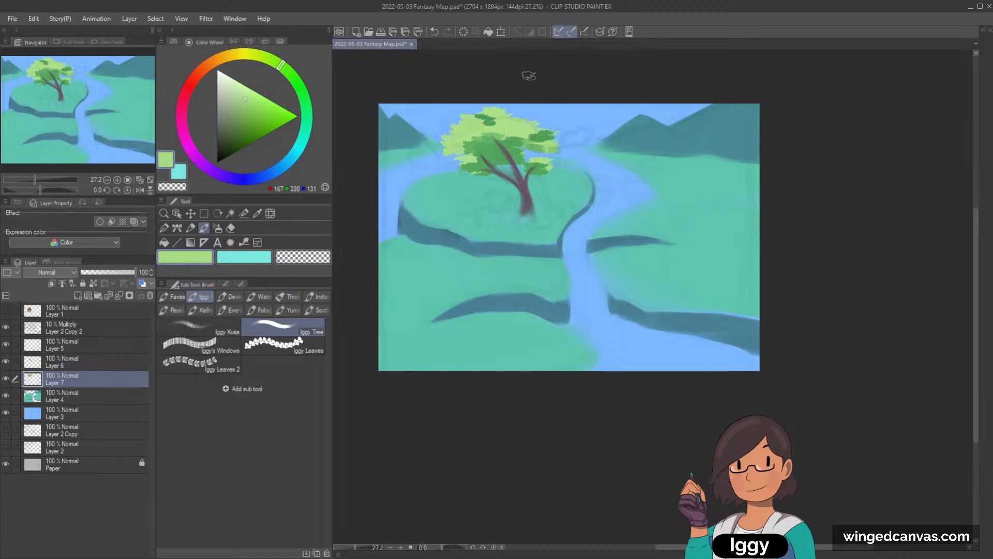
- Hide the Layer 2 Copy 2 sketch and blend the dark clump at the canopy's top with sampled mid-greens
{"action": "left_click", "coordinate": [6, 327]}
{"action": "left_click", "coordinate": [505, 121], "text": "alt"}
{"action": "left_click", "coordinate": [494, 122], "text": "alt"}
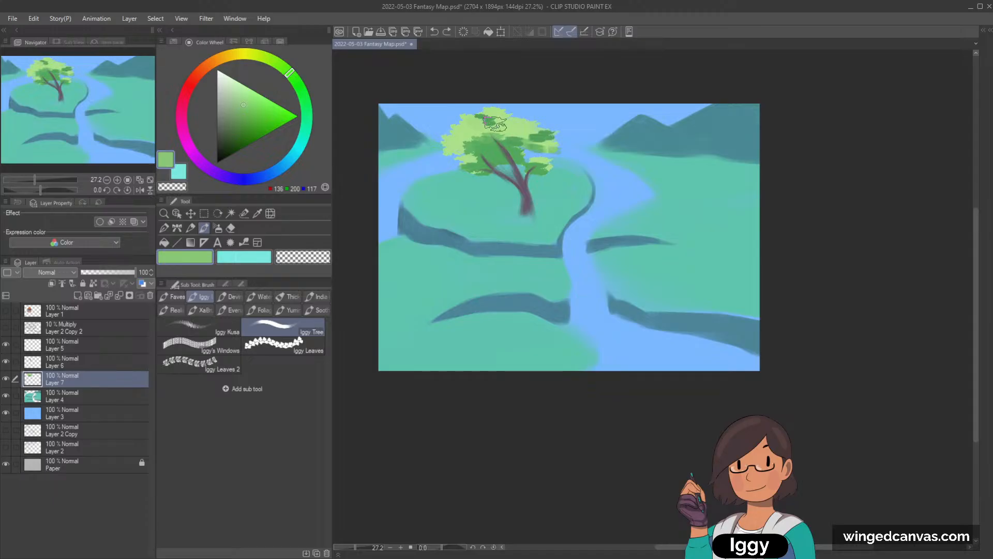
{"action": "left_click", "coordinate": [489, 121], "text": "alt"}
{"action": "left_click_drag", "start_coordinate": [494, 122], "coordinate": [498, 121]}
{"action": "left_click", "coordinate": [499, 122], "text": "alt"}
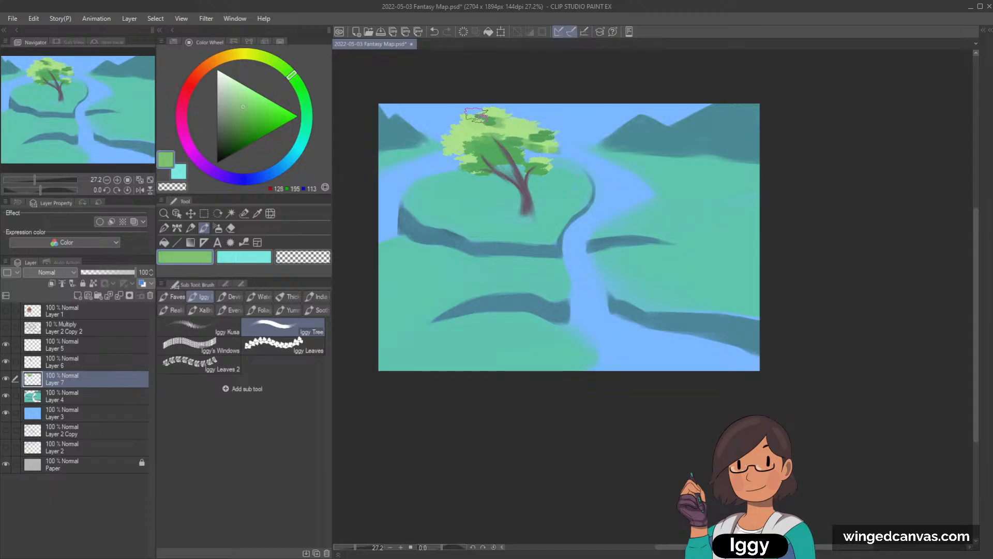
- Vary the foliage by painting light, mid and dark green clumps sampled from the canopy over its upper and left areas
{"action": "left_click", "coordinate": [474, 127], "text": "alt"}
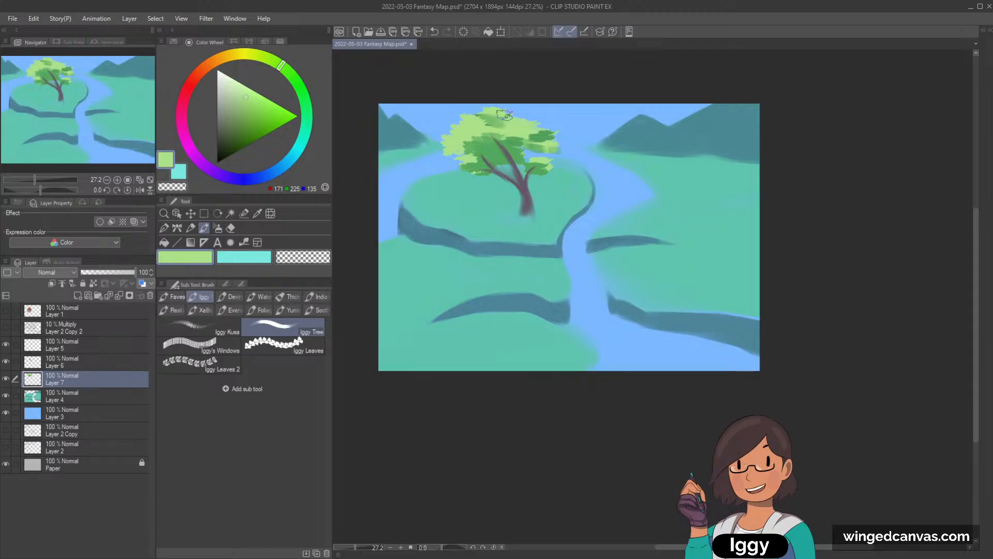
{"action": "left_click", "coordinate": [487, 132], "text": "alt"}
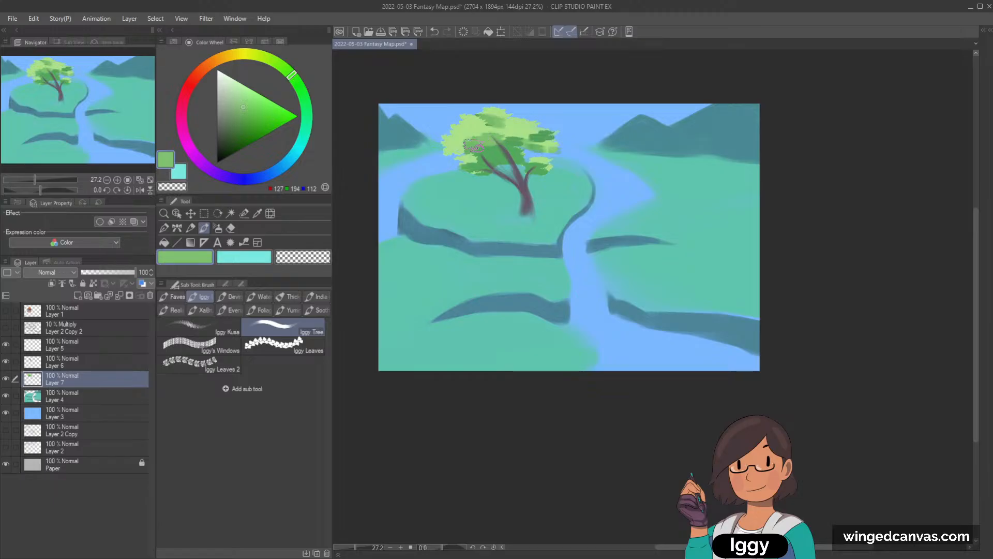
{"action": "left_click", "coordinate": [493, 153], "text": "alt"}
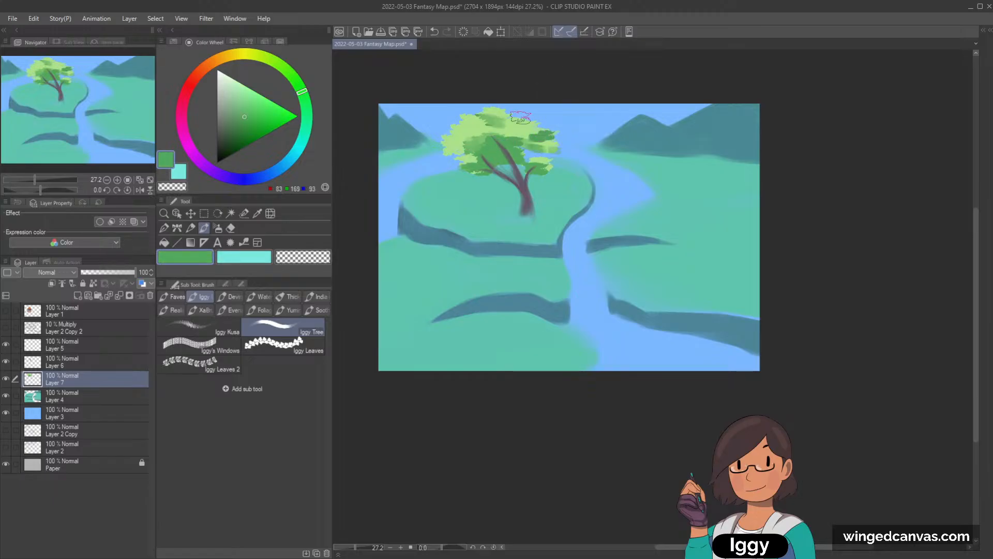
{"action": "left_click", "coordinate": [505, 124], "text": "alt"}
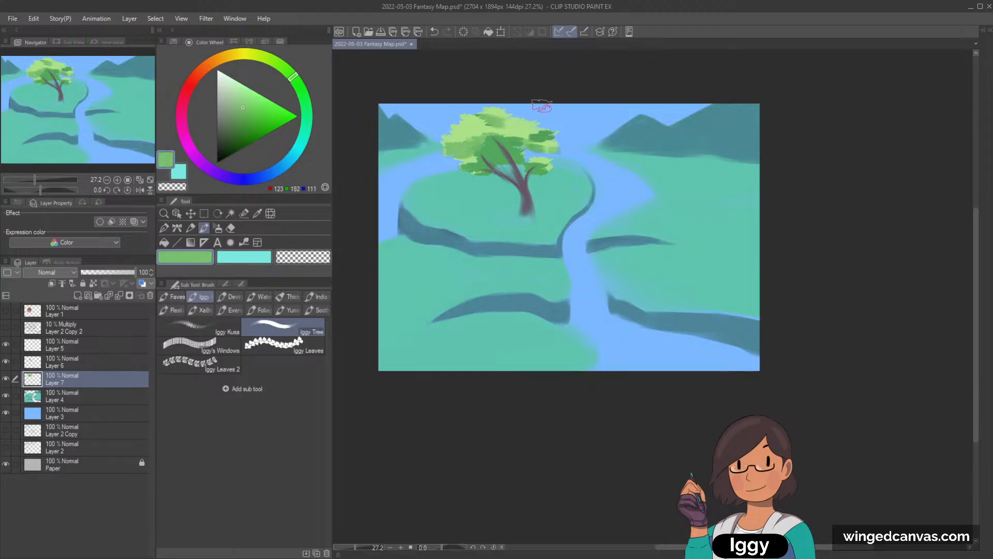
{"action": "left_click", "coordinate": [463, 130], "text": "alt"}
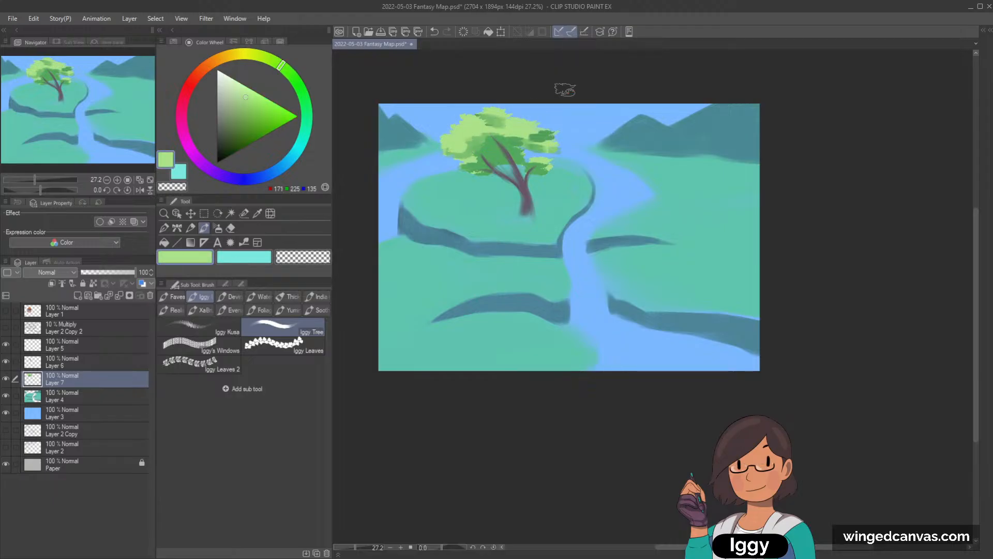
- Soften the upper canopy with sampled mid and light green clumps, and trim its upper left edge with transparent color
{"action": "key", "text": "ctrl+z"}
{"action": "key", "text": "ctrl+z"}
{"action": "left_click", "coordinate": [498, 124], "text": "alt"}
{"action": "left_click", "coordinate": [499, 124], "text": "alt"}
{"action": "left_click_drag", "start_coordinate": [498, 124], "coordinate": [509, 127]}
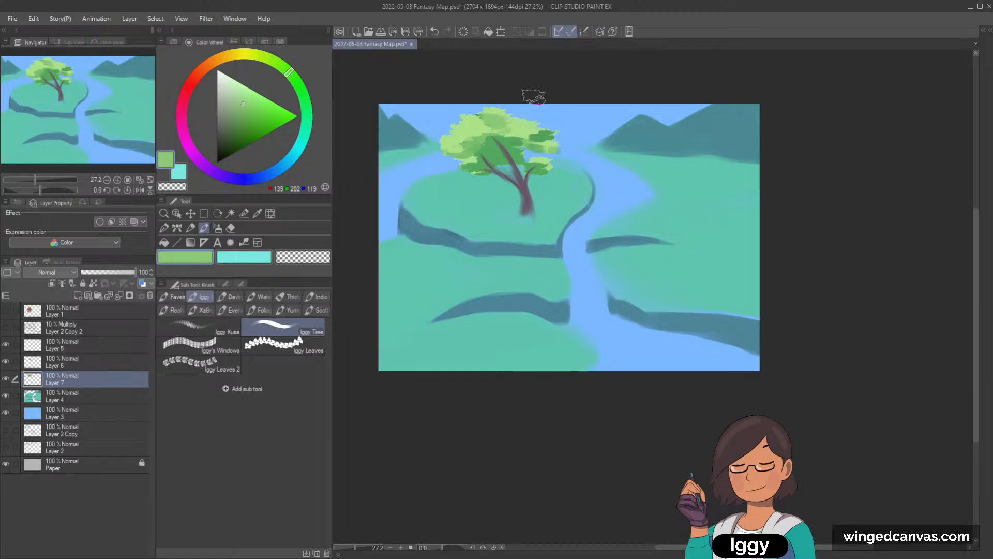
{"action": "left_click", "coordinate": [525, 125], "text": "alt"}
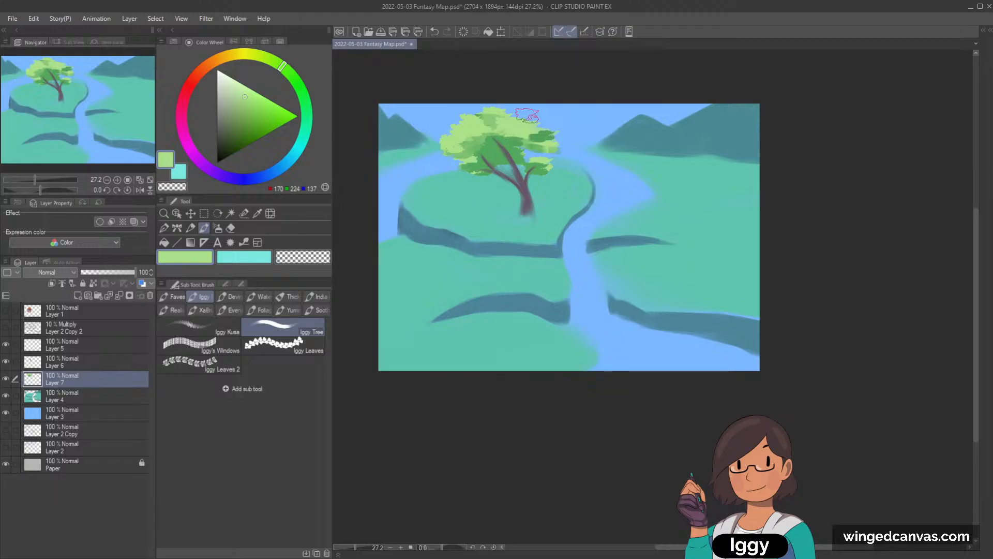
{"action": "left_click", "coordinate": [495, 130], "text": "alt"}
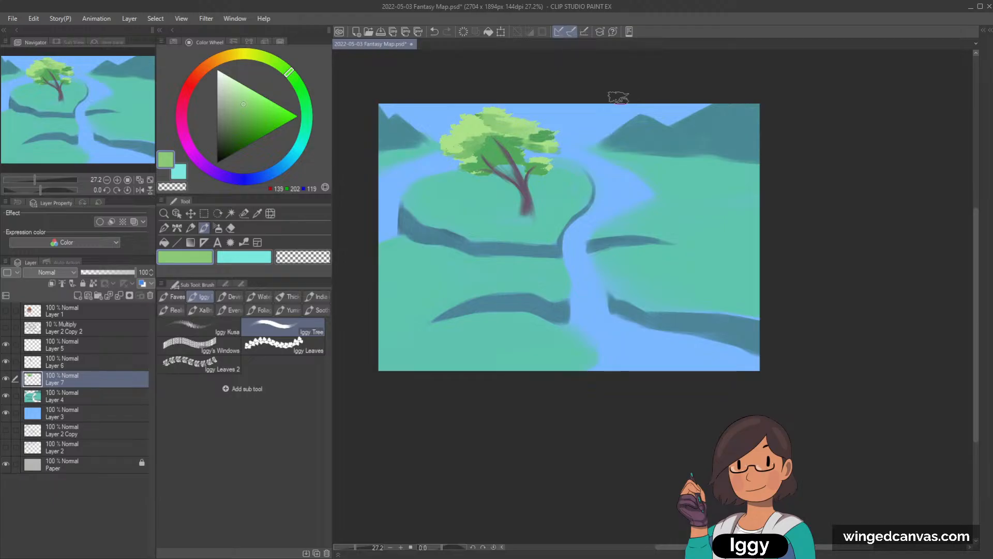
{"action": "key", "text": "c"}
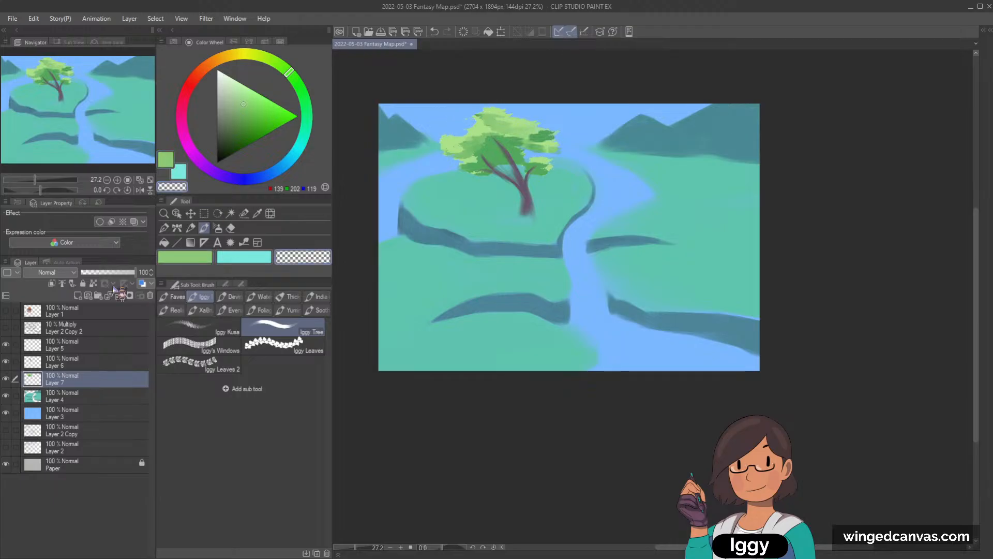
- On a new layer above Layer 7, paint an orange-brown treasure chest body over the canopy's upper left edge with the HC OWC brush
{"action": "left_click", "coordinate": [78, 296]}
{"action": "left_click", "coordinate": [215, 60]}
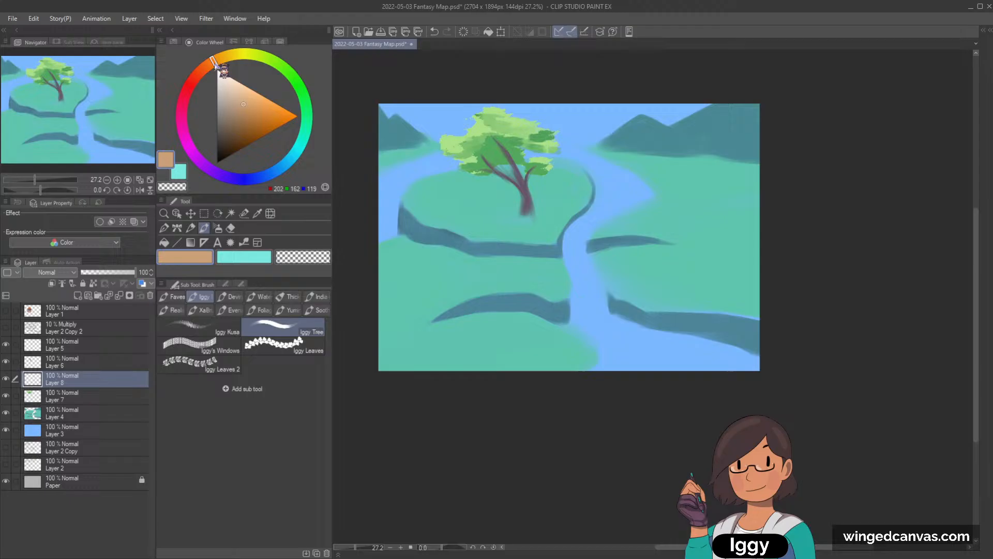
{"action": "left_click_drag", "start_coordinate": [242, 106], "coordinate": [225, 133]}
{"action": "left_click", "coordinate": [247, 112]}
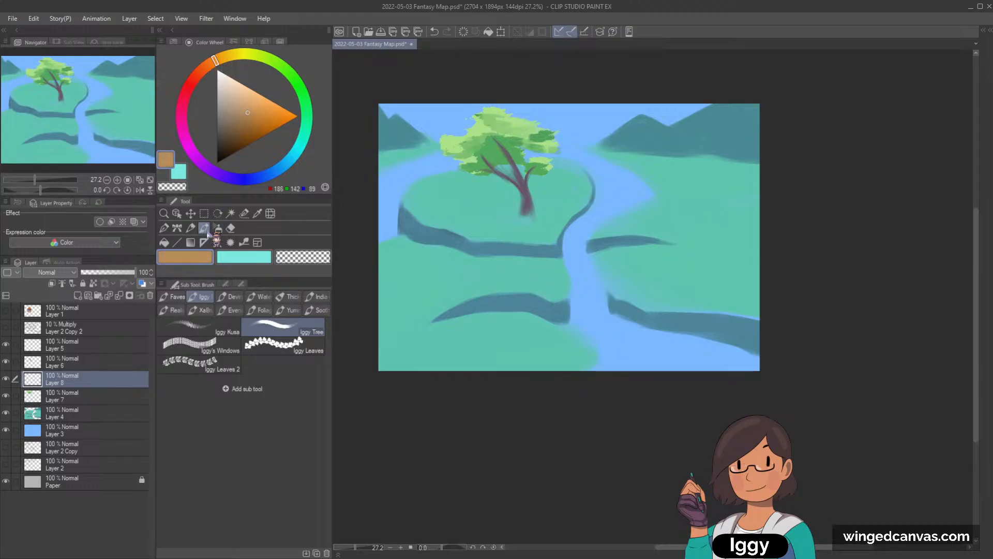
{"action": "left_click", "coordinate": [173, 297]}
{"action": "left_click", "coordinate": [284, 366]}
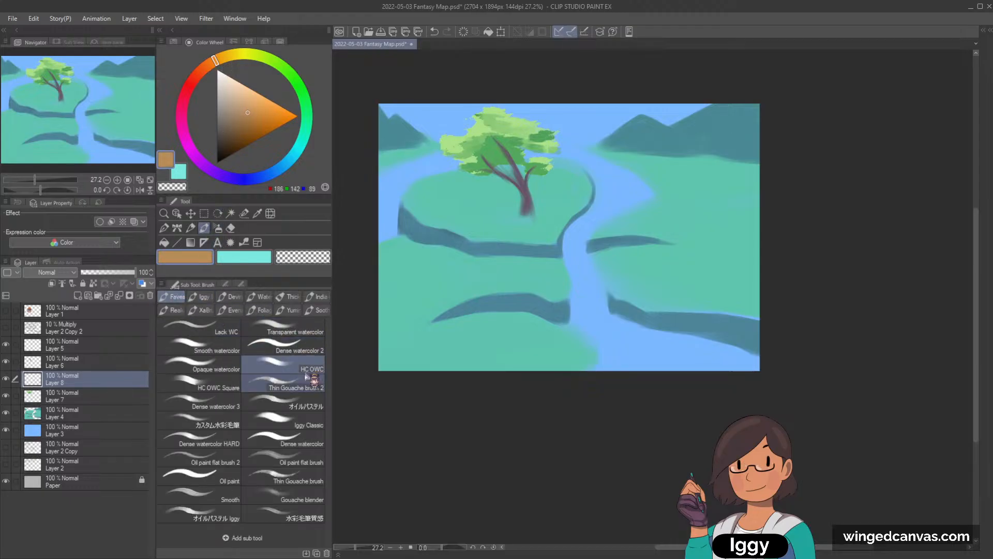
{"action": "left_click_drag", "start_coordinate": [446, 131], "coordinate": [454, 139]}
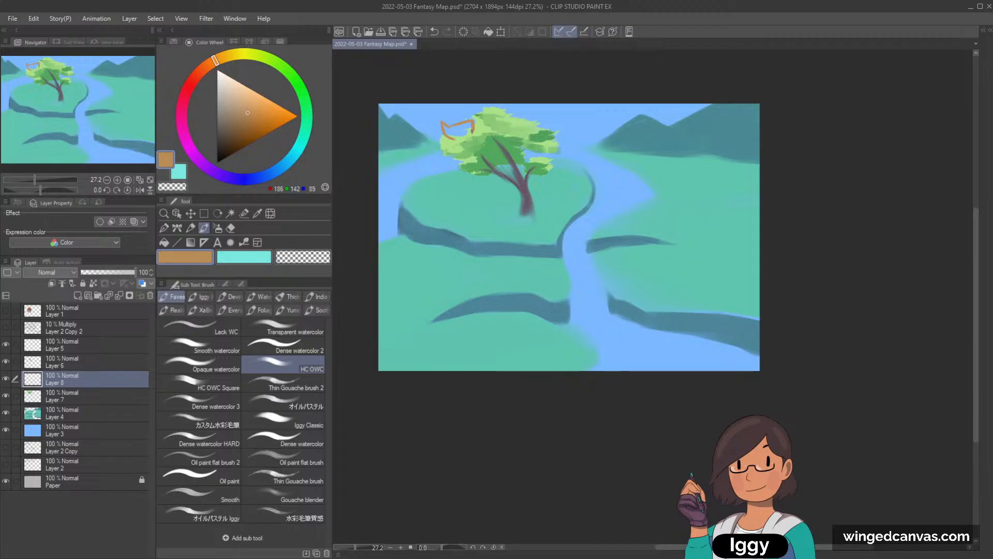
{"action": "key", "text": "ctrl+z"}
{"action": "key", "text": "ctrl+z"}
{"action": "key", "text": "ctrl+y"}
{"action": "mouse_move", "coordinate": [446, 129]}
{"action": "left_mouse_down"}
{"action": "mouse_move", "coordinate": [470, 123]}
{"action": "mouse_move", "coordinate": [441, 130]}
{"action": "left_mouse_up"}
{"action": "key", "text": "c"}
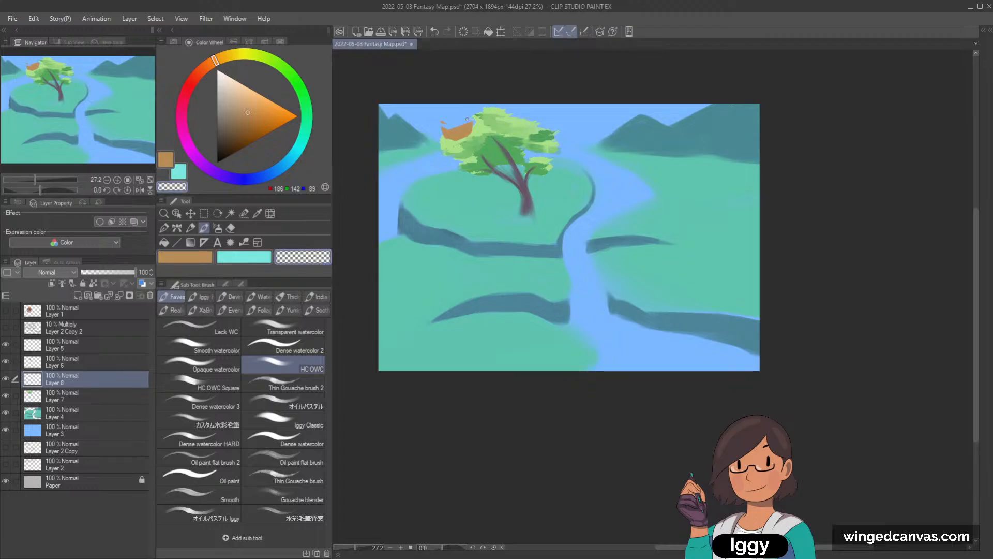
- Fill the chest's open top with golden yellow as treasure
{"action": "left_click", "coordinate": [238, 54]}
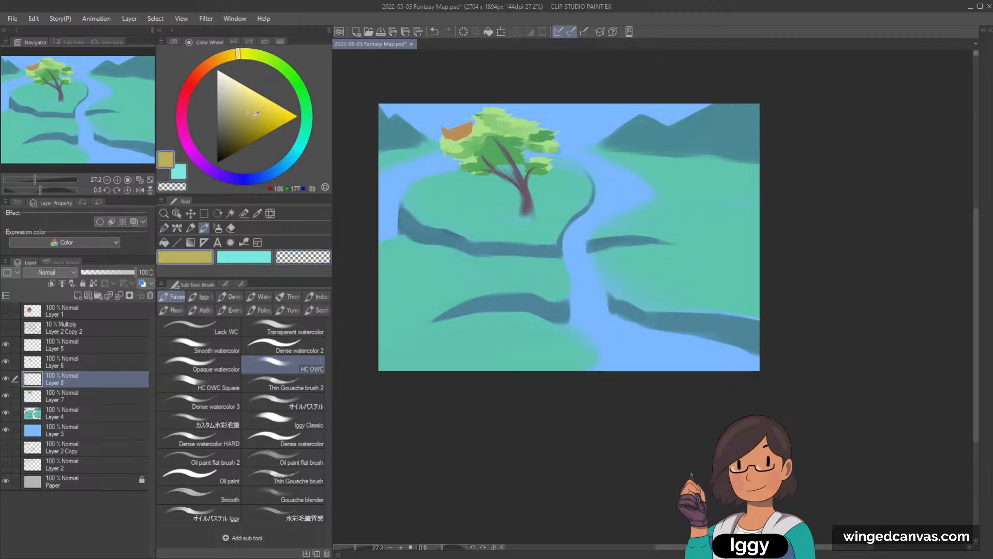
{"action": "left_click", "coordinate": [258, 110]}
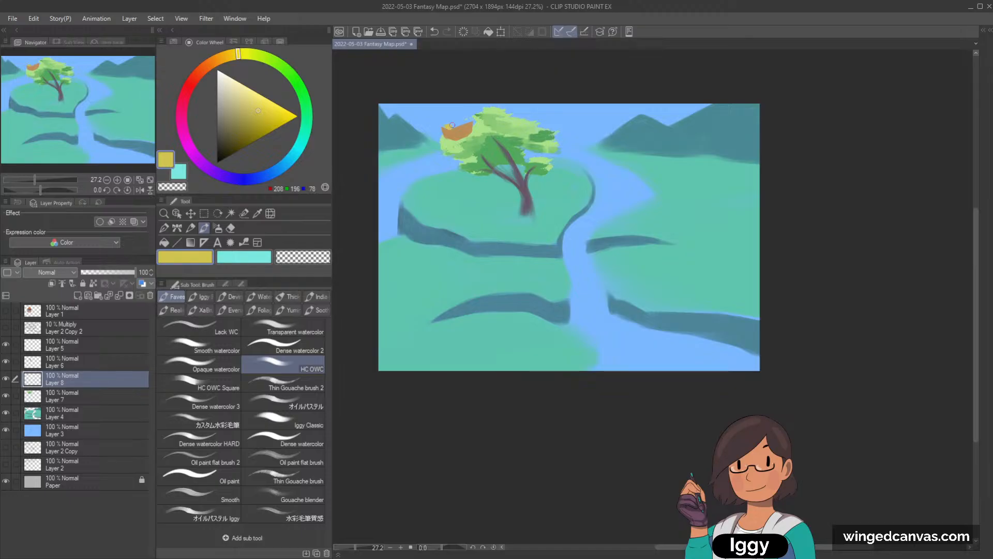
{"action": "left_click_drag", "start_coordinate": [452, 125], "coordinate": [461, 121]}
{"action": "key", "text": "ctrl+z"}
- Paint a dark blue-gray trim along the chest's front rim
{"action": "mouse_move", "coordinate": [238, 54]}
{"action": "left_mouse_down"}
{"action": "mouse_move", "coordinate": [220, 58]}
{"action": "mouse_move", "coordinate": [260, 178]}
{"action": "left_mouse_up"}
{"action": "left_click", "coordinate": [229, 130]}
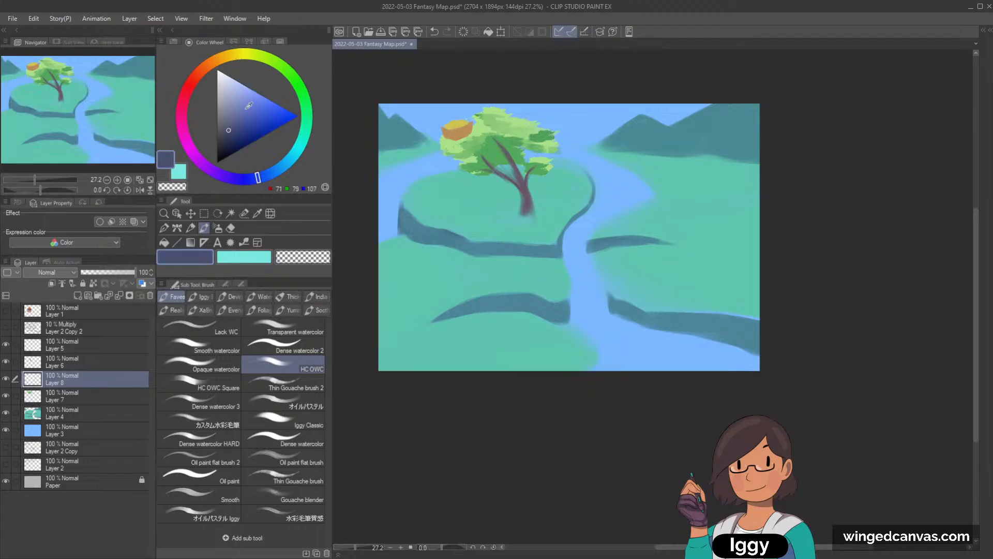
{"action": "left_click_drag", "start_coordinate": [456, 130], "coordinate": [470, 125]}
{"action": "key", "text": "ctrl+z"}
- On a new layer between Layer 7 and Layer 8, paint the chest's raised open lid in the sampled brown
{"action": "left_click", "coordinate": [78, 398]}
{"action": "left_click", "coordinate": [78, 296]}
{"action": "left_click", "coordinate": [460, 134], "text": "alt"}
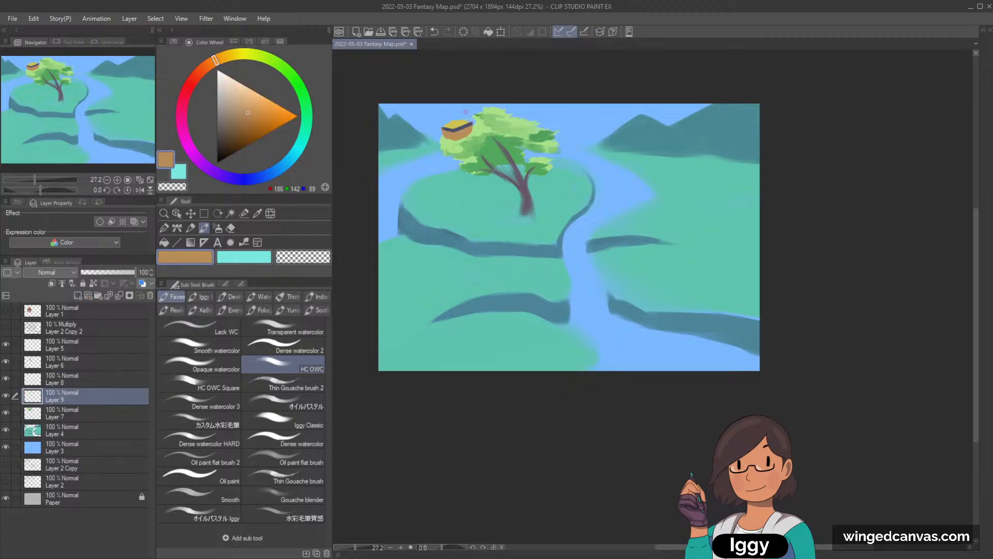
{"action": "key", "text": "ctrl+z"}
{"action": "mouse_move", "coordinate": [443, 128]}
{"action": "left_mouse_down"}
{"action": "mouse_move", "coordinate": [438, 115]}
{"action": "mouse_move", "coordinate": [433, 124]}
{"action": "mouse_move", "coordinate": [455, 108]}
{"action": "left_mouse_up"}
{"action": "key", "text": "ctrl+z"}
{"action": "key", "text": "ctrl+z"}
{"action": "key", "text": "ctrl+z"}
- Outline the chest's open lid and its curved side with the sampled dark blue-gray
{"action": "left_click", "coordinate": [458, 125], "text": "alt"}
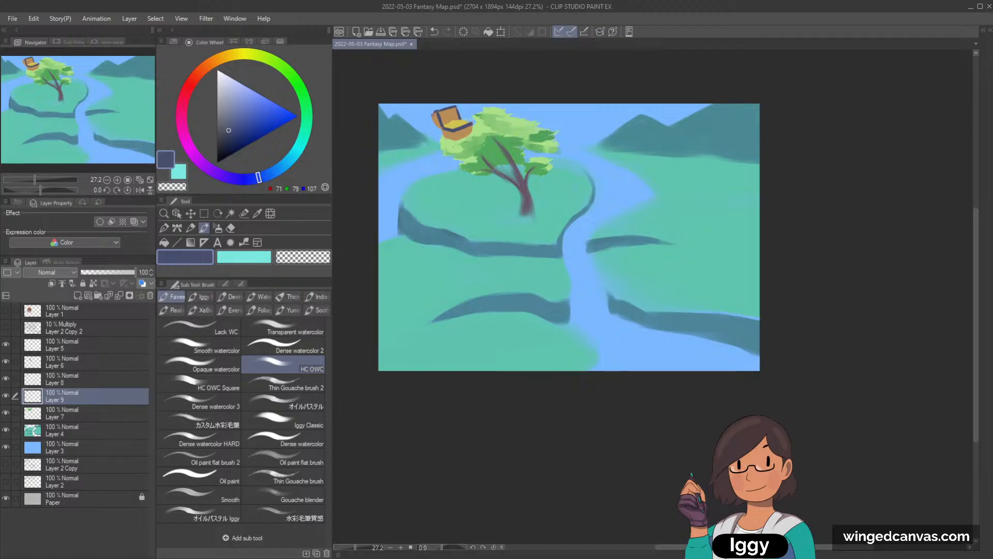
{"action": "key", "text": "ctrl+z"}
{"action": "key", "text": "ctrl+z"}
{"action": "left_click_drag", "start_coordinate": [433, 115], "coordinate": [445, 138]}
{"action": "key", "text": "ctrl+z"}
- Merge Layer 8 and Layer 9 into a single chest layer
{"action": "left_click", "coordinate": [83, 383]}
{"action": "left_click", "coordinate": [81, 396], "text": "shift"}
{"action": "key", "text": "shift+alt+e"}
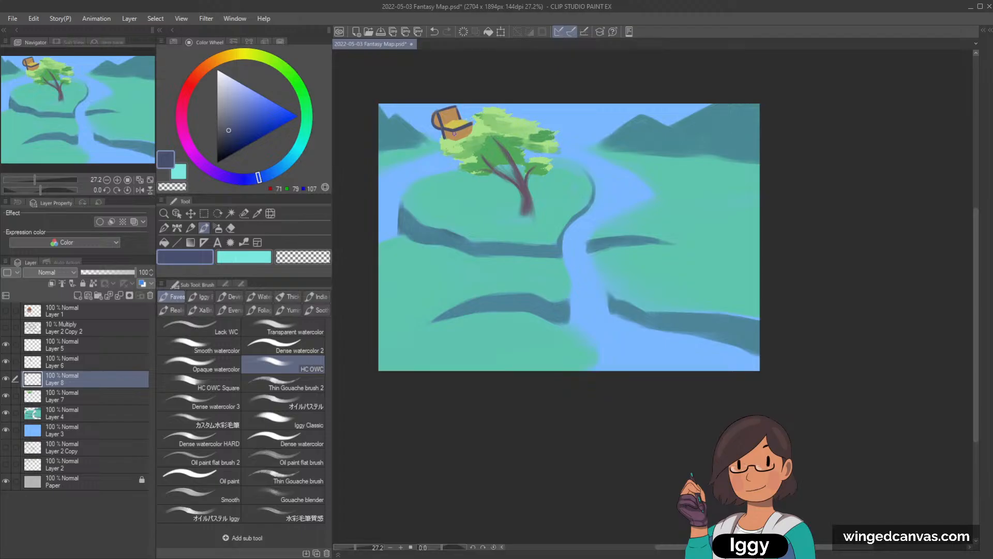
- Outline the chest body's front, sides and bottom edges in dark blue-gray
{"action": "key", "text": "ctrl+z"}
{"action": "key", "text": "ctrl+z"}
{"action": "mouse_move", "coordinate": [455, 129]}
{"action": "left_mouse_down"}
{"action": "mouse_move", "coordinate": [456, 141]}
{"action": "mouse_move", "coordinate": [472, 133]}
{"action": "left_mouse_up"}
{"action": "key", "text": "c"}
{"action": "key", "text": "c"}
{"action": "key", "text": "ctrl+z"}
{"action": "left_click_drag", "start_coordinate": [456, 141], "coordinate": [472, 135]}
- Add pale yellow highlights to the gold inside the chest
{"action": "scroll", "coordinate": [468, 102], "scroll_direction": "up", "scroll_amount": 1}
{"action": "left_click", "coordinate": [457, 123], "text": "alt"}
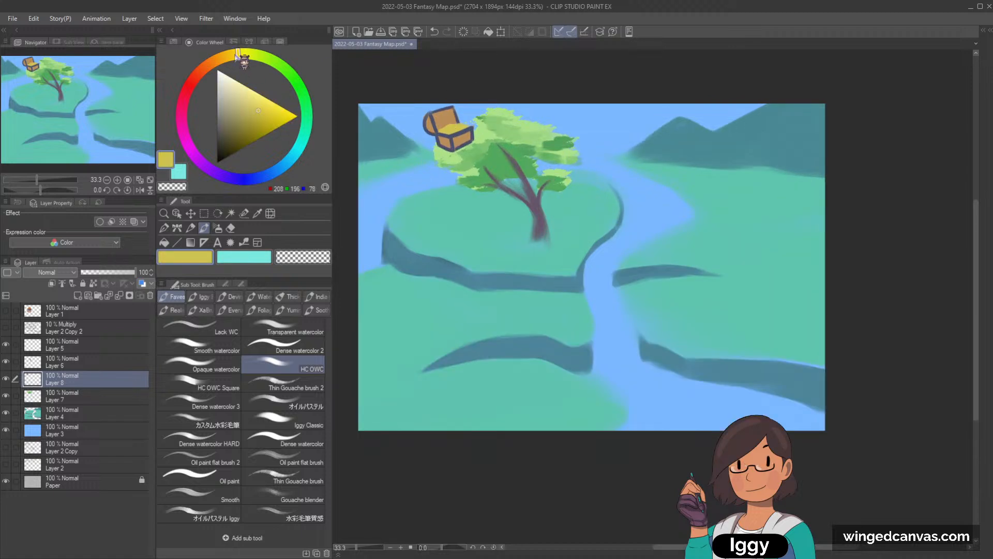
{"action": "left_click_drag", "start_coordinate": [236, 55], "coordinate": [240, 55]}
{"action": "left_click", "coordinate": [244, 85]}
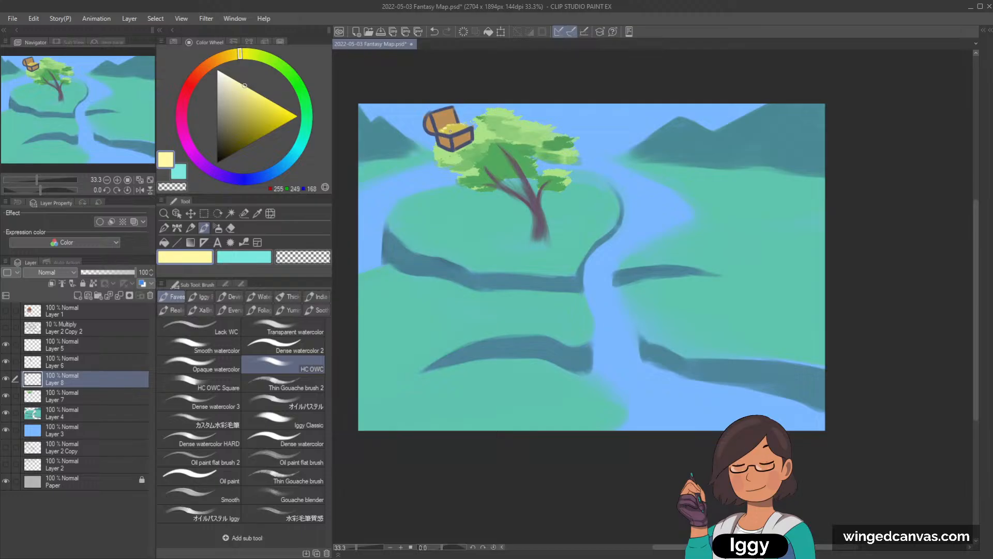
- Paint a small pinkish-red gem on the gold pile and highlight it in pale pink
{"action": "left_click", "coordinate": [187, 91]}
{"action": "left_click", "coordinate": [270, 97]}
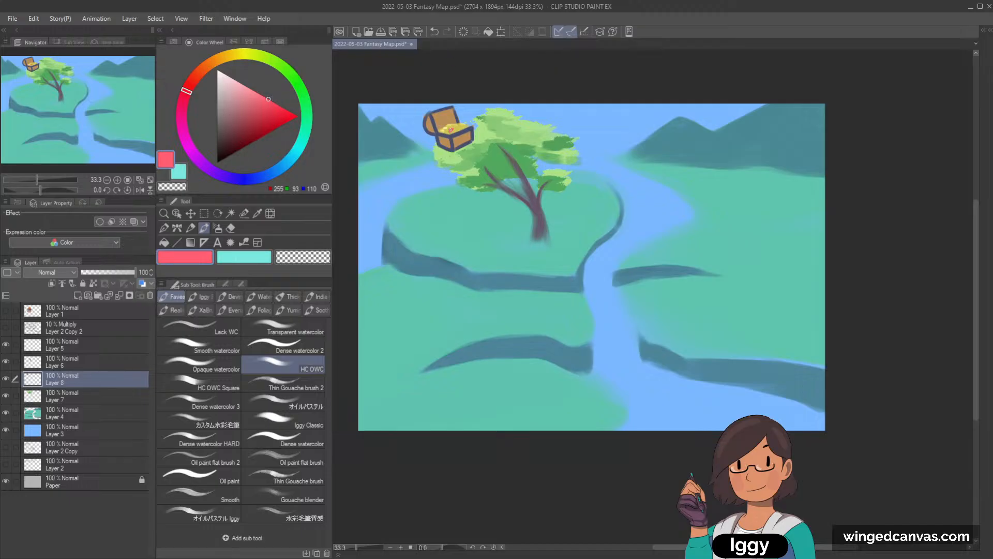
{"action": "left_click", "coordinate": [233, 79]}
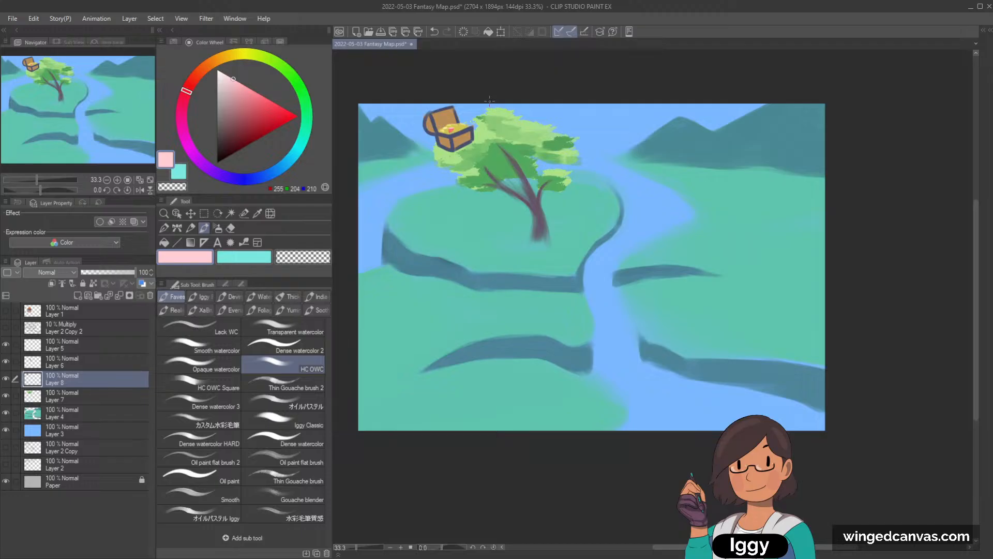
{"action": "scroll", "coordinate": [455, 102], "scroll_direction": "up", "scroll_amount": 2}
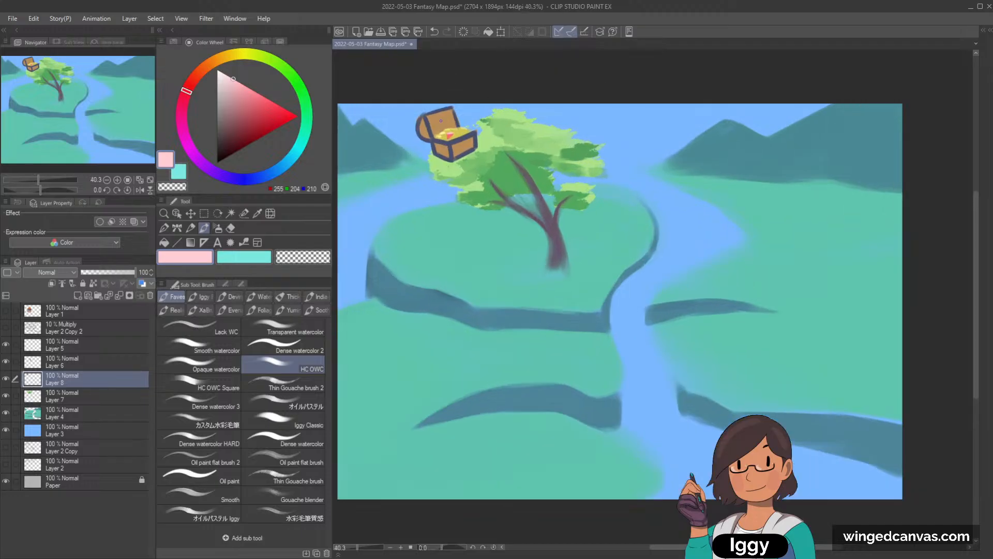
- Add a new layer above the chest layer, clip it to the chest, and set its blending mode to Multiply
{"action": "left_click", "coordinate": [443, 124], "text": "alt"}
{"action": "left_click", "coordinate": [209, 70]}
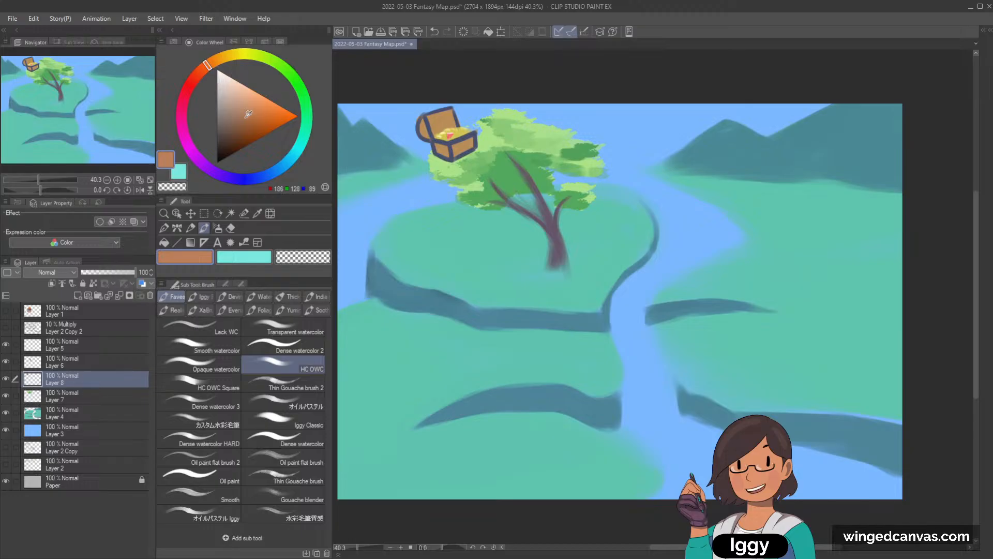
{"action": "left_click", "coordinate": [240, 123]}
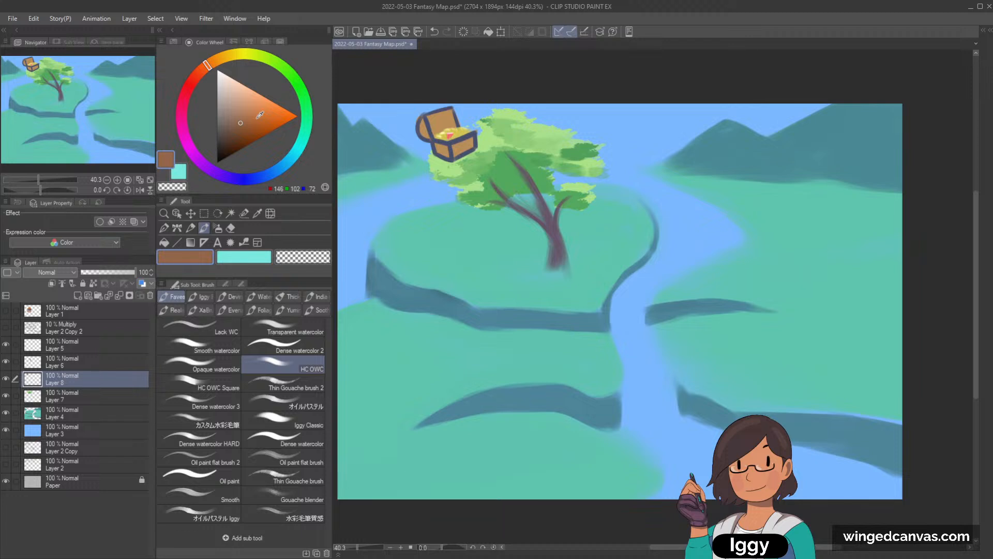
{"action": "left_click", "coordinate": [78, 296]}
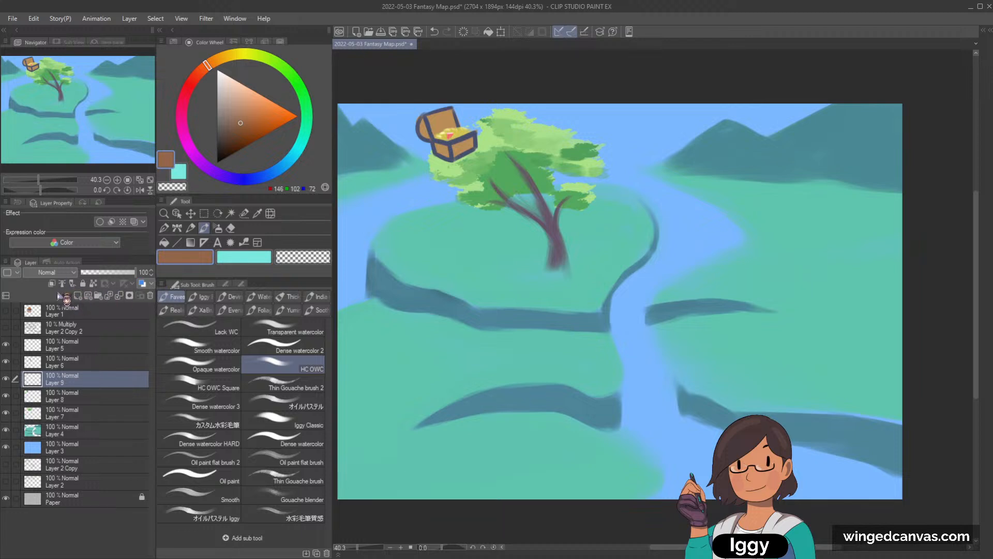
{"action": "left_click", "coordinate": [53, 283]}
{"action": "left_click", "coordinate": [62, 273]}
{"action": "left_click", "coordinate": [62, 307]}
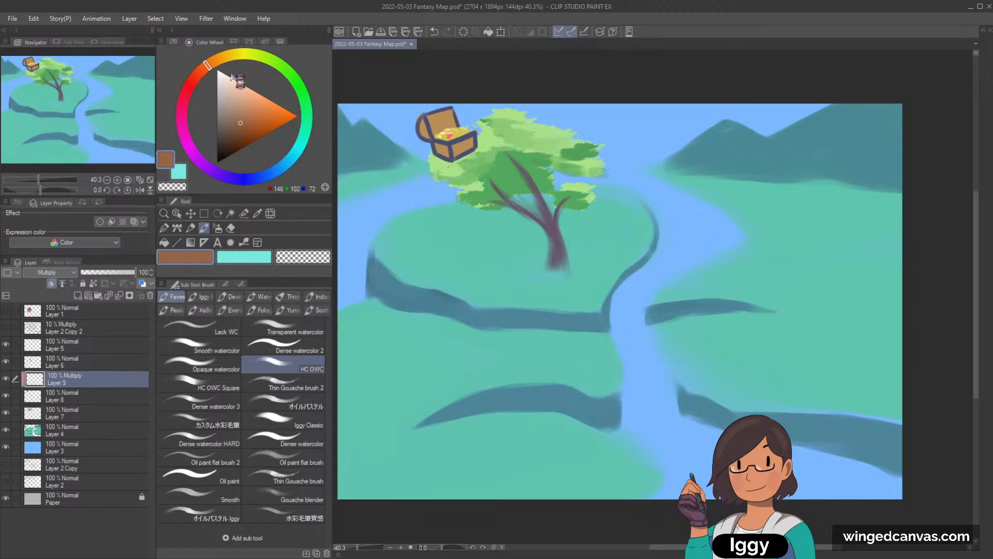
- Shade the inside of the chest lid on the Multiply layer with pale peach-pink and a darker dusty pink
{"action": "left_click_drag", "start_coordinate": [207, 65], "coordinate": [200, 73]}
{"action": "left_click", "coordinate": [234, 86]}
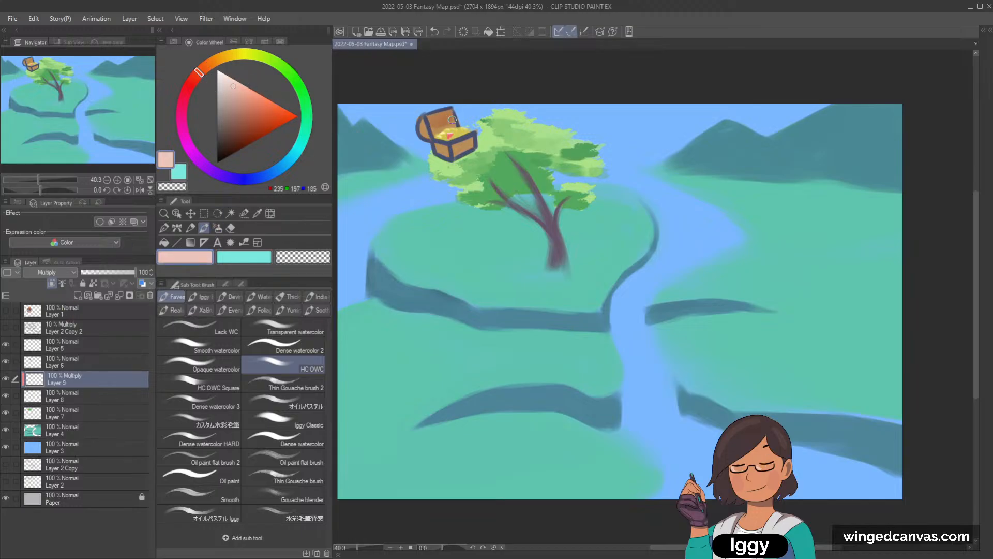
{"action": "mouse_move", "coordinate": [436, 133]}
{"action": "left_mouse_down"}
{"action": "mouse_move", "coordinate": [452, 125]}
{"action": "mouse_move", "coordinate": [449, 111]}
{"action": "mouse_move", "coordinate": [447, 125]}
{"action": "left_mouse_up"}
{"action": "left_click", "coordinate": [235, 105]}
{"action": "key", "text": "ctrl+z"}
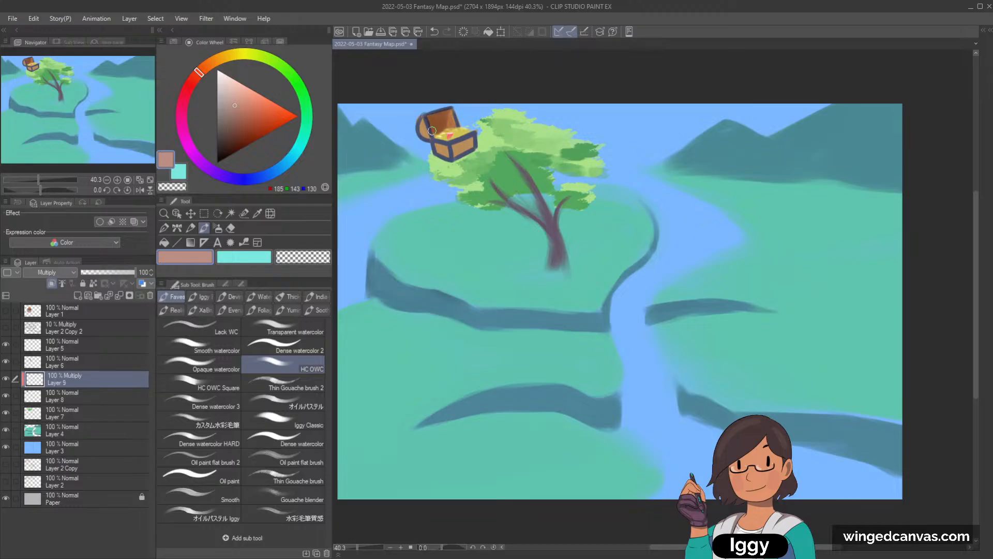
{"action": "left_click", "coordinate": [448, 123], "text": "alt"}
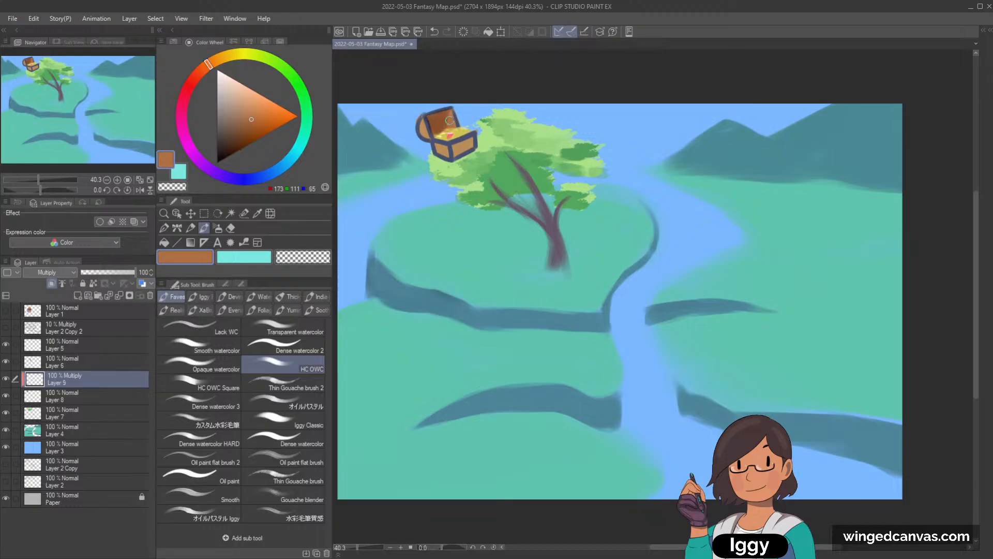
{"action": "key", "text": "ctrl+z"}
{"action": "key", "text": "i"}
{"action": "left_click", "coordinate": [449, 117]}
{"action": "key", "text": "b"}
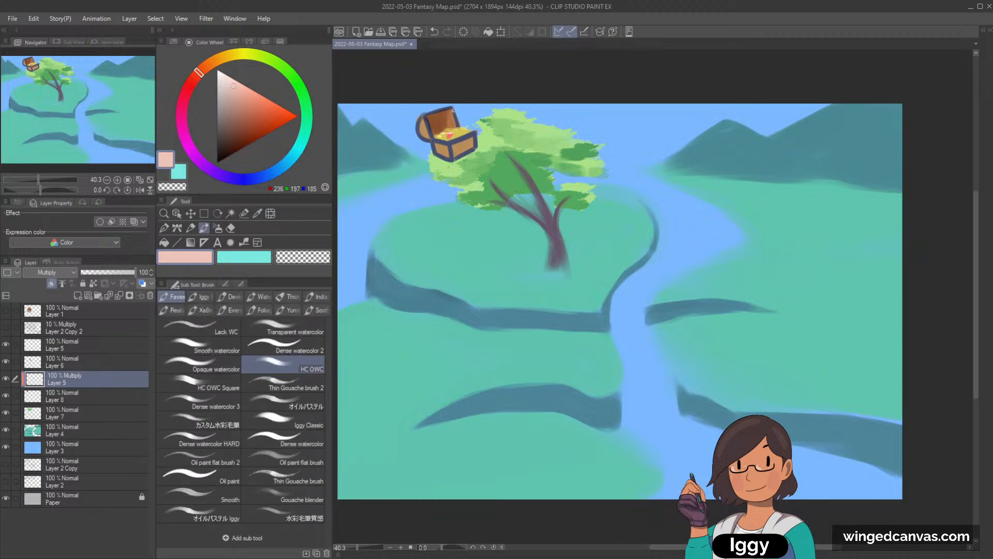
{"action": "left_click", "coordinate": [453, 110], "text": "alt"}
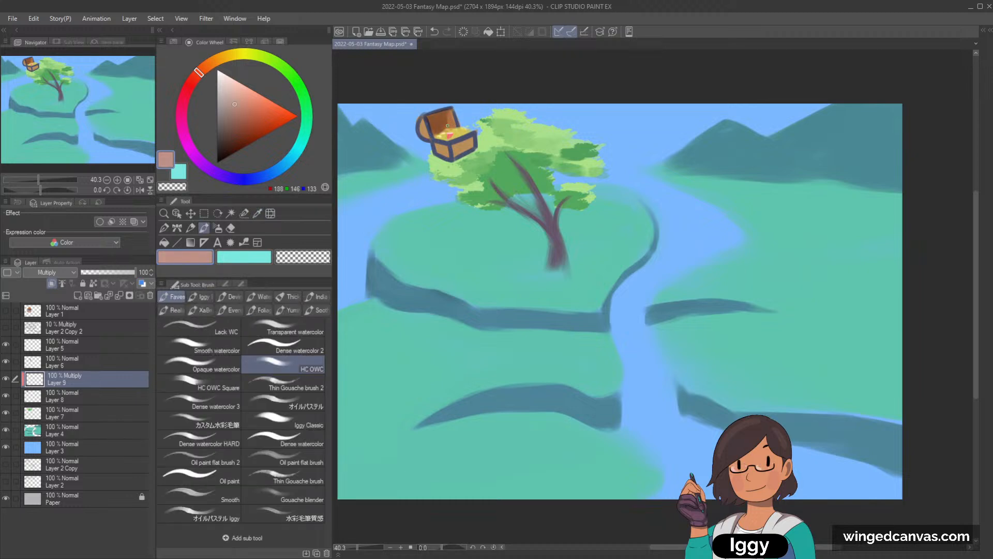
- Refine the chest lid's shading and erase the excess from the lid's curved side with transparent color
{"action": "scroll", "coordinate": [547, 98], "scroll_direction": "down", "scroll_amount": 3}
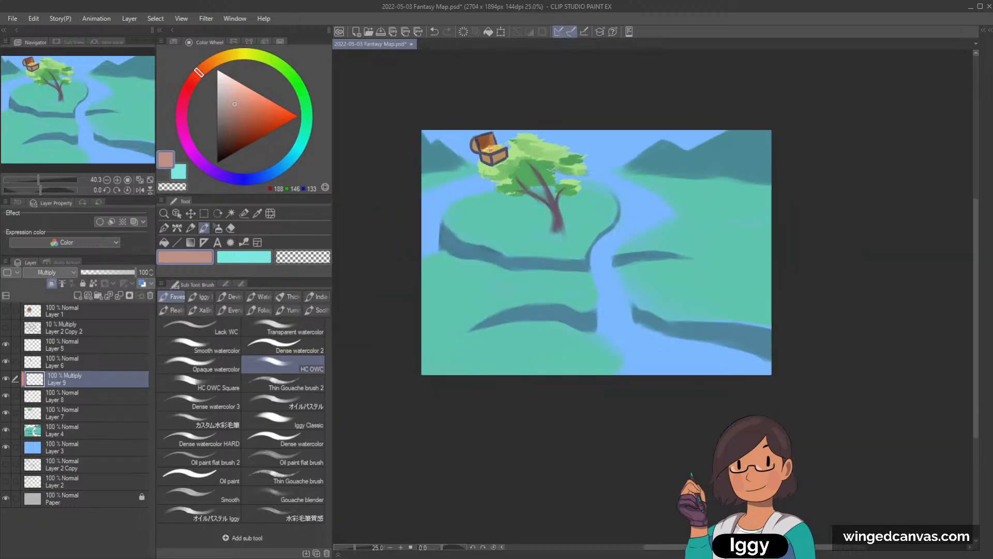
{"action": "scroll", "coordinate": [517, 105], "scroll_direction": "up", "scroll_amount": 5}
{"action": "left_click", "coordinate": [449, 151], "text": "alt"}
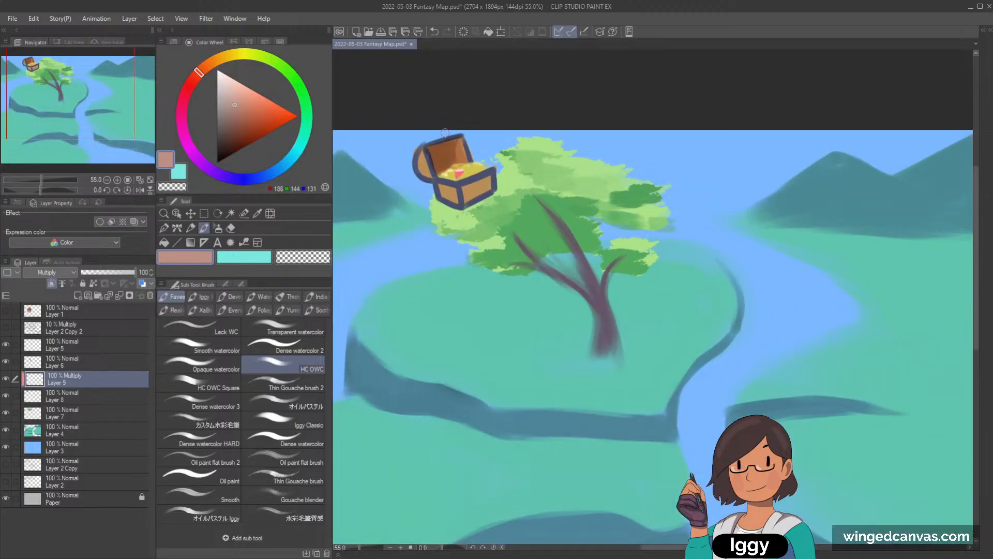
{"action": "key", "text": "c"}
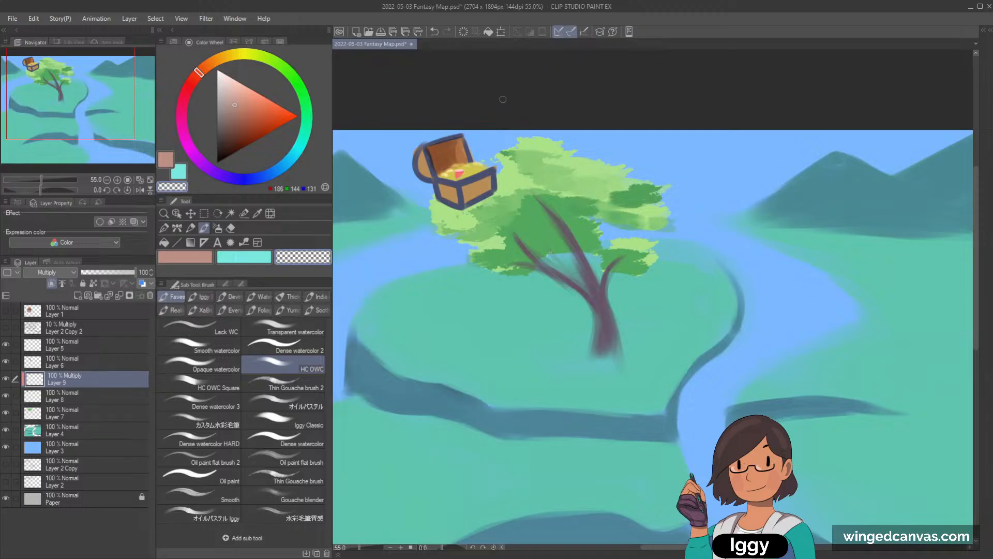
{"action": "scroll", "coordinate": [502, 99], "scroll_direction": "down", "scroll_amount": 3}
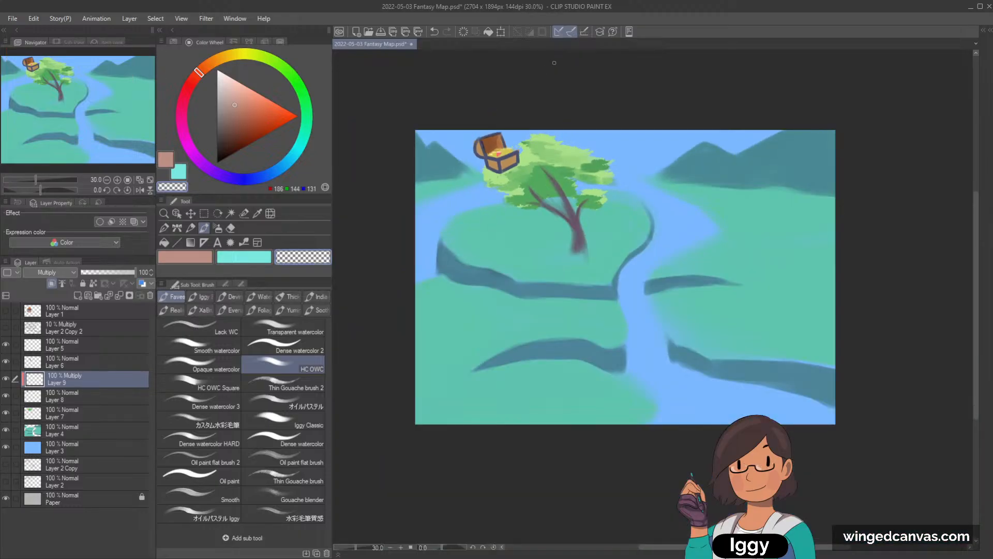
{"action": "scroll", "coordinate": [508, 130], "scroll_direction": "up", "scroll_amount": 4}
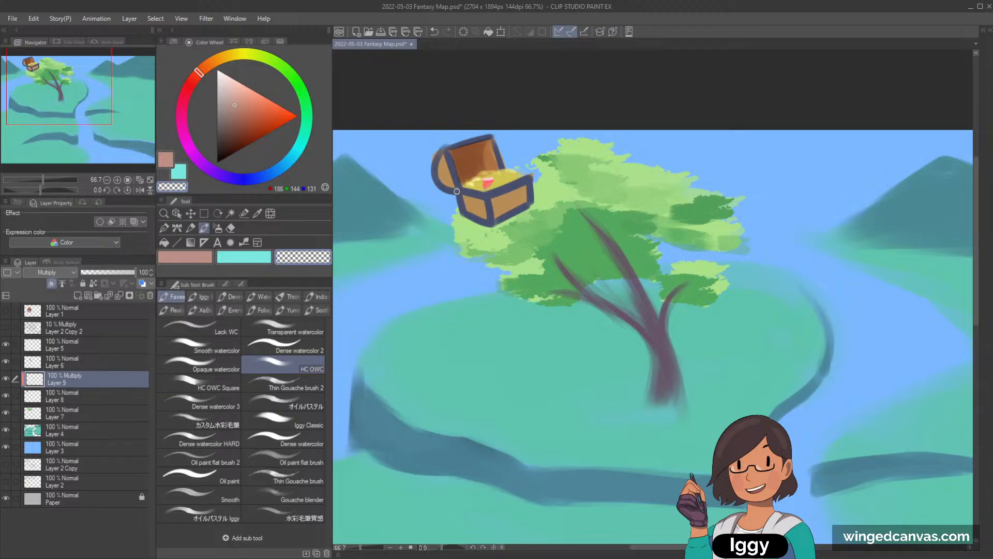
{"action": "key", "text": "c"}
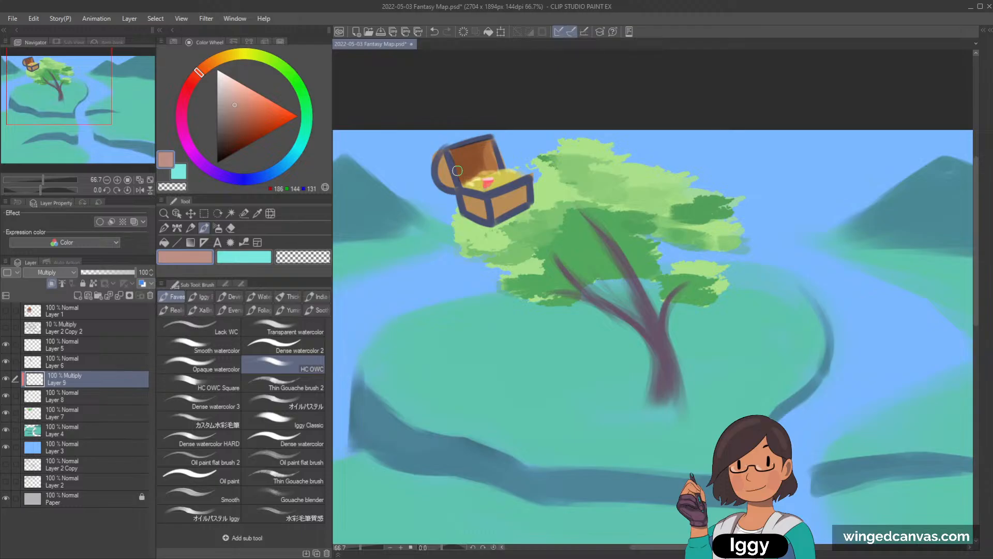
- Paint wood-grain shading on the chest's front and side panels with pale peach-pink
{"action": "left_click", "coordinate": [233, 86]}
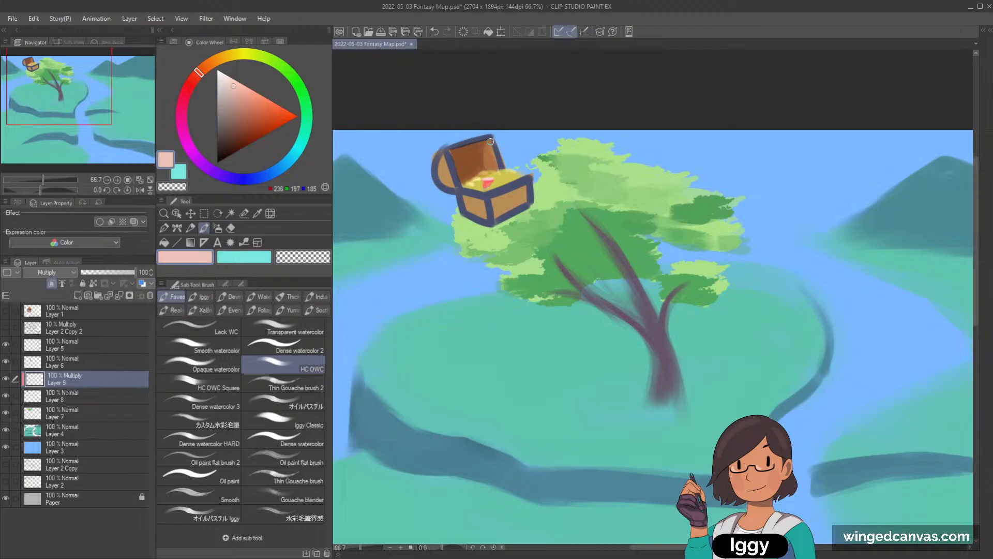
{"action": "key", "text": "ctrl+z"}
{"action": "scroll", "coordinate": [500, 181], "scroll_direction": "down", "scroll_amount": 3}
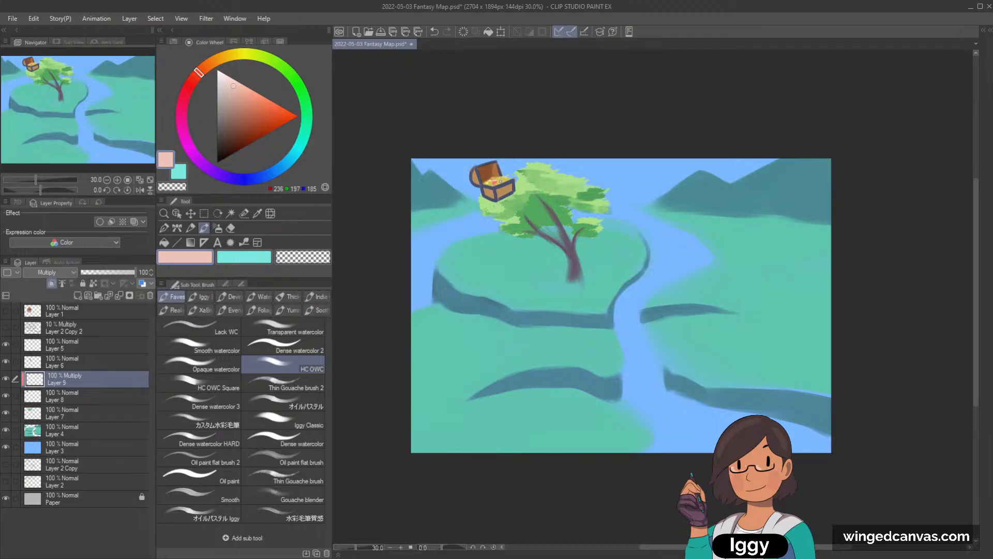
{"action": "scroll", "coordinate": [553, 112], "scroll_direction": "up", "scroll_amount": 2}
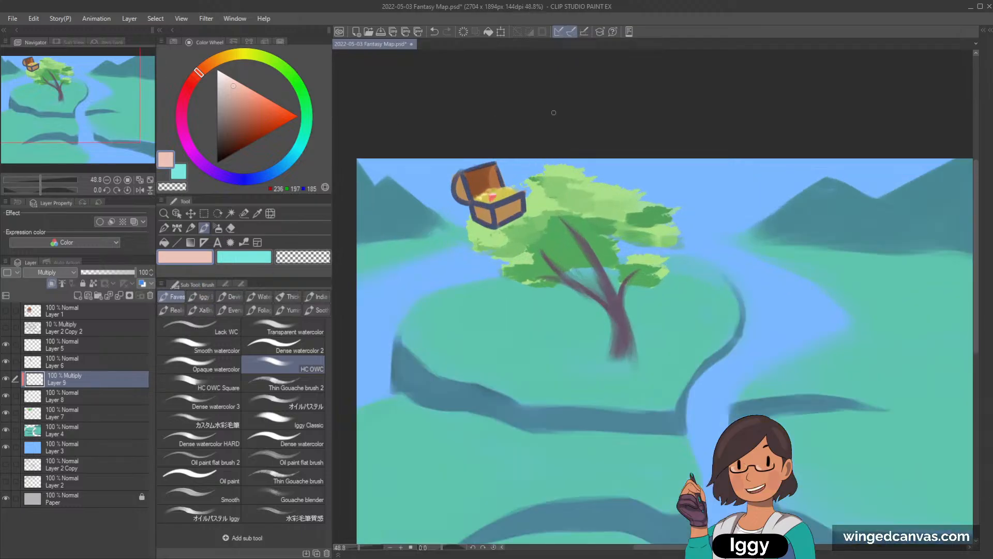
{"action": "scroll", "coordinate": [554, 112], "scroll_direction": "up", "scroll_amount": 1}
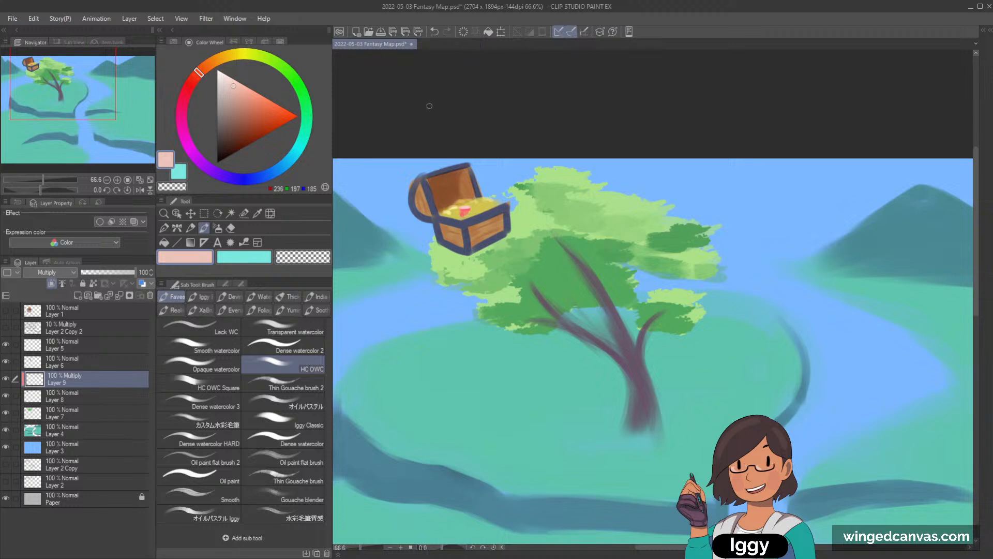
- Shade the chest's dark metal edges with a muted lavender-blue on the Multiply layer
{"action": "left_click", "coordinate": [247, 179]}
{"action": "left_click", "coordinate": [232, 97]}
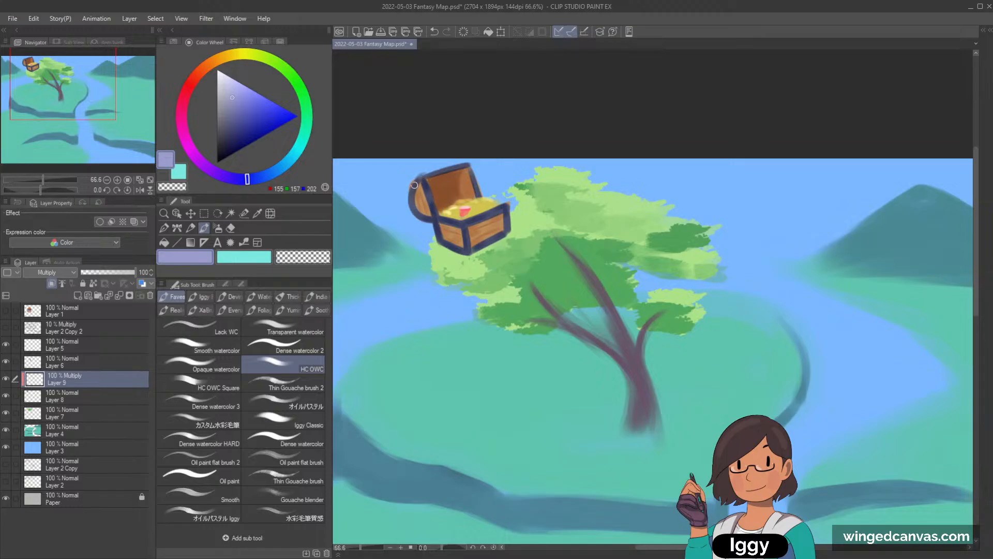
{"action": "scroll", "coordinate": [487, 154], "scroll_direction": "down", "scroll_amount": 5}
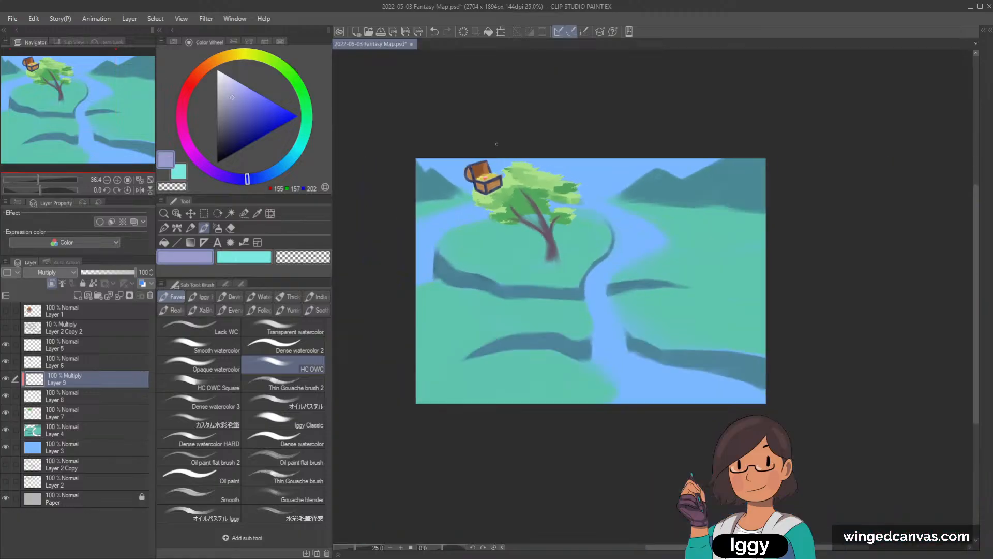
{"action": "scroll", "coordinate": [497, 144], "scroll_direction": "up", "scroll_amount": 1}
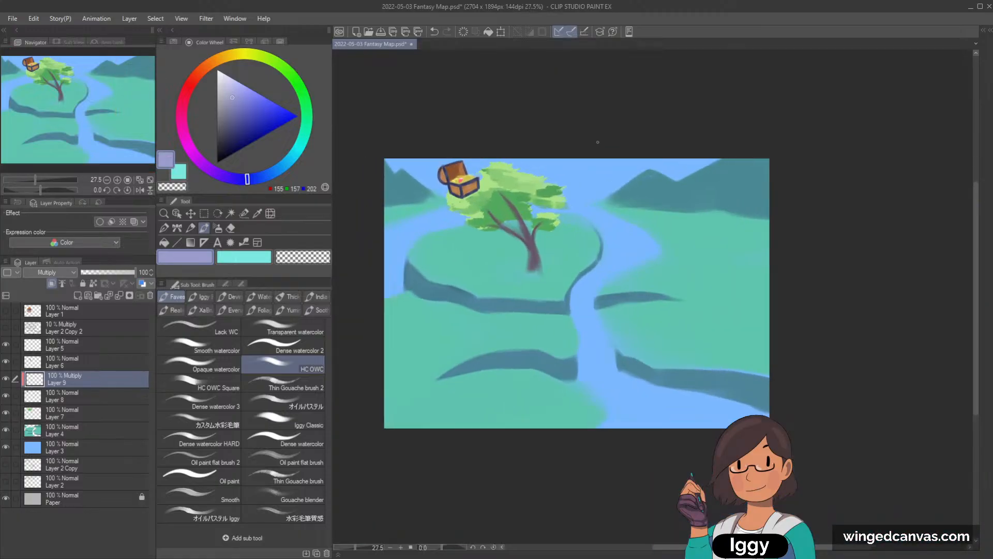
- Merge Layer 9 into Layer 8 and move the chest slightly to the right
{"action": "left_click", "coordinate": [97, 397], "text": "ctrl"}
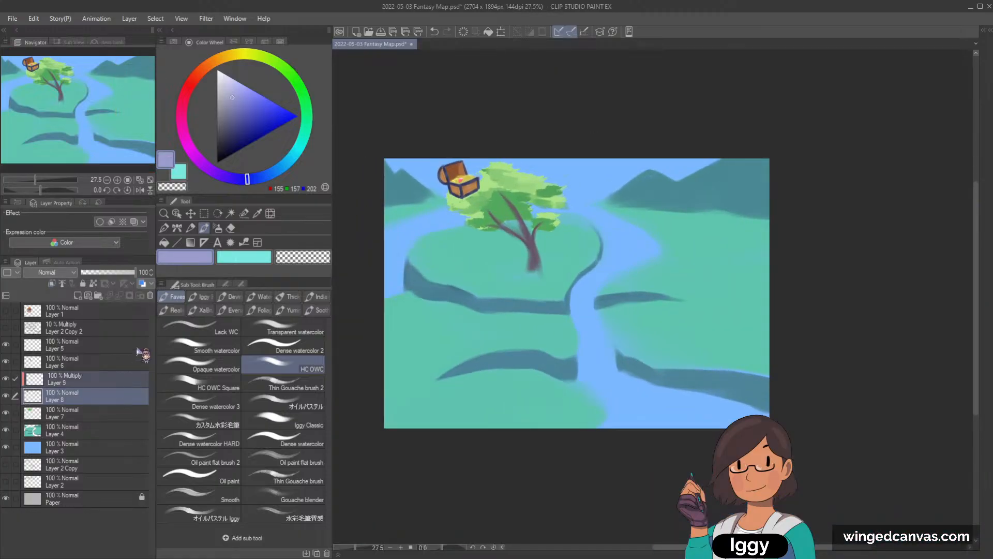
{"action": "key", "text": "alt+shift+e"}
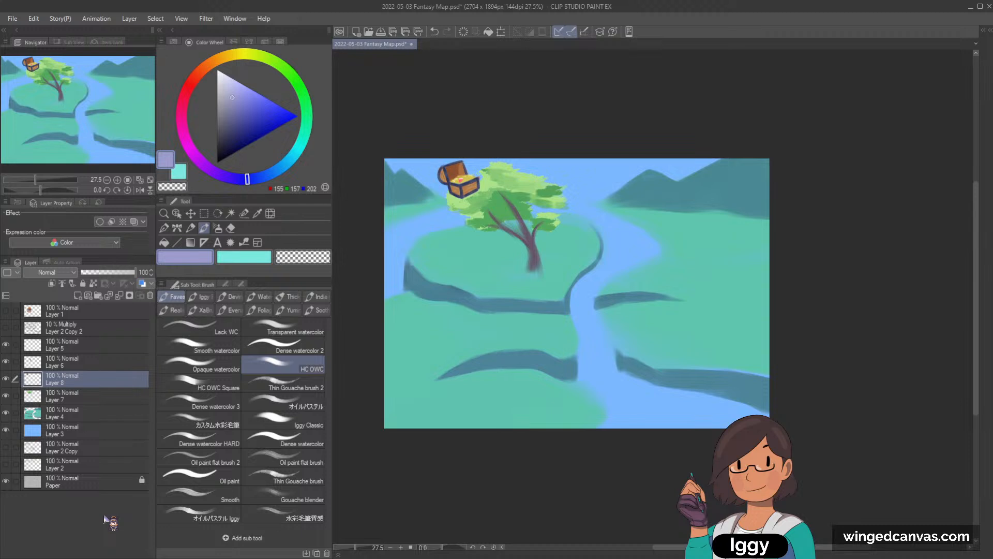
{"action": "scroll", "coordinate": [555, 158], "scroll_direction": "up", "scroll_amount": 1}
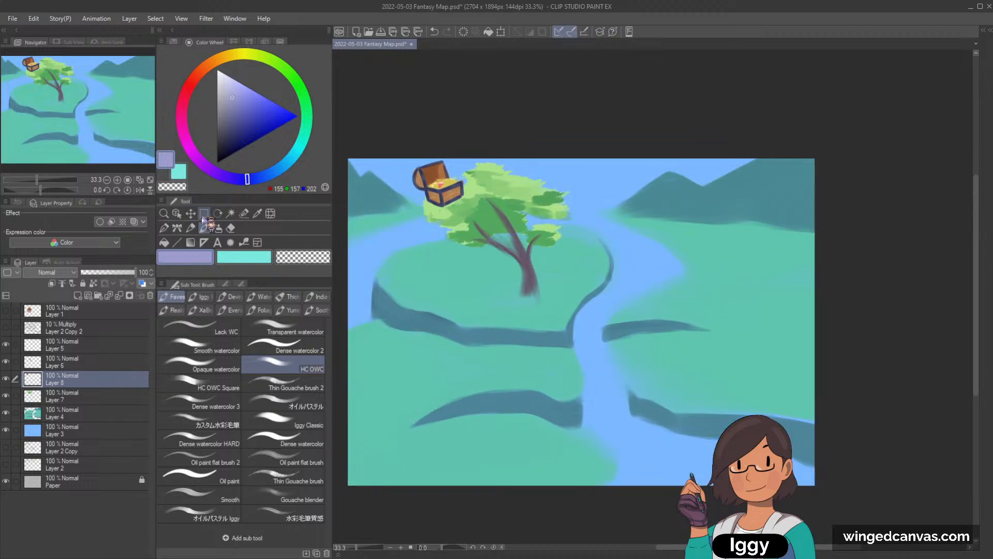
{"action": "left_click", "coordinate": [191, 213]}
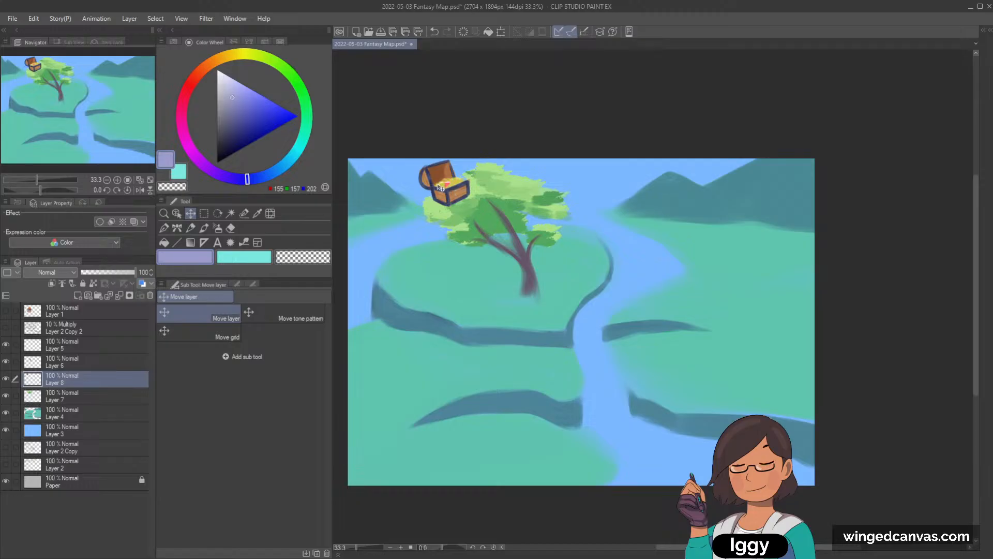
- Touch up the outer edge of the chest lid, using transparent color and the outline's sampled dark blue
{"action": "scroll", "coordinate": [430, 108], "scroll_direction": "up", "scroll_amount": 2}
{"action": "scroll", "coordinate": [393, 156], "scroll_direction": "up", "scroll_amount": 1}
{"action": "left_click", "coordinate": [204, 227]}
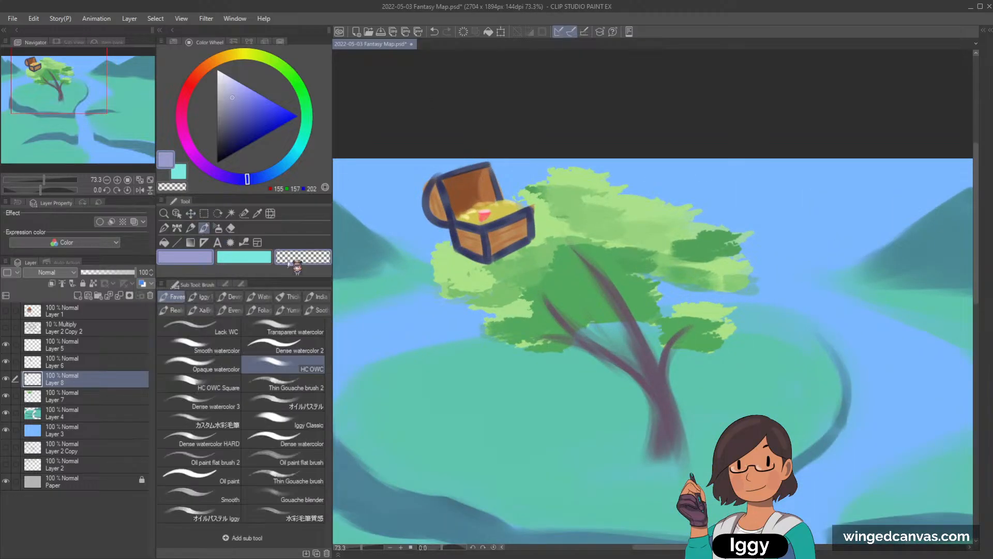
{"action": "left_click", "coordinate": [303, 256]}
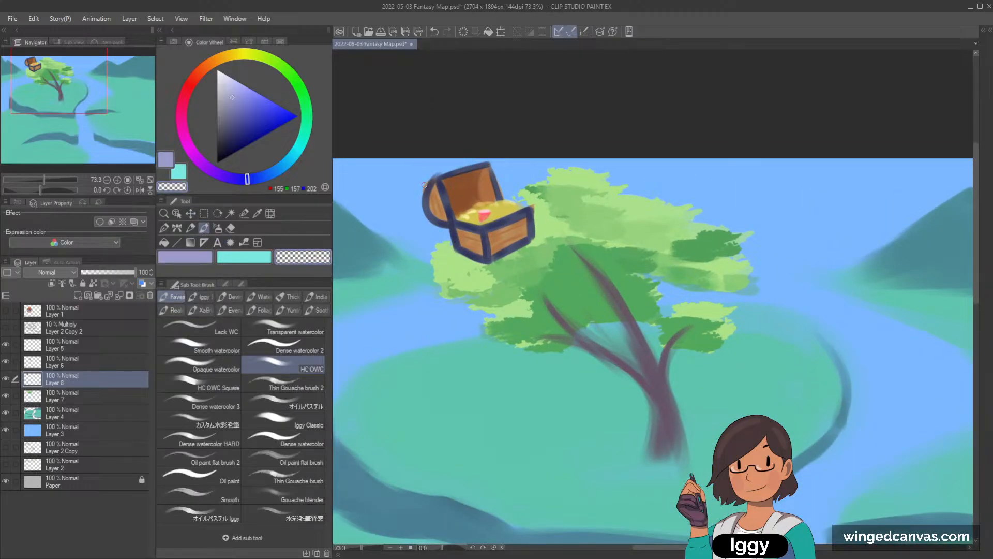
{"action": "left_click_drag", "start_coordinate": [422, 190], "coordinate": [423, 202]}
{"action": "key", "text": "ctrl+z"}
{"action": "left_click", "coordinate": [426, 193], "text": "alt"}
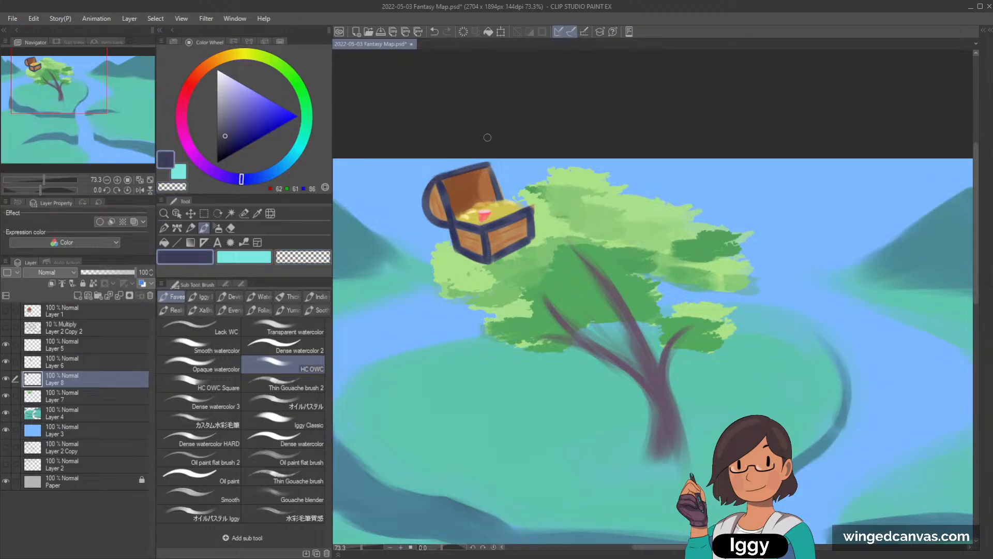
{"action": "scroll", "coordinate": [487, 137], "scroll_direction": "down", "scroll_amount": 5}
{"action": "scroll", "coordinate": [487, 137], "scroll_direction": "down", "scroll_amount": 1}
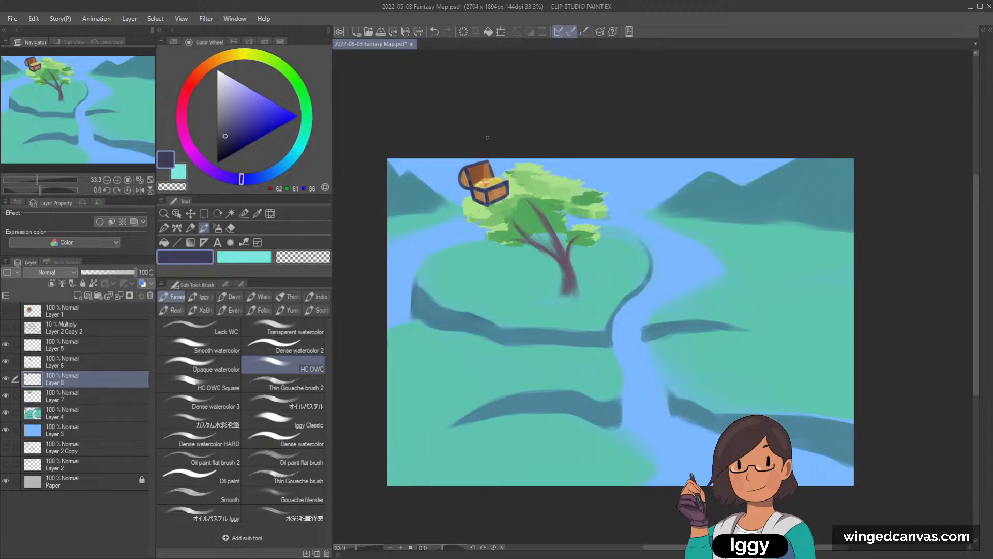
- Lock the transparent pixels of Layer 7 and cover the whole tree foliage in its light green with a very large brush
{"action": "left_click", "coordinate": [99, 396]}
{"action": "left_click", "coordinate": [93, 283]}
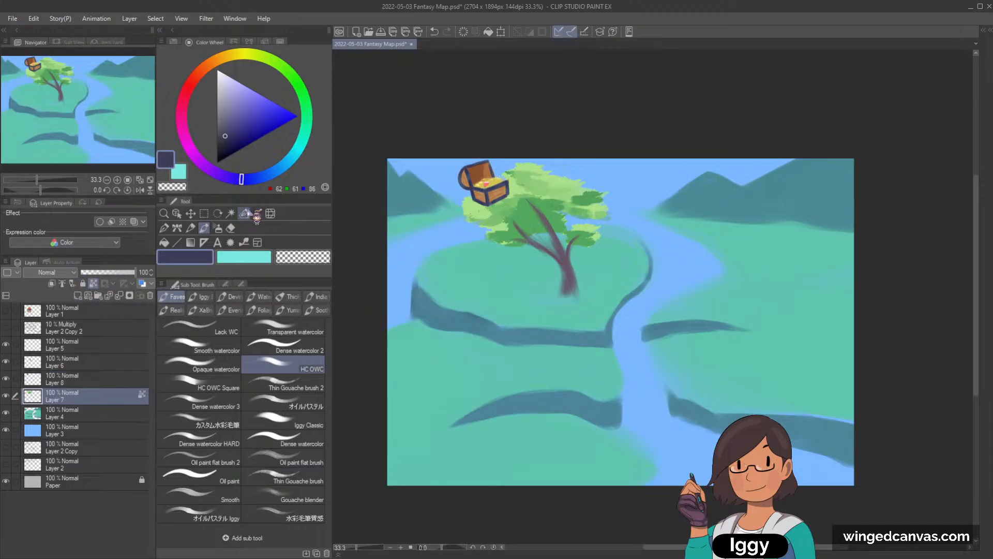
{"action": "left_click", "coordinate": [557, 179], "text": "alt"}
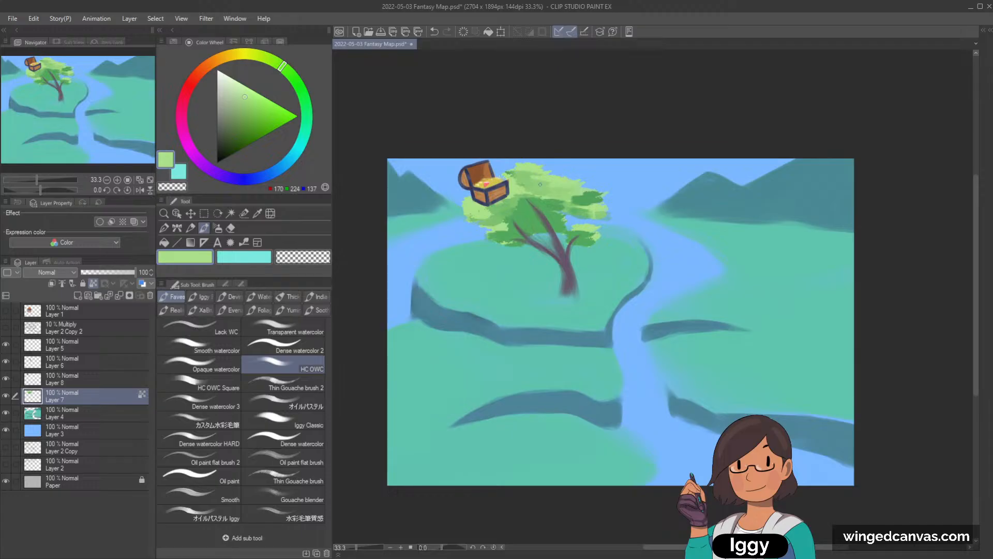
{"action": "key", "text": "]"}
{"action": "key", "text": "]"}
{"action": "key", "text": "]"}
{"action": "key", "text": "]"}
{"action": "key", "text": "]"}
{"action": "key", "text": "]"}
{"action": "key", "text": "]"}
{"action": "key", "text": "]"}
{"action": "key", "text": "]"}
{"action": "key", "text": "]"}
{"action": "key", "text": "]"}
{"action": "key", "text": "]"}
{"action": "key", "text": "]"}
{"action": "key", "text": "]"}
{"action": "key", "text": "]"}
{"action": "key", "text": "]"}
{"action": "key", "text": "]"}
{"action": "key", "text": "]"}
{"action": "key", "text": "]"}
{"action": "key", "text": "]"}
{"action": "mouse_move", "coordinate": [481, 228]}
{"action": "left_mouse_down"}
{"action": "mouse_move", "coordinate": [519, 228]}
{"action": "mouse_move", "coordinate": [663, 160]}
{"action": "left_mouse_up"}
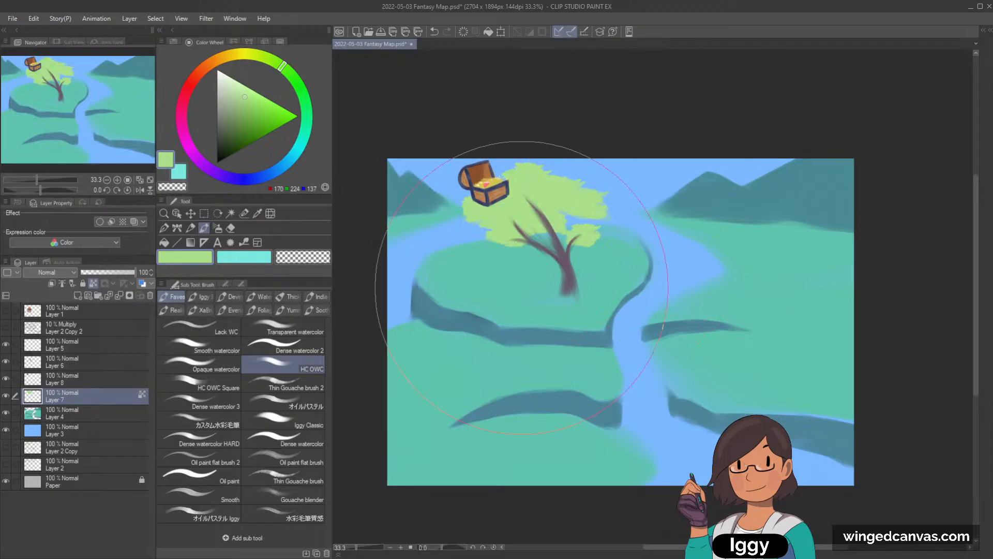
- Paint over the locked foliage with magenta and blue hues to turn it purple
{"action": "left_click_drag", "start_coordinate": [92, 96], "coordinate": [112, 102]}
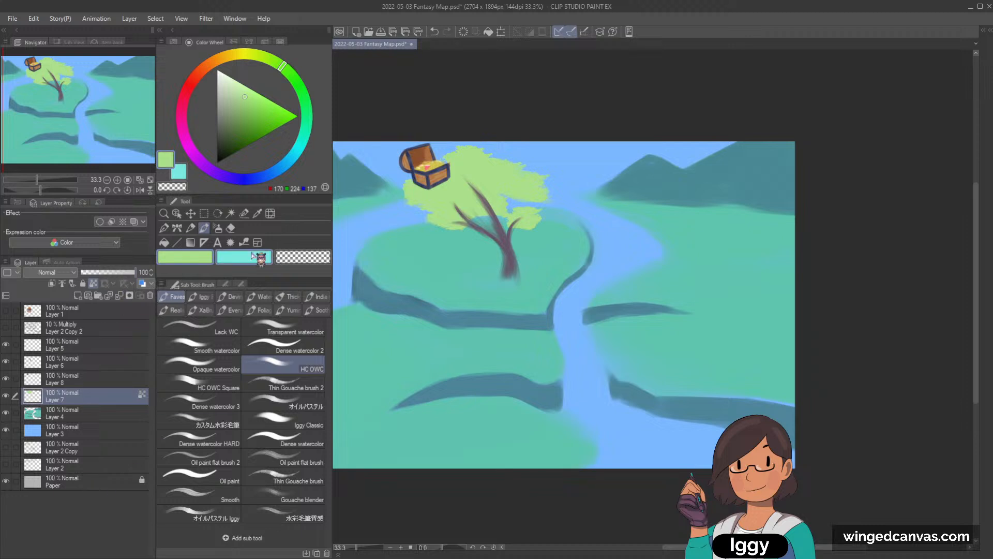
{"action": "left_click", "coordinate": [195, 157]}
{"action": "mouse_move", "coordinate": [514, 215]}
{"action": "left_mouse_down"}
{"action": "mouse_move", "coordinate": [455, 210]}
{"action": "mouse_move", "coordinate": [494, 199]}
{"action": "left_mouse_up"}
{"action": "left_click", "coordinate": [300, 155]}
{"action": "left_click", "coordinate": [249, 180]}
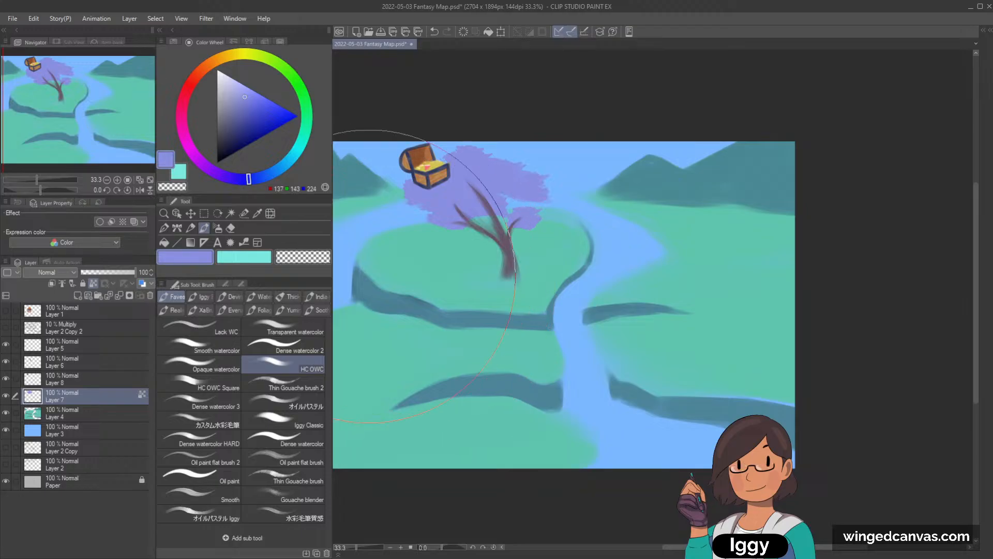
- Repaint the locked tree foliage coral orange with the very large brush
{"action": "left_click", "coordinate": [241, 178]}
{"action": "left_click", "coordinate": [196, 75]}
{"action": "left_click", "coordinate": [262, 101]}
{"action": "left_click_drag", "start_coordinate": [532, 207], "coordinate": [477, 200]}
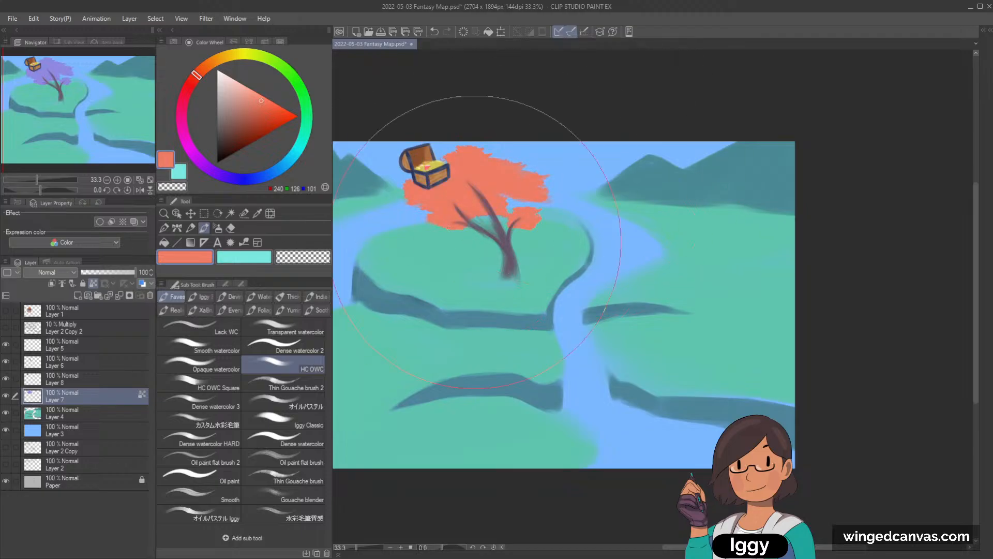
- Recolor the locked tree foliage yellow, shifting it to a warmer golden yellow with a second pass
{"action": "left_click_drag", "start_coordinate": [211, 65], "coordinate": [236, 53]}
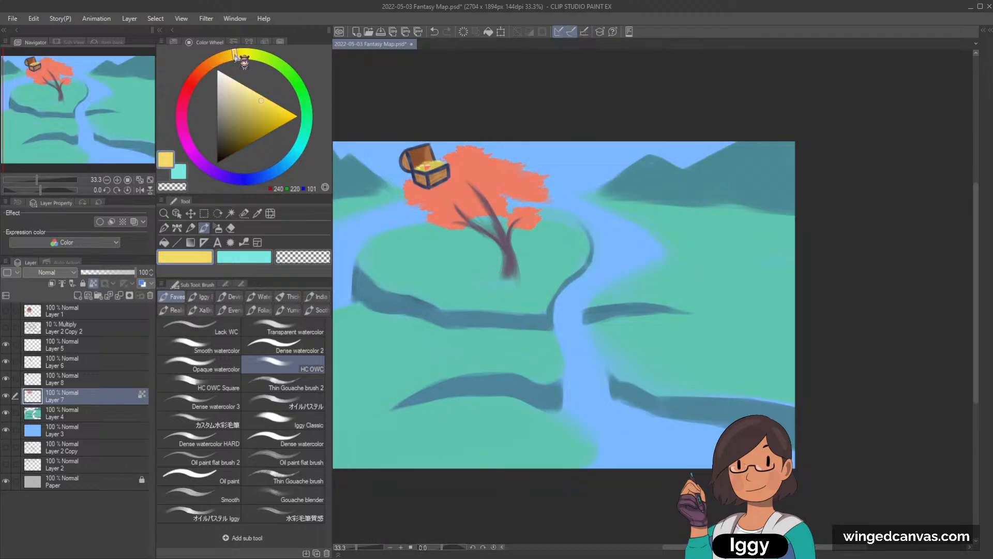
{"action": "mouse_move", "coordinate": [491, 199]}
{"action": "left_mouse_down"}
{"action": "mouse_move", "coordinate": [347, 225]}
{"action": "mouse_move", "coordinate": [619, 154]}
{"action": "left_mouse_up"}
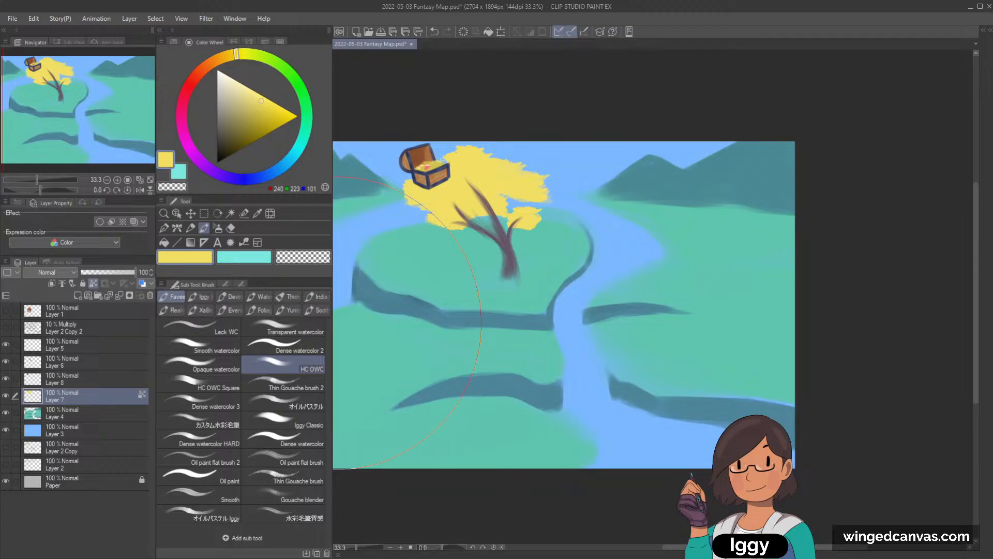
{"action": "left_click_drag", "start_coordinate": [237, 55], "coordinate": [228, 55]}
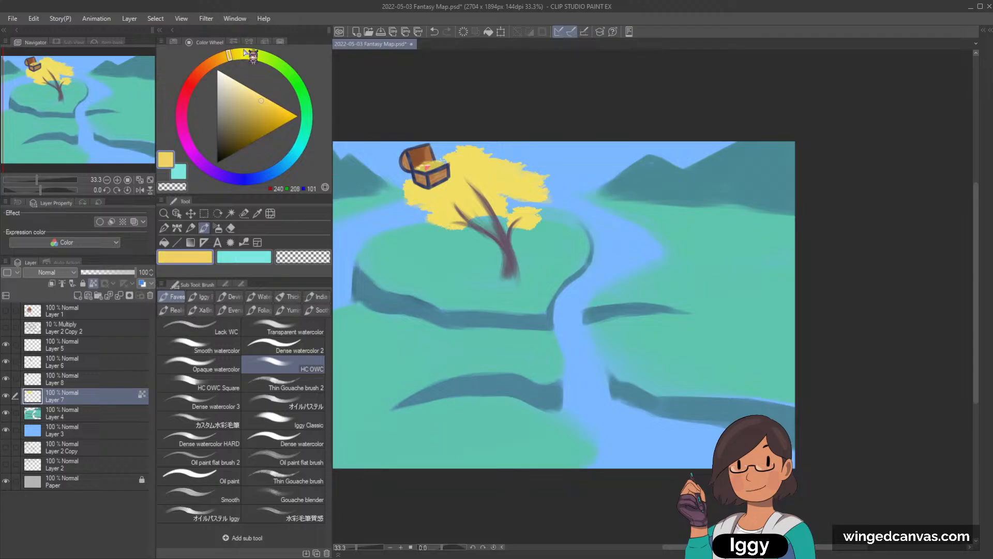
{"action": "left_click_drag", "start_coordinate": [525, 187], "coordinate": [387, 226]}
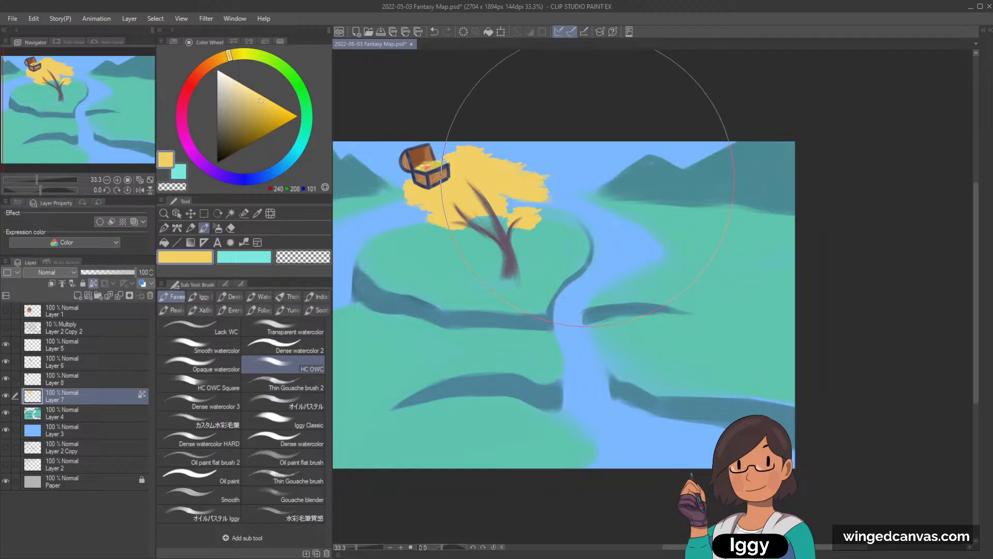
{"action": "scroll", "coordinate": [455, 174], "scroll_direction": "up", "scroll_amount": 1}
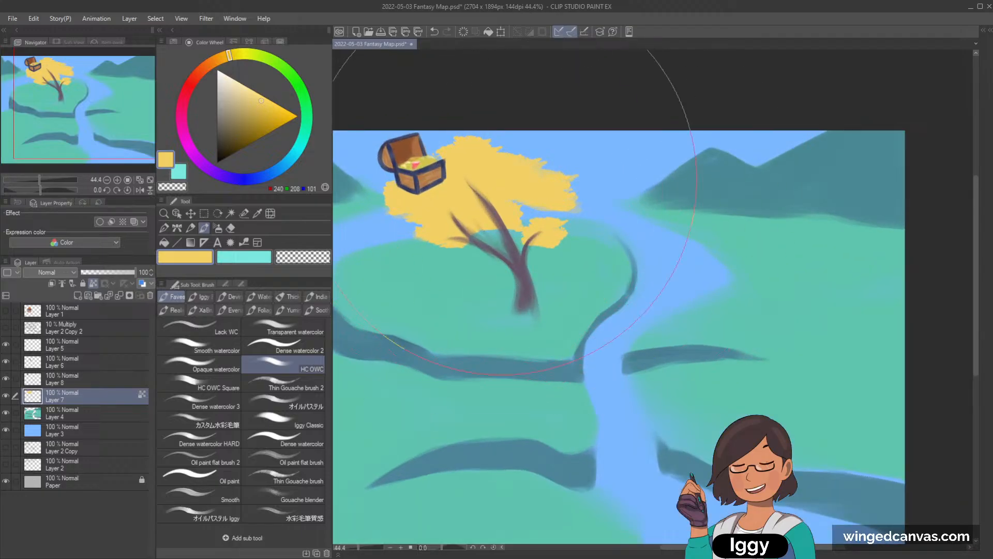
{"action": "scroll", "coordinate": [646, 134], "scroll_direction": "down", "scroll_amount": 1}
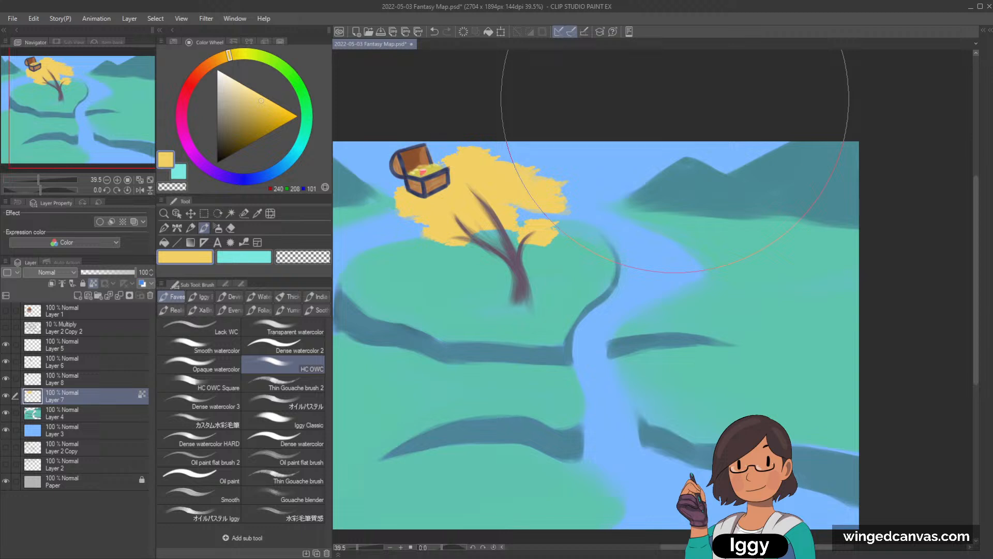
- Move the tree trunk's Layer 6 below Layer 8 in the layer stack
{"action": "left_click", "coordinate": [95, 381]}
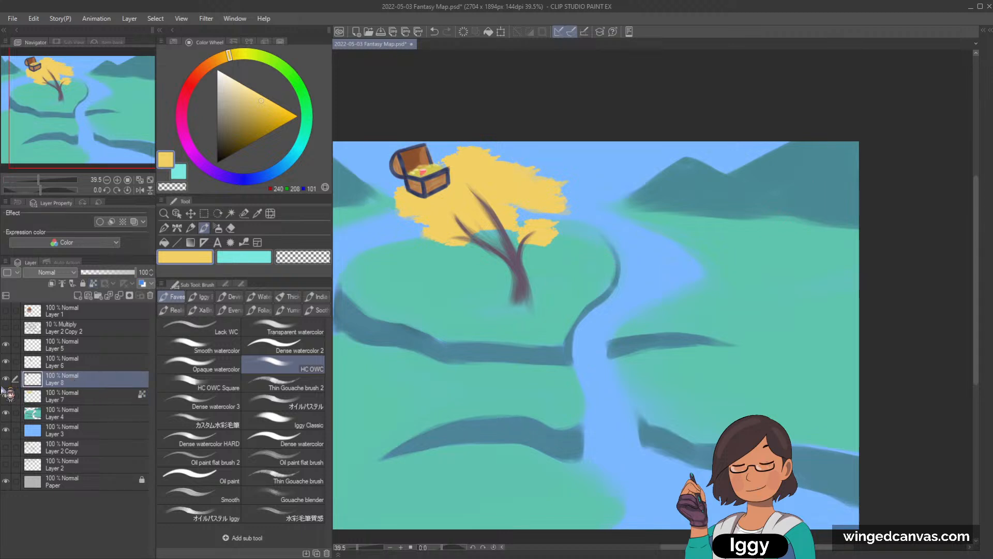
{"action": "left_click", "coordinate": [6, 361]}
{"action": "left_click", "coordinate": [6, 361]}
{"action": "left_click", "coordinate": [57, 364]}
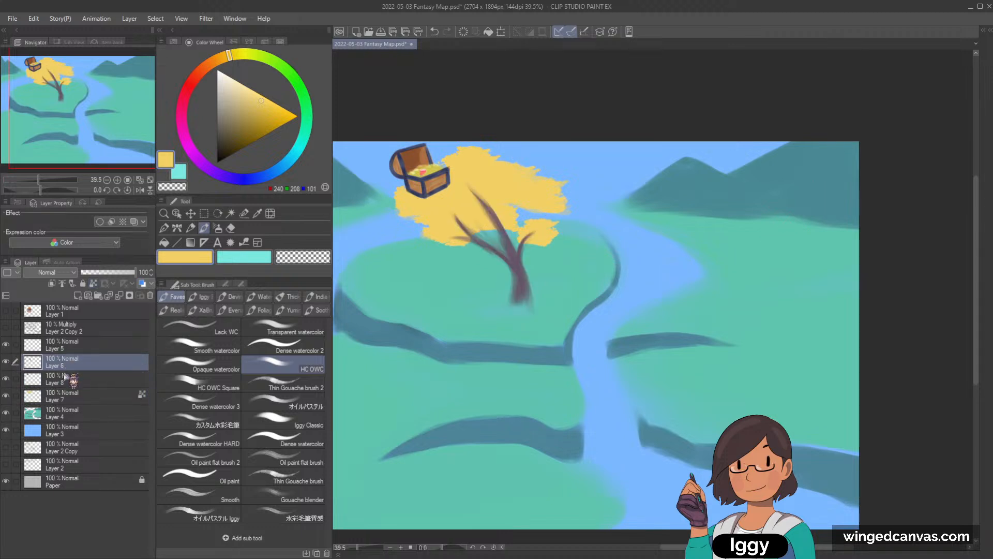
{"action": "left_click_drag", "start_coordinate": [69, 365], "coordinate": [61, 392]}
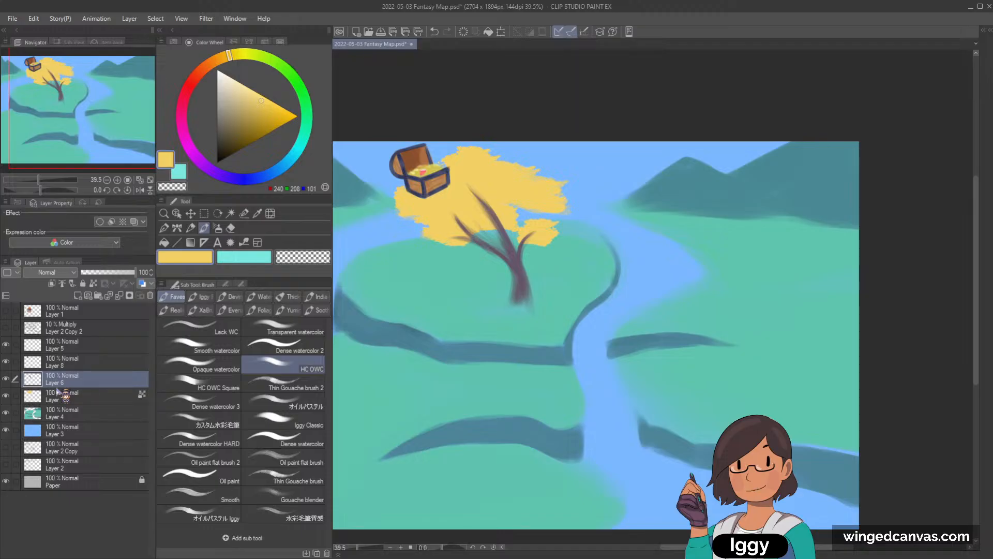
- Lock Layer 6's transparent pixels, repaint the trunk a darker reddish brown based on its sampled color, and unlock them
{"action": "left_click", "coordinate": [93, 283]}
{"action": "left_click", "coordinate": [200, 72]}
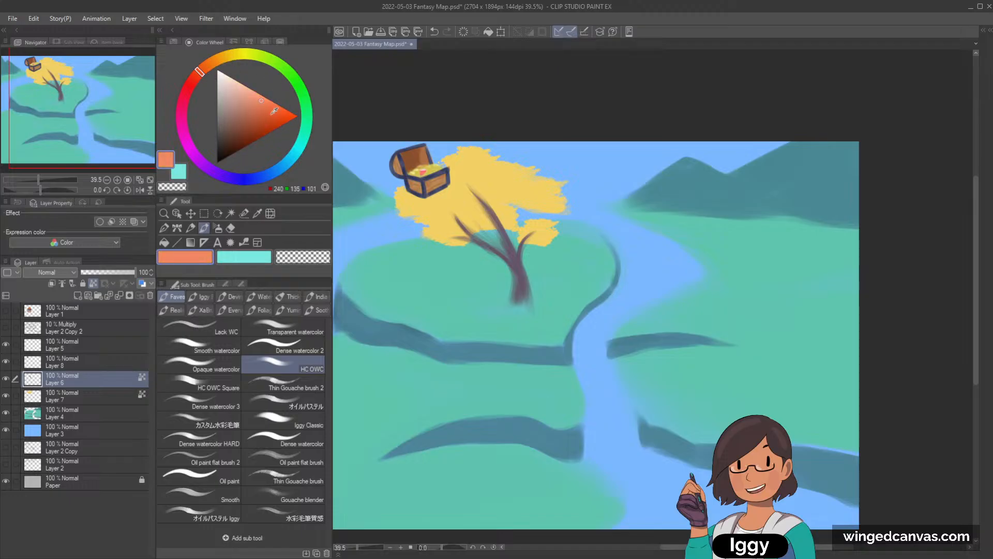
{"action": "left_click", "coordinate": [526, 264], "text": "alt"}
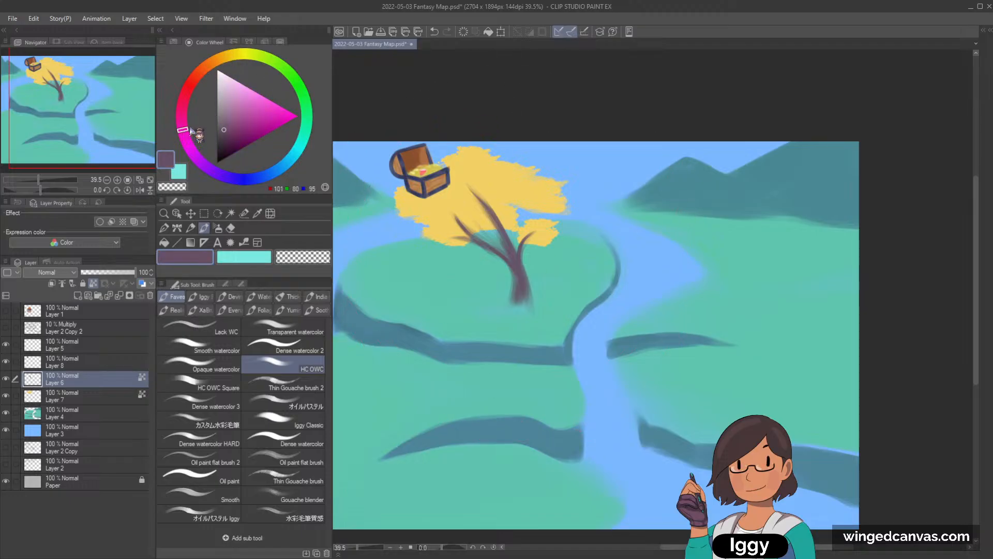
{"action": "left_click_drag", "start_coordinate": [189, 138], "coordinate": [186, 96]}
{"action": "left_click", "coordinate": [223, 134]}
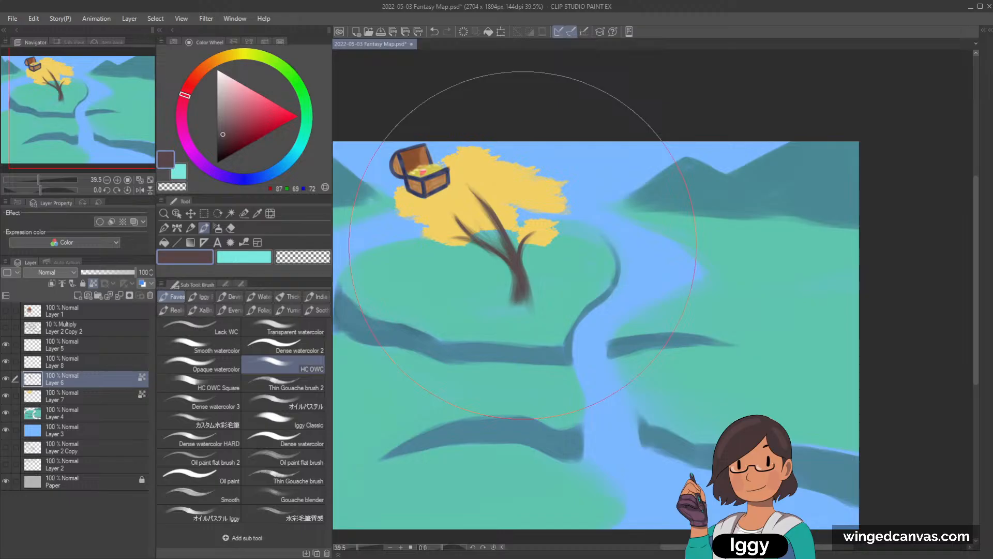
{"action": "left_click", "coordinate": [93, 284]}
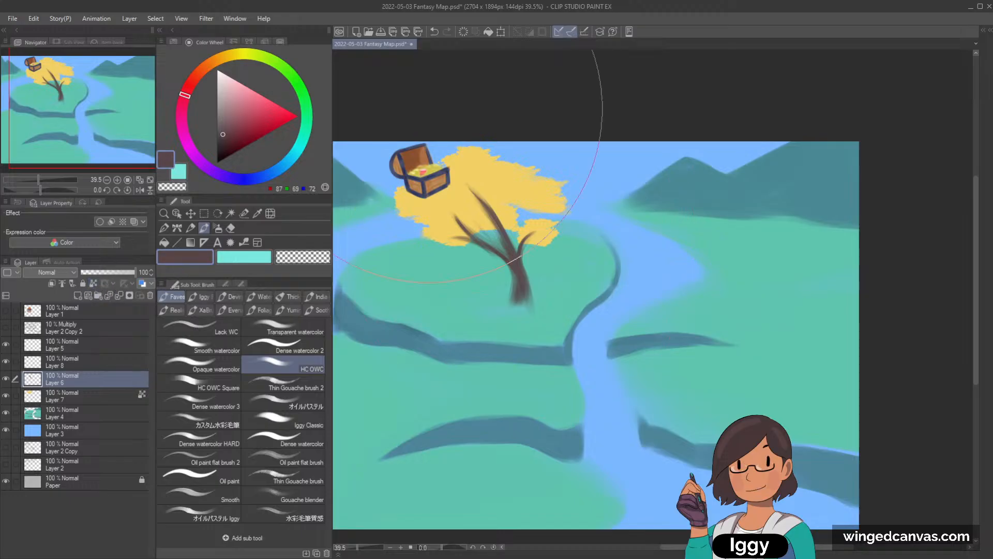
- On Layer 8, paint a patch around the trunk's base with the Iggy Tree brush, using golden yellow sampled from the foliage
{"action": "key", "text": "c"}
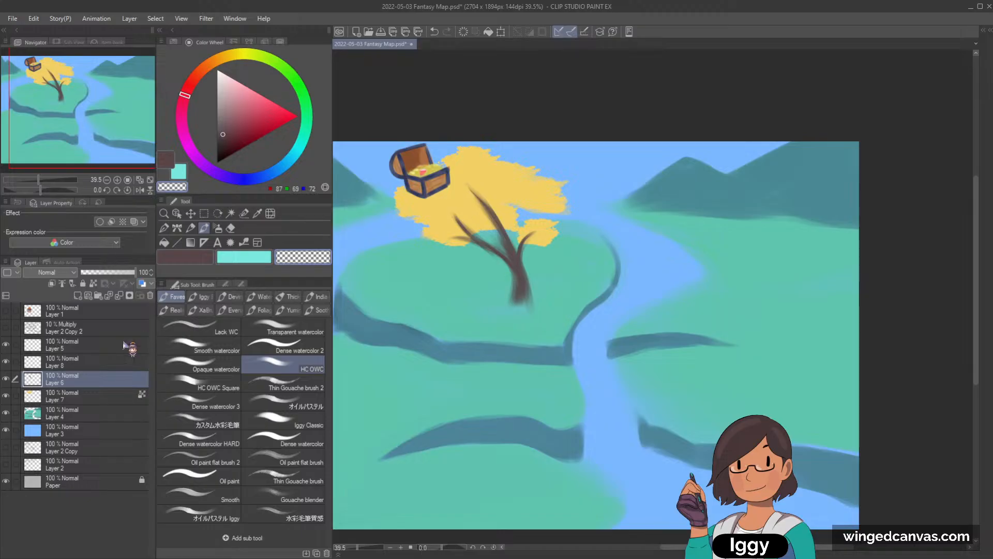
{"action": "left_click", "coordinate": [76, 395]}
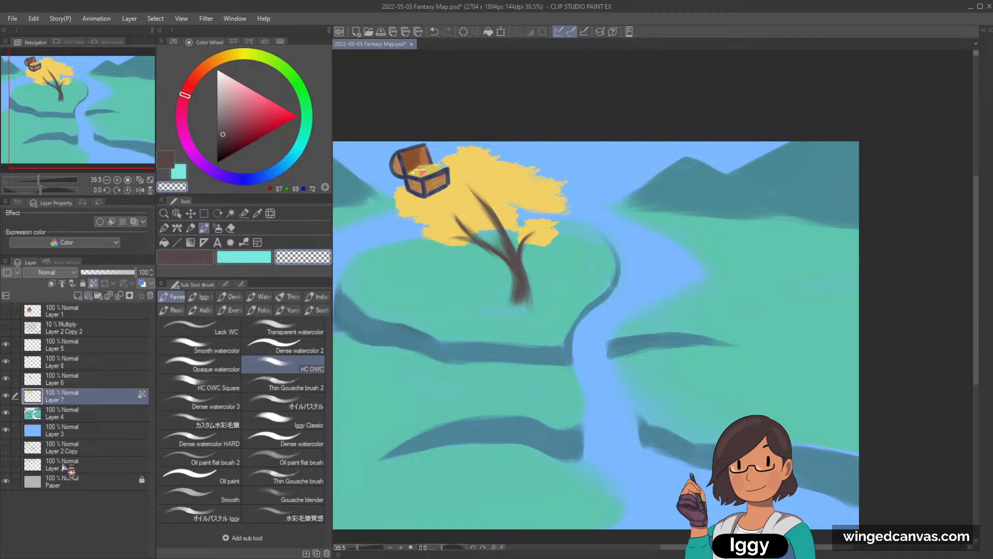
{"action": "left_click", "coordinate": [6, 362]}
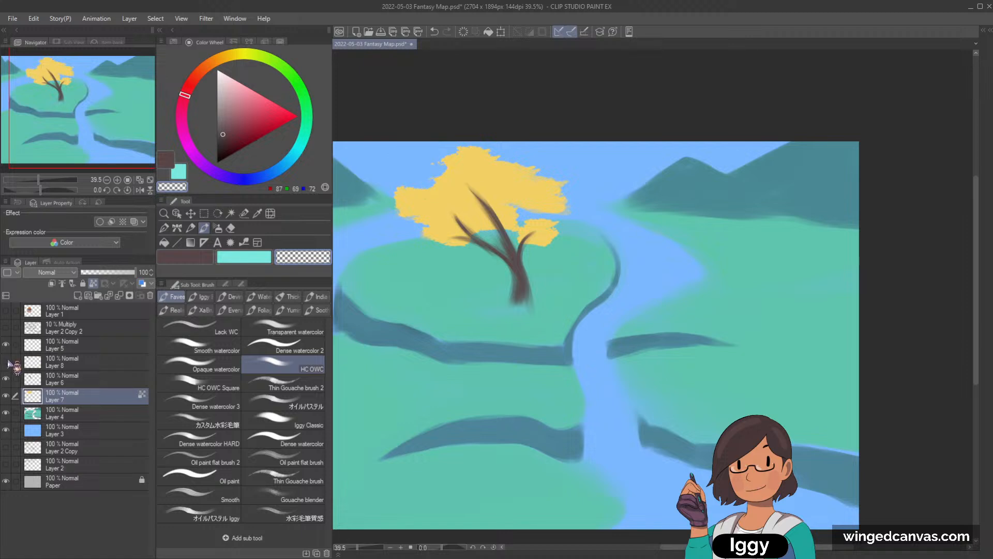
{"action": "left_click", "coordinate": [5, 361]}
{"action": "left_click", "coordinate": [66, 362]}
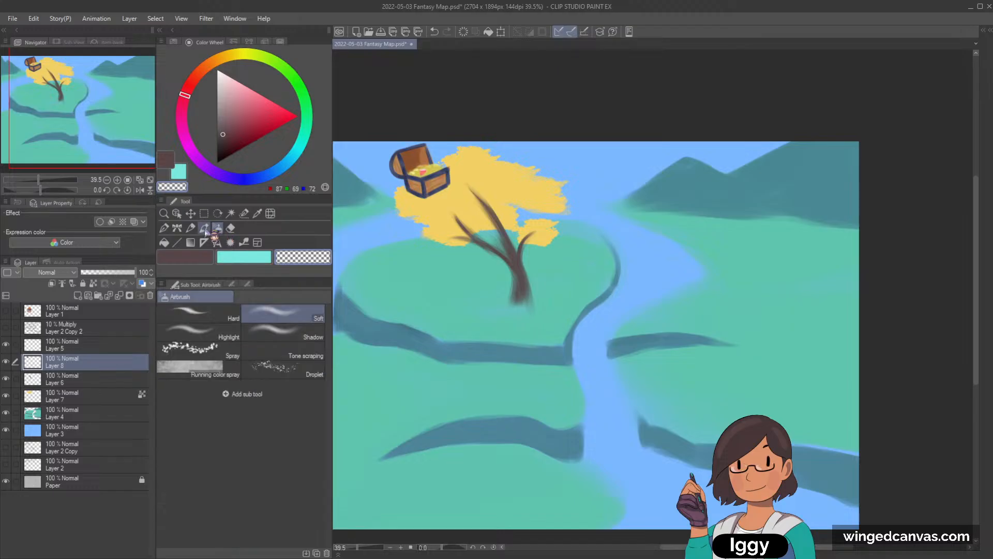
{"action": "key", "text": "i"}
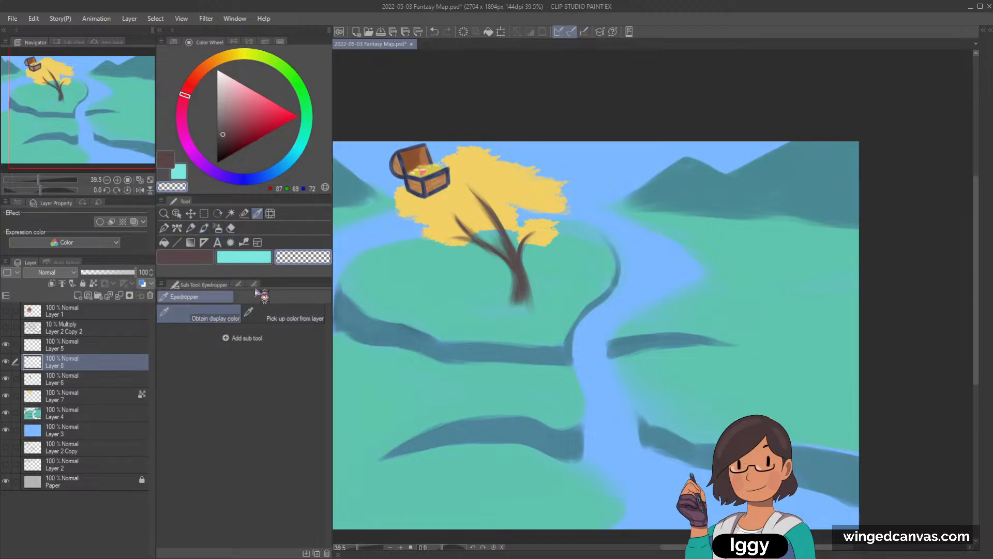
{"action": "left_click", "coordinate": [451, 203]}
{"action": "left_click", "coordinate": [203, 228]}
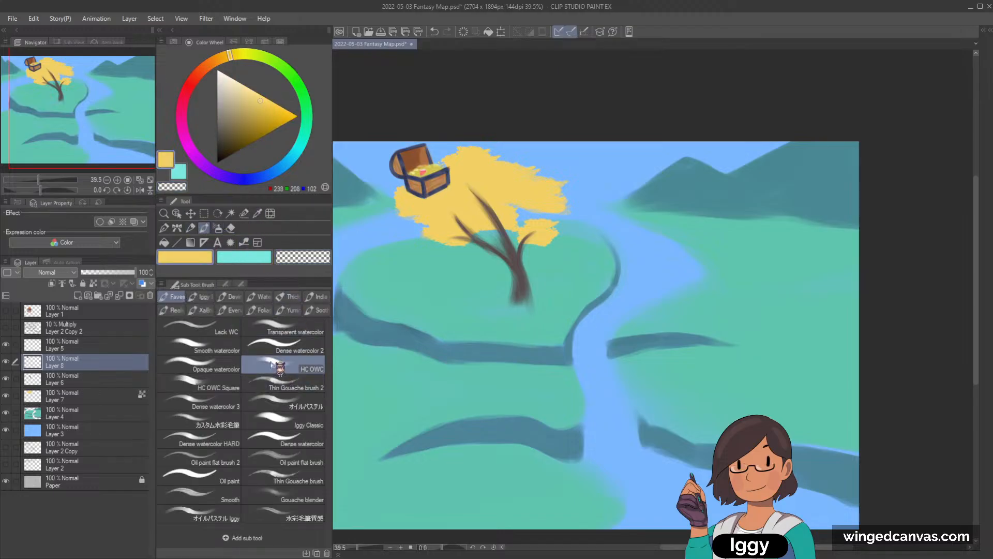
{"action": "left_click", "coordinate": [201, 296]}
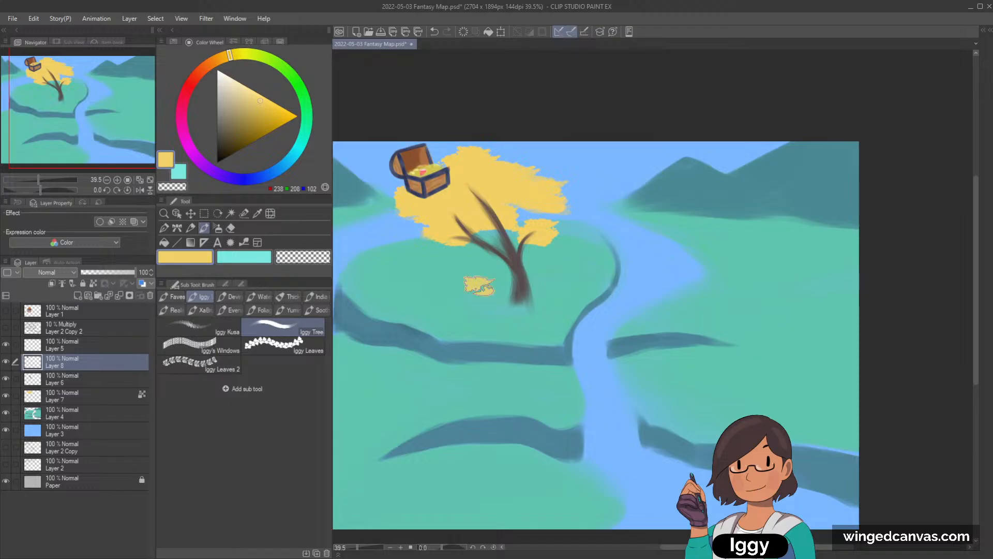
{"action": "mouse_move", "coordinate": [488, 286]}
{"action": "left_mouse_down"}
{"action": "mouse_move", "coordinate": [544, 287]}
{"action": "mouse_move", "coordinate": [475, 279]}
{"action": "mouse_move", "coordinate": [489, 276]}
{"action": "left_mouse_up"}
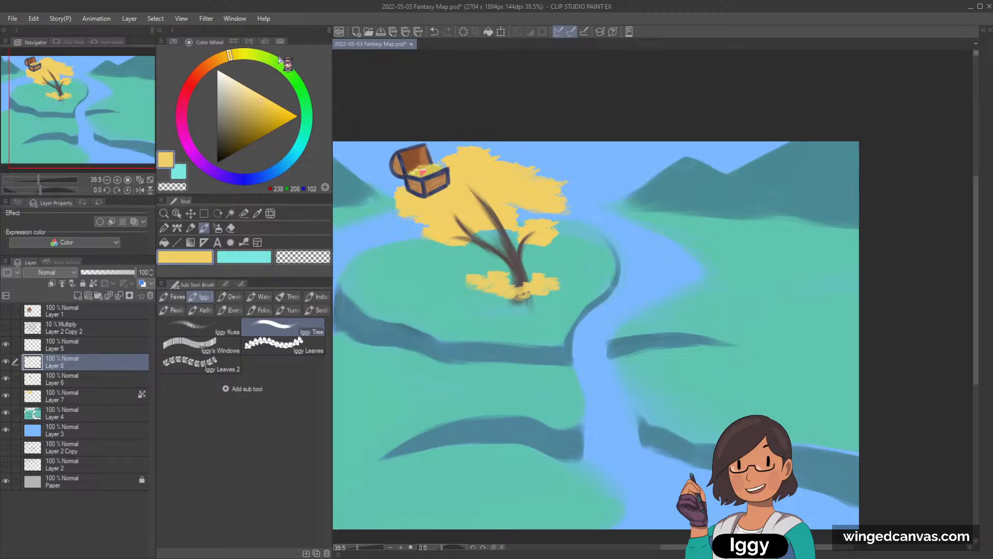
{"action": "left_click", "coordinate": [293, 78]}
{"action": "left_click", "coordinate": [250, 115]}
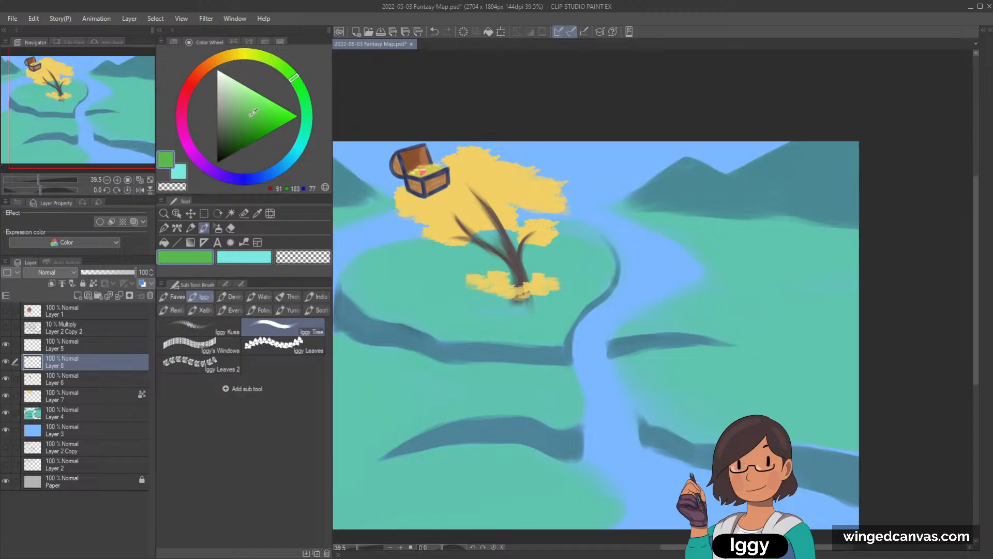
{"action": "mouse_move", "coordinate": [461, 281]}
{"action": "left_mouse_down"}
{"action": "mouse_move", "coordinate": [452, 292]}
{"action": "mouse_move", "coordinate": [478, 285]}
{"action": "mouse_move", "coordinate": [467, 284]}
{"action": "left_mouse_up"}
{"action": "key", "text": "ctrl+z"}
{"action": "key", "text": "ctrl+z"}
{"action": "left_click", "coordinate": [475, 284], "text": "alt"}
{"action": "key", "text": "ctrl+z"}
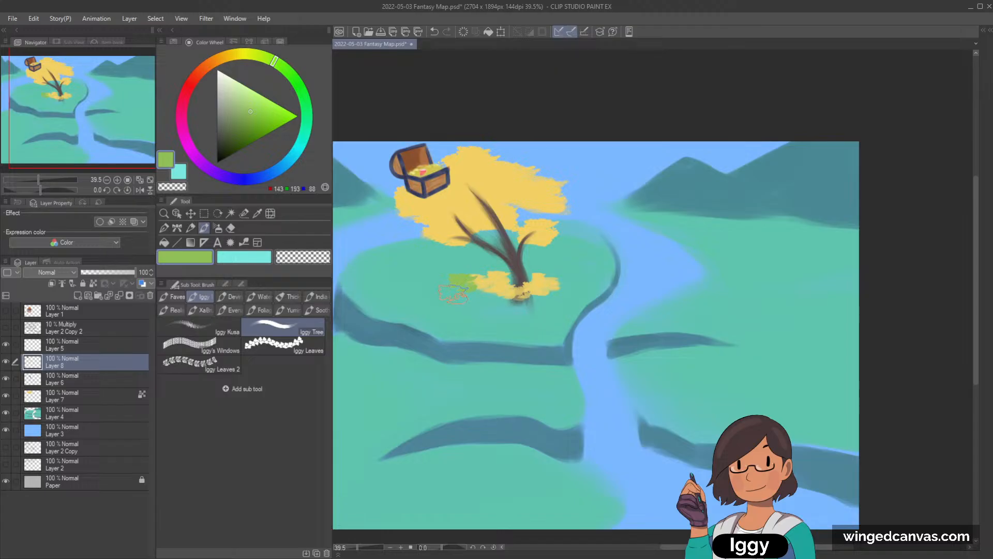
{"action": "key", "text": "ctrl+z"}
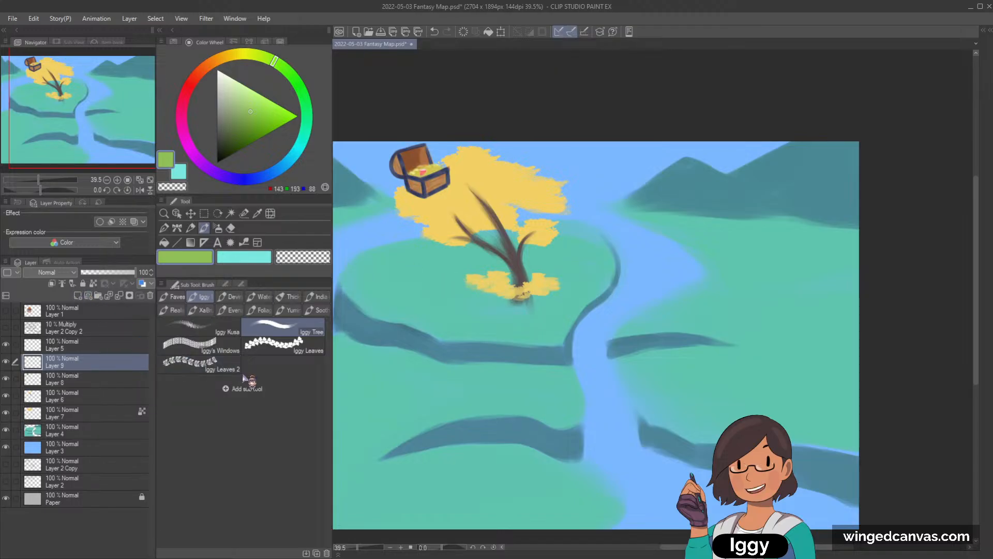
- Add a layer above Layer 8 and surround the yellow patch with a light green ring and an outer dark green ring
{"action": "key", "text": "ctrl+shift+n"}
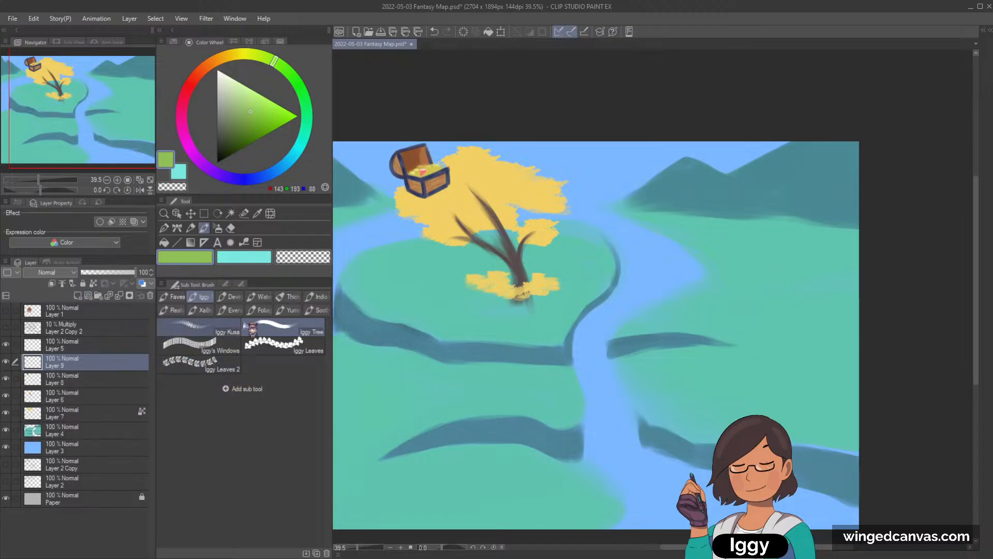
{"action": "mouse_move", "coordinate": [463, 282]}
{"action": "left_mouse_down"}
{"action": "mouse_move", "coordinate": [541, 304]}
{"action": "mouse_move", "coordinate": [524, 304]}
{"action": "mouse_move", "coordinate": [565, 271]}
{"action": "left_mouse_up"}
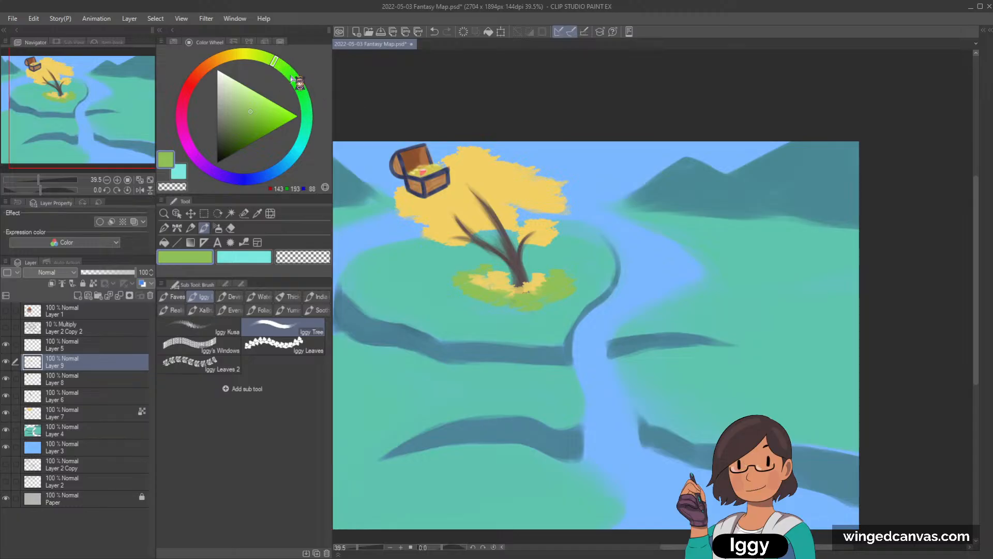
{"action": "left_click", "coordinate": [288, 75]}
{"action": "left_click", "coordinate": [250, 126]}
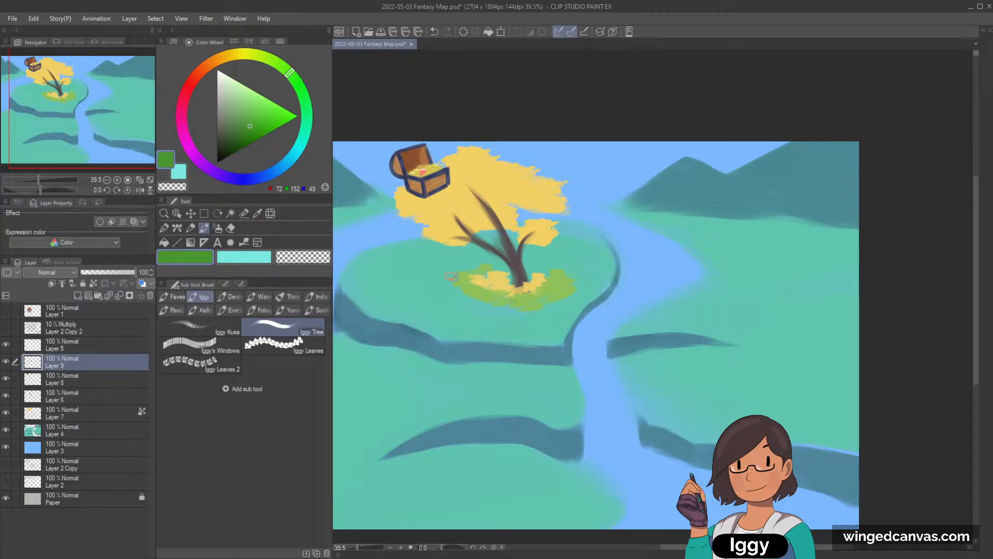
{"action": "mouse_move", "coordinate": [451, 277]}
{"action": "left_mouse_down"}
{"action": "mouse_move", "coordinate": [439, 279]}
{"action": "mouse_move", "coordinate": [458, 298]}
{"action": "mouse_move", "coordinate": [496, 310]}
{"action": "mouse_move", "coordinate": [548, 305]}
{"action": "mouse_move", "coordinate": [574, 278]}
{"action": "left_mouse_up"}
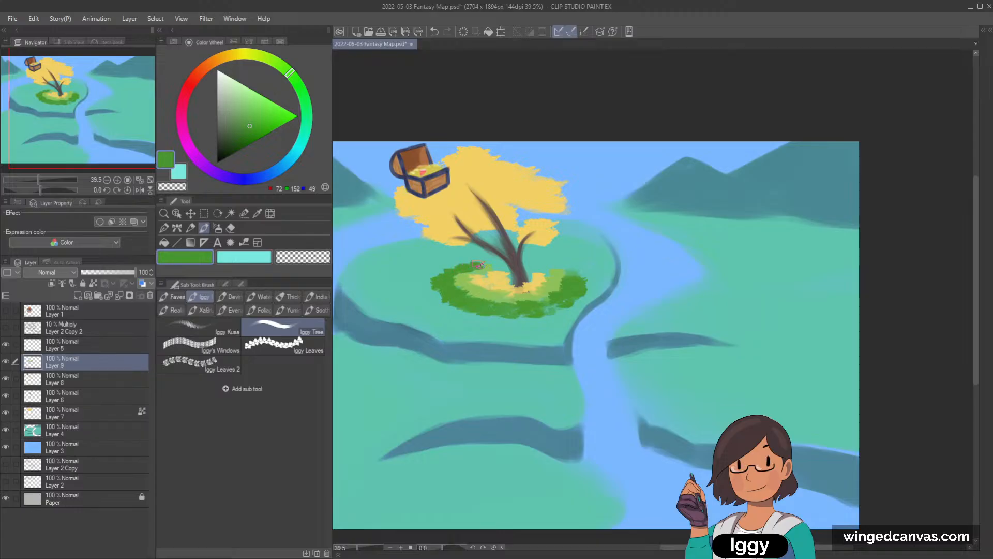
- Add a layer directly above Layer 4 and close the light green ring behind the trunk using greens sampled from the existing ring
{"action": "left_click", "coordinate": [489, 268], "text": "alt"}
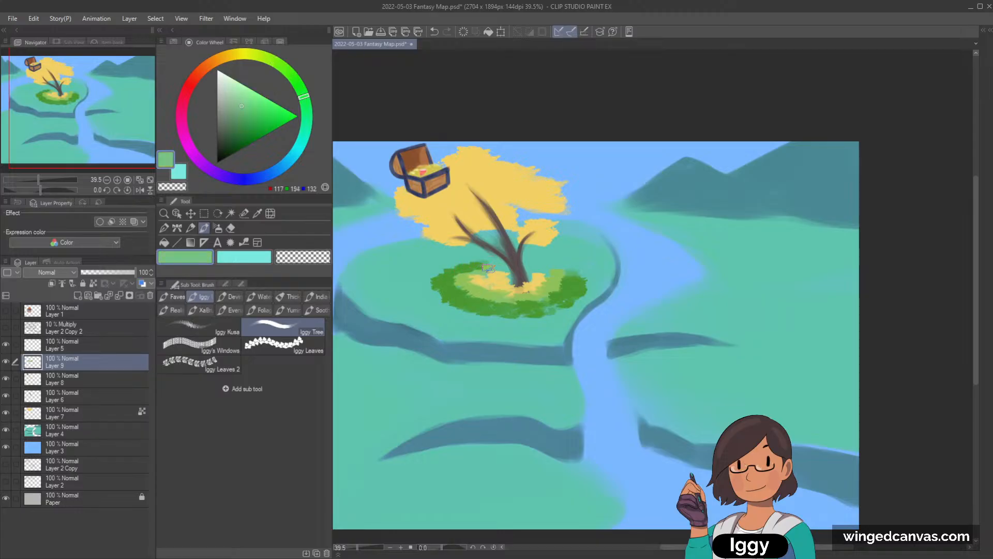
{"action": "key", "text": "ctrl+z"}
{"action": "left_click", "coordinate": [89, 414]}
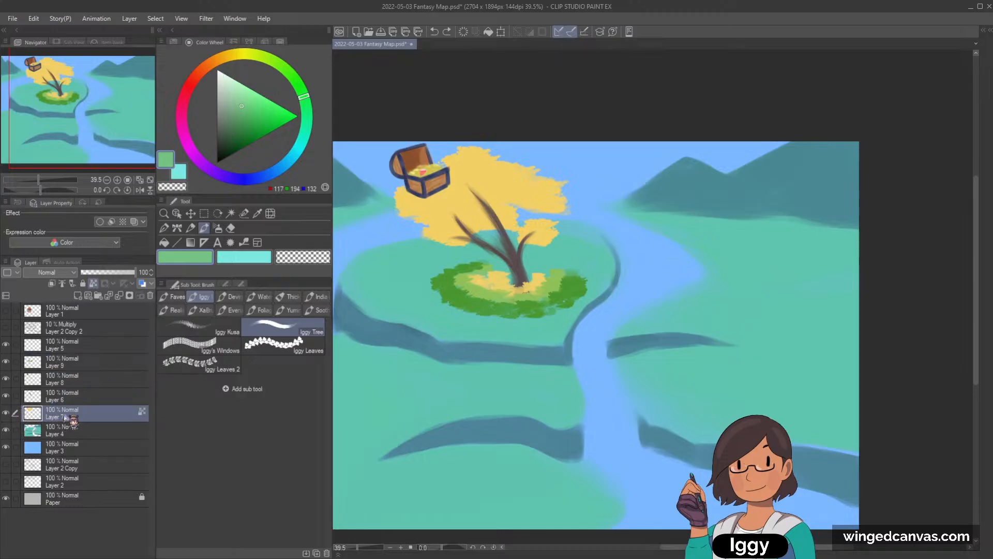
{"action": "left_click", "coordinate": [78, 434]}
{"action": "left_click", "coordinate": [78, 295]}
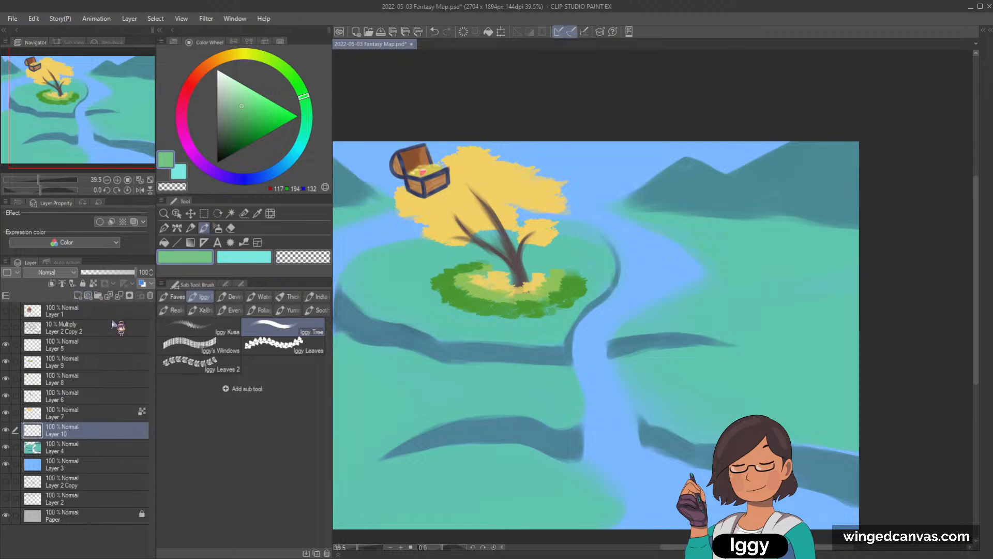
{"action": "left_click", "coordinate": [504, 278], "text": "alt"}
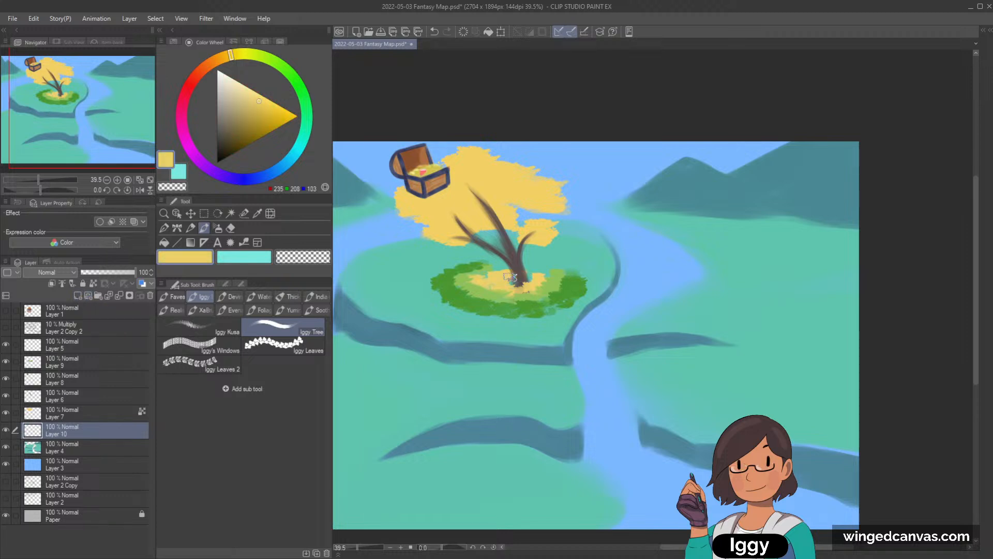
{"action": "left_click", "coordinate": [525, 275], "text": "alt"}
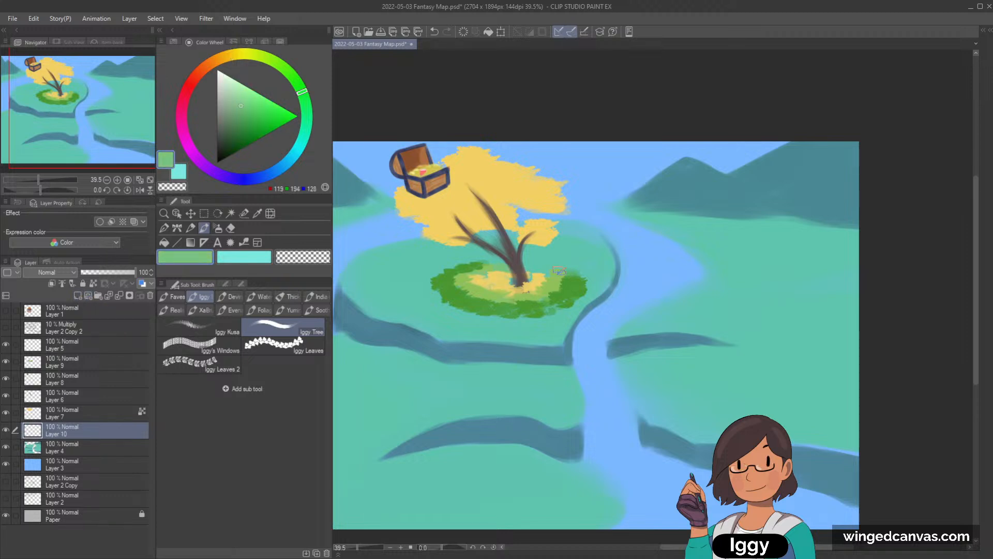
{"action": "left_click", "coordinate": [544, 293], "text": "alt"}
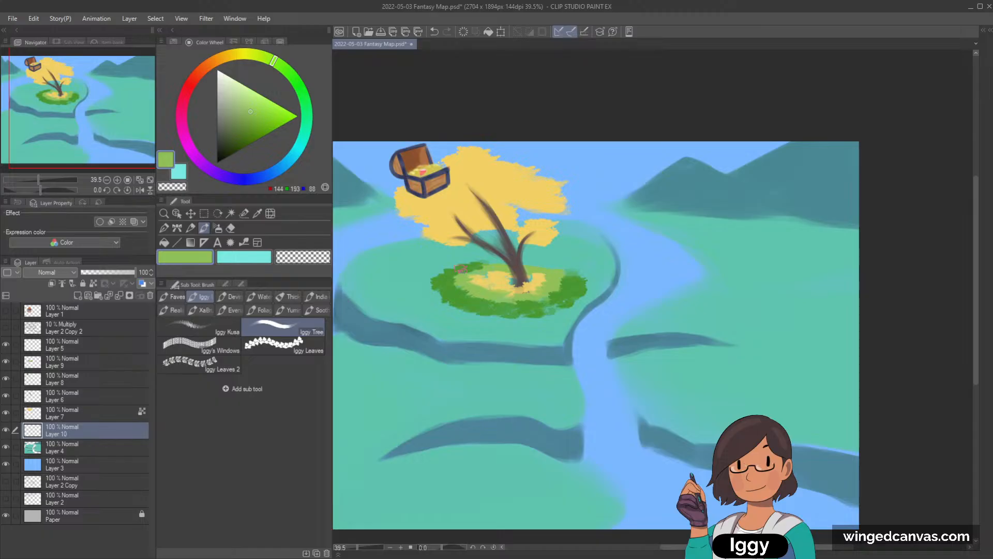
- On the new layer, close the dark green ring behind the trunk and extend it outward in leafy clumps across the island
{"action": "left_click", "coordinate": [547, 272], "text": "alt"}
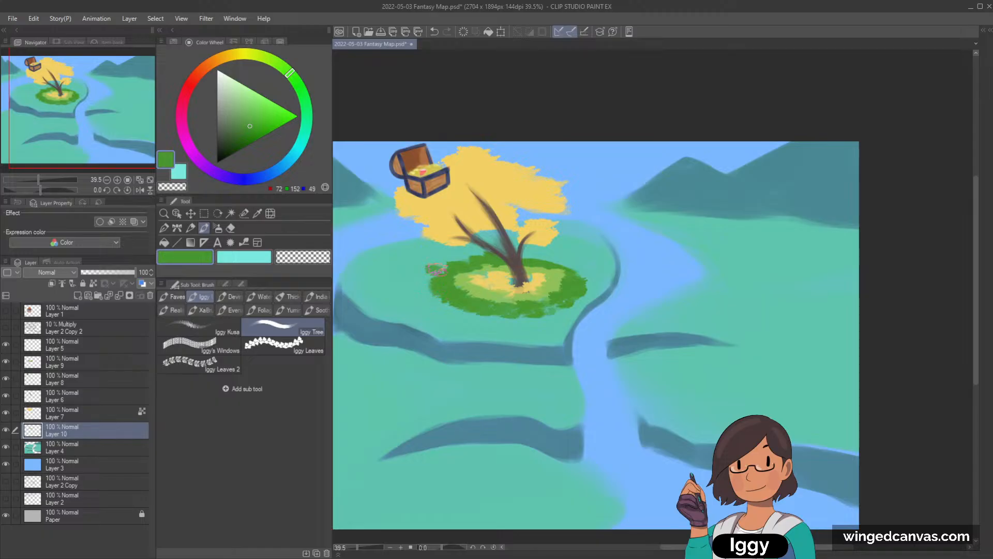
{"action": "mouse_move", "coordinate": [416, 257]}
{"action": "left_mouse_down"}
{"action": "mouse_move", "coordinate": [426, 280]}
{"action": "mouse_move", "coordinate": [414, 294]}
{"action": "mouse_move", "coordinate": [439, 285]}
{"action": "left_mouse_up"}
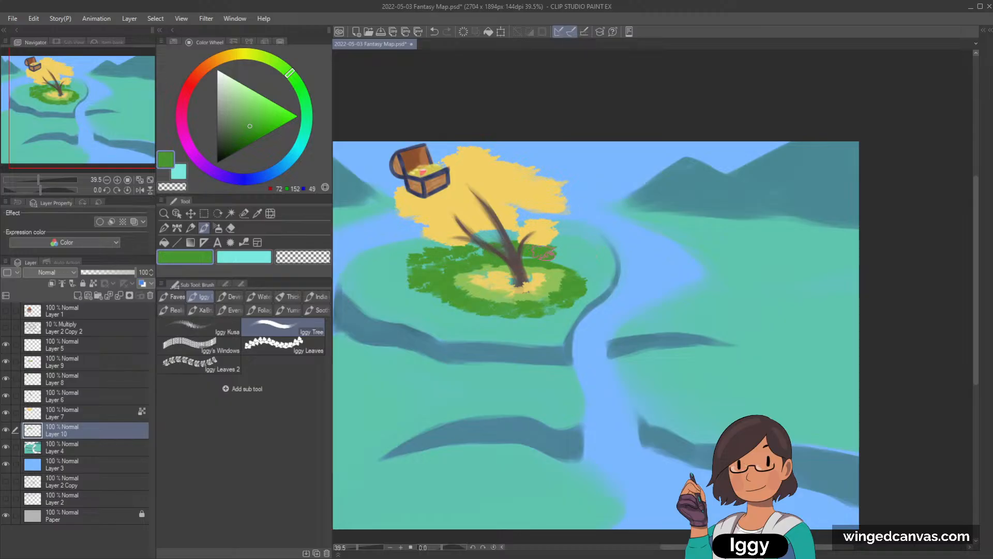
{"action": "mouse_move", "coordinate": [587, 266]}
{"action": "left_mouse_down"}
{"action": "mouse_move", "coordinate": [575, 273]}
{"action": "mouse_move", "coordinate": [596, 277]}
{"action": "mouse_move", "coordinate": [586, 287]}
{"action": "left_mouse_up"}
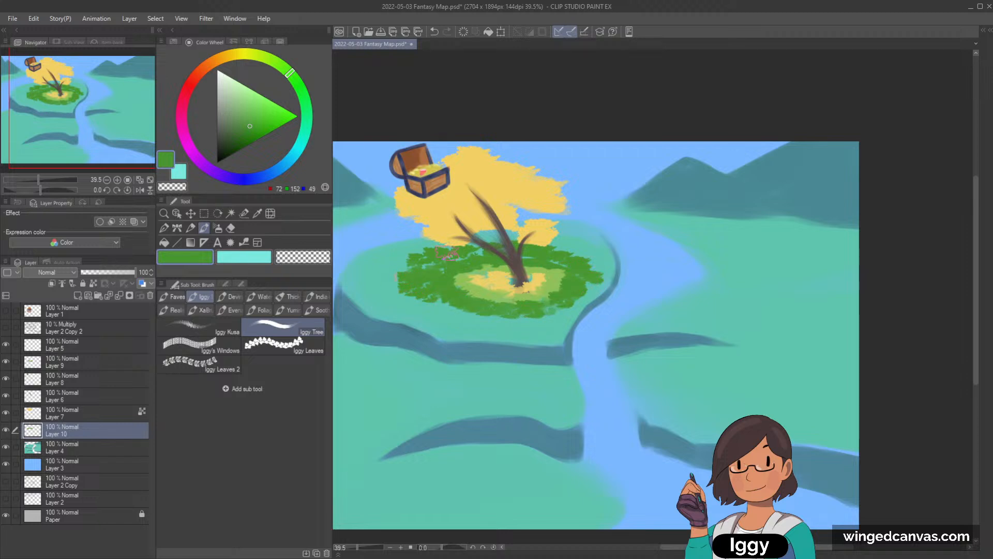
{"action": "mouse_move", "coordinate": [391, 266]}
{"action": "left_mouse_down"}
{"action": "mouse_move", "coordinate": [388, 282]}
{"action": "mouse_move", "coordinate": [407, 290]}
{"action": "left_mouse_up"}
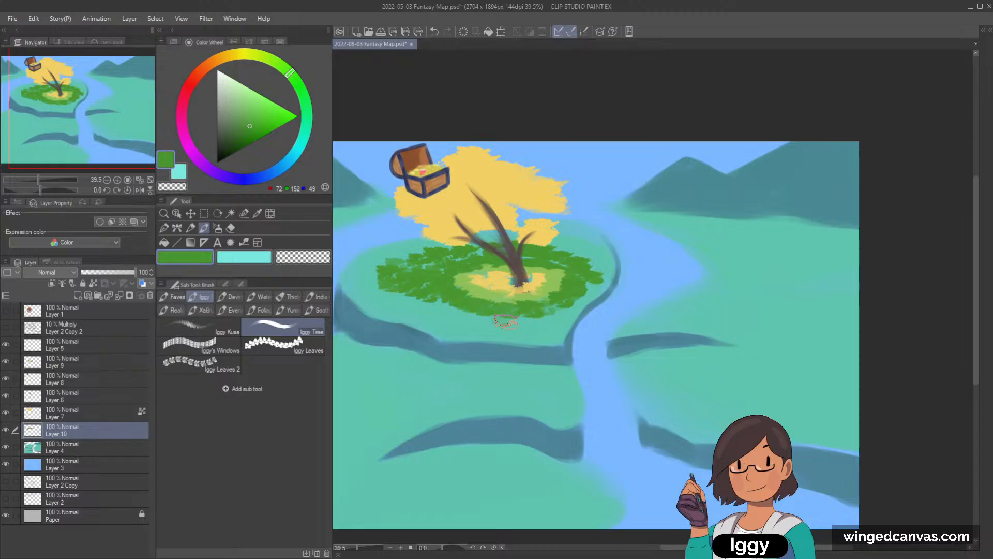
{"action": "left_click_drag", "start_coordinate": [506, 321], "coordinate": [519, 321]}
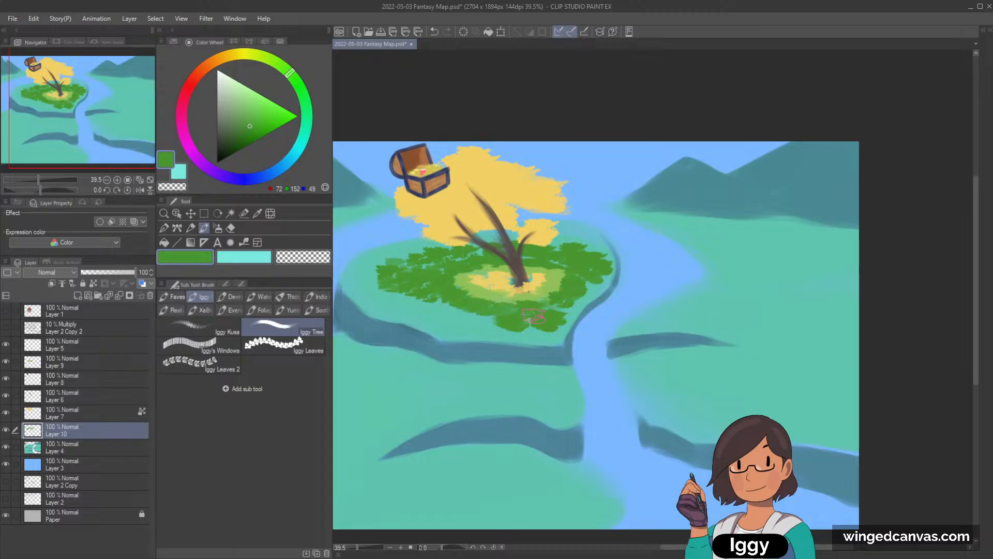
- On Layer 9, extend the light green ring and yellow patch to the left of the trunk with colors sampled from the artwork
{"action": "left_click", "coordinate": [98, 363]}
{"action": "left_click", "coordinate": [475, 286], "text": "alt"}
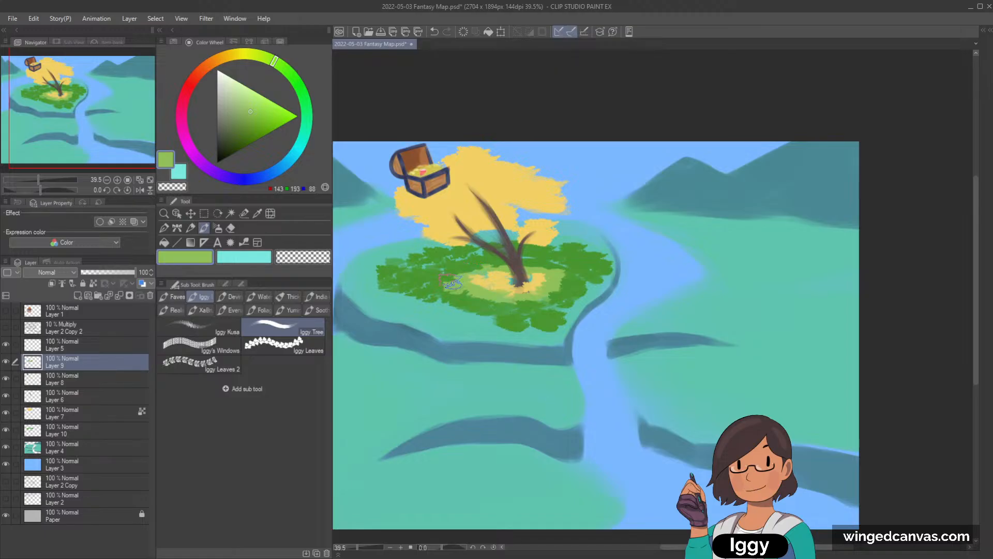
{"action": "left_click", "coordinate": [454, 282], "text": "alt"}
{"action": "left_click", "coordinate": [468, 269], "text": "alt"}
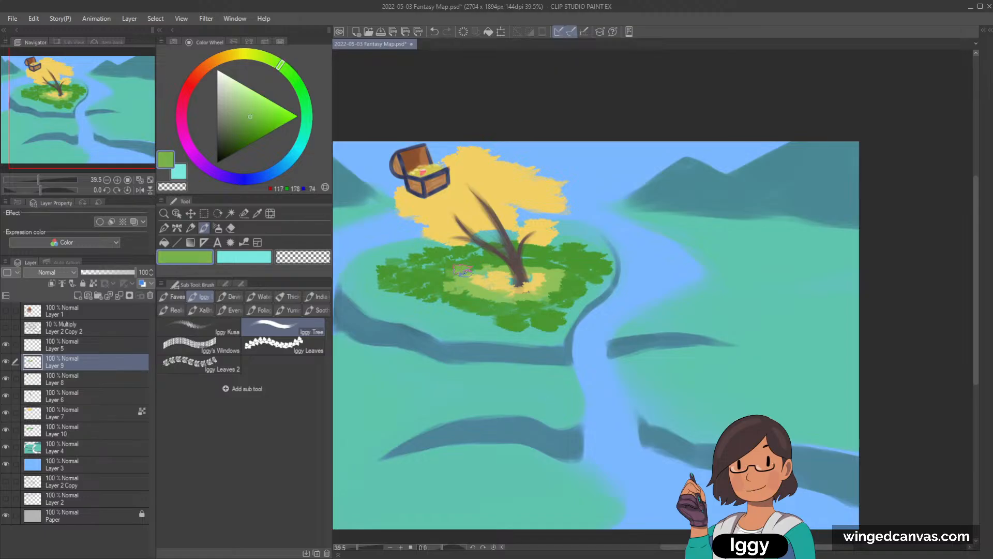
{"action": "left_click", "coordinate": [472, 279], "text": "alt"}
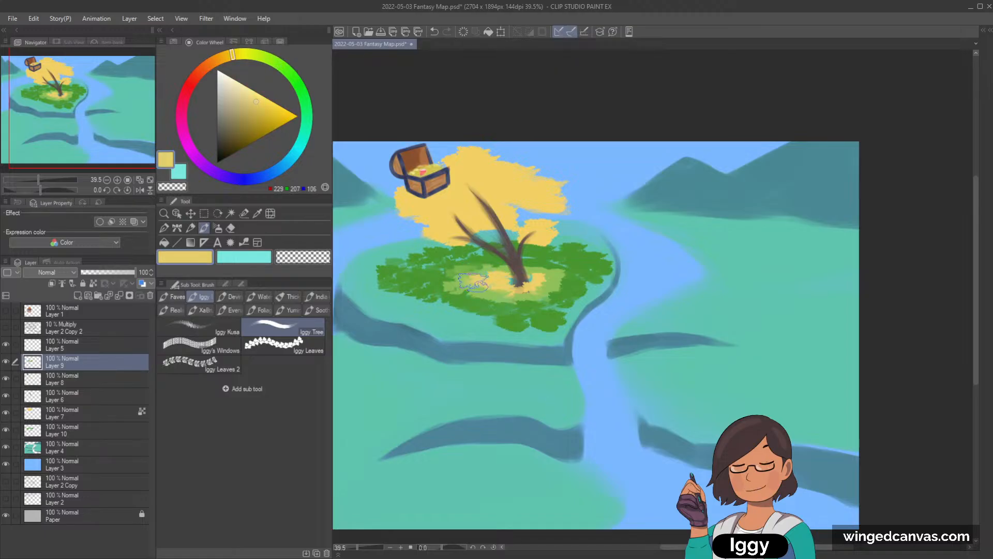
{"action": "left_click_drag", "start_coordinate": [469, 282], "coordinate": [483, 283]}
{"action": "left_click", "coordinate": [480, 284], "text": "alt"}
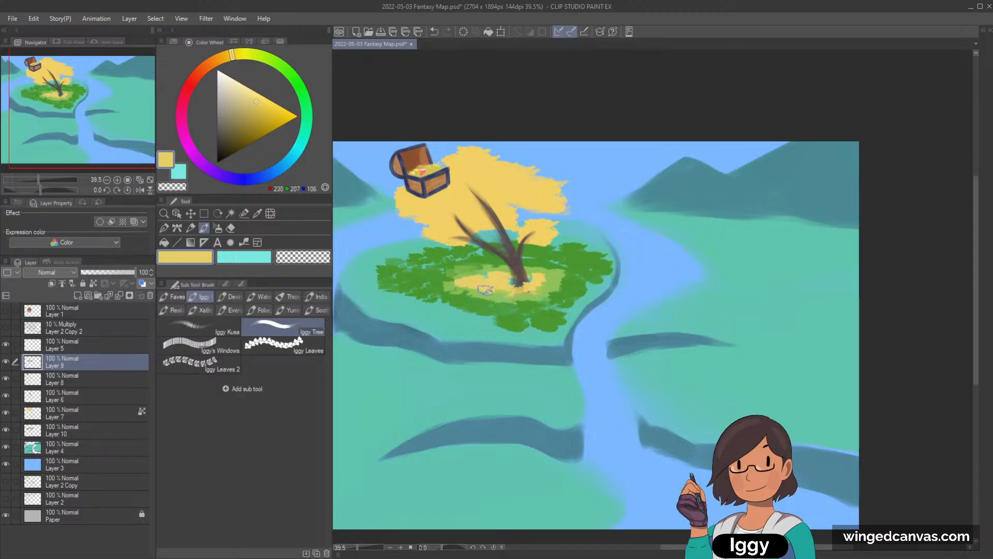
{"action": "left_click_drag", "start_coordinate": [485, 290], "coordinate": [497, 293]}
- Add light green clumps behind the trunk and extend the yellow patch to the right and front, sampling each color from the ground rings
{"action": "left_click", "coordinate": [485, 267], "text": "alt"}
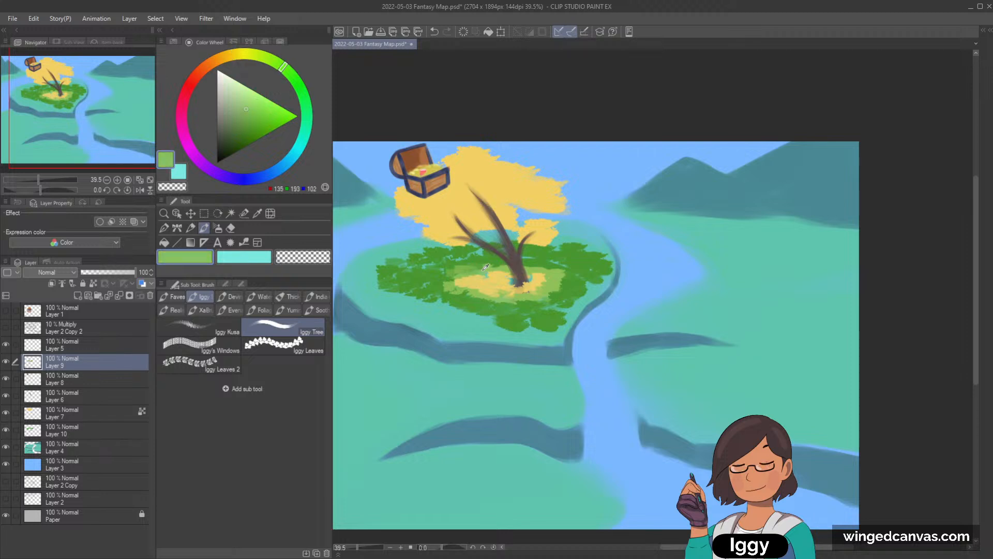
{"action": "left_click", "coordinate": [494, 265], "text": "alt"}
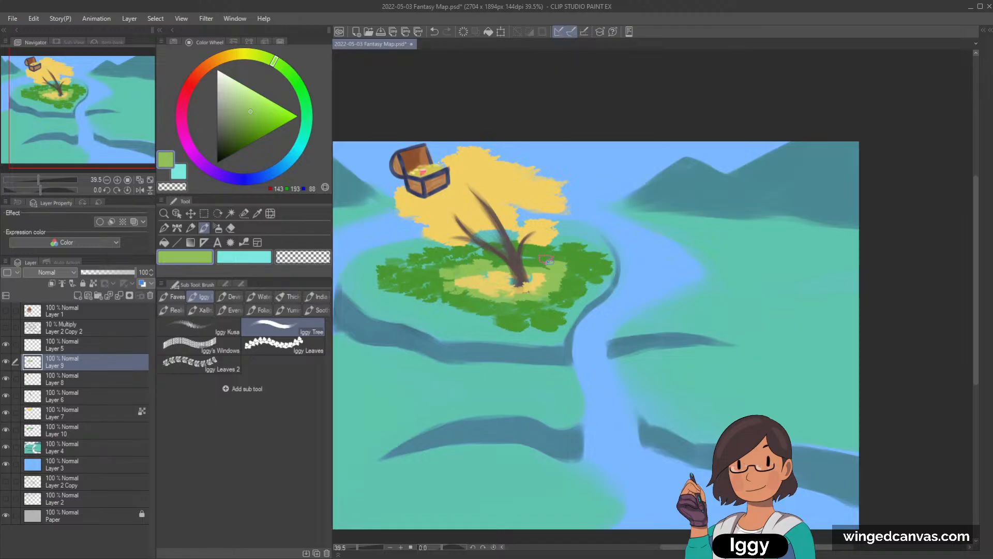
{"action": "left_click", "coordinate": [541, 282], "text": "alt"}
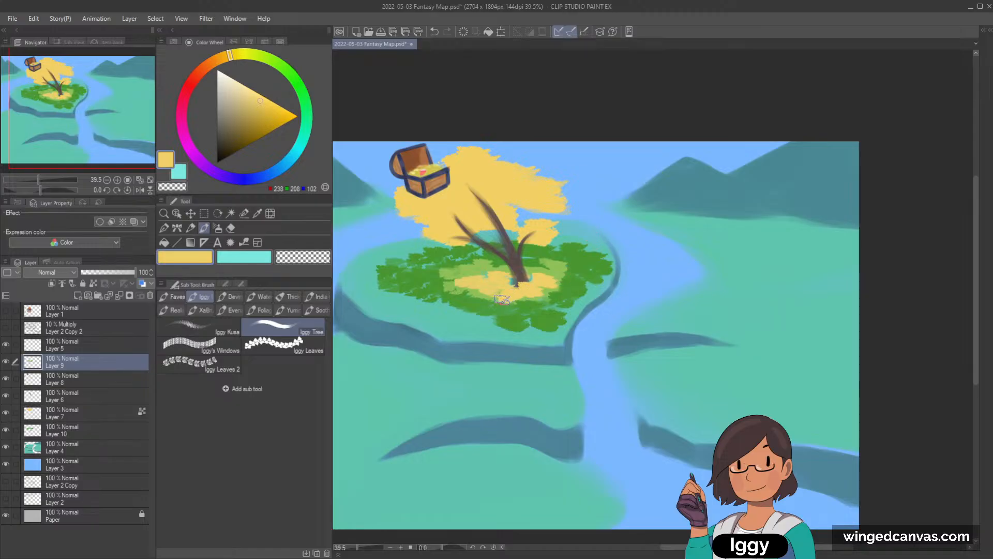
{"action": "left_click", "coordinate": [494, 304], "text": "alt"}
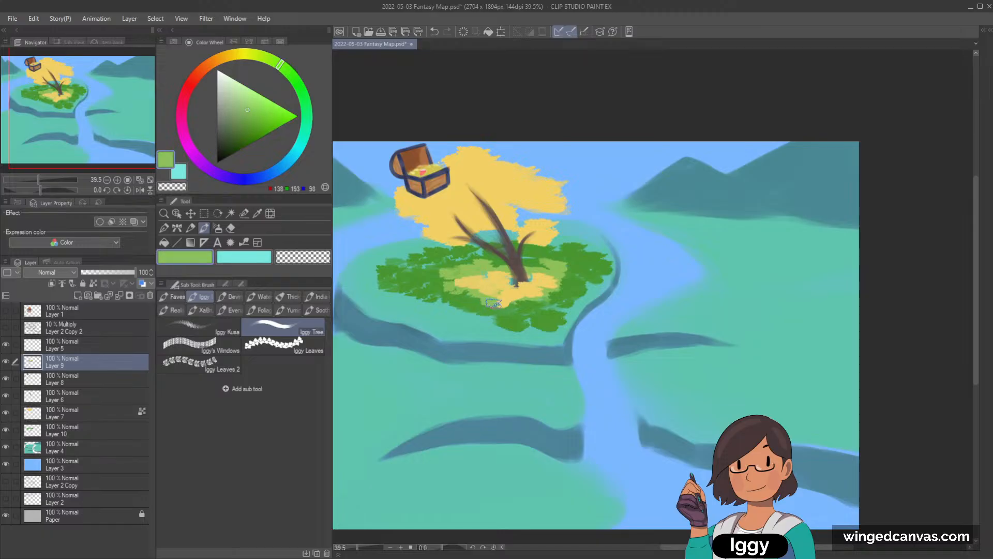
{"action": "left_click", "coordinate": [500, 299], "text": "alt"}
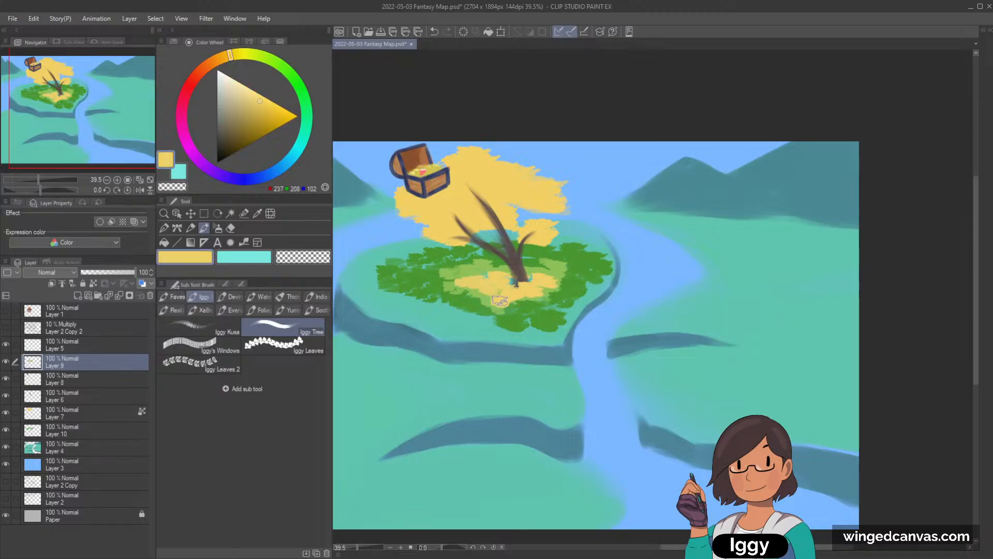
{"action": "left_click", "coordinate": [520, 306]}
- Mix a deeper green (RGB 35, 123, 42) from the sampled ring color and paint a shaded rim along the foliage's left and lower front edge
{"action": "left_click", "coordinate": [397, 262], "text": "alt"}
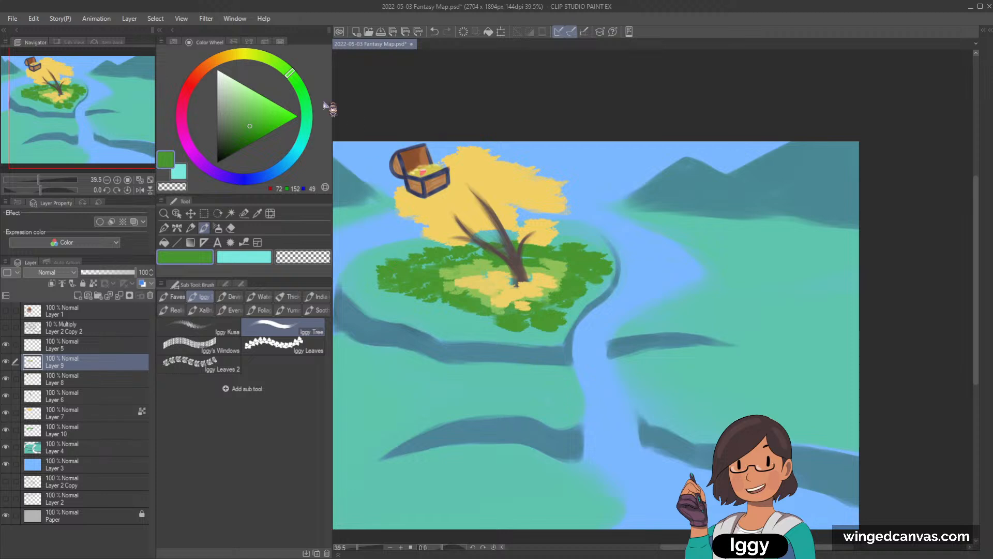
{"action": "left_click", "coordinate": [295, 79]}
{"action": "left_click_drag", "start_coordinate": [252, 123], "coordinate": [245, 134]}
{"action": "left_click", "coordinate": [302, 94]}
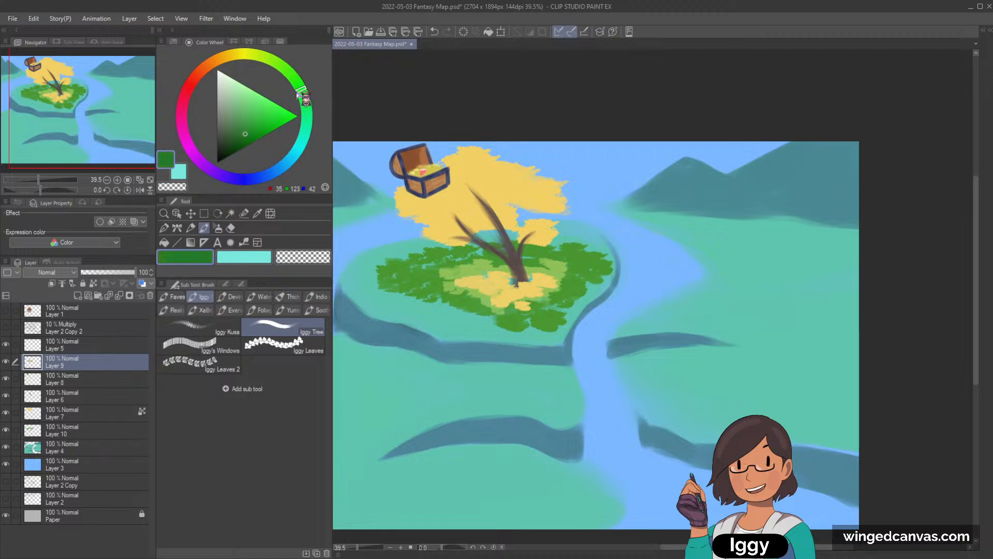
{"action": "left_click_drag", "start_coordinate": [378, 273], "coordinate": [381, 281]}
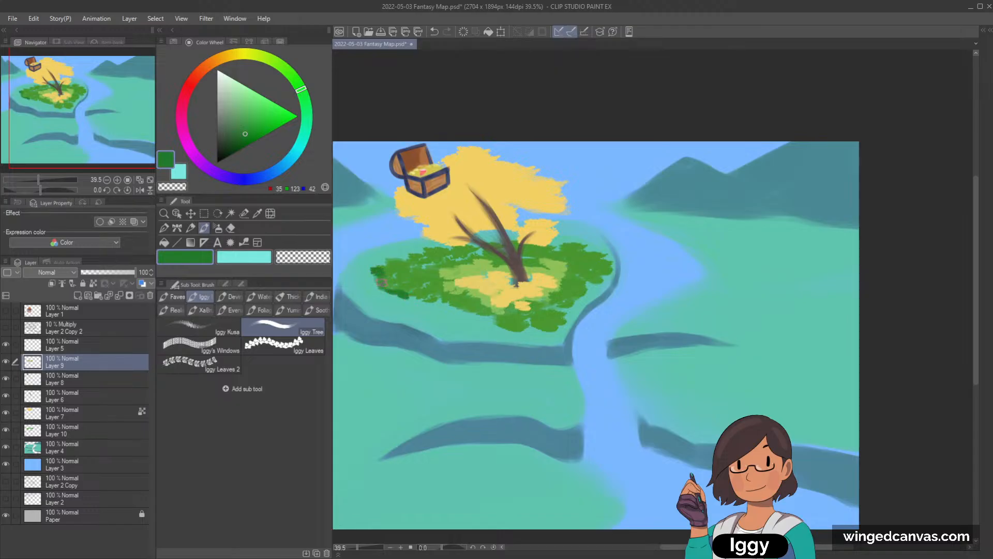
{"action": "left_click_drag", "start_coordinate": [381, 282], "coordinate": [383, 280]}
{"action": "key", "text": "c"}
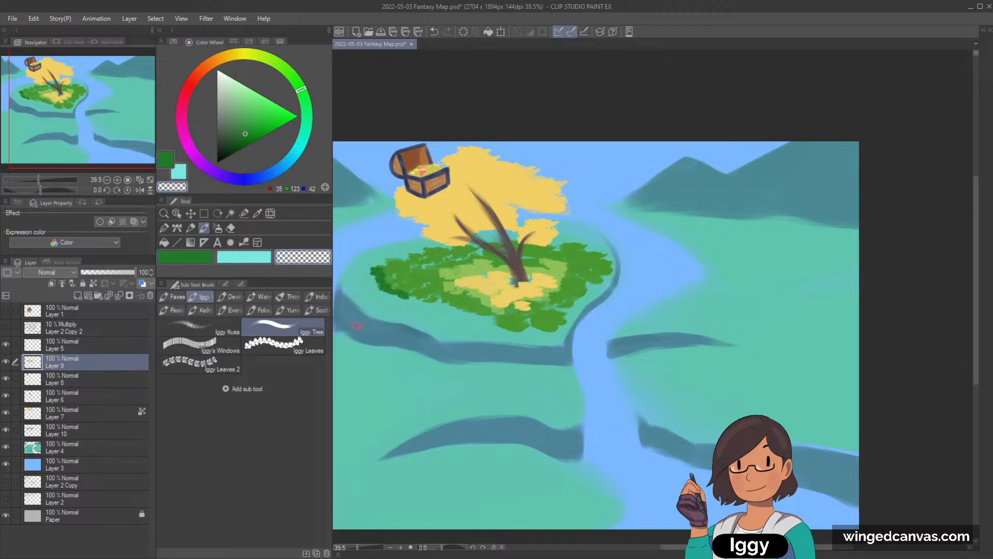
{"action": "key", "text": "c"}
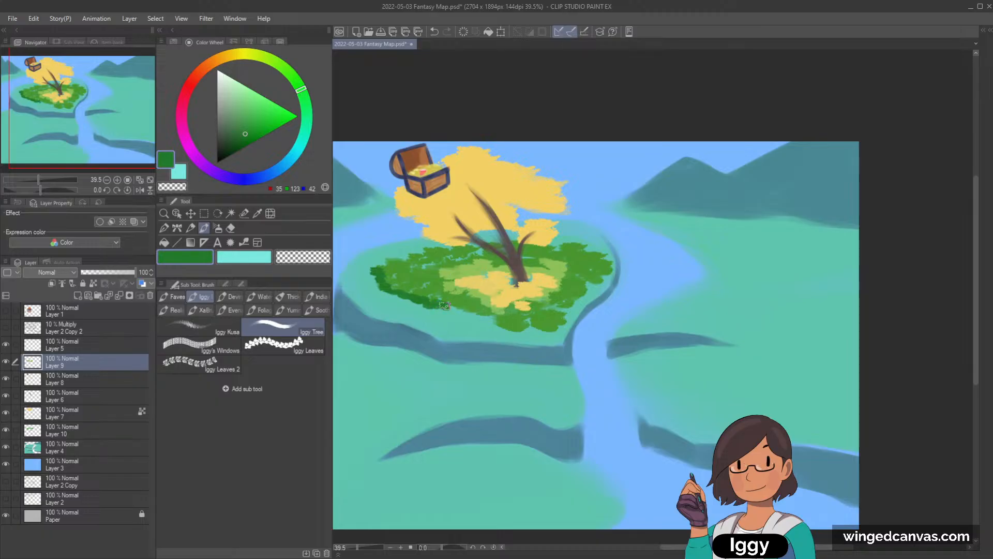
{"action": "left_click_drag", "start_coordinate": [456, 311], "coordinate": [461, 313]}
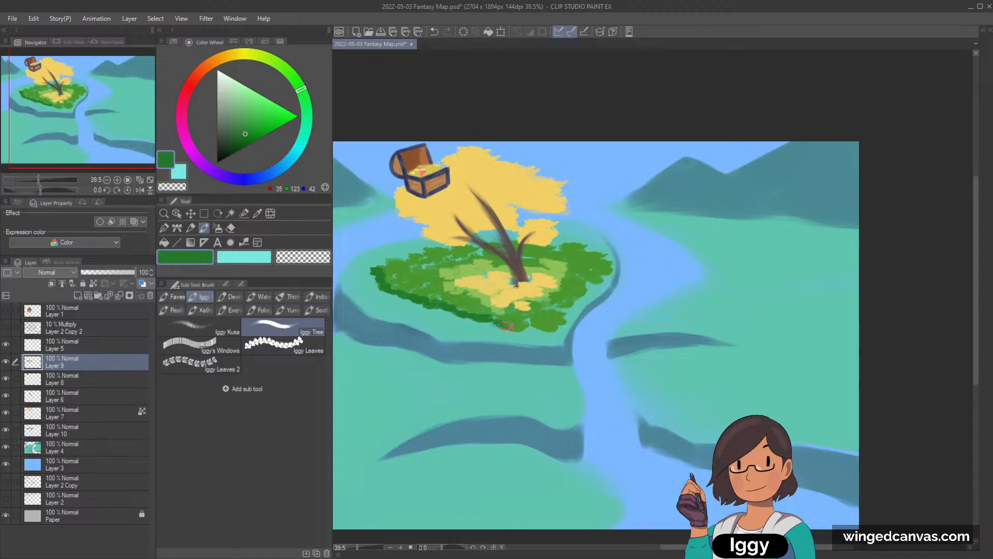
{"action": "left_click_drag", "start_coordinate": [506, 327], "coordinate": [527, 324]}
- Break up the left side of the green foliage with alternating dabs of the sampled mid green and deeper green
{"action": "left_click", "coordinate": [405, 286], "text": "alt"}
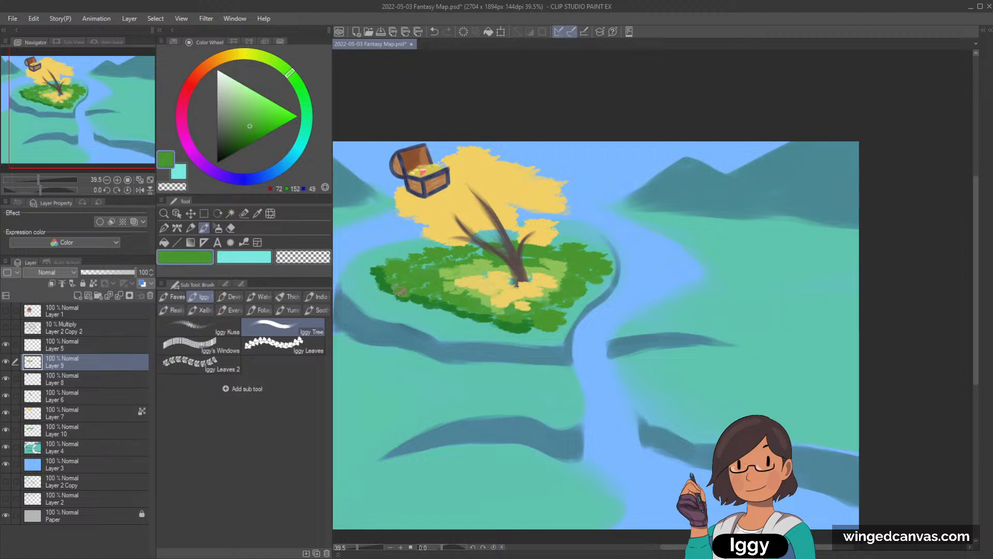
{"action": "left_click", "coordinate": [416, 300], "text": "alt"}
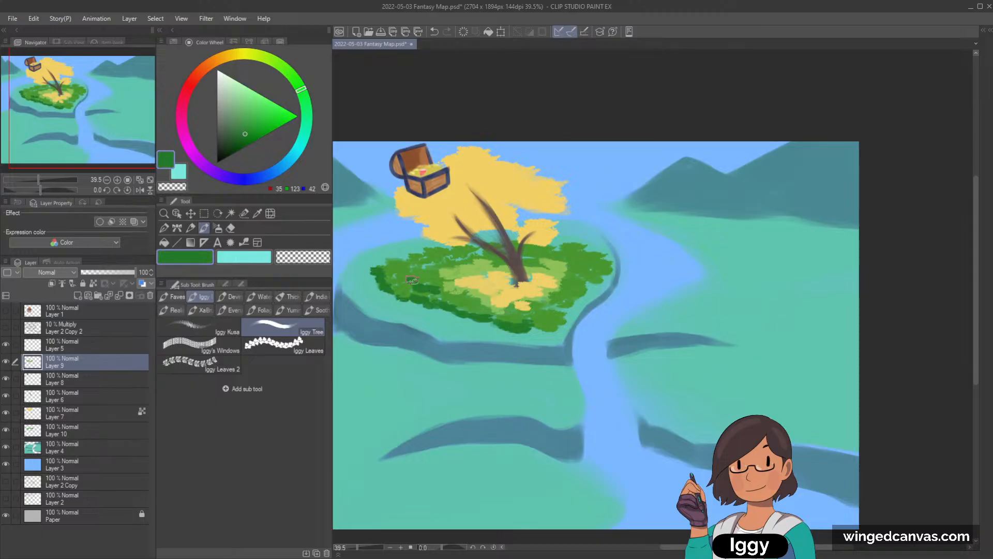
{"action": "left_click", "coordinate": [398, 280], "text": "alt"}
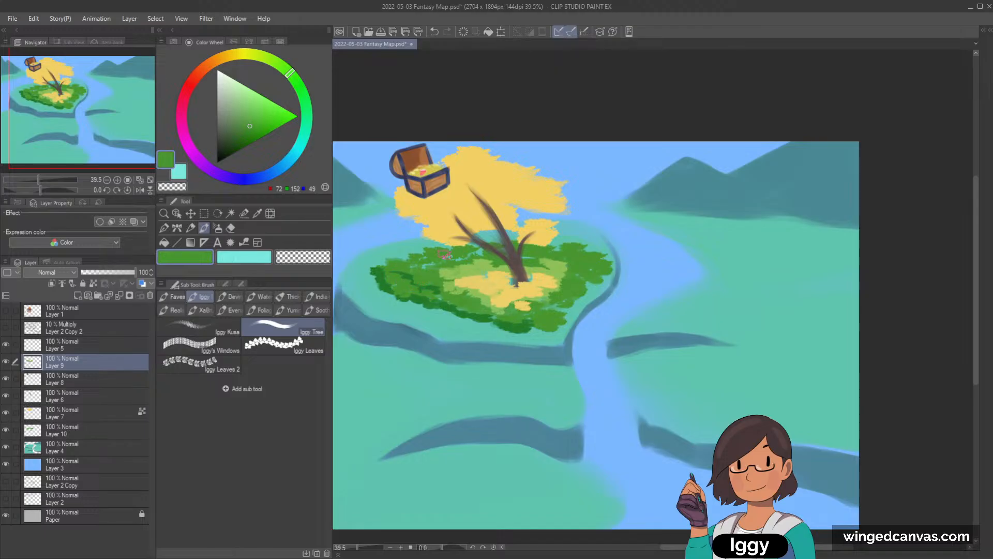
{"action": "left_click", "coordinate": [442, 292], "text": "alt"}
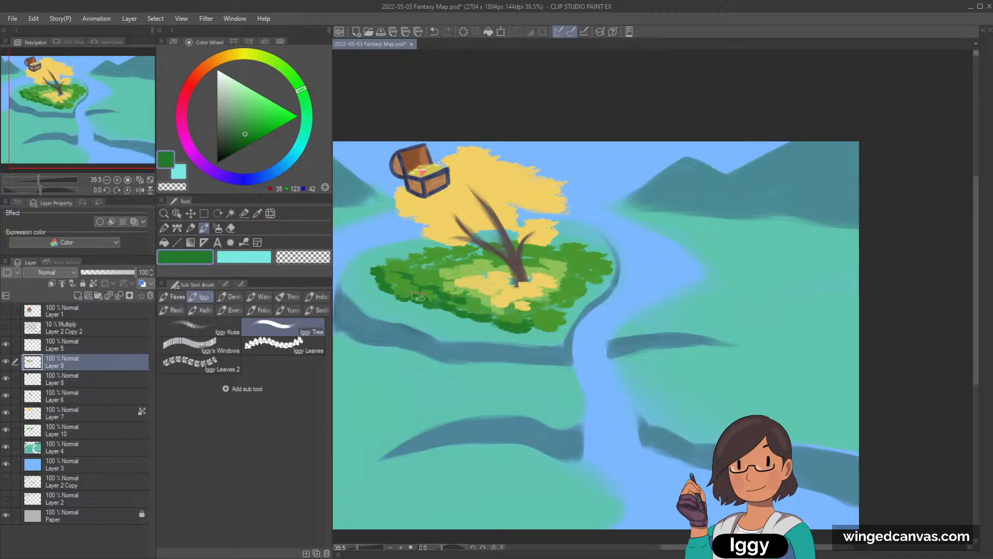
{"action": "left_click", "coordinate": [418, 296], "text": "alt"}
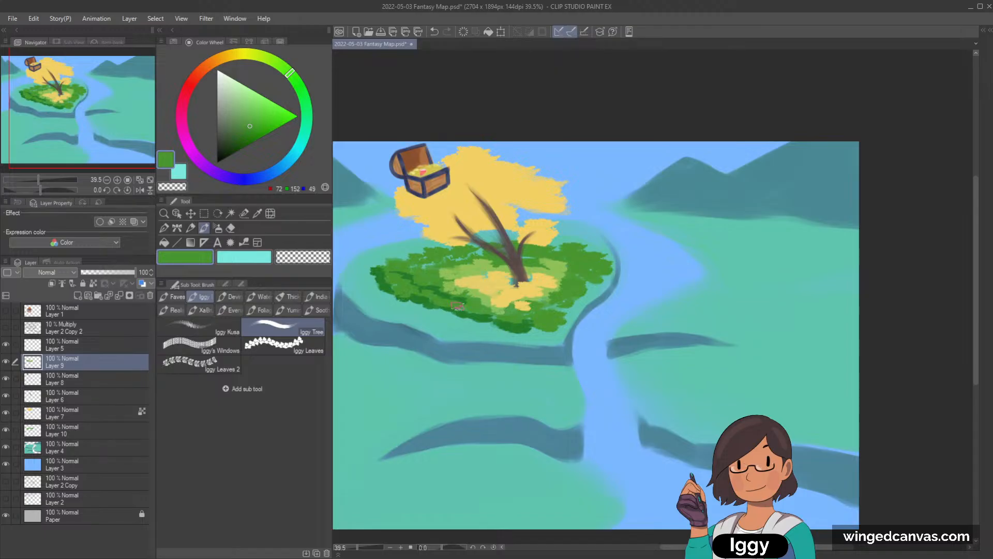
{"action": "left_click", "coordinate": [467, 311], "text": "alt"}
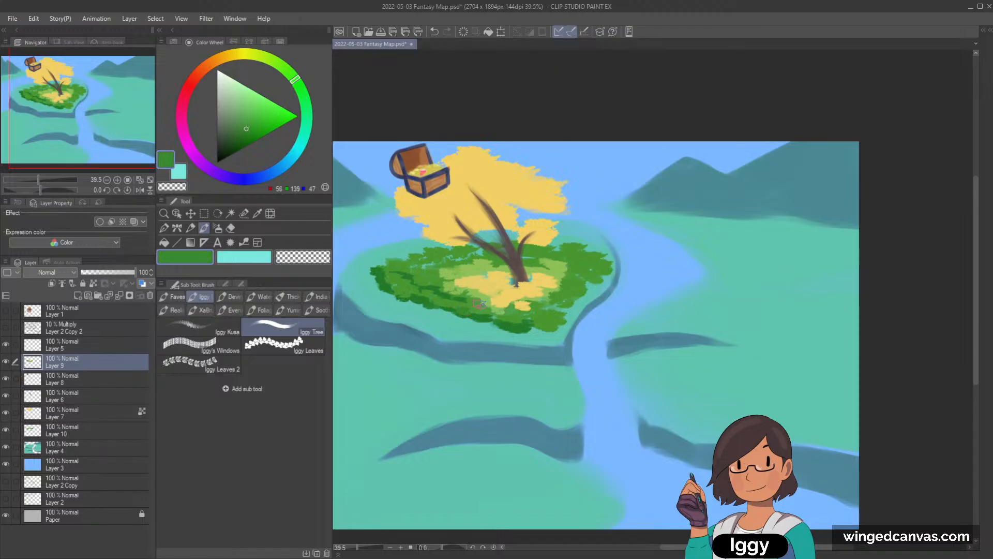
- Break up the back right of the green foliage with dabs of sampled mid green and deeper green, and save the file
{"action": "left_click", "coordinate": [467, 313], "text": "alt"}
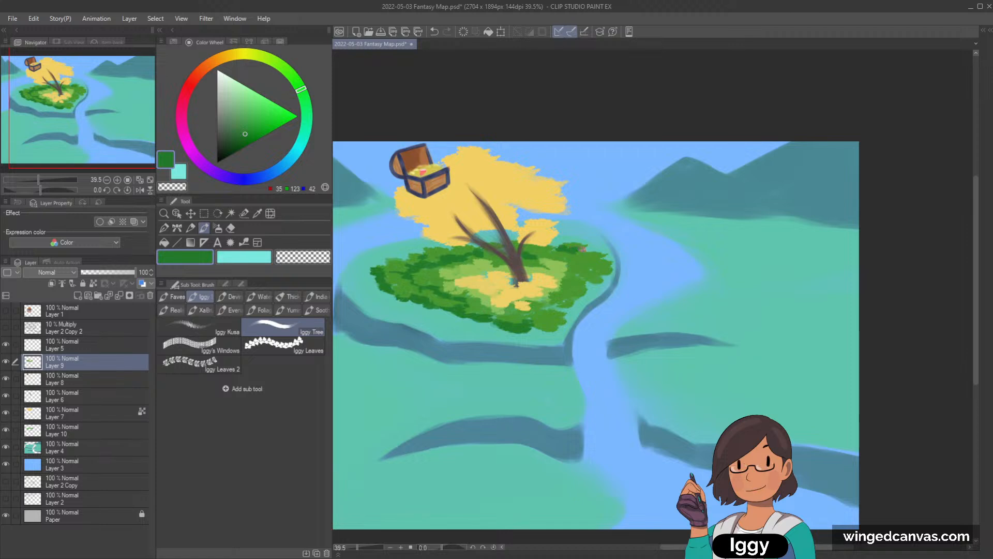
{"action": "left_click", "coordinate": [572, 253], "text": "alt"}
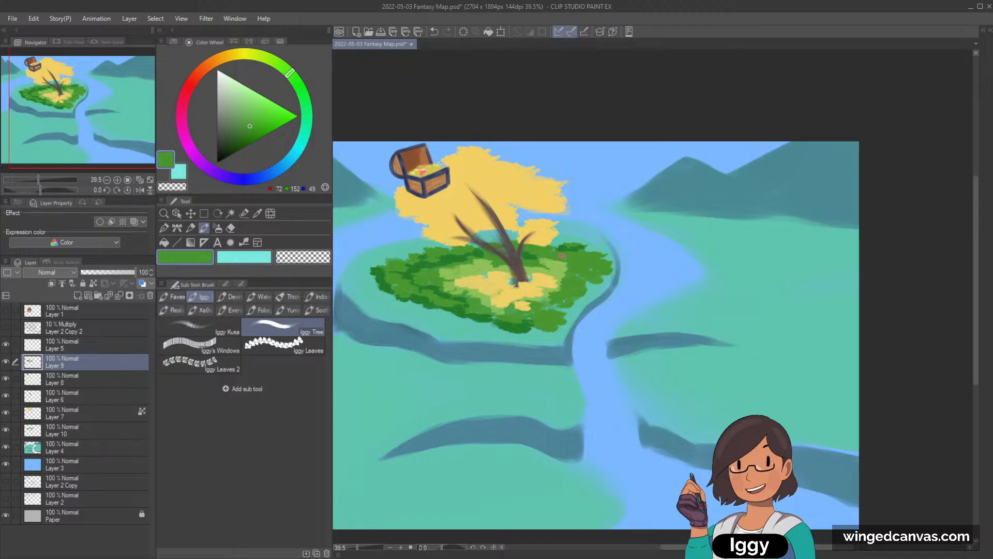
{"action": "left_click", "coordinate": [562, 254], "text": "alt"}
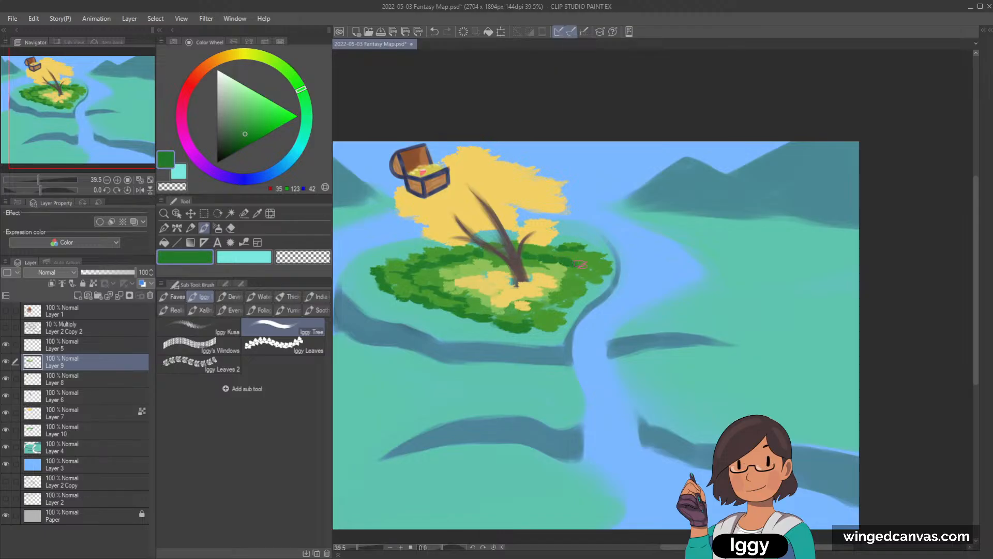
{"action": "left_click", "coordinate": [556, 263], "text": "alt"}
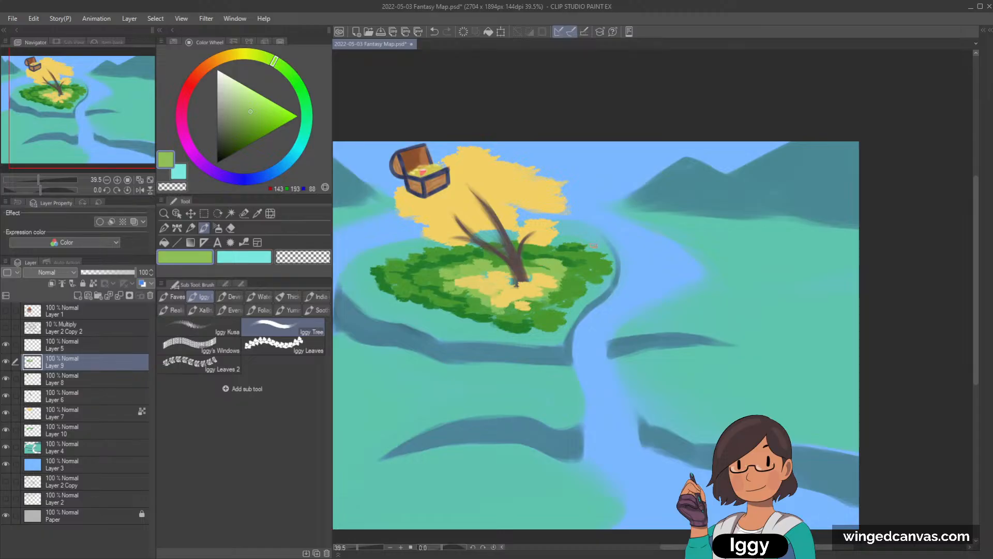
{"action": "left_click", "coordinate": [594, 245], "text": "alt"}
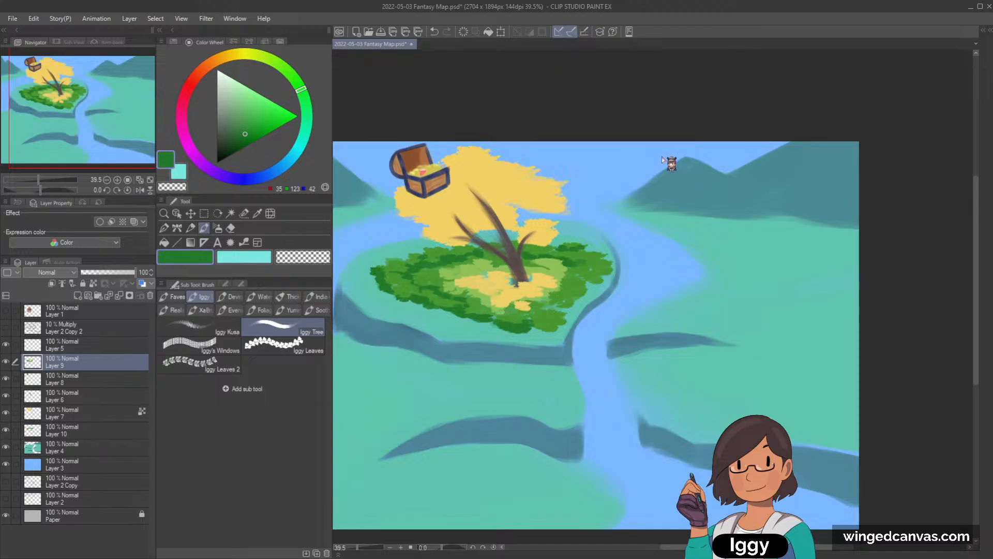
{"action": "key", "text": "ctrl+s"}
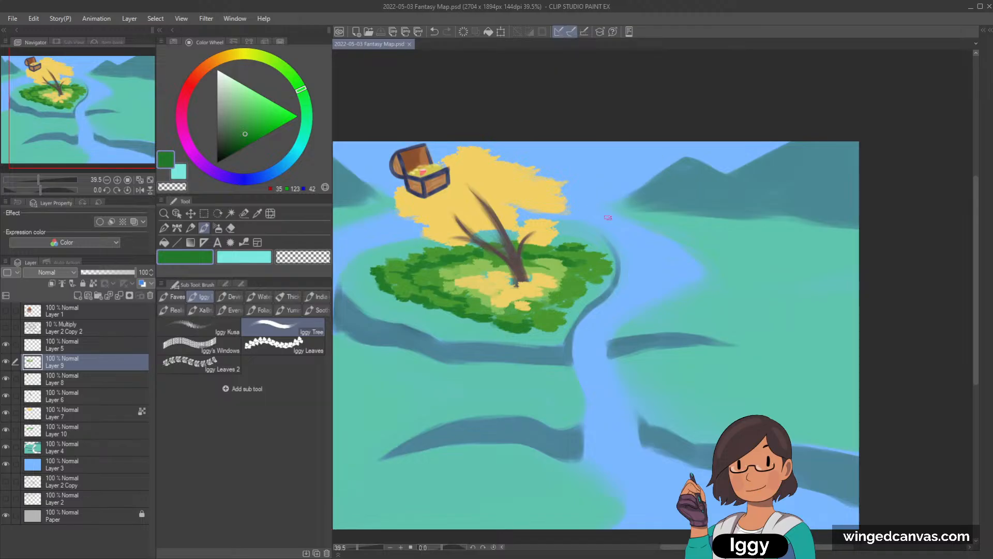
- Add light green dabs around the trunk and deeper green behind it, sampling each color from the foliage
{"action": "left_click", "coordinate": [498, 282], "text": "alt"}
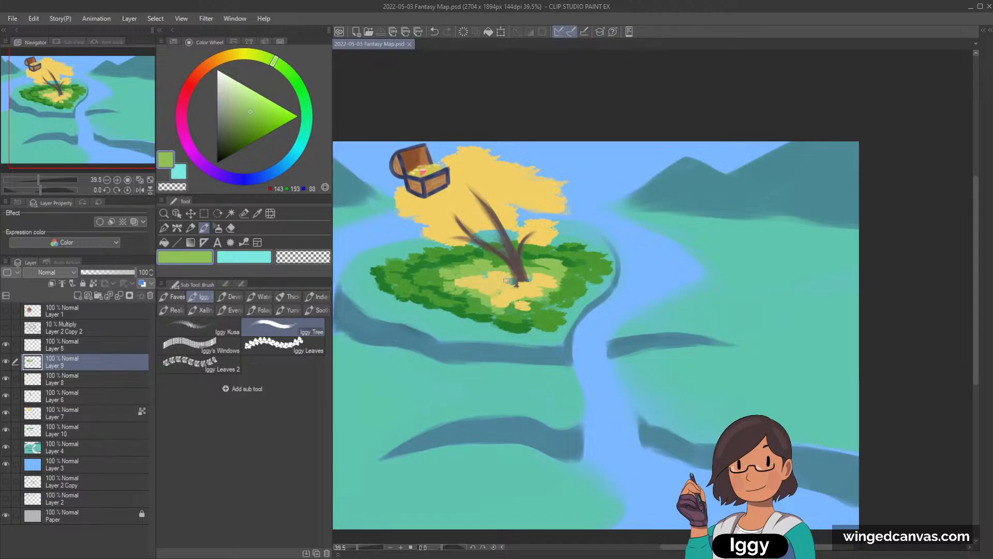
{"action": "left_click_drag", "start_coordinate": [545, 262], "coordinate": [547, 260]}
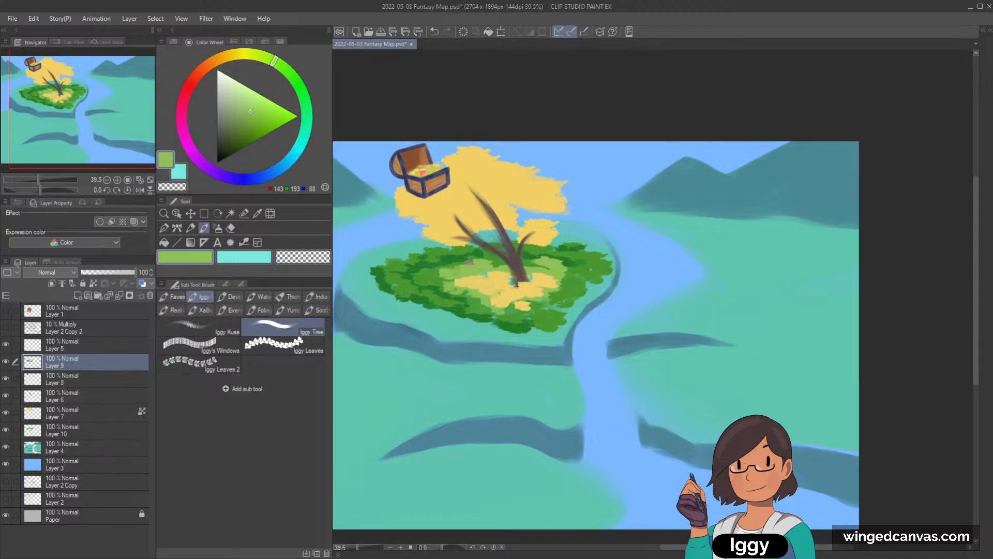
{"action": "left_click", "coordinate": [467, 255], "text": "alt"}
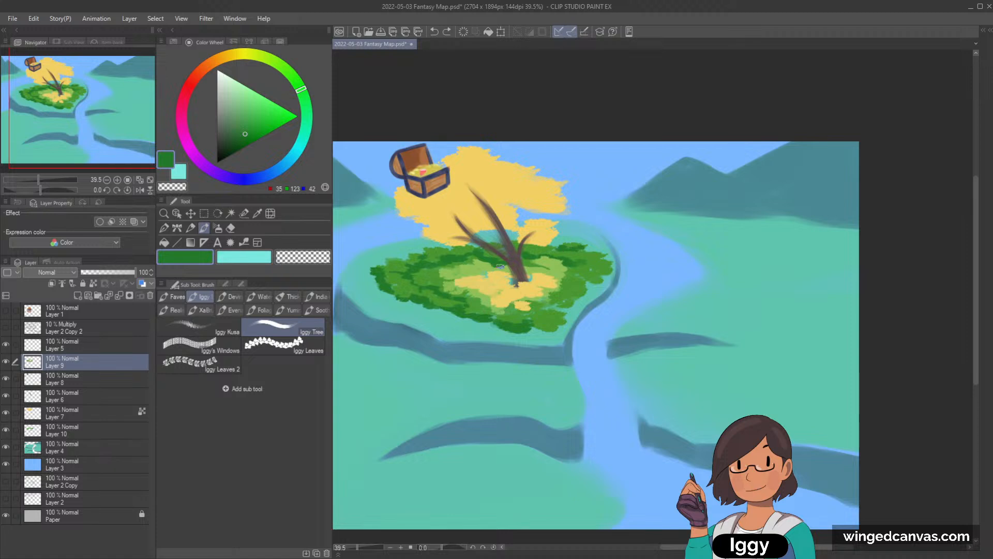
{"action": "left_click", "coordinate": [509, 264], "text": "alt"}
{"action": "left_click_drag", "start_coordinate": [498, 267], "coordinate": [500, 267]}
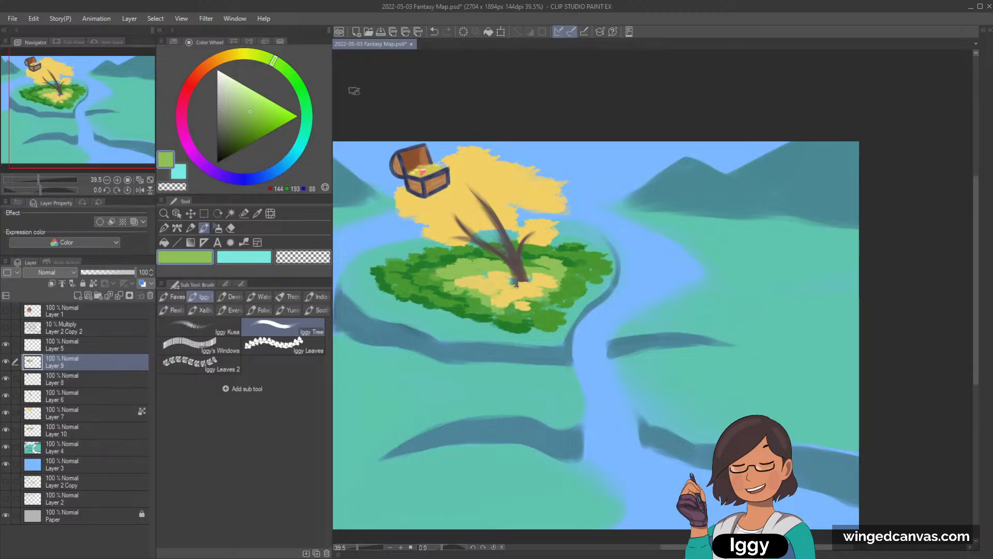
{"action": "left_click", "coordinate": [250, 119]}
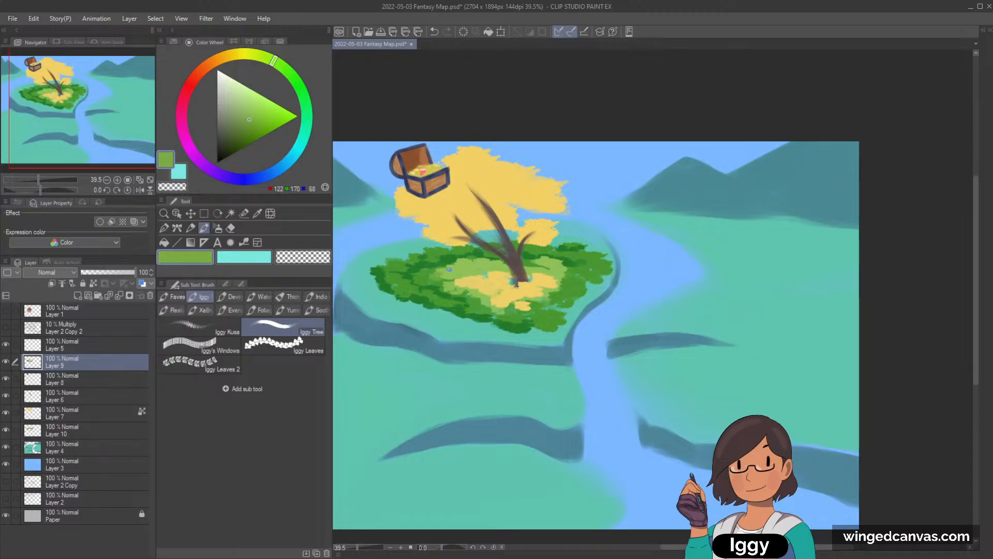
{"action": "key", "text": "ctrl+z"}
{"action": "left_click", "coordinate": [460, 260], "text": "alt"}
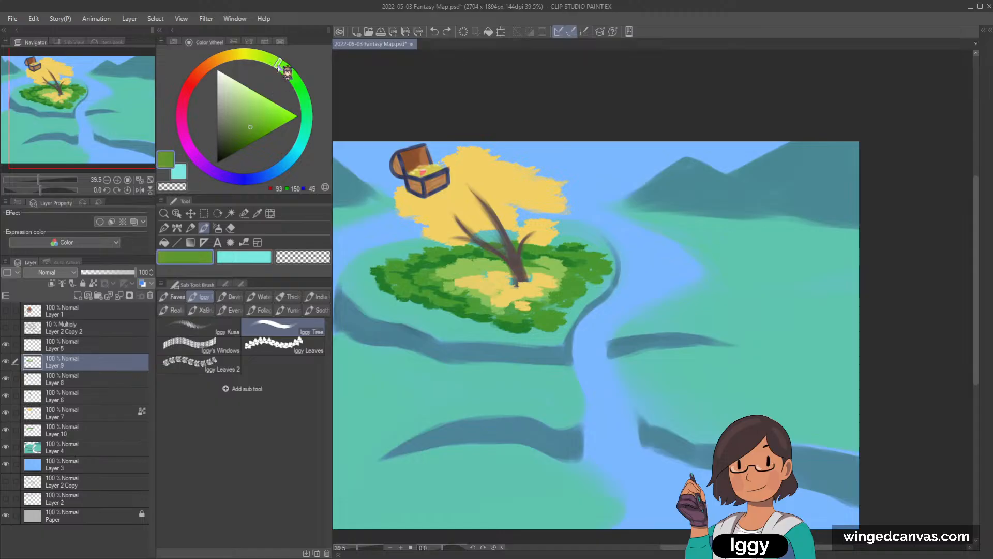
{"action": "key", "text": "ctrl+z"}
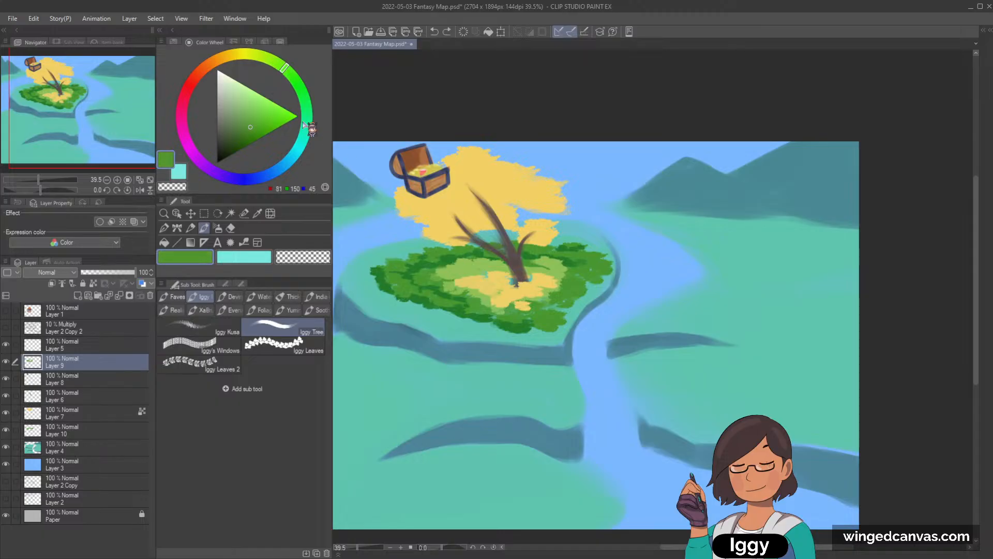
- Mix a cool green (RGB 35, 138, 53) and shade the light green ring left of the trunk, blending with sampled light and mid greens
{"action": "left_click", "coordinate": [250, 131]}
{"action": "left_click_drag", "start_coordinate": [295, 79], "coordinate": [298, 97]}
{"action": "left_click_drag", "start_coordinate": [435, 277], "coordinate": [480, 271]}
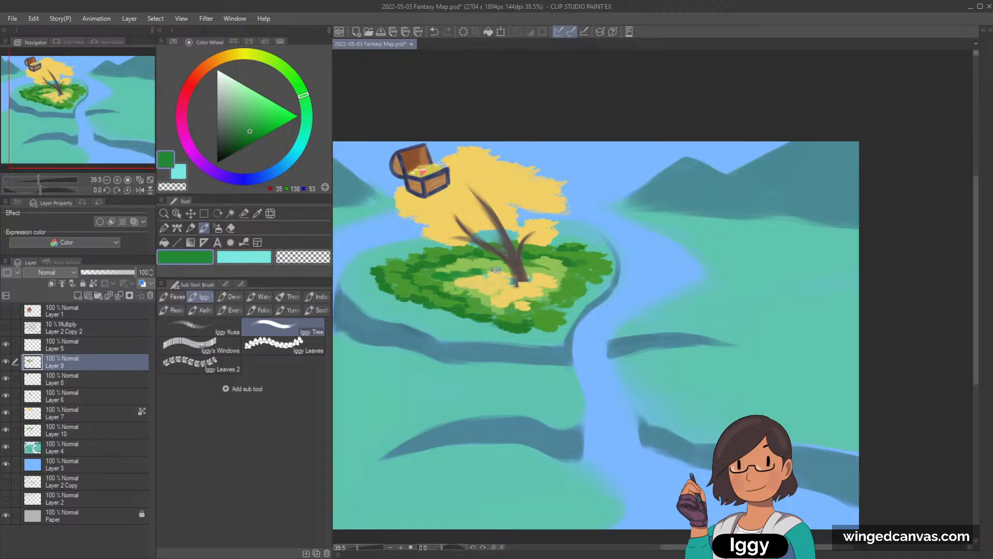
{"action": "left_click", "coordinate": [440, 272], "text": "alt"}
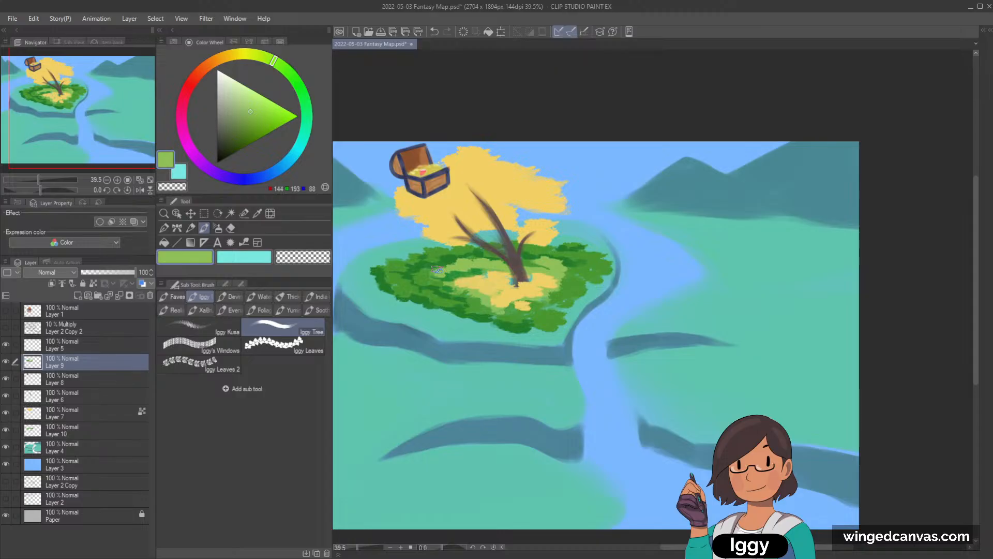
{"action": "left_click", "coordinate": [428, 278], "text": "alt"}
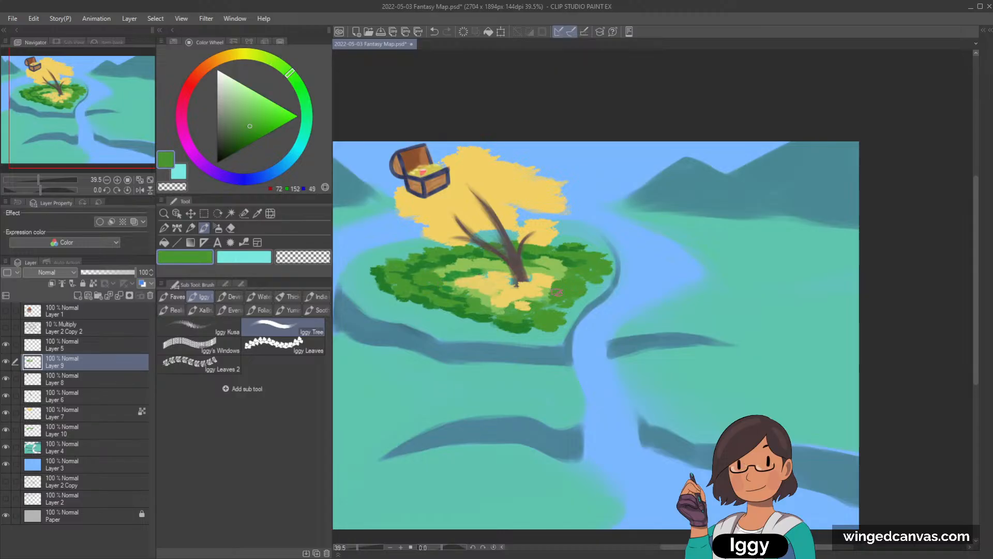
- Dab alternating sampled mid and deeper greens over the foliage right of the yellow patch, touching up the green at the back left
{"action": "left_click", "coordinate": [558, 300], "text": "alt"}
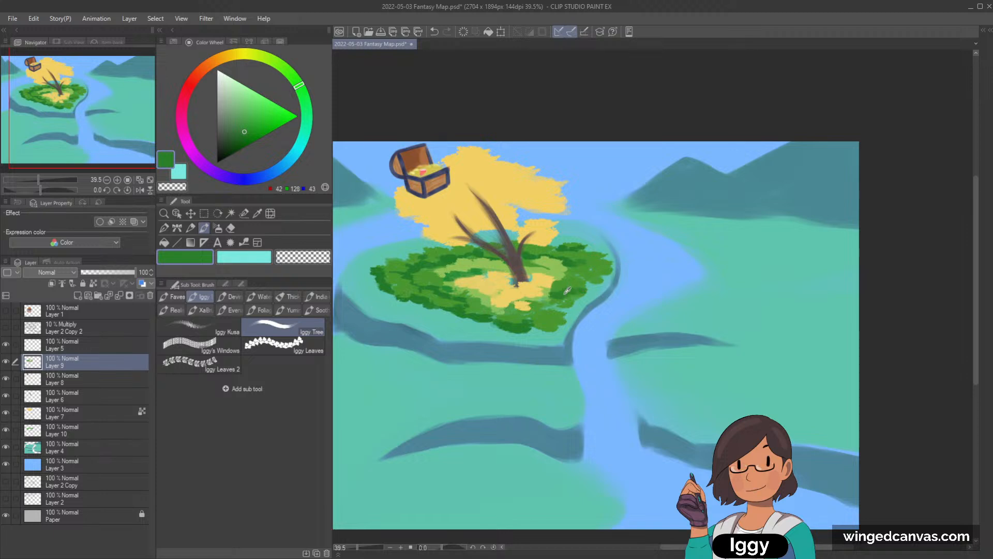
{"action": "left_click", "coordinate": [568, 290], "text": "alt"}
{"action": "left_click", "coordinate": [571, 269], "text": "alt"}
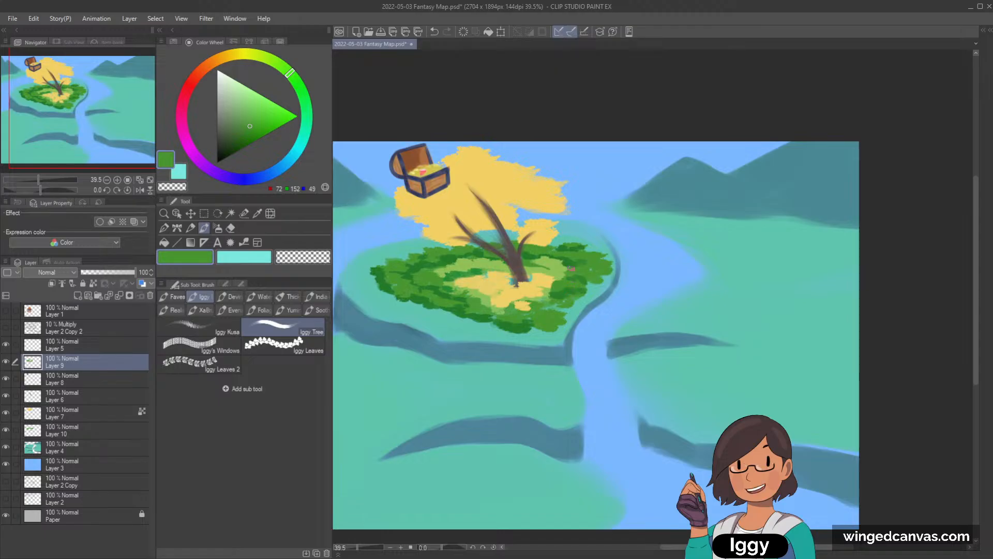
{"action": "left_click", "coordinate": [572, 269], "text": "alt"}
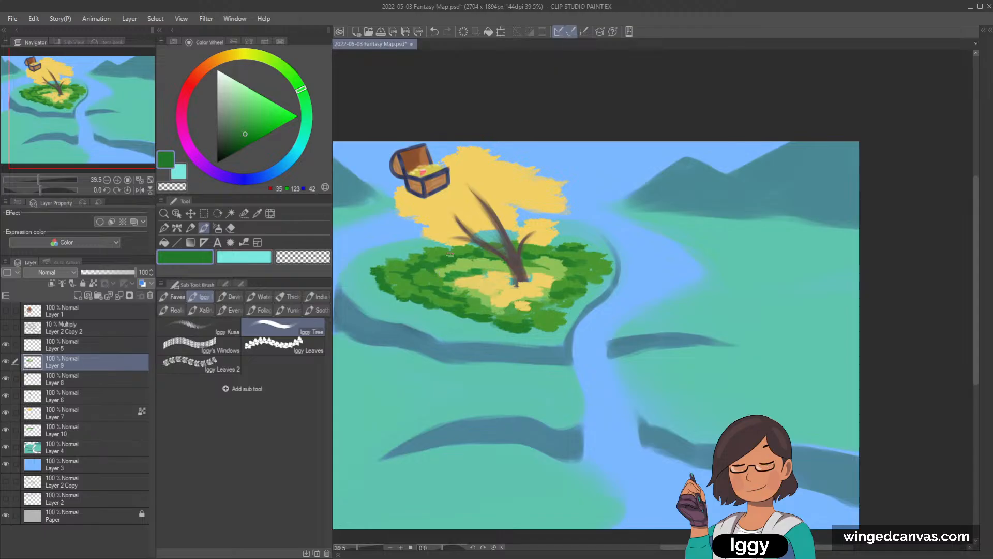
{"action": "left_click", "coordinate": [470, 275], "text": "alt"}
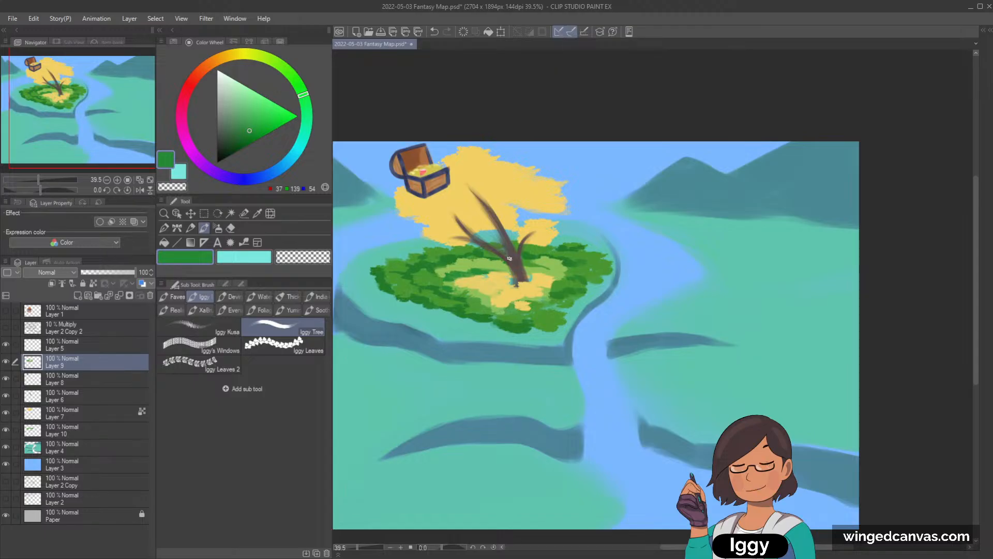
- Mix a darker ochre (RGB 201, 167, 91) from the sampled yellow and paint shadows on the patch left of the trunk
{"action": "left_click", "coordinate": [473, 281], "text": "alt"}
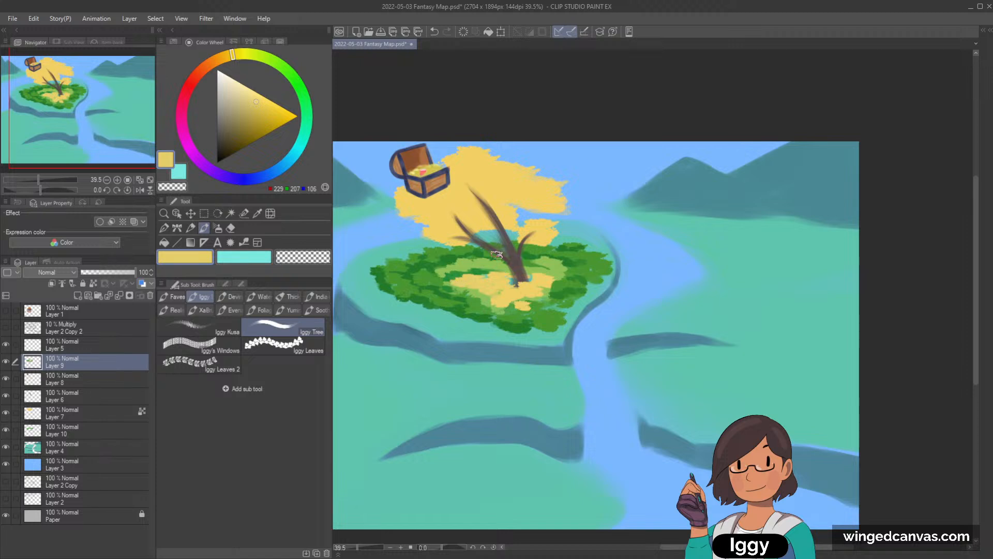
{"action": "left_click", "coordinate": [485, 282], "text": "alt"}
{"action": "left_click_drag", "start_coordinate": [231, 55], "coordinate": [225, 57]}
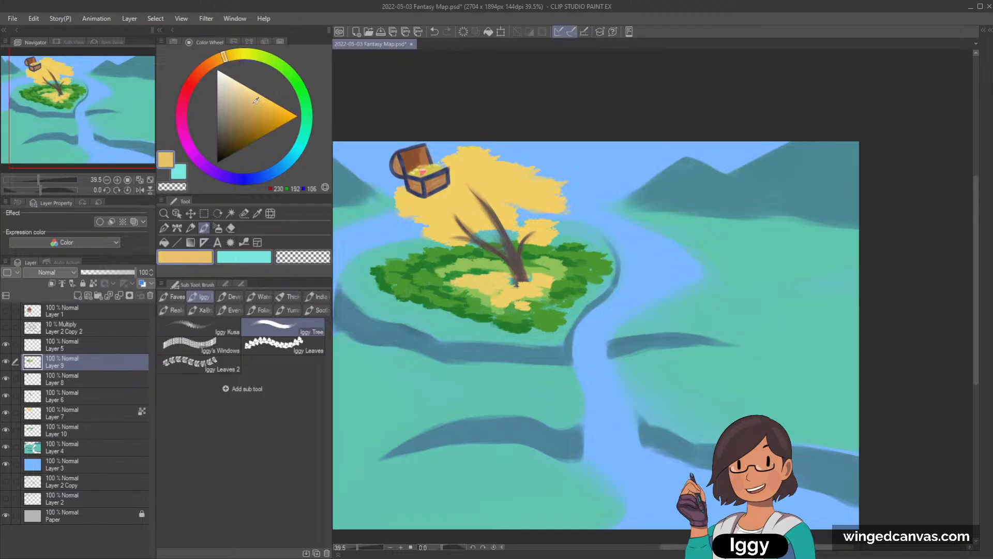
{"action": "left_click", "coordinate": [252, 109]}
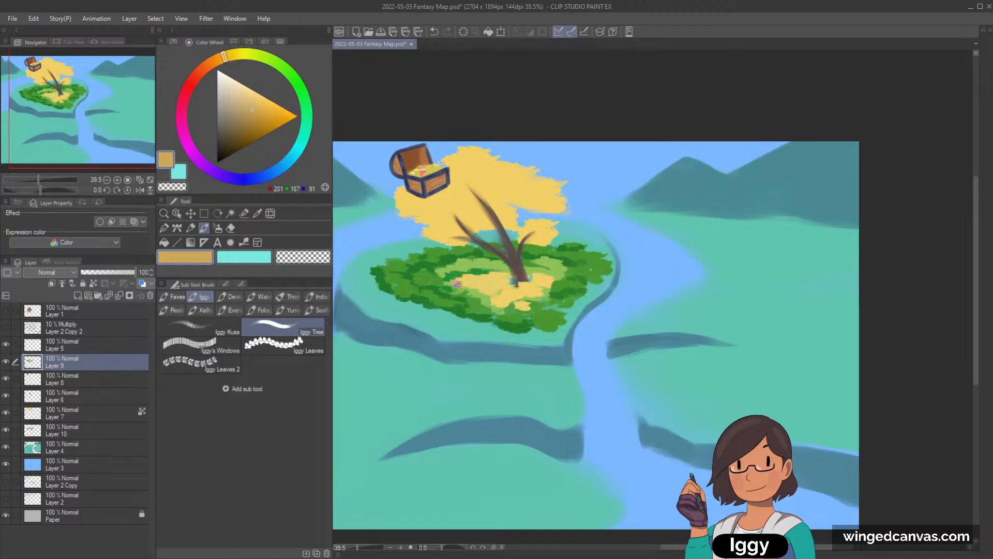
{"action": "mouse_move", "coordinate": [473, 288]}
{"action": "left_mouse_down"}
{"action": "mouse_move", "coordinate": [515, 267]}
{"action": "mouse_move", "coordinate": [475, 291]}
{"action": "mouse_move", "coordinate": [503, 286]}
{"action": "mouse_move", "coordinate": [484, 291]}
{"action": "mouse_move", "coordinate": [505, 272]}
{"action": "mouse_move", "coordinate": [489, 294]}
{"action": "left_mouse_up"}
- Refine the ochre shading in front of the trunk with sampled yellows and ochre, undoing unwanted strokes
{"action": "left_click", "coordinate": [503, 288], "text": "alt"}
{"action": "left_click", "coordinate": [495, 307], "text": "alt"}
{"action": "key", "text": "ctrl+z"}
{"action": "left_click", "coordinate": [492, 283], "text": "alt"}
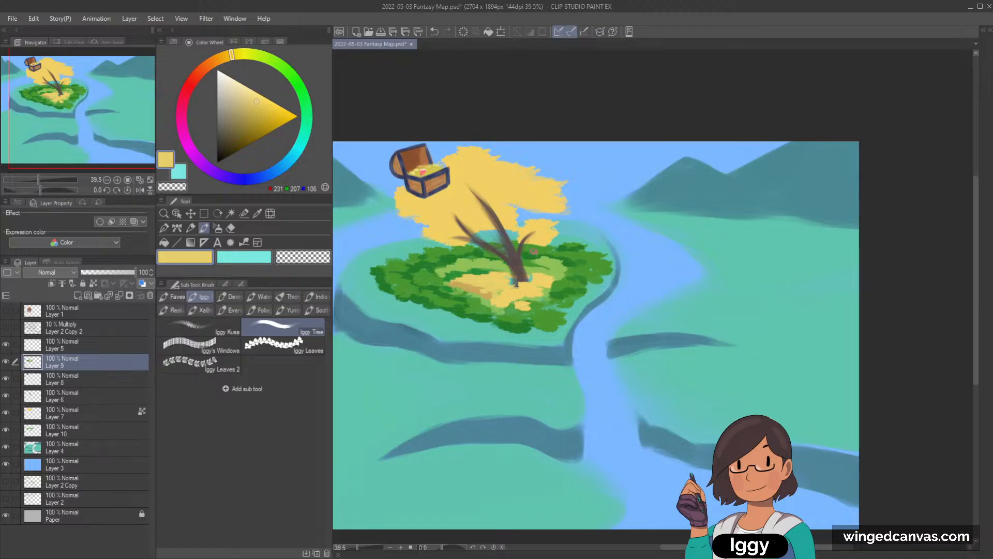
{"action": "key", "text": "ctrl+z"}
{"action": "left_click", "coordinate": [490, 299], "text": "alt"}
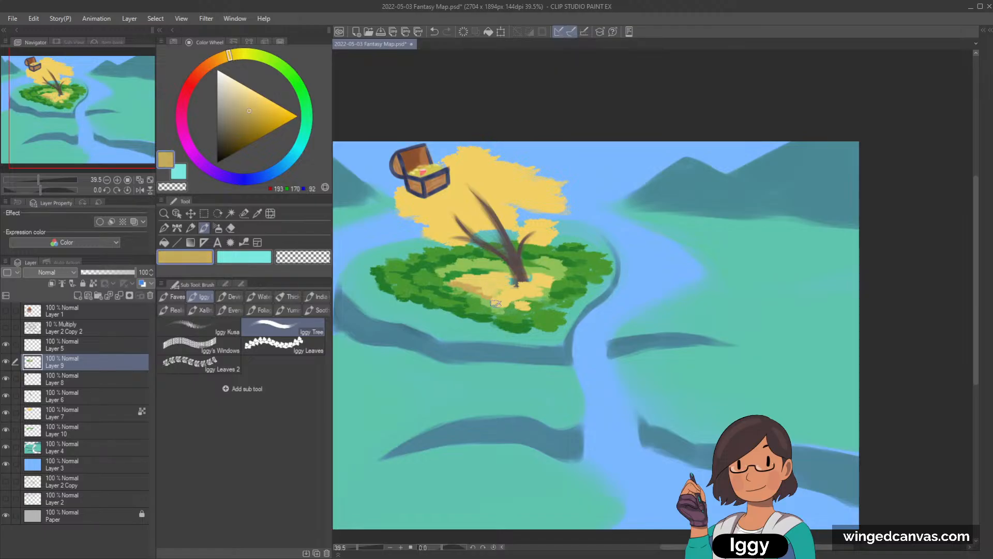
- Deepen the foliage's front right edge with sampled deep green (RGB 35, 123, 42) and mid green (RGB 72, 152, 49)
{"action": "scroll", "coordinate": [533, 279], "scroll_direction": "down", "scroll_amount": 2}
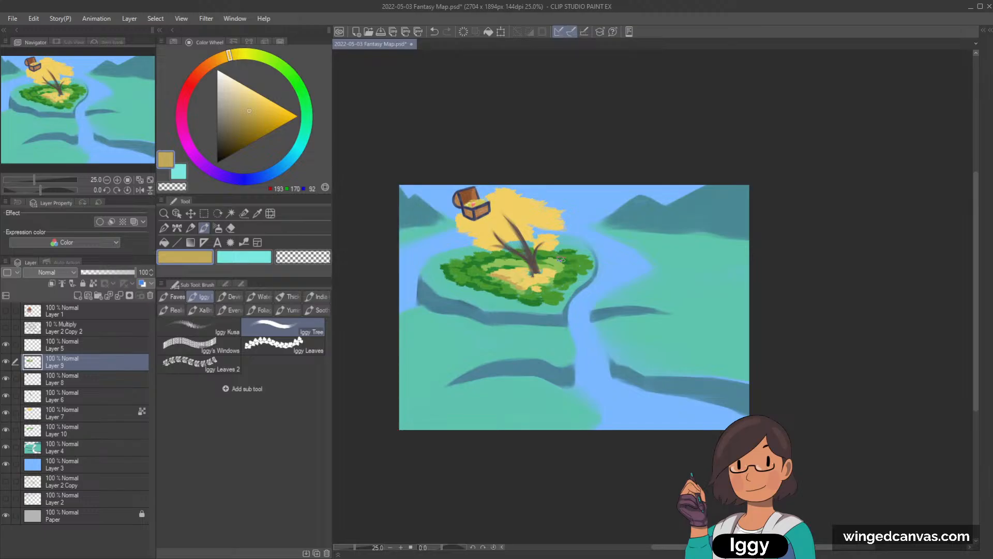
{"action": "scroll", "coordinate": [560, 259], "scroll_direction": "up", "scroll_amount": 2}
{"action": "left_click", "coordinate": [522, 335], "text": "alt"}
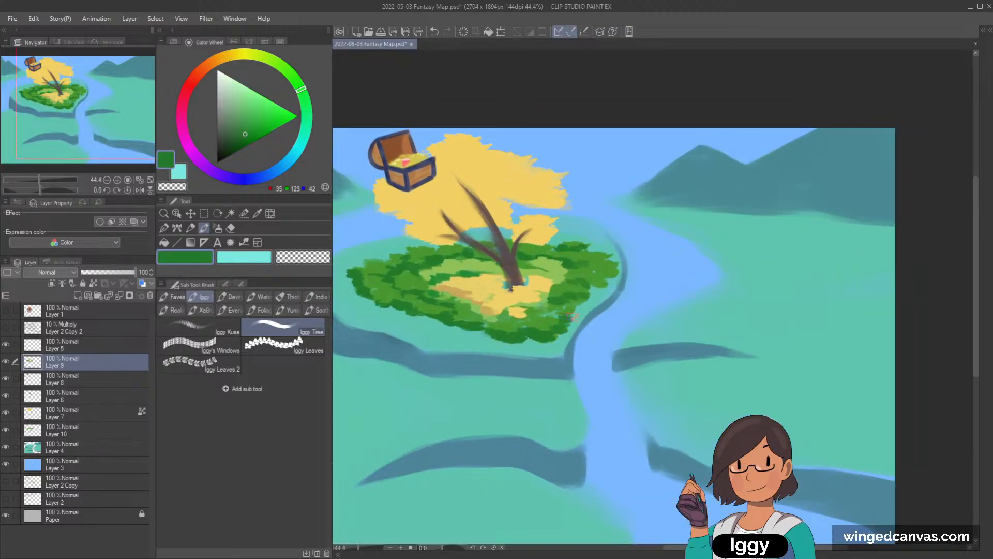
{"action": "left_click", "coordinate": [534, 322], "text": "alt"}
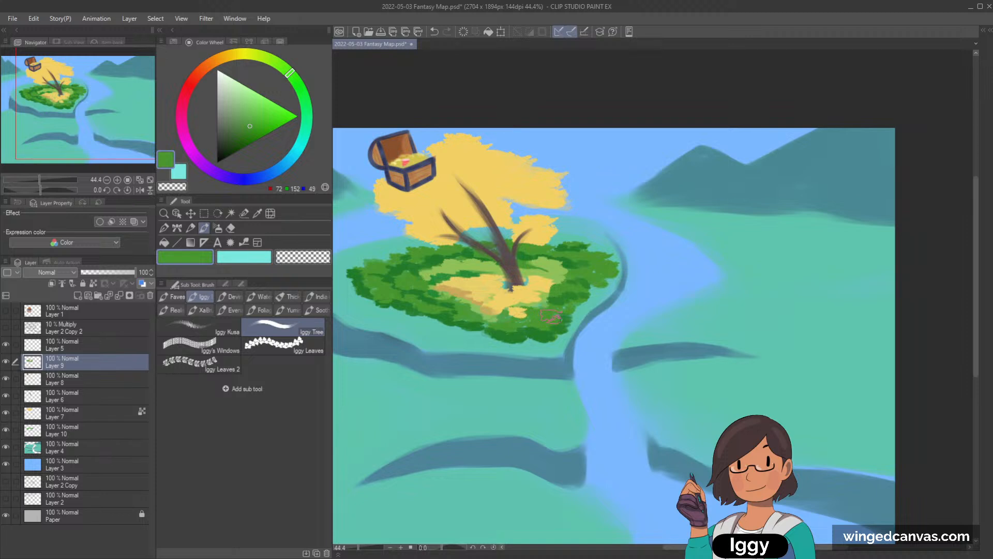
- Extend the ochre shading across the front and right of the yellow patch, and touch up the right foliage with sampled green
{"action": "left_click", "coordinate": [496, 312], "text": "alt"}
{"action": "mouse_move", "coordinate": [496, 313]}
{"action": "left_mouse_down"}
{"action": "mouse_move", "coordinate": [502, 313]}
{"action": "mouse_move", "coordinate": [545, 294]}
{"action": "left_mouse_up"}
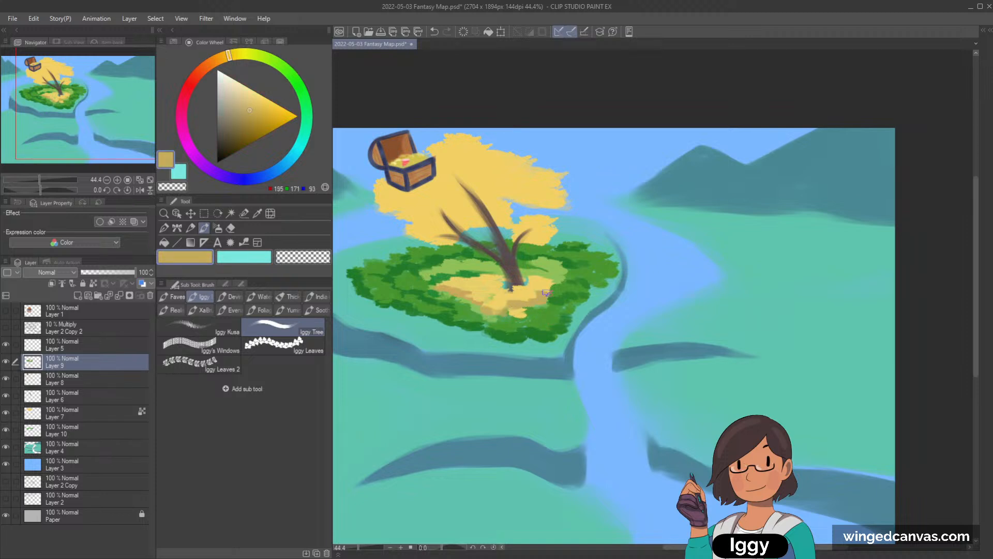
{"action": "scroll", "coordinate": [538, 272], "scroll_direction": "down", "scroll_amount": 2}
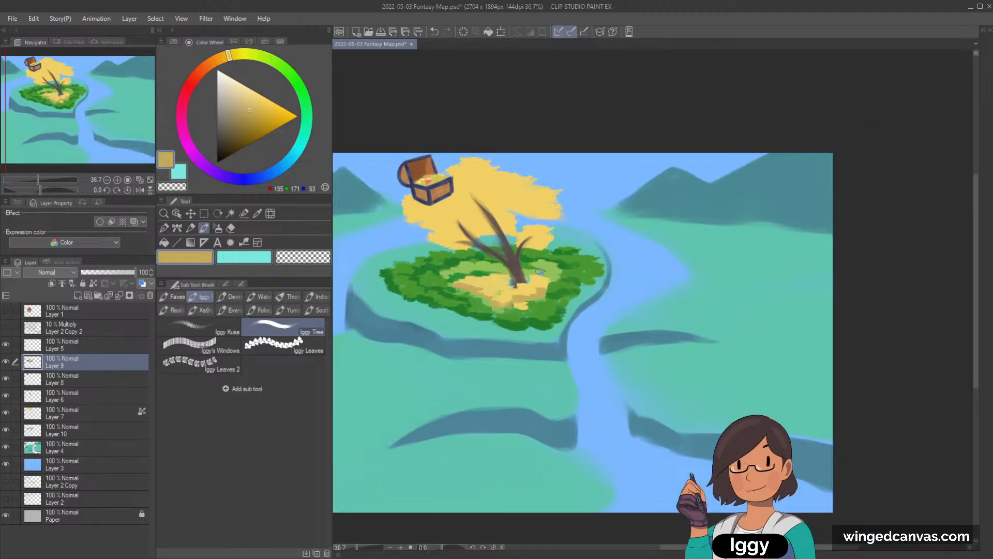
{"action": "scroll", "coordinate": [539, 271], "scroll_direction": "up", "scroll_amount": 2}
{"action": "left_click", "coordinate": [584, 284], "text": "alt"}
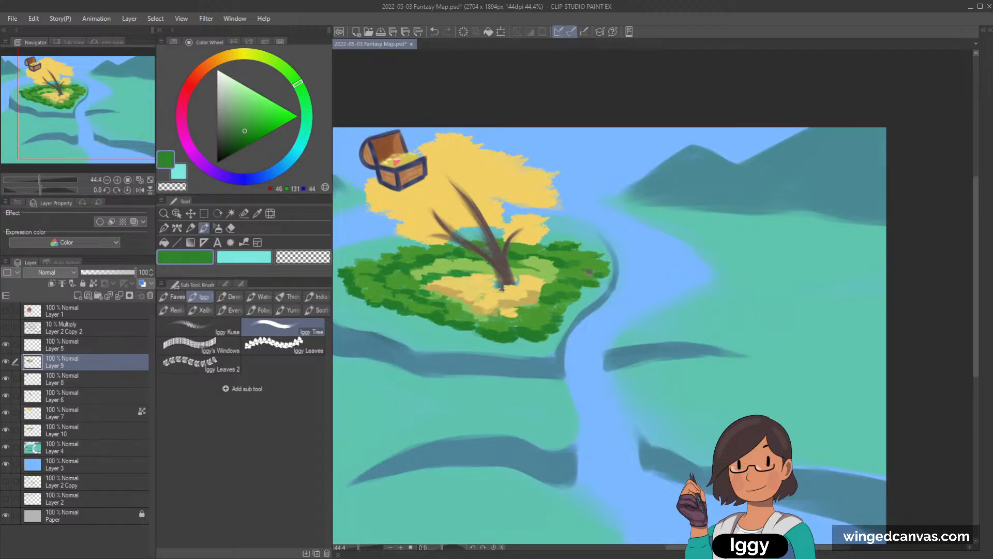
{"action": "scroll", "coordinate": [571, 278], "scroll_direction": "down", "scroll_amount": 1}
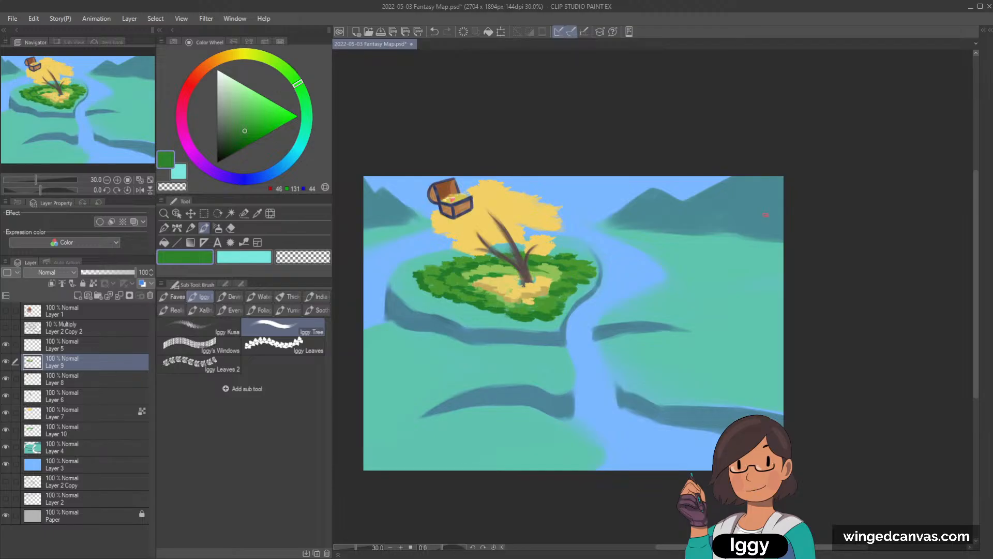
- Make the golden canopy's Layer 7 active and mix an orange (RGB 233, 153, 85) from its sampled yellow for the Iggy Tree brush
{"action": "key", "text": "o"}
{"action": "left_click", "coordinate": [465, 225]}
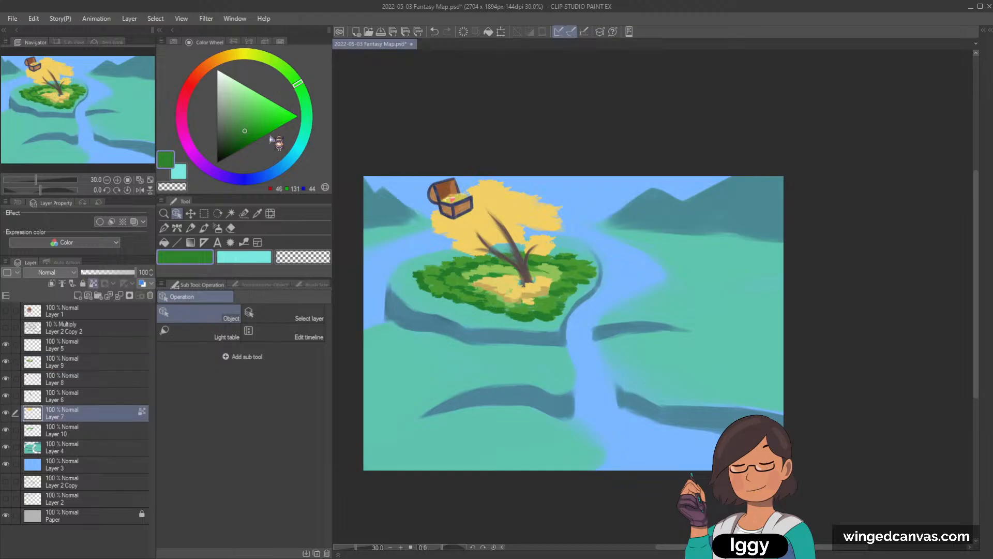
{"action": "left_click", "coordinate": [203, 228]}
{"action": "left_click", "coordinate": [481, 204], "text": "alt"}
{"action": "left_click_drag", "start_coordinate": [227, 57], "coordinate": [210, 63]}
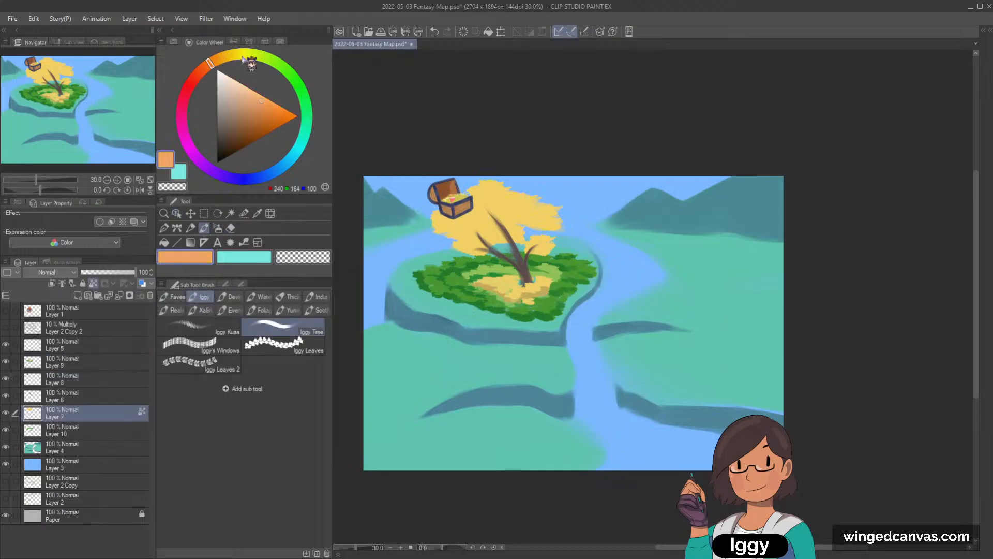
{"action": "left_click_drag", "start_coordinate": [264, 100], "coordinate": [264, 105]}
- Brush orange shading across the underside of the golden canopy with the Iggy Tree brush, undoing unwanted strokes
{"action": "mouse_move", "coordinate": [446, 222]}
{"action": "left_mouse_down"}
{"action": "mouse_move", "coordinate": [477, 249]}
{"action": "mouse_move", "coordinate": [546, 215]}
{"action": "mouse_move", "coordinate": [522, 222]}
{"action": "mouse_move", "coordinate": [557, 225]}
{"action": "left_mouse_up"}
{"action": "key", "text": "ctrl+z"}
{"action": "key", "text": "ctrl+z"}
{"action": "left_click", "coordinate": [449, 227], "text": "alt"}
{"action": "key", "text": "ctrl+z"}
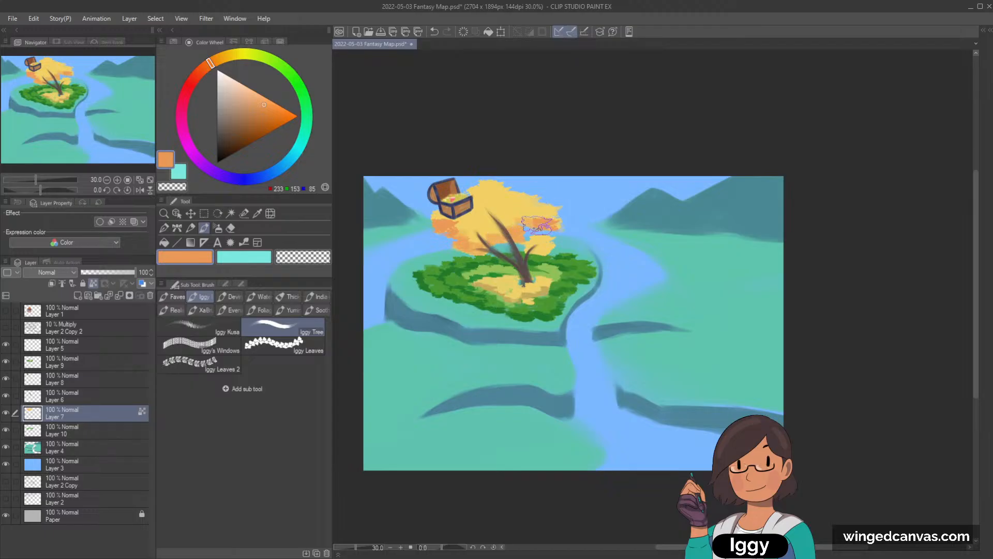
- Unlock Layer 7's transparent pixels and extend the lower canopy shading with sampled light oranges, including RGB 235, 174, 91
{"action": "left_click", "coordinate": [527, 223], "text": "alt"}
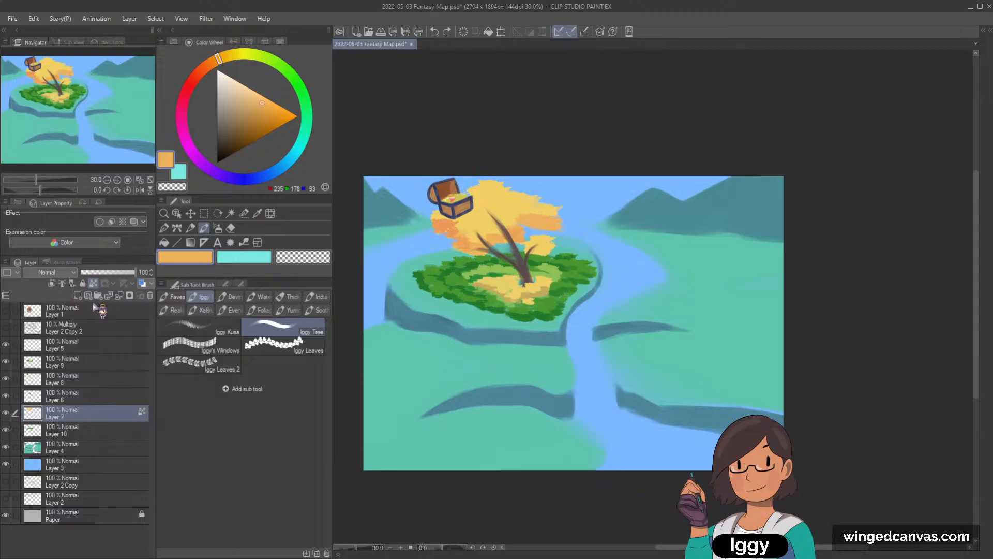
{"action": "left_click", "coordinate": [93, 283]}
{"action": "left_click", "coordinate": [505, 234], "text": "alt"}
{"action": "left_click_drag", "start_coordinate": [513, 230], "coordinate": [533, 223]}
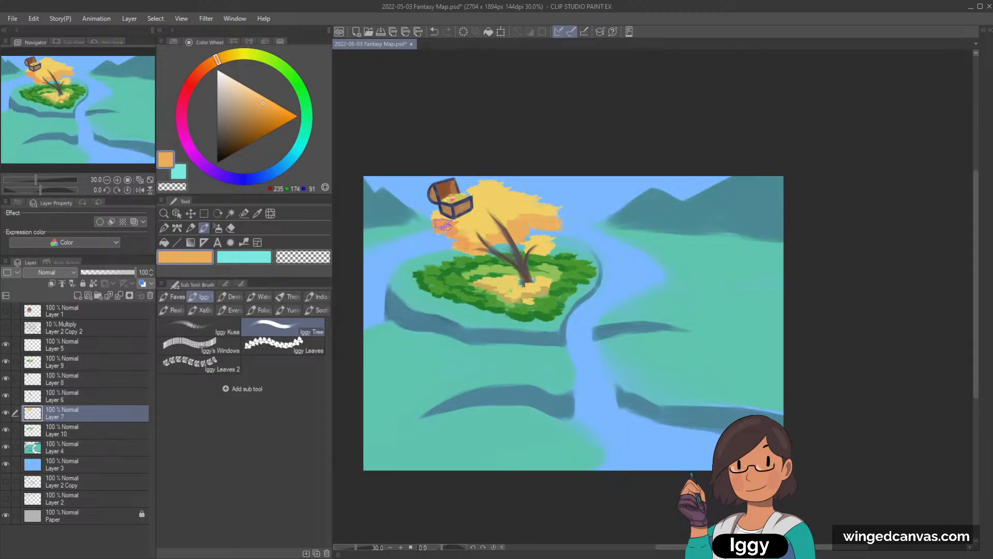
{"action": "left_click", "coordinate": [449, 227], "text": "alt"}
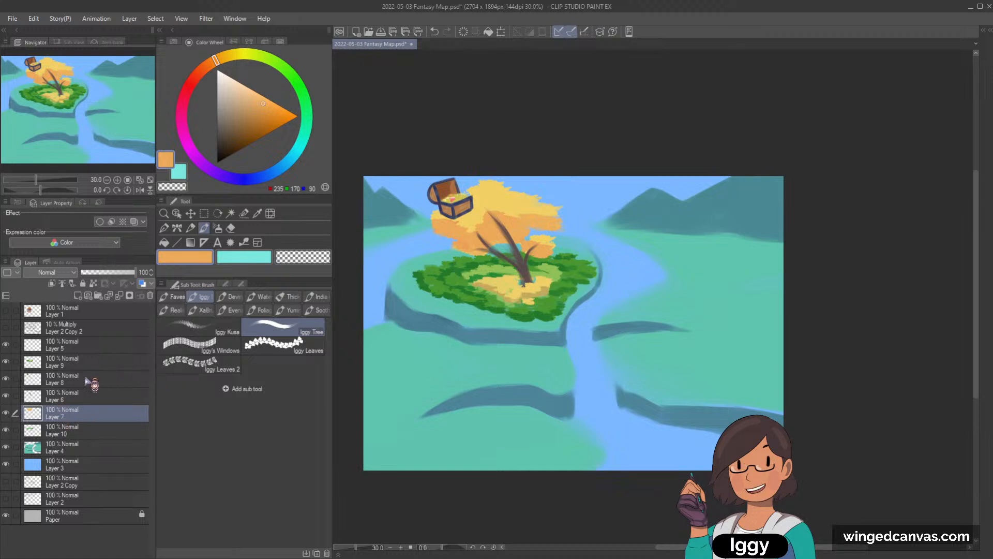
- On Layer 6, repaint the trunk and left branches with the HC OWC brush in sampled dark brown (RGB 90, 75, 73)
{"action": "left_click", "coordinate": [91, 397]}
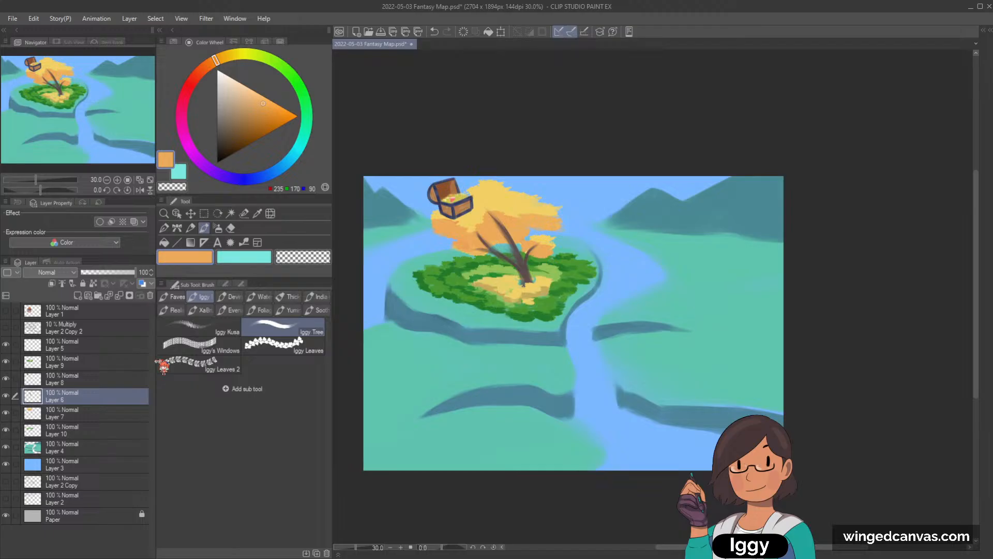
{"action": "left_click", "coordinate": [177, 213]}
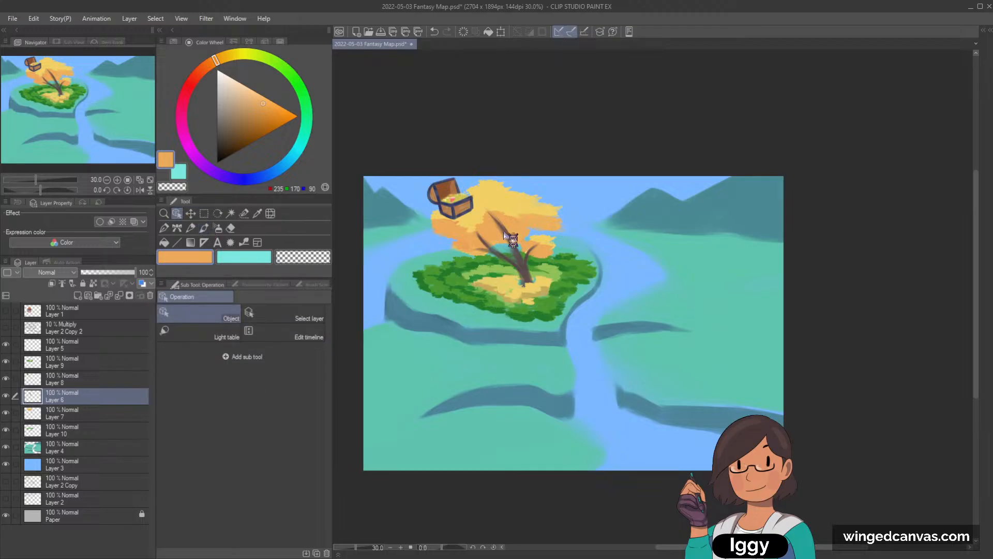
{"action": "key", "text": "b"}
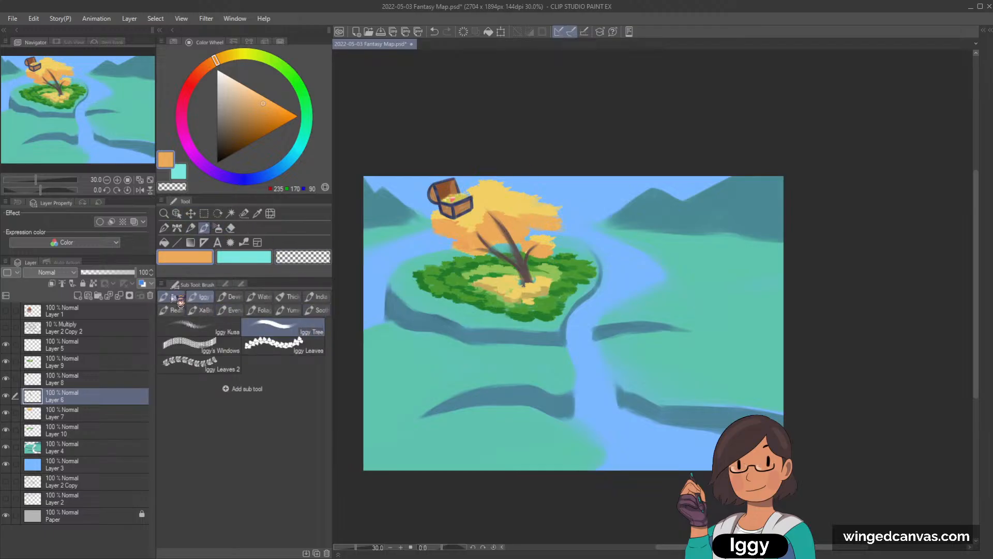
{"action": "left_click", "coordinate": [174, 296]}
{"action": "left_click", "coordinate": [527, 269], "text": "alt"}
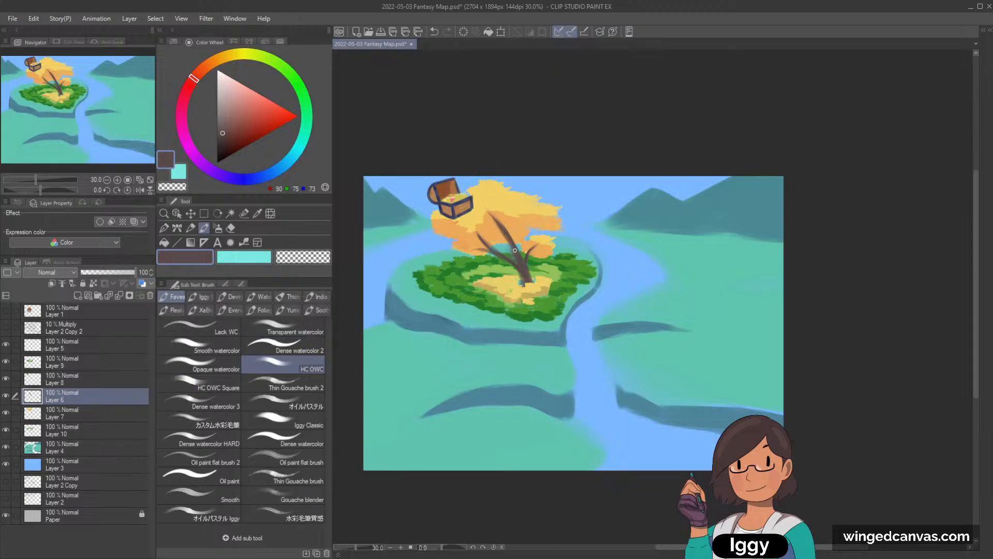
{"action": "left_click_drag", "start_coordinate": [497, 222], "coordinate": [522, 271]}
{"action": "left_click_drag", "start_coordinate": [479, 233], "coordinate": [499, 252]}
{"action": "key", "text": "ctrl+z"}
{"action": "left_click_drag", "start_coordinate": [474, 249], "coordinate": [504, 259]}
- Refine the tree's branches by alternating between dark brown and transparent color
{"action": "key", "text": "c"}
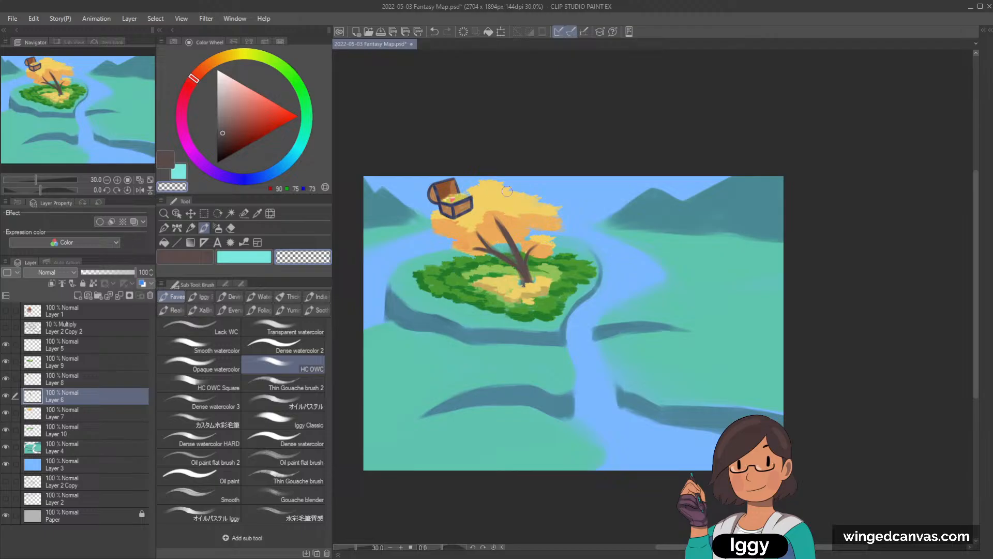
{"action": "key", "text": "c"}
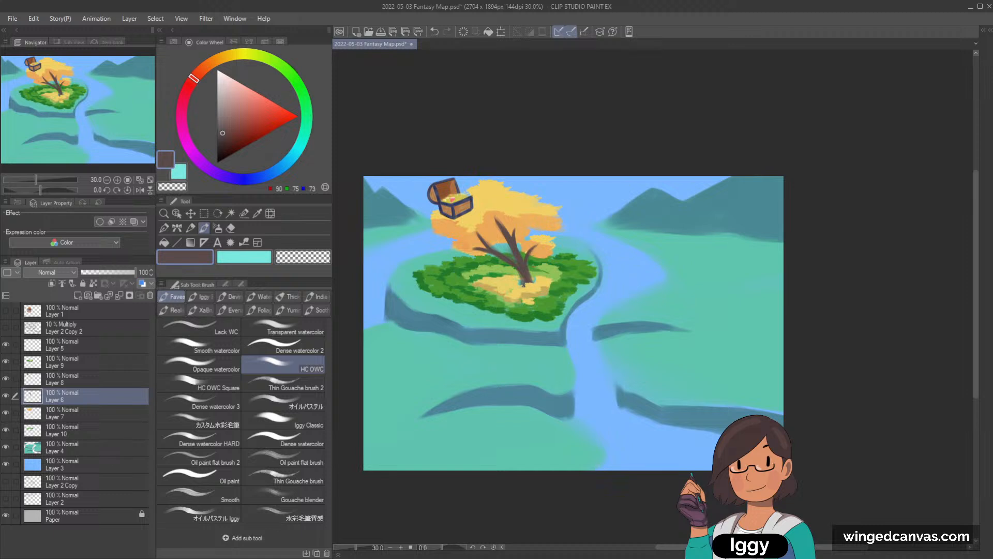
{"action": "key", "text": "c"}
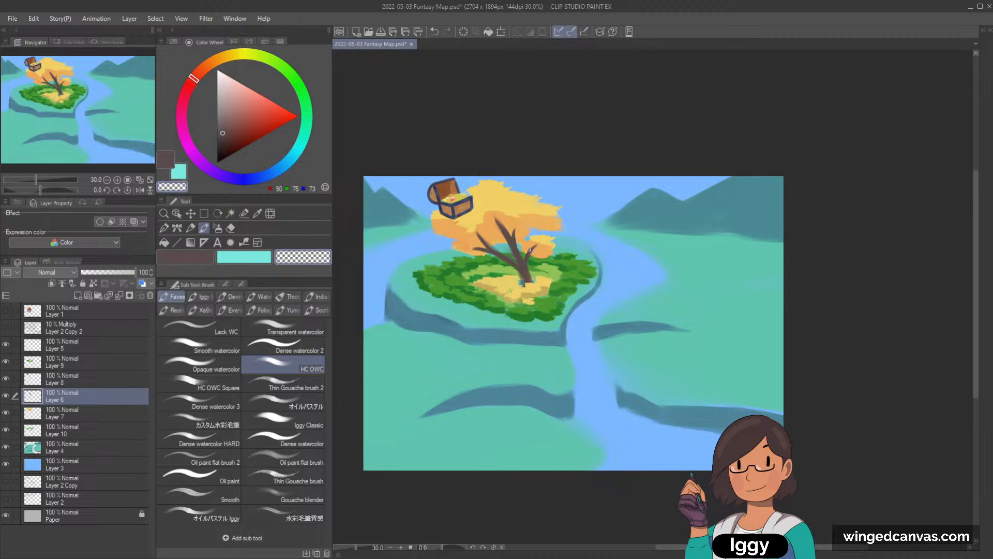
{"action": "key", "text": "c"}
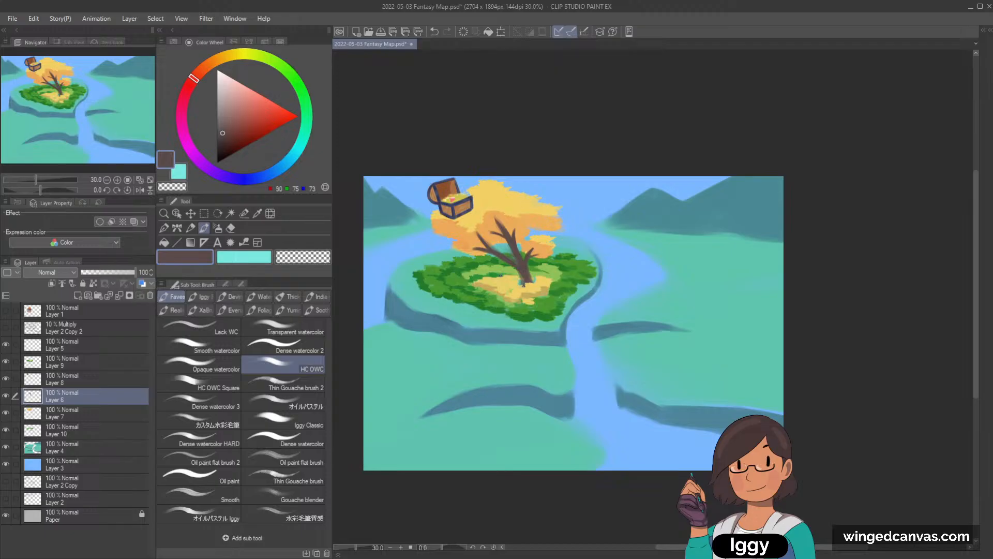
{"action": "key", "text": "c"}
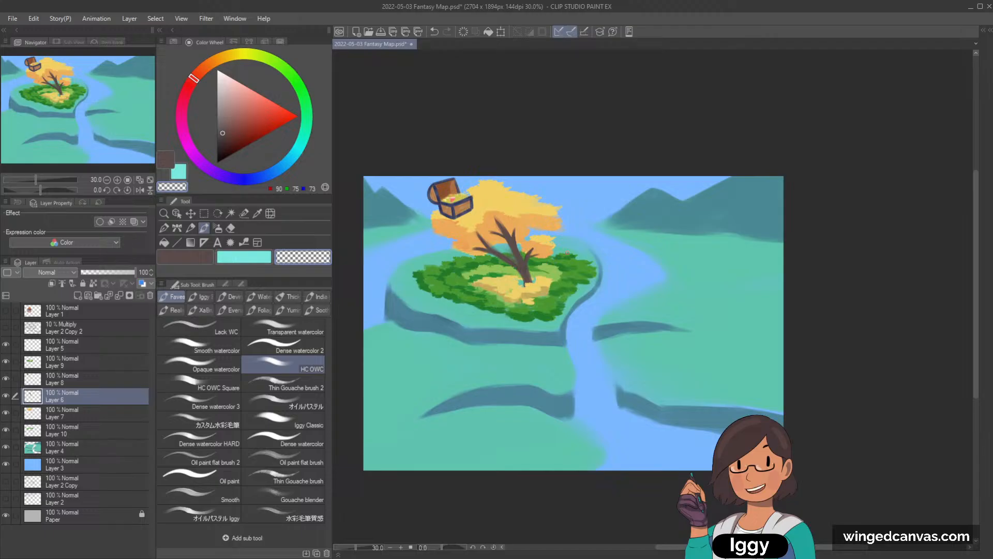
- On Layer 10, fill the teal gap at the trunk's base with sampled ochre (RGB 200, 168, 91), undoing an unwanted stroke
{"action": "left_click", "coordinate": [65, 417]}
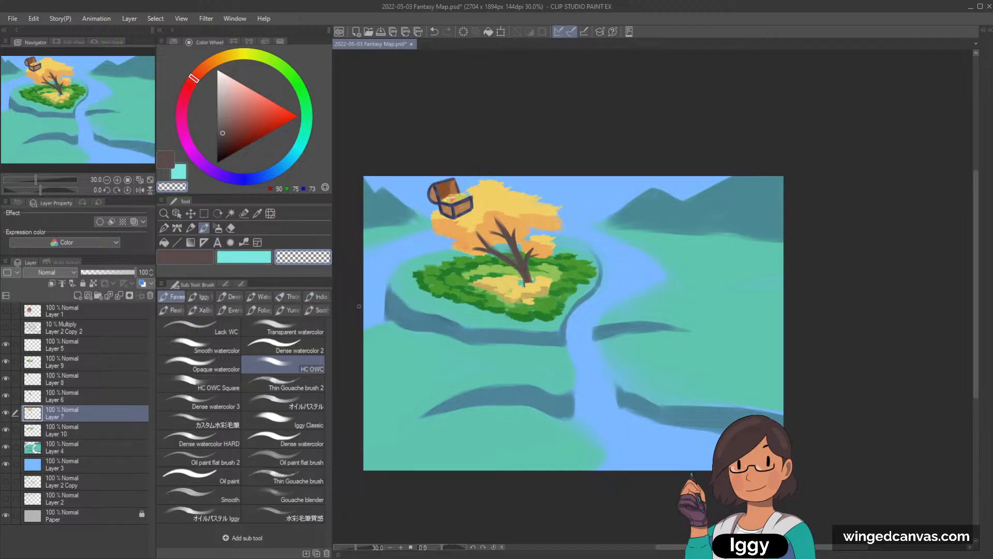
{"action": "left_click", "coordinate": [17, 434]}
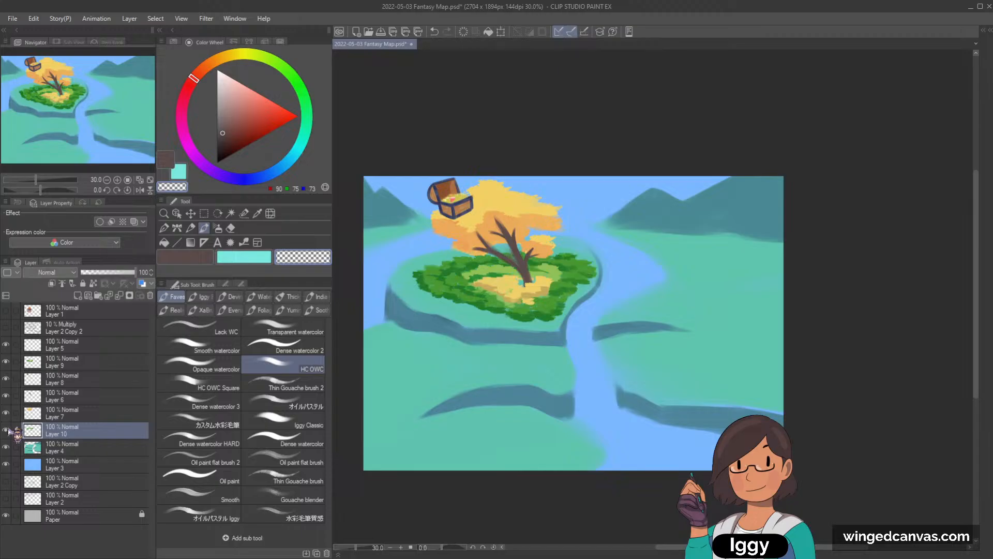
{"action": "left_click", "coordinate": [493, 286], "text": "alt"}
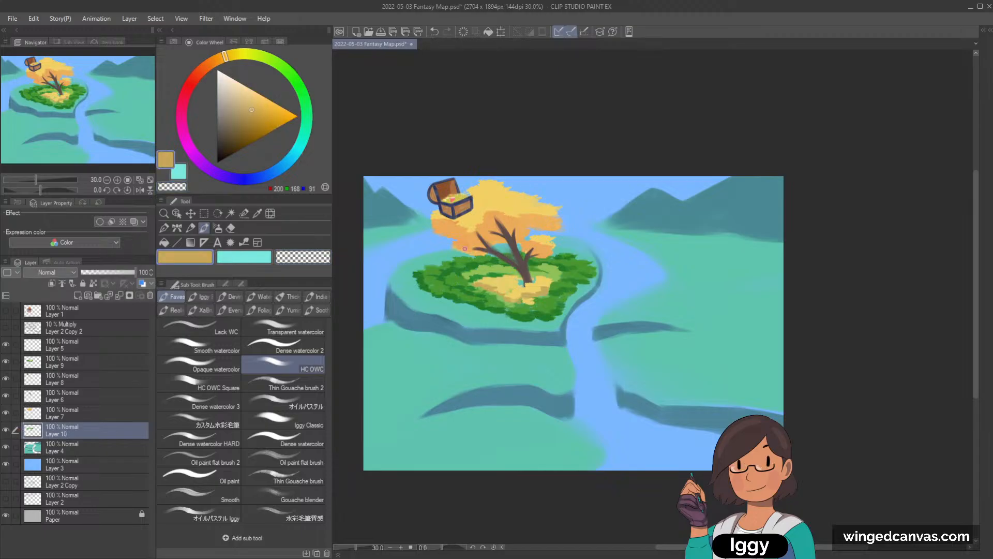
{"action": "mouse_move", "coordinate": [516, 282]}
{"action": "left_mouse_down"}
{"action": "mouse_move", "coordinate": [573, 259]}
{"action": "mouse_move", "coordinate": [533, 286]}
{"action": "left_mouse_up"}
{"action": "key", "text": "ctrl+z"}
- On Layer 4, paint the far left riverbank's edge in sampled slate blue (RGB 76, 131, 151), undoing unwanted strokes
{"action": "left_click", "coordinate": [177, 213]}
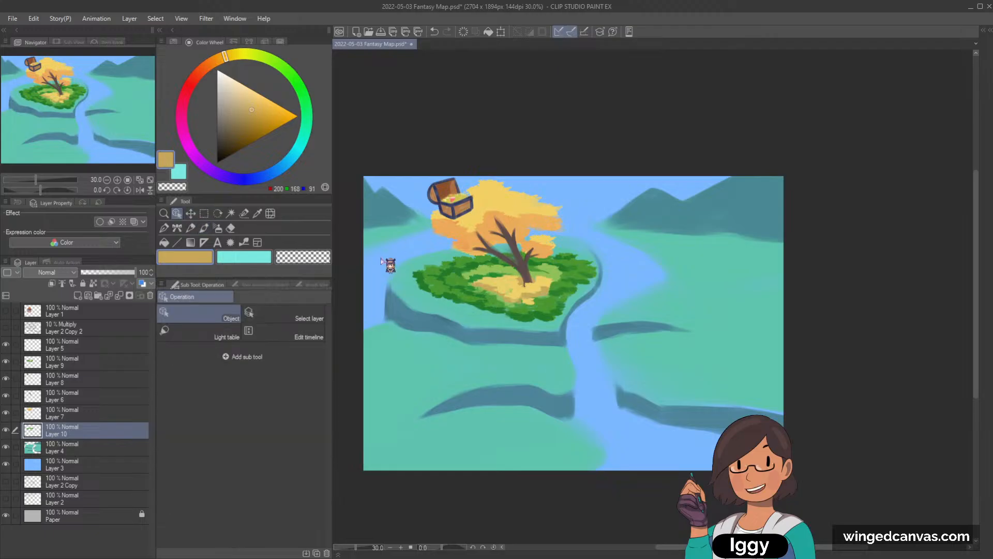
{"action": "left_click", "coordinate": [387, 260]}
{"action": "left_click", "coordinate": [204, 228]}
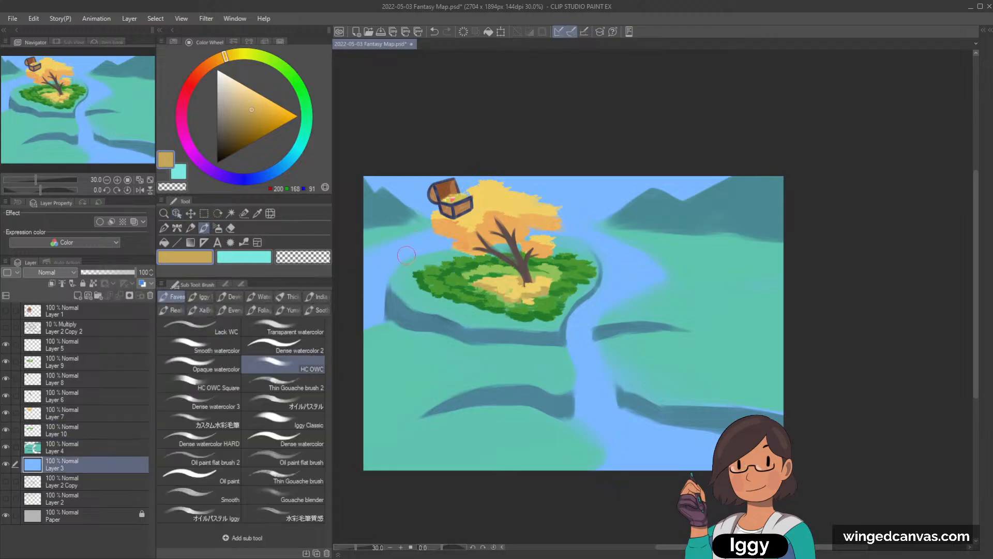
{"action": "left_click", "coordinate": [398, 253], "text": "alt"}
{"action": "left_click", "coordinate": [403, 289], "text": "ctrl+shift"}
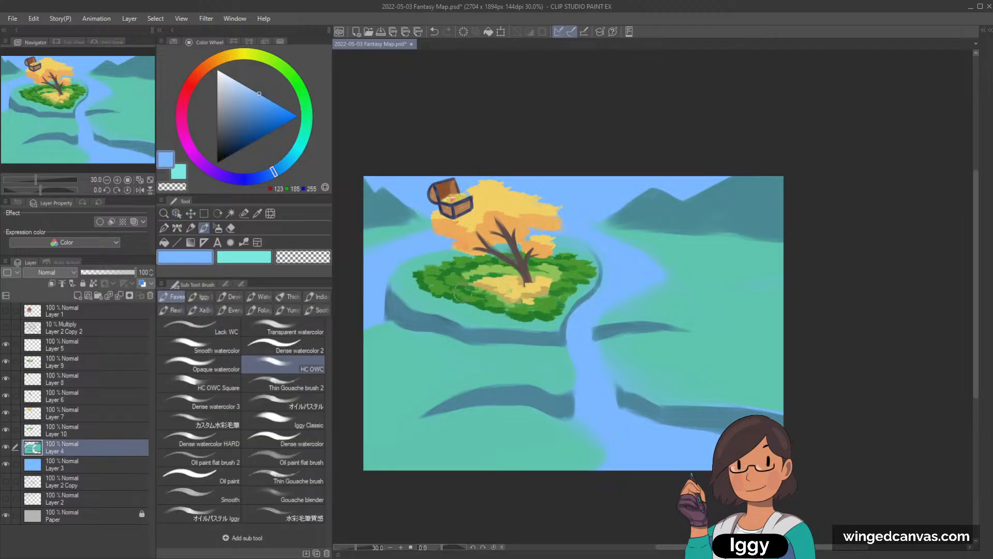
{"action": "left_click", "coordinate": [402, 290], "text": "alt"}
{"action": "mouse_move", "coordinate": [365, 250]}
{"action": "left_mouse_down"}
{"action": "mouse_move", "coordinate": [409, 232]}
{"action": "mouse_move", "coordinate": [359, 248]}
{"action": "mouse_move", "coordinate": [433, 226]}
{"action": "left_mouse_up"}
{"action": "key", "text": "ctrl+z"}
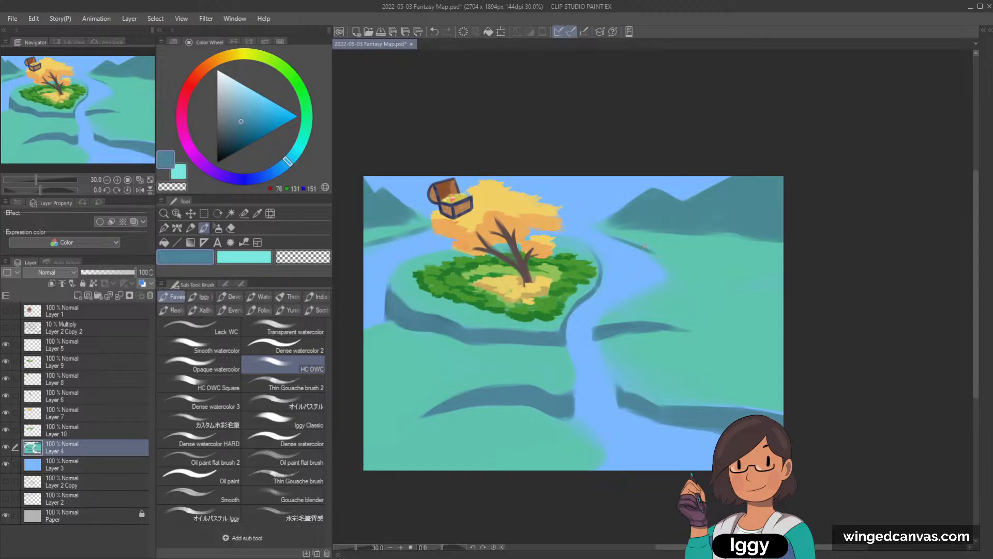
{"action": "key", "text": "ctrl+z"}
- Paint the right riverbank's curved edge in slate blue, trim it with transparent color, and save the file
{"action": "left_click_drag", "start_coordinate": [656, 262], "coordinate": [666, 277]}
{"action": "key", "text": "c"}
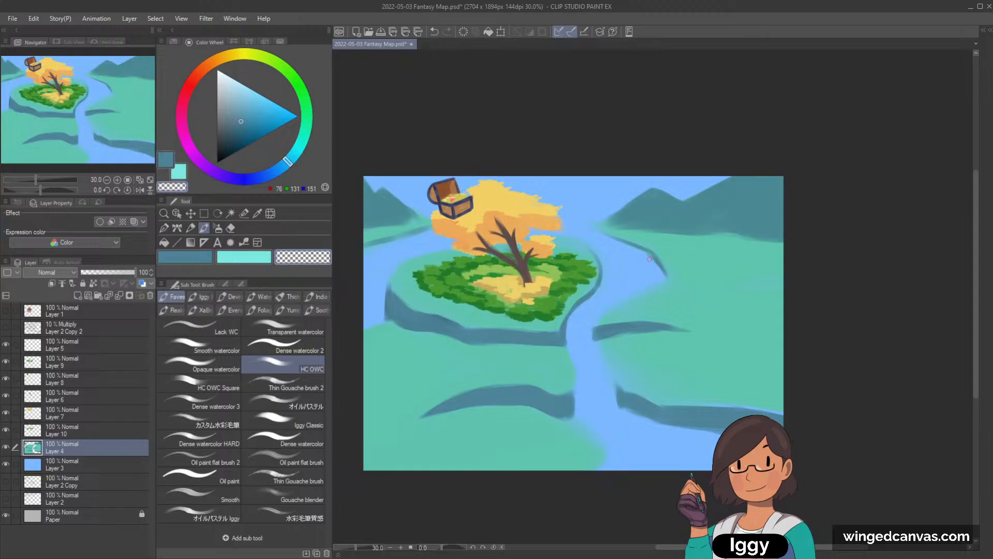
{"action": "scroll", "coordinate": [663, 253], "scroll_direction": "down", "scroll_amount": 1}
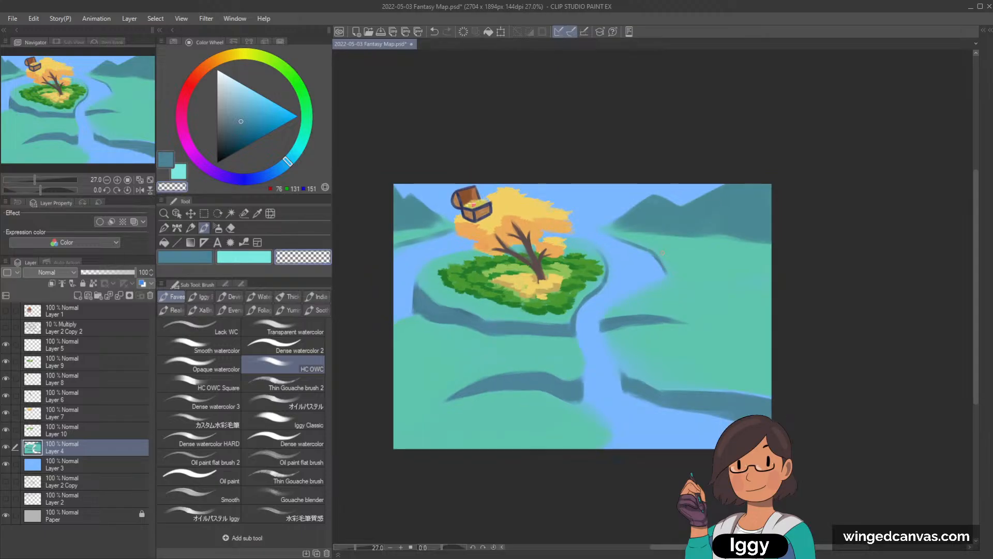
{"action": "left_click_drag", "start_coordinate": [88, 110], "coordinate": [95, 116]}
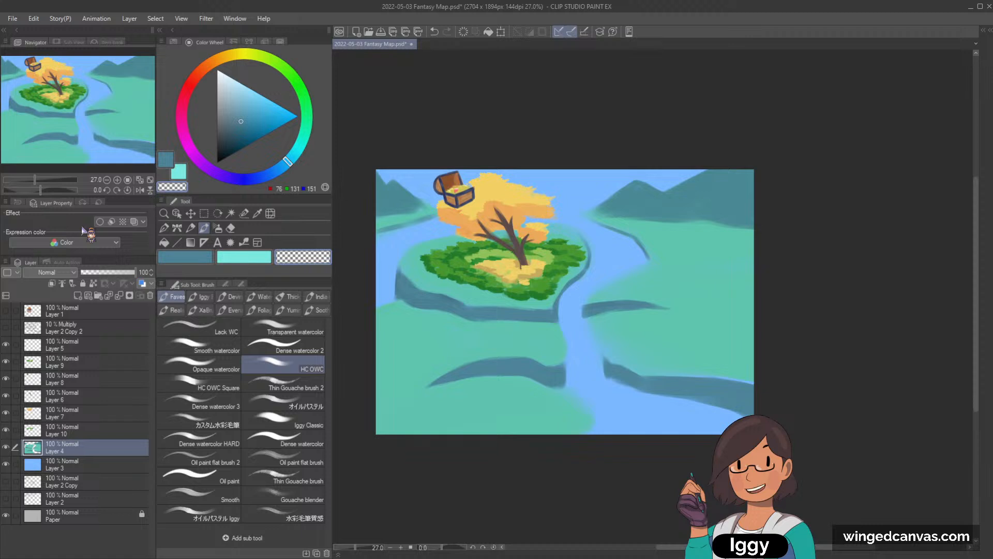
{"action": "key", "text": "ctrl+s"}
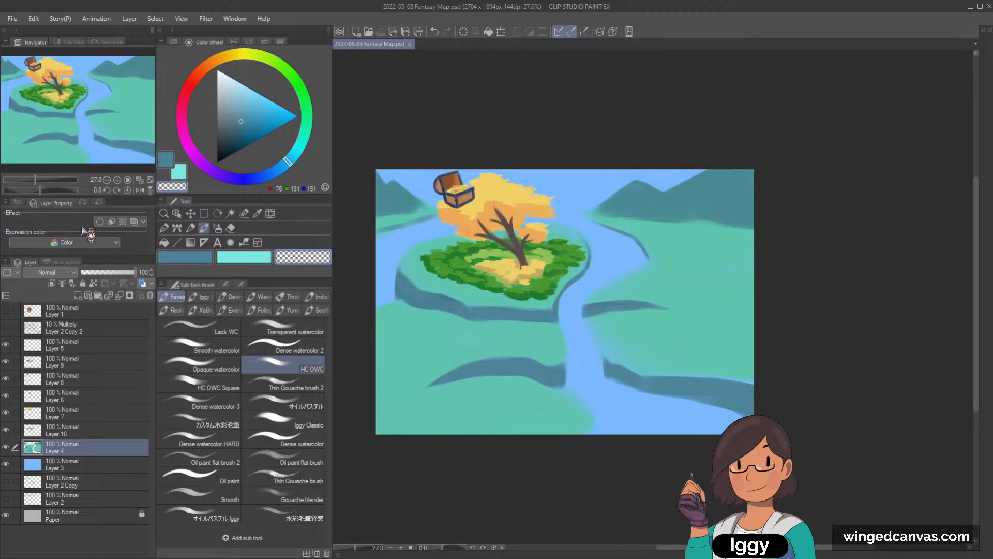
- Touch up the island's back left edge on Layer 4 with sampled teal (RGB 97, 195, 180)
{"action": "left_click_drag", "start_coordinate": [72, 110], "coordinate": [79, 118]}
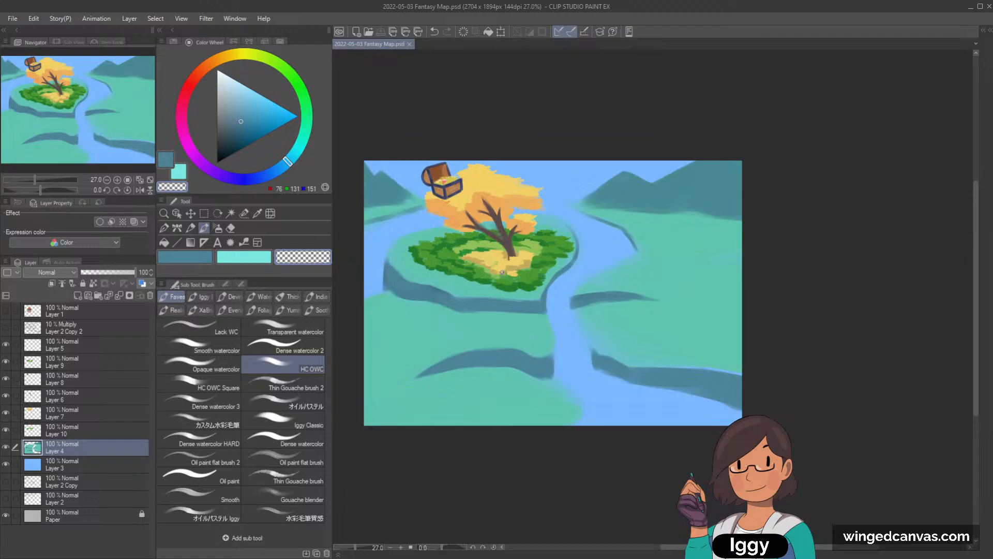
{"action": "left_click", "coordinate": [401, 269], "text": "alt"}
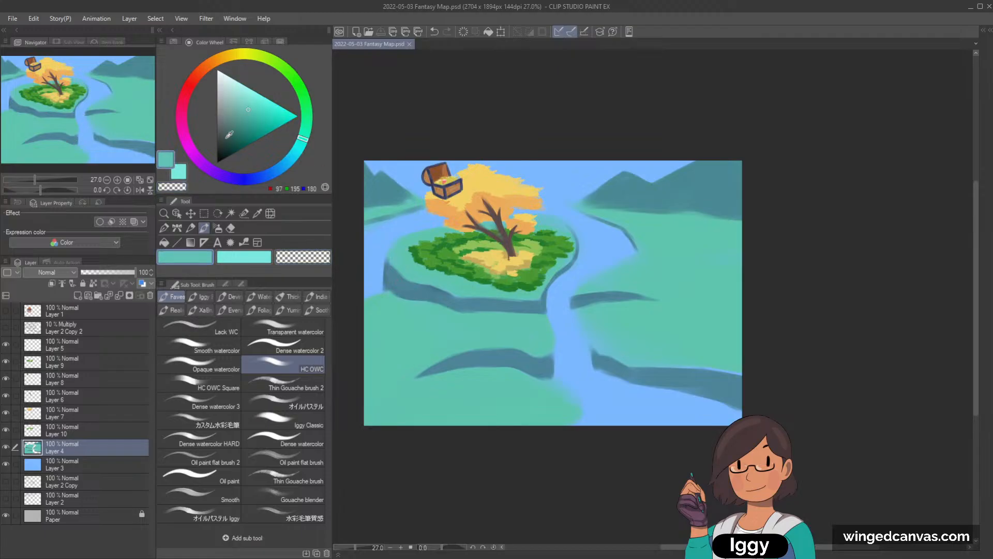
{"action": "left_click_drag", "start_coordinate": [399, 248], "coordinate": [432, 235]}
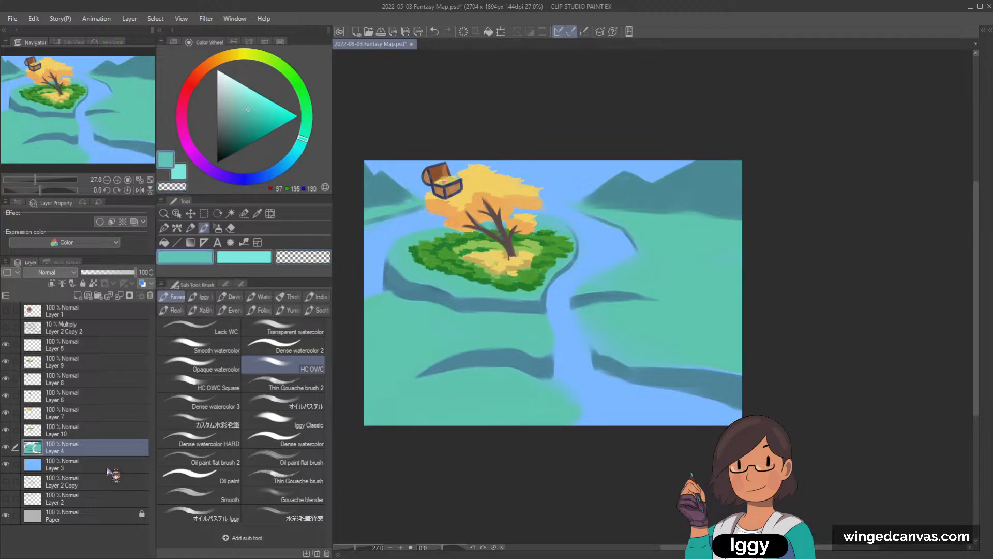
- On Layer 3, mix a deeper blue (RGB 81, 155, 255) and shade the river left of the island
{"action": "left_click", "coordinate": [82, 464]}
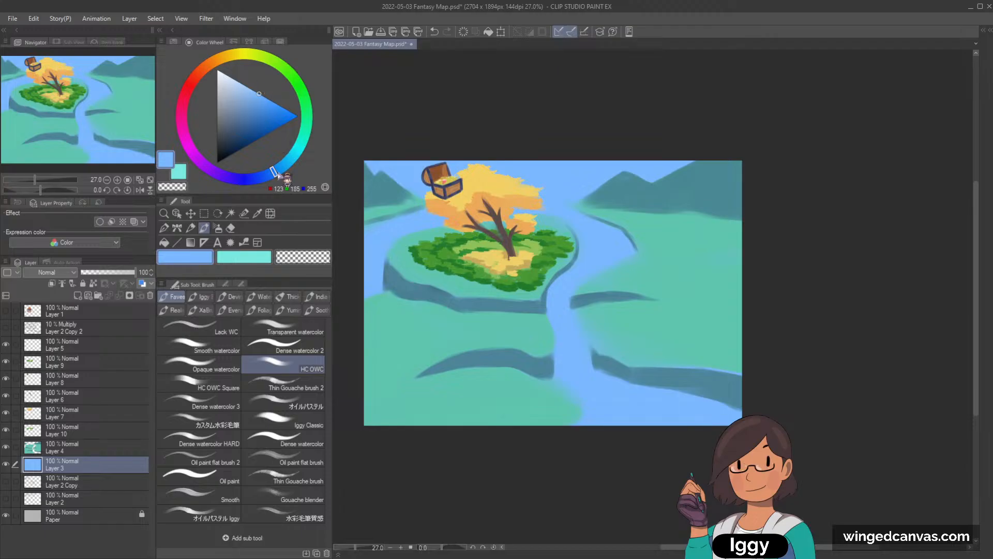
{"action": "left_click", "coordinate": [271, 172]}
{"action": "left_click", "coordinate": [262, 105]}
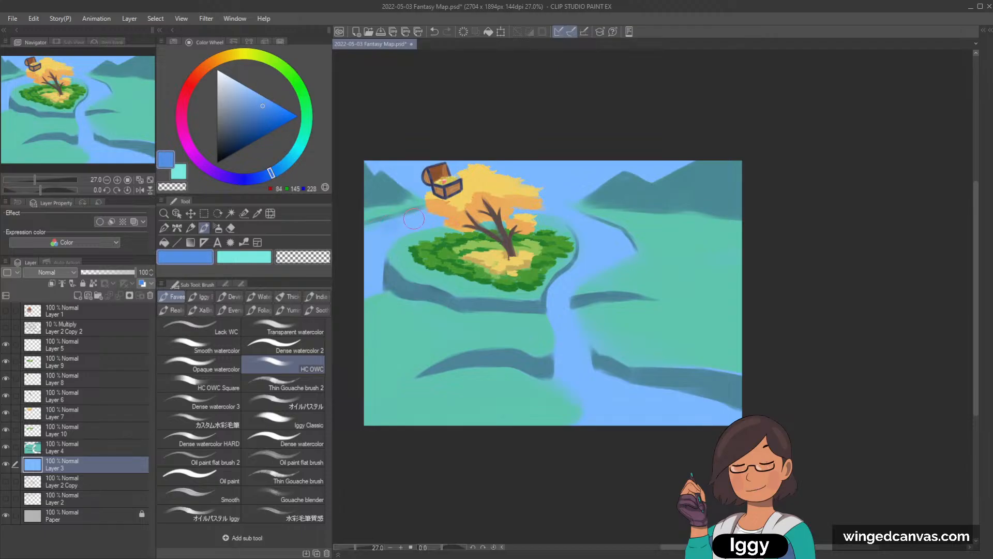
{"action": "left_click", "coordinate": [272, 102]}
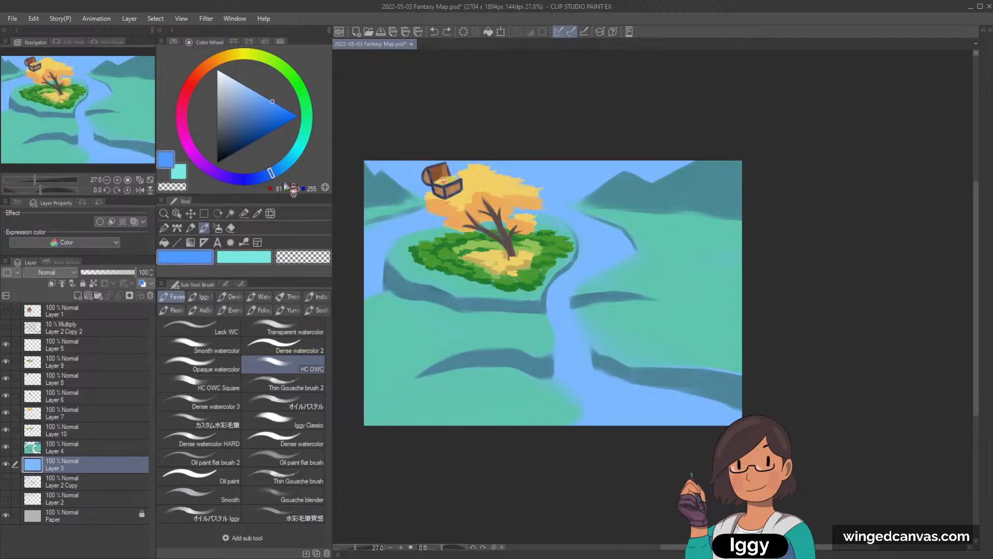
{"action": "left_click_drag", "start_coordinate": [440, 210], "coordinate": [383, 226]}
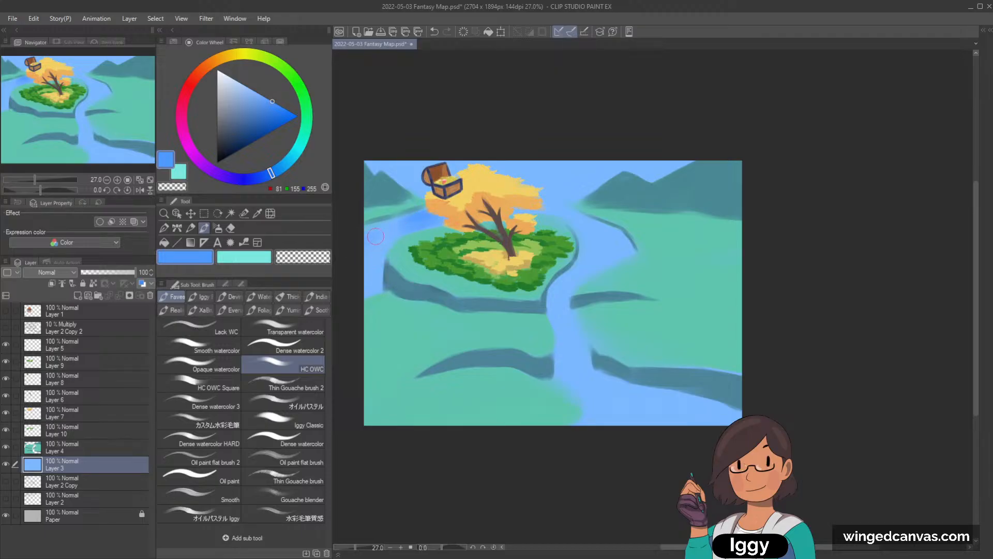
{"action": "left_click_drag", "start_coordinate": [376, 237], "coordinate": [380, 294]}
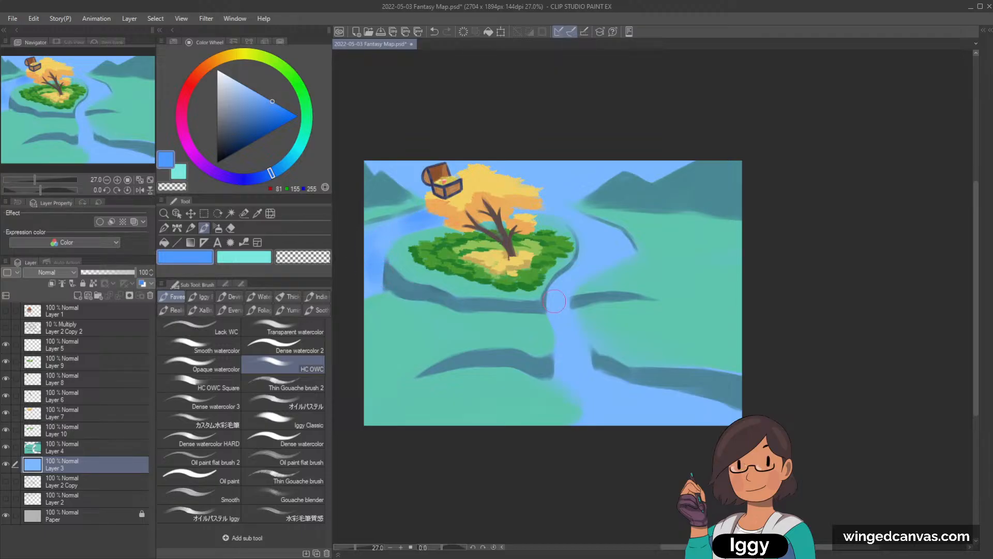
- Extend the deeper blue shading through the river bend right of the island and down the central channel
{"action": "left_click_drag", "start_coordinate": [558, 287], "coordinate": [564, 309]}
{"action": "left_click_drag", "start_coordinate": [561, 216], "coordinate": [592, 228]}
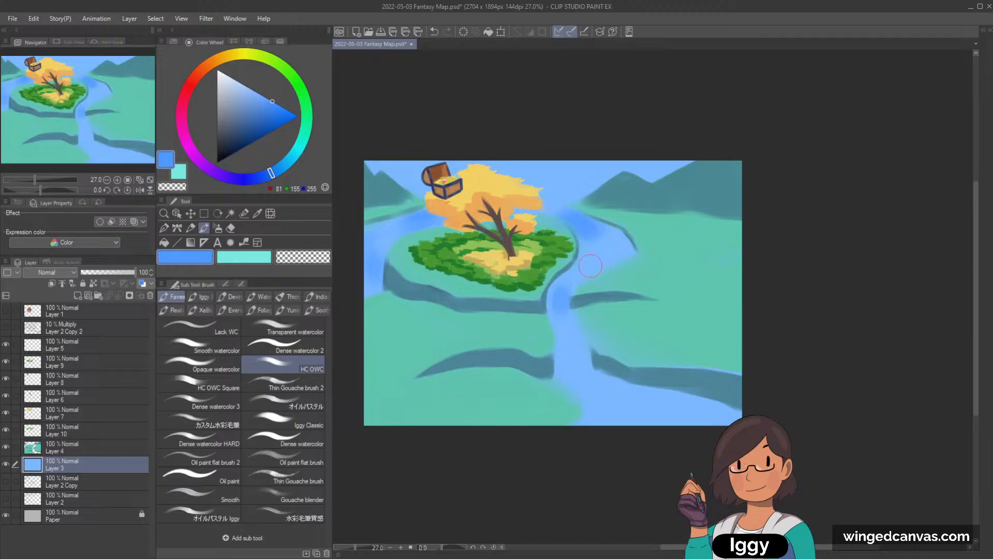
{"action": "mouse_move", "coordinate": [590, 266]}
{"action": "left_mouse_down"}
{"action": "mouse_move", "coordinate": [615, 243]}
{"action": "mouse_move", "coordinate": [626, 248]}
{"action": "mouse_move", "coordinate": [610, 246]}
{"action": "mouse_move", "coordinate": [613, 231]}
{"action": "left_mouse_up"}
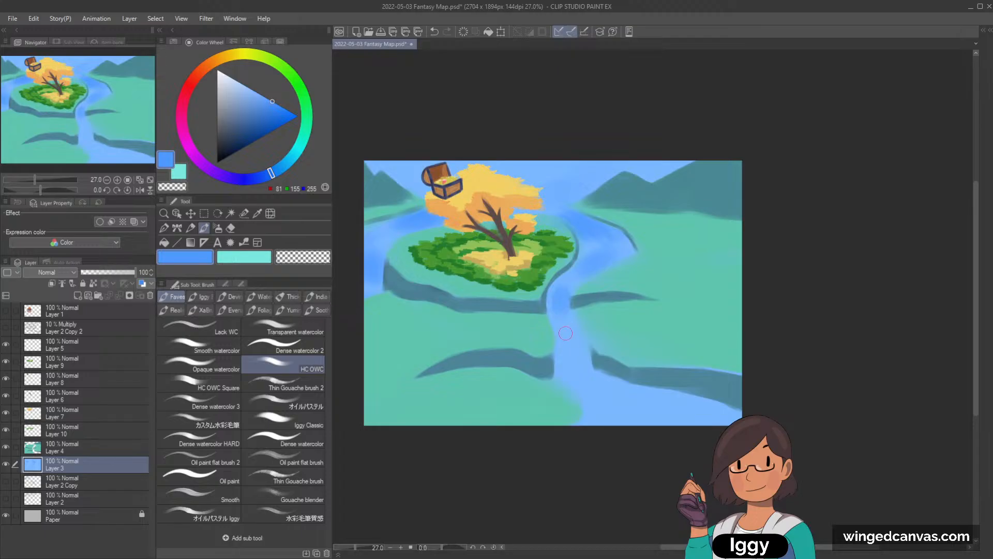
{"action": "left_click_drag", "start_coordinate": [568, 284], "coordinate": [560, 306]}
{"action": "mouse_move", "coordinate": [561, 314]}
{"action": "left_mouse_down"}
{"action": "mouse_move", "coordinate": [551, 365]}
{"action": "mouse_move", "coordinate": [564, 380]}
{"action": "mouse_move", "coordinate": [584, 354]}
{"action": "left_mouse_up"}
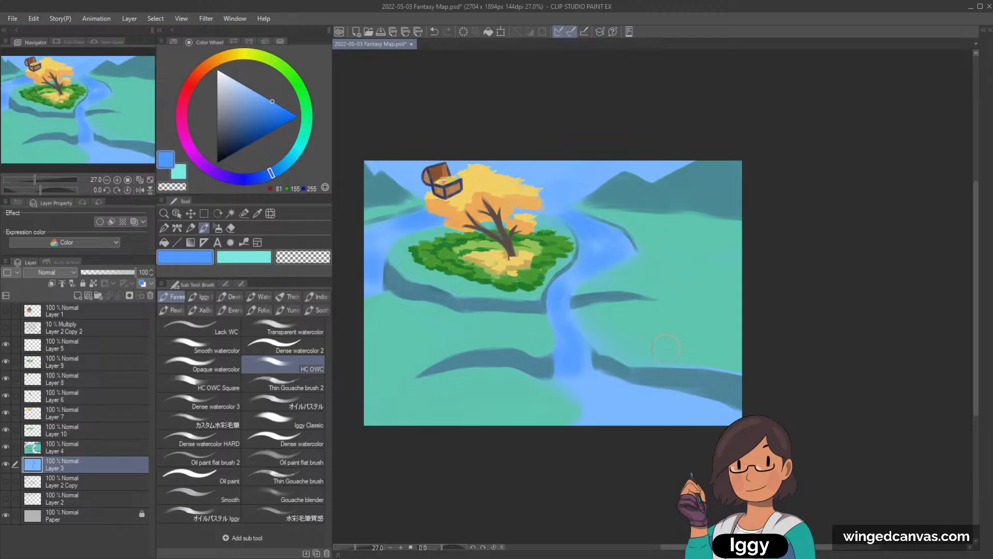
- Shade the lower right stretch of the river on Layer 3 with the deeper blue (RGB 81, 155, 255)
{"action": "mouse_move", "coordinate": [590, 383]}
{"action": "left_mouse_down"}
{"action": "mouse_move", "coordinate": [608, 374]}
{"action": "mouse_move", "coordinate": [564, 386]}
{"action": "mouse_move", "coordinate": [582, 393]}
{"action": "mouse_move", "coordinate": [566, 376]}
{"action": "mouse_move", "coordinate": [589, 414]}
{"action": "mouse_move", "coordinate": [619, 403]}
{"action": "mouse_move", "coordinate": [619, 382]}
{"action": "mouse_move", "coordinate": [729, 408]}
{"action": "left_mouse_up"}
{"action": "mouse_move", "coordinate": [595, 416]}
{"action": "left_mouse_down"}
{"action": "mouse_move", "coordinate": [646, 409]}
{"action": "mouse_move", "coordinate": [698, 424]}
{"action": "left_mouse_up"}
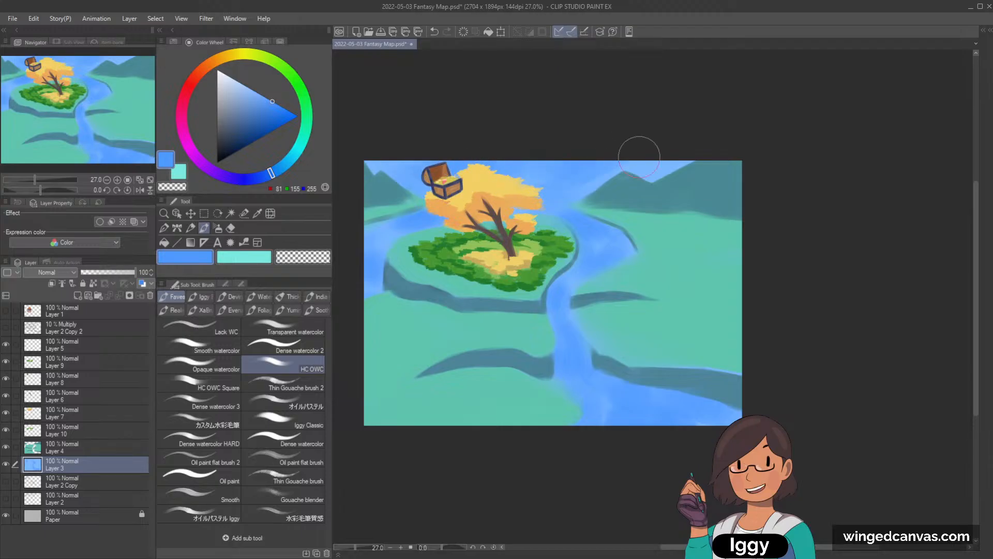
- Merge the layers from Layer 10 up through Layer 9 into one layer, checking their contents by toggling visibility
{"action": "left_click", "coordinate": [83, 417]}
{"action": "left_click", "coordinate": [6, 430]}
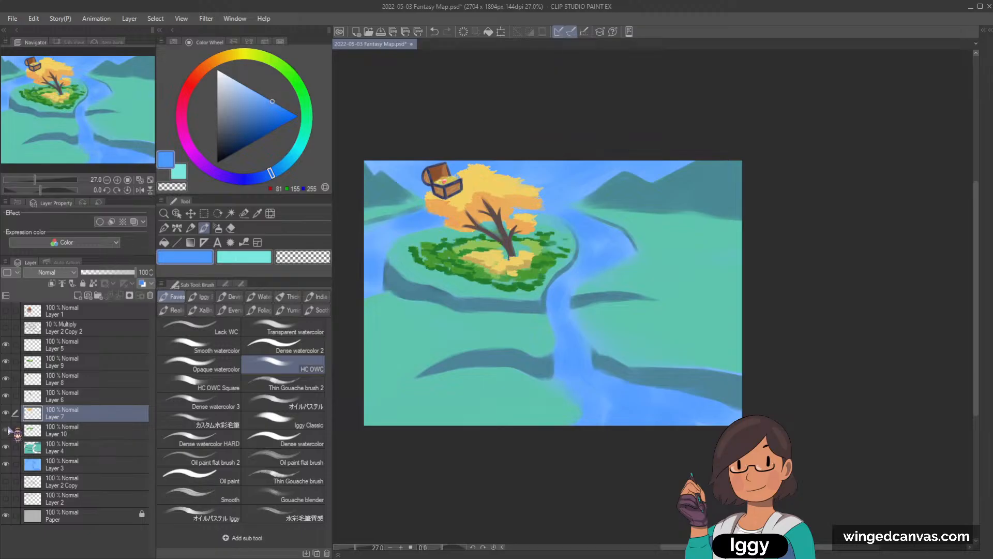
{"action": "left_click", "coordinate": [6, 430]}
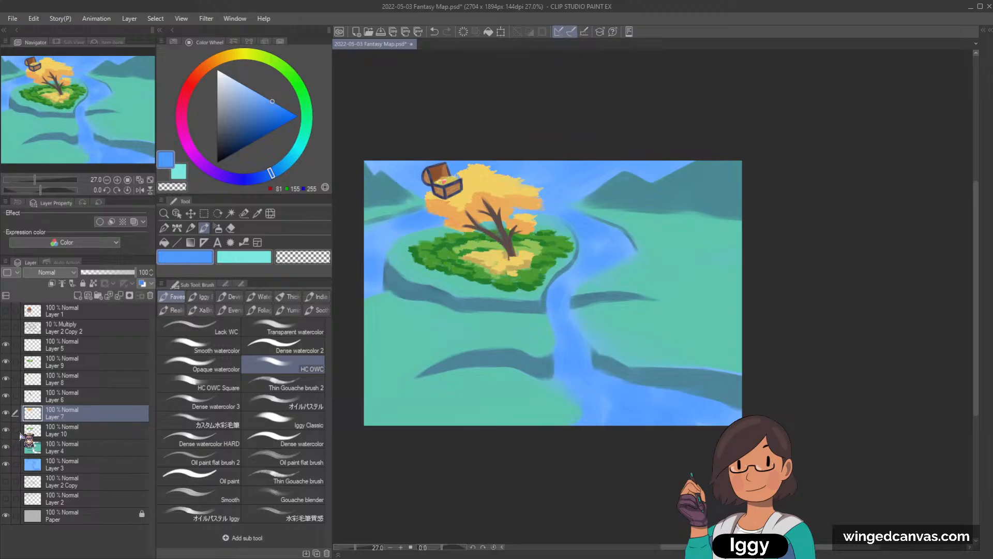
{"action": "left_click", "coordinate": [7, 362]}
{"action": "left_click", "coordinate": [6, 361]}
{"action": "left_click", "coordinate": [83, 431]}
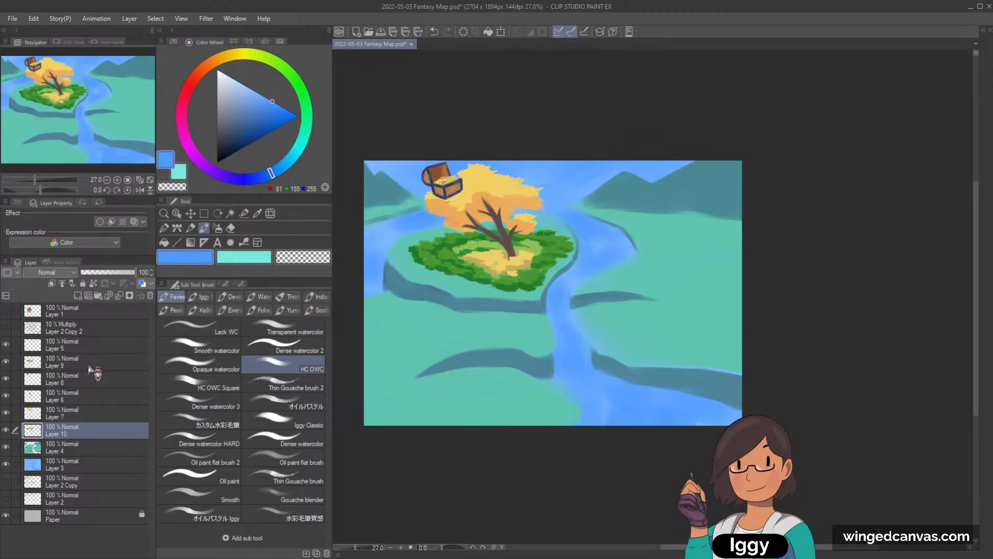
{"action": "left_click", "coordinate": [92, 369], "text": "shift"}
{"action": "key", "text": "shift+alt+e"}
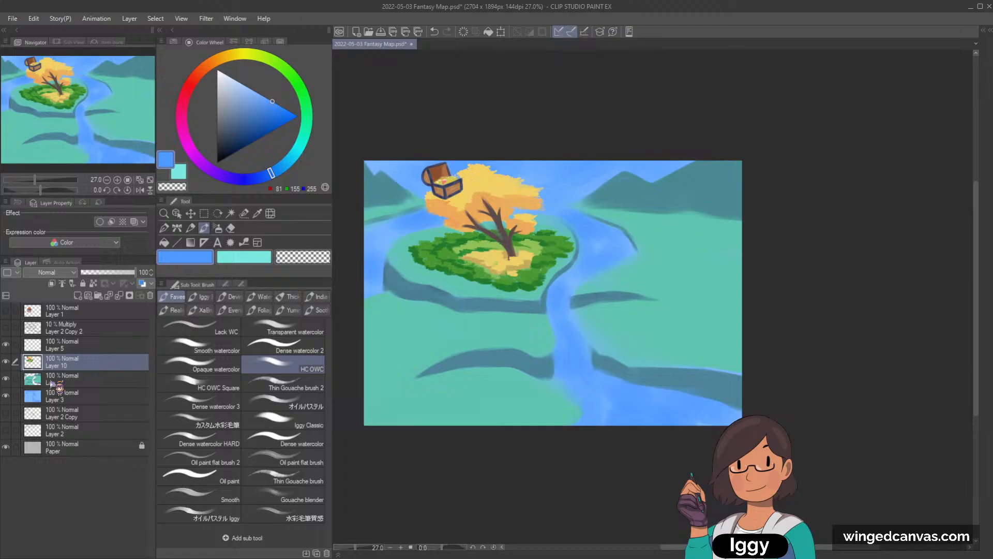
{"action": "left_click", "coordinate": [6, 362]}
{"action": "left_click", "coordinate": [6, 362]}
- Add a new layer above the merged Layer 10 and paint a pale blue-white cloud (RGB 225, 238, 255) right of the golden tree
{"action": "left_click", "coordinate": [79, 295]}
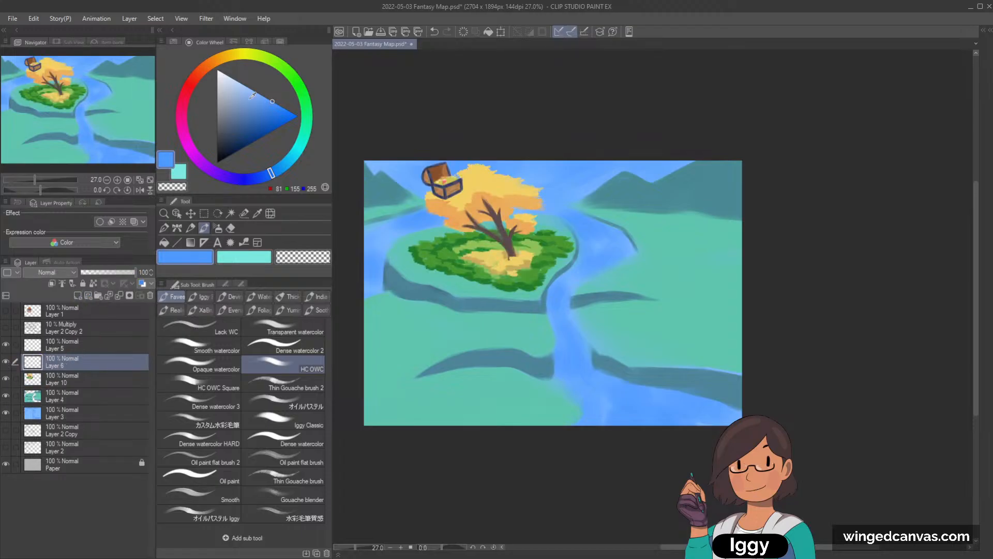
{"action": "left_click", "coordinate": [240, 74]}
{"action": "left_click", "coordinate": [224, 73]}
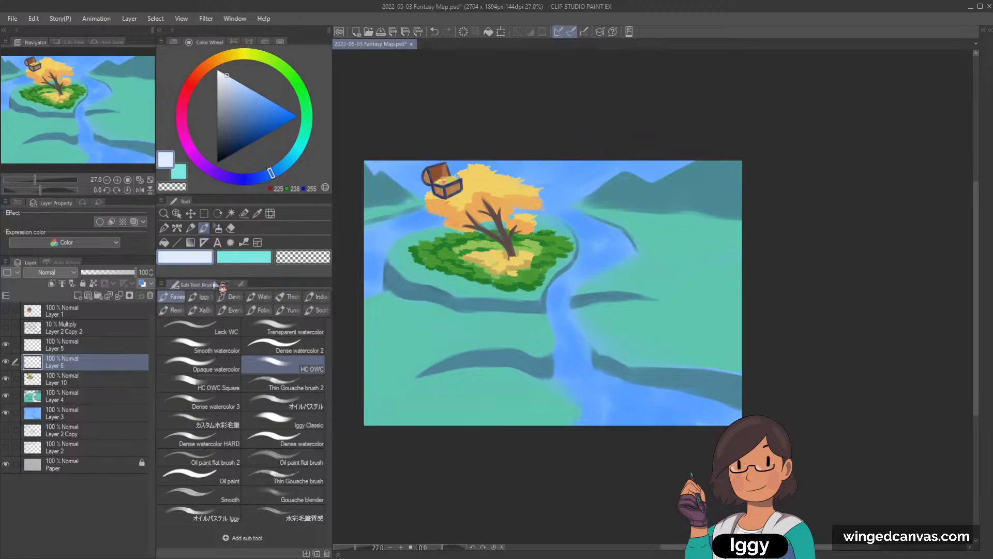
{"action": "mouse_move", "coordinate": [532, 205]}
{"action": "left_mouse_down"}
{"action": "mouse_move", "coordinate": [572, 199]}
{"action": "mouse_move", "coordinate": [556, 202]}
{"action": "left_mouse_up"}
{"action": "key", "text": "ctrl+z"}
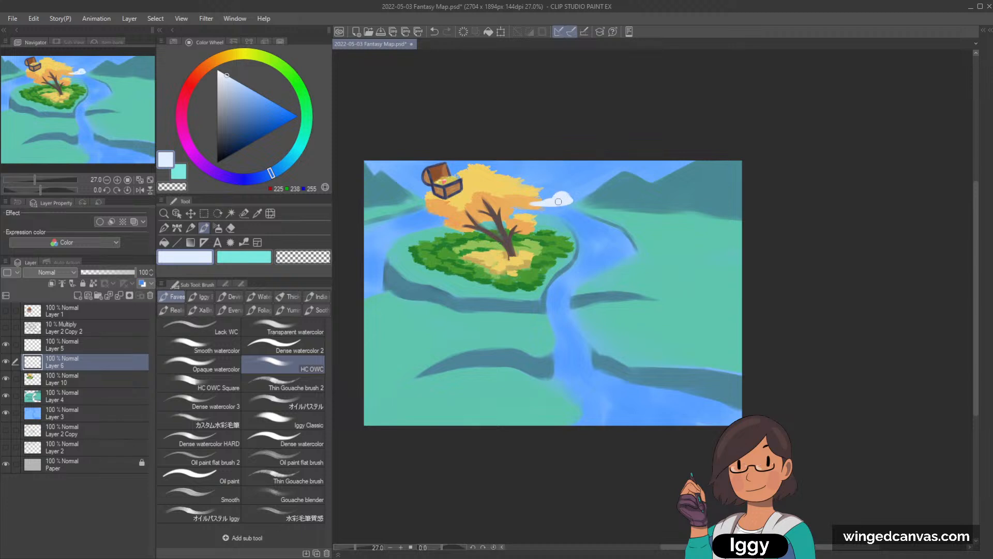
- Paint a matching pale cloud left of the tree below the treasure chest, and shape the clouds with transparent color
{"action": "left_click_drag", "start_coordinate": [405, 206], "coordinate": [434, 209]}
{"action": "key", "text": "ctrl+z"}
{"action": "left_click_drag", "start_coordinate": [417, 207], "coordinate": [430, 204]}
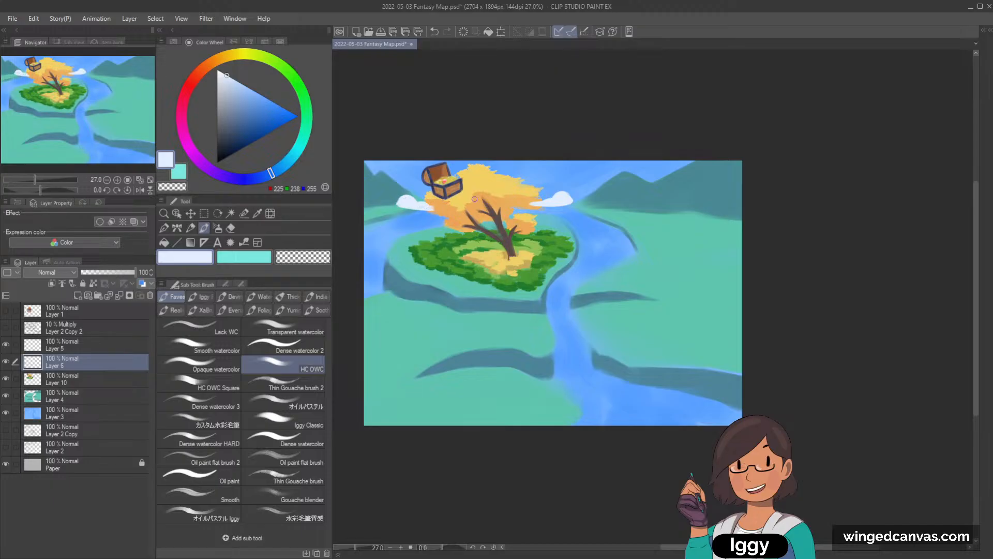
{"action": "key", "text": "ctrl+z"}
{"action": "mouse_move", "coordinate": [425, 202]}
{"action": "left_mouse_down"}
{"action": "mouse_move", "coordinate": [401, 202]}
{"action": "mouse_move", "coordinate": [416, 202]}
{"action": "mouse_move", "coordinate": [409, 195]}
{"action": "mouse_move", "coordinate": [402, 213]}
{"action": "mouse_move", "coordinate": [420, 203]}
{"action": "mouse_move", "coordinate": [402, 203]}
{"action": "mouse_move", "coordinate": [442, 207]}
{"action": "mouse_move", "coordinate": [401, 208]}
{"action": "mouse_move", "coordinate": [444, 211]}
{"action": "mouse_move", "coordinate": [408, 210]}
{"action": "left_mouse_up"}
{"action": "key", "text": "c"}
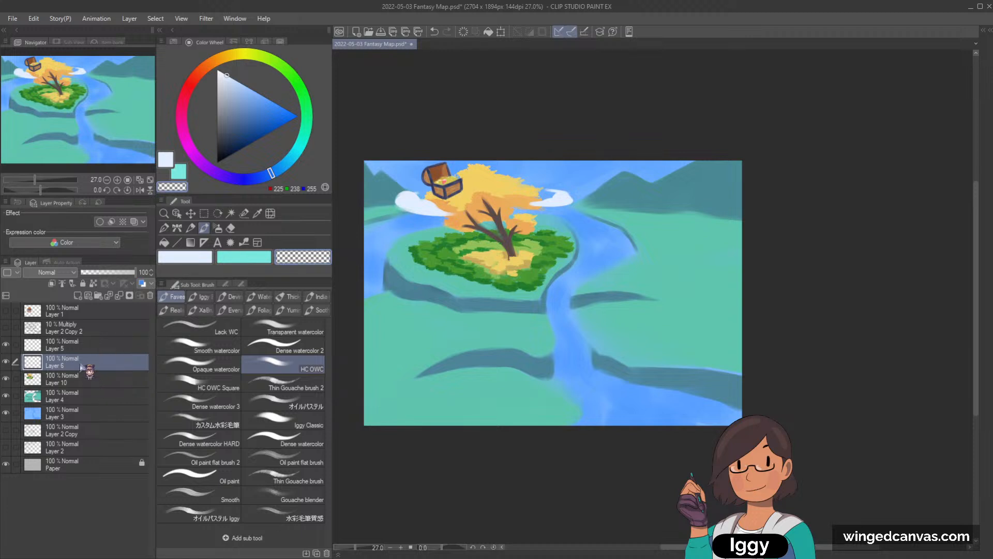
{"action": "left_click", "coordinate": [266, 259]}
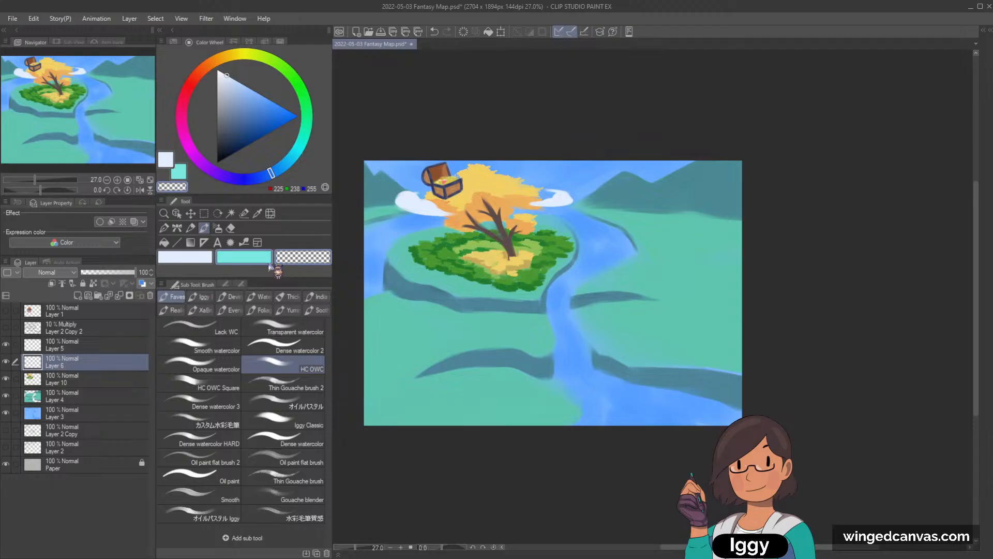
{"action": "left_click", "coordinate": [237, 95]}
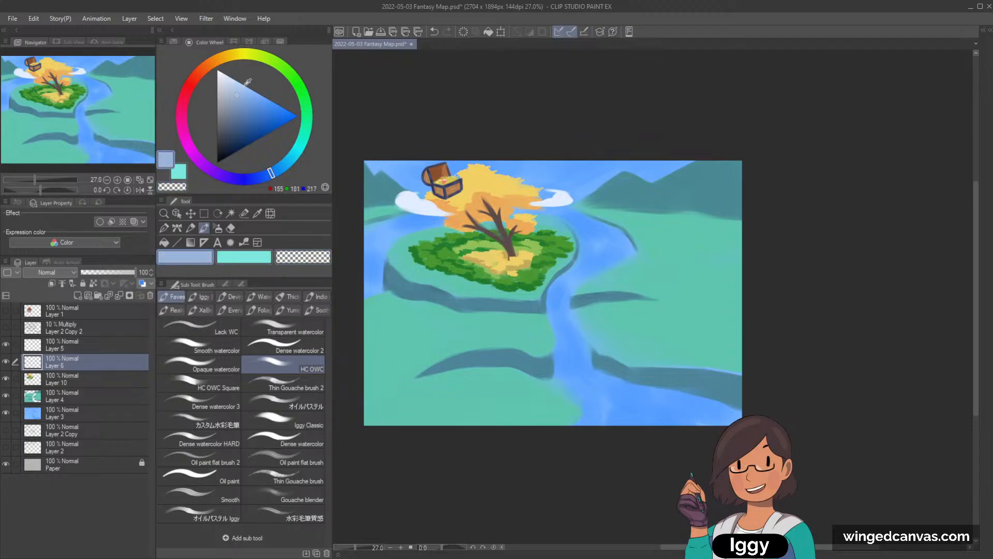
{"action": "left_click_drag", "start_coordinate": [402, 196], "coordinate": [405, 206]}
{"action": "key", "text": "ctrl+z"}
- Shade the left cloud with periwinkle blue (RGB 157, 185, 255) and sample its blended lighter tone (RGB 185, 207, 255)
{"action": "left_click", "coordinate": [248, 87]}
{"action": "left_click", "coordinate": [262, 177]}
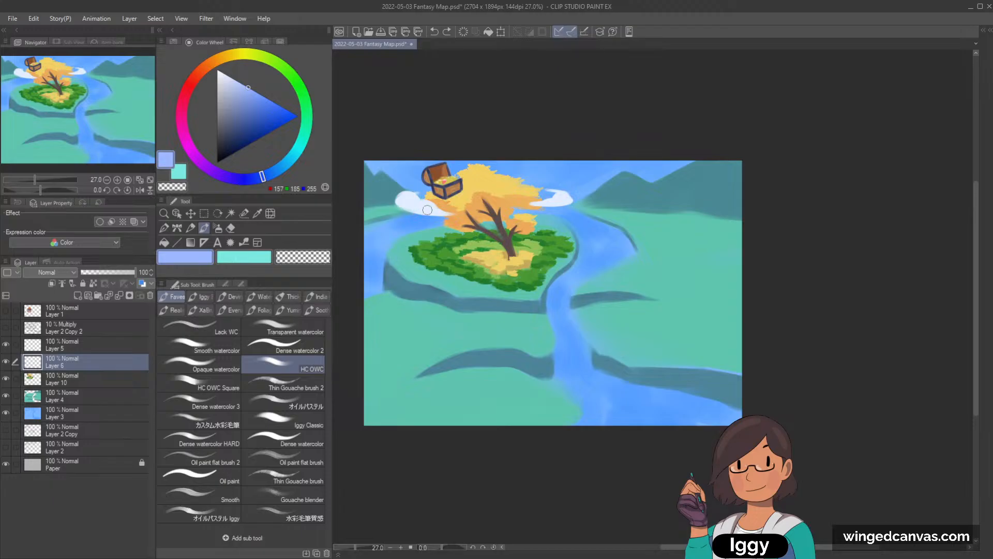
{"action": "mouse_move", "coordinate": [400, 201]}
{"action": "left_mouse_down"}
{"action": "mouse_move", "coordinate": [415, 208]}
{"action": "mouse_move", "coordinate": [407, 201]}
{"action": "left_mouse_up"}
{"action": "left_click", "coordinate": [405, 203], "text": "alt"}
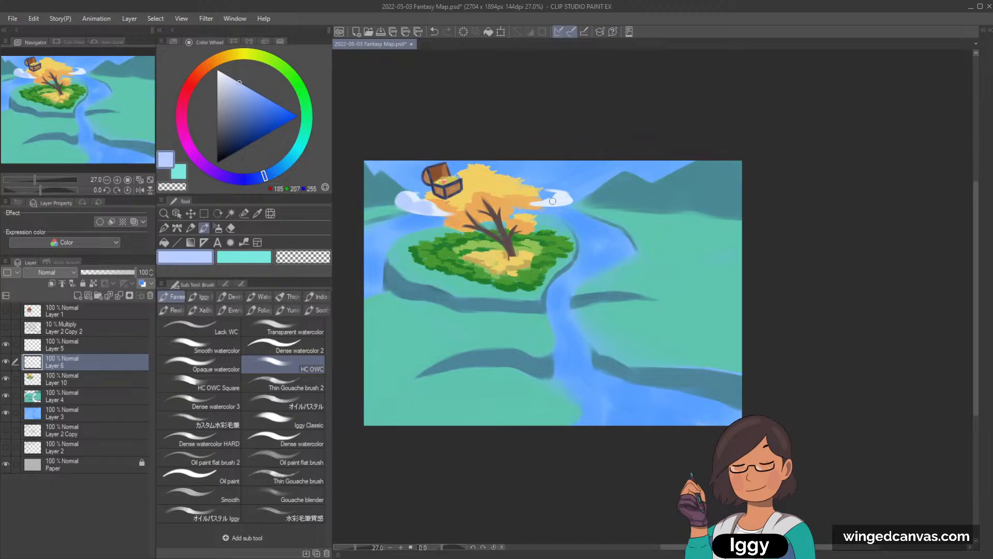
- Redo the pale lavender-blue shading on the edge of the cloud right of the tree on Layer 6
{"action": "key", "text": "ctrl+z"}
{"action": "mouse_move", "coordinate": [562, 201]}
{"action": "left_mouse_down"}
{"action": "mouse_move", "coordinate": [546, 205]}
{"action": "mouse_move", "coordinate": [570, 203]}
{"action": "left_mouse_up"}
{"action": "key", "text": "ctrl+z"}
{"action": "left_click_drag", "start_coordinate": [565, 200], "coordinate": [570, 203]}
{"action": "scroll", "coordinate": [551, 202], "scroll_direction": "down", "scroll_amount": 1}
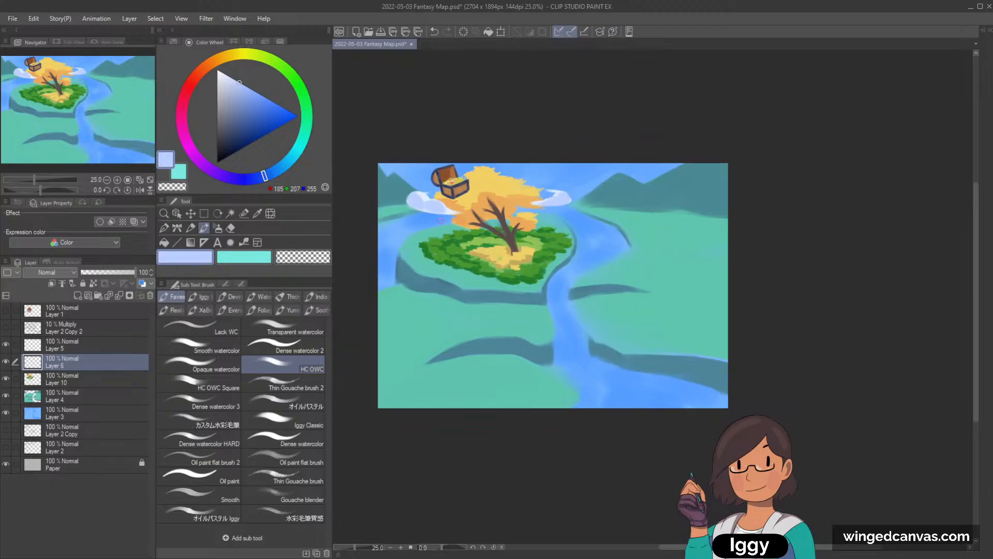
{"action": "left_click", "coordinate": [463, 207], "text": "alt"}
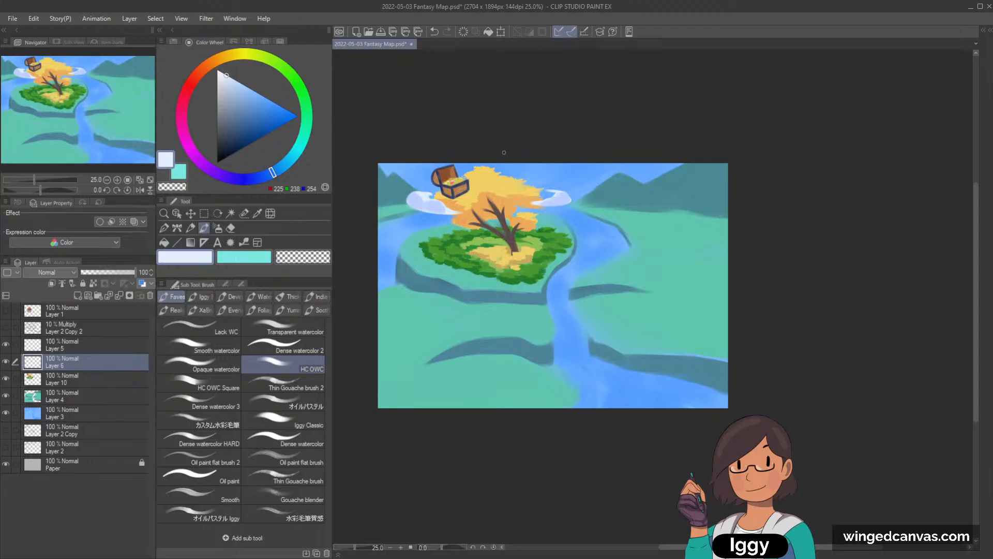
- On Layer 3, blend sampled blues into the water left of the tree and the river bend on the right
{"action": "left_click", "coordinate": [99, 419]}
{"action": "left_click", "coordinate": [408, 228], "text": "alt"}
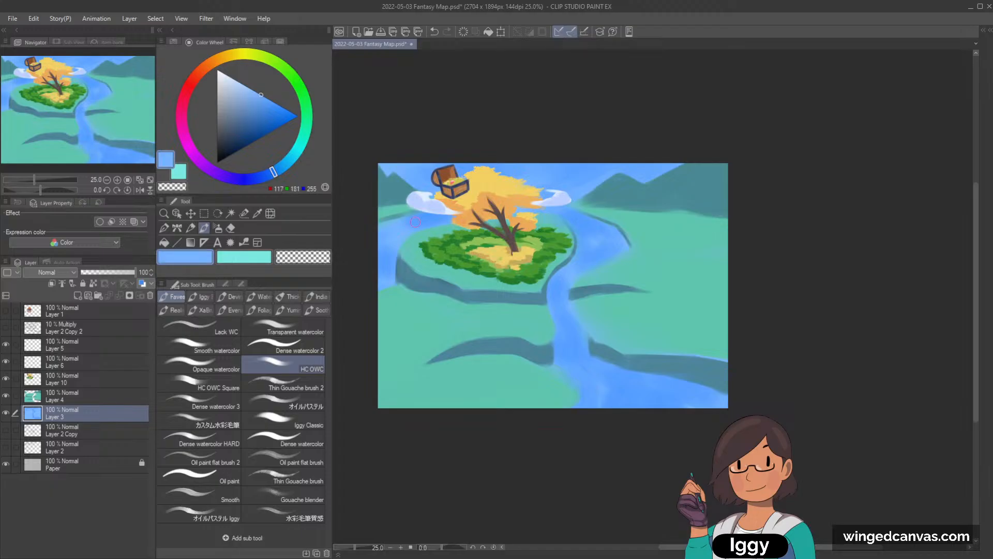
{"action": "left_click_drag", "start_coordinate": [402, 229], "coordinate": [465, 206]}
{"action": "left_click", "coordinate": [605, 243], "text": "alt"}
{"action": "mouse_move", "coordinate": [598, 226]}
{"action": "left_mouse_down"}
{"action": "mouse_move", "coordinate": [577, 256]}
{"action": "mouse_move", "coordinate": [606, 243]}
{"action": "mouse_move", "coordinate": [567, 281]}
{"action": "left_mouse_up"}
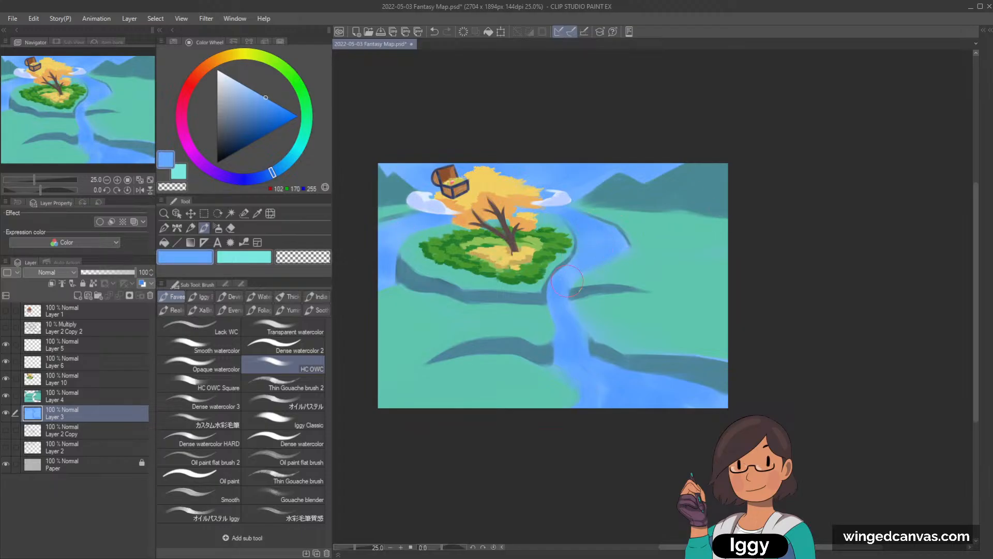
- Mix a pale sky blue and dab foam at the base of the upper, lower and left-edge waterfalls
{"action": "left_click", "coordinate": [561, 297], "text": "alt"}
{"action": "left_click", "coordinate": [234, 80]}
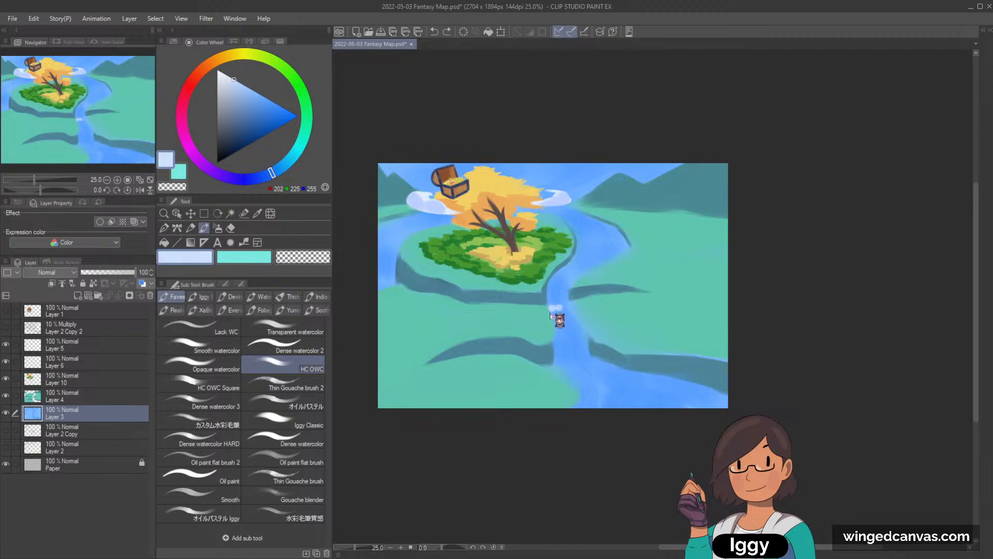
{"action": "left_click", "coordinate": [227, 78]}
{"action": "left_click_drag", "start_coordinate": [272, 173], "coordinate": [281, 167]}
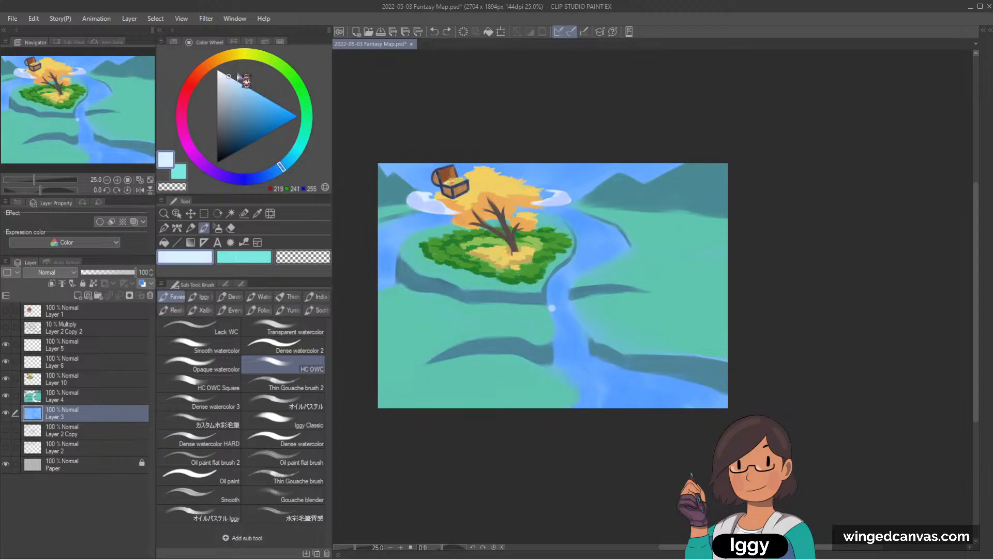
{"action": "left_click", "coordinate": [235, 81]}
{"action": "left_click", "coordinate": [552, 307]}
{"action": "left_click_drag", "start_coordinate": [560, 307], "coordinate": [568, 305]}
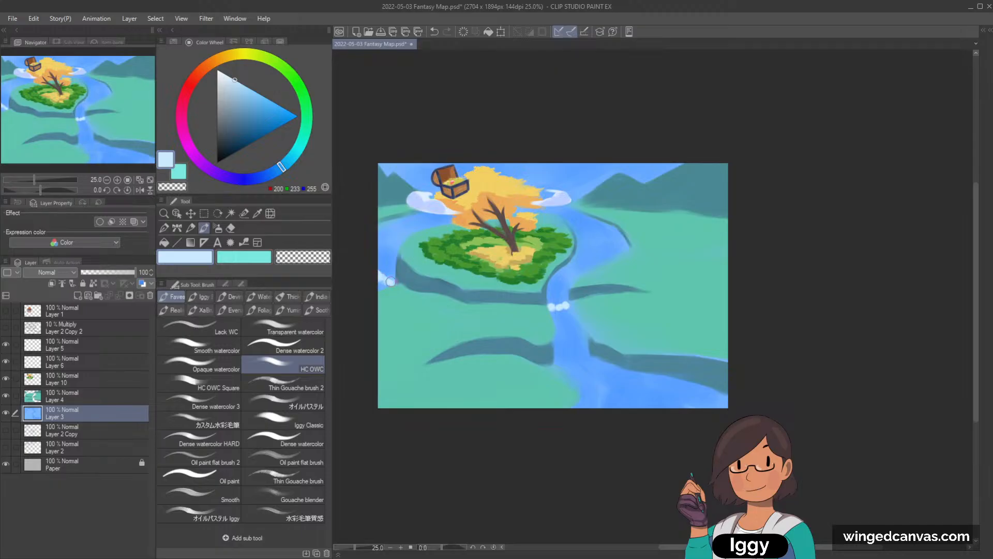
{"action": "left_click_drag", "start_coordinate": [560, 308], "coordinate": [566, 310]}
{"action": "key", "text": "ctrl+z"}
{"action": "left_click_drag", "start_coordinate": [559, 367], "coordinate": [587, 360]}
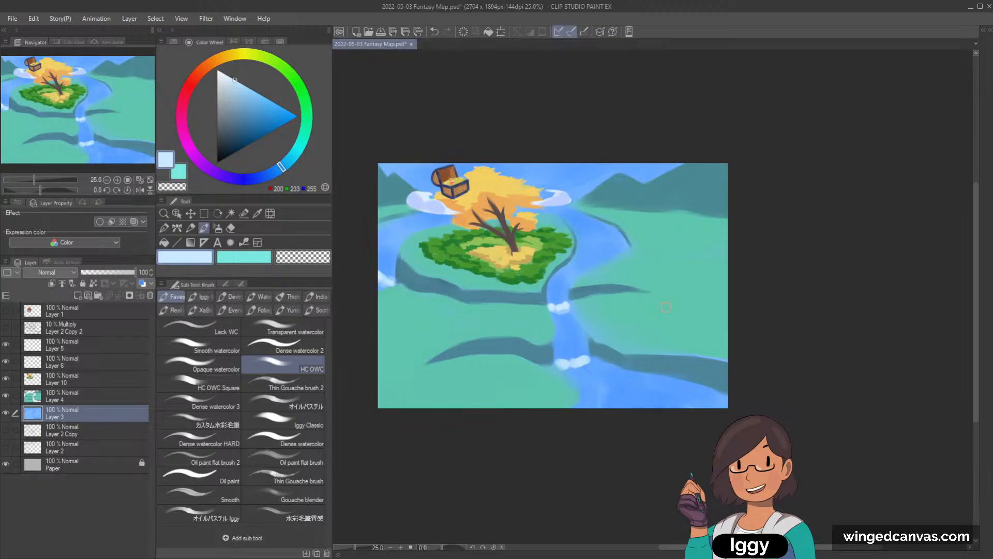
{"action": "mouse_move", "coordinate": [570, 367]}
{"action": "left_mouse_down"}
{"action": "mouse_move", "coordinate": [559, 366]}
{"action": "mouse_move", "coordinate": [592, 362]}
{"action": "mouse_move", "coordinate": [568, 368]}
{"action": "left_mouse_up"}
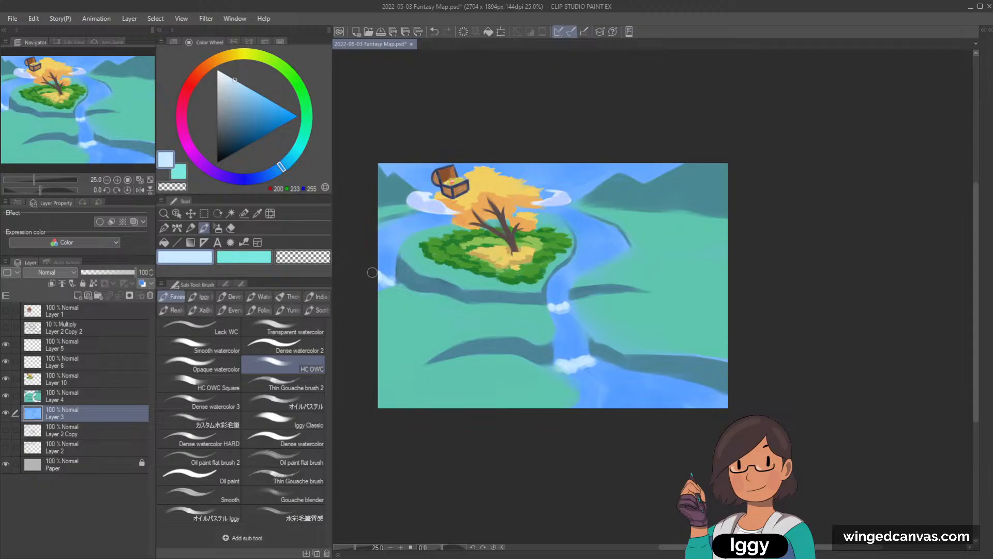
- Rework the pale blue highlights at the brink of the upper waterfall, undoing unwanted strokes
{"action": "key", "text": "ctrl+z"}
{"action": "mouse_move", "coordinate": [558, 281]}
{"action": "left_mouse_down"}
{"action": "mouse_move", "coordinate": [588, 262]}
{"action": "mouse_move", "coordinate": [591, 219]}
{"action": "mouse_move", "coordinate": [598, 238]}
{"action": "mouse_move", "coordinate": [554, 285]}
{"action": "left_mouse_up"}
{"action": "key", "text": "ctrl+z"}
{"action": "key", "text": "ctrl+z"}
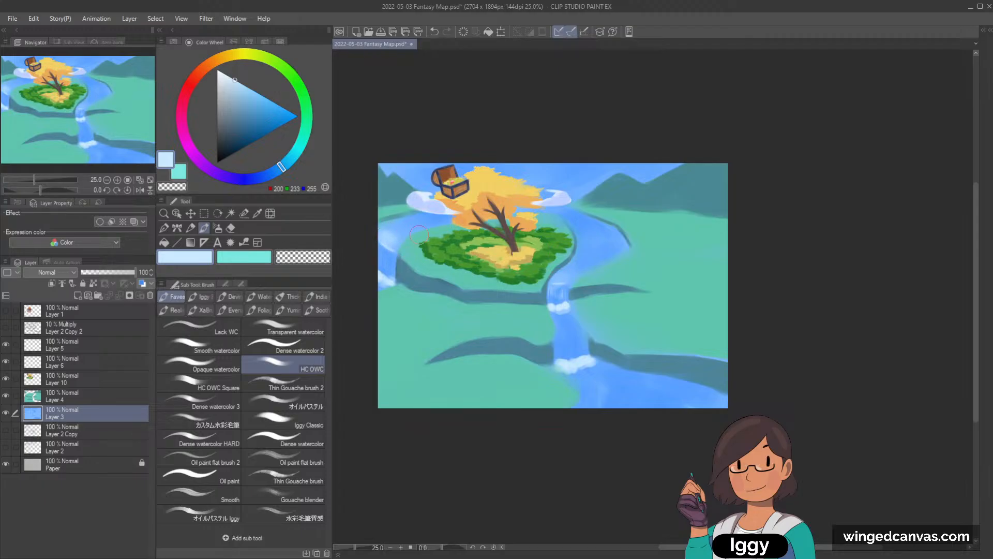
- Lighten the lower waterfall's falling water above the foam with sampled light and mid blues
{"action": "mouse_move", "coordinate": [564, 362]}
{"action": "left_mouse_down"}
{"action": "mouse_move", "coordinate": [562, 348]}
{"action": "mouse_move", "coordinate": [585, 355]}
{"action": "left_mouse_up"}
{"action": "key", "text": "ctrl+z"}
{"action": "left_click", "coordinate": [563, 343], "text": "alt"}
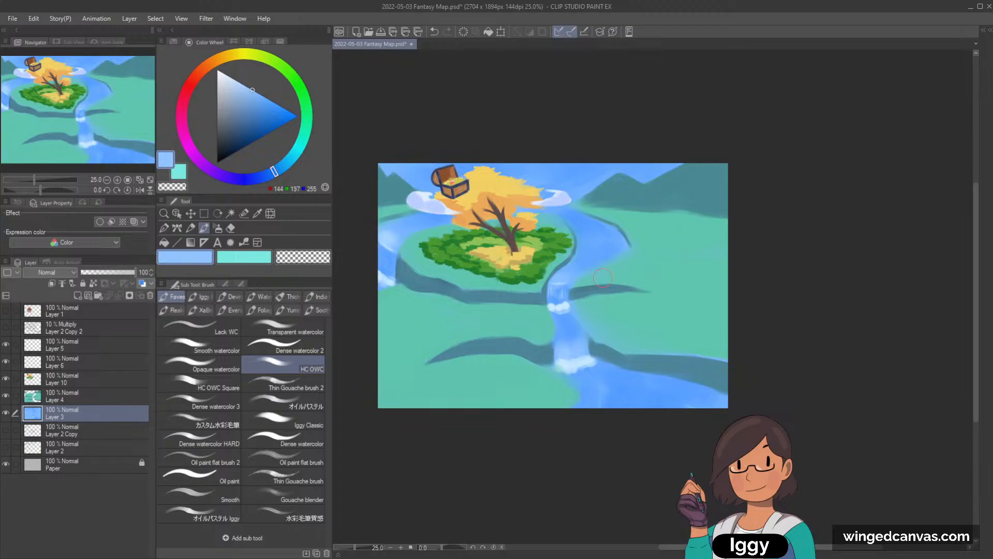
{"action": "left_click", "coordinate": [564, 355], "text": "alt"}
{"action": "left_click_drag", "start_coordinate": [562, 347], "coordinate": [588, 339]}
{"action": "left_click", "coordinate": [574, 318], "text": "alt"}
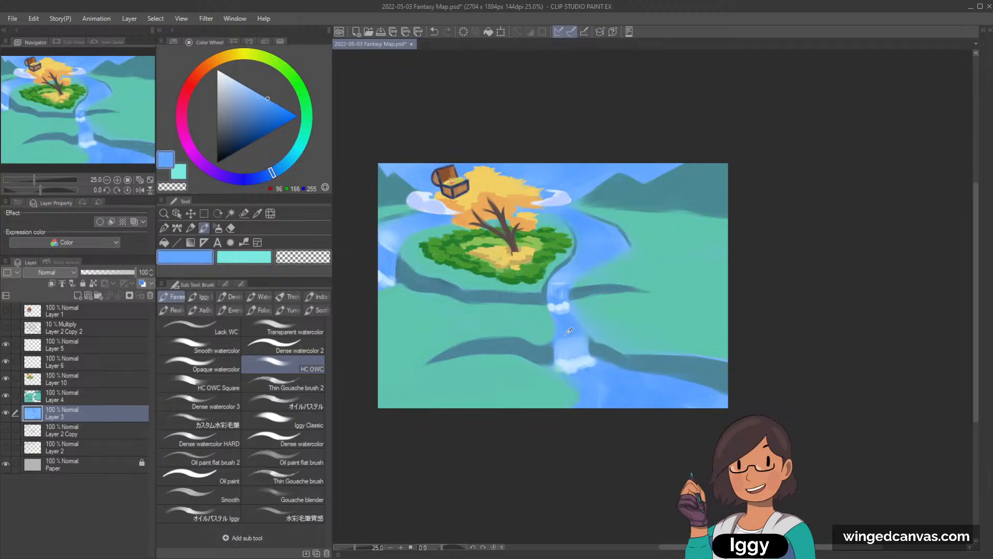
- Soften the upper waterfall and the left-edge waterfall with vertical strokes of sampled light blue
{"action": "left_click", "coordinate": [551, 335], "text": "alt"}
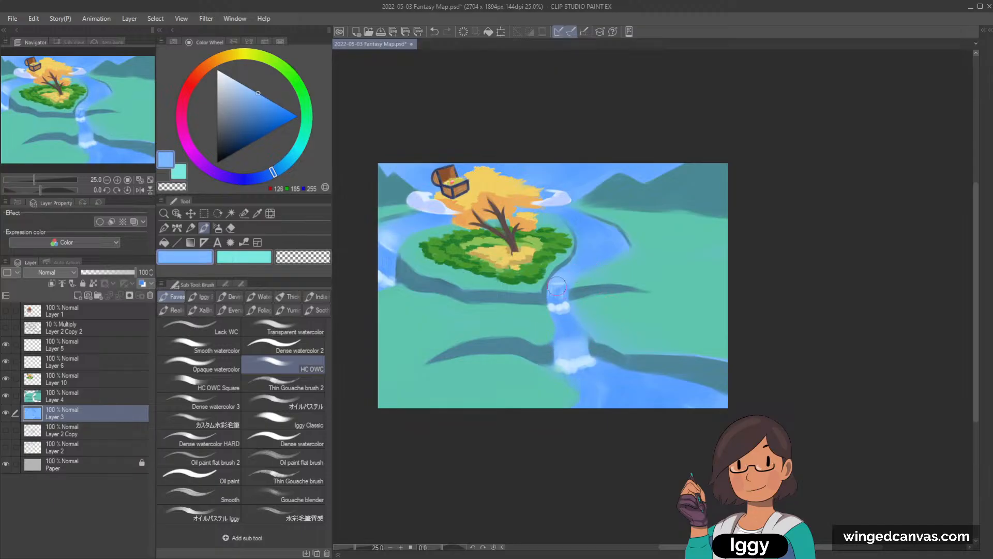
{"action": "left_click", "coordinate": [568, 356], "text": "alt"}
{"action": "left_click", "coordinate": [570, 353], "text": "alt"}
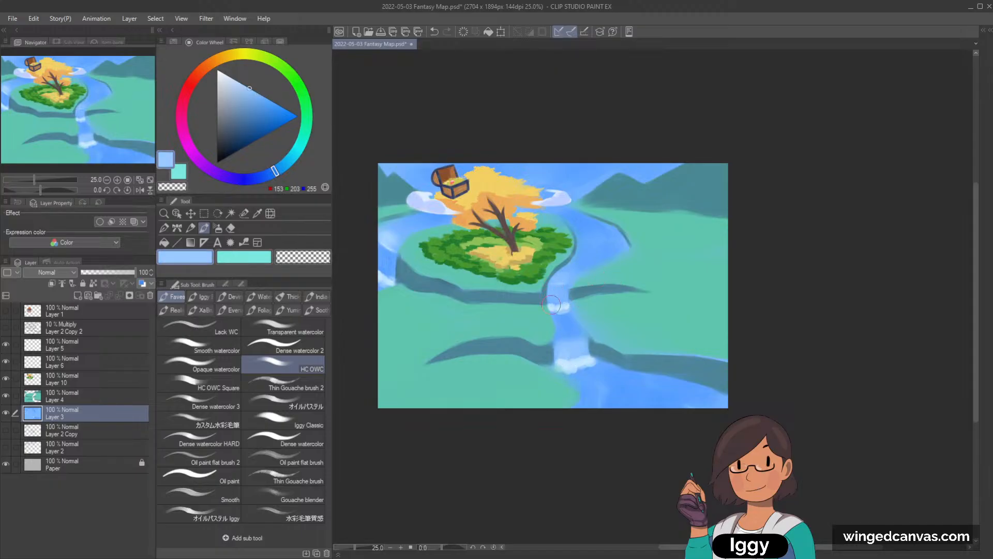
{"action": "left_click_drag", "start_coordinate": [558, 304], "coordinate": [558, 295]}
{"action": "left_click_drag", "start_coordinate": [382, 253], "coordinate": [388, 276]}
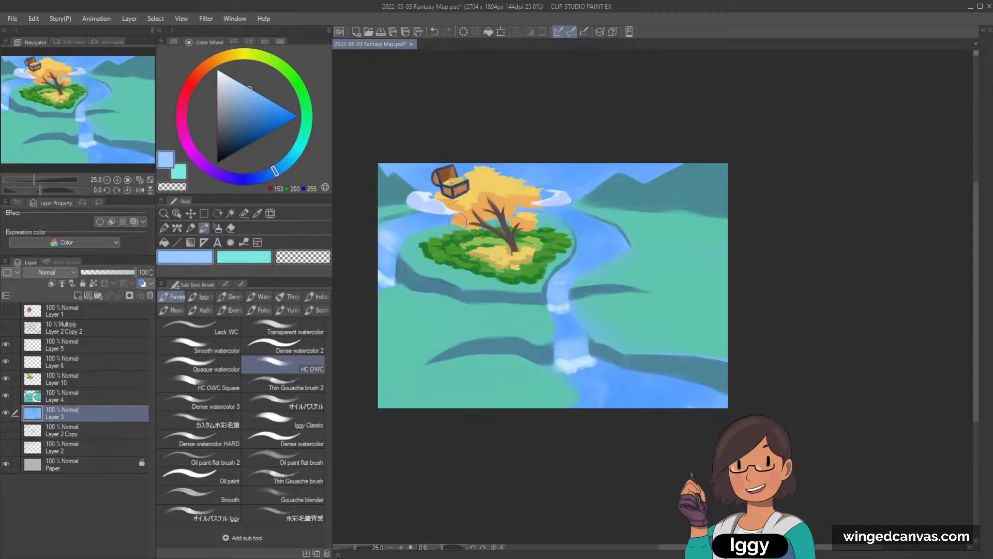
- Blend the water above the left-edge waterfall with light and mid blues sampled from the river
{"action": "left_click", "coordinate": [392, 234], "text": "alt"}
{"action": "left_click", "coordinate": [390, 234], "text": "alt"}
{"action": "key", "text": "ctrl+z"}
{"action": "left_click", "coordinate": [388, 235], "text": "alt"}
{"action": "left_click", "coordinate": [391, 235], "text": "alt"}
{"action": "left_click", "coordinate": [405, 229], "text": "alt"}
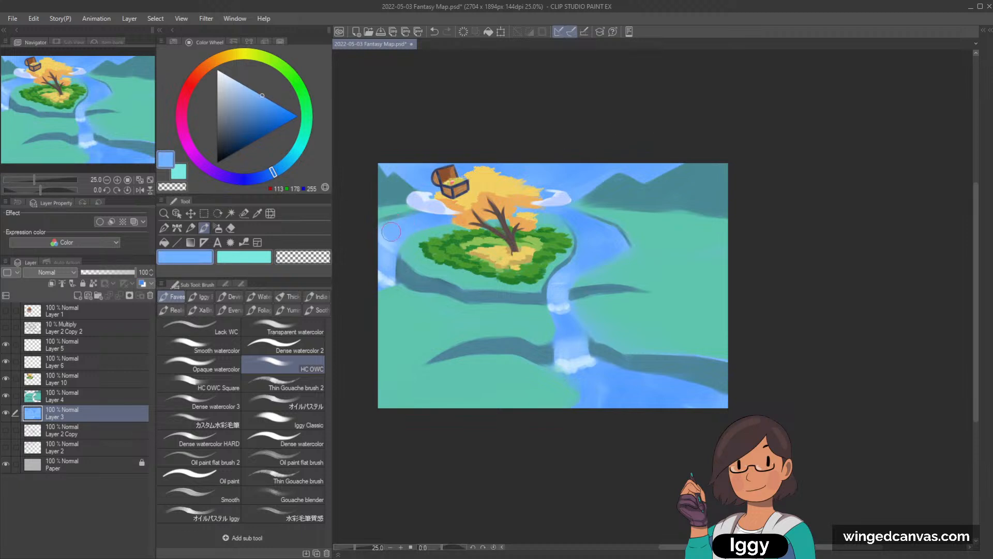
{"action": "left_click", "coordinate": [389, 245], "text": "alt"}
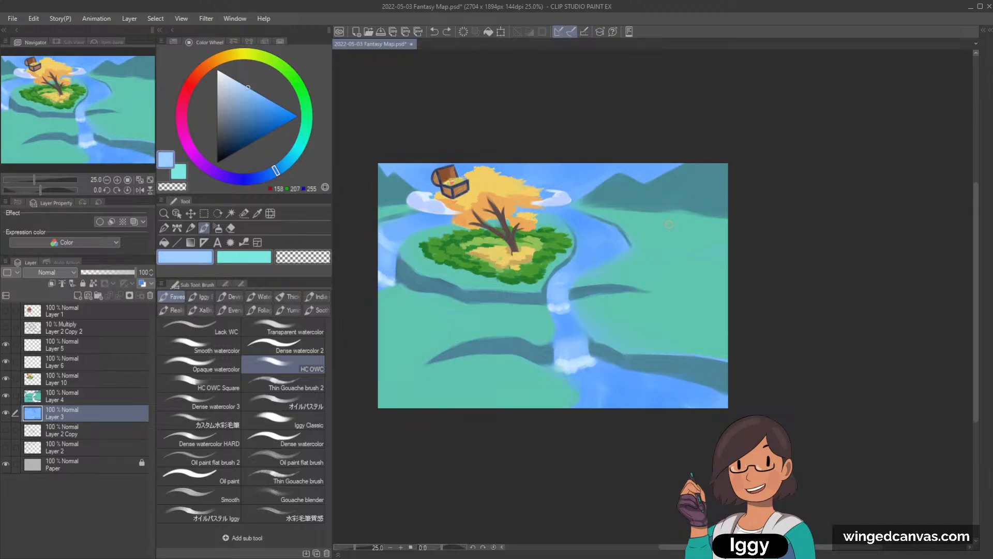
{"action": "left_click", "coordinate": [585, 360], "text": "alt"}
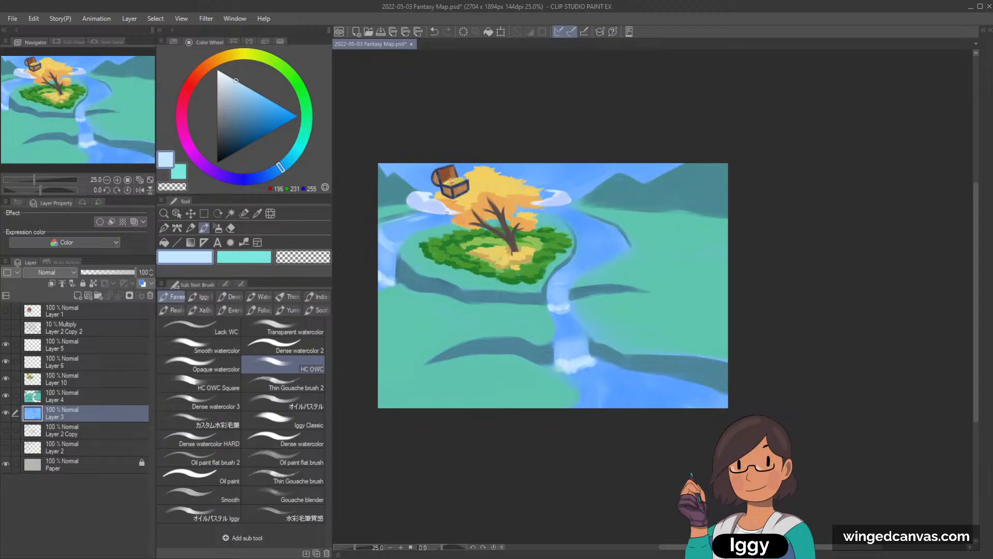
{"action": "left_click", "coordinate": [403, 226], "text": "alt"}
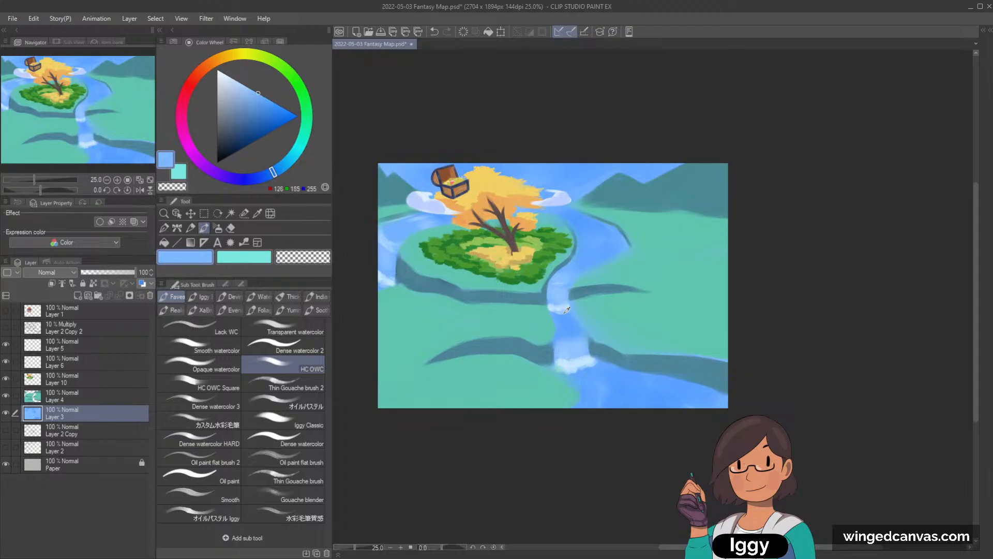
- Paint pale blue flow streaks through the river bend right of the tree and refine the upper waterfall with sampled blues
{"action": "left_click", "coordinate": [566, 308], "text": "alt"}
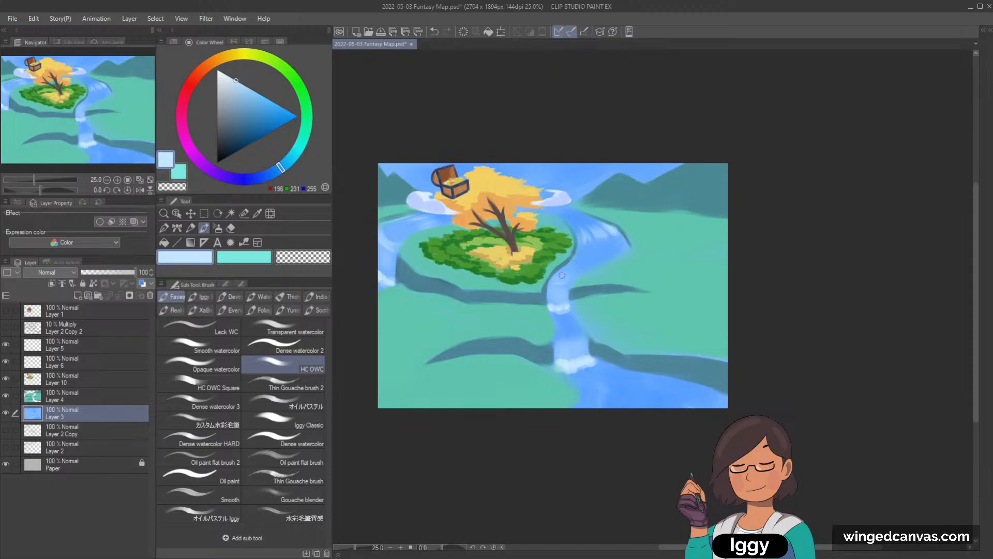
{"action": "key", "text": "ctrl+z"}
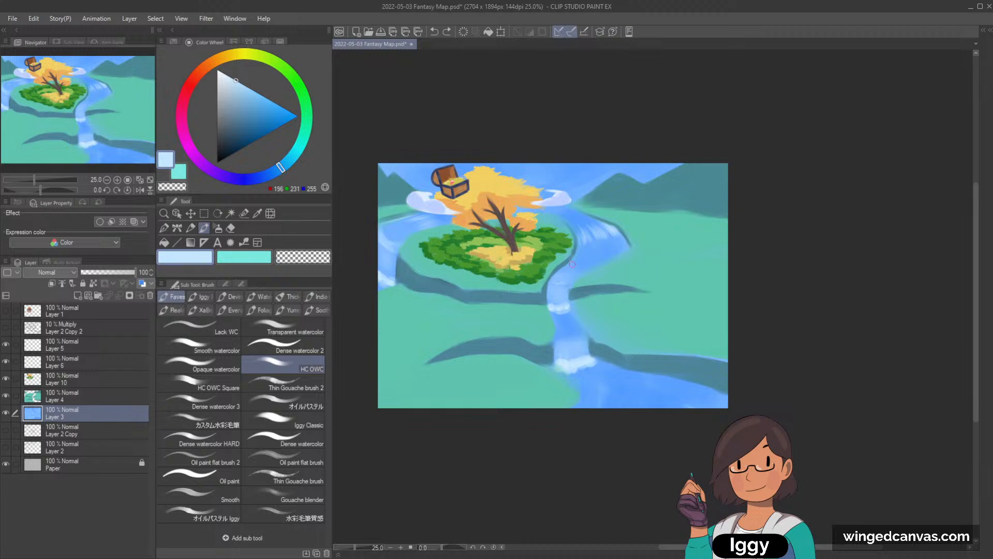
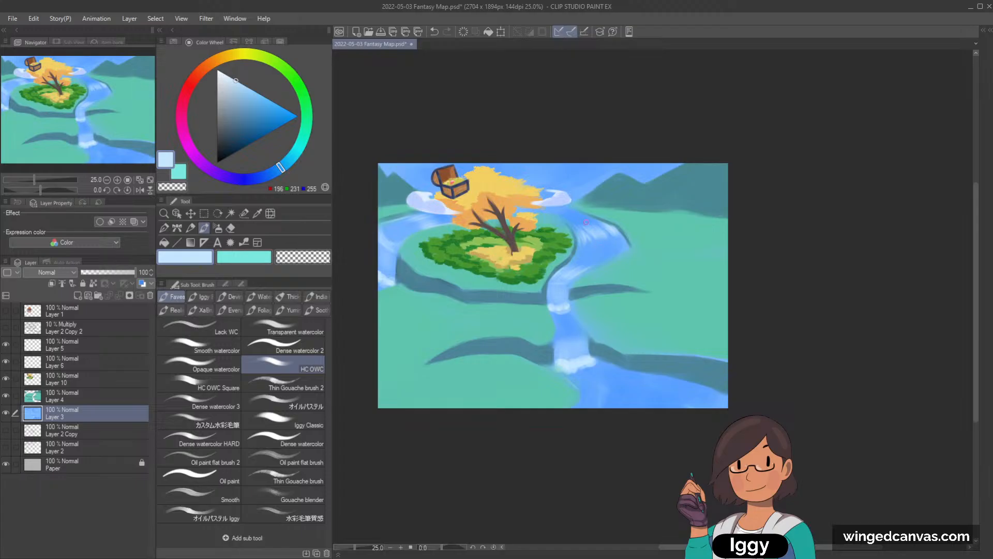
{"action": "left_click_drag", "start_coordinate": [592, 224], "coordinate": [612, 238]}
{"action": "left_click", "coordinate": [568, 281], "text": "alt"}
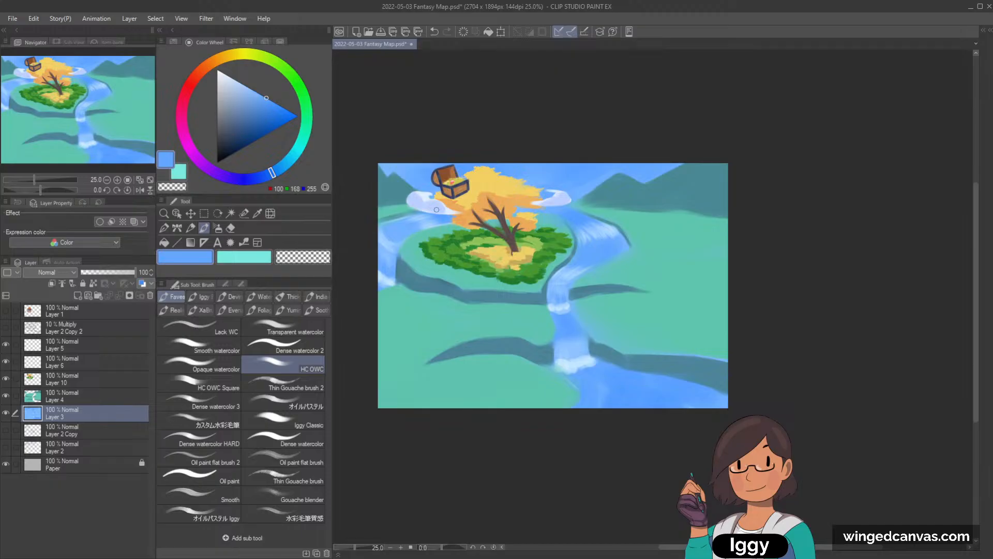
{"action": "left_click", "coordinate": [561, 324], "text": "alt"}
{"action": "left_click_drag", "start_coordinate": [552, 301], "coordinate": [563, 293]}
{"action": "left_click", "coordinate": [589, 240], "text": "alt"}
- Deepen the upper sky around the tree and toward the right mountains on Layer 3 with a darker, saturated blue
{"action": "left_click", "coordinate": [564, 200], "text": "alt"}
{"action": "left_click", "coordinate": [550, 179], "text": "alt"}
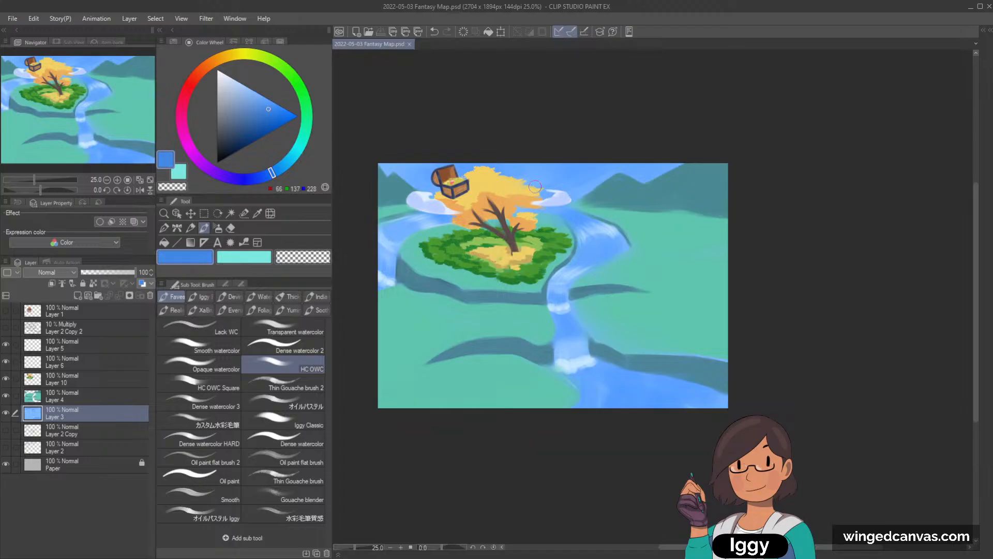
{"action": "left_click", "coordinate": [413, 173], "text": "alt"}
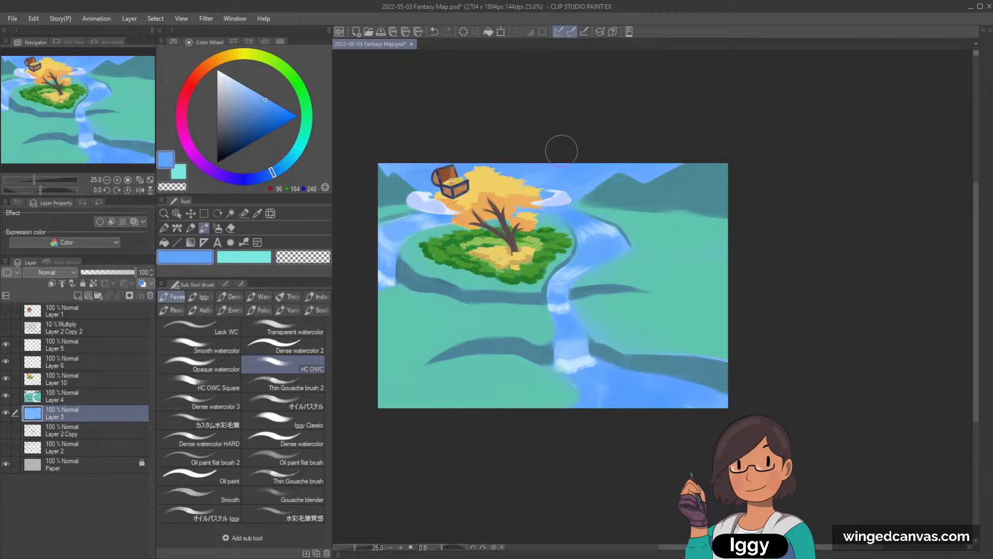
{"action": "left_click_drag", "start_coordinate": [537, 171], "coordinate": [573, 168]}
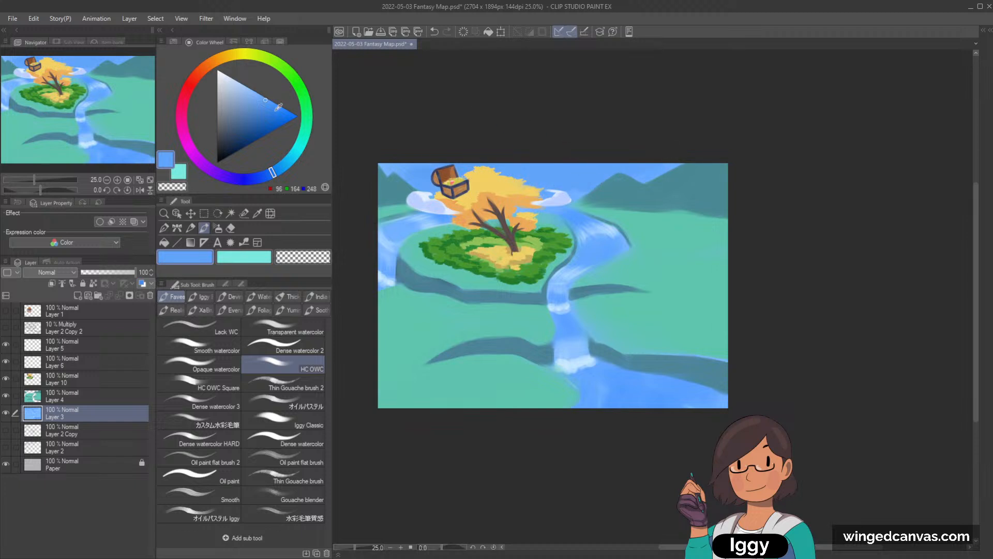
{"action": "left_click", "coordinate": [416, 171], "text": "alt"}
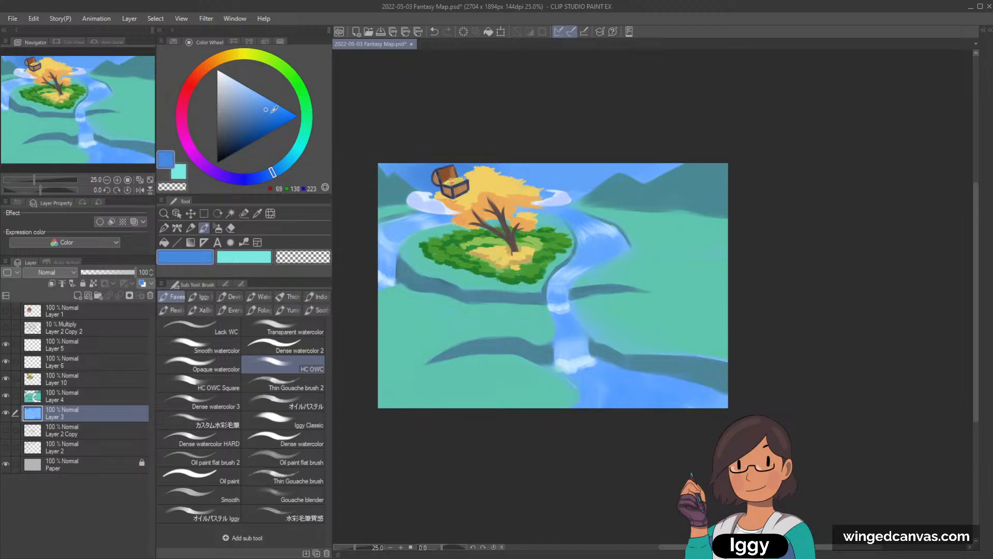
{"action": "left_click", "coordinate": [272, 113]}
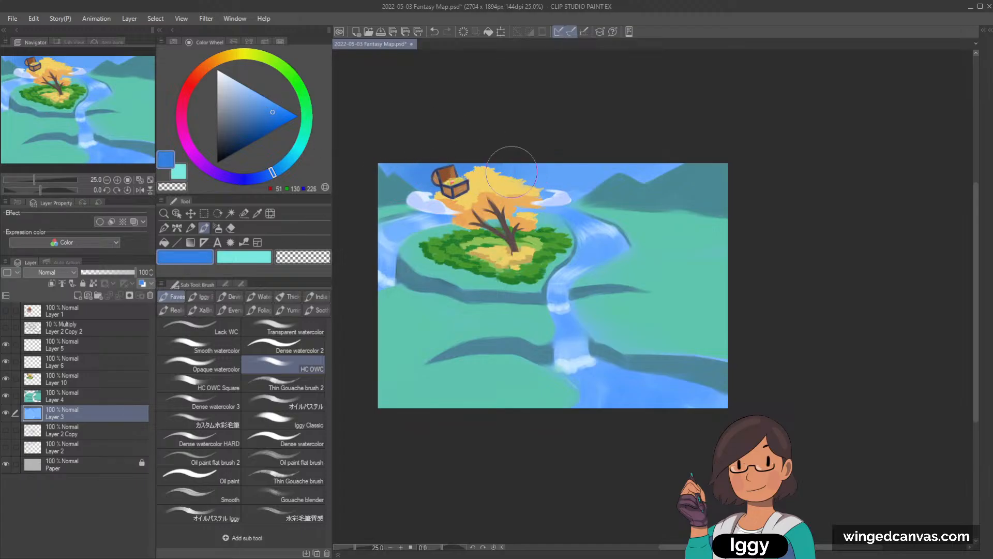
{"action": "mouse_move", "coordinate": [517, 179]}
{"action": "left_mouse_down"}
{"action": "mouse_move", "coordinate": [643, 160]}
{"action": "mouse_move", "coordinate": [603, 185]}
{"action": "mouse_move", "coordinate": [650, 172]}
{"action": "left_mouse_up"}
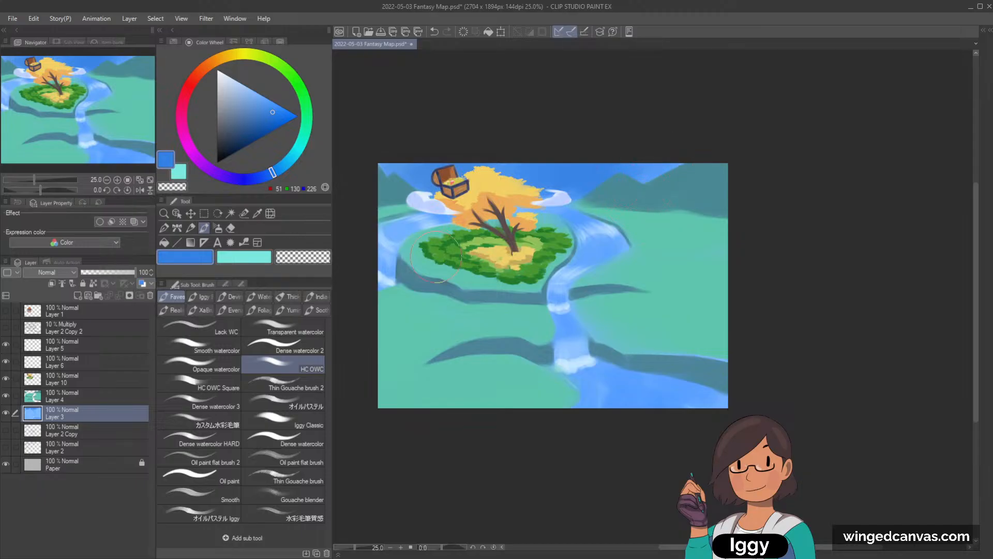
- On Layer 4, repaint the ridges of the right-hand mountains in a muted navy blue
{"action": "left_click", "coordinate": [631, 160], "text": "alt"}
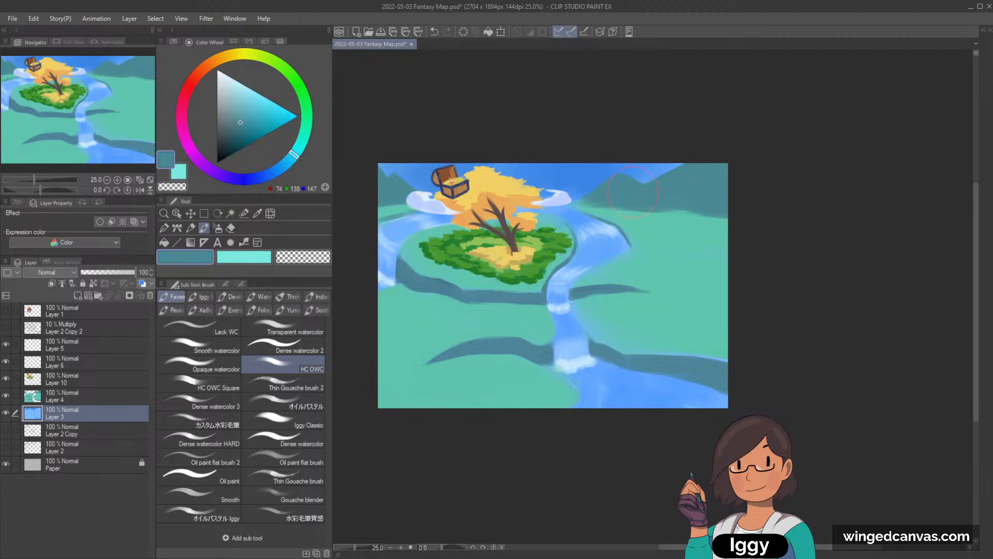
{"action": "left_click", "coordinate": [119, 396]}
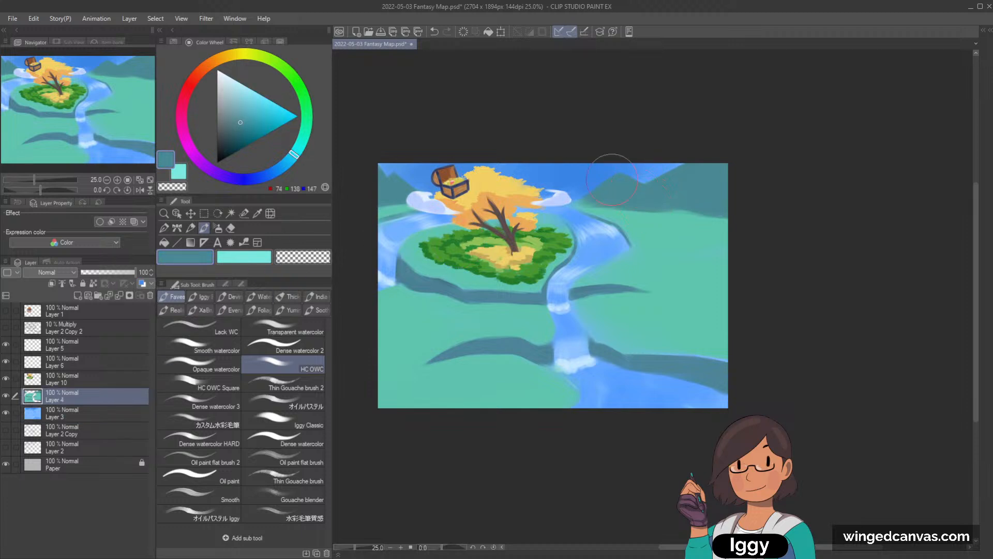
{"action": "left_click", "coordinate": [259, 177]}
{"action": "left_click", "coordinate": [244, 126]}
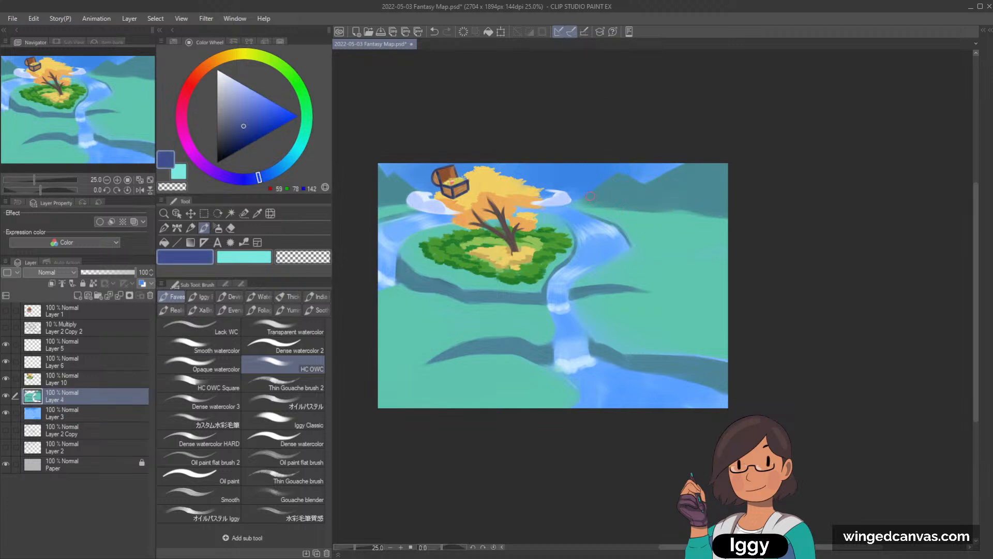
{"action": "mouse_move", "coordinate": [581, 199]}
{"action": "left_mouse_down"}
{"action": "mouse_move", "coordinate": [624, 171]}
{"action": "mouse_move", "coordinate": [581, 199]}
{"action": "mouse_move", "coordinate": [626, 171]}
{"action": "mouse_move", "coordinate": [576, 203]}
{"action": "mouse_move", "coordinate": [619, 167]}
{"action": "mouse_move", "coordinate": [600, 188]}
{"action": "mouse_move", "coordinate": [621, 178]}
{"action": "mouse_move", "coordinate": [600, 191]}
{"action": "mouse_move", "coordinate": [618, 200]}
{"action": "mouse_move", "coordinate": [593, 198]}
{"action": "mouse_move", "coordinate": [624, 178]}
{"action": "mouse_move", "coordinate": [593, 205]}
{"action": "mouse_move", "coordinate": [606, 187]}
{"action": "mouse_move", "coordinate": [640, 177]}
{"action": "mouse_move", "coordinate": [622, 181]}
{"action": "mouse_move", "coordinate": [652, 192]}
{"action": "mouse_move", "coordinate": [611, 196]}
{"action": "mouse_move", "coordinate": [721, 157]}
{"action": "left_mouse_up"}
{"action": "key", "text": "ctrl+z"}
{"action": "left_click", "coordinate": [606, 180], "text": "alt"}
{"action": "left_click", "coordinate": [610, 188], "text": "alt"}
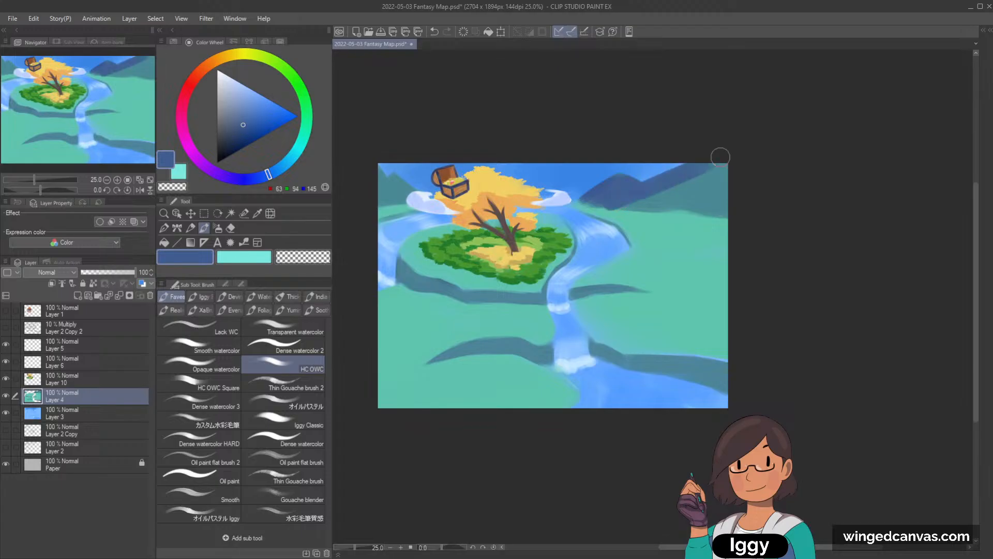
- Fill the right-hand mountains down to their base with the muted navy and recolour the small mountain on the far left
{"action": "mouse_move", "coordinate": [659, 188]}
{"action": "left_mouse_down"}
{"action": "mouse_move", "coordinate": [724, 168]}
{"action": "mouse_move", "coordinate": [711, 190]}
{"action": "mouse_move", "coordinate": [729, 193]}
{"action": "left_mouse_up"}
{"action": "left_click_drag", "start_coordinate": [618, 201], "coordinate": [722, 204]}
{"action": "left_click_drag", "start_coordinate": [661, 201], "coordinate": [724, 207]}
{"action": "left_click_drag", "start_coordinate": [634, 206], "coordinate": [735, 216]}
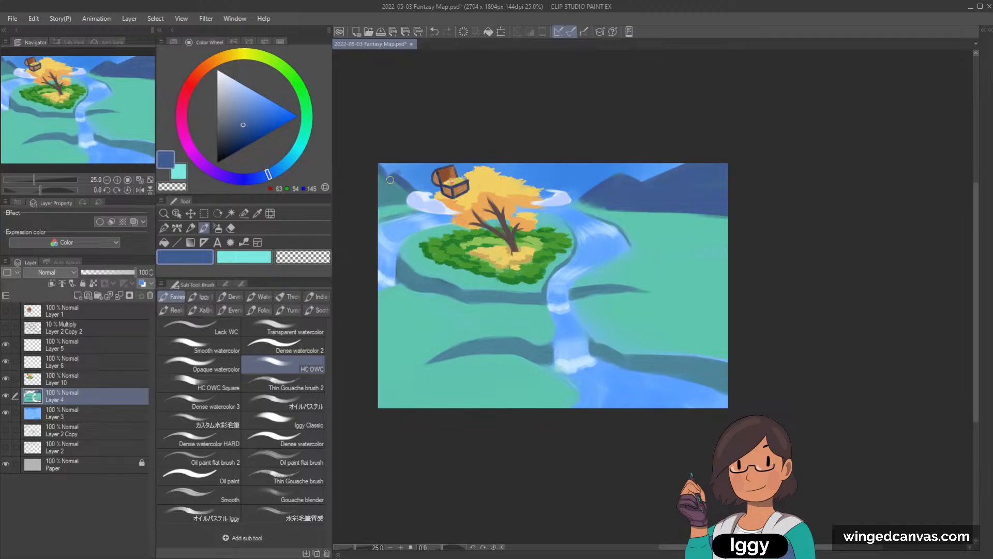
{"action": "mouse_move", "coordinate": [378, 175]}
{"action": "left_mouse_down"}
{"action": "mouse_move", "coordinate": [396, 185]}
{"action": "mouse_move", "coordinate": [392, 192]}
{"action": "left_mouse_up"}
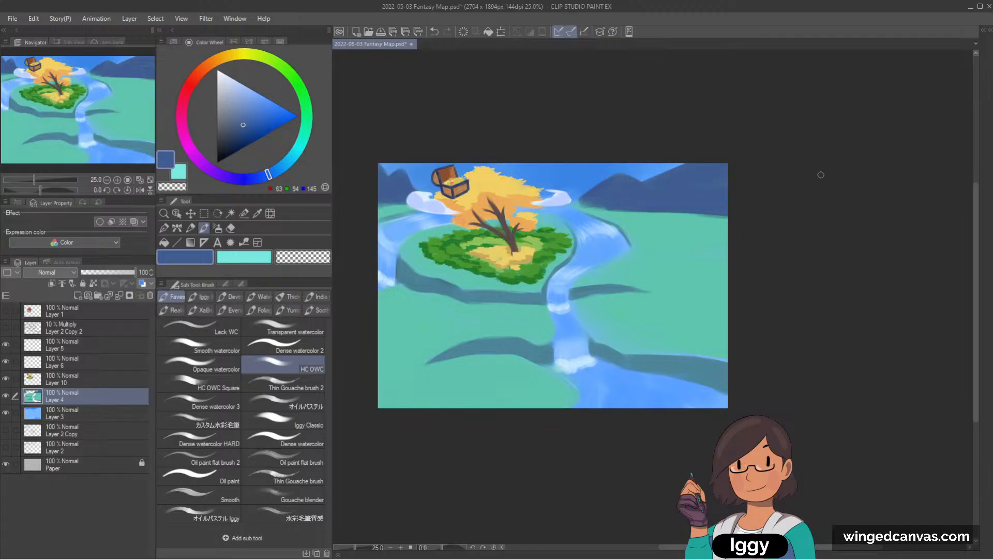
- Touch up the sky between the tree and the right-hand mountains on Layer 3 with the light blue sampled from the river
{"action": "left_click", "coordinate": [609, 253], "text": "alt"}
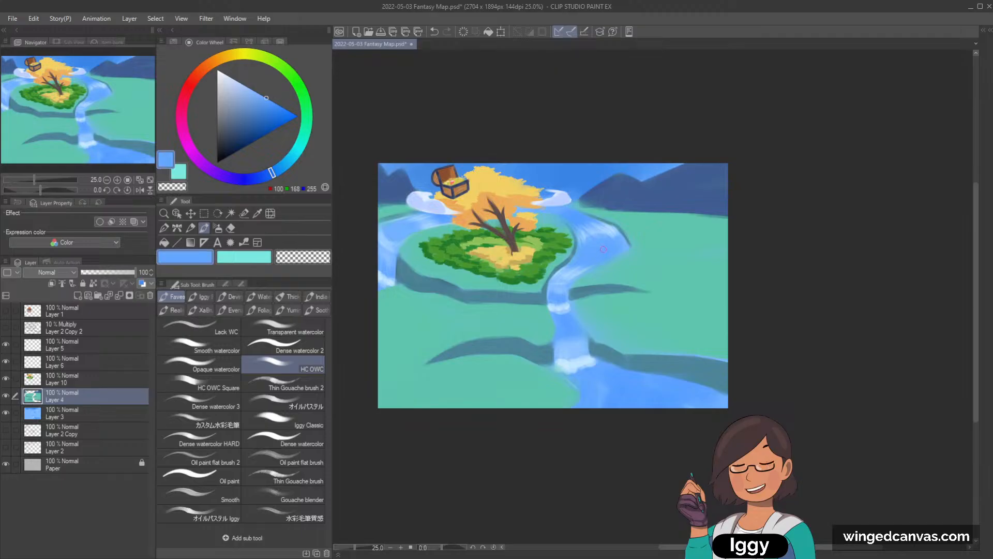
{"action": "left_click", "coordinate": [100, 416]}
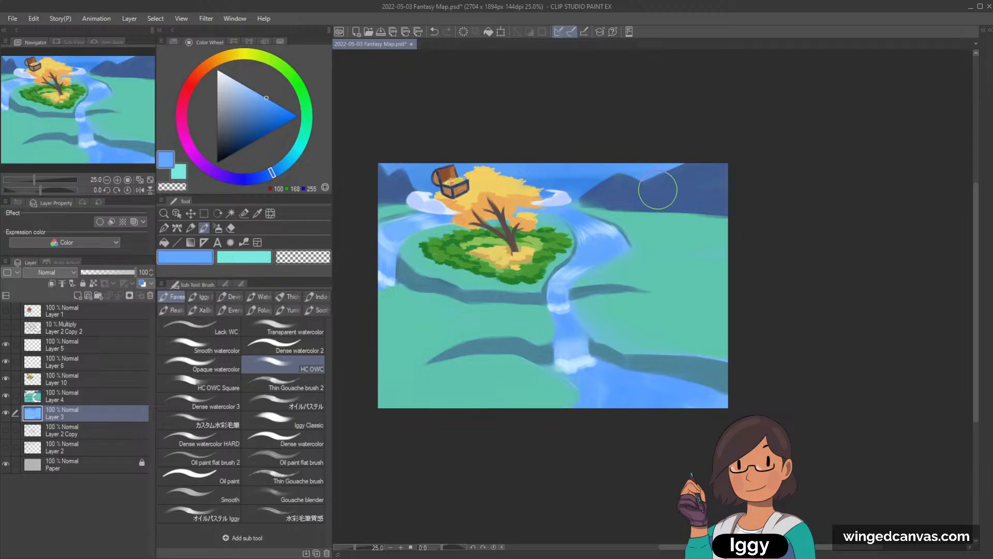
{"action": "left_click", "coordinate": [640, 189], "text": "alt"}
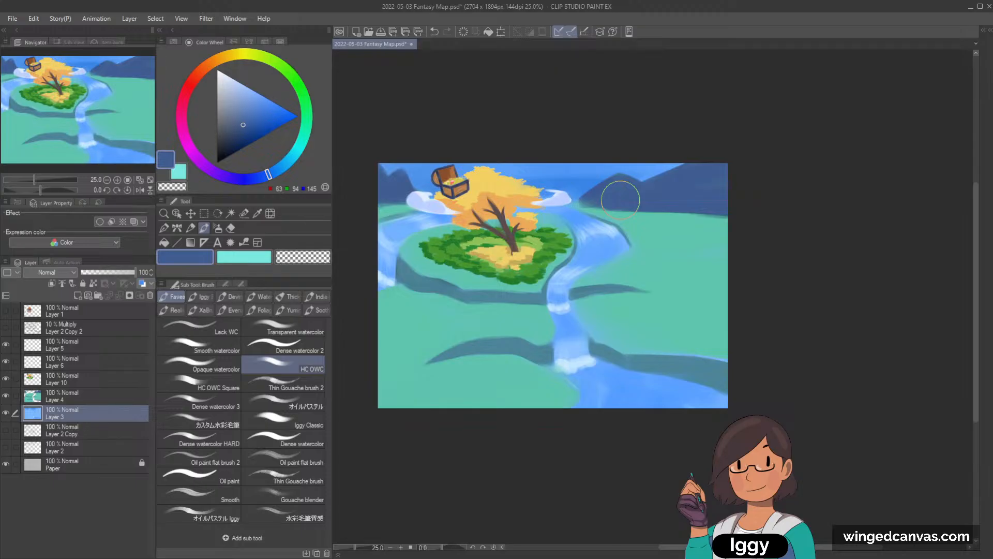
- Sample the golden foliage colour and lock the transparent pixels of the tree's Layer 10
{"action": "left_click", "coordinate": [476, 176], "text": "alt"}
{"action": "left_click", "coordinate": [81, 382]}
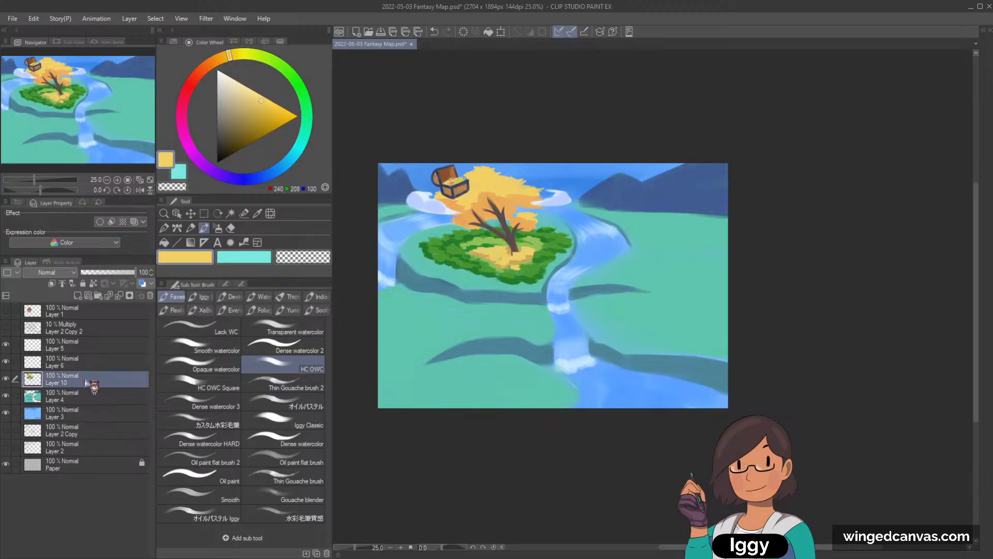
{"action": "left_click", "coordinate": [94, 283]}
- Try pale cream-yellow highlights (RGB 255, 251, 205) along the top of the tree crown with the HC OWC brush
{"action": "left_click", "coordinate": [233, 79]}
{"action": "left_click", "coordinate": [238, 54]}
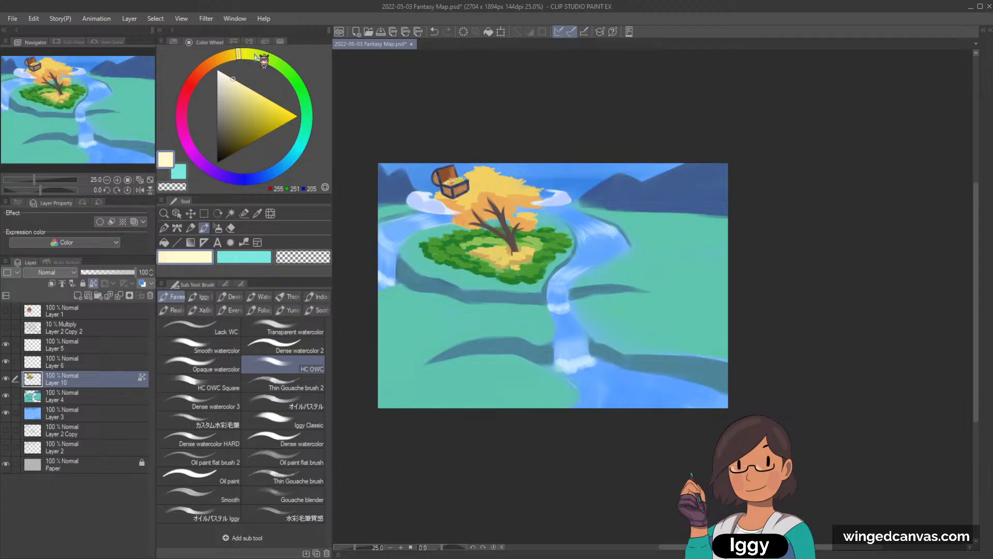
{"action": "left_click_drag", "start_coordinate": [474, 170], "coordinate": [536, 176]}
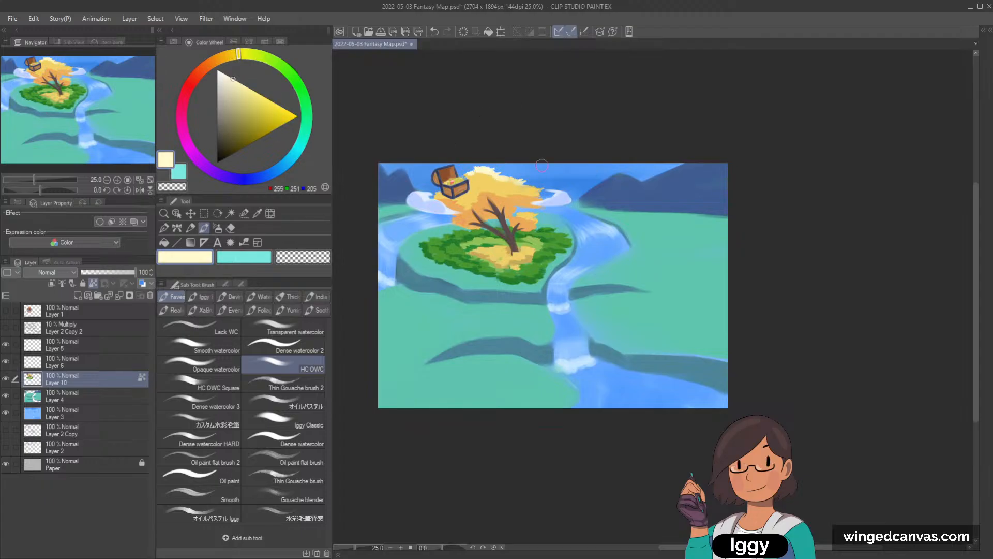
- Try reshaping the crown highlights with the Iggy Tree brush in sampled cream and golden yellow, and undo the highlight strokes
{"action": "left_click", "coordinate": [202, 297]}
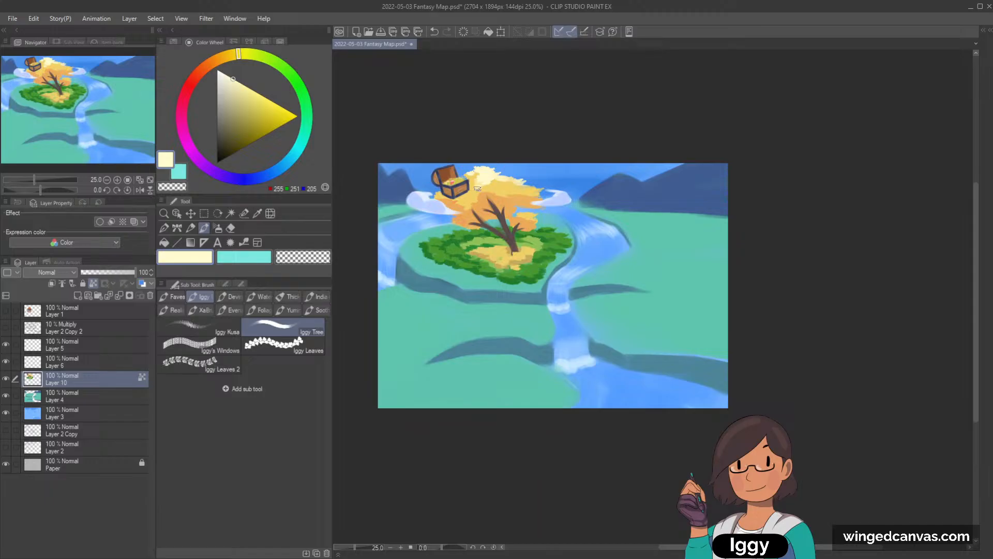
{"action": "left_click", "coordinate": [496, 185], "text": "alt"}
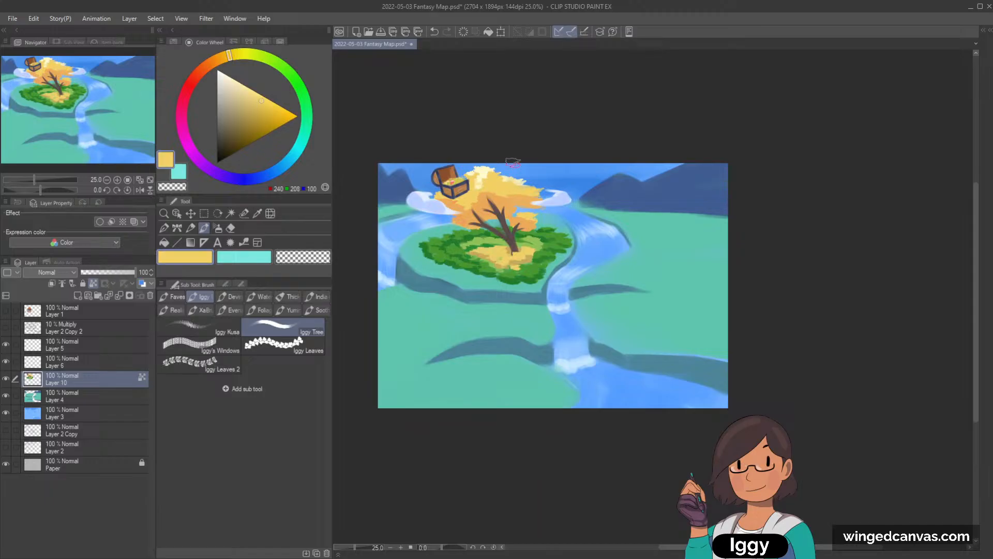
{"action": "key", "text": "ctrl+z"}
{"action": "left_click", "coordinate": [488, 171], "text": "alt"}
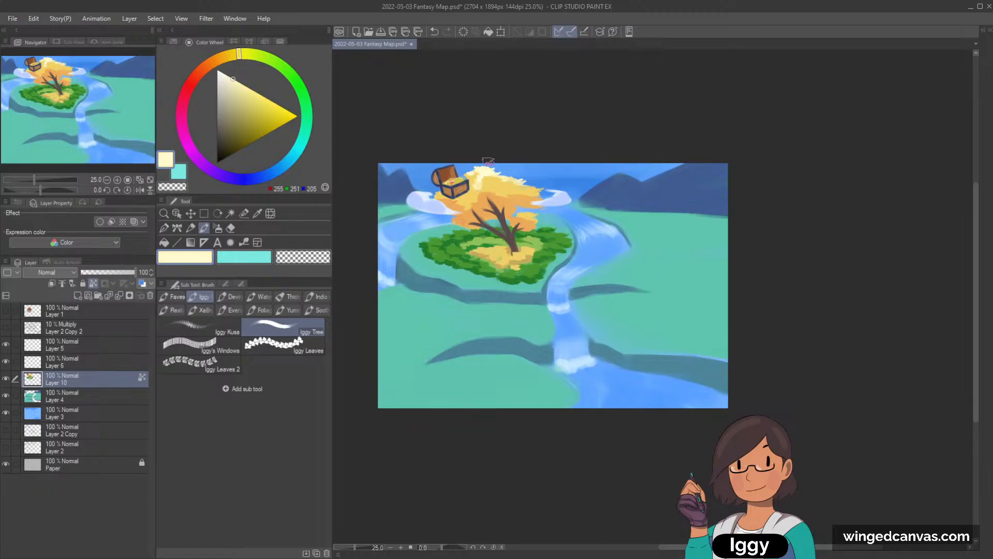
{"action": "left_click", "coordinate": [485, 176], "text": "alt"}
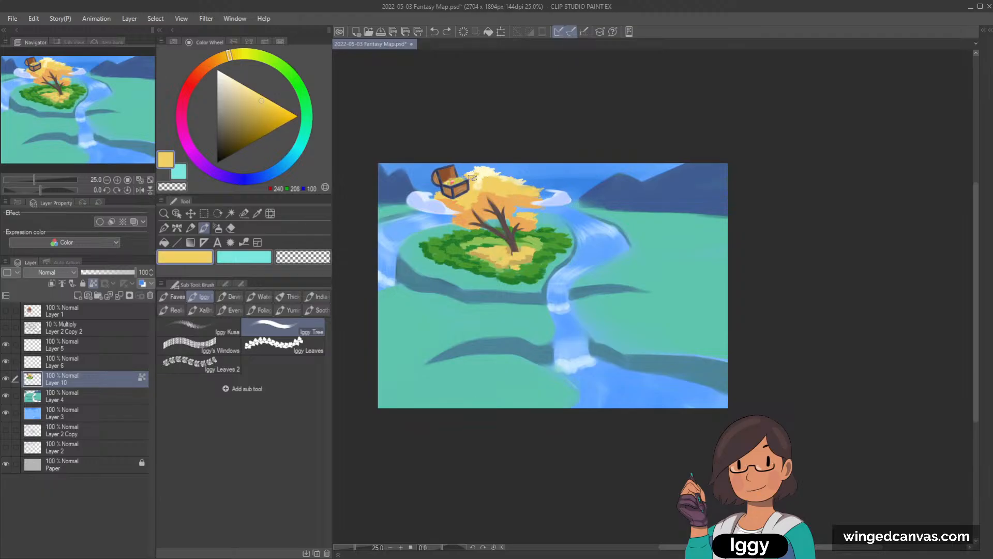
{"action": "left_click_drag", "start_coordinate": [473, 177], "coordinate": [485, 165]}
{"action": "left_click", "coordinate": [490, 176], "text": "alt"}
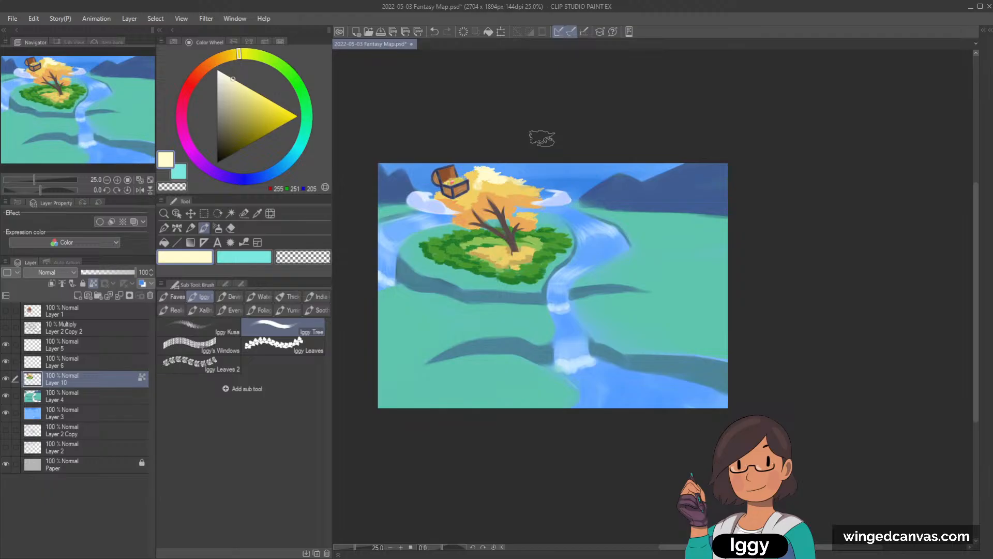
{"action": "left_click", "coordinate": [489, 188], "text": "alt"}
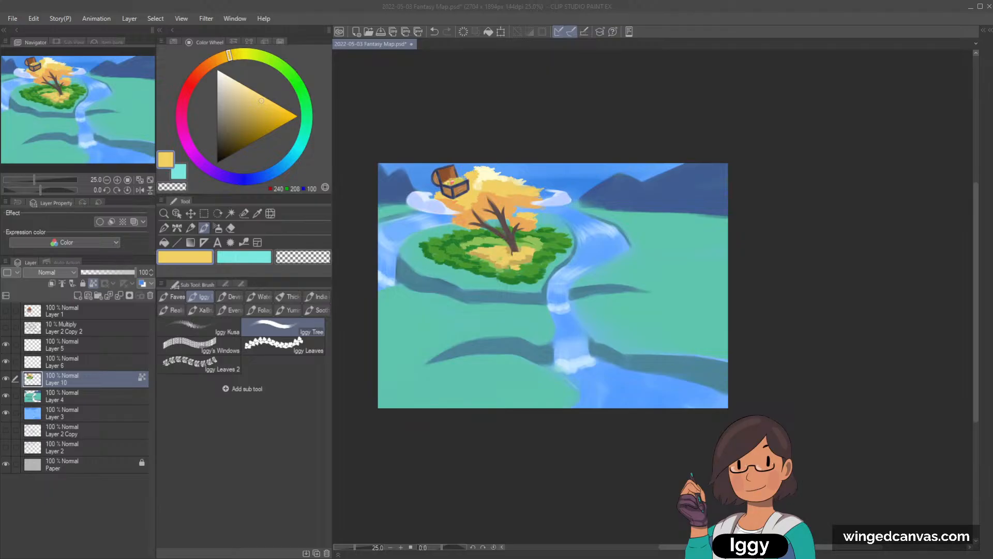
{"action": "key", "text": "ctrl+z"}
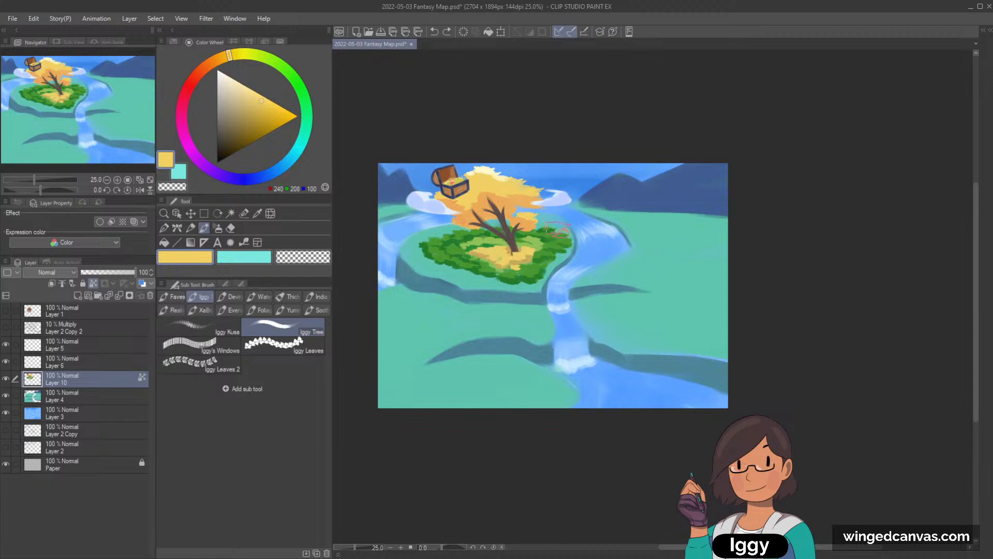
- Add a new layer directly above Layer 10 and set the HC OWC brush to a muted slate blue, RGB 87, 99, 120
{"action": "scroll", "coordinate": [632, 195], "scroll_direction": "down", "scroll_amount": 1}
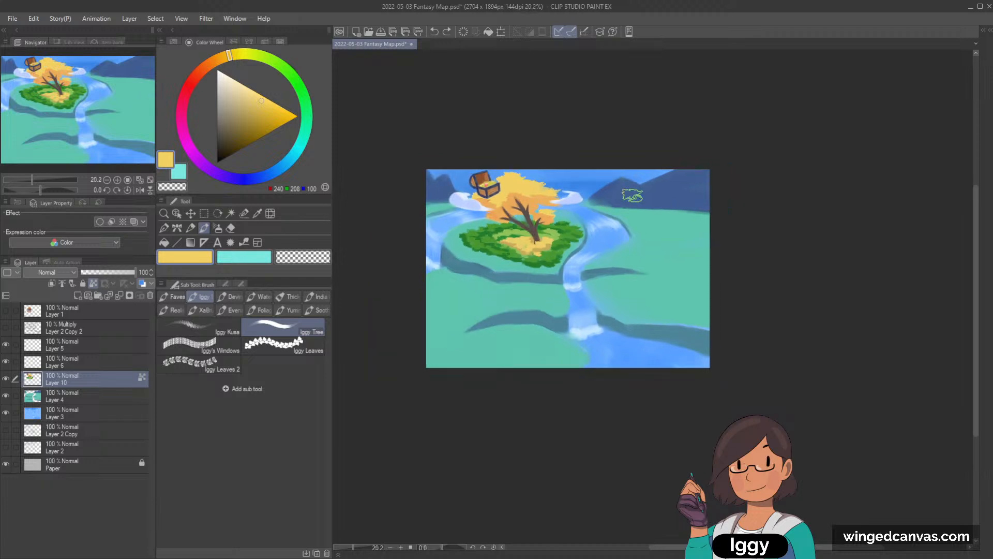
{"action": "scroll", "coordinate": [632, 196], "scroll_direction": "up", "scroll_amount": 1}
{"action": "left_click", "coordinate": [50, 359]}
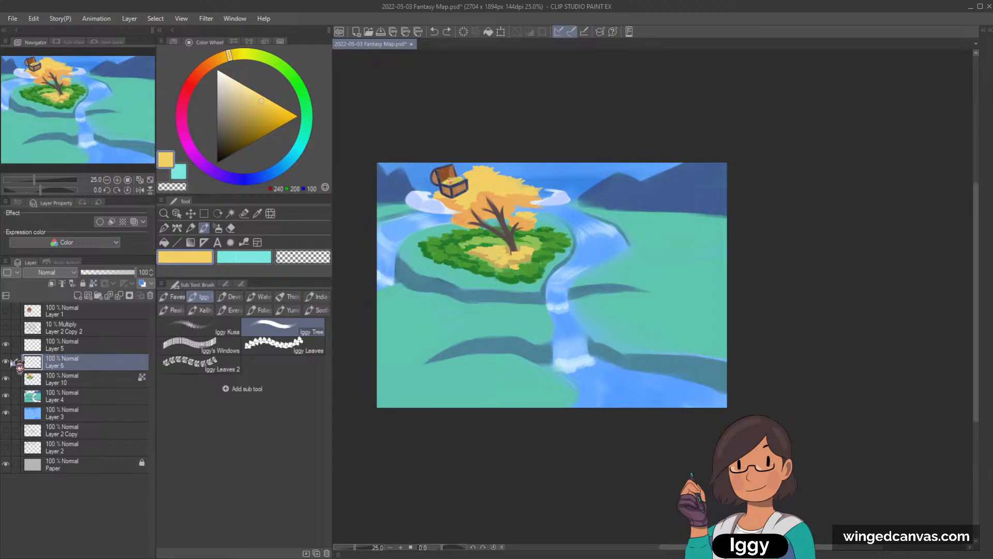
{"action": "scroll", "coordinate": [786, 200], "scroll_direction": "up", "scroll_amount": 1}
{"action": "left_click", "coordinate": [96, 380]}
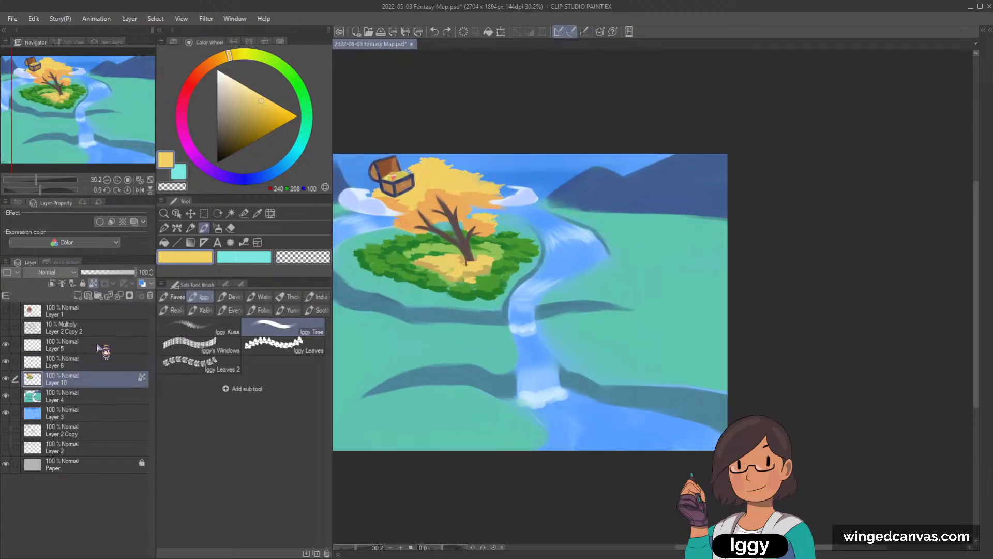
{"action": "left_click", "coordinate": [89, 297]}
{"action": "left_click", "coordinate": [173, 296]}
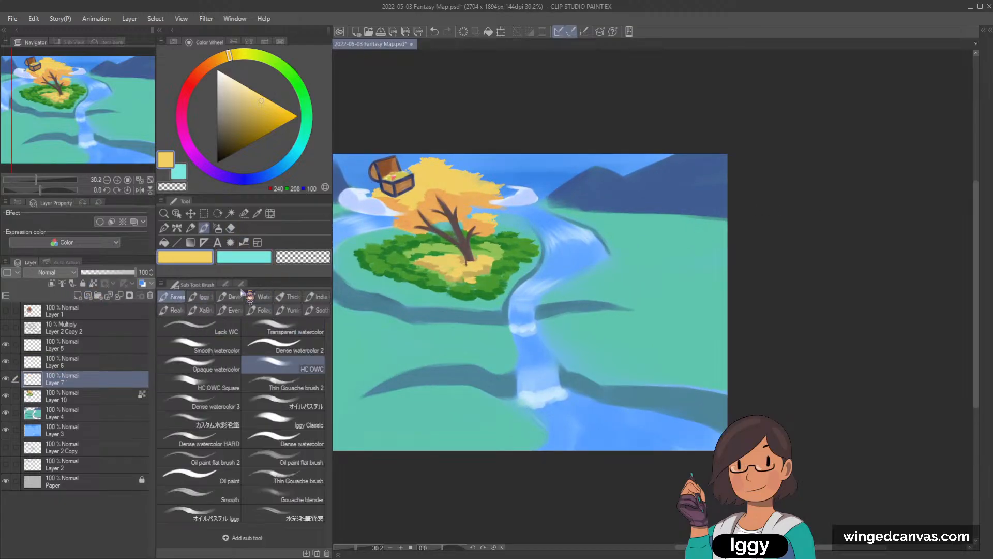
{"action": "left_click", "coordinate": [319, 373]}
{"action": "left_click", "coordinate": [196, 77]}
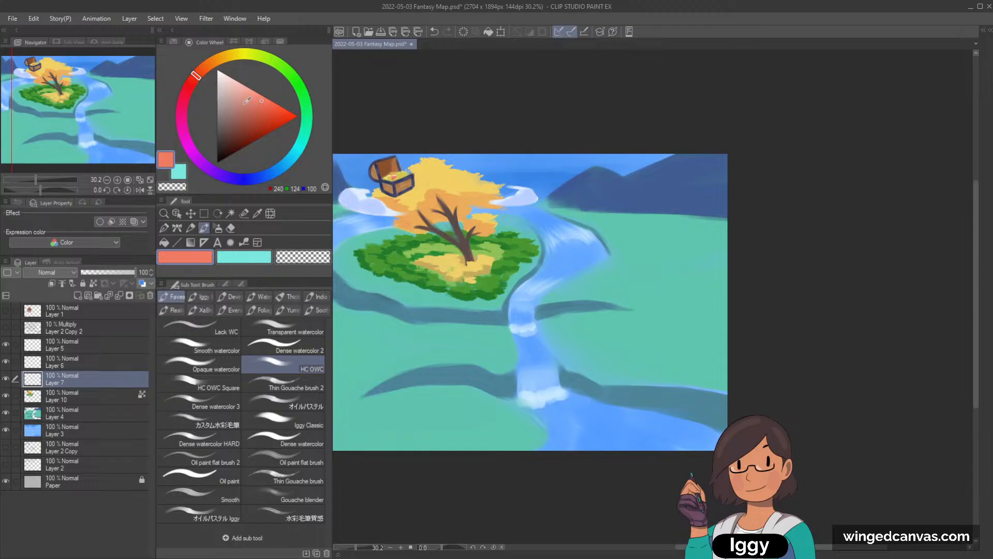
{"action": "left_click", "coordinate": [209, 65]}
{"action": "left_click", "coordinate": [227, 124]}
{"action": "left_click", "coordinate": [268, 174]}
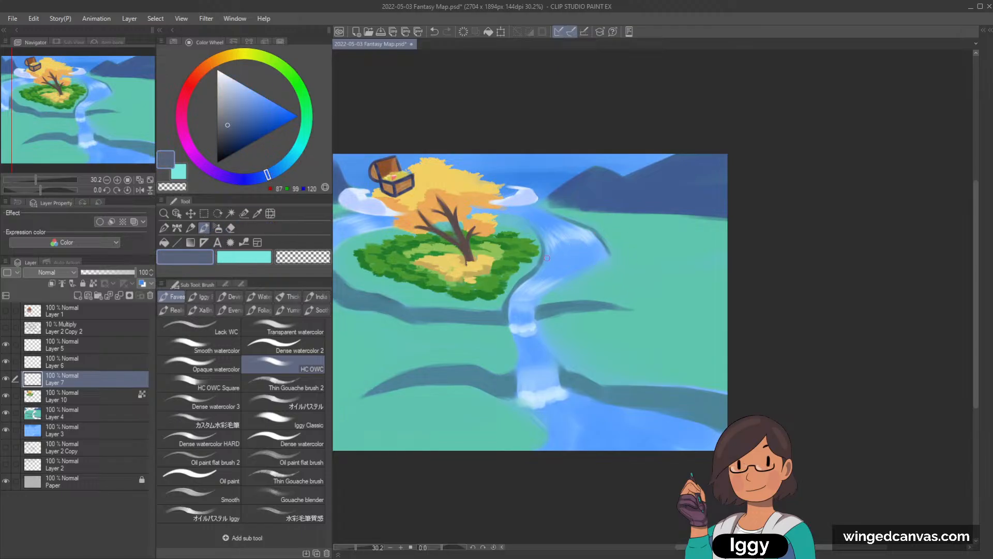
- Paint a bridge deck with short supports across the river bend right of the tree in darker slate, RGB 69, 79, 95
{"action": "left_click_drag", "start_coordinate": [550, 259], "coordinate": [589, 257]}
{"action": "key", "text": "ctrl+z"}
{"action": "left_click", "coordinate": [226, 133]}
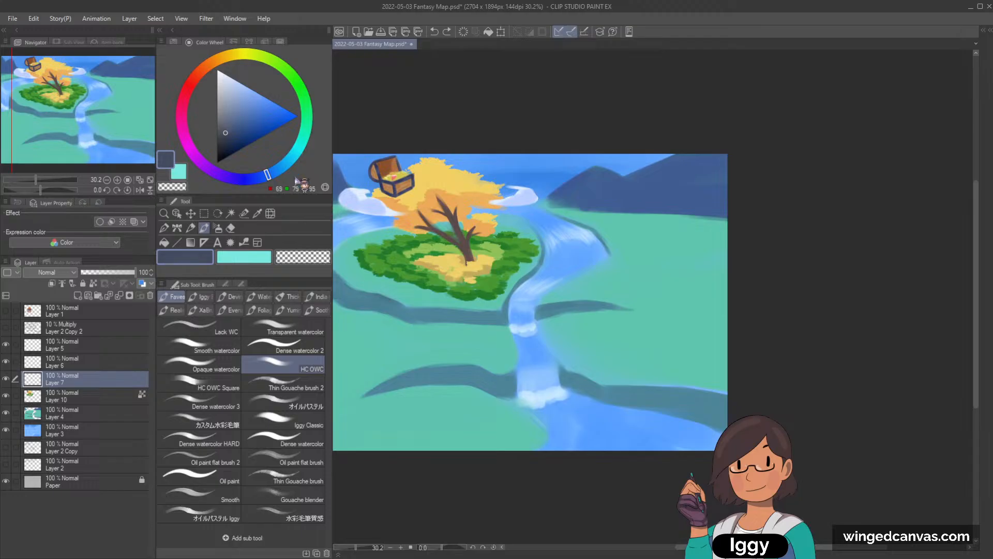
{"action": "key", "text": "minus"}
{"action": "mouse_move", "coordinate": [542, 263]}
{"action": "left_mouse_down"}
{"action": "mouse_move", "coordinate": [603, 263]}
{"action": "mouse_move", "coordinate": [592, 260]}
{"action": "left_mouse_up"}
{"action": "key", "text": "ctrl+z"}
{"action": "mouse_move", "coordinate": [538, 276]}
{"action": "left_mouse_down"}
{"action": "mouse_move", "coordinate": [598, 260]}
{"action": "mouse_move", "coordinate": [549, 275]}
{"action": "mouse_move", "coordinate": [594, 270]}
{"action": "mouse_move", "coordinate": [551, 267]}
{"action": "mouse_move", "coordinate": [604, 253]}
{"action": "mouse_move", "coordinate": [542, 262]}
{"action": "left_mouse_up"}
{"action": "double_click", "coordinate": [537, 299], "text": "shift"}
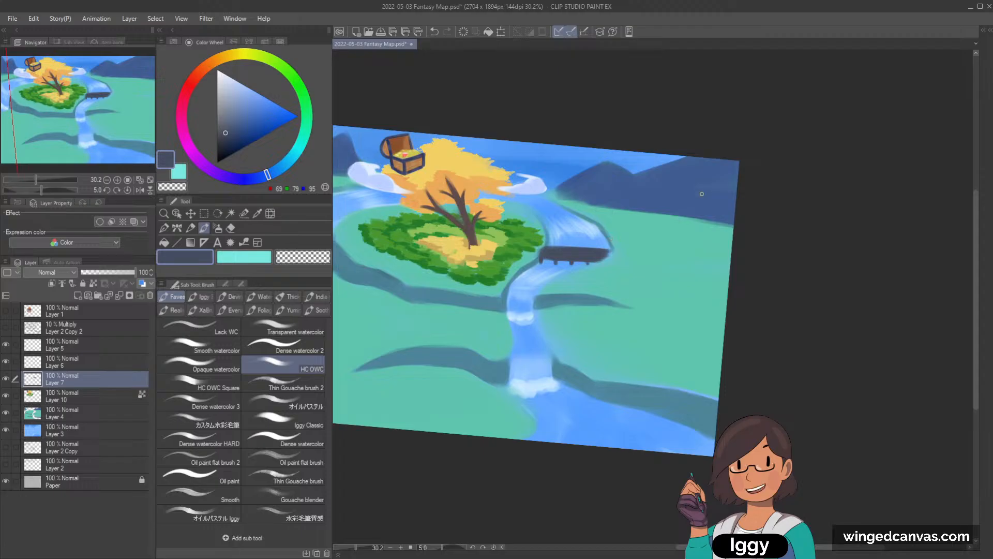
{"action": "key", "text": "minus"}
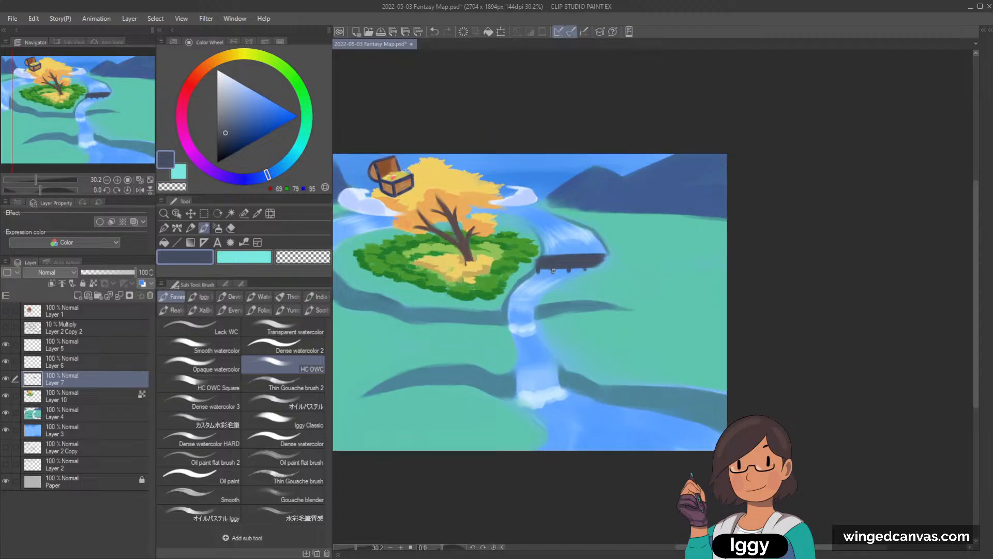
- Erase a jagged diagonal gap through the middle of the bridge to break it into two pieces
{"action": "key", "text": "c"}
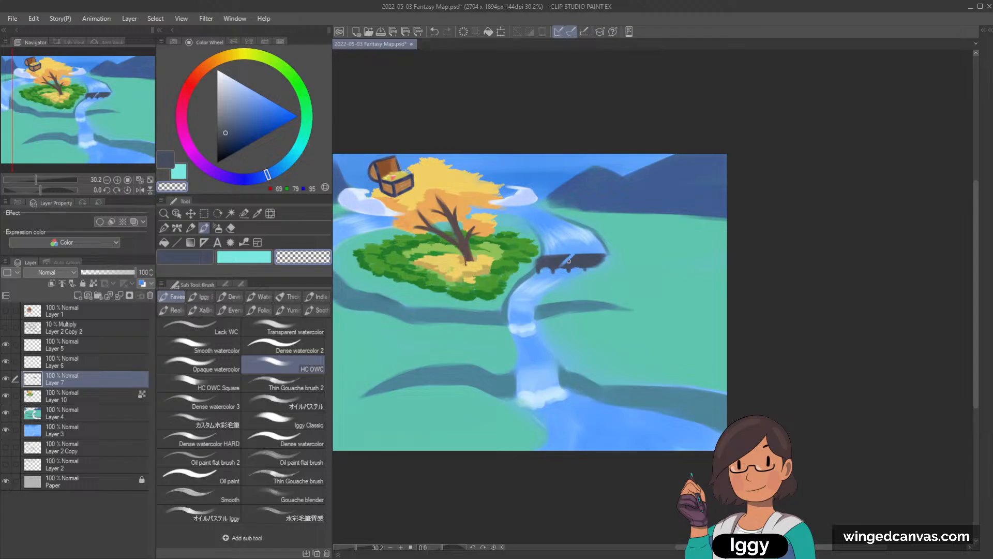
{"action": "key", "text": "ctrl+z"}
{"action": "left_click_drag", "start_coordinate": [561, 269], "coordinate": [572, 256]}
{"action": "key", "text": "c"}
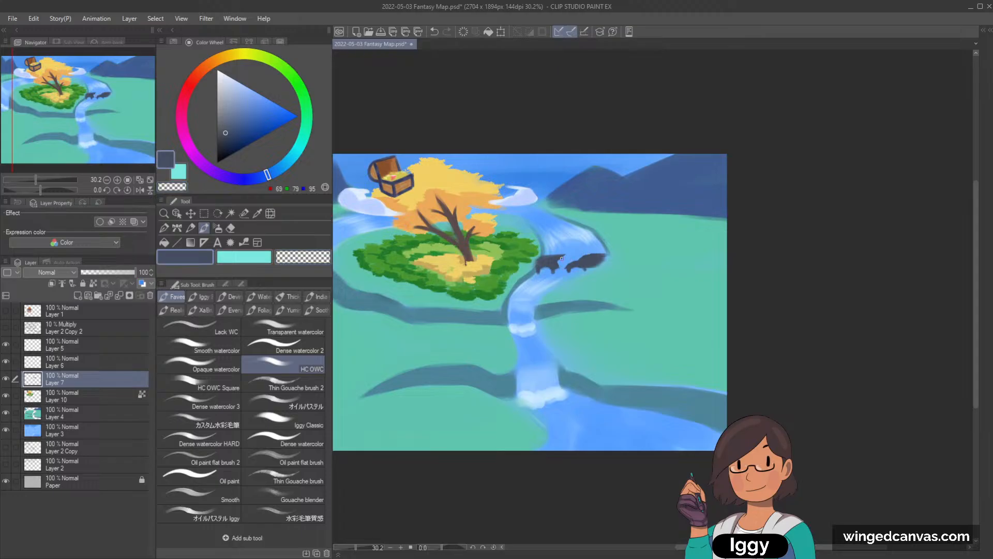
- Shade both bridge pieces with a lighter slate, RGB 95, 105, 126, and carve out the supports with transparent colour
{"action": "left_click", "coordinate": [550, 260], "text": "alt"}
{"action": "left_click", "coordinate": [227, 122]}
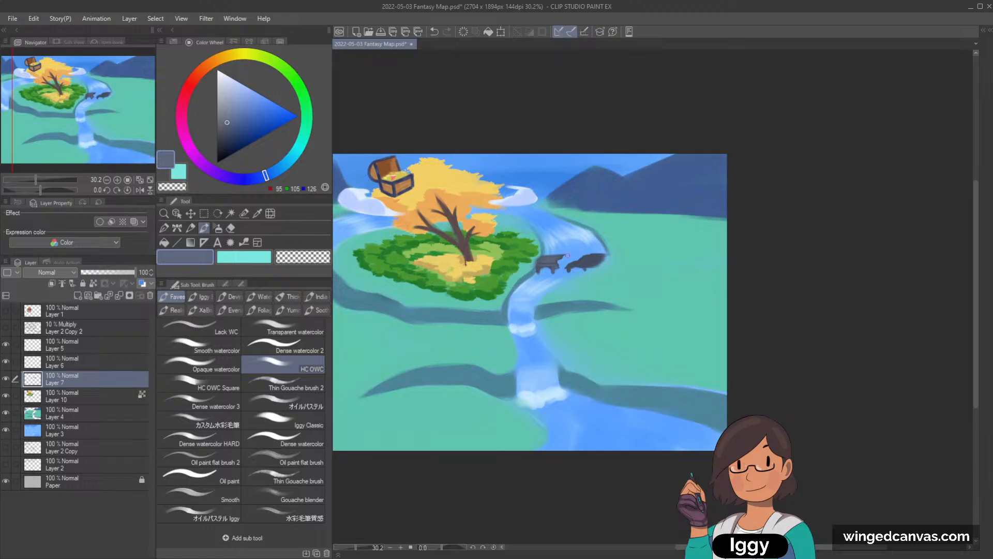
{"action": "key", "text": "c"}
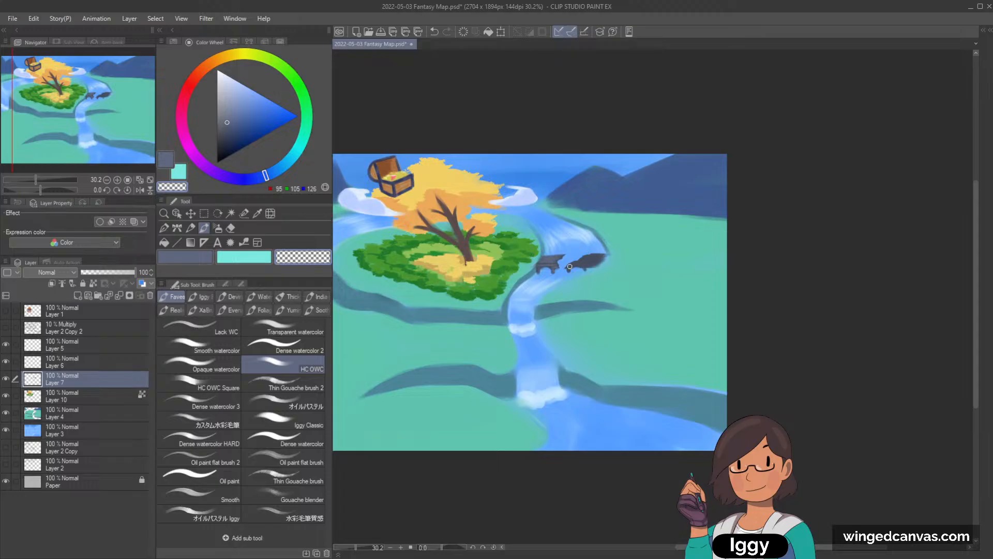
{"action": "key", "text": "c"}
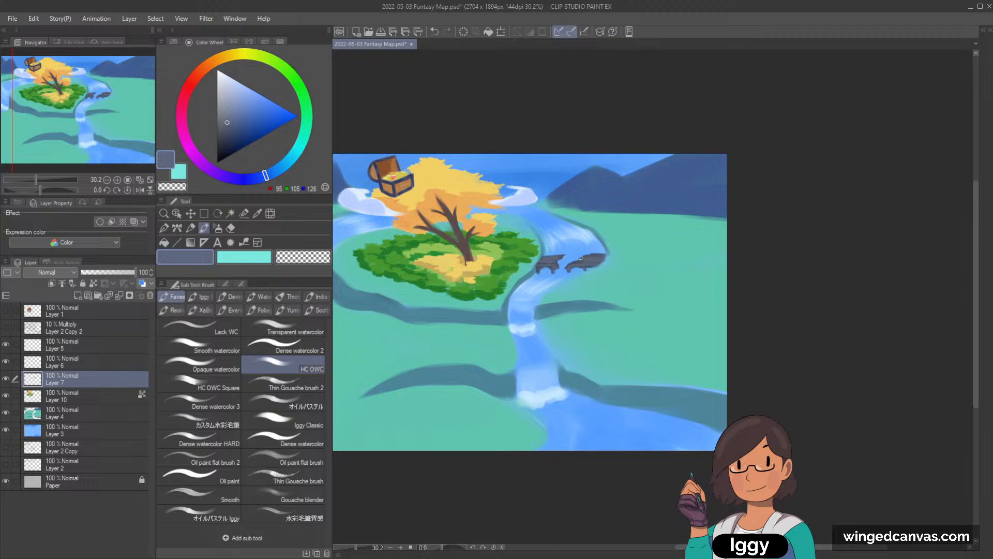
{"action": "key", "text": "c"}
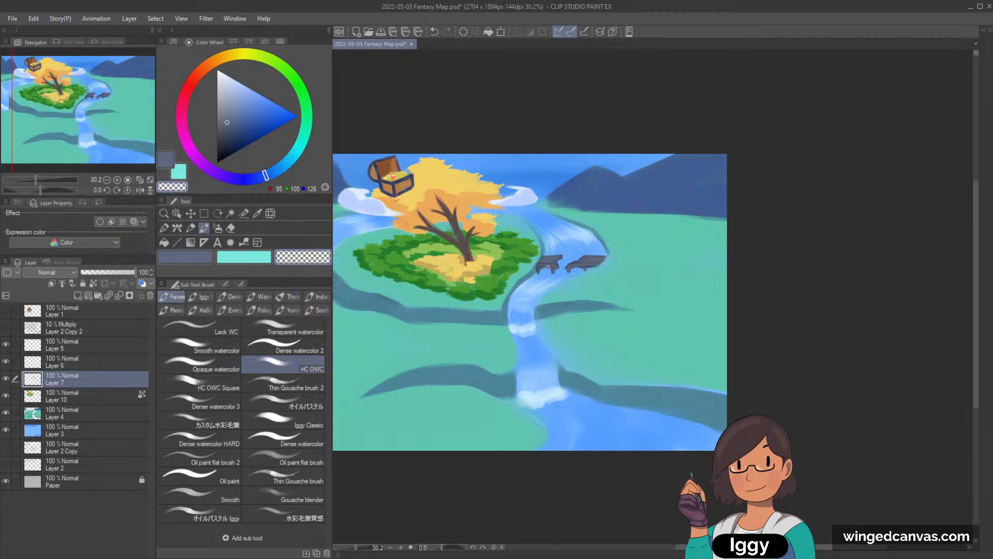
- Refine the broken inner ends of the bridge with the sampled dark slate and trim the deck edges with transparent colour
{"action": "scroll", "coordinate": [572, 251], "scroll_direction": "up", "scroll_amount": 2}
{"action": "scroll", "coordinate": [538, 291], "scroll_direction": "up", "scroll_amount": 2}
{"action": "left_click", "coordinate": [538, 291], "text": "alt"}
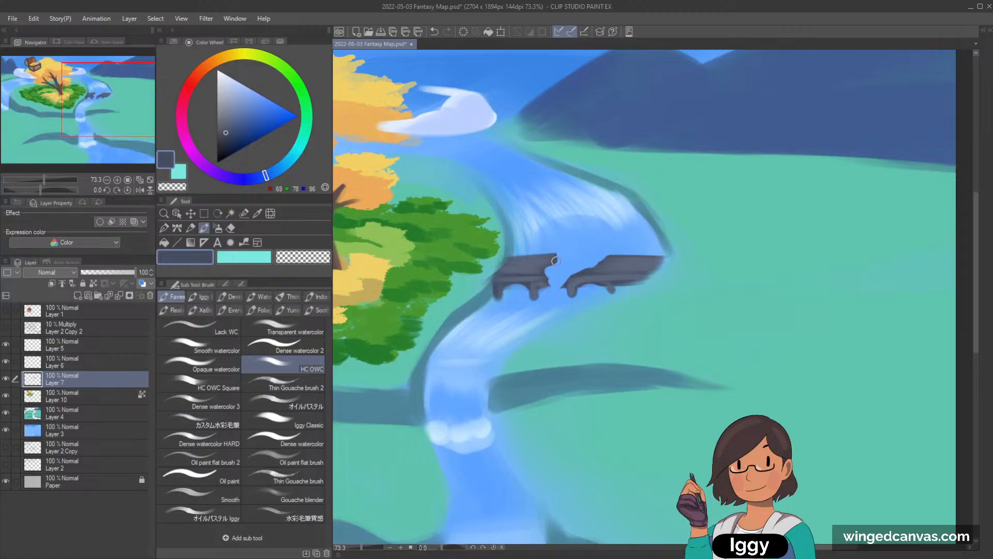
{"action": "key", "text": "ctrl+z"}
{"action": "mouse_move", "coordinate": [553, 263]}
{"action": "left_mouse_down"}
{"action": "mouse_move", "coordinate": [547, 280]}
{"action": "mouse_move", "coordinate": [558, 257]}
{"action": "mouse_move", "coordinate": [560, 280]}
{"action": "left_mouse_up"}
{"action": "key", "text": "c"}
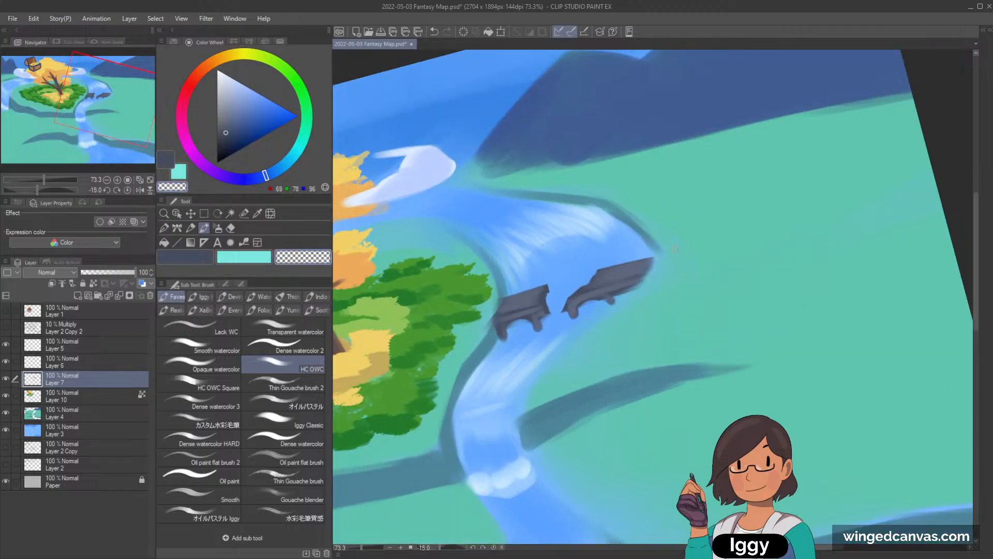
{"action": "left_click_drag", "start_coordinate": [498, 298], "coordinate": [619, 264]}
{"action": "scroll", "coordinate": [715, 218], "scroll_direction": "down", "scroll_amount": 3}
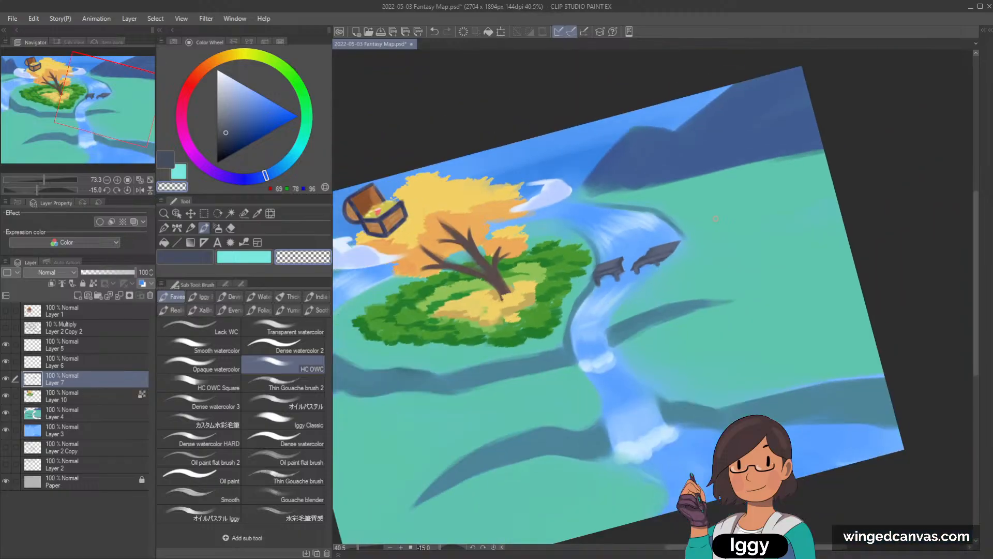
{"action": "scroll", "coordinate": [715, 218], "scroll_direction": "down", "scroll_amount": 2}
{"action": "key", "text": "asciicircum"}
{"action": "key", "text": "asciicircum"}
{"action": "key", "text": "asciicircum"}
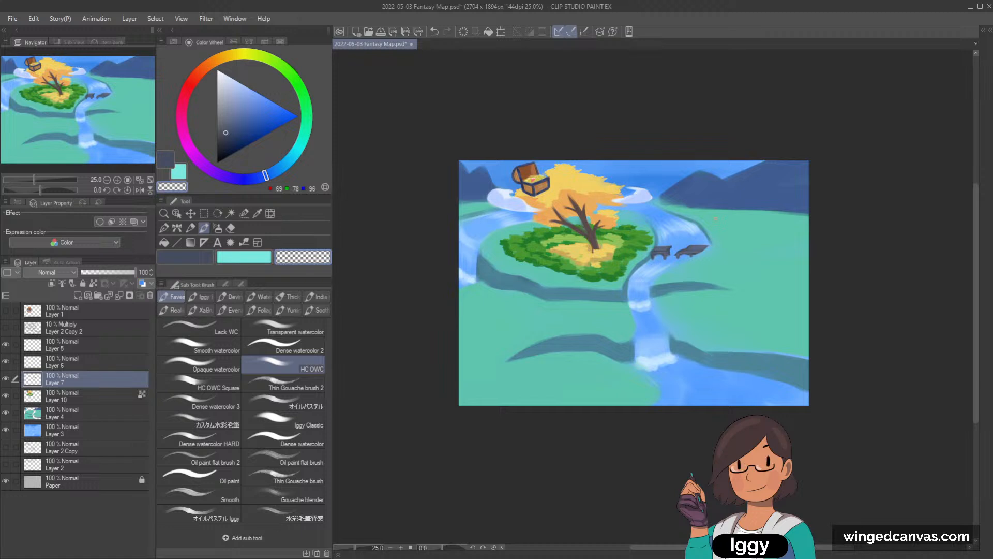
- Add another new layer between the tree's Layer 10 and the bridge's Layer 7
{"action": "left_click", "coordinate": [83, 400]}
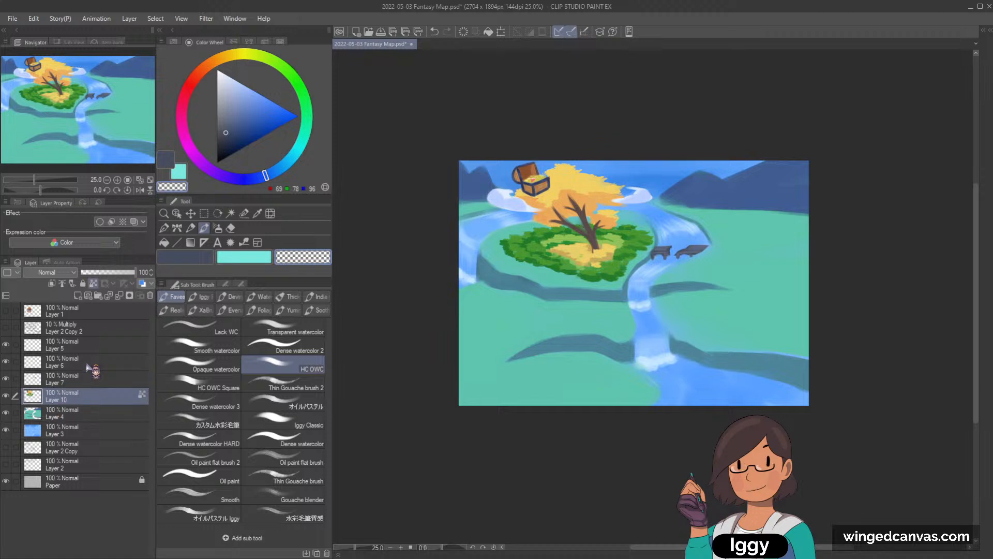
{"action": "left_click", "coordinate": [78, 296]}
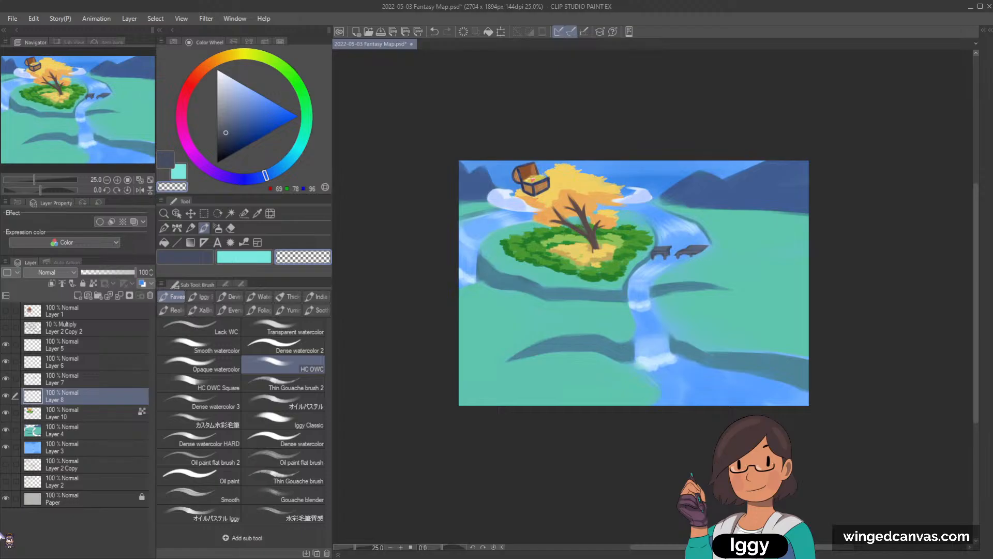
{"action": "left_click_drag", "start_coordinate": [84, 129], "coordinate": [138, 119]}
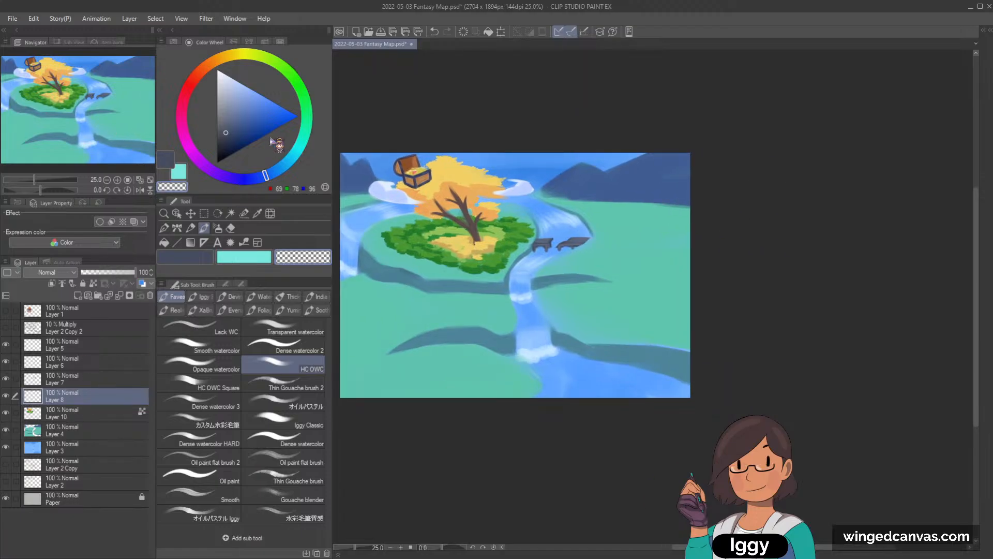
- Sample the green of the tree's bushes and paint a foliage clump beside the bridge's right end with a reduced Iggy Tree brush
{"action": "left_click", "coordinate": [523, 230], "text": "alt"}
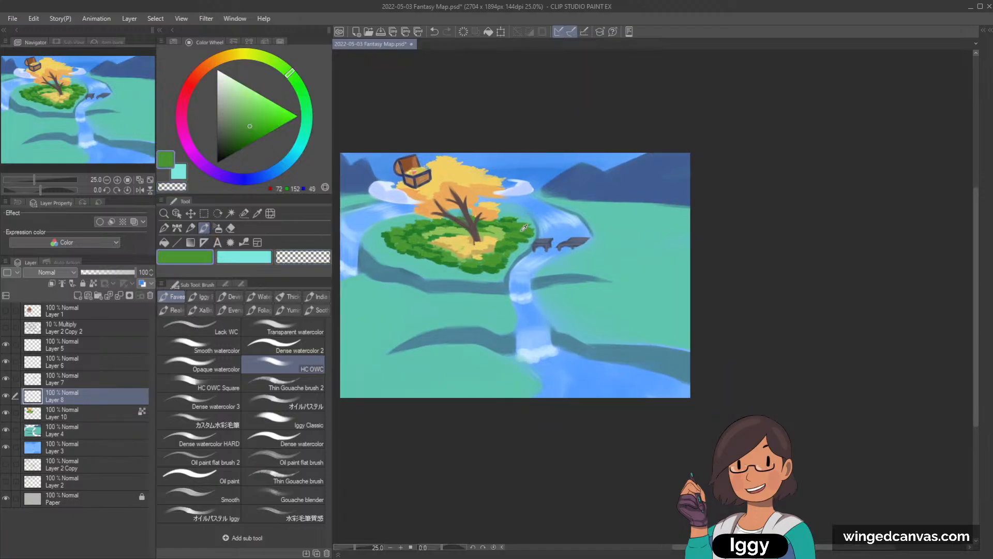
{"action": "left_click", "coordinate": [203, 297]}
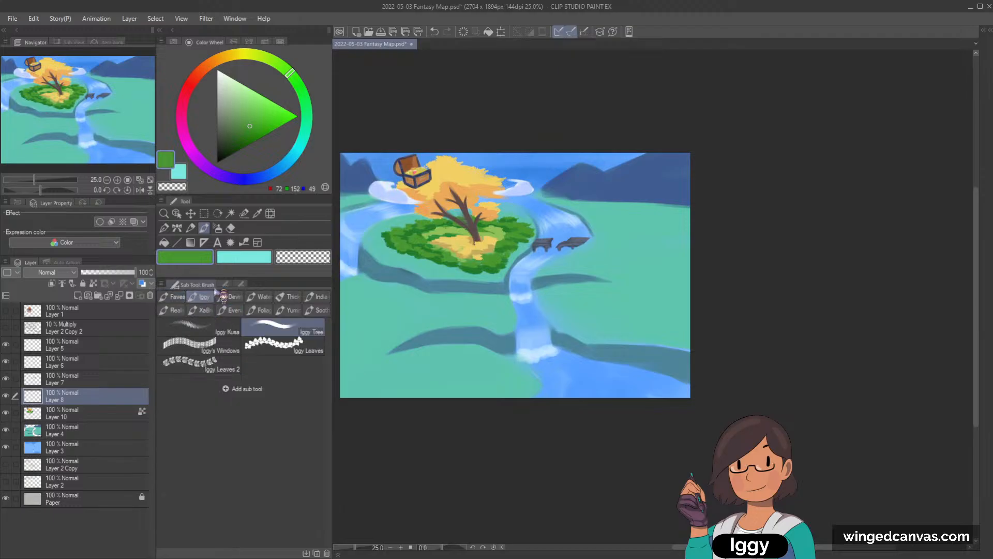
{"action": "left_click", "coordinate": [587, 262]}
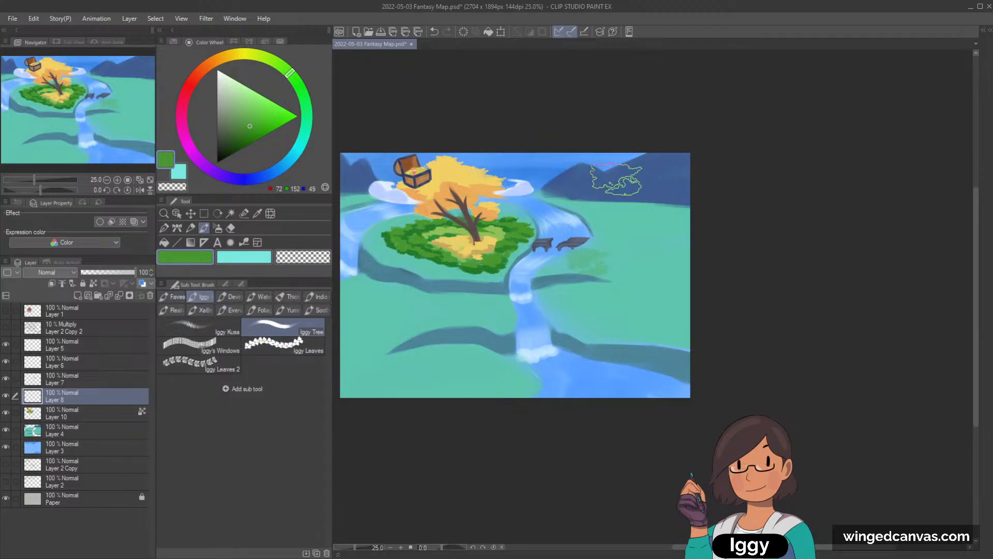
{"action": "key", "text": "ctrl+z"}
{"action": "key", "text": "bracketleft"}
{"action": "key", "text": "bracketleft"}
{"action": "key", "text": "bracketleft"}
{"action": "mouse_move", "coordinate": [583, 257]}
{"action": "left_mouse_down"}
{"action": "mouse_move", "coordinate": [587, 250]}
{"action": "mouse_move", "coordinate": [573, 260]}
{"action": "mouse_move", "coordinate": [593, 241]}
{"action": "left_mouse_up"}
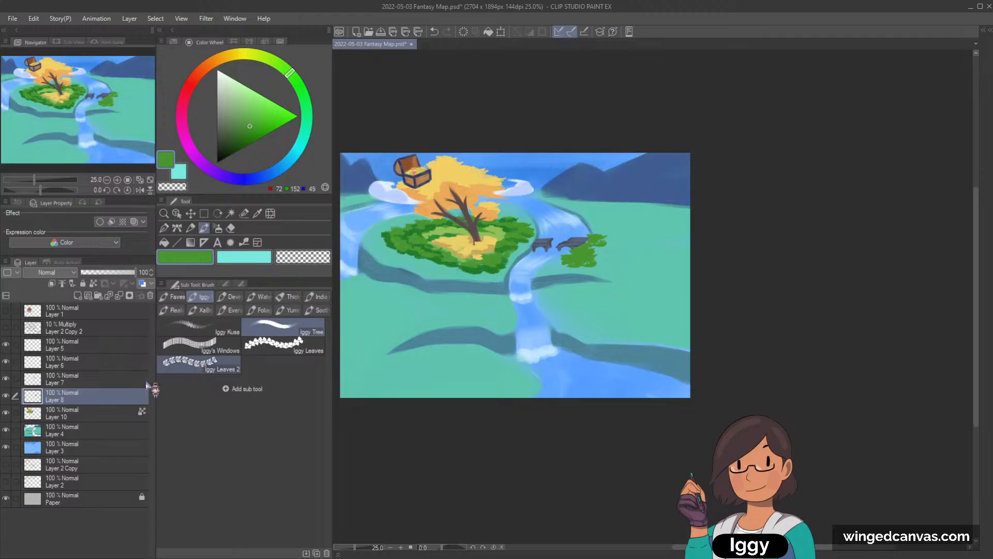
- Move Layer 8 above the bridge's Layer 7 and extend the green foliage across the right bank up to the mountains' foot
{"action": "left_click_drag", "start_coordinate": [96, 396], "coordinate": [94, 376]}
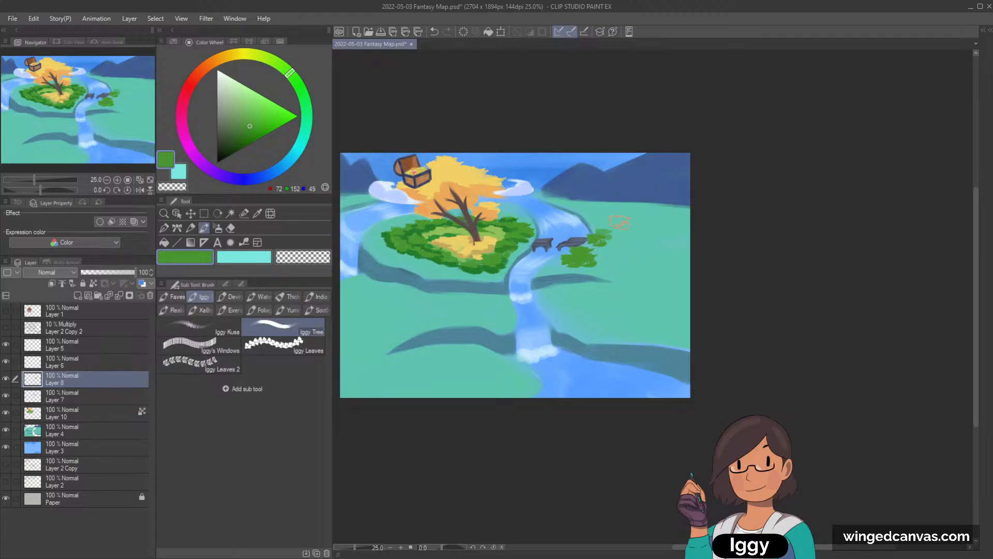
{"action": "left_click_drag", "start_coordinate": [608, 228], "coordinate": [644, 228]}
{"action": "mouse_move", "coordinate": [606, 264]}
{"action": "left_mouse_down"}
{"action": "mouse_move", "coordinate": [630, 272]}
{"action": "mouse_move", "coordinate": [595, 258]}
{"action": "left_mouse_up"}
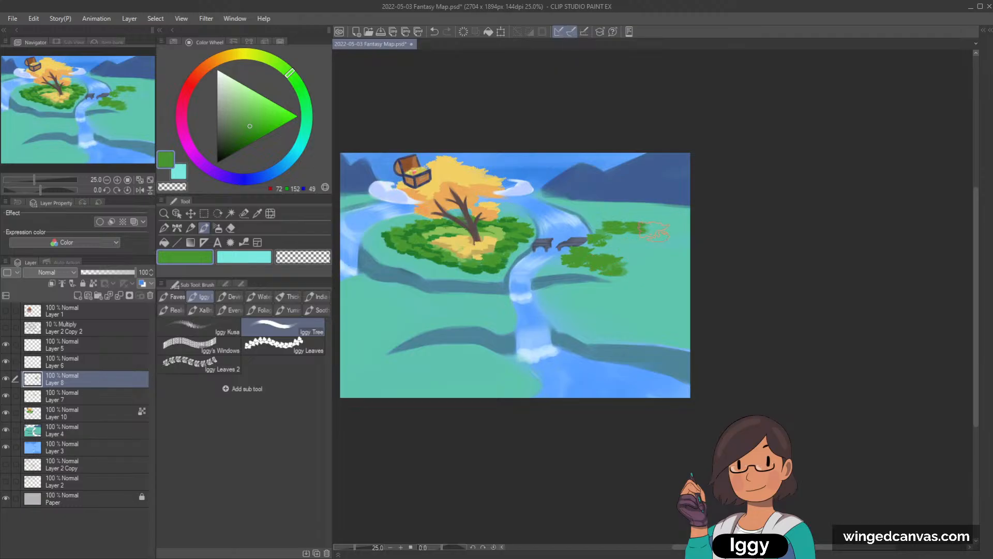
{"action": "mouse_move", "coordinate": [661, 238]}
{"action": "left_mouse_down"}
{"action": "mouse_move", "coordinate": [667, 233]}
{"action": "mouse_move", "coordinate": [636, 216]}
{"action": "left_mouse_up"}
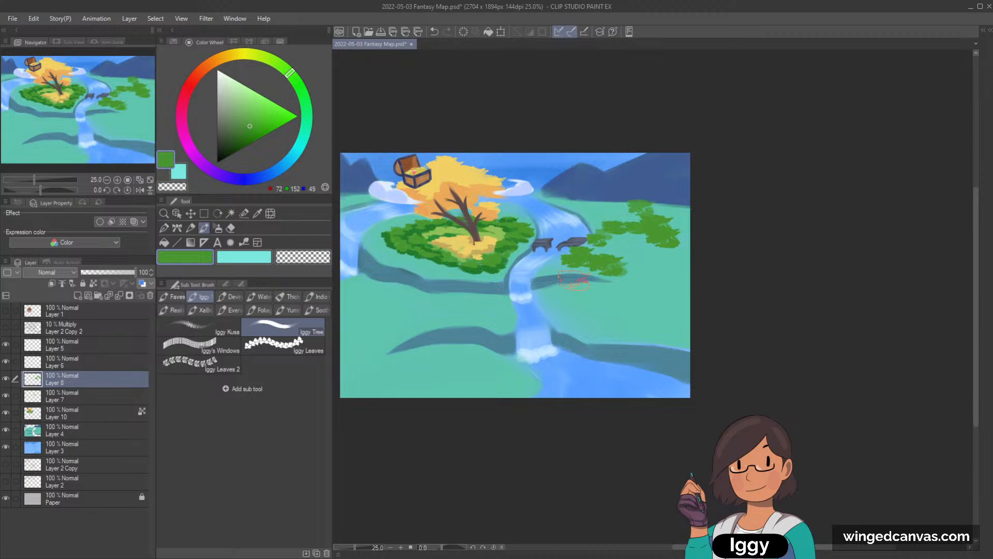
{"action": "left_click_drag", "start_coordinate": [623, 203], "coordinate": [606, 207]}
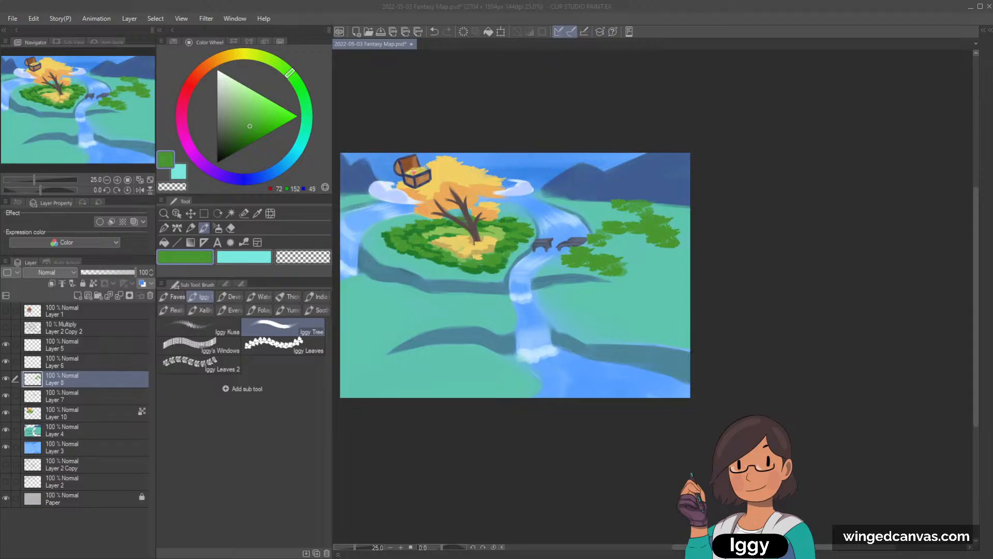
{"action": "mouse_move", "coordinate": [565, 197]}
{"action": "left_mouse_down"}
{"action": "mouse_move", "coordinate": [553, 198]}
{"action": "mouse_move", "coordinate": [596, 202]}
{"action": "left_mouse_up"}
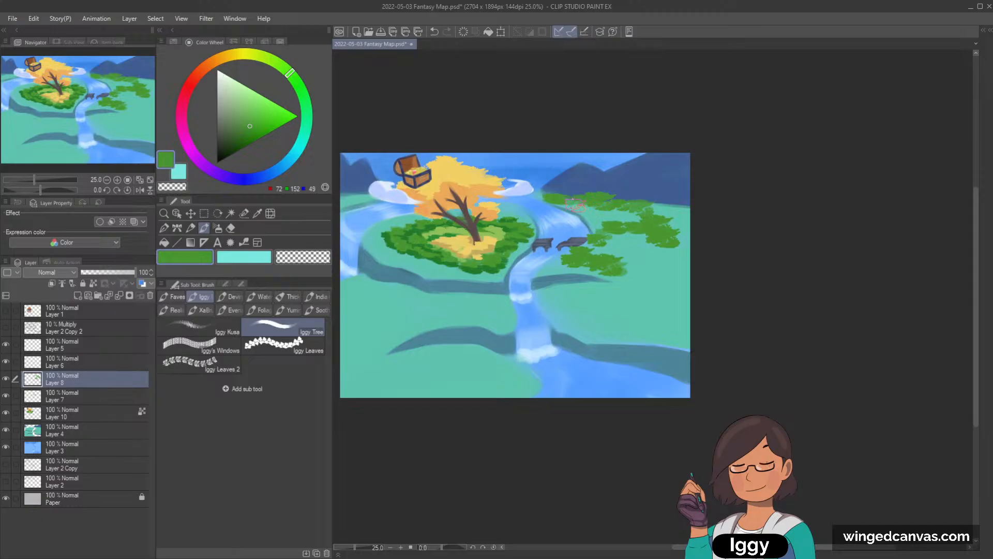
{"action": "mouse_move", "coordinate": [595, 210]}
{"action": "left_mouse_down"}
{"action": "mouse_move", "coordinate": [621, 217]}
{"action": "mouse_move", "coordinate": [632, 200]}
{"action": "mouse_move", "coordinate": [632, 164]}
{"action": "mouse_move", "coordinate": [628, 218]}
{"action": "mouse_move", "coordinate": [620, 214]}
{"action": "mouse_move", "coordinate": [682, 205]}
{"action": "left_mouse_up"}
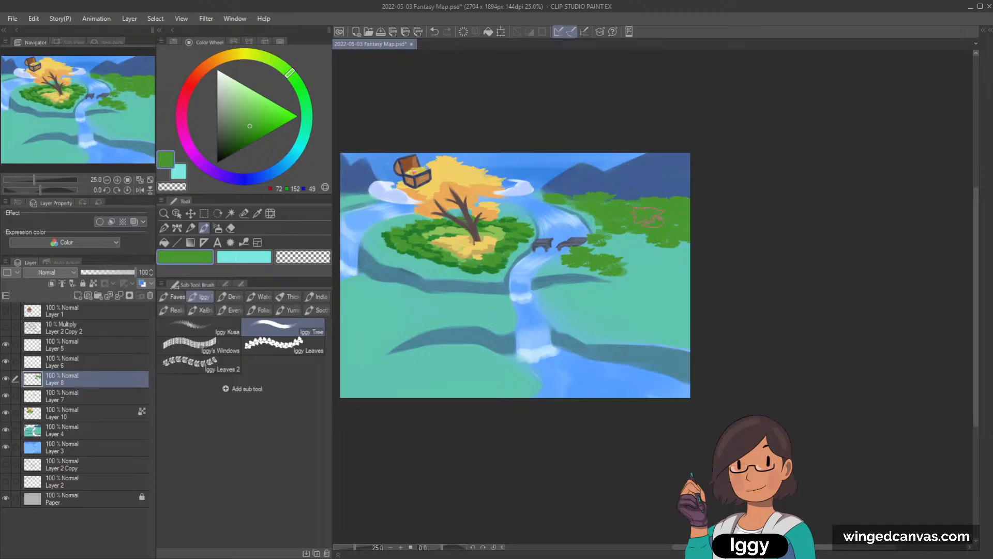
- Enlarge the Iggy Tree brush and add foliage along the right edge of the painting
{"action": "key", "text": "]"}
{"action": "key", "text": "]"}
{"action": "key", "text": "]"}
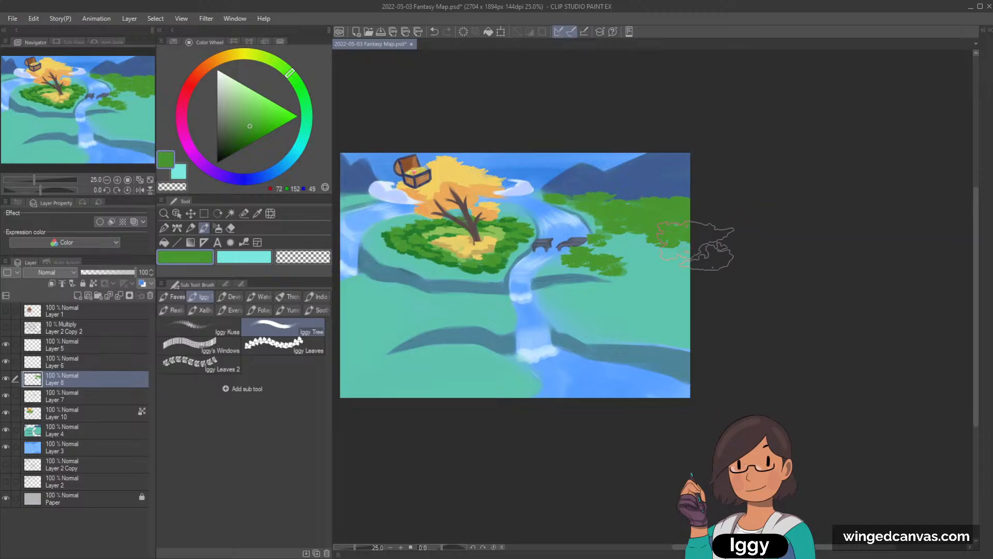
{"action": "left_click_drag", "start_coordinate": [692, 248], "coordinate": [705, 251]}
{"action": "key", "text": "ctrl+z"}
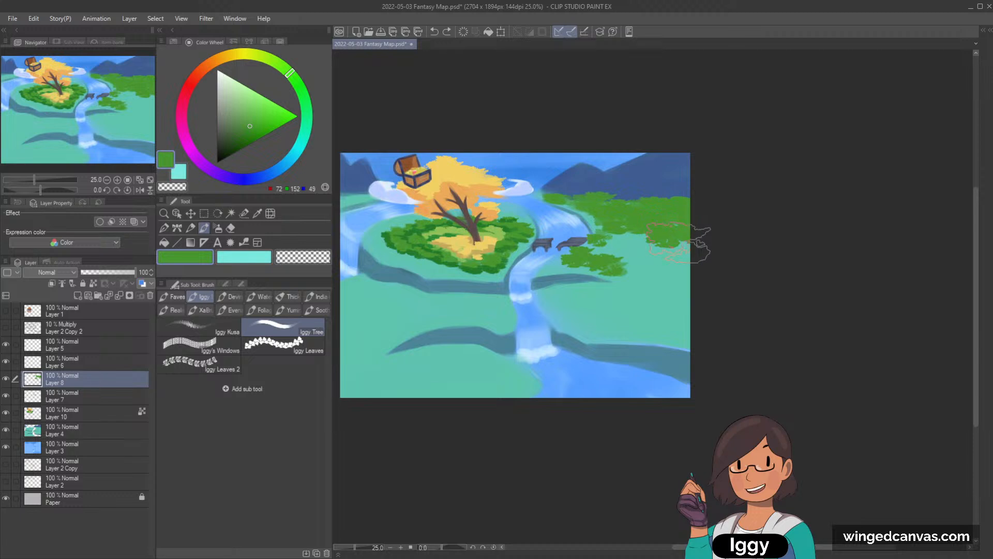
{"action": "left_click_drag", "start_coordinate": [688, 244], "coordinate": [694, 249]}
{"action": "key", "text": "["}
{"action": "key", "text": "["}
{"action": "key", "text": "["}
{"action": "key", "text": "["}
{"action": "left_click_drag", "start_coordinate": [532, 241], "coordinate": [559, 240]}
{"action": "left_click_drag", "start_coordinate": [568, 240], "coordinate": [578, 241]}
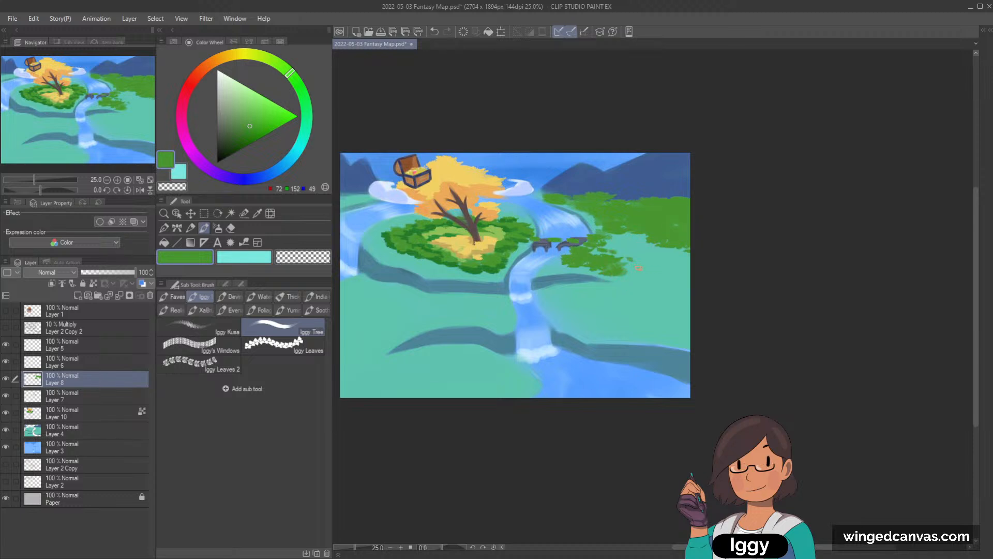
{"action": "left_click_drag", "start_coordinate": [641, 272], "coordinate": [642, 284]}
{"action": "left_click_drag", "start_coordinate": [634, 296], "coordinate": [625, 303]}
{"action": "left_click_drag", "start_coordinate": [524, 312], "coordinate": [391, 327]}
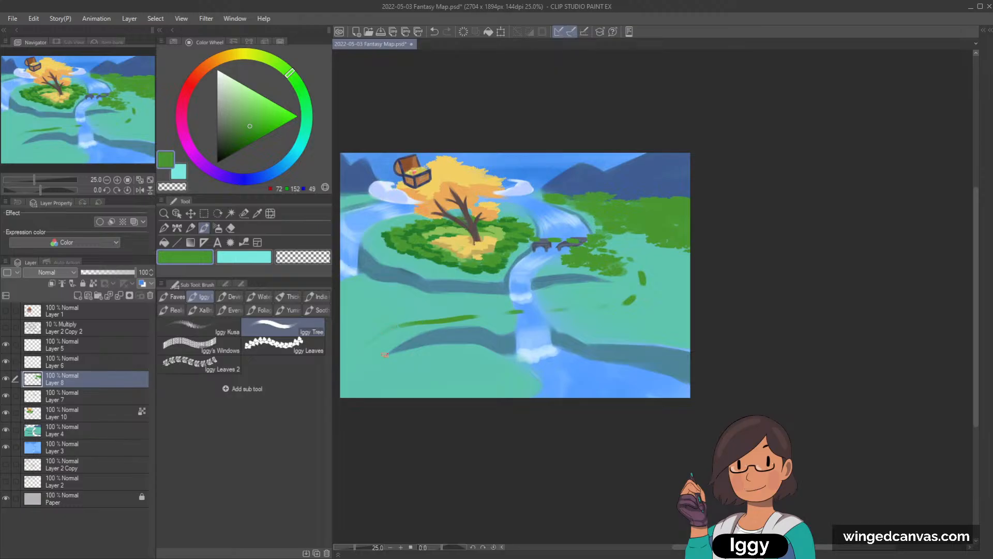
{"action": "key", "text": "ctrl+z"}
{"action": "key", "text": "ctrl+z"}
{"action": "key", "text": "ctrl+z"}
{"action": "key", "text": "ctrl+z"}
{"action": "key", "text": "ctrl+z"}
{"action": "key", "text": "ctrl+z"}
{"action": "key", "text": "ctrl+z"}
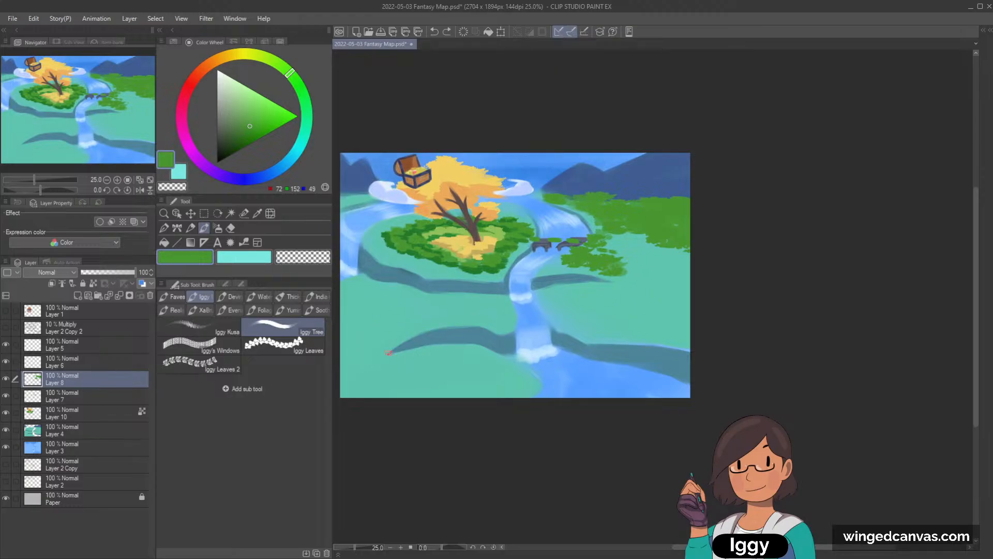
{"action": "key", "text": "ctrl+z"}
{"action": "key", "text": "ctrl+z"}
{"action": "key", "text": "ctrl+z"}
- Fill the right bank with dense green foliage down to the lower meadow and add a small clump near the river below the bridge
{"action": "mouse_move", "coordinate": [614, 256]}
{"action": "left_mouse_down"}
{"action": "mouse_move", "coordinate": [586, 241]}
{"action": "mouse_move", "coordinate": [625, 252]}
{"action": "mouse_move", "coordinate": [648, 239]}
{"action": "mouse_move", "coordinate": [641, 260]}
{"action": "mouse_move", "coordinate": [631, 256]}
{"action": "mouse_move", "coordinate": [663, 248]}
{"action": "mouse_move", "coordinate": [672, 263]}
{"action": "mouse_move", "coordinate": [606, 303]}
{"action": "mouse_move", "coordinate": [633, 306]}
{"action": "mouse_move", "coordinate": [623, 286]}
{"action": "left_mouse_up"}
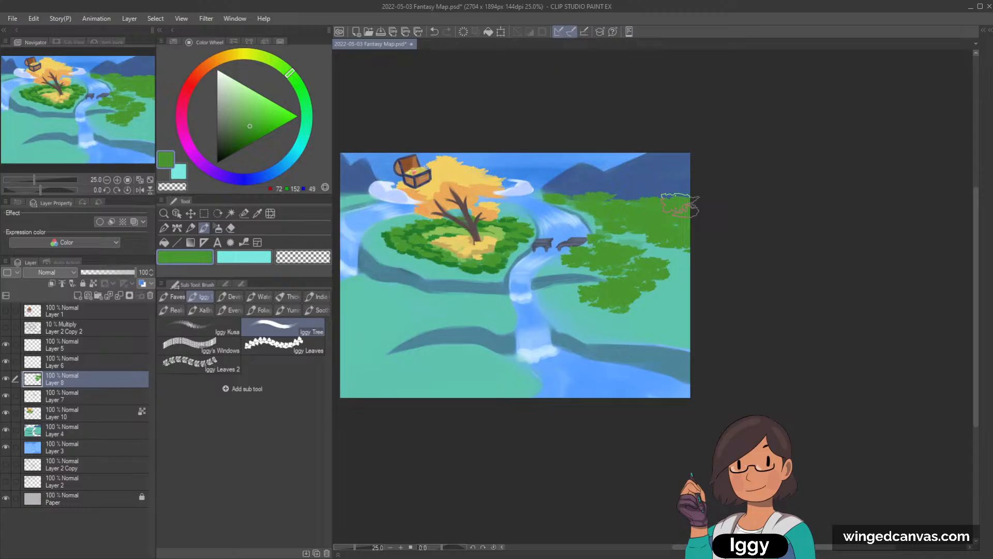
{"action": "key", "text": "bracketleft"}
{"action": "key", "text": "bracketleft"}
{"action": "key", "text": "bracketleft"}
{"action": "left_click", "coordinate": [579, 300]}
{"action": "key", "text": "ctrl+z"}
{"action": "mouse_move", "coordinate": [630, 243]}
{"action": "left_mouse_down"}
{"action": "mouse_move", "coordinate": [660, 220]}
{"action": "mouse_move", "coordinate": [623, 223]}
{"action": "mouse_move", "coordinate": [638, 239]}
{"action": "mouse_move", "coordinate": [674, 240]}
{"action": "mouse_move", "coordinate": [656, 259]}
{"action": "mouse_move", "coordinate": [680, 254]}
{"action": "mouse_move", "coordinate": [681, 266]}
{"action": "mouse_move", "coordinate": [700, 268]}
{"action": "mouse_move", "coordinate": [647, 278]}
{"action": "mouse_move", "coordinate": [668, 284]}
{"action": "left_mouse_up"}
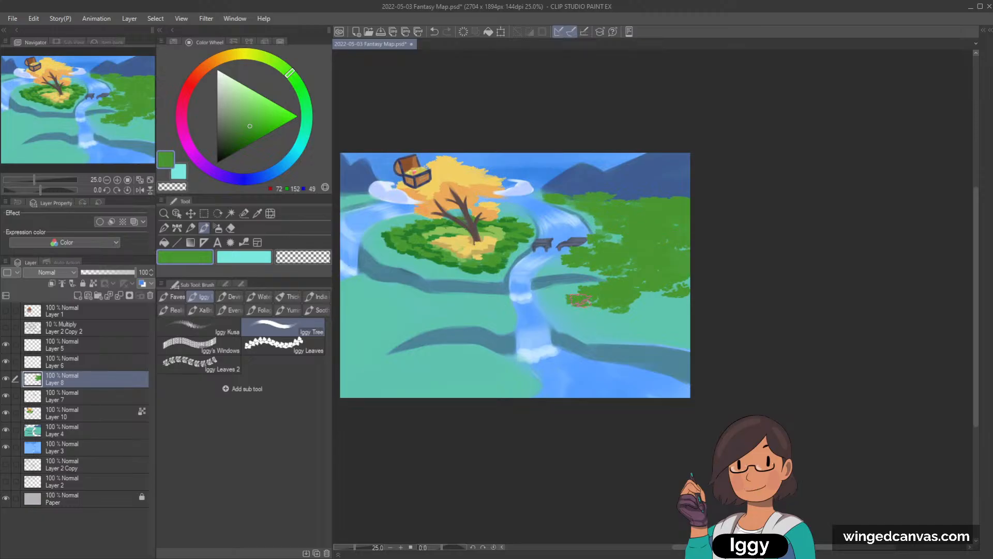
{"action": "left_click", "coordinate": [551, 268]}
{"action": "left_click", "coordinate": [466, 331]}
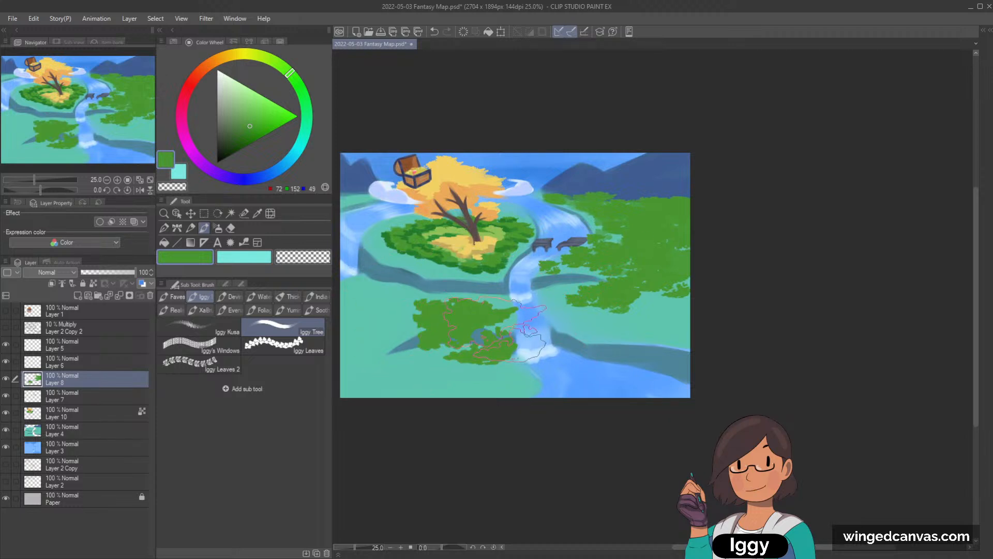
{"action": "key", "text": "ctrl+z"}
{"action": "left_click", "coordinate": [457, 330]}
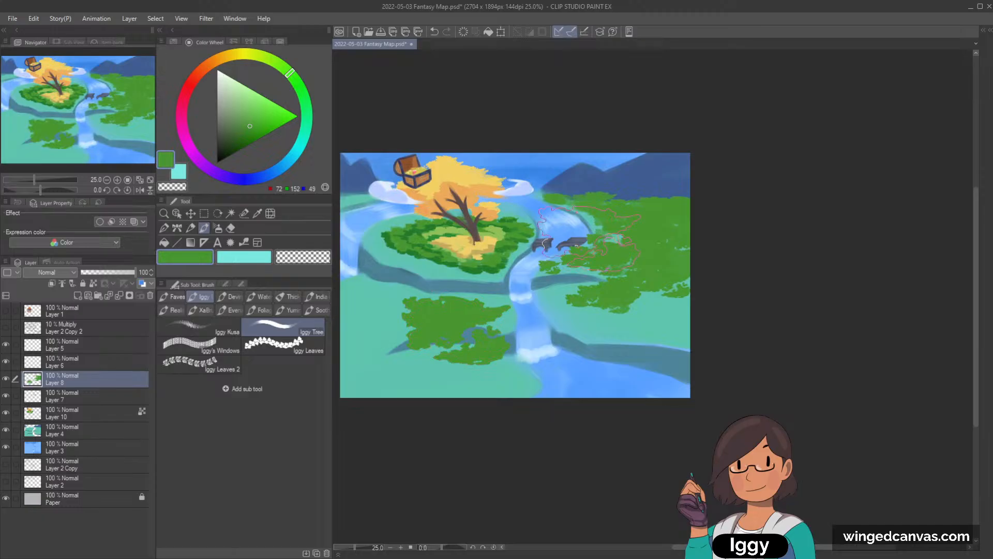
{"action": "key", "text": "ctrl+z"}
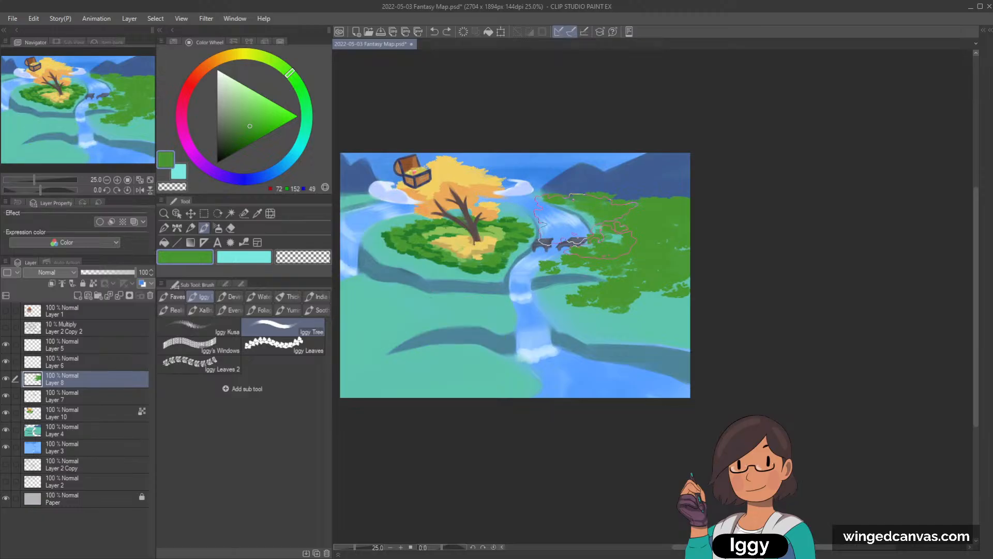
{"action": "left_click", "coordinate": [415, 322]}
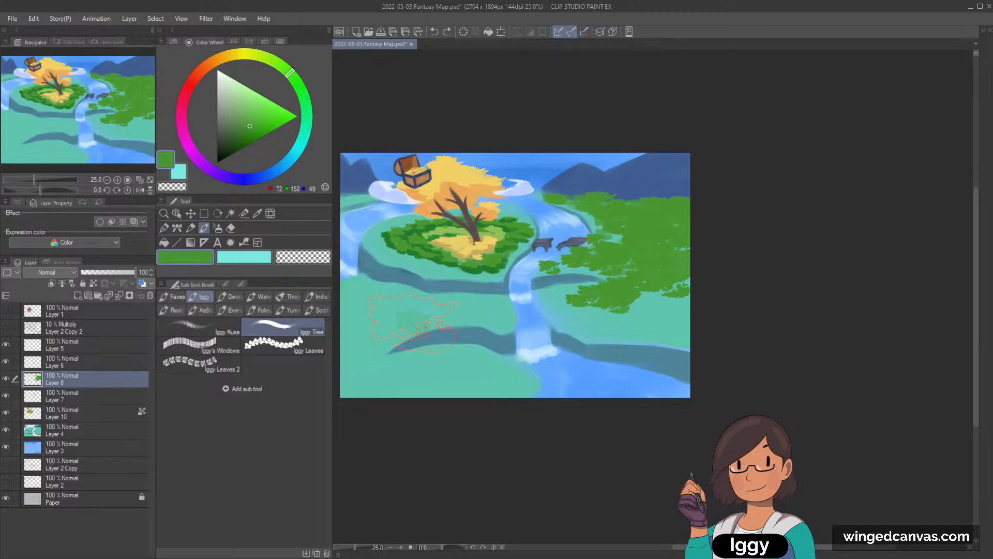
{"action": "left_click", "coordinate": [442, 324]}
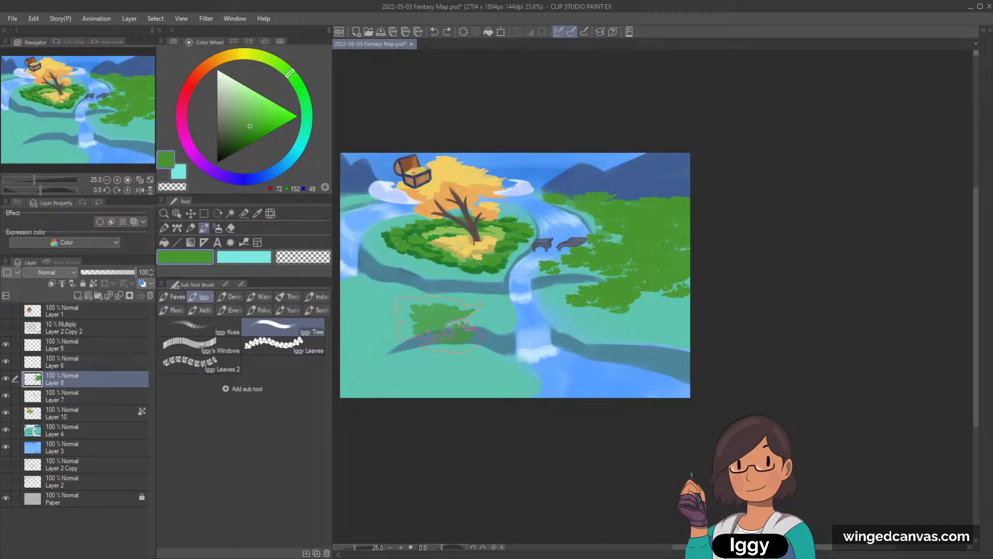
{"action": "left_click", "coordinate": [442, 325]}
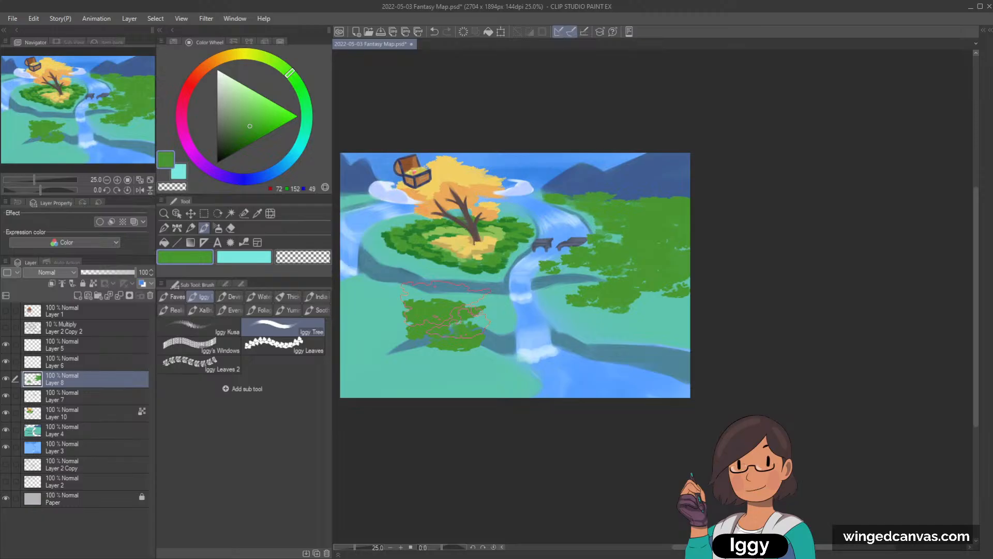
{"action": "key", "text": "ctrl+z"}
{"action": "key", "text": "ctrl+z"}
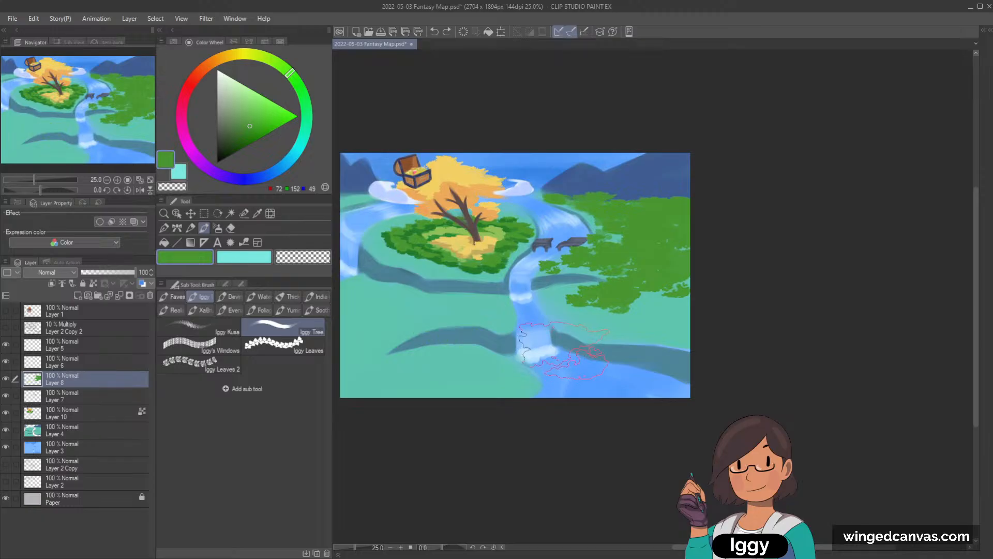
- Paint small green foliage clumps on the left bank, below the tree's cliff edge and at the start of the lower cliff
{"action": "left_click", "coordinate": [365, 283]}
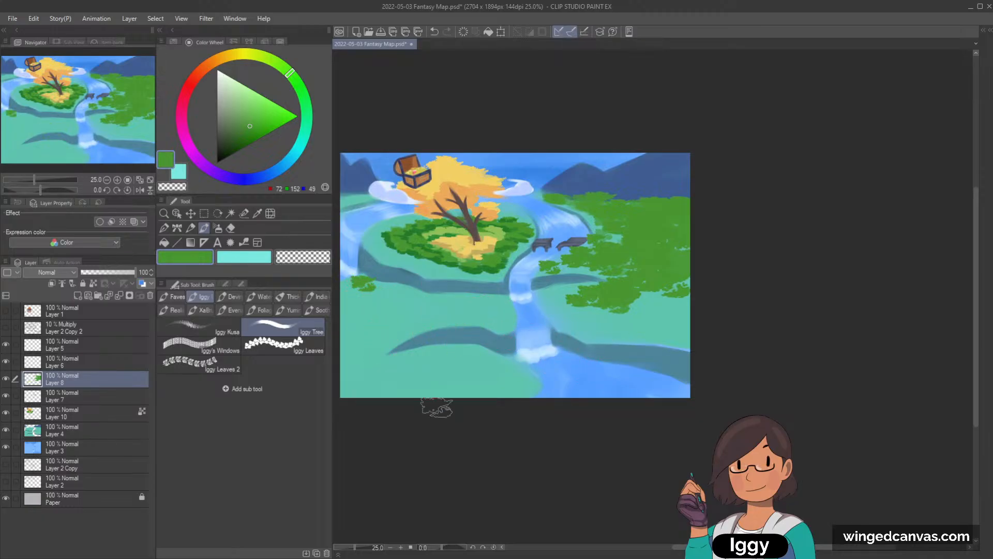
{"action": "left_click", "coordinate": [373, 340]}
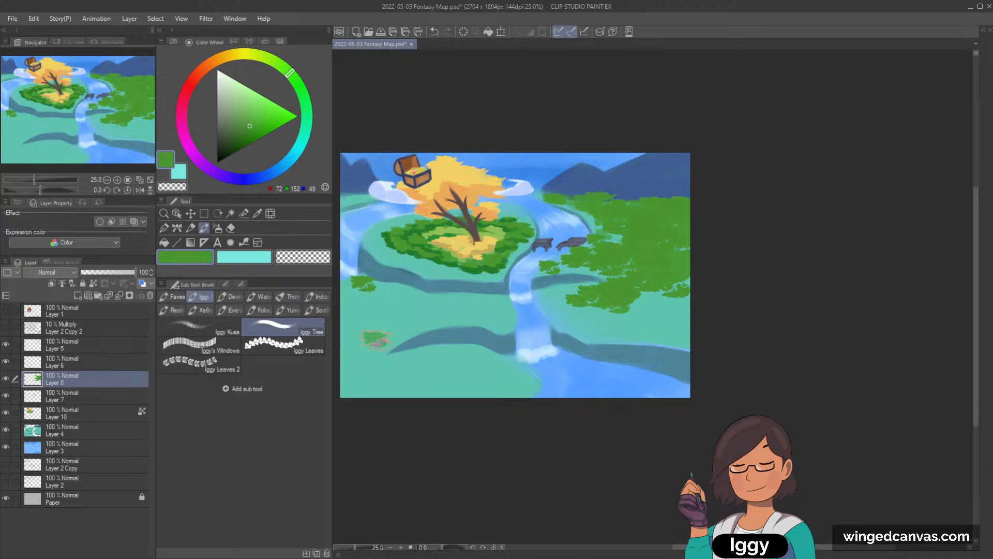
{"action": "left_click", "coordinate": [394, 333]}
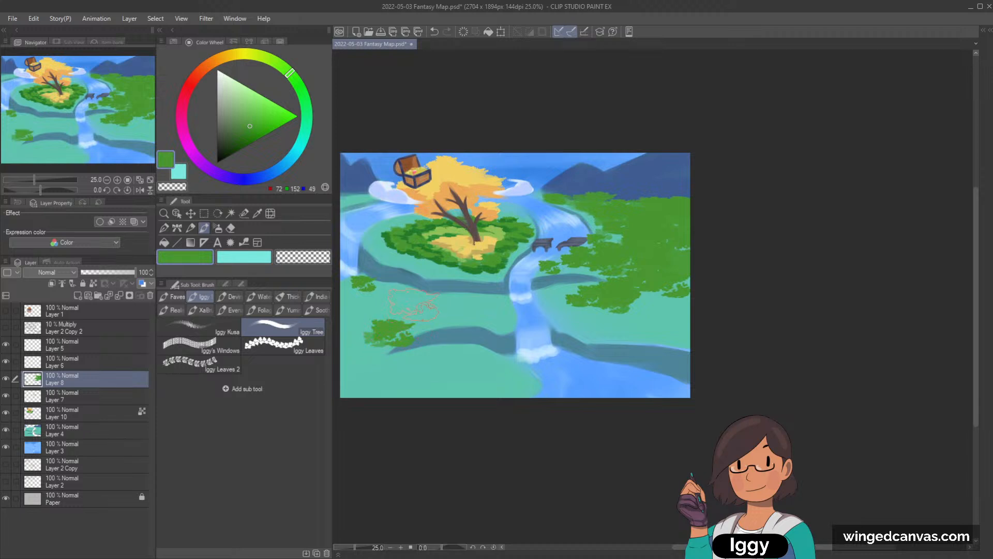
- Add a new layer above the foliage layer and sample the bridge's dark slate, RGB 69, 79, 96, for the HC OWC brush
{"action": "left_click", "coordinate": [79, 295]}
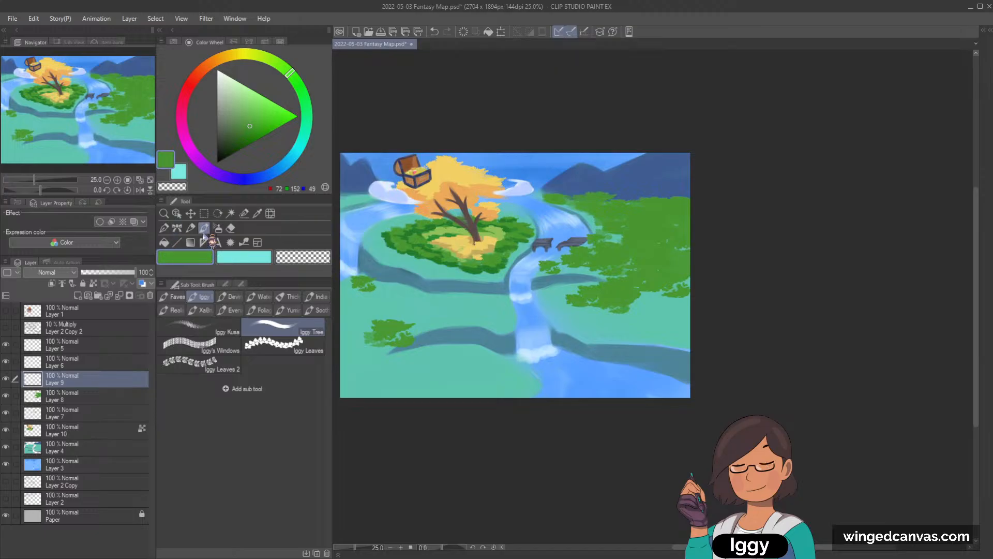
{"action": "left_click", "coordinate": [174, 297]}
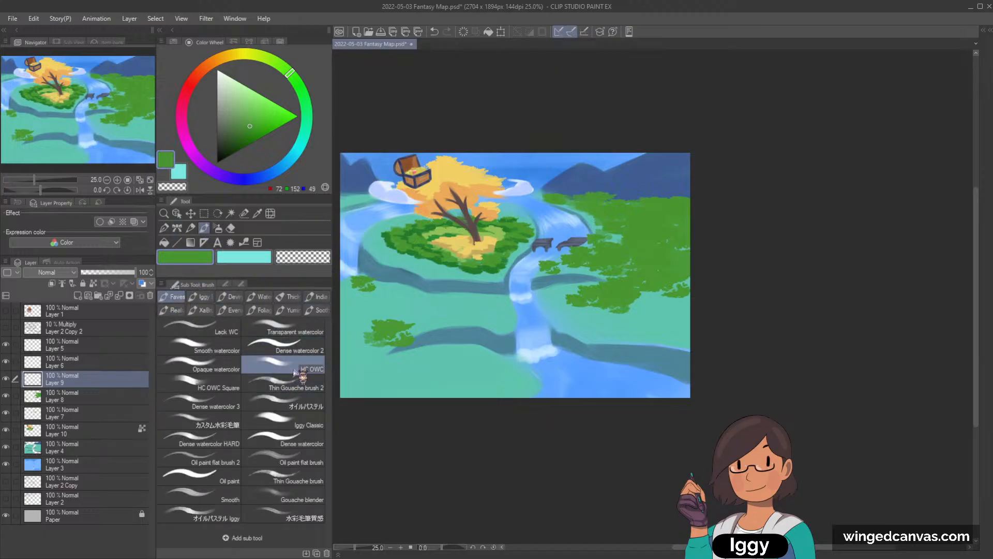
{"action": "left_click", "coordinate": [551, 238], "text": "alt"}
{"action": "left_click", "coordinate": [554, 237], "text": "alt"}
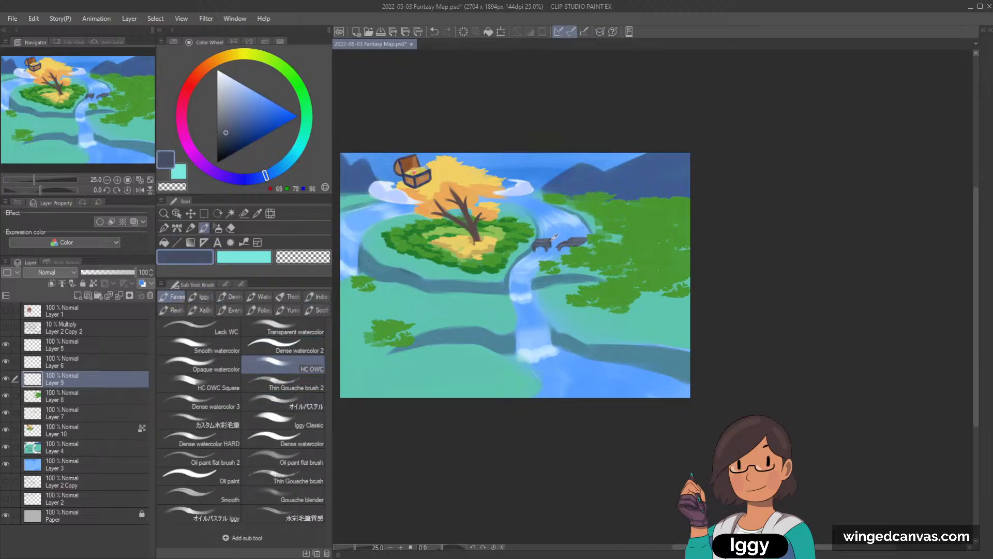
- Draw a curved railing post at the outer end of the right bridge piece, undoing the unwanted strokes
{"action": "scroll", "coordinate": [592, 207], "scroll_direction": "up", "scroll_amount": 1}
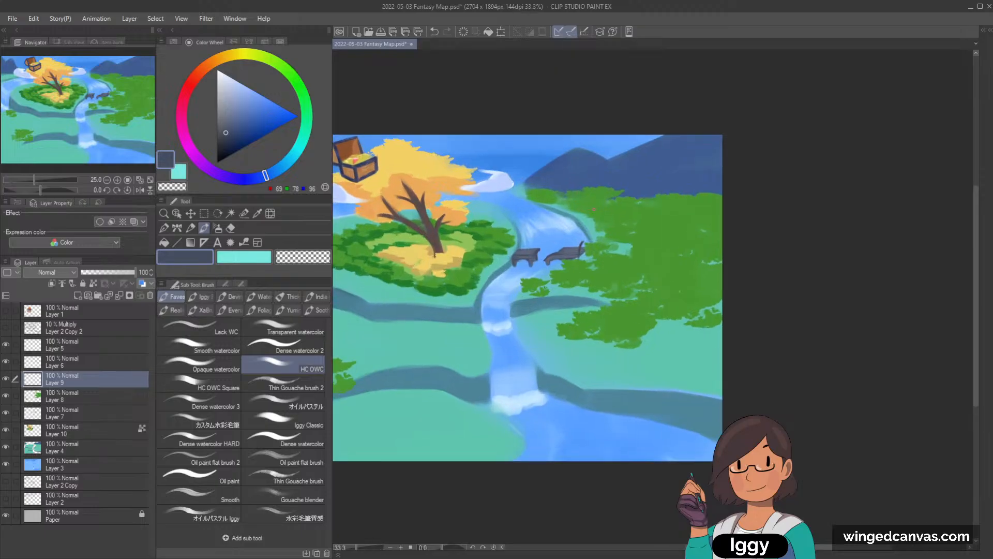
{"action": "key", "text": "ctrl+z"}
{"action": "left_click_drag", "start_coordinate": [581, 242], "coordinate": [579, 257]}
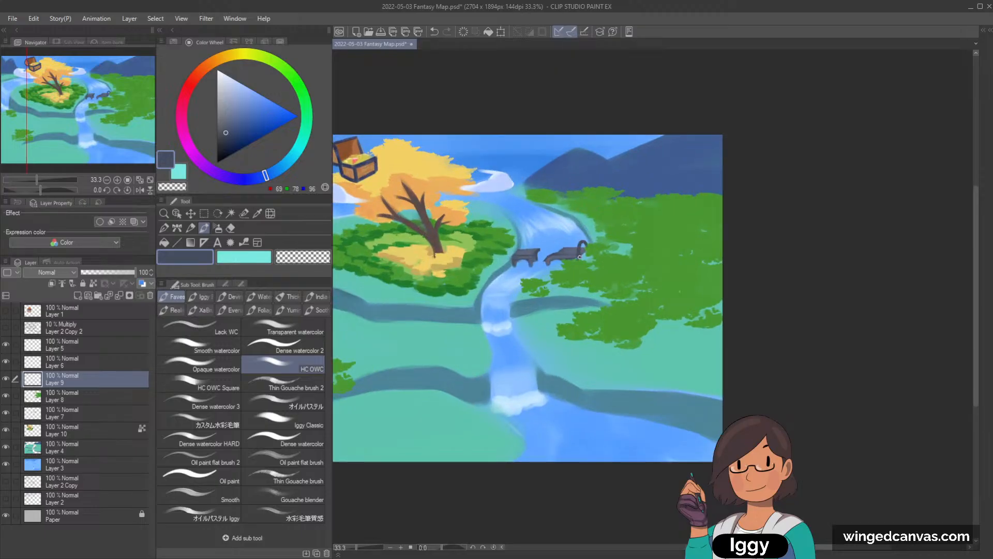
{"action": "key", "text": "ctrl+z"}
{"action": "scroll", "coordinate": [586, 243], "scroll_direction": "up", "scroll_amount": 2}
{"action": "left_click", "coordinate": [567, 267], "text": "alt"}
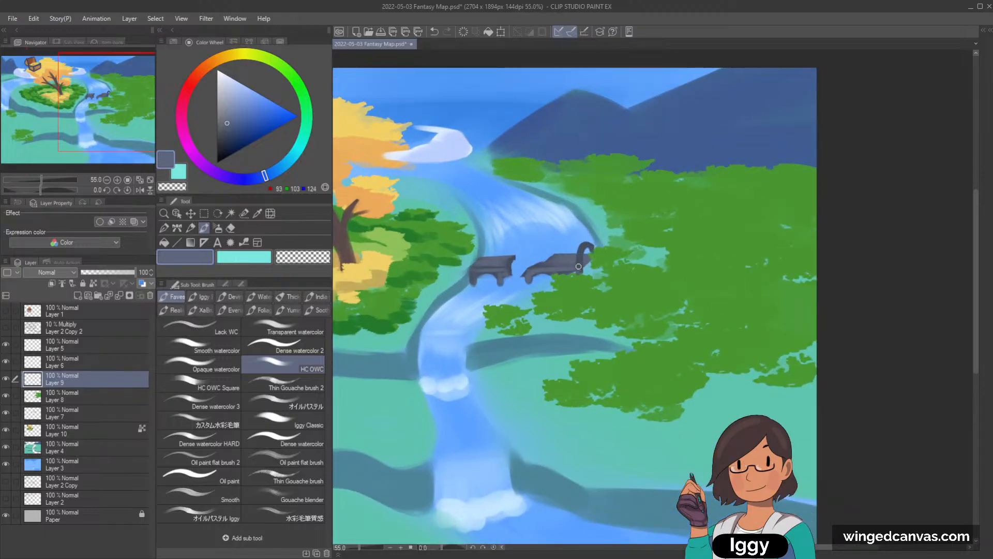
{"action": "key", "text": "ctrl+z"}
{"action": "left_click_drag", "start_coordinate": [578, 265], "coordinate": [590, 243]}
{"action": "key", "text": "ctrl+z"}
{"action": "key", "text": "ctrl+z"}
- Draw a matching post on the left bridge piece's outer end in sampled dark slate, RGB 69, 79, 96, and choose lighter slate, RGB 91, 101, 121
{"action": "left_click", "coordinate": [242, 258]}
{"action": "left_click", "coordinate": [585, 249], "text": "alt"}
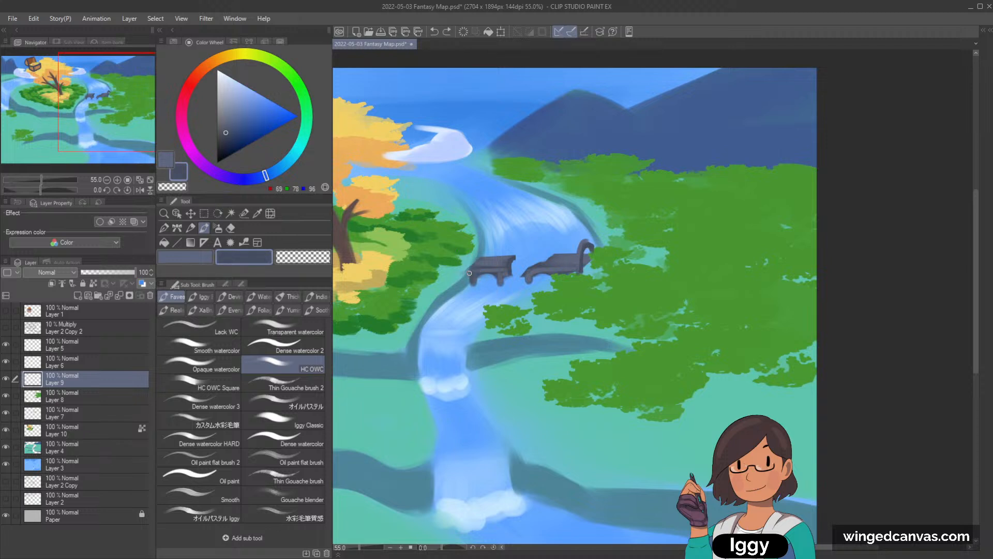
{"action": "mouse_move", "coordinate": [469, 261]}
{"action": "left_mouse_down"}
{"action": "mouse_move", "coordinate": [476, 246]}
{"action": "mouse_move", "coordinate": [481, 257]}
{"action": "mouse_move", "coordinate": [473, 246]}
{"action": "mouse_move", "coordinate": [482, 258]}
{"action": "left_mouse_up"}
{"action": "left_click", "coordinate": [227, 124]}
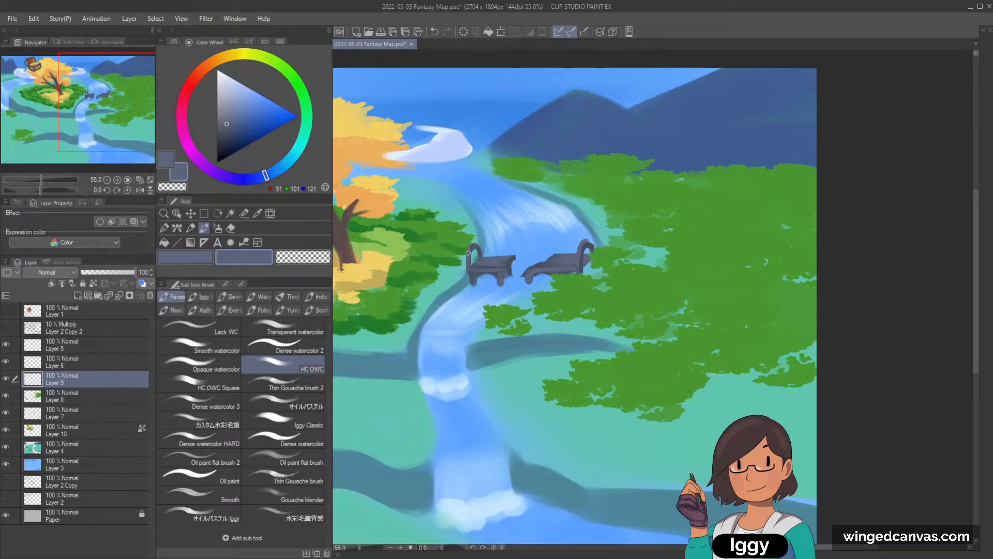
- Touch up the curved post on the left bridge piece with sampled dark slate, RGB 69, 79, 96, and lighter slate, RGB 90, 100, 121
{"action": "scroll", "coordinate": [473, 254], "scroll_direction": "down", "scroll_amount": 2}
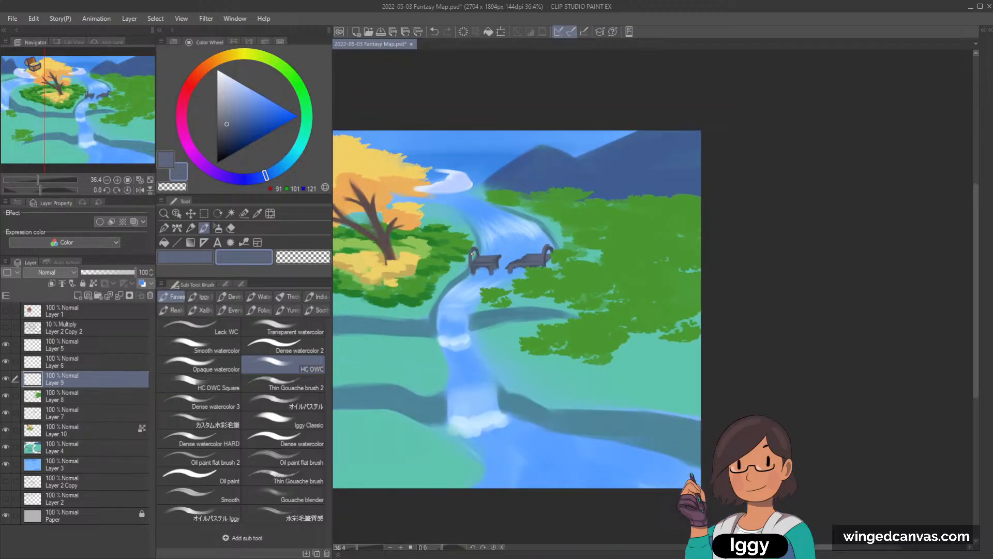
{"action": "scroll", "coordinate": [561, 217], "scroll_direction": "up", "scroll_amount": 2}
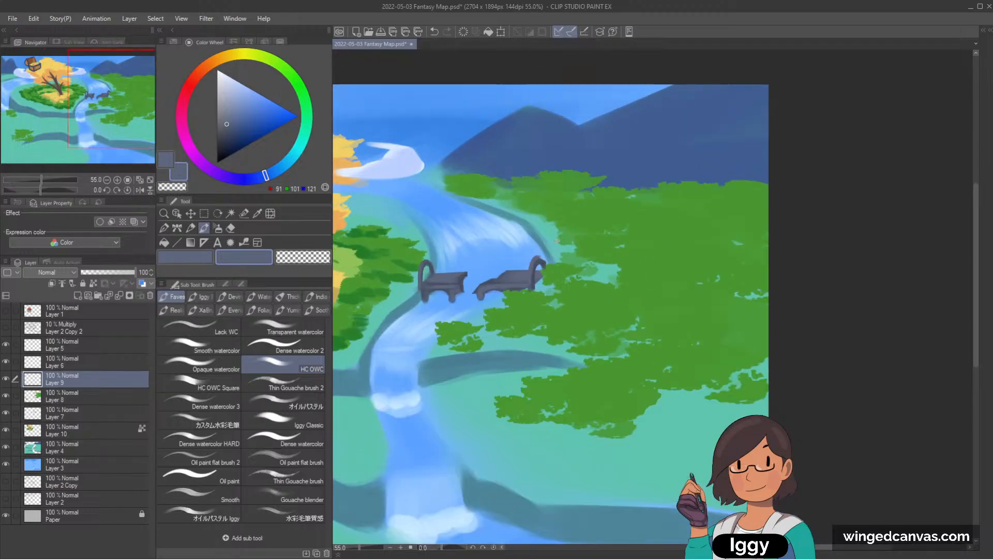
{"action": "key", "text": "ctrl+z"}
{"action": "left_click", "coordinate": [428, 270], "text": "alt"}
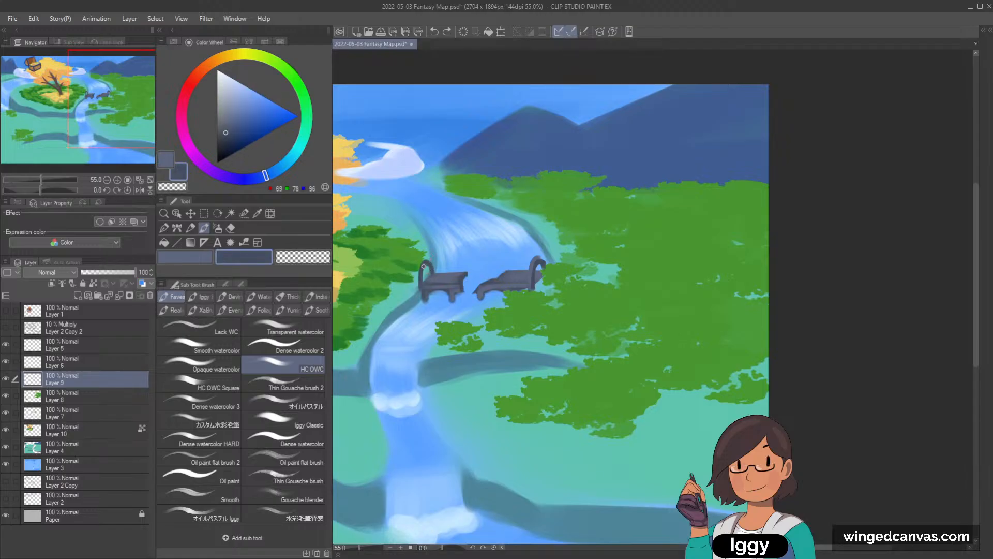
{"action": "left_click_drag", "start_coordinate": [426, 263], "coordinate": [430, 262]}
{"action": "left_click", "coordinate": [419, 271], "text": "alt"}
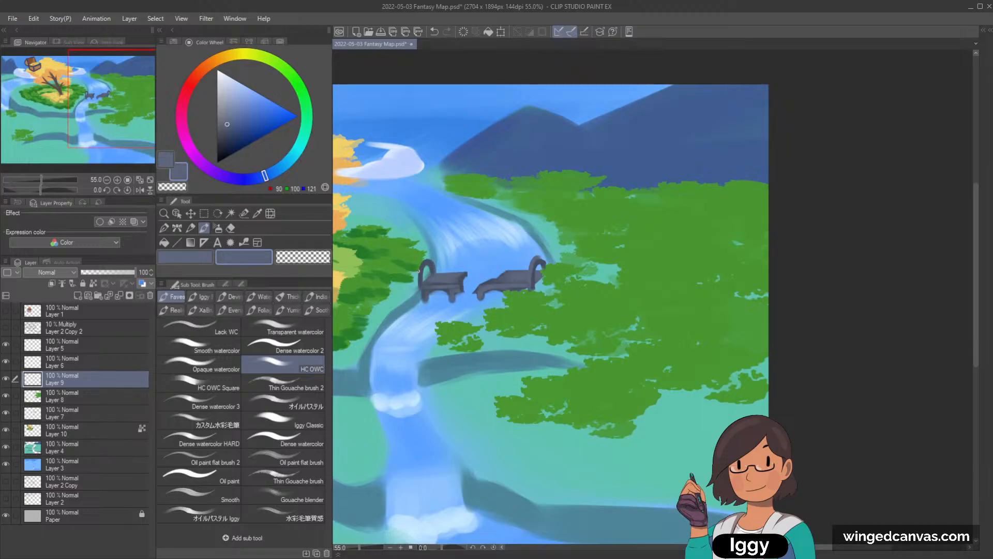
{"action": "key", "text": "ctrl+z"}
{"action": "left_click_drag", "start_coordinate": [423, 265], "coordinate": [420, 278]}
- Clean up the left bridge post using dark slate and transparent colour, undoing the unwanted stroke, and sample lighter slate, RGB 90, 100, 121
{"action": "left_click", "coordinate": [538, 265], "text": "alt"}
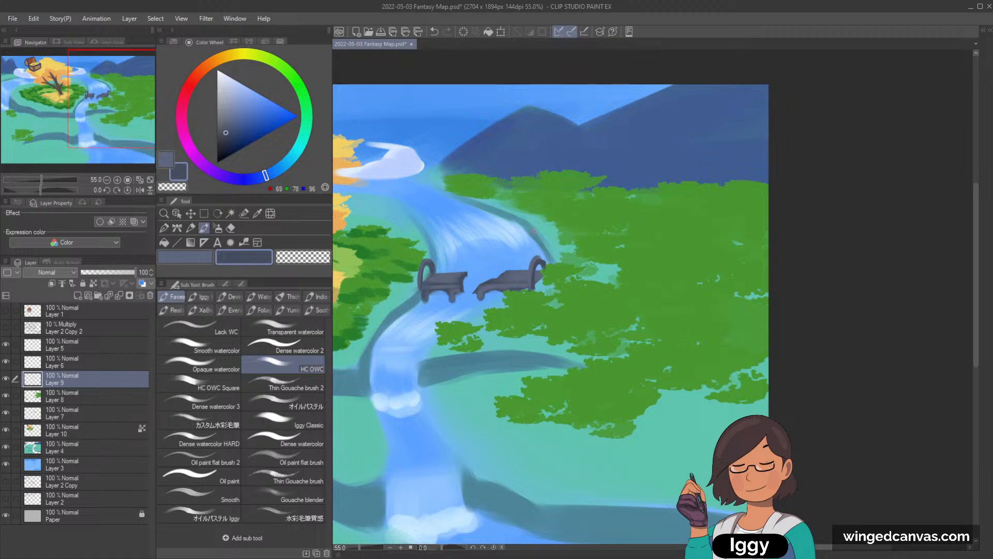
{"action": "key", "text": "c"}
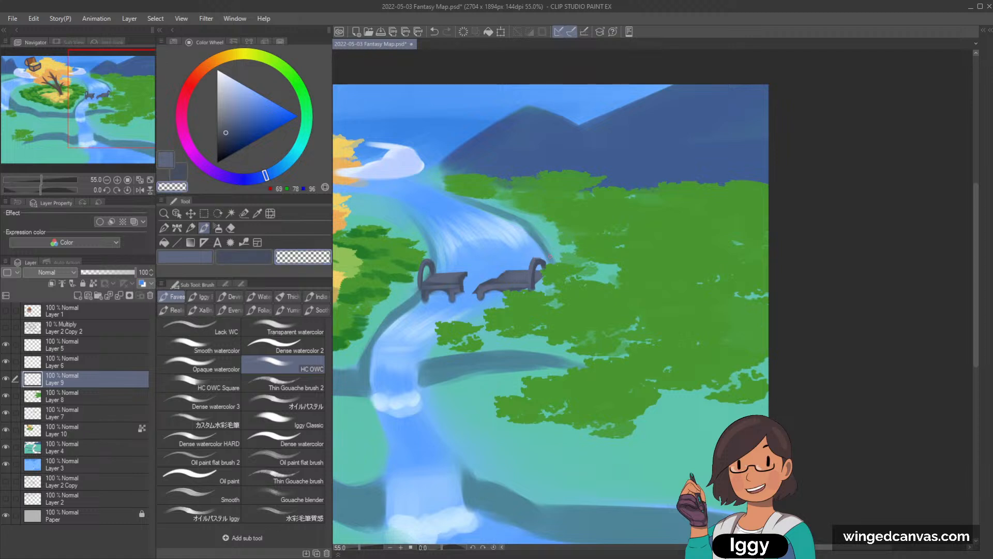
{"action": "key", "text": "c"}
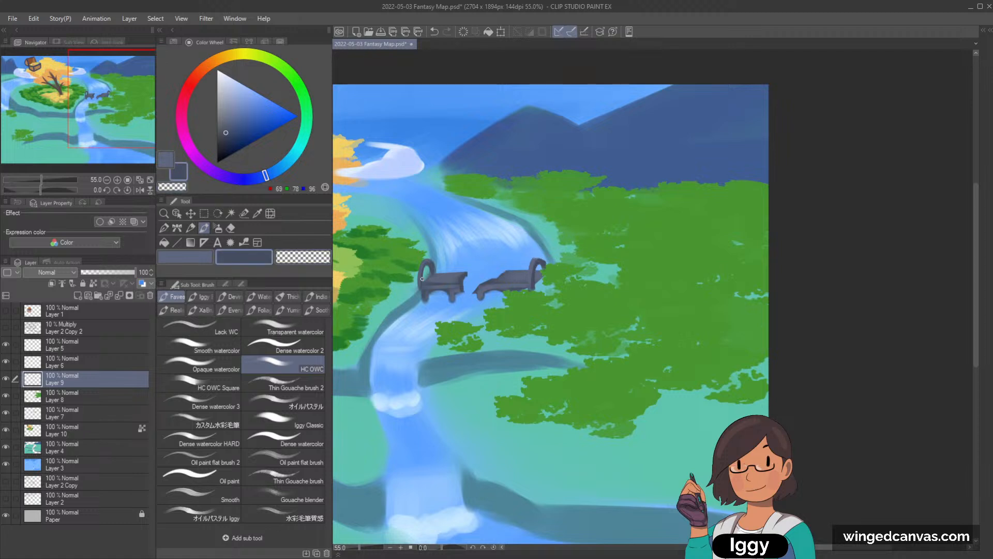
{"action": "left_click_drag", "start_coordinate": [422, 279], "coordinate": [423, 274]}
{"action": "key", "text": "ctrl+z"}
{"action": "key", "text": "c"}
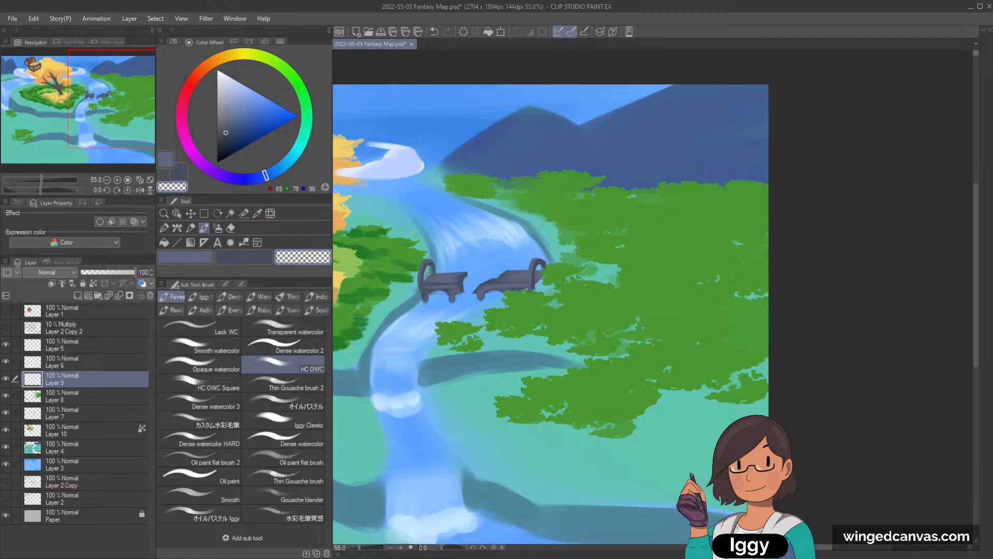
{"action": "left_click", "coordinate": [423, 265], "text": "alt"}
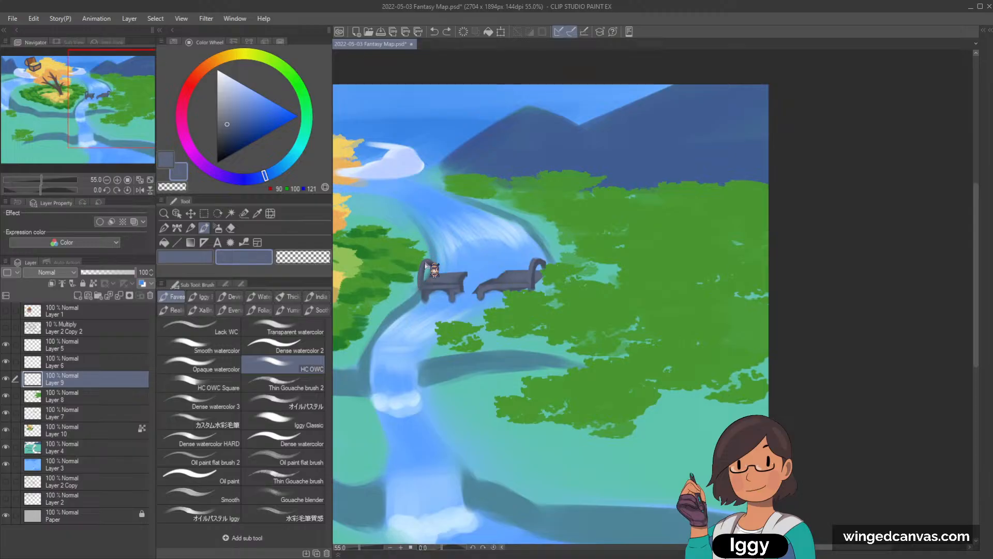
- Add a new layer directly below the golden tree and bushes layer and set the HC OWC brush to dark brown, RGB 89, 75, 75
{"action": "scroll", "coordinate": [433, 272], "scroll_direction": "down", "scroll_amount": 4}
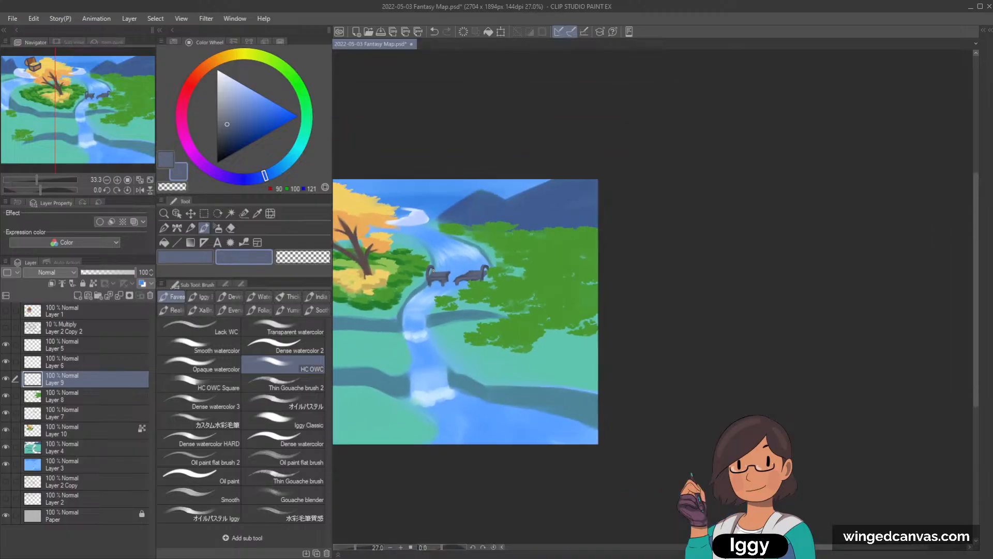
{"action": "left_click_drag", "start_coordinate": [100, 132], "coordinate": [97, 134]}
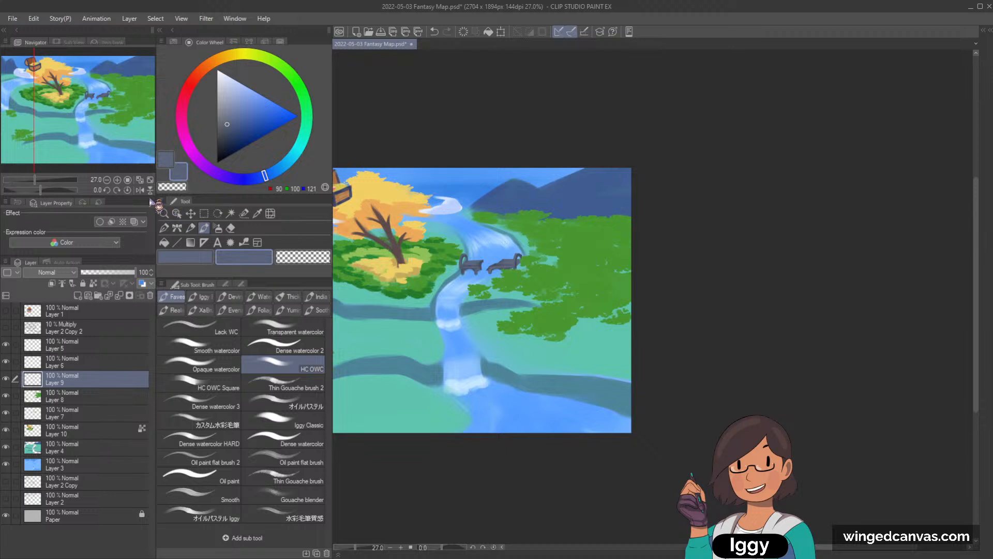
{"action": "left_click", "coordinate": [150, 180]}
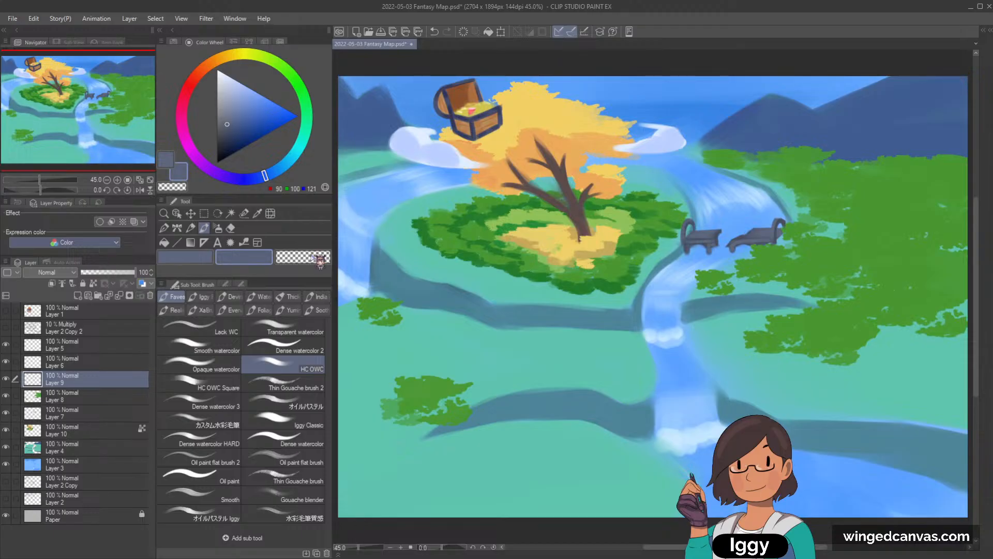
{"action": "left_click", "coordinate": [176, 213]}
{"action": "left_click", "coordinate": [470, 250]}
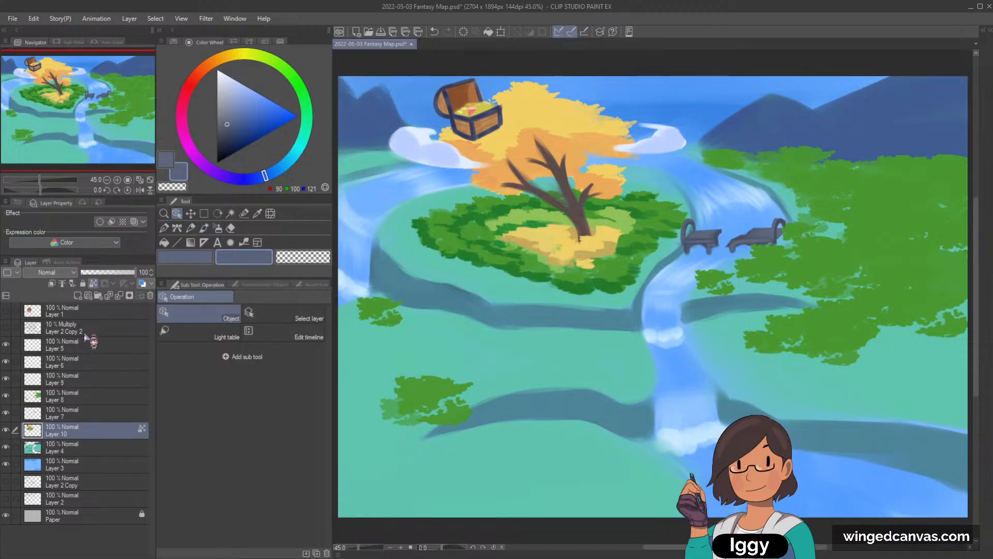
{"action": "left_click", "coordinate": [81, 446]}
{"action": "left_click", "coordinate": [77, 295]}
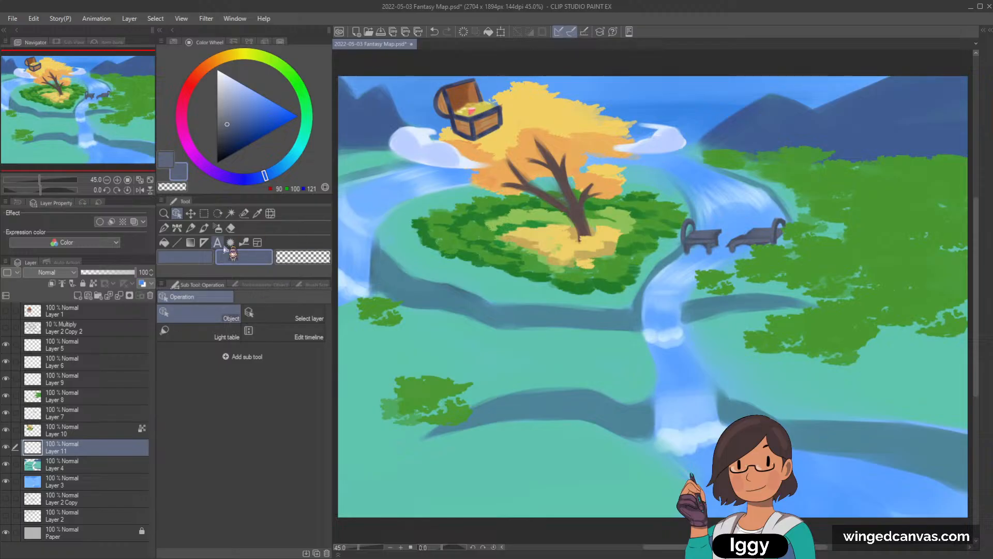
{"action": "left_click", "coordinate": [203, 228]}
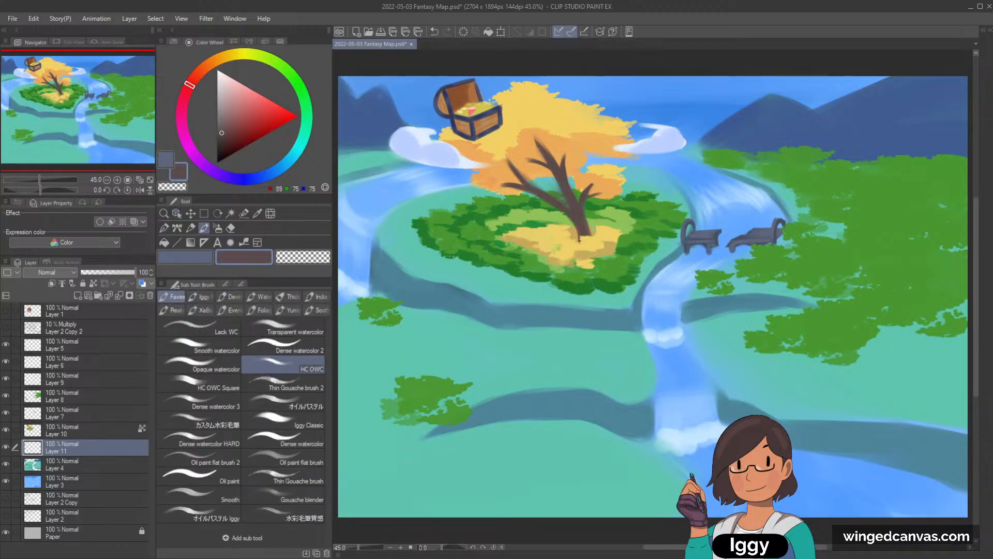
- Paint a row of short, thin dark brown trunks beneath the front edge of the bushes around the golden tree
{"action": "key", "text": "ctrl+z"}
{"action": "mouse_move", "coordinate": [453, 253]}
{"action": "left_mouse_down"}
{"action": "mouse_move", "coordinate": [440, 274]}
{"action": "mouse_move", "coordinate": [433, 252]}
{"action": "left_mouse_up"}
{"action": "left_click_drag", "start_coordinate": [482, 266], "coordinate": [537, 290]}
{"action": "left_click_drag", "start_coordinate": [557, 286], "coordinate": [558, 294]}
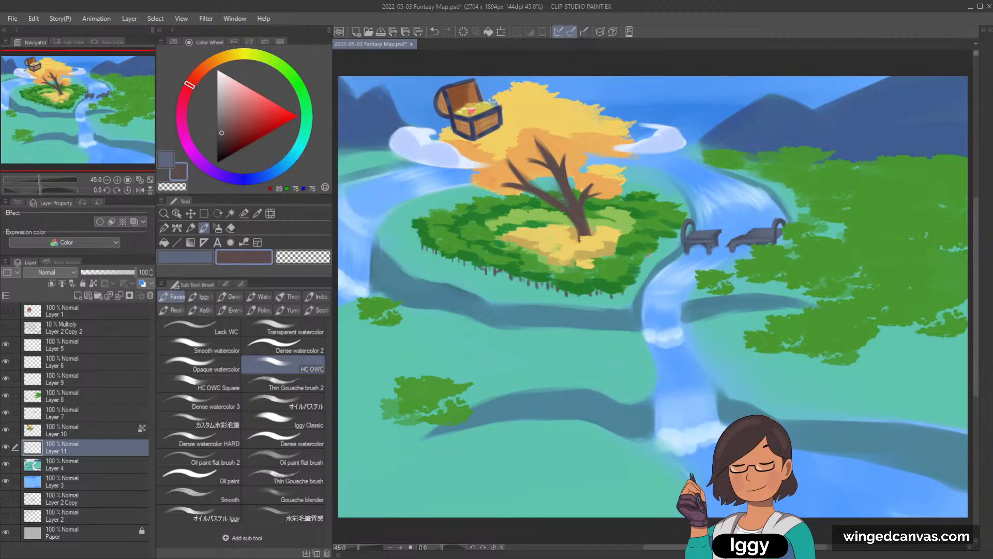
- Continue the short dark brown trunks beneath the right edge of the bushes, undoing the unwanted strokes
{"action": "left_click_drag", "start_coordinate": [649, 256], "coordinate": [650, 275]}
{"action": "key", "text": "ctrl+z"}
{"action": "mouse_move", "coordinate": [647, 255]}
{"action": "left_mouse_down"}
{"action": "mouse_move", "coordinate": [647, 263]}
{"action": "mouse_move", "coordinate": [664, 245]}
{"action": "left_mouse_up"}
{"action": "key", "text": "ctrl+z"}
{"action": "scroll", "coordinate": [451, 253], "scroll_direction": "down", "scroll_amount": 3}
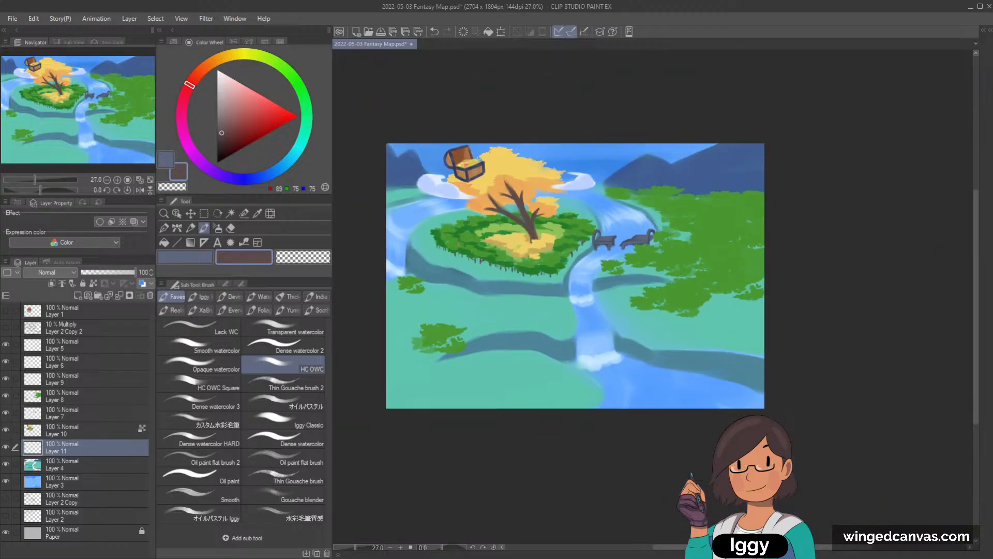
{"action": "scroll", "coordinate": [502, 228], "scroll_direction": "up", "scroll_amount": 3}
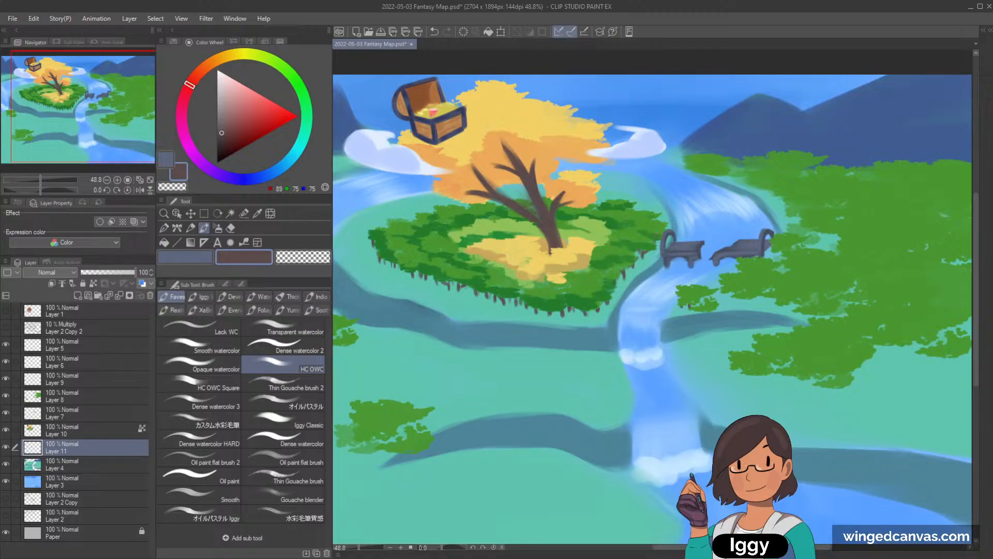
- Refine the small trunks along the edge of the bushes, alternating between dark brown and transparent colour
{"action": "scroll", "coordinate": [671, 125], "scroll_direction": "down", "scroll_amount": 2}
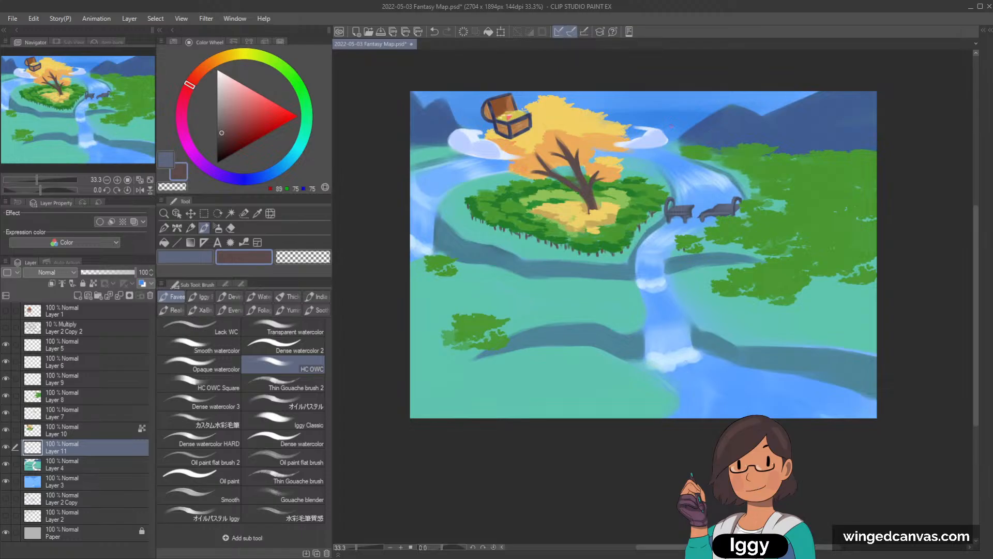
{"action": "scroll", "coordinate": [480, 200], "scroll_direction": "up", "scroll_amount": 2}
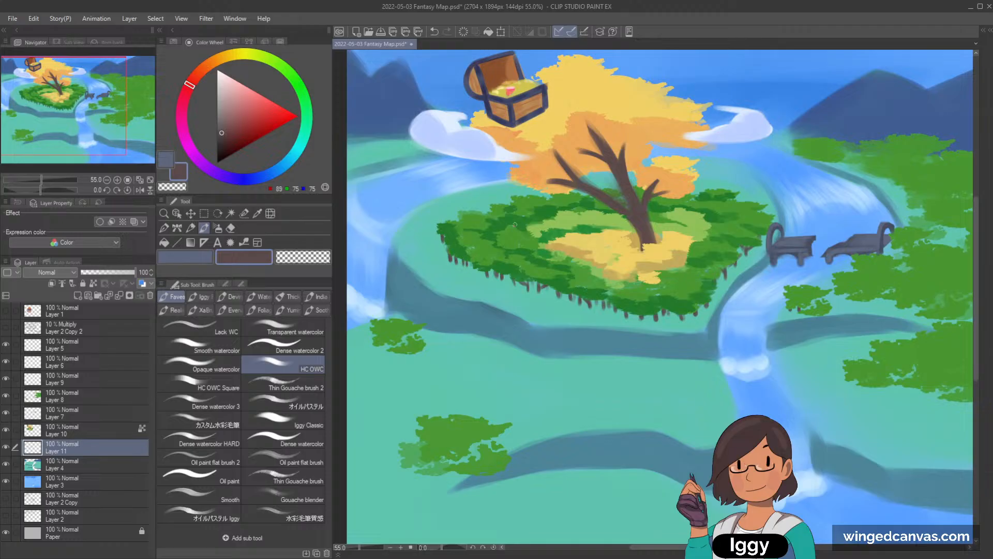
{"action": "scroll", "coordinate": [515, 224], "scroll_direction": "down", "scroll_amount": 2}
{"action": "scroll", "coordinate": [476, 258], "scroll_direction": "up", "scroll_amount": 3}
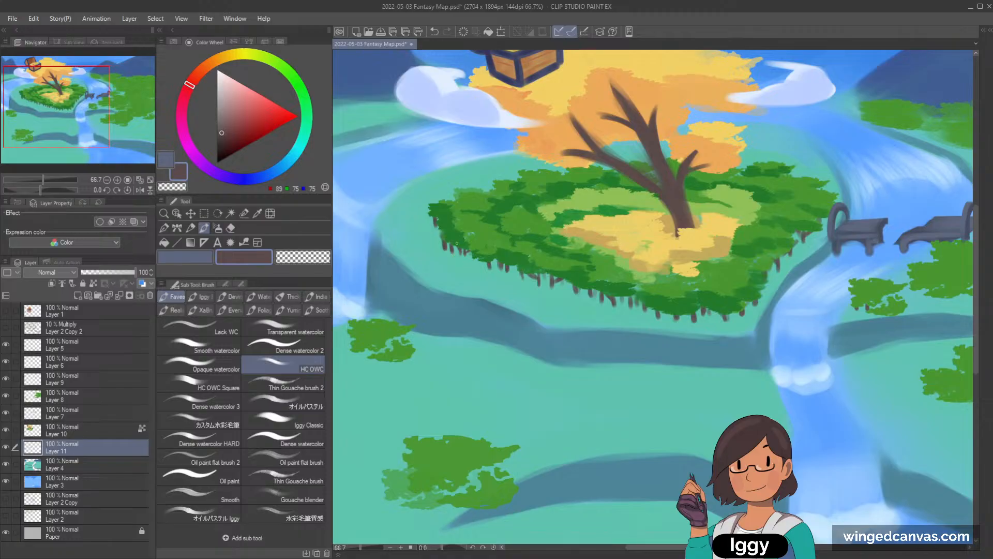
{"action": "key", "text": "c"}
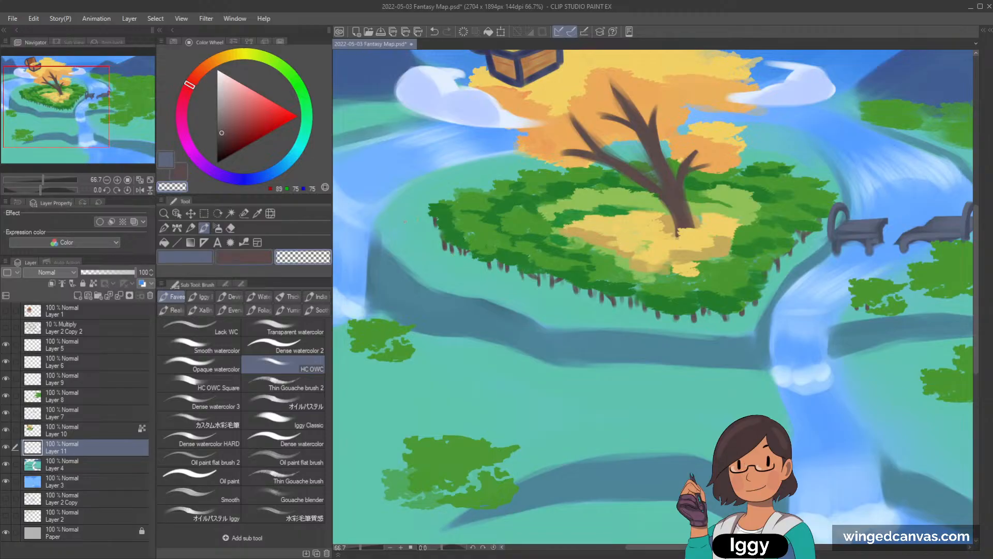
{"action": "scroll", "coordinate": [577, 176], "scroll_direction": "down", "scroll_amount": 2}
{"action": "scroll", "coordinate": [750, 144], "scroll_direction": "up", "scroll_amount": 2}
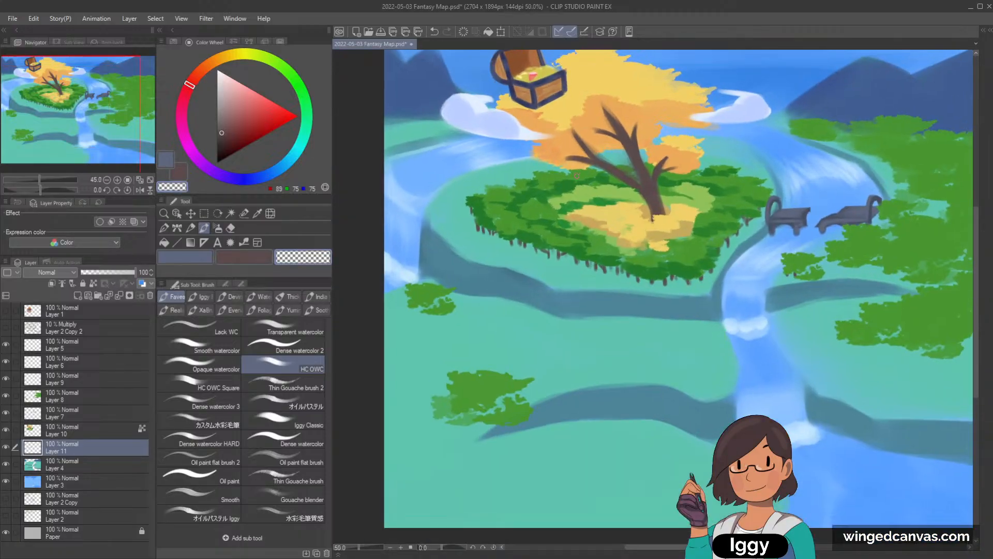
{"action": "key", "text": "c"}
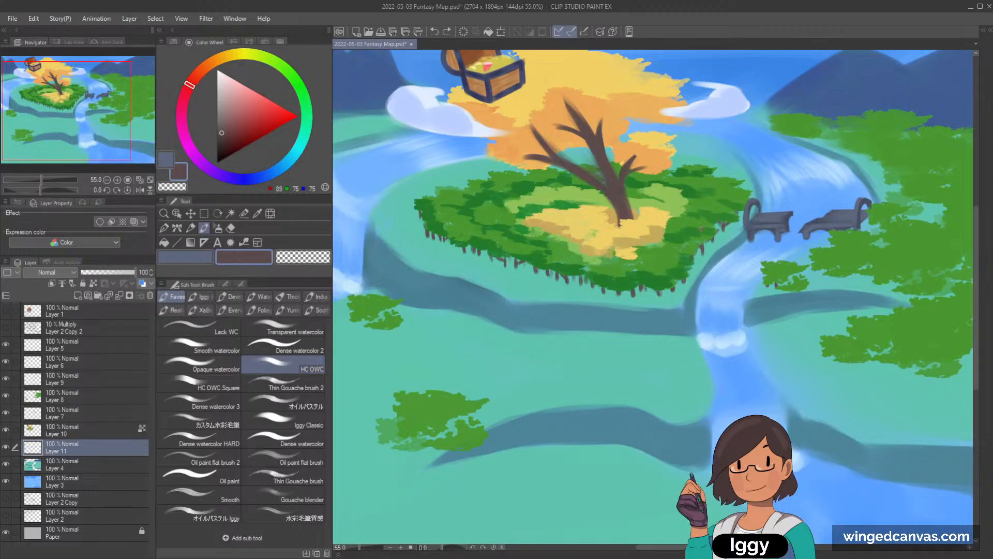
{"action": "scroll", "coordinate": [491, 248], "scroll_direction": "up", "scroll_amount": 1}
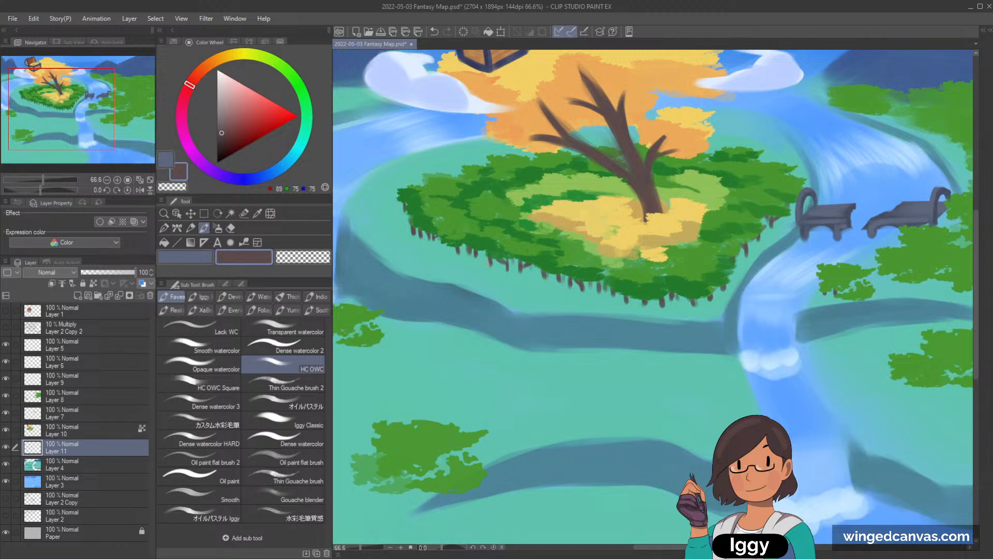
{"action": "scroll", "coordinate": [528, 206], "scroll_direction": "down", "scroll_amount": 2}
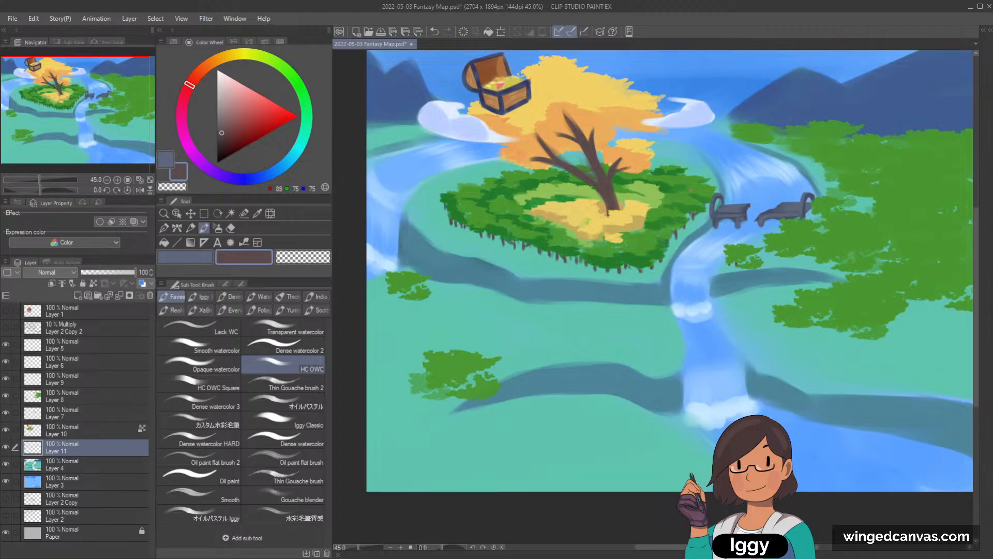
{"action": "left_click_drag", "start_coordinate": [691, 189], "coordinate": [566, 213]}
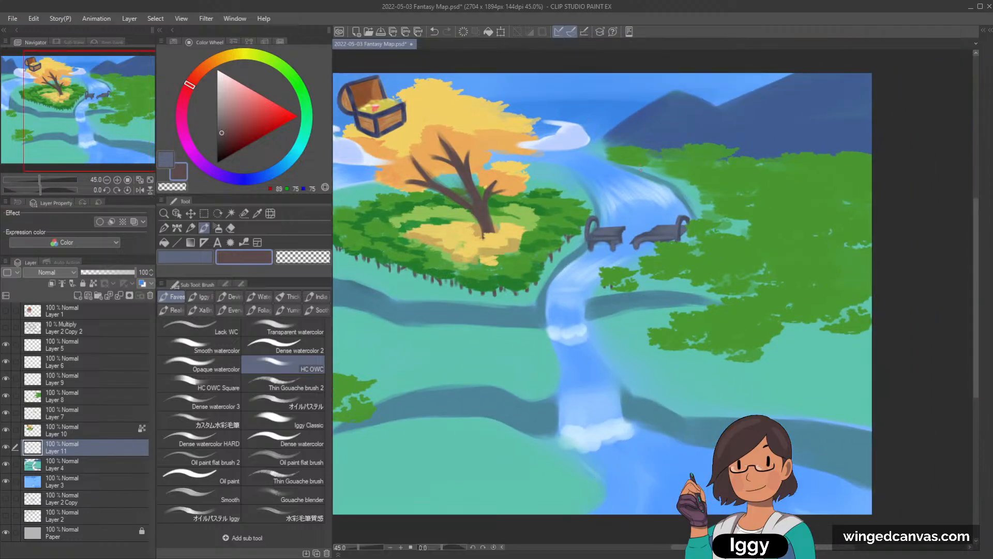
{"action": "key", "text": "ctrl+z"}
{"action": "key", "text": "ctrl+y"}
{"action": "key", "text": "ctrl+z"}
{"action": "left_click_drag", "start_coordinate": [391, 263], "coordinate": [391, 272]}
{"action": "key", "text": "ctrl+z"}
- Add a new layer directly above the green ground layer and choose pale cream, RGB 235, 225, 191, for the HC OWC brush
{"action": "scroll", "coordinate": [472, 179], "scroll_direction": "down", "scroll_amount": 1}
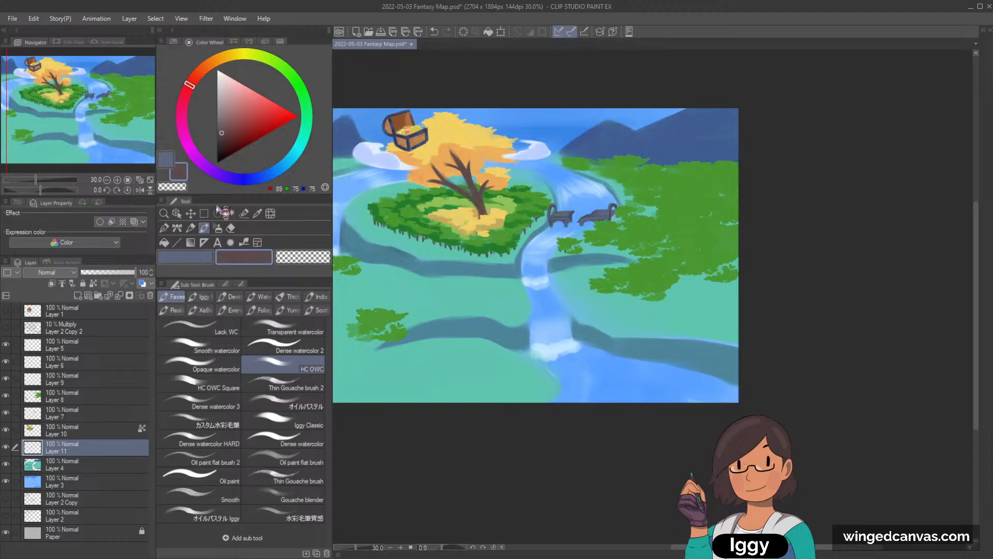
{"action": "left_click", "coordinate": [150, 179]}
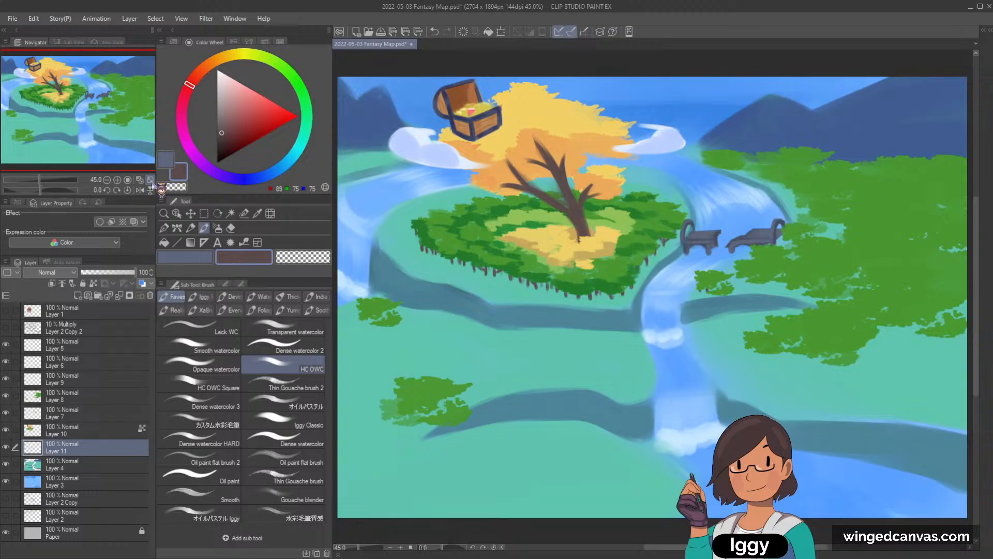
{"action": "scroll", "coordinate": [712, 207], "scroll_direction": "down", "scroll_amount": 1}
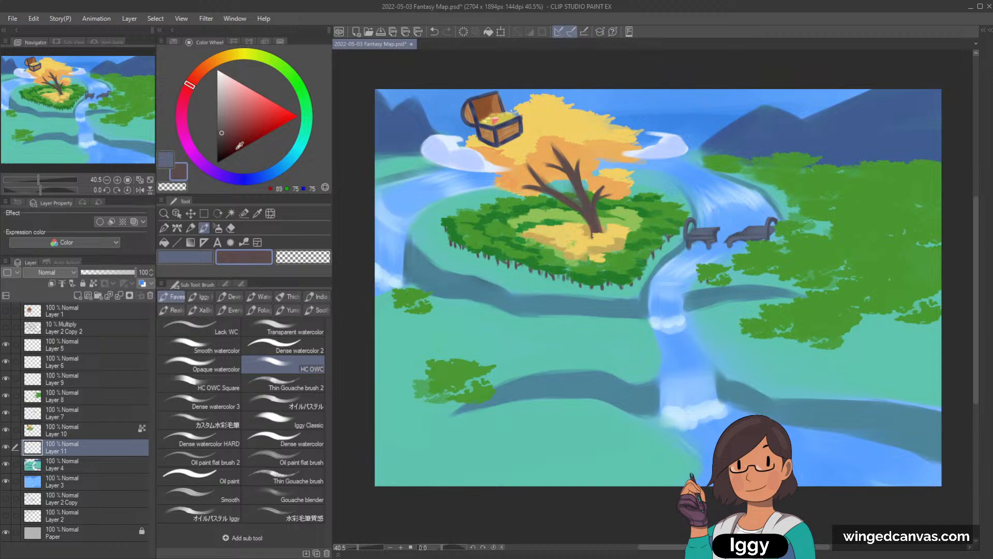
{"action": "left_click_drag", "start_coordinate": [84, 121], "coordinate": [88, 146]}
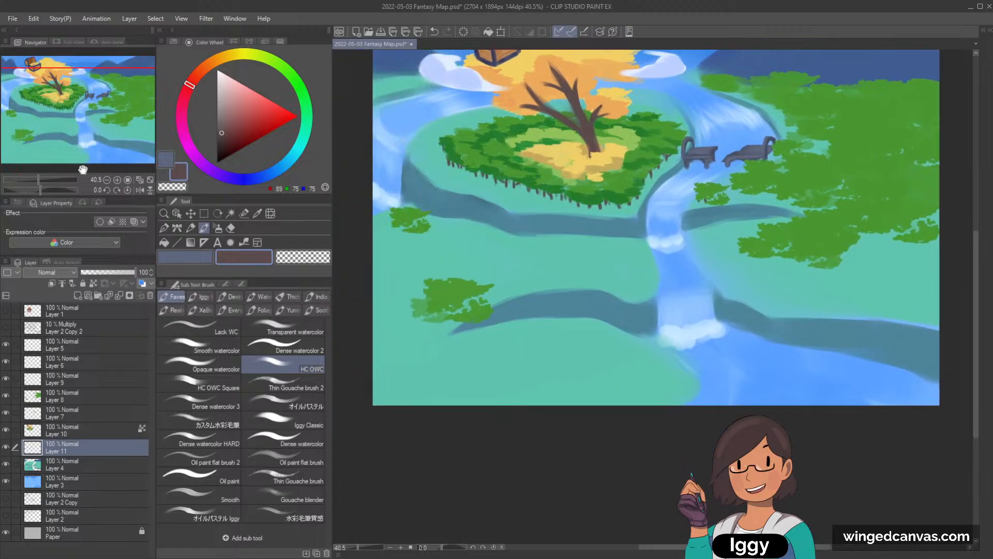
{"action": "left_click", "coordinate": [176, 213]}
{"action": "left_click", "coordinate": [454, 252]}
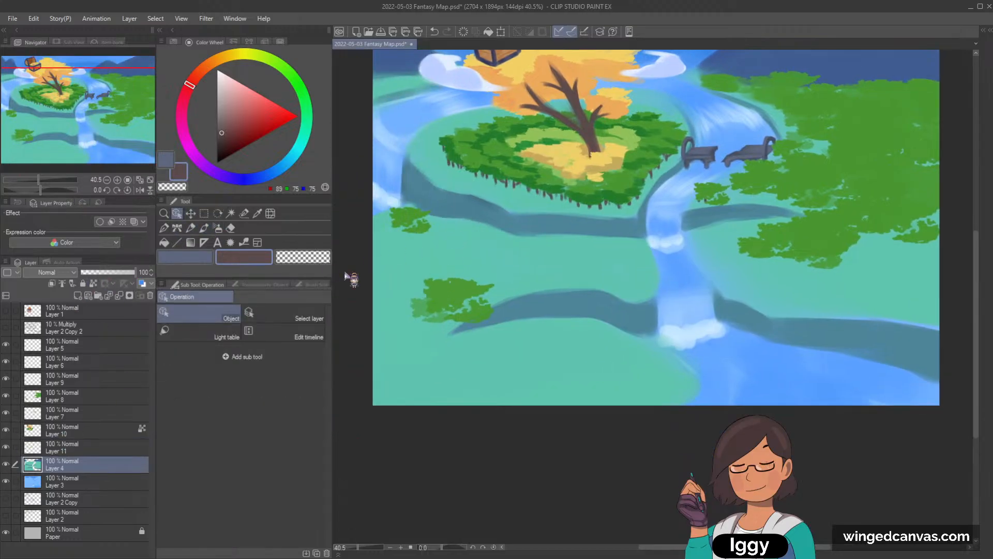
{"action": "left_click", "coordinate": [190, 228]}
{"action": "left_click", "coordinate": [231, 59]}
{"action": "left_click", "coordinate": [231, 85]}
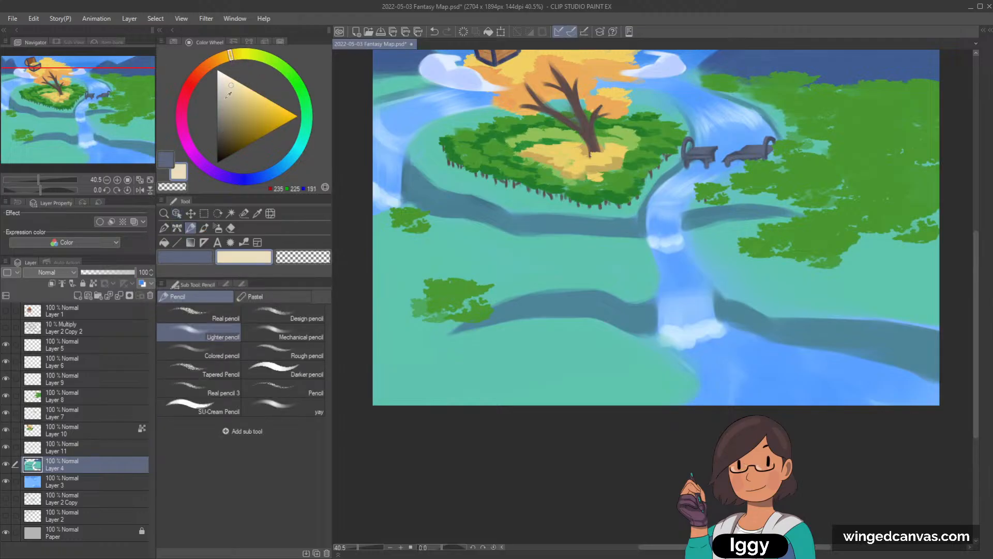
{"action": "left_click", "coordinate": [204, 228]}
{"action": "left_click", "coordinate": [78, 295]}
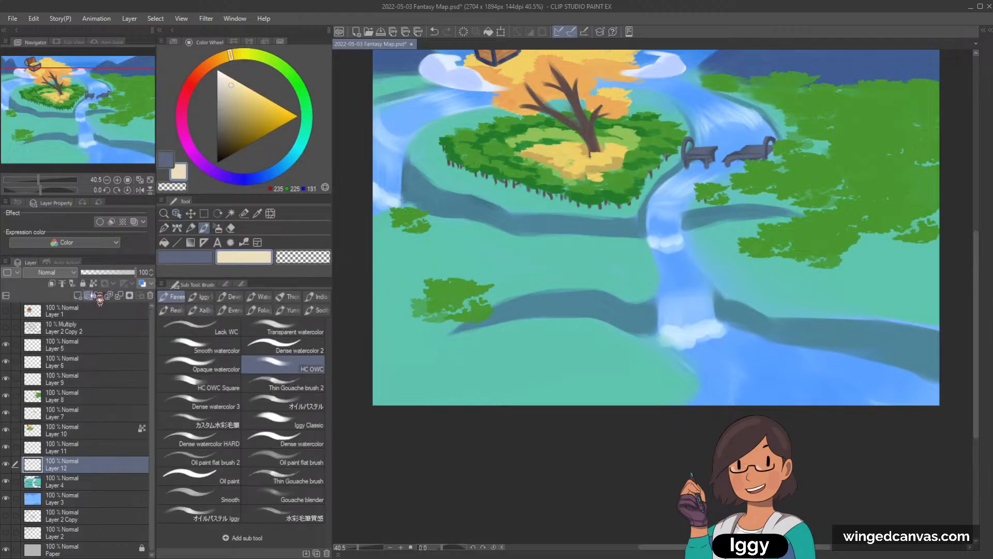
{"action": "key", "text": "ctrl+z"}
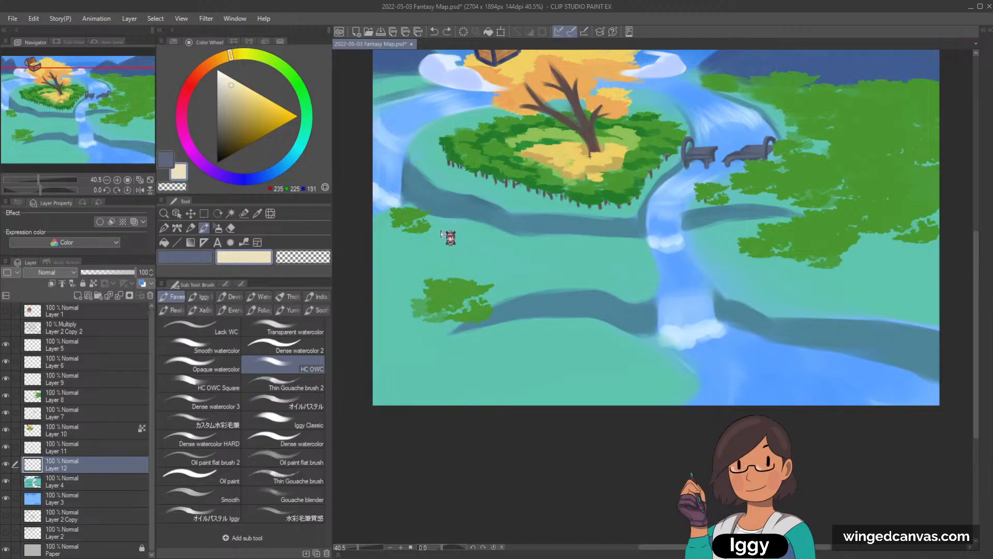
{"action": "left_click_drag", "start_coordinate": [447, 227], "coordinate": [443, 245]}
{"action": "key", "text": "ctrl+z"}
{"action": "key", "text": "ctrl+z"}
{"action": "mouse_move", "coordinate": [465, 247]}
{"action": "left_mouse_down"}
{"action": "mouse_move", "coordinate": [383, 303]}
{"action": "mouse_move", "coordinate": [398, 330]}
{"action": "left_mouse_up"}
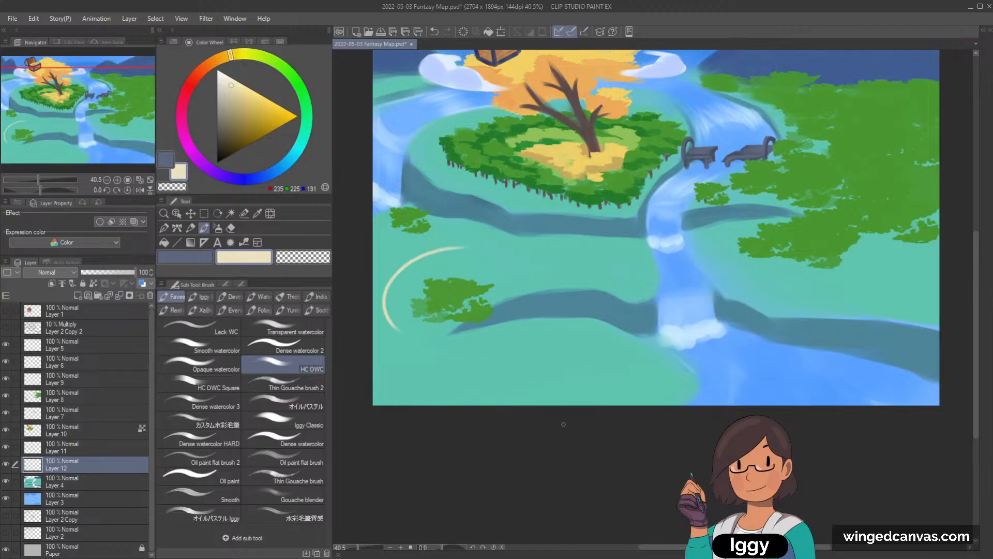
{"action": "key", "text": "ctrl+z"}
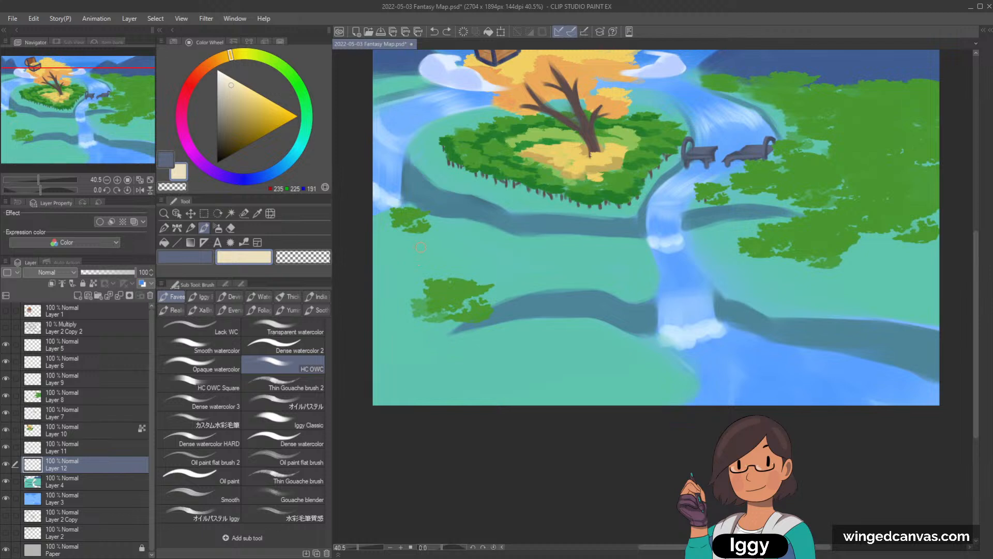
{"action": "mouse_move", "coordinate": [421, 247]}
{"action": "left_mouse_down"}
{"action": "mouse_move", "coordinate": [398, 263]}
{"action": "mouse_move", "coordinate": [415, 254]}
{"action": "mouse_move", "coordinate": [389, 292]}
{"action": "left_mouse_up"}
{"action": "key", "text": "ctrl+z"}
{"action": "mouse_move", "coordinate": [424, 247]}
{"action": "left_mouse_down"}
{"action": "mouse_move", "coordinate": [391, 297]}
{"action": "mouse_move", "coordinate": [389, 277]}
{"action": "mouse_move", "coordinate": [391, 324]}
{"action": "left_mouse_up"}
{"action": "key", "text": "ctrl+z"}
{"action": "key", "text": "ctrl+z"}
- Paint a curved pale cream spine along the left edge of the ground, arching around the lower bush
{"action": "mouse_move", "coordinate": [411, 254]}
{"action": "left_mouse_down"}
{"action": "mouse_move", "coordinate": [376, 319]}
{"action": "mouse_move", "coordinate": [380, 284]}
{"action": "mouse_move", "coordinate": [405, 333]}
{"action": "mouse_move", "coordinate": [380, 300]}
{"action": "mouse_move", "coordinate": [436, 358]}
{"action": "mouse_move", "coordinate": [382, 327]}
{"action": "mouse_move", "coordinate": [437, 380]}
{"action": "left_mouse_up"}
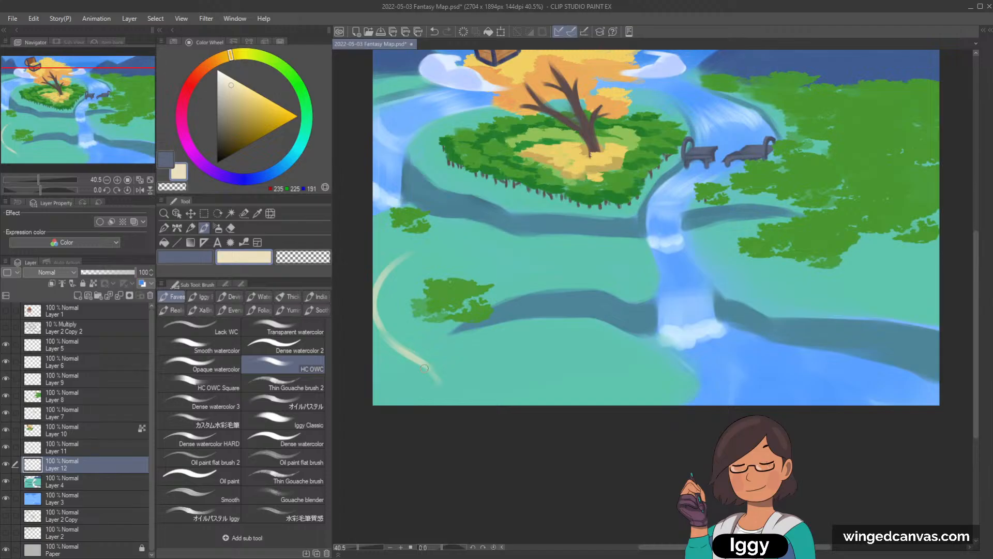
{"action": "key", "text": "ctrl+z"}
{"action": "left_click_drag", "start_coordinate": [383, 326], "coordinate": [434, 372]}
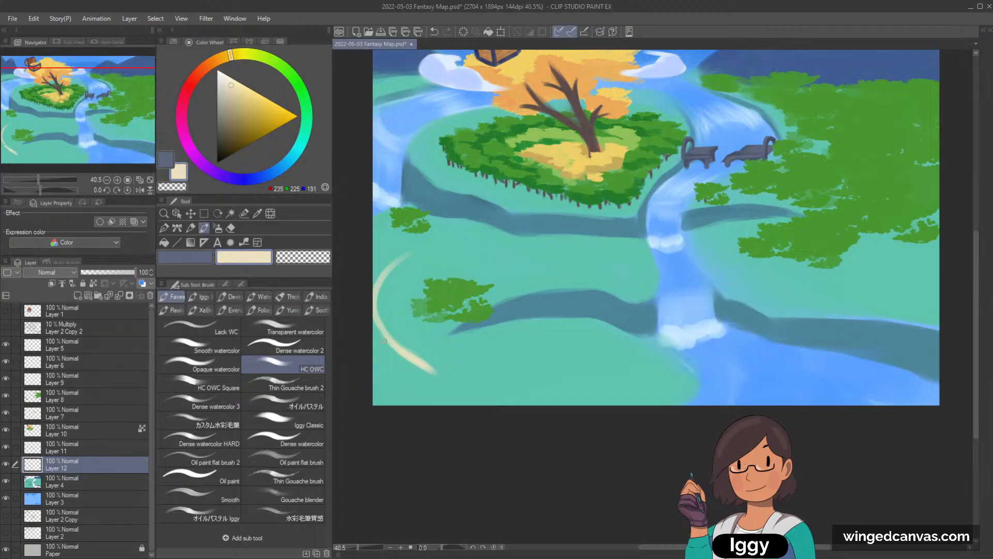
- Paint short, curved cream ribs along the spine, undoing the strokes that do not fit
{"action": "mouse_move", "coordinate": [385, 341]}
{"action": "left_mouse_down"}
{"action": "mouse_move", "coordinate": [393, 368]}
{"action": "mouse_move", "coordinate": [380, 328]}
{"action": "mouse_move", "coordinate": [368, 349]}
{"action": "mouse_move", "coordinate": [392, 310]}
{"action": "mouse_move", "coordinate": [386, 329]}
{"action": "mouse_move", "coordinate": [403, 343]}
{"action": "mouse_move", "coordinate": [381, 326]}
{"action": "mouse_move", "coordinate": [408, 339]}
{"action": "left_mouse_up"}
{"action": "key", "text": "ctrl+z"}
{"action": "key", "text": "ctrl+z"}
{"action": "key", "text": "ctrl+z"}
{"action": "left_click_drag", "start_coordinate": [378, 309], "coordinate": [398, 323]}
{"action": "key", "text": "ctrl+z"}
{"action": "mouse_move", "coordinate": [380, 290]}
{"action": "left_mouse_down"}
{"action": "mouse_move", "coordinate": [397, 305]}
{"action": "mouse_move", "coordinate": [406, 293]}
{"action": "mouse_move", "coordinate": [373, 275]}
{"action": "mouse_move", "coordinate": [388, 273]}
{"action": "left_mouse_up"}
{"action": "key", "text": "ctrl+z"}
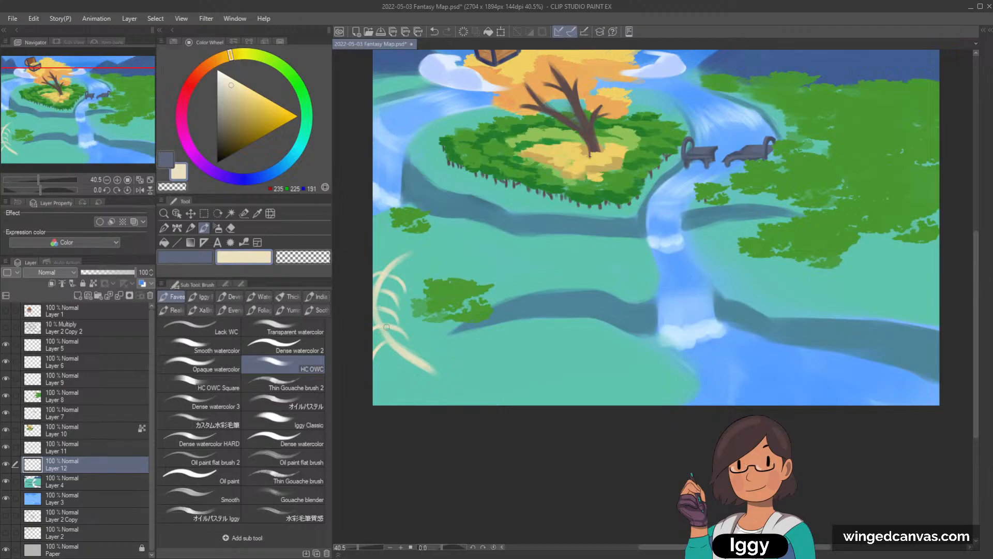
{"action": "mouse_move", "coordinate": [410, 261]}
{"action": "left_mouse_down"}
{"action": "mouse_move", "coordinate": [401, 277]}
{"action": "mouse_move", "coordinate": [378, 274]}
{"action": "left_mouse_up"}
- Paint an elongated cream skull above the ribs and limb bones at the spine's lower end, cleaning the edges with transparent colour
{"action": "mouse_move", "coordinate": [428, 236]}
{"action": "left_mouse_down"}
{"action": "mouse_move", "coordinate": [450, 244]}
{"action": "mouse_move", "coordinate": [434, 244]}
{"action": "mouse_move", "coordinate": [441, 263]}
{"action": "mouse_move", "coordinate": [484, 237]}
{"action": "mouse_move", "coordinate": [455, 245]}
{"action": "mouse_move", "coordinate": [466, 253]}
{"action": "mouse_move", "coordinate": [452, 240]}
{"action": "mouse_move", "coordinate": [484, 253]}
{"action": "mouse_move", "coordinate": [434, 248]}
{"action": "mouse_move", "coordinate": [379, 263]}
{"action": "left_mouse_up"}
{"action": "key", "text": "ctrl+z"}
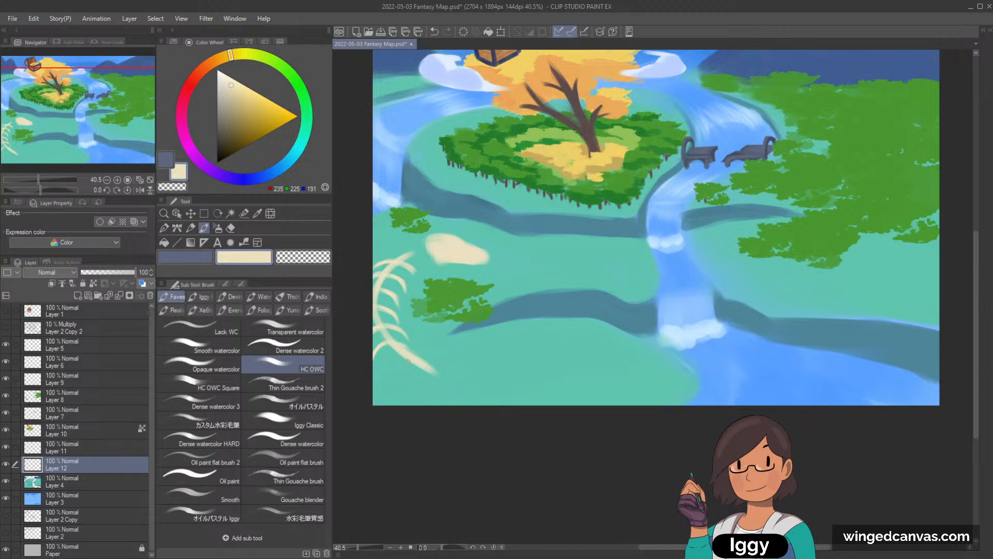
{"action": "left_click_drag", "start_coordinate": [391, 372], "coordinate": [407, 361]}
{"action": "left_click_drag", "start_coordinate": [430, 368], "coordinate": [435, 378]}
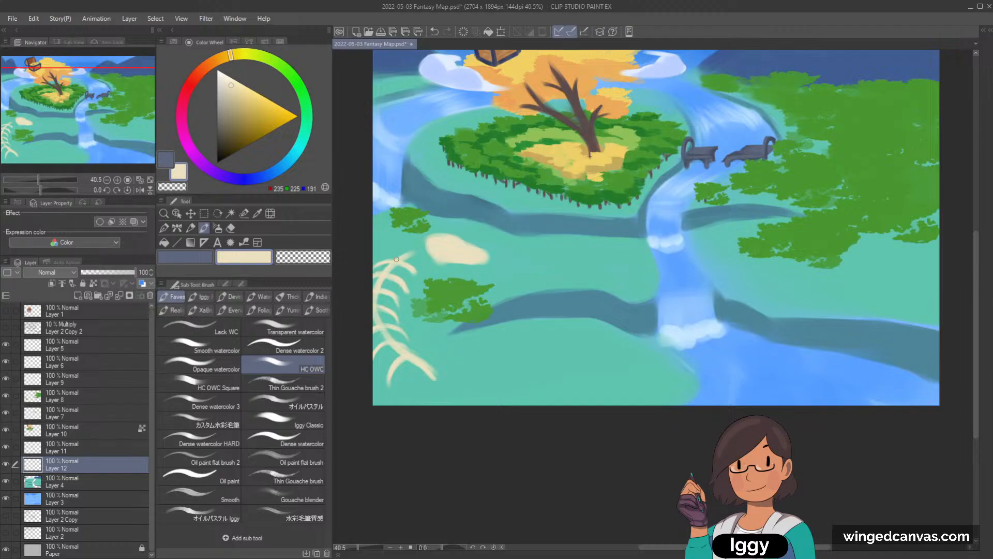
{"action": "key", "text": "c"}
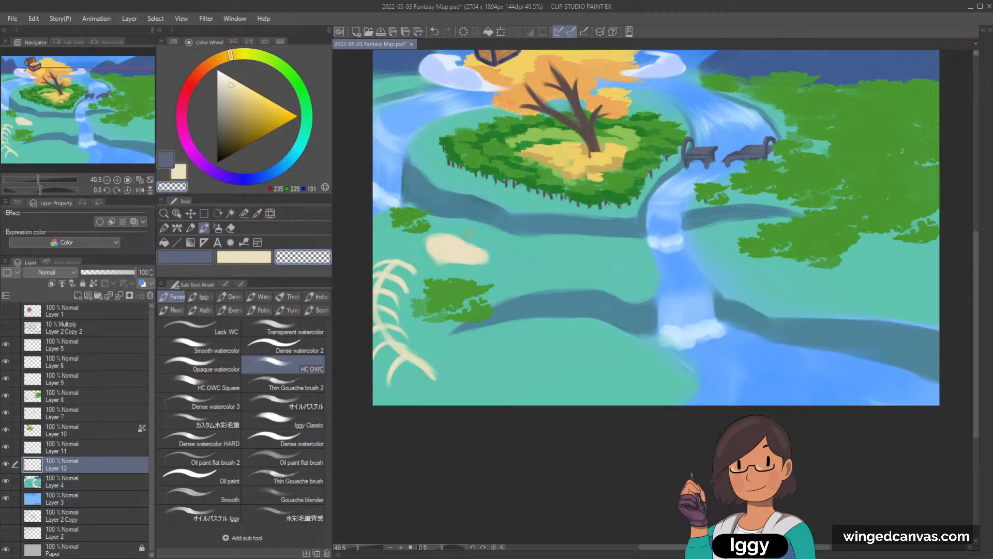
{"action": "key", "text": "c"}
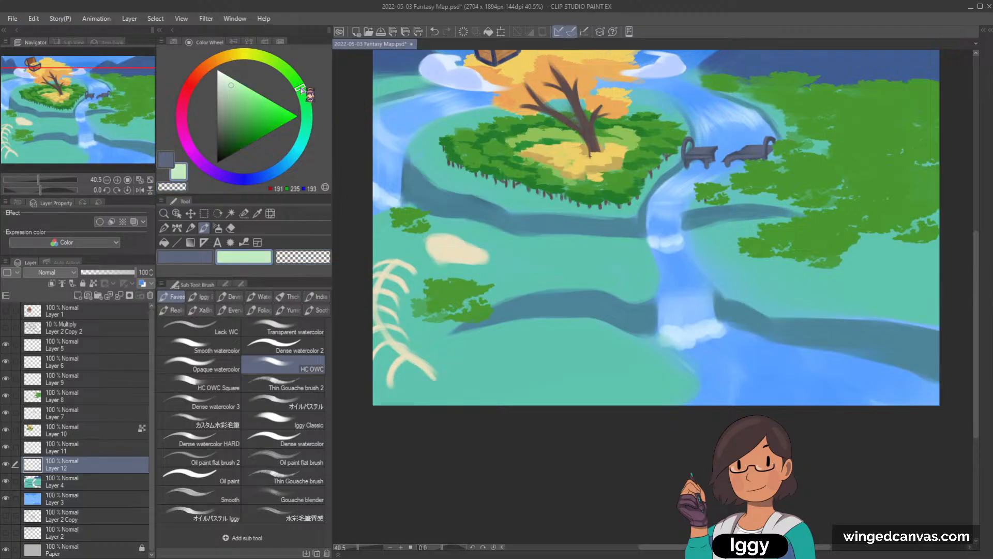
- Paint a large eye socket and small nostril on the skull in dark slate blue, RGB 58, 74, 86, and resample the bone cream
{"action": "left_click", "coordinate": [280, 167]}
{"action": "left_click", "coordinate": [228, 133]}
{"action": "left_click", "coordinate": [225, 136]}
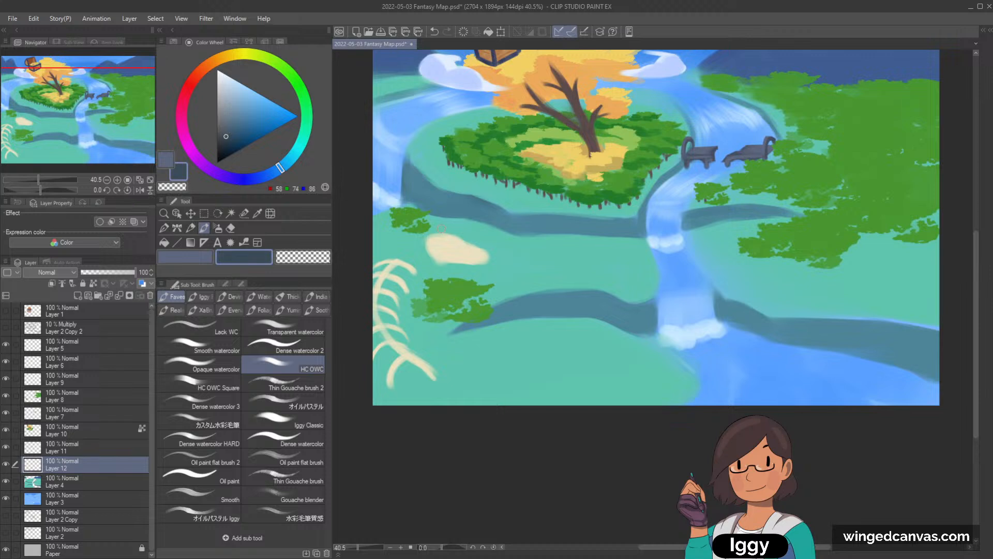
{"action": "left_click_drag", "start_coordinate": [440, 242], "coordinate": [447, 247]}
{"action": "left_click", "coordinate": [456, 243], "text": "alt"}
{"action": "left_click", "coordinate": [446, 245], "text": "alt"}
{"action": "key", "text": "ctrl+z"}
{"action": "left_click", "coordinate": [476, 254]}
{"action": "left_click", "coordinate": [378, 286], "text": "alt"}
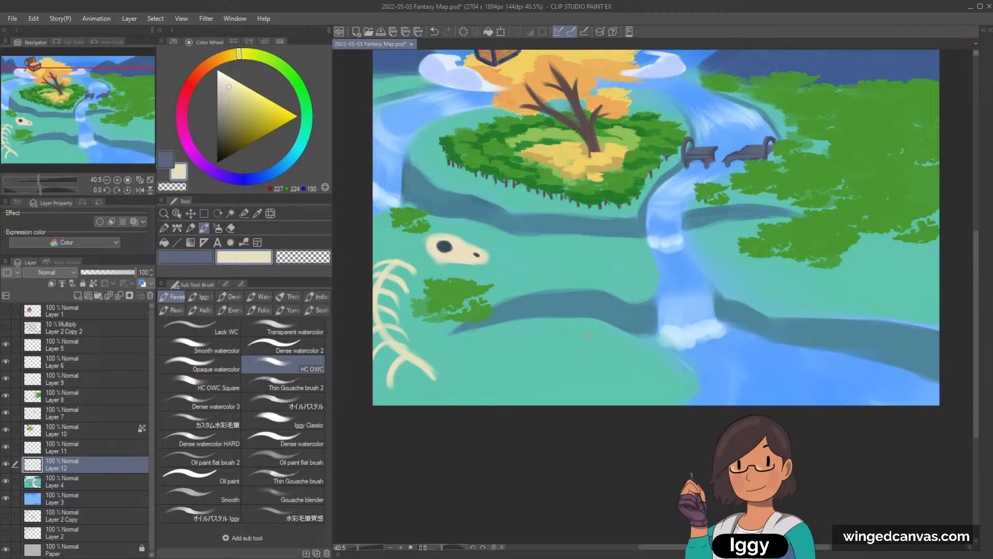
- Choose a mossy green, RGB 95, 146, 72, and paint moss along the skull's upper edge and snout
{"action": "left_click", "coordinate": [284, 69]}
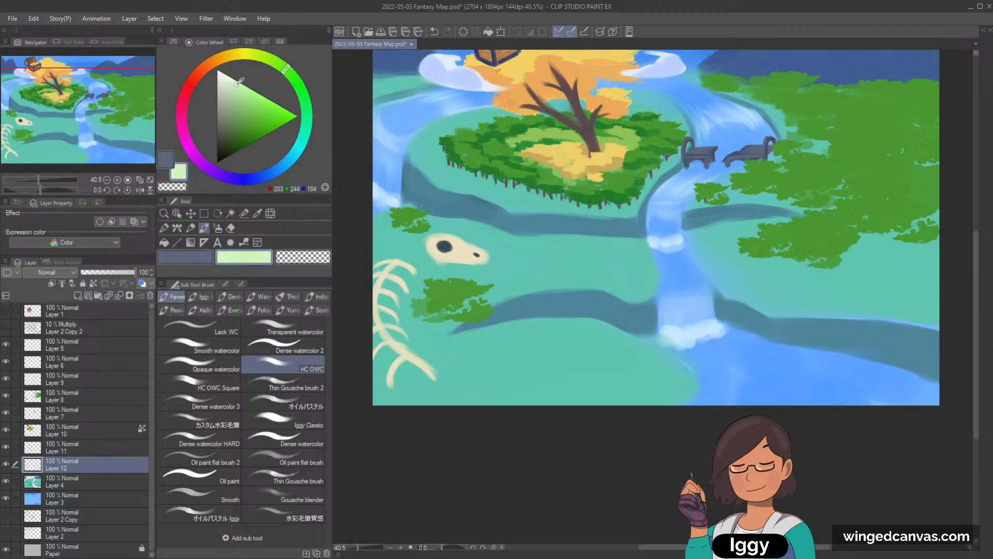
{"action": "left_click", "coordinate": [237, 85]}
{"action": "left_click", "coordinate": [234, 113]}
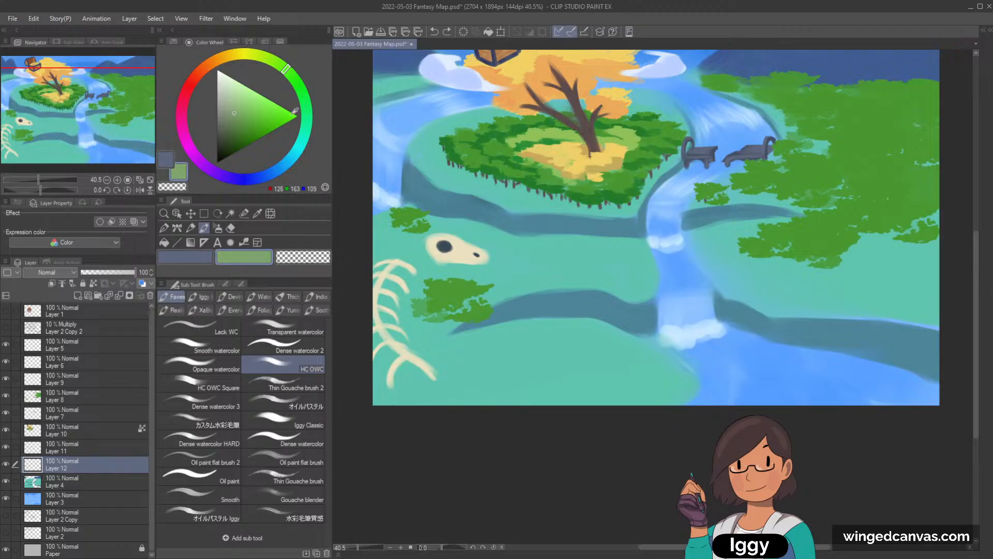
{"action": "left_click", "coordinate": [240, 121]}
{"action": "left_click_drag", "start_coordinate": [438, 236], "coordinate": [427, 236]}
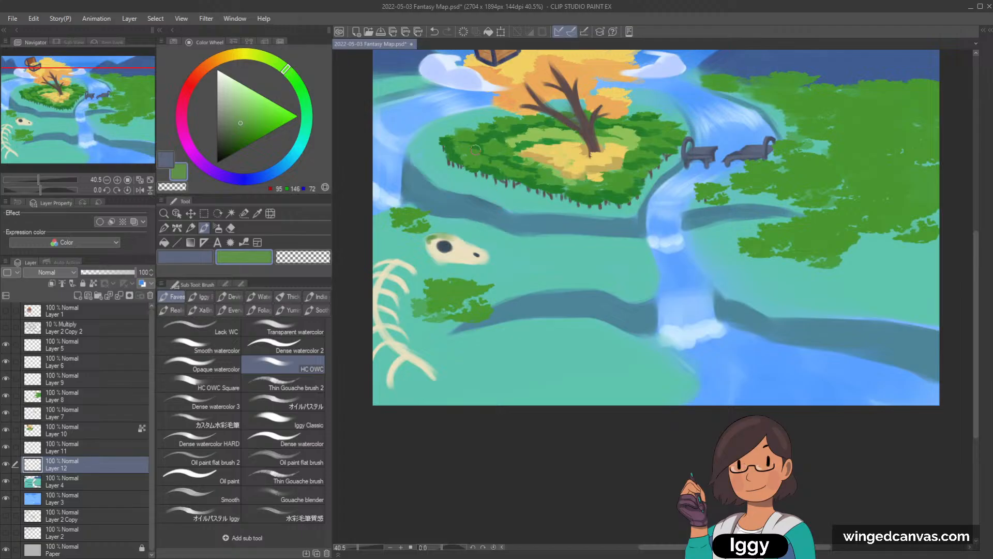
{"action": "key", "text": "ctrl+z"}
{"action": "mouse_move", "coordinate": [438, 239]}
{"action": "left_mouse_down"}
{"action": "mouse_move", "coordinate": [427, 241]}
{"action": "mouse_move", "coordinate": [454, 237]}
{"action": "left_mouse_up"}
{"action": "key", "text": "ctrl+z"}
{"action": "key", "text": "ctrl+z"}
{"action": "key", "text": "ctrl+z"}
{"action": "left_click_drag", "start_coordinate": [429, 239], "coordinate": [458, 240]}
{"action": "left_click_drag", "start_coordinate": [482, 251], "coordinate": [486, 256]}
- Paint mossy green strokes along the skeleton's ribs, spine and lower limb bones
{"action": "left_click_drag", "start_coordinate": [396, 258], "coordinate": [372, 309]}
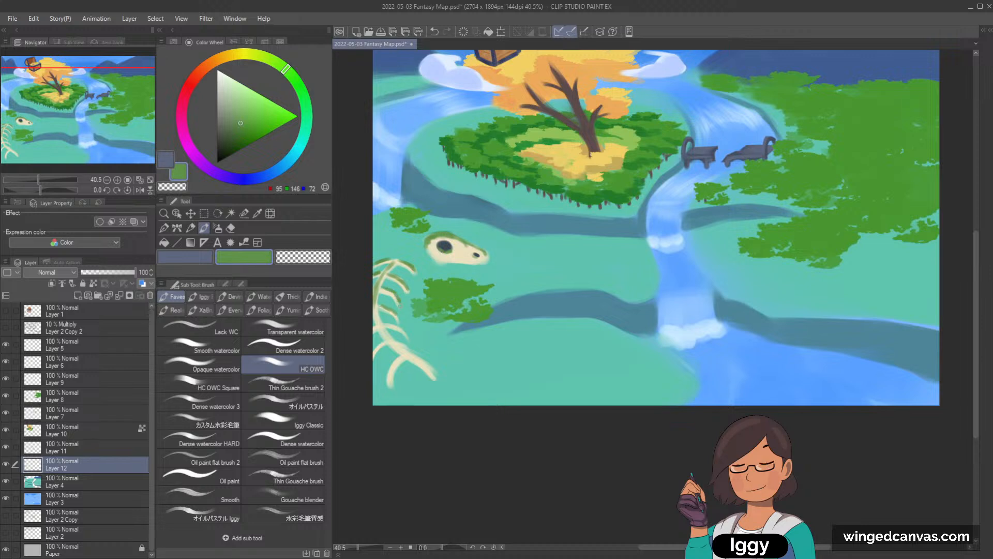
{"action": "left_click_drag", "start_coordinate": [382, 322], "coordinate": [403, 331]}
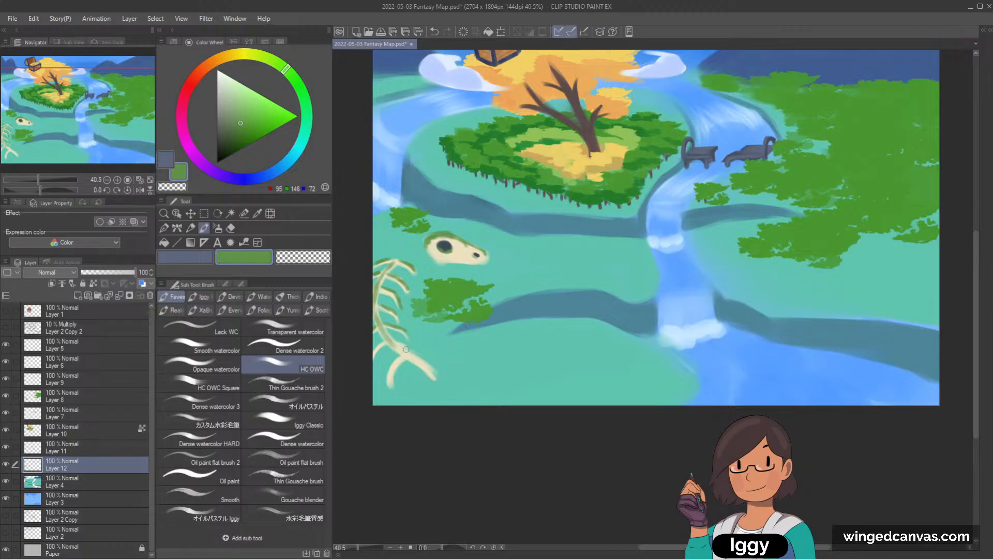
{"action": "left_click_drag", "start_coordinate": [391, 342], "coordinate": [438, 379]}
{"action": "left_click_drag", "start_coordinate": [401, 358], "coordinate": [388, 388]}
{"action": "mouse_move", "coordinate": [386, 340]}
{"action": "left_mouse_down"}
{"action": "mouse_move", "coordinate": [372, 351]}
{"action": "mouse_move", "coordinate": [395, 340]}
{"action": "left_mouse_up"}
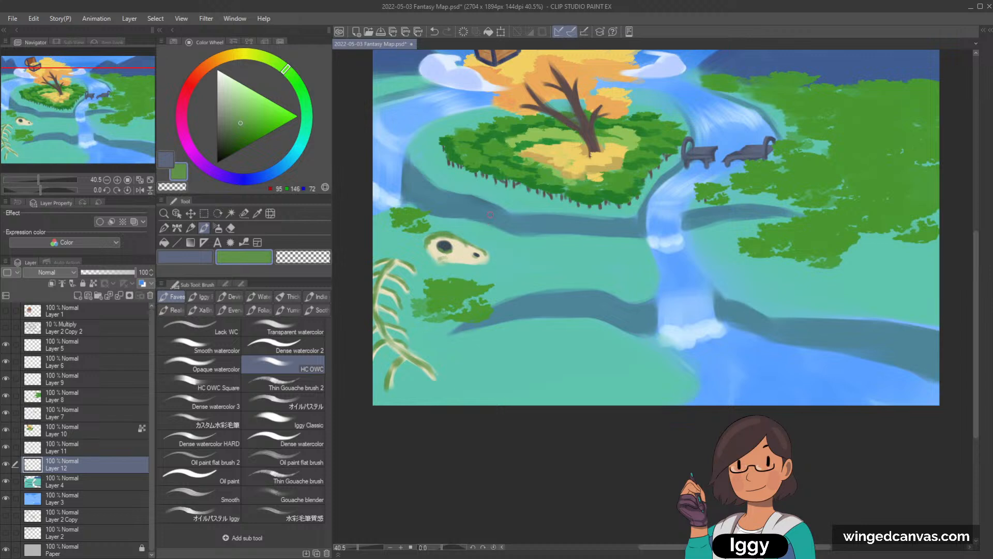
{"action": "key", "text": "c"}
{"action": "scroll", "coordinate": [496, 238], "scroll_direction": "down", "scroll_amount": 2}
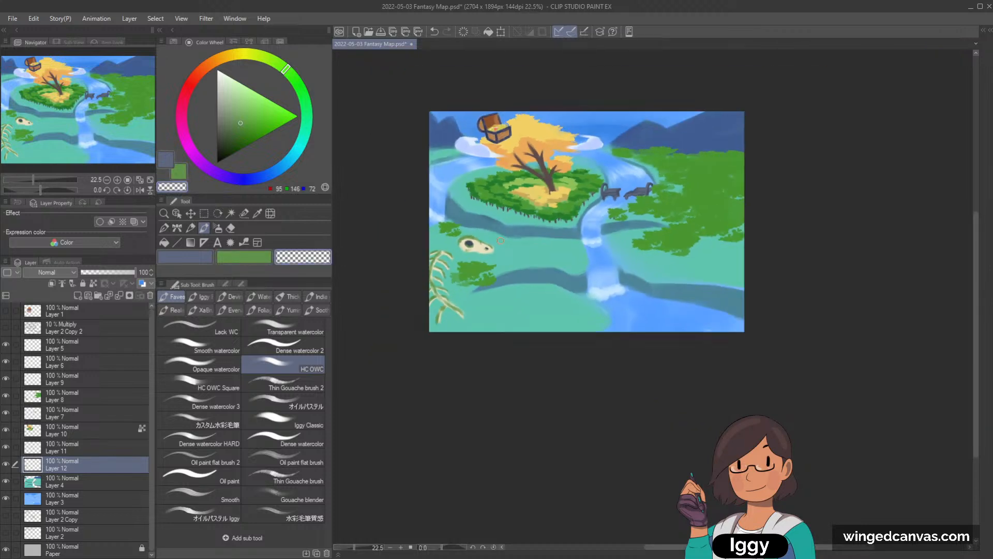
{"action": "scroll", "coordinate": [500, 240], "scroll_direction": "up", "scroll_amount": 2}
- Switch to the bush layer and extend the foliage around the skeleton with the Iggy Tree brush in the sampled bush green
{"action": "left_click", "coordinate": [244, 257]}
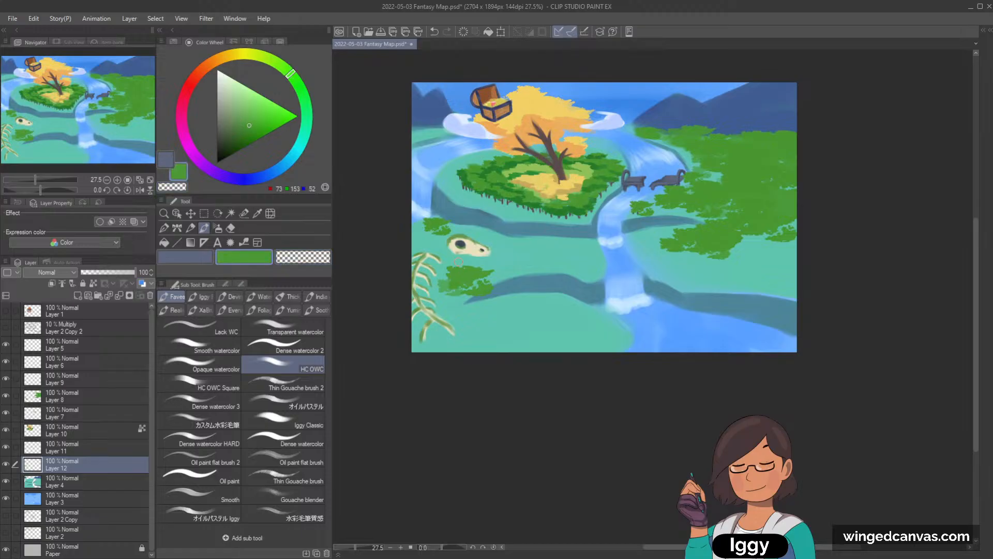
{"action": "left_click", "coordinate": [176, 213]}
{"action": "left_click", "coordinate": [453, 274]}
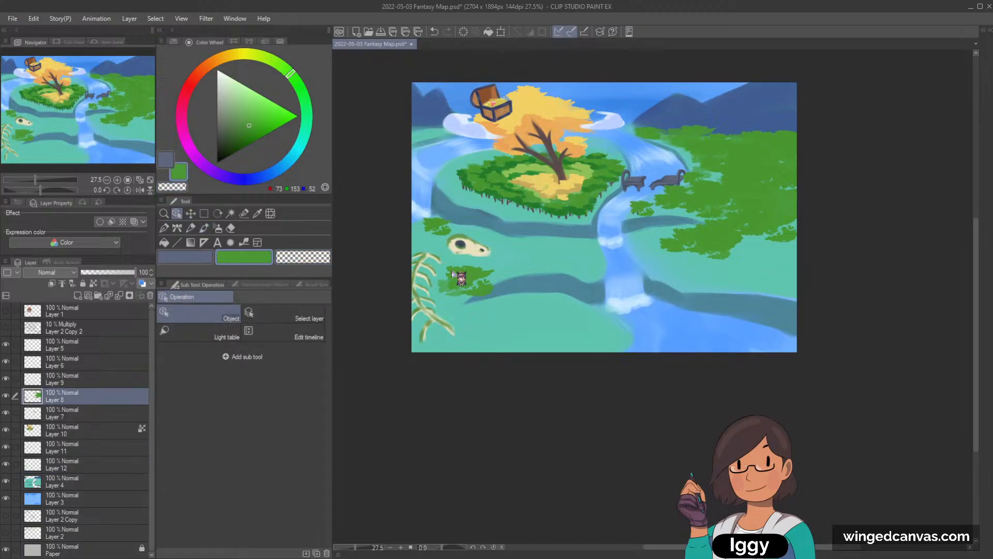
{"action": "left_click", "coordinate": [204, 228]}
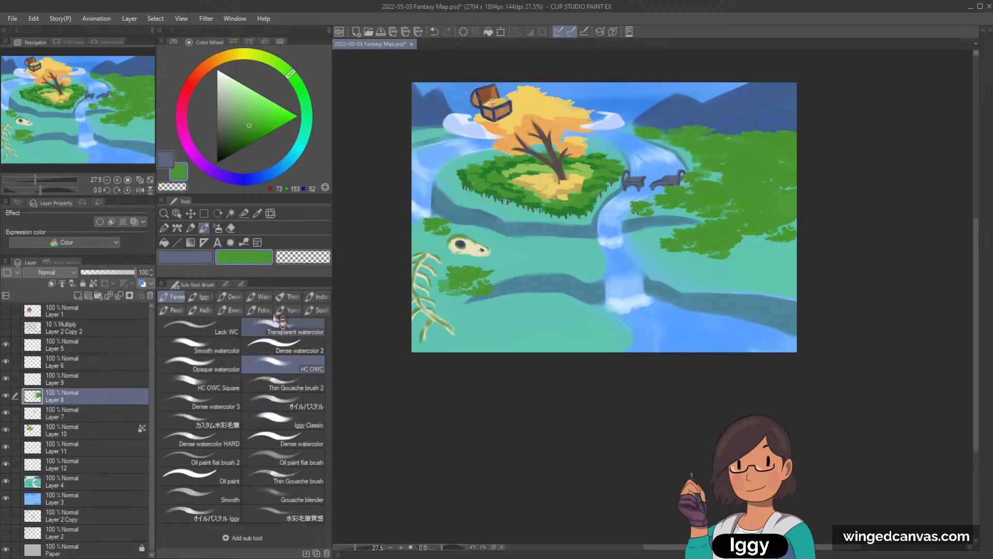
{"action": "left_click", "coordinate": [204, 297]}
{"action": "left_click", "coordinate": [464, 275], "text": "alt"}
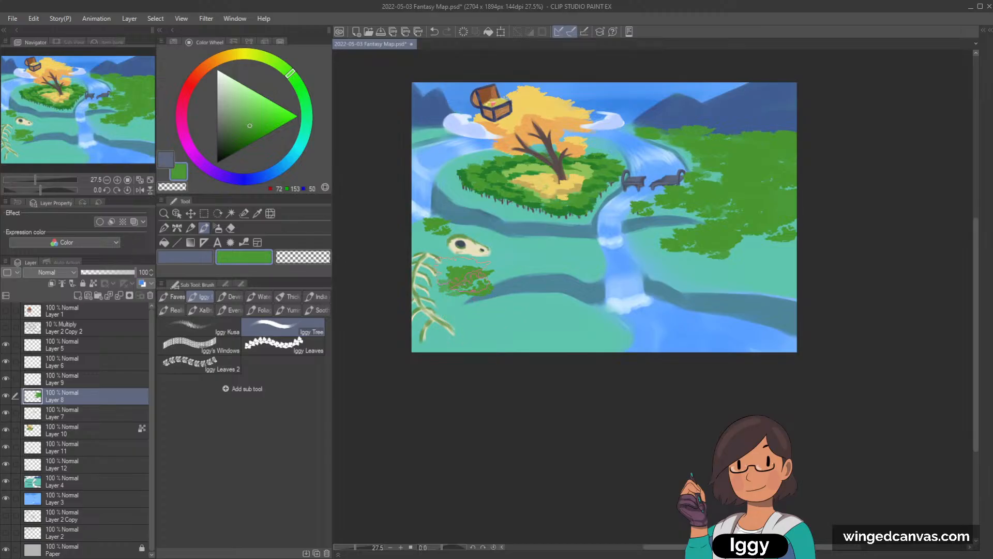
{"action": "left_click_drag", "start_coordinate": [452, 279], "coordinate": [437, 291]}
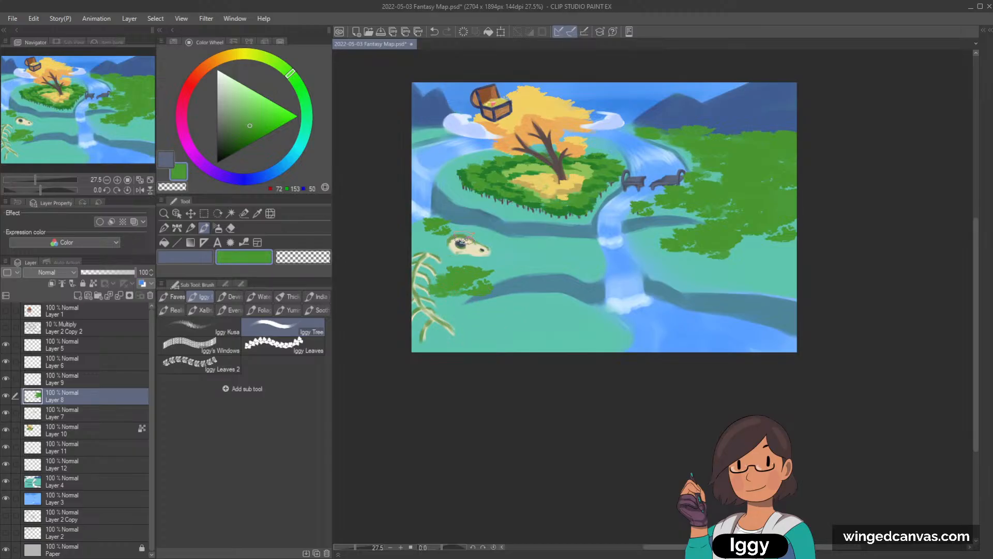
{"action": "mouse_move", "coordinate": [423, 236]}
{"action": "left_mouse_down"}
{"action": "mouse_move", "coordinate": [417, 226]}
{"action": "mouse_move", "coordinate": [414, 249]}
{"action": "left_mouse_up"}
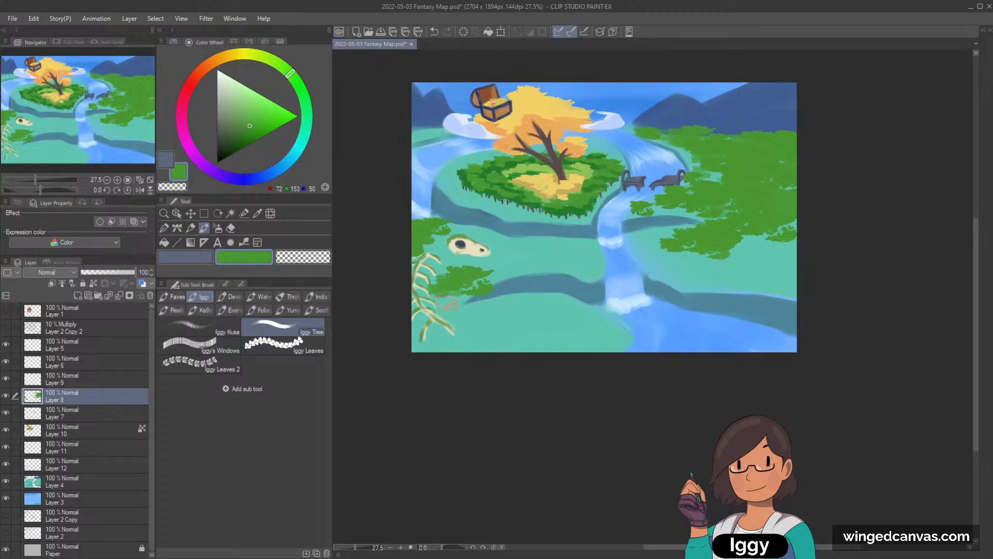
{"action": "mouse_move", "coordinate": [448, 303]}
{"action": "left_mouse_down"}
{"action": "mouse_move", "coordinate": [475, 332]}
{"action": "mouse_move", "coordinate": [437, 351]}
{"action": "mouse_move", "coordinate": [417, 346]}
{"action": "mouse_move", "coordinate": [444, 350]}
{"action": "left_mouse_up"}
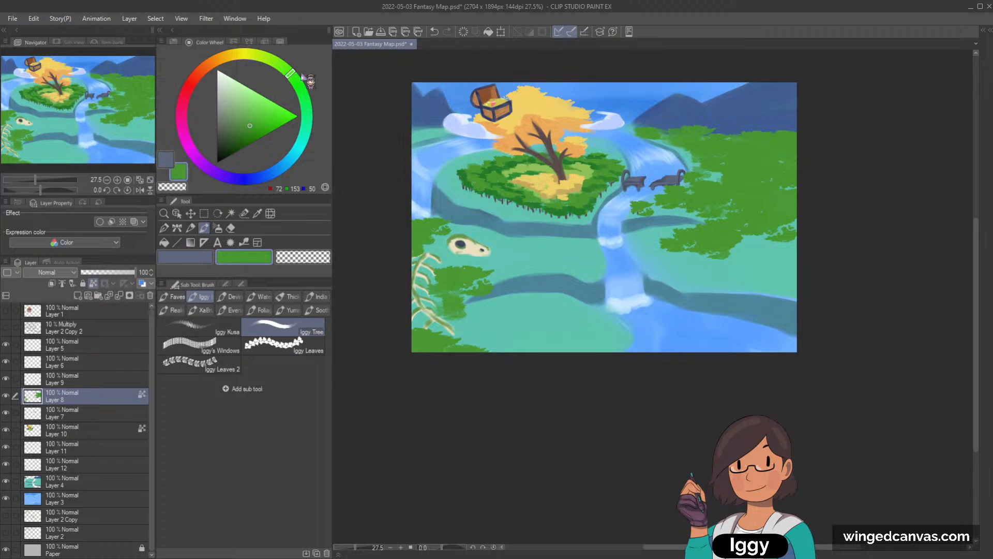
{"action": "left_click_drag", "start_coordinate": [291, 74], "coordinate": [295, 88]}
{"action": "left_click", "coordinate": [248, 131]}
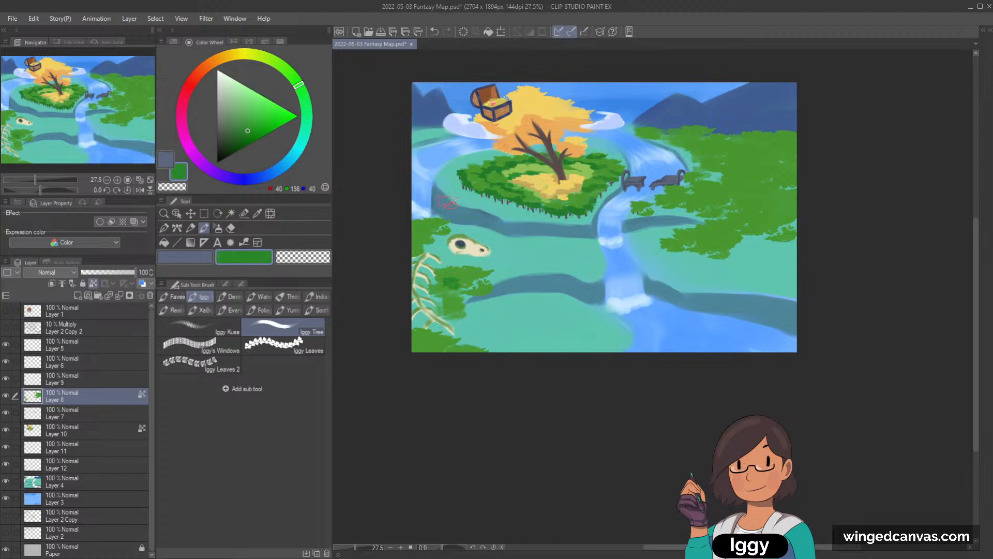
{"action": "key", "text": "ctrl+z"}
- Choose teal, RGB 67, 196, 196, reduce the brush size, dab cool accents onto the bushes by the skeleton and sample the blended green
{"action": "left_click_drag", "start_coordinate": [306, 120], "coordinate": [298, 148]}
{"action": "left_click", "coordinate": [258, 114]}
{"action": "left_click", "coordinate": [452, 283]}
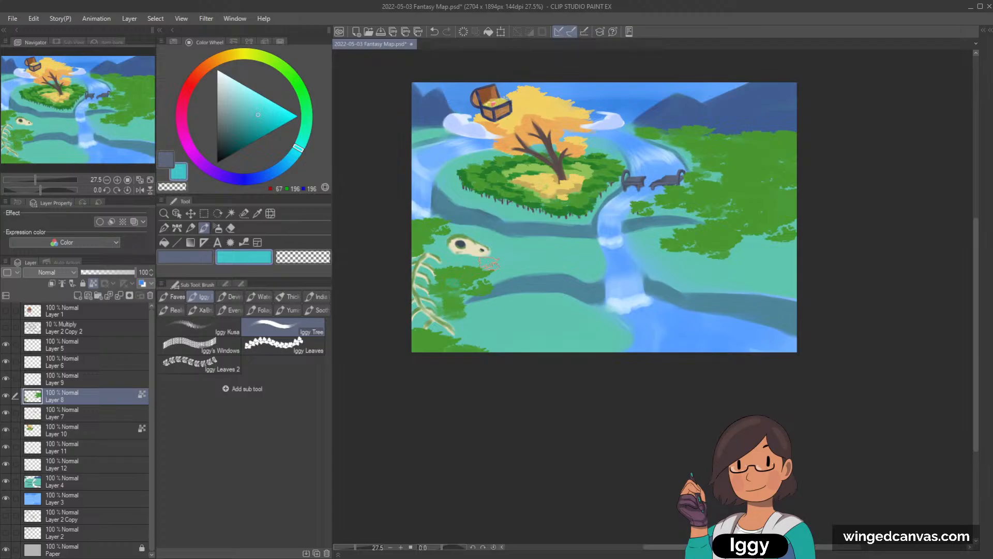
{"action": "left_click", "coordinate": [421, 233]}
{"action": "key", "text": "ctrl+z"}
{"action": "key", "text": "bracketleft"}
{"action": "key", "text": "bracketleft"}
{"action": "left_click", "coordinate": [420, 234]}
{"action": "left_click", "coordinate": [424, 234], "text": "alt"}
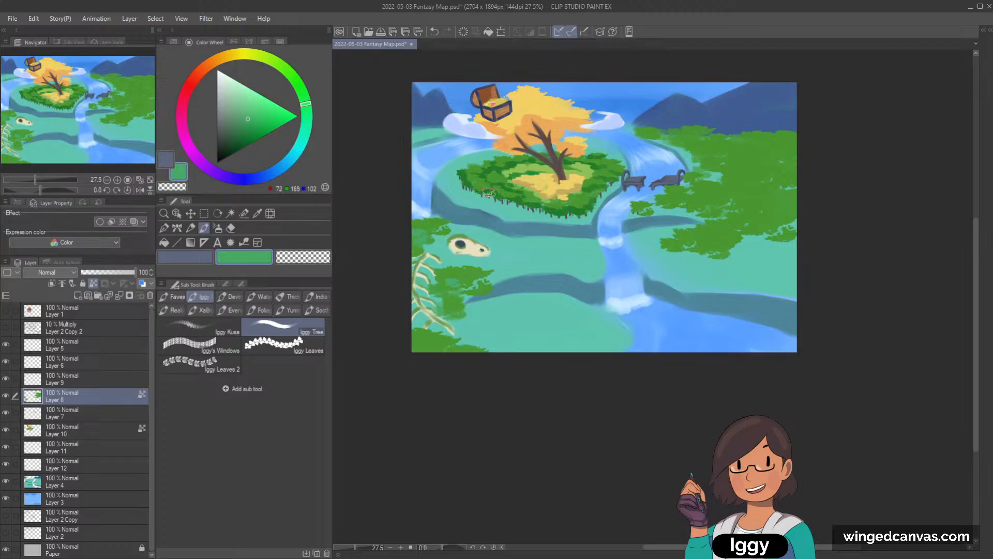
- Choose yellow-green, RGB 127, 165, 72, and dab lighter leaf clusters over the bushes around the skeleton
{"action": "left_click", "coordinate": [272, 61]}
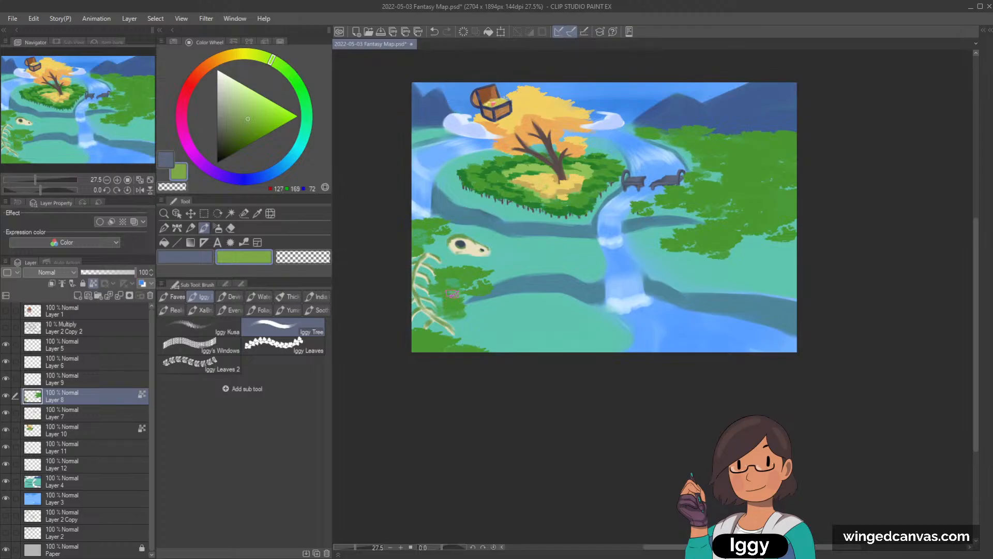
{"action": "mouse_move", "coordinate": [452, 293]}
{"action": "left_mouse_down"}
{"action": "mouse_move", "coordinate": [475, 266]}
{"action": "mouse_move", "coordinate": [444, 279]}
{"action": "mouse_move", "coordinate": [454, 269]}
{"action": "mouse_move", "coordinate": [470, 281]}
{"action": "left_mouse_up"}
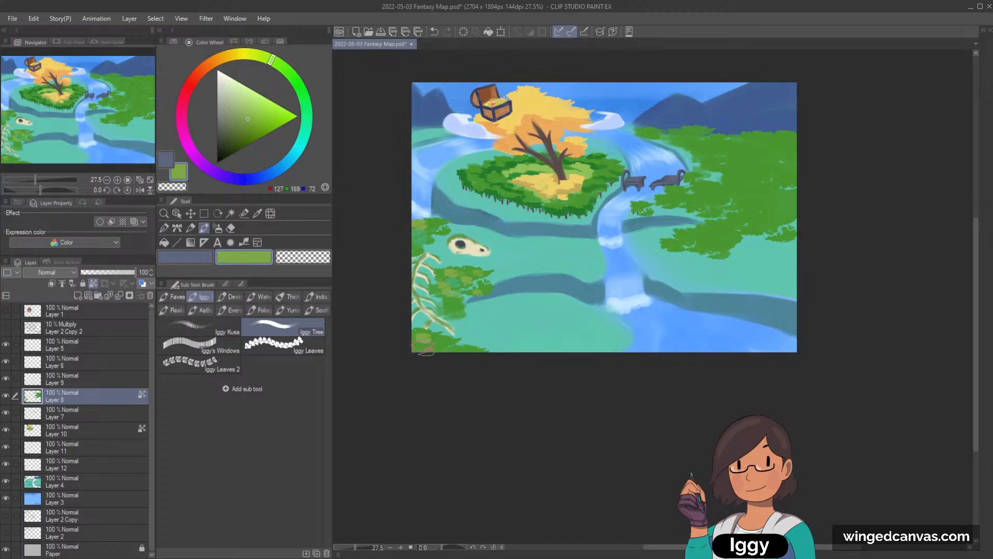
{"action": "scroll", "coordinate": [396, 279], "scroll_direction": "up", "scroll_amount": 10}
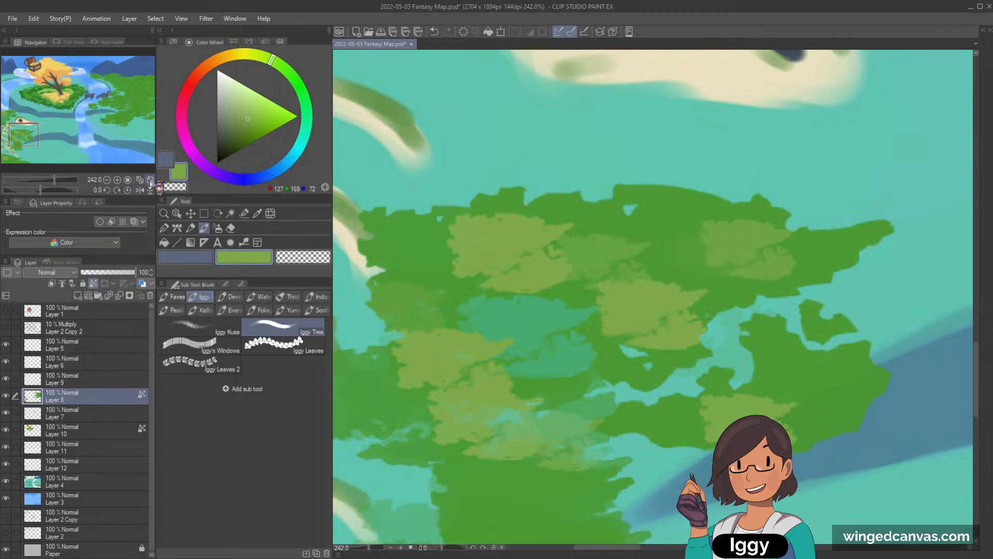
{"action": "left_click", "coordinate": [150, 180]}
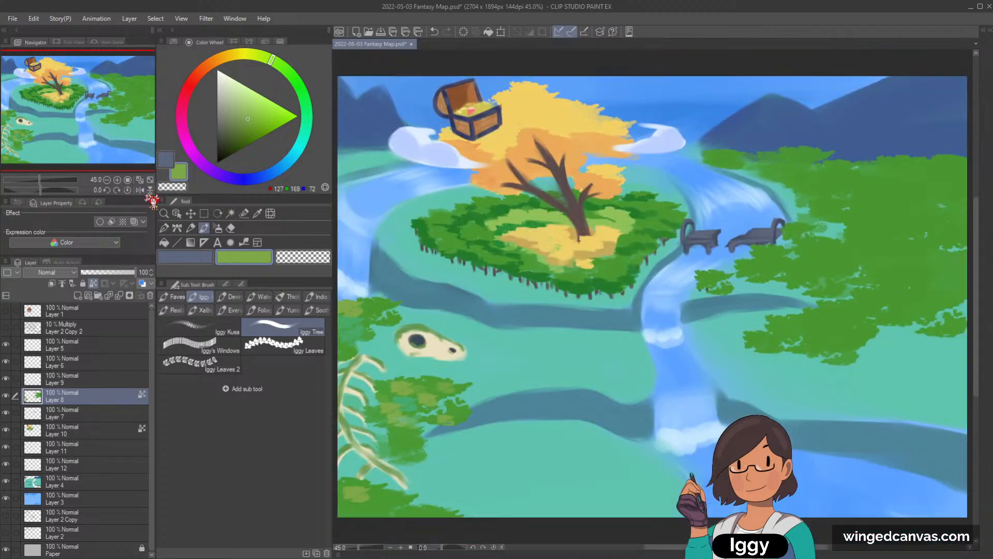
{"action": "scroll", "coordinate": [491, 403], "scroll_direction": "down", "scroll_amount": 6}
{"action": "scroll", "coordinate": [491, 403], "scroll_direction": "up", "scroll_amount": 3}
{"action": "left_click", "coordinate": [79, 128]}
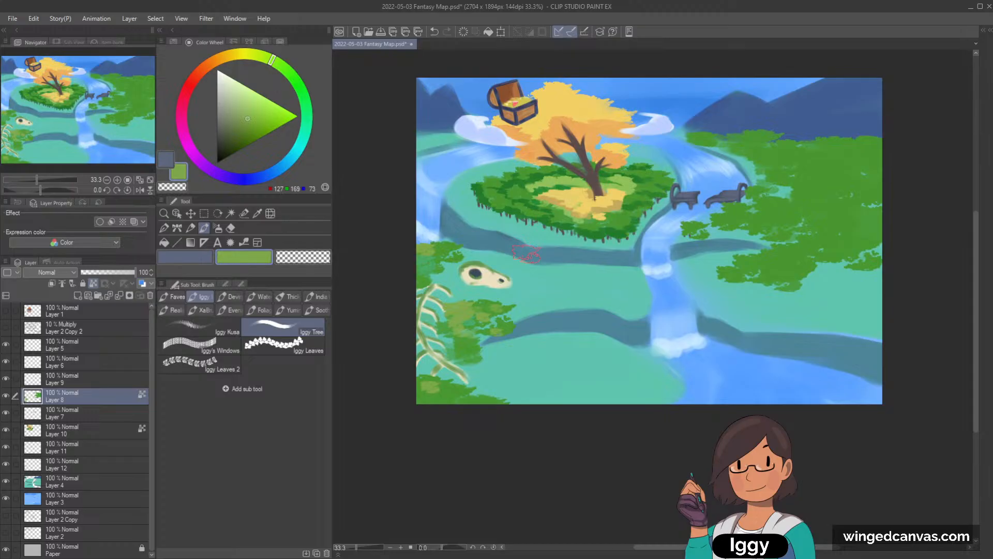
- Dab sampled bush greens onto the foliage around the skeleton, from its lower bones up to the skull, with the Iggy Tree brush
{"action": "left_click", "coordinate": [427, 386], "text": "alt"}
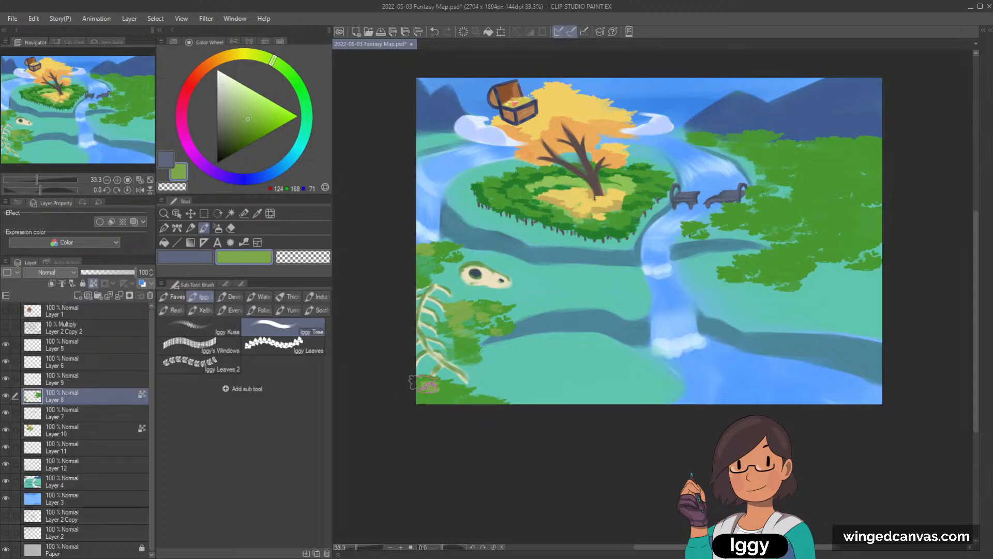
{"action": "left_click_drag", "start_coordinate": [422, 384], "coordinate": [430, 388]}
{"action": "left_click", "coordinate": [443, 391], "text": "alt"}
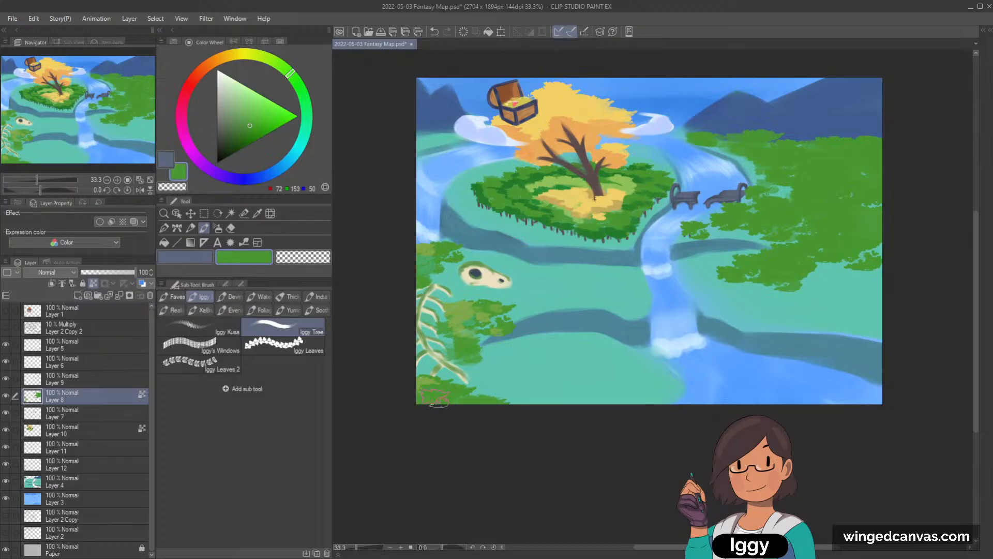
{"action": "left_click", "coordinate": [490, 326], "text": "alt"}
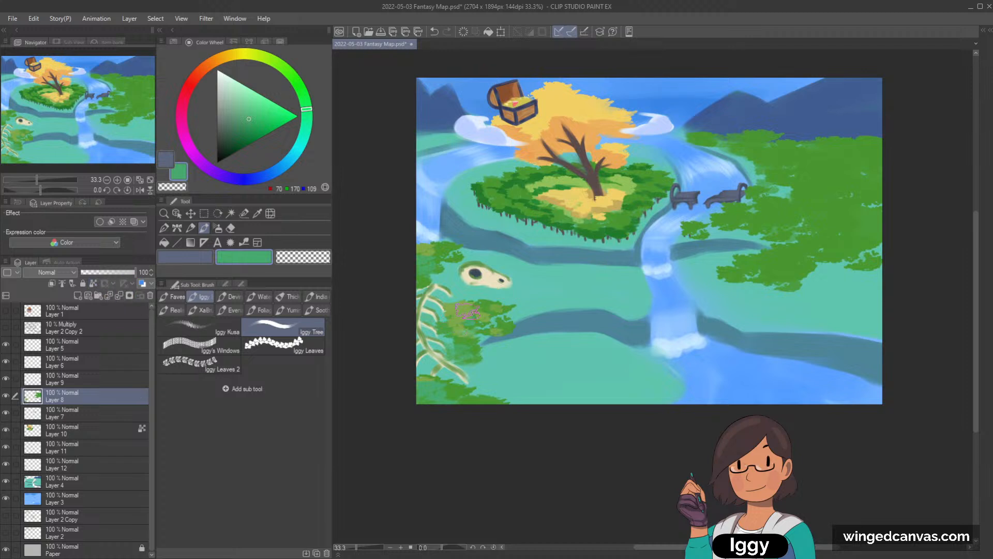
{"action": "left_click", "coordinate": [469, 282], "text": "alt"}
{"action": "left_click_drag", "start_coordinate": [468, 284], "coordinate": [484, 293]}
{"action": "left_click", "coordinate": [481, 287], "text": "alt"}
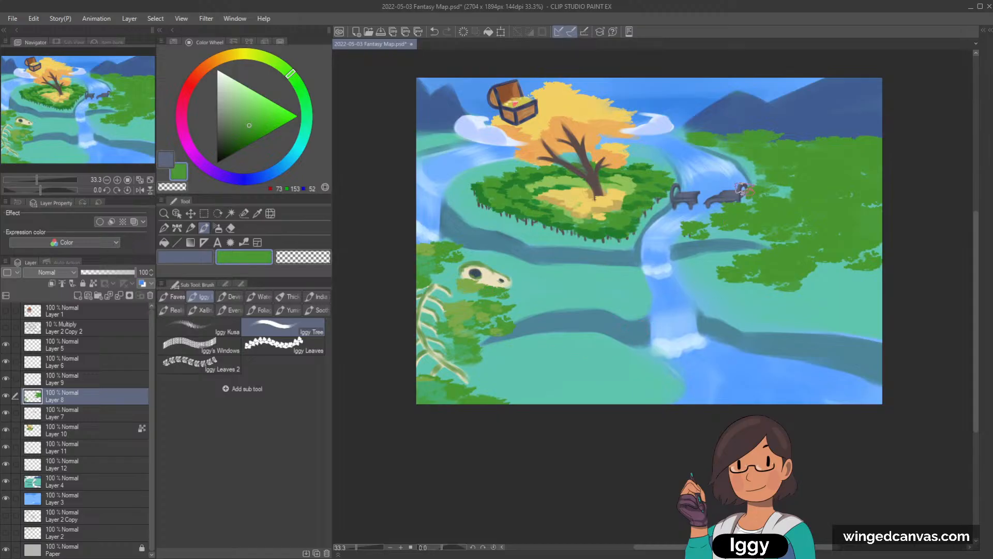
- Switch to Layer 4 and dab sampled teal, RGB 97, 195, 175, highlights onto the cliff bands with the HC OWC brush
{"action": "left_click", "coordinate": [716, 197], "text": "alt"}
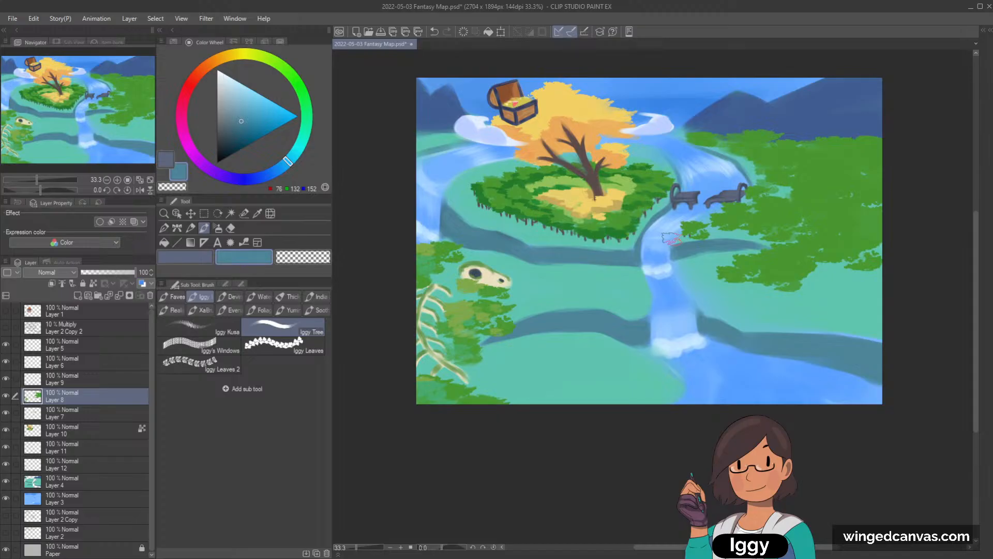
{"action": "key", "text": "o"}
{"action": "left_click", "coordinate": [487, 233]}
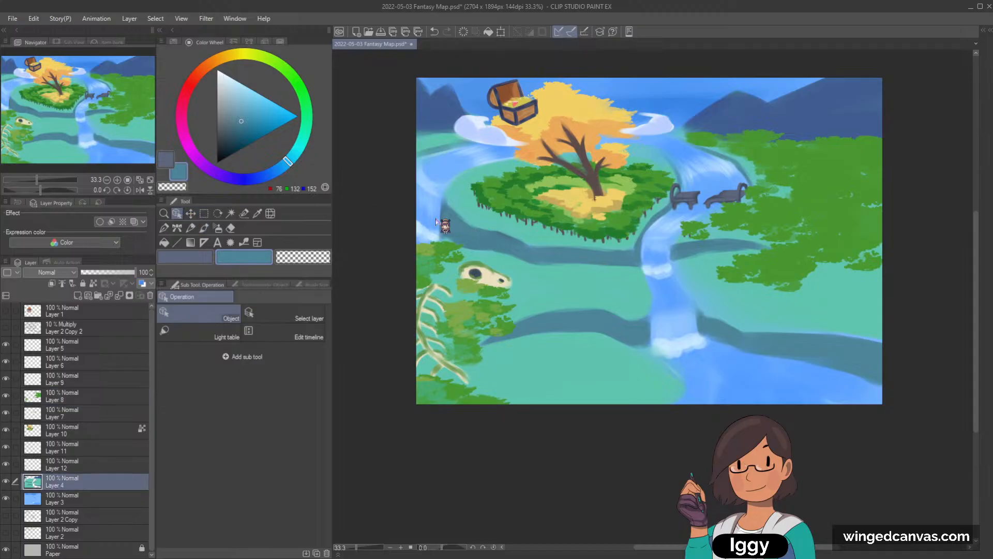
{"action": "left_click", "coordinate": [203, 228]}
{"action": "left_click", "coordinate": [507, 228], "text": "alt"}
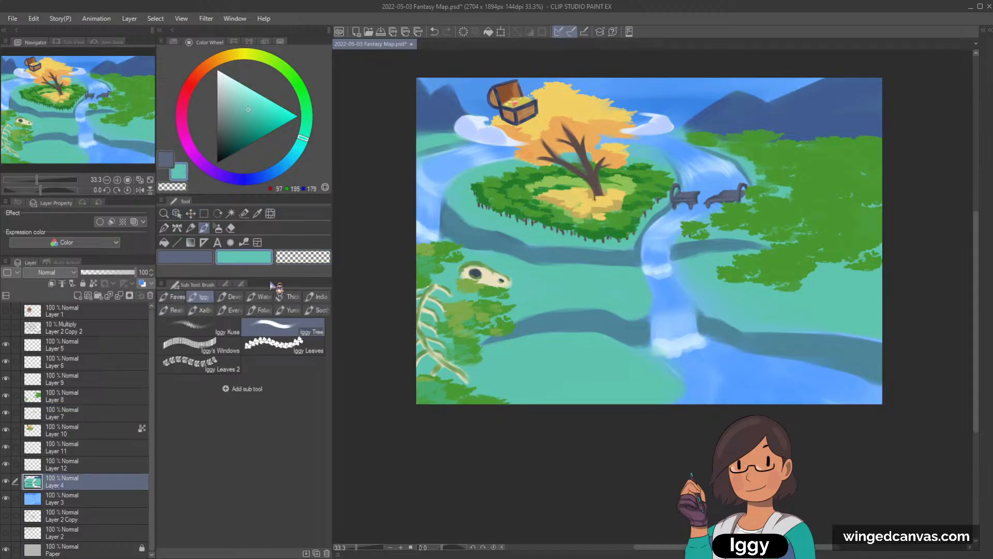
{"action": "left_click", "coordinate": [173, 296]}
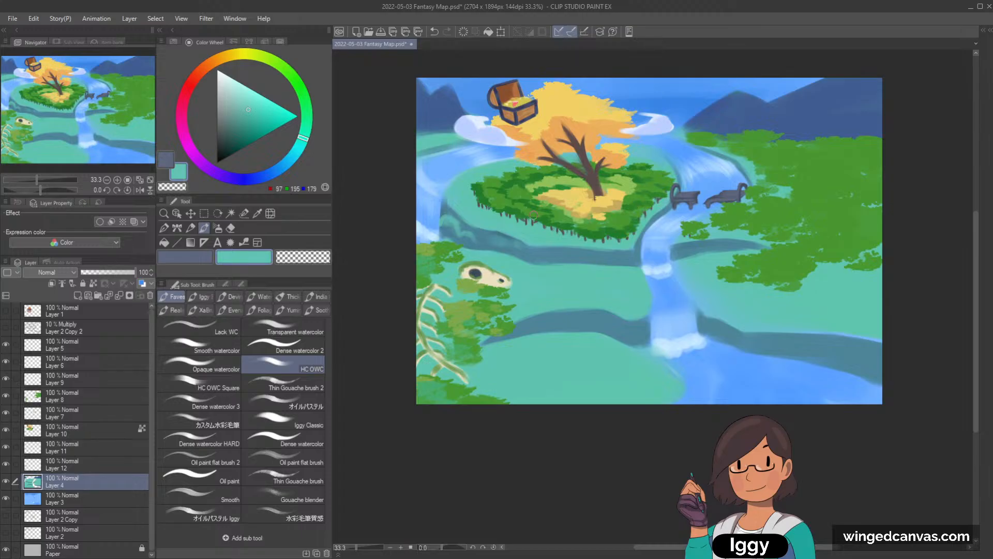
{"action": "left_click_drag", "start_coordinate": [579, 252], "coordinate": [592, 252]}
{"action": "mouse_move", "coordinate": [556, 317]}
{"action": "left_mouse_down"}
{"action": "mouse_move", "coordinate": [536, 324]}
{"action": "mouse_move", "coordinate": [583, 320]}
{"action": "left_mouse_up"}
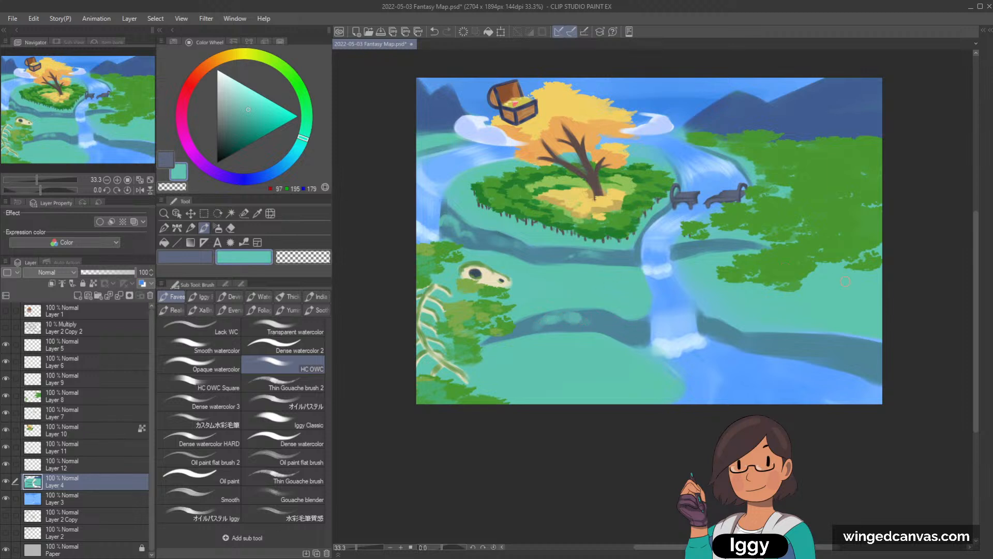
{"action": "left_click_drag", "start_coordinate": [734, 335], "coordinate": [745, 336]}
{"action": "key", "text": "ctrl+z"}
{"action": "key", "text": "ctrl+z"}
{"action": "key", "text": "ctrl+z"}
{"action": "key", "text": "ctrl+z"}
{"action": "key", "text": "ctrl+y"}
{"action": "key", "text": "ctrl+y"}
{"action": "key", "text": "ctrl+y"}
- Touch up the cliff below the golden-tree island with its sampled shadow blue and sample the blended teal from it
{"action": "left_click", "coordinate": [511, 245], "text": "alt"}
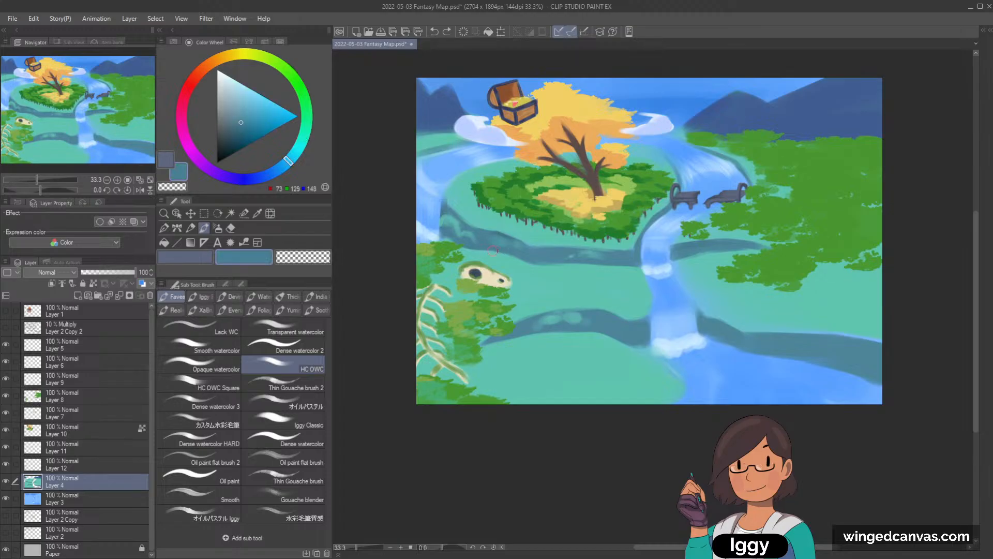
{"action": "mouse_move", "coordinate": [495, 252]}
{"action": "left_mouse_down"}
{"action": "mouse_move", "coordinate": [518, 259]}
{"action": "mouse_move", "coordinate": [498, 251]}
{"action": "left_mouse_up"}
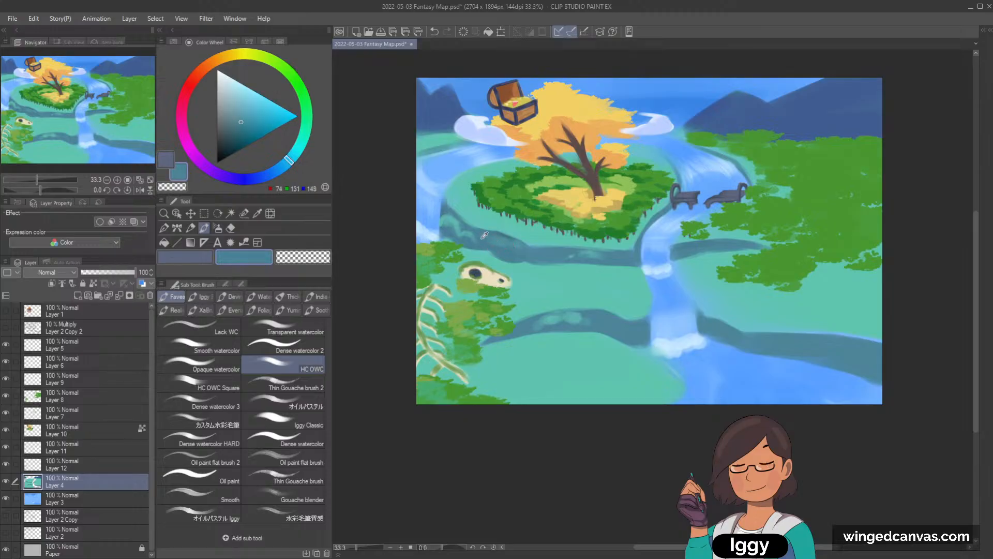
{"action": "left_click", "coordinate": [468, 222], "text": "alt"}
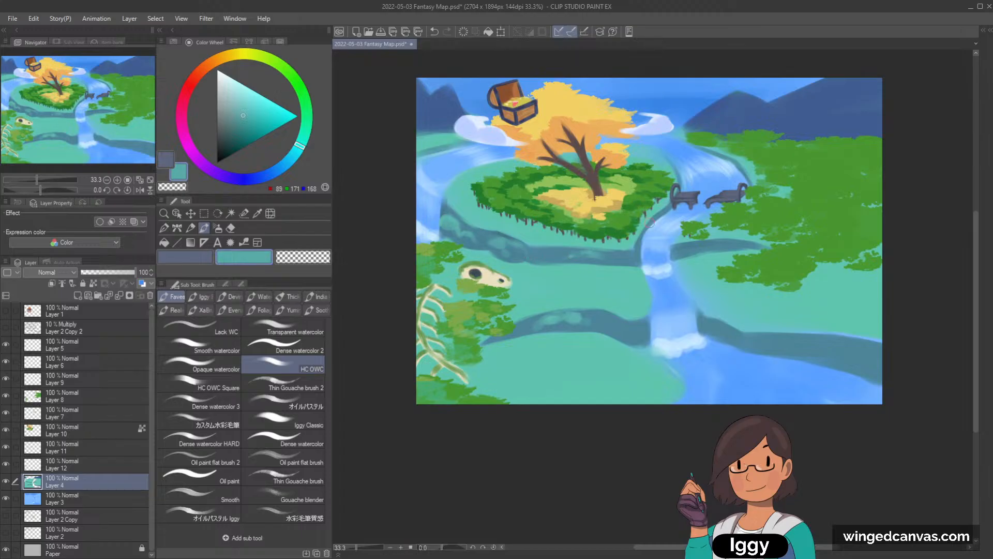
- Paint rocky shapes into the cliff band just east of the waterfall, alternating sampled cliff blue and teal
{"action": "left_click", "coordinate": [689, 248], "text": "alt"}
{"action": "left_click_drag", "start_coordinate": [672, 260], "coordinate": [694, 262]}
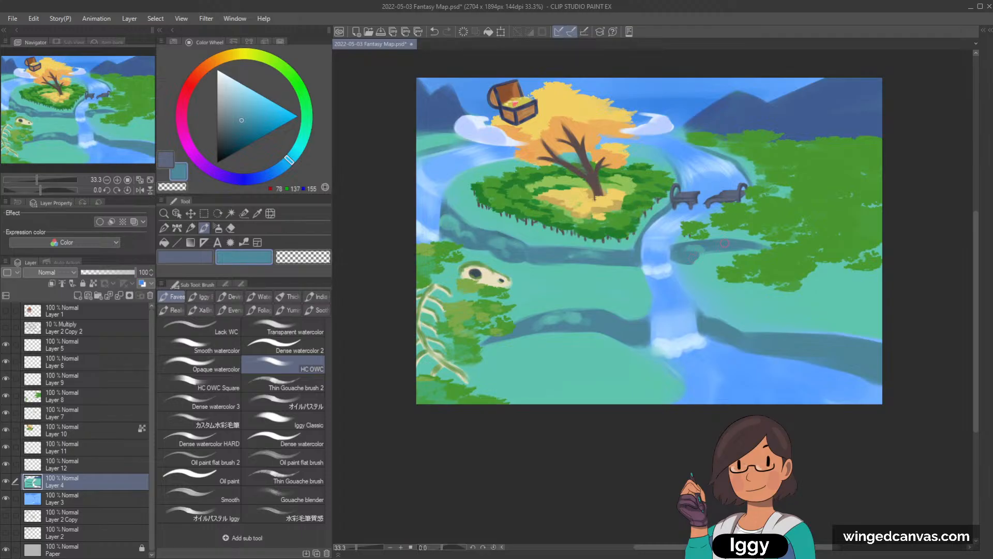
{"action": "left_click", "coordinate": [684, 255], "text": "alt"}
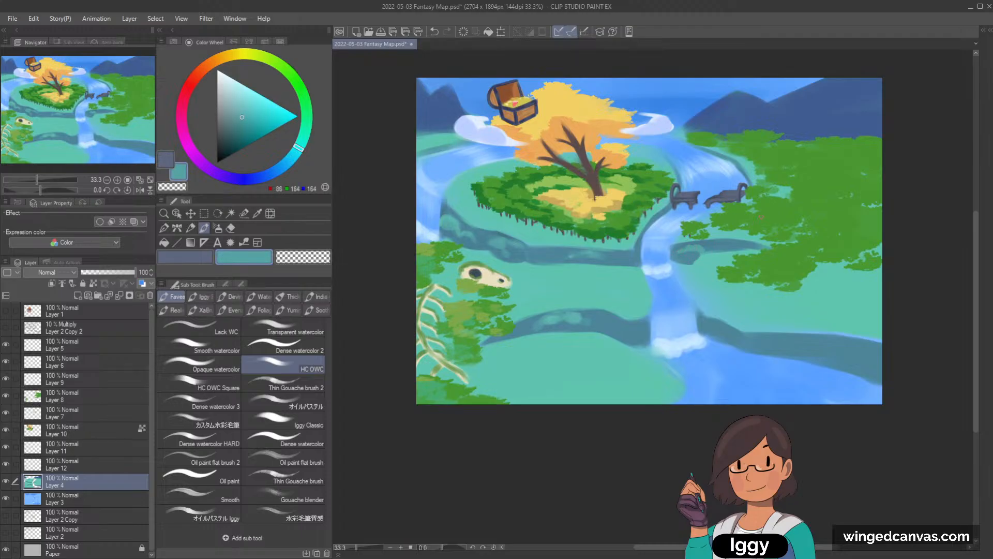
{"action": "left_click", "coordinate": [692, 248], "text": "alt"}
{"action": "left_click_drag", "start_coordinate": [684, 249], "coordinate": [691, 254]}
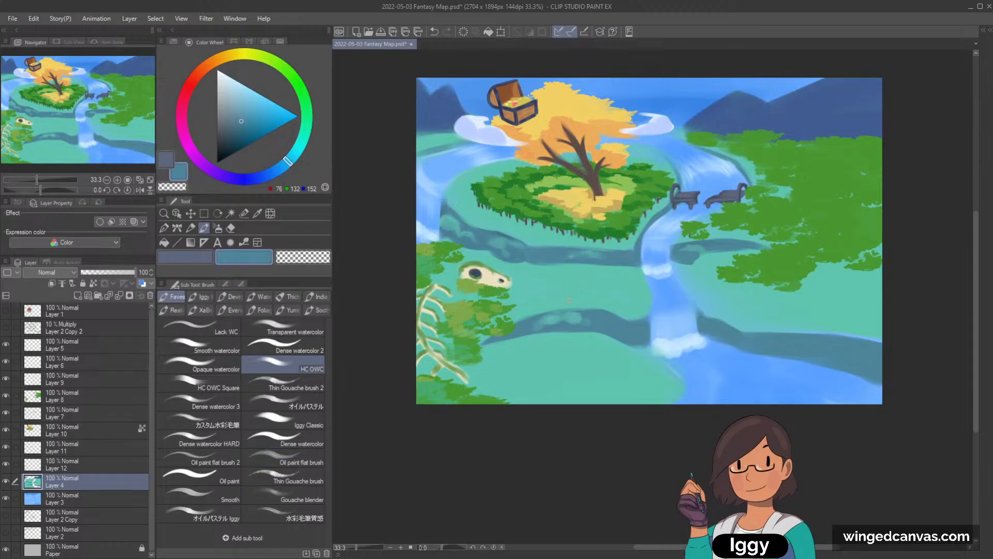
- Switch to Layer 7 and paint small trunks beneath the skeleton bushes with the HC OWC brush in the sampled tree-trunk brown
{"action": "left_click", "coordinate": [485, 301], "text": "alt"}
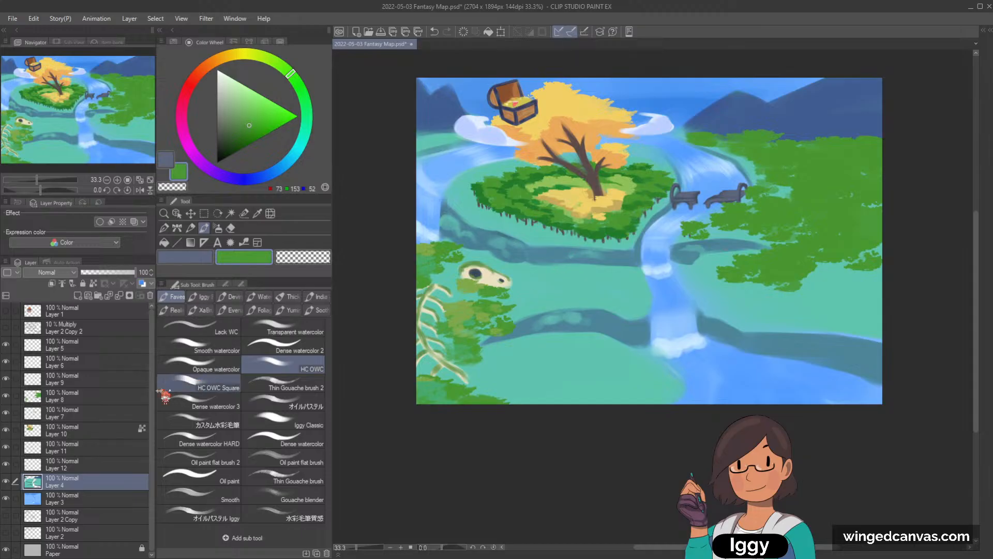
{"action": "left_click", "coordinate": [177, 213]}
{"action": "left_click", "coordinate": [478, 325]}
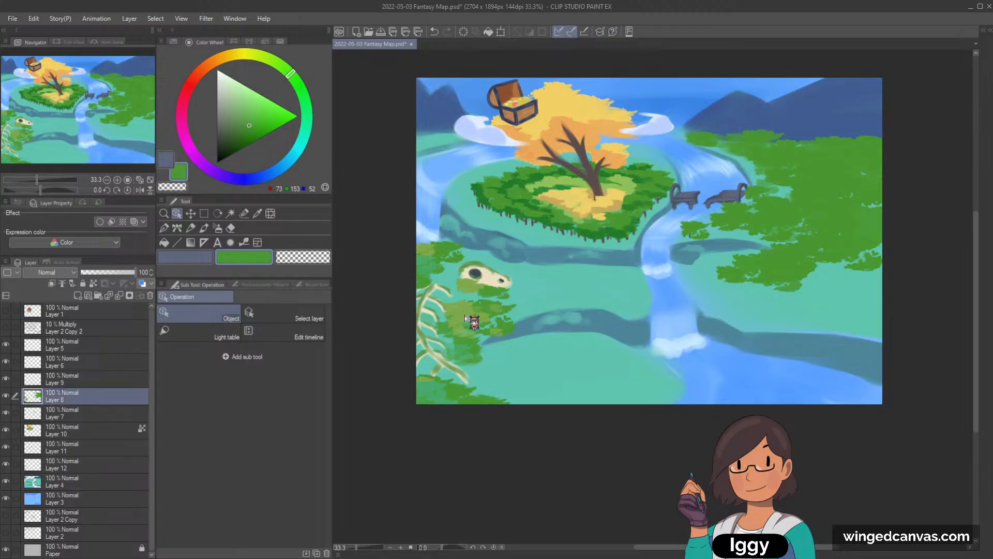
{"action": "left_click", "coordinate": [79, 416]}
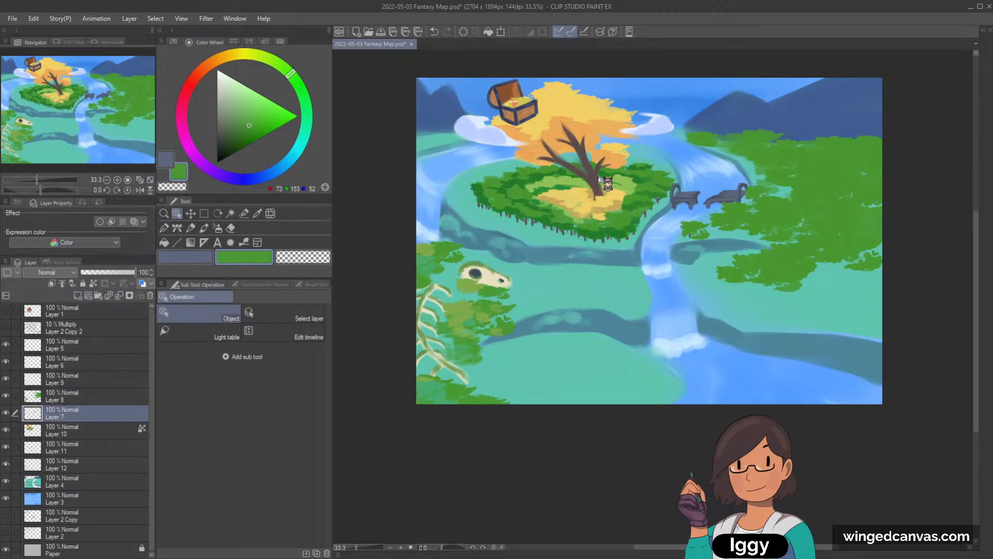
{"action": "left_click", "coordinate": [191, 228]}
{"action": "left_click", "coordinate": [592, 179], "text": "alt"}
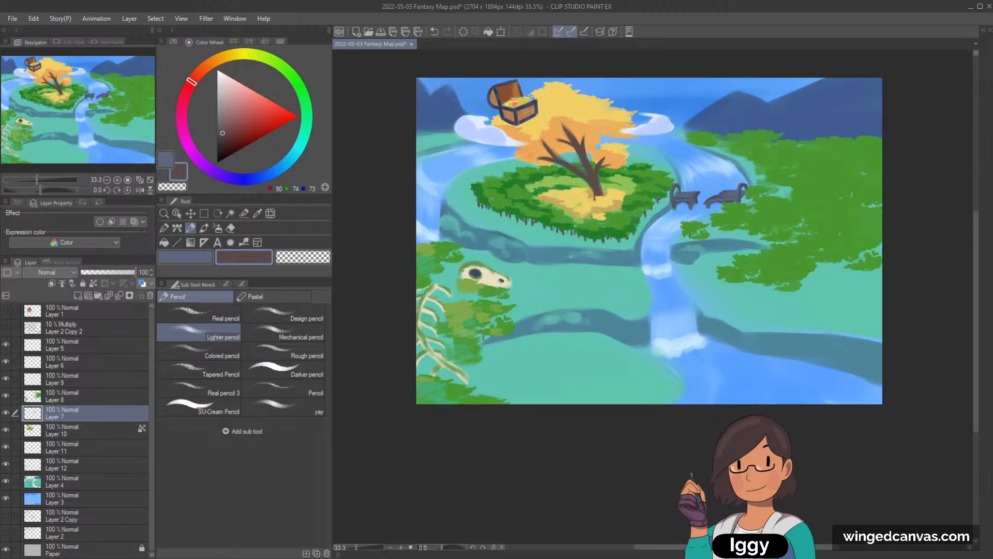
{"action": "left_click", "coordinate": [204, 228]}
{"action": "key", "text": "ctrl+z"}
{"action": "left_click_drag", "start_coordinate": [489, 336], "coordinate": [482, 339]}
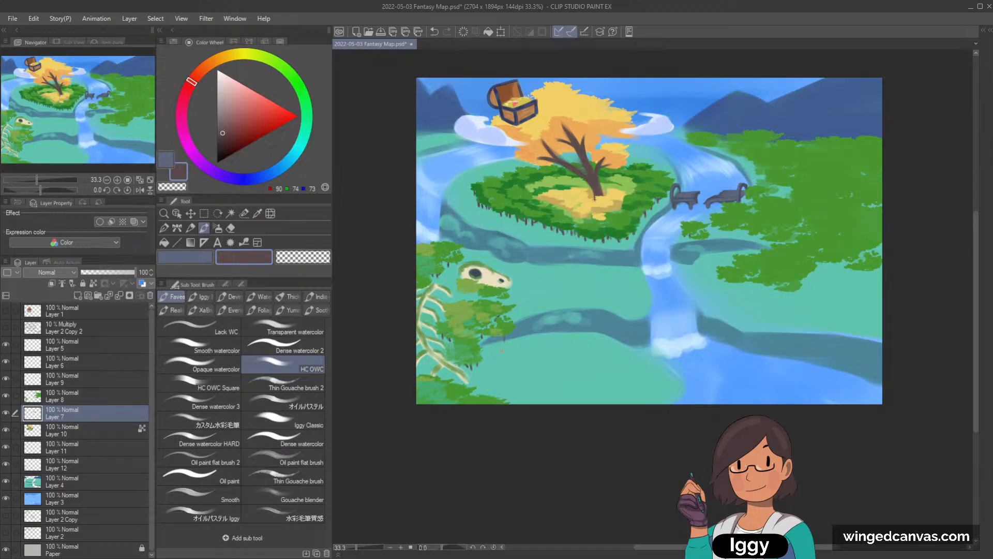
- Select Layer 8 with transparent as the drawing color and save the map file
{"action": "left_click", "coordinate": [89, 398]}
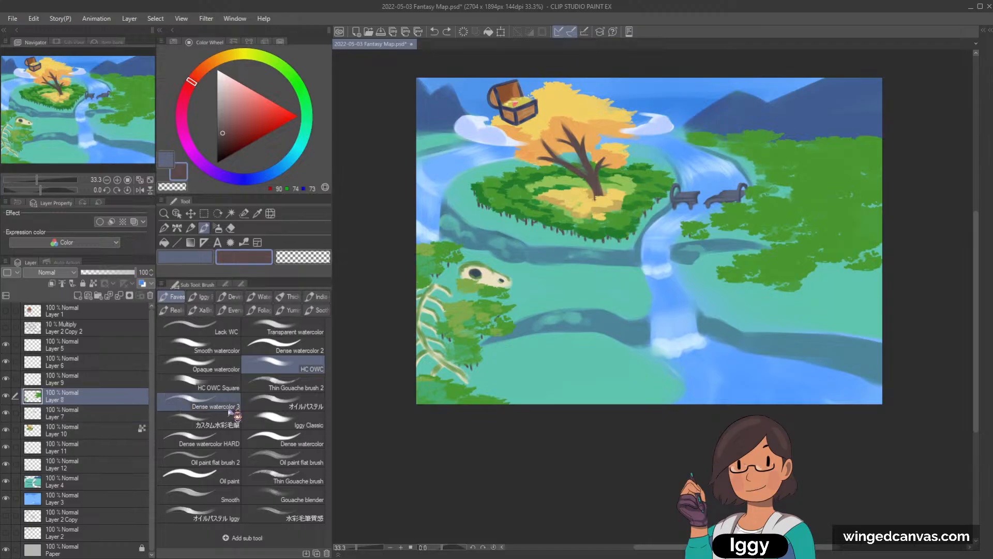
{"action": "key", "text": "c"}
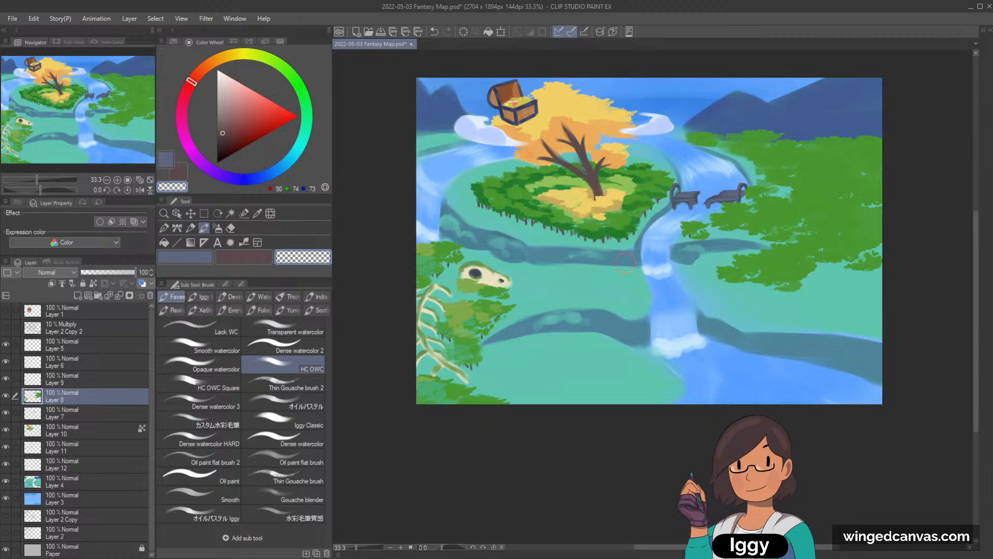
{"action": "scroll", "coordinate": [638, 305], "scroll_direction": "down", "scroll_amount": 2}
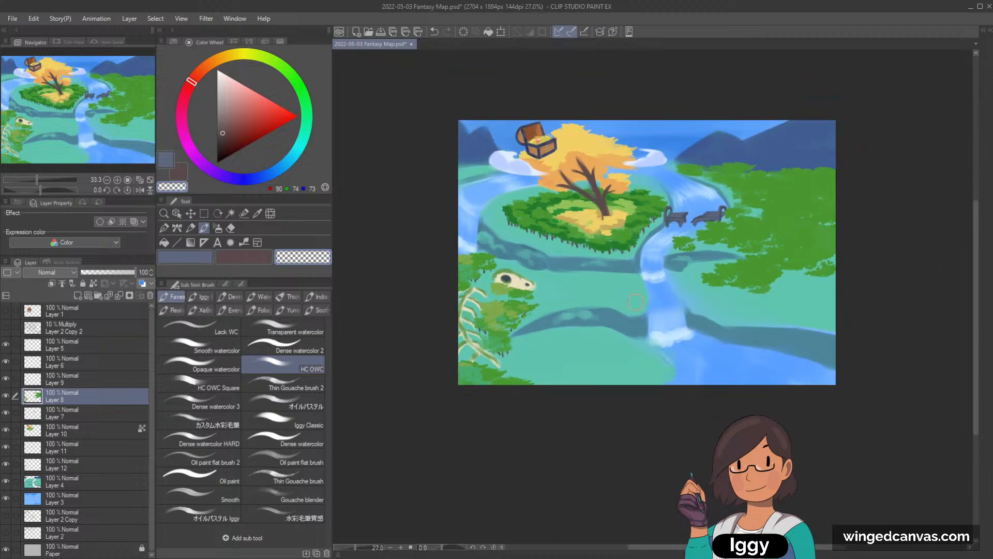
{"action": "scroll", "coordinate": [638, 304], "scroll_direction": "up", "scroll_amount": 1}
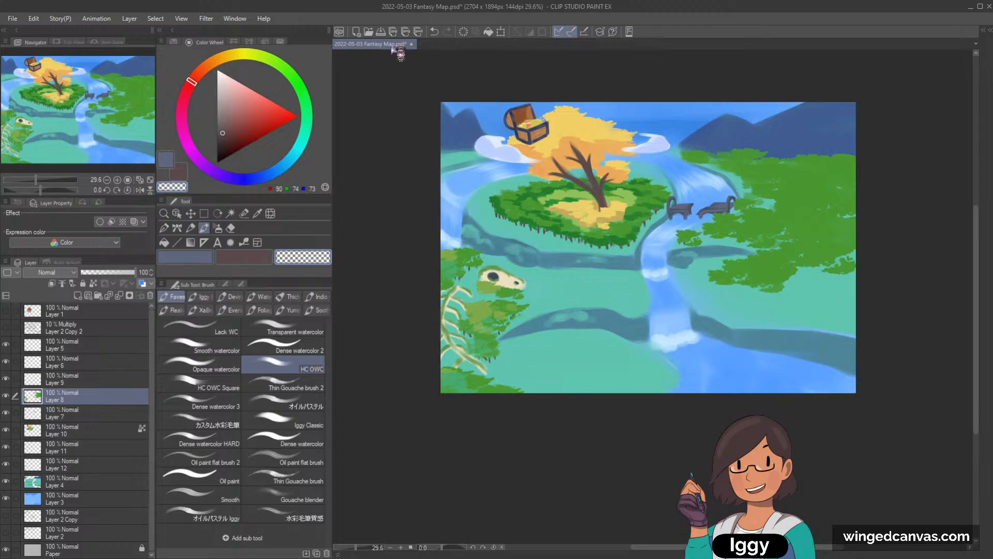
{"action": "key", "text": "ctrl+s"}
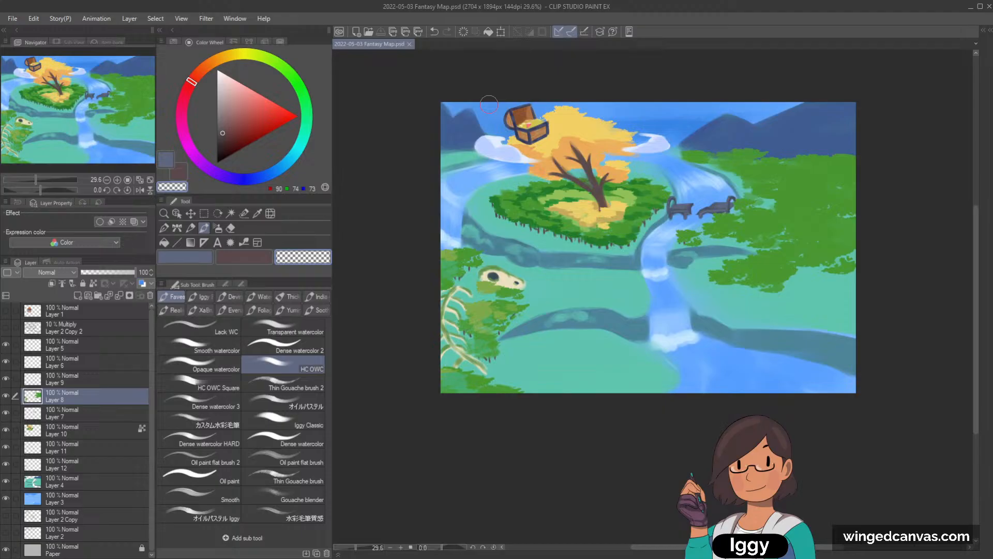
- Sample the forest green on Layer 8, switch to the Iggy Tree brush and shift the color to a darker green, RGB 41, 131, 43
{"action": "left_click_drag", "start_coordinate": [79, 128], "coordinate": [157, 127]}
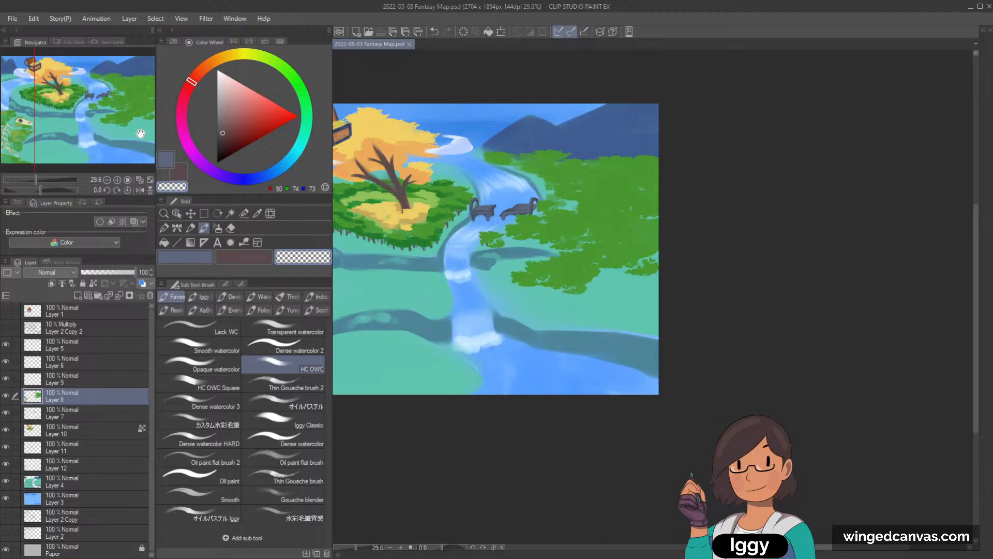
{"action": "left_click", "coordinate": [176, 213]}
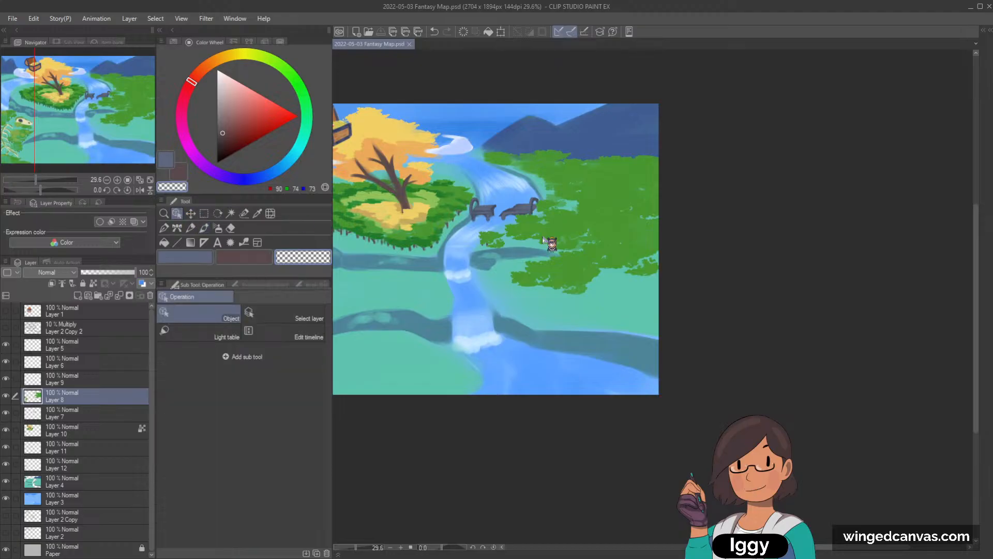
{"action": "key", "text": "b"}
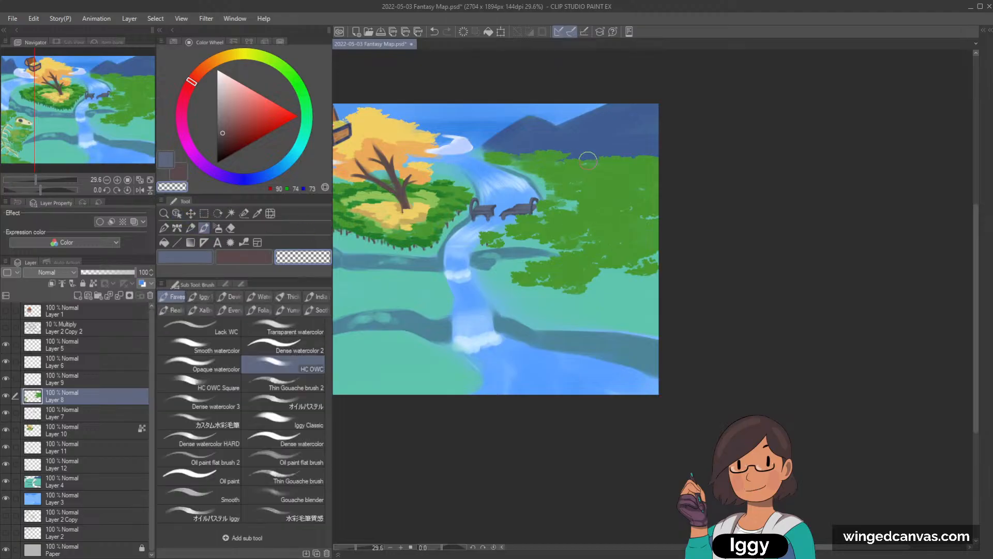
{"action": "left_click", "coordinate": [587, 161], "text": "alt"}
{"action": "left_click", "coordinate": [288, 389]}
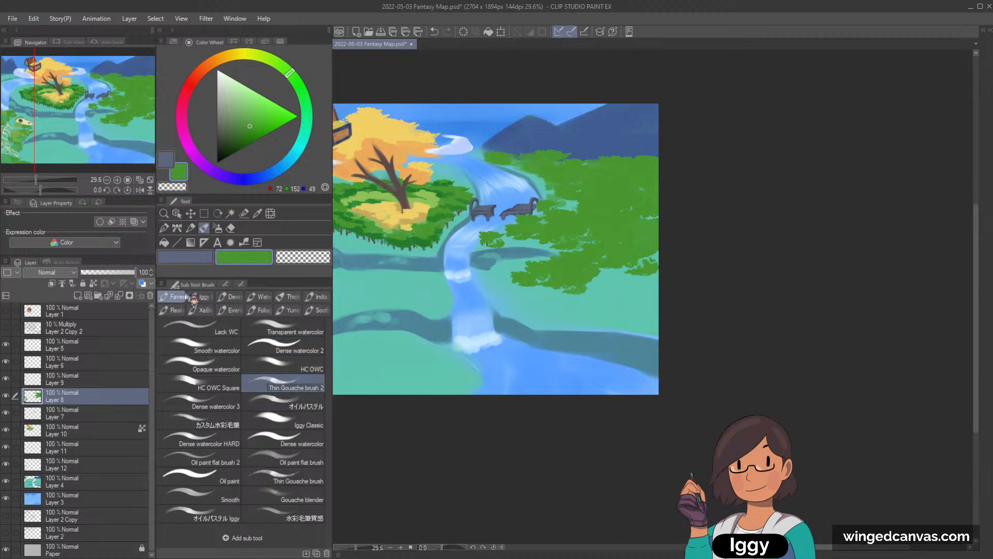
{"action": "left_click", "coordinate": [202, 296]}
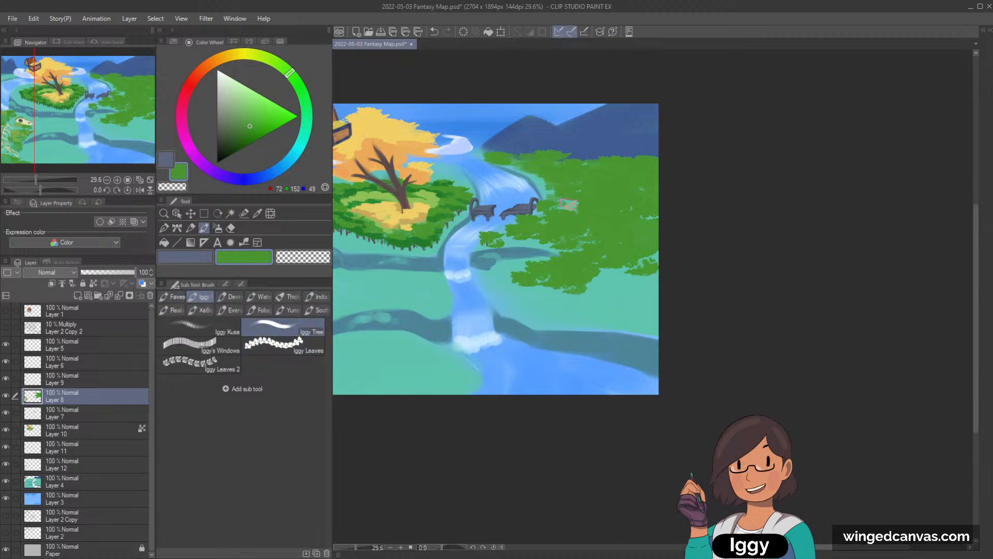
{"action": "left_click_drag", "start_coordinate": [289, 73], "coordinate": [299, 85]}
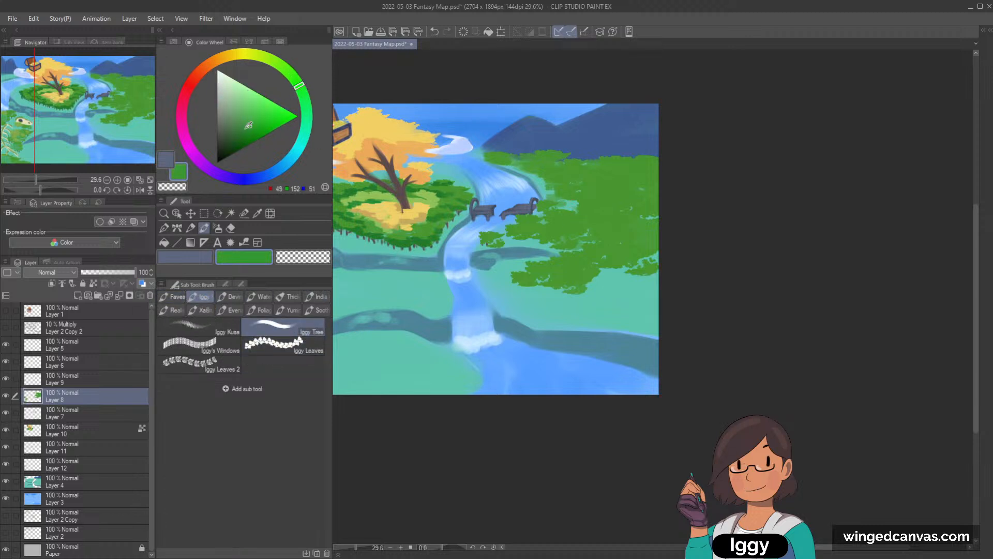
{"action": "left_click_drag", "start_coordinate": [249, 126], "coordinate": [245, 130]}
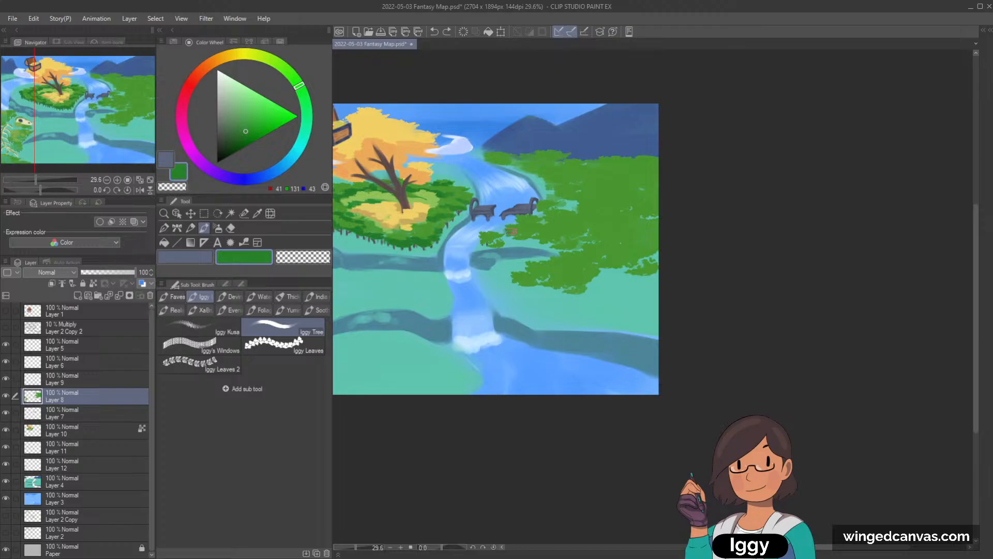
- Dab darker green leaf clusters into the forest beside the broken bridge and across its middle
{"action": "left_click_drag", "start_coordinate": [505, 227], "coordinate": [517, 239]}
{"action": "key", "text": "ctrl+z"}
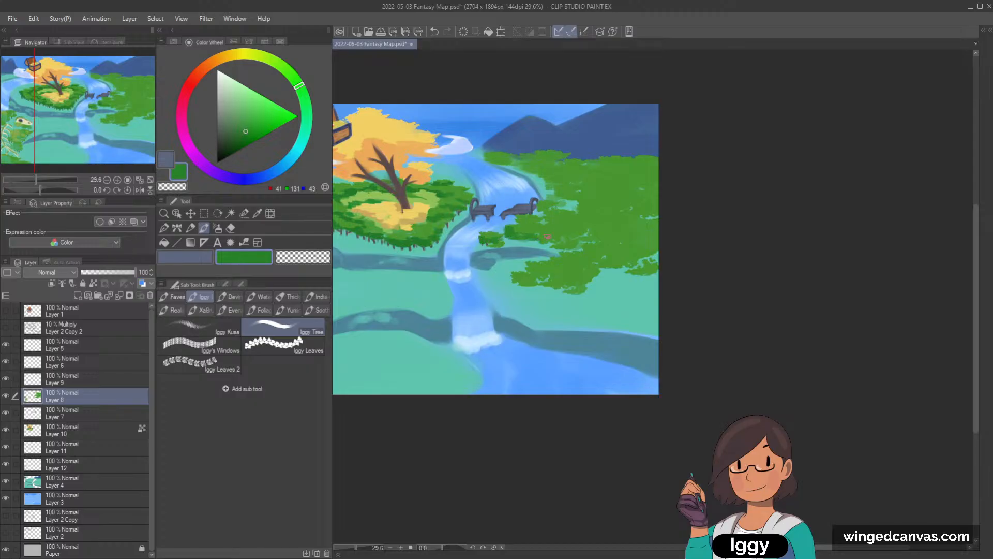
{"action": "left_click", "coordinate": [561, 201]}
{"action": "mouse_move", "coordinate": [577, 200]}
{"action": "left_mouse_down"}
{"action": "mouse_move", "coordinate": [567, 208]}
{"action": "mouse_move", "coordinate": [577, 208]}
{"action": "mouse_move", "coordinate": [558, 207]}
{"action": "left_mouse_up"}
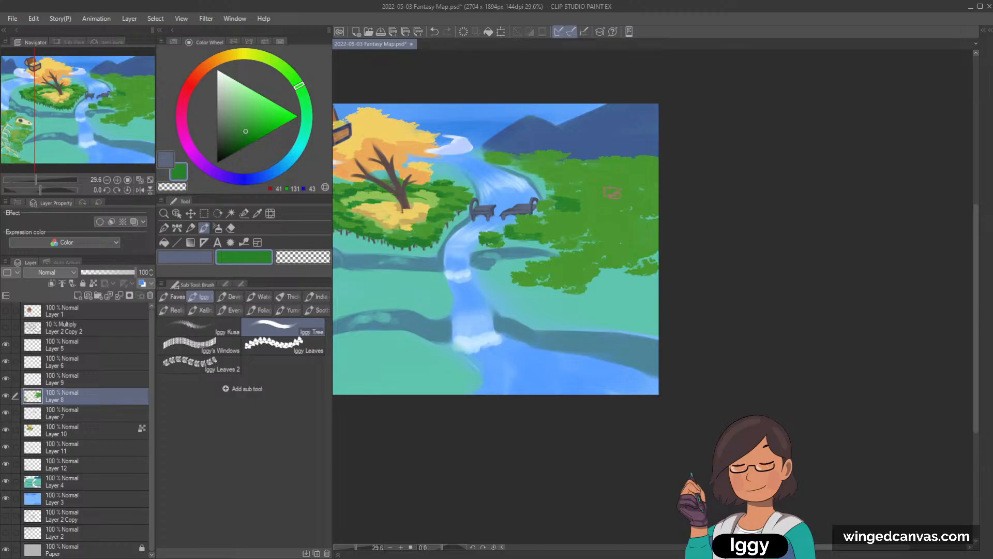
{"action": "left_click", "coordinate": [590, 233]}
{"action": "mouse_move", "coordinate": [587, 236]}
{"action": "left_mouse_down"}
{"action": "mouse_move", "coordinate": [590, 213]}
{"action": "mouse_move", "coordinate": [543, 240]}
{"action": "mouse_move", "coordinate": [614, 202]}
{"action": "mouse_move", "coordinate": [597, 243]}
{"action": "left_mouse_up"}
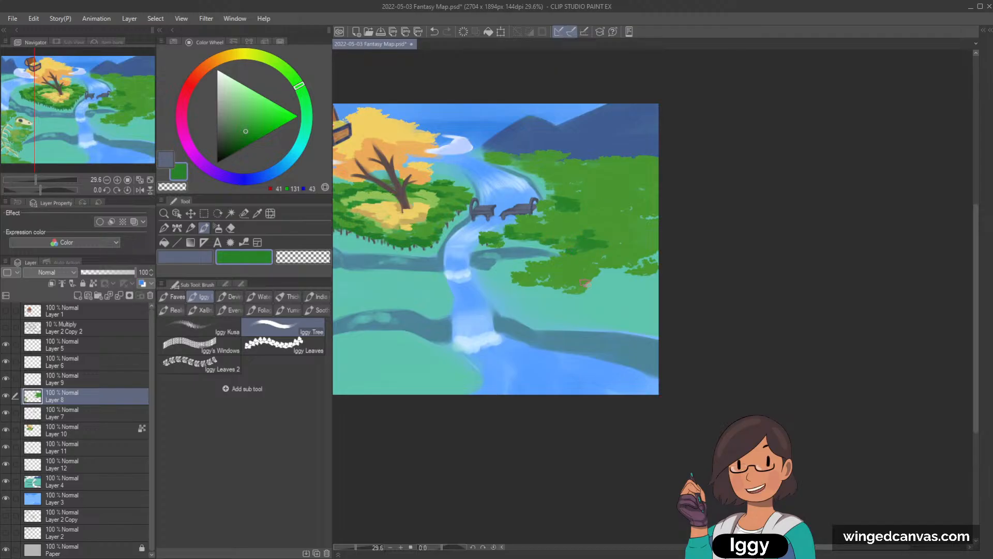
- Dab more darker green leaf clusters along the forest's lower edge and its upper end beside the mountains
{"action": "mouse_move", "coordinate": [520, 282]}
{"action": "left_mouse_down"}
{"action": "mouse_move", "coordinate": [538, 283]}
{"action": "mouse_move", "coordinate": [516, 277]}
{"action": "left_mouse_up"}
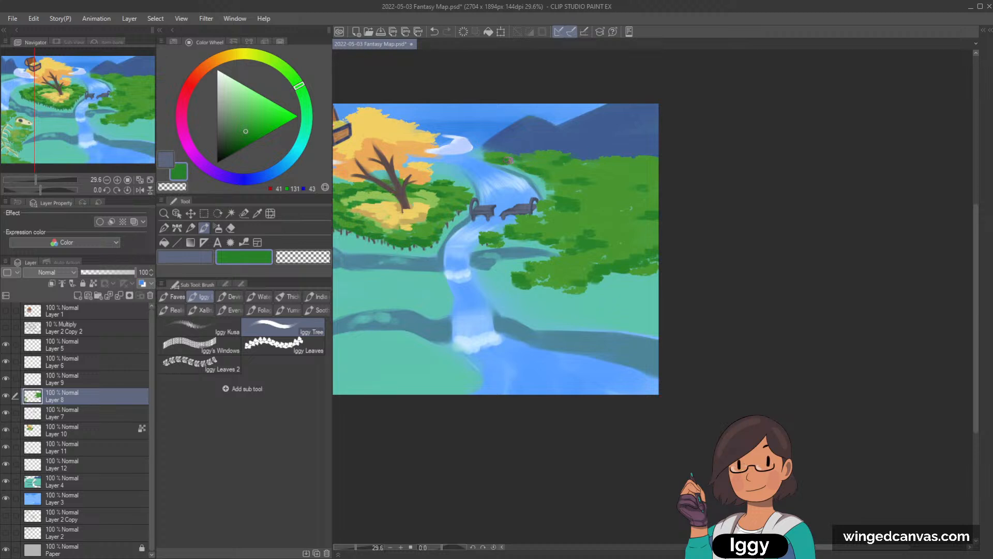
{"action": "scroll", "coordinate": [588, 125], "scroll_direction": "down", "scroll_amount": 2}
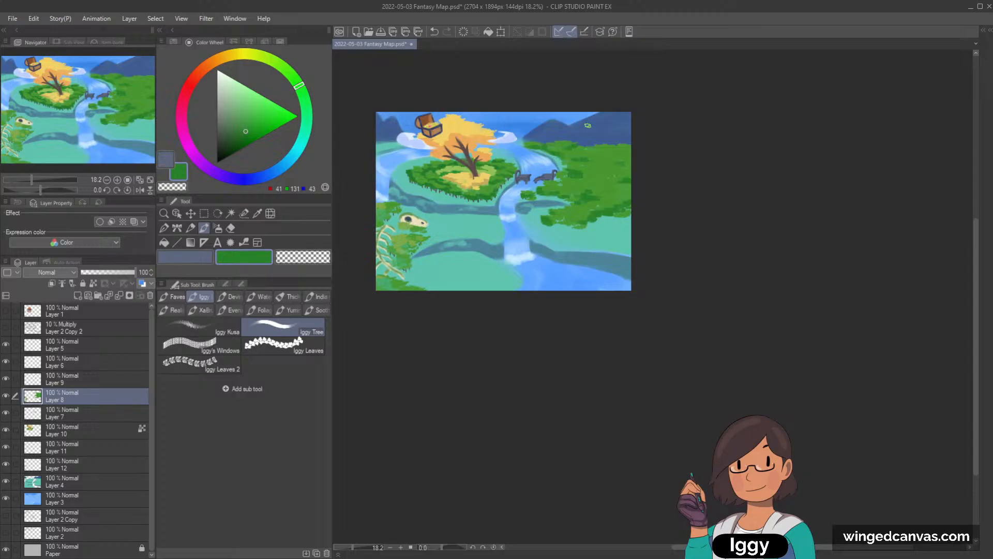
{"action": "scroll", "coordinate": [587, 125], "scroll_direction": "up", "scroll_amount": 2}
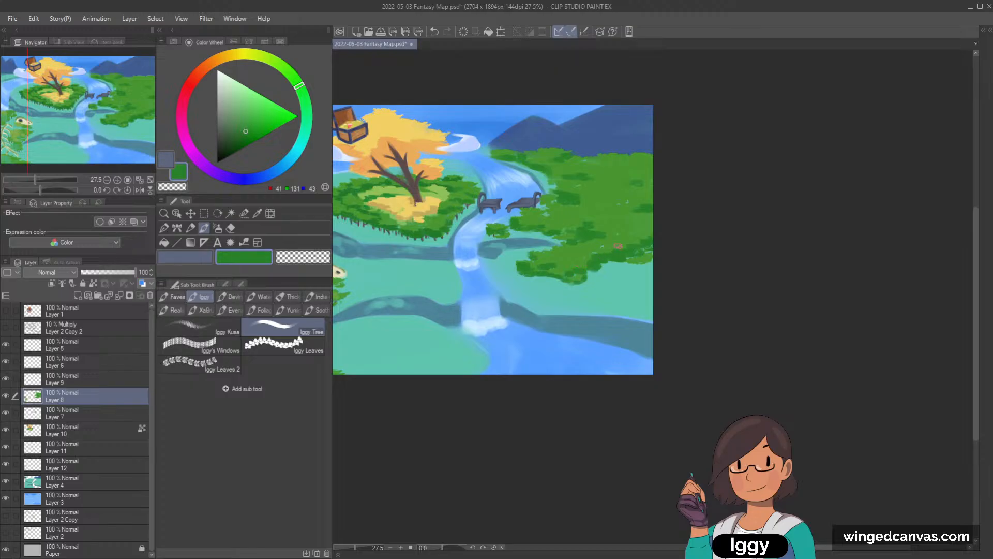
- Break up the forest foliage by alternating dabs of the sampled light green, RGB 72, 152, 49, and dark green, RGB 41, 131, 42
{"action": "left_click", "coordinate": [590, 253], "text": "alt"}
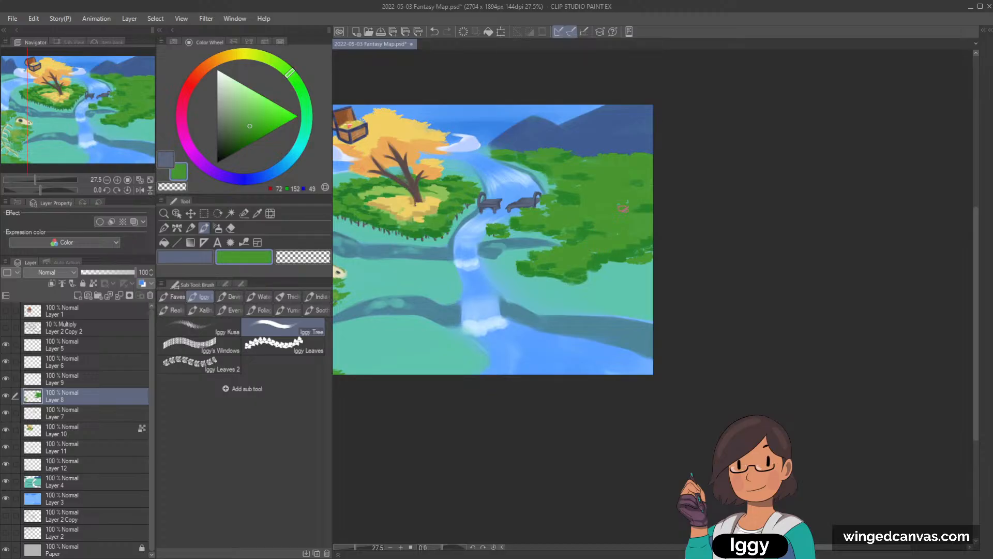
{"action": "scroll", "coordinate": [640, 185], "scroll_direction": "down", "scroll_amount": 3}
{"action": "scroll", "coordinate": [640, 184], "scroll_direction": "up", "scroll_amount": 2}
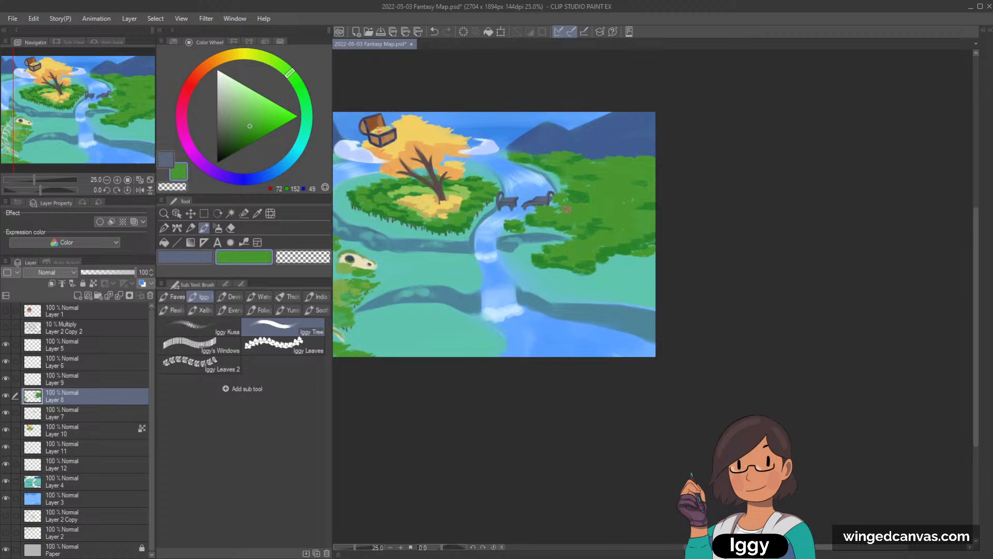
{"action": "left_click", "coordinate": [560, 212], "text": "alt"}
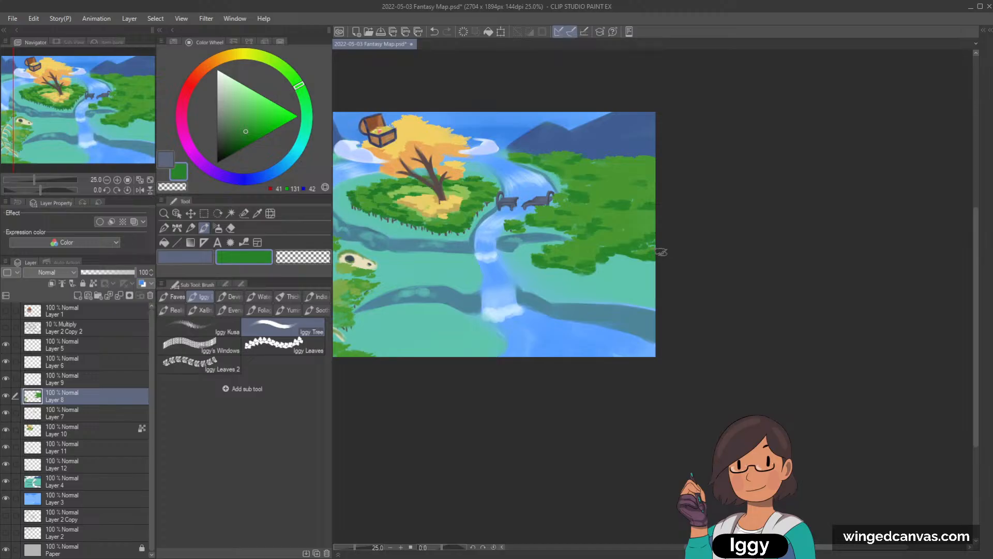
{"action": "left_click", "coordinate": [649, 247], "text": "alt"}
{"action": "left_click", "coordinate": [637, 251], "text": "alt"}
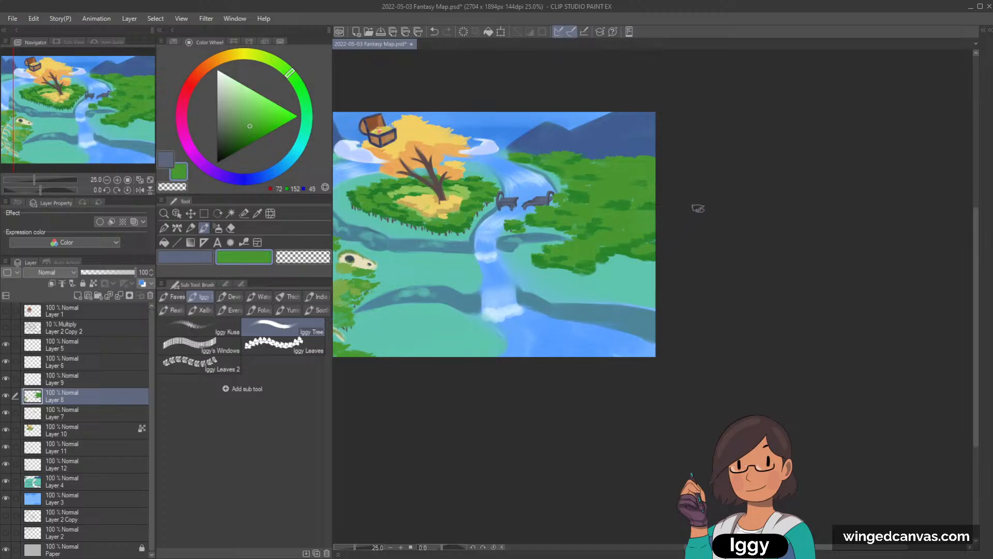
{"action": "left_click", "coordinate": [650, 253], "text": "alt"}
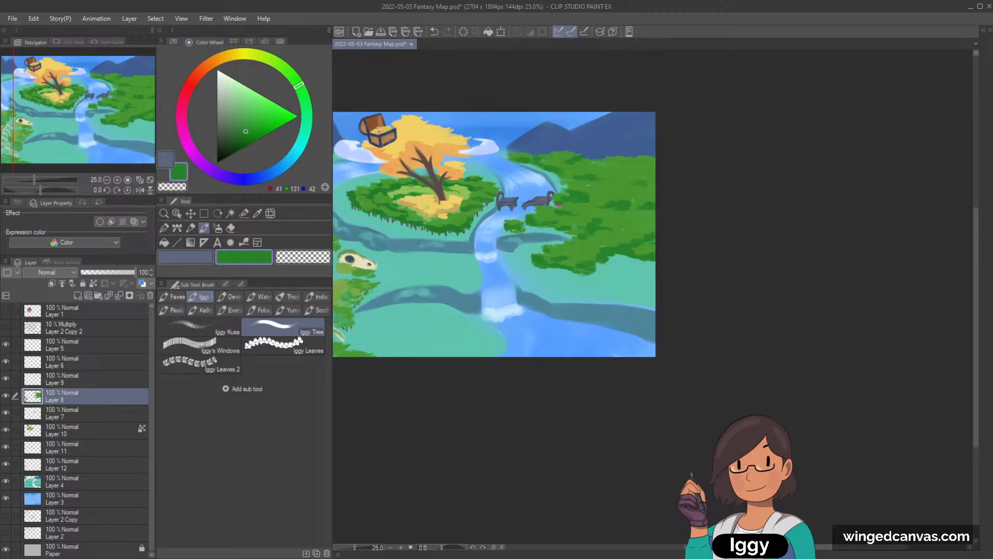
{"action": "left_click", "coordinate": [567, 209], "text": "alt"}
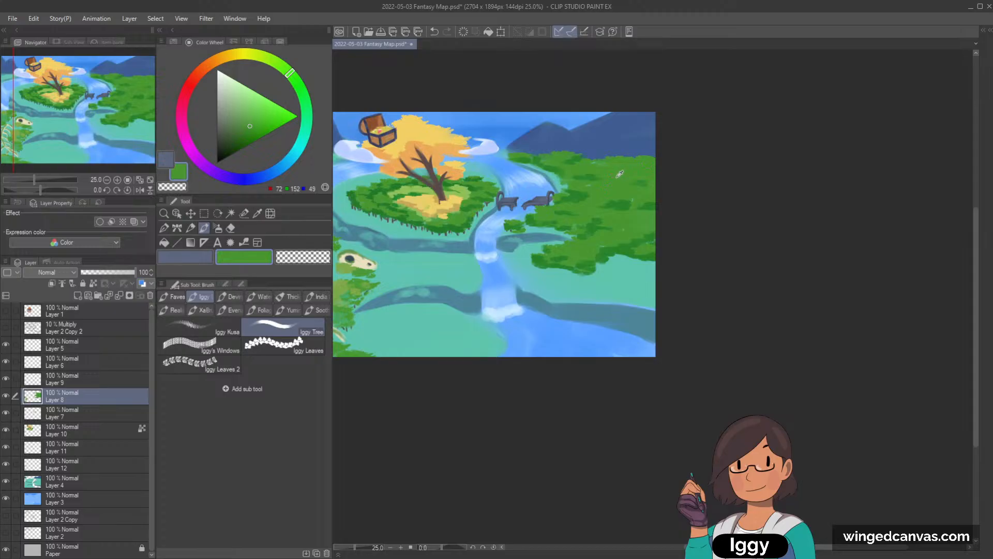
- Dab yellow leaf clusters across the forest in the sampled golden yellow, RGB 238, 208, 102, undoing a stray stroke over the river
{"action": "left_click", "coordinate": [449, 207], "text": "alt"}
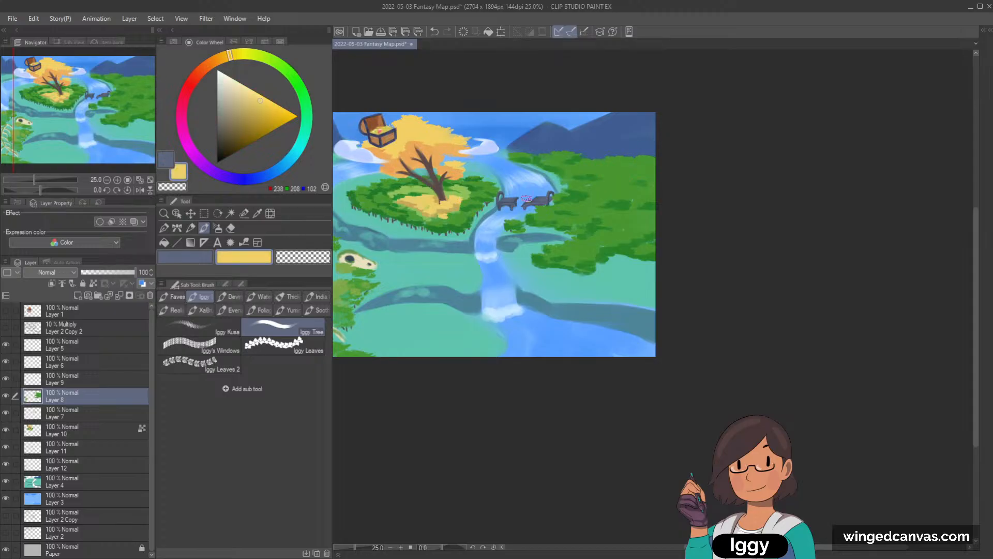
{"action": "left_click_drag", "start_coordinate": [592, 212], "coordinate": [548, 217]}
{"action": "left_click_drag", "start_coordinate": [573, 255], "coordinate": [575, 258]}
{"action": "left_click_drag", "start_coordinate": [635, 169], "coordinate": [590, 166]}
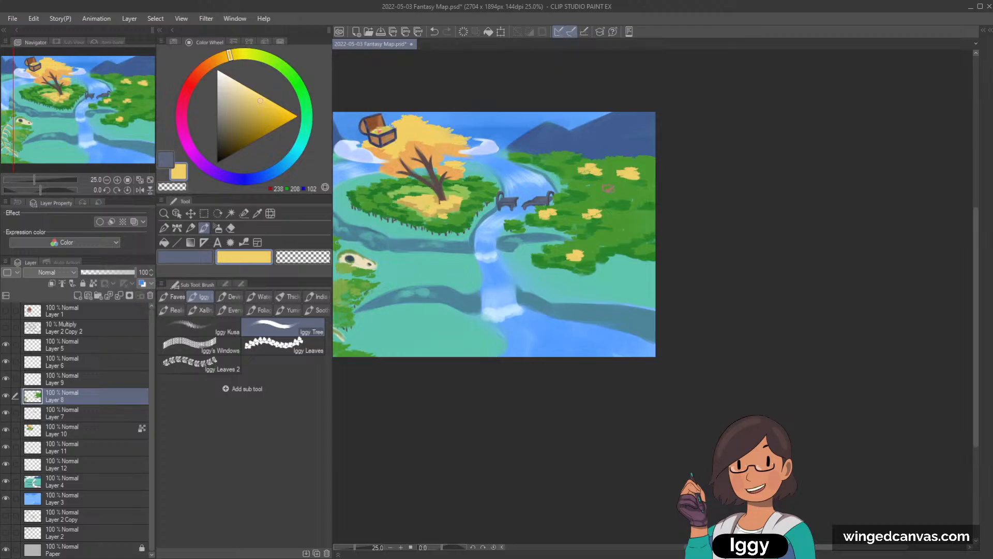
{"action": "left_click_drag", "start_coordinate": [468, 272], "coordinate": [531, 272]}
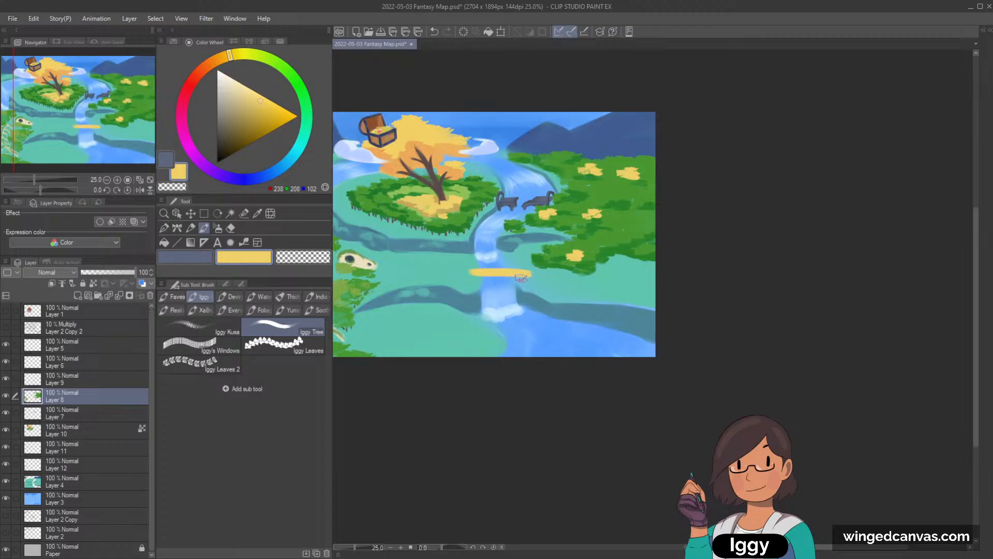
{"action": "key", "text": "ctrl+z"}
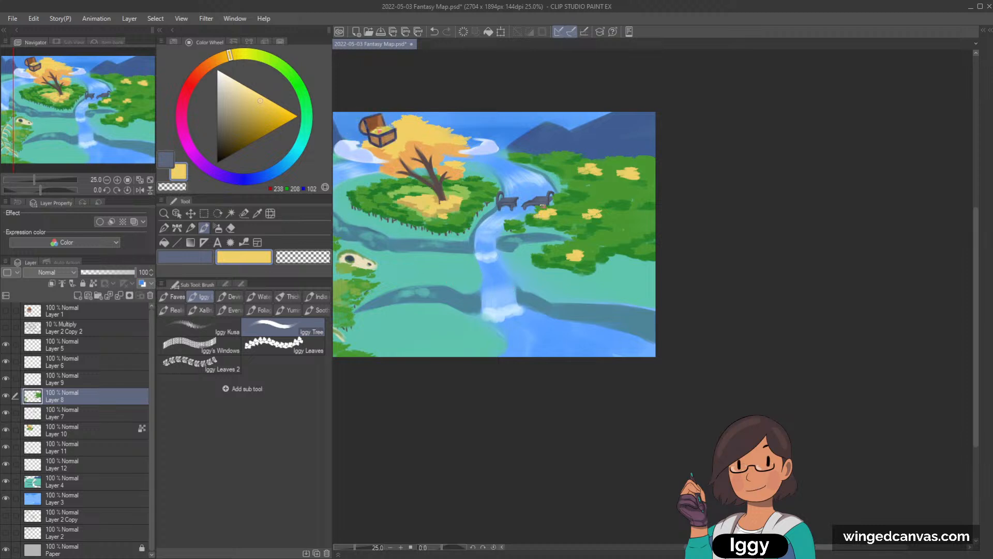
- Shade the yellow clusters beside the bridge and in the upper forest with sampled orange, RGB 235, 184, 94, and trim their edges with forest greens
{"action": "left_click", "coordinate": [440, 196], "text": "alt"}
{"action": "left_click", "coordinate": [439, 197], "text": "alt"}
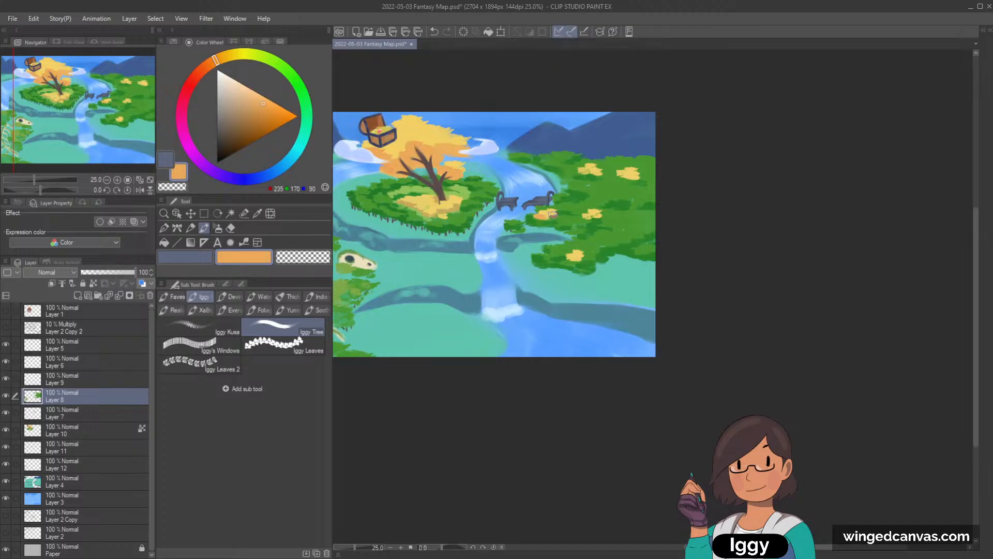
{"action": "left_click", "coordinate": [545, 218], "text": "alt"}
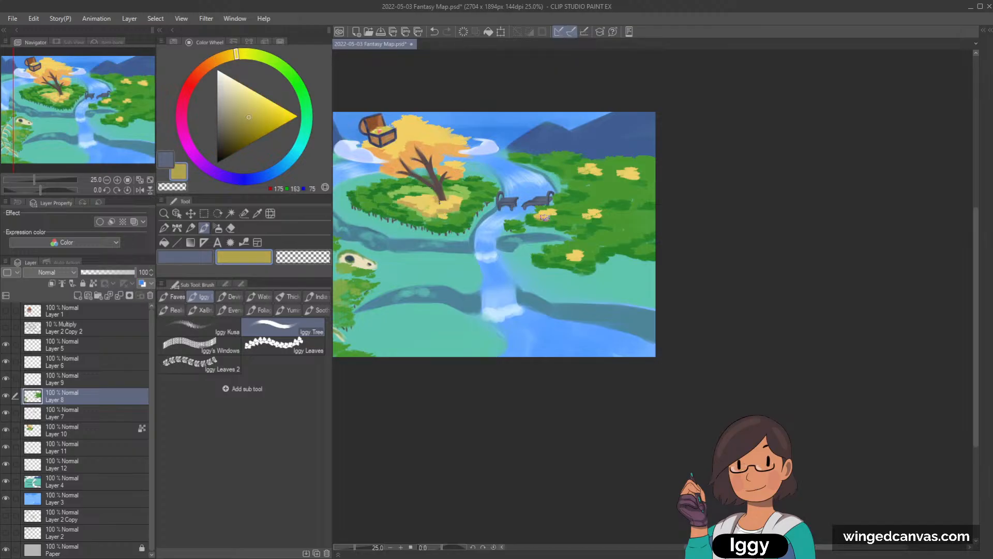
{"action": "left_click", "coordinate": [546, 213], "text": "alt"}
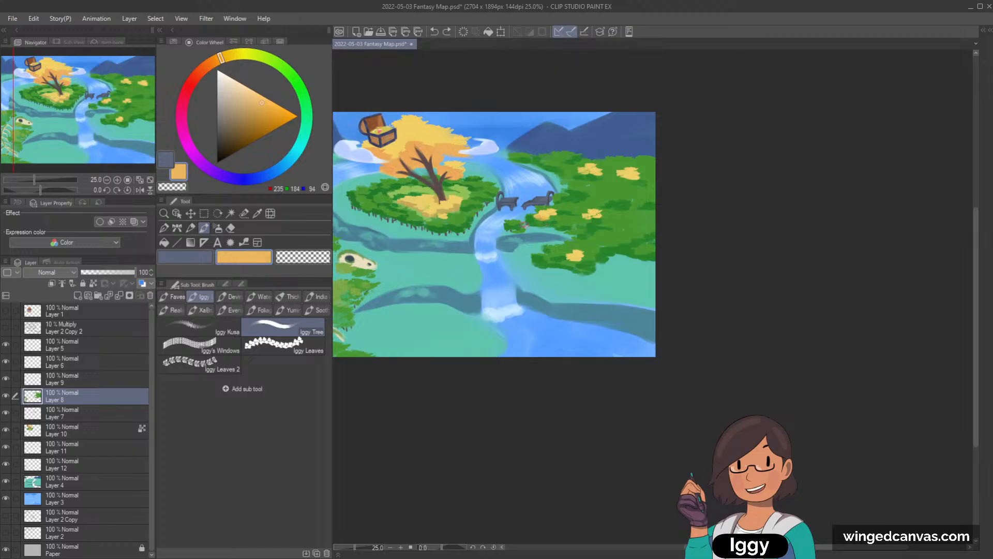
{"action": "left_click_drag", "start_coordinate": [528, 214], "coordinate": [551, 217]}
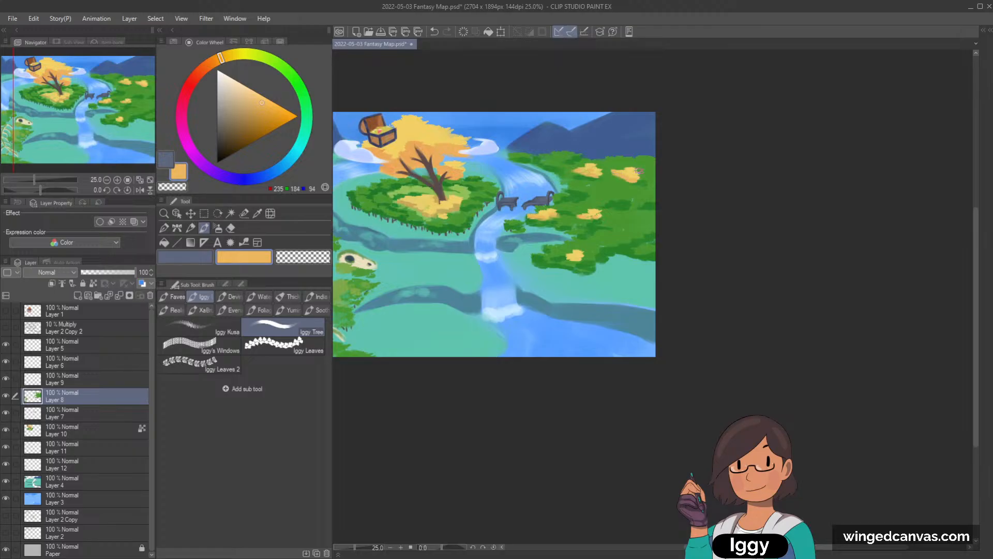
{"action": "left_click", "coordinate": [641, 174], "text": "alt"}
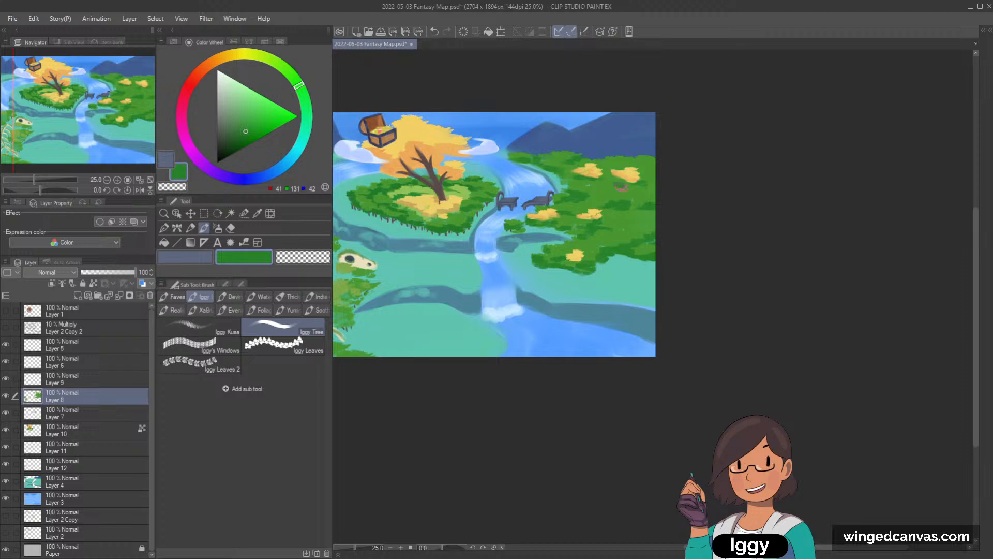
{"action": "left_click", "coordinate": [635, 177], "text": "alt"}
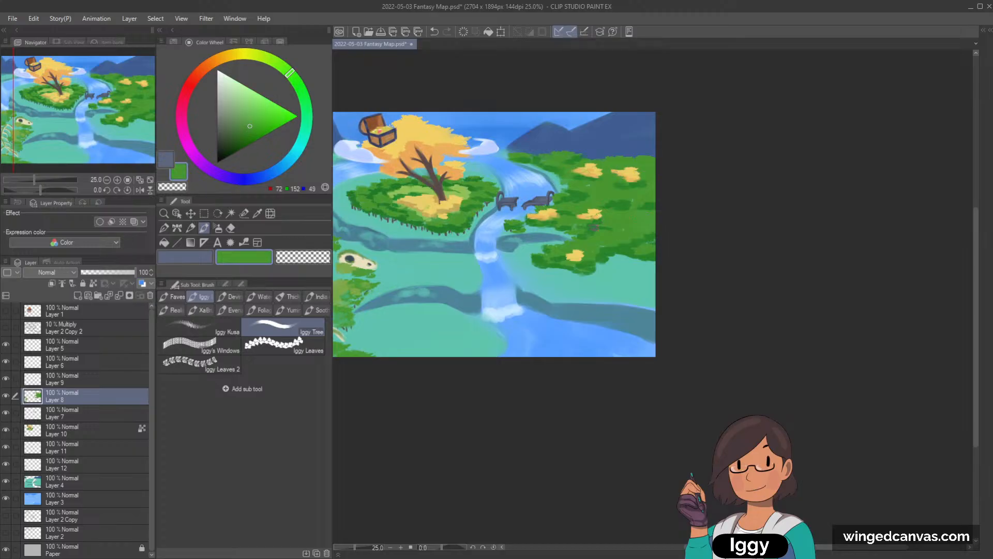
- Shade the middle and lower yellow clusters with sampled orange, RGB 228, 181, 92, and touch up around them with the sampled forest greens
{"action": "left_click", "coordinate": [599, 210], "text": "alt"}
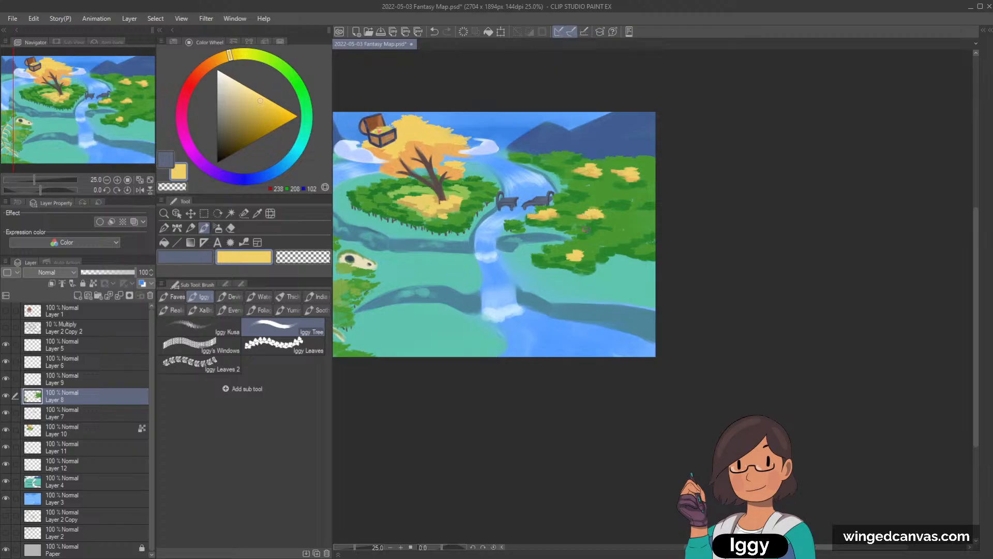
{"action": "left_click", "coordinate": [589, 217], "text": "alt"}
{"action": "left_click", "coordinate": [588, 218], "text": "alt"}
{"action": "left_click", "coordinate": [585, 217], "text": "alt"}
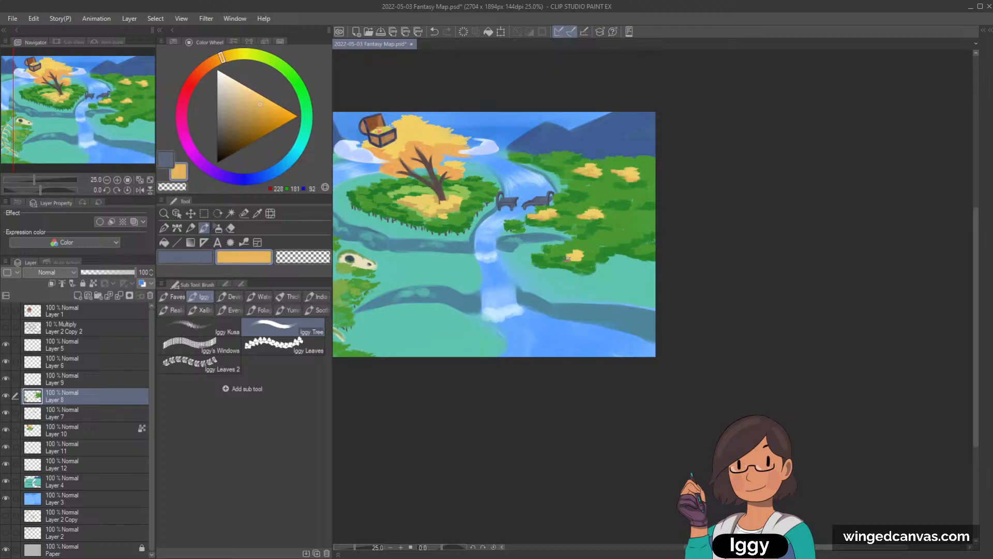
{"action": "left_click_drag", "start_coordinate": [568, 258], "coordinate": [587, 254]}
{"action": "left_click", "coordinate": [633, 176], "text": "alt"}
{"action": "left_click", "coordinate": [573, 258], "text": "alt"}
{"action": "left_click", "coordinate": [606, 221], "text": "alt"}
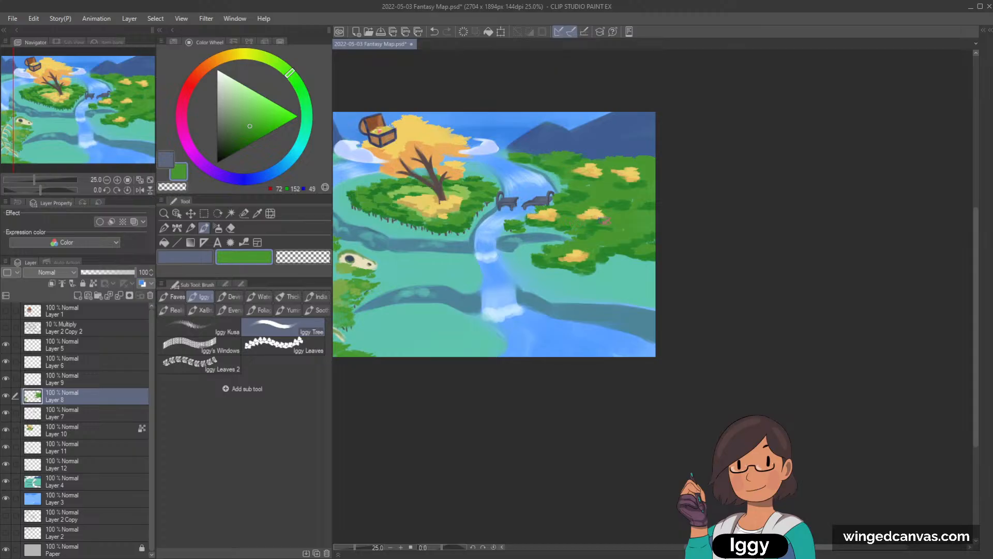
{"action": "left_click", "coordinate": [606, 222], "text": "alt"}
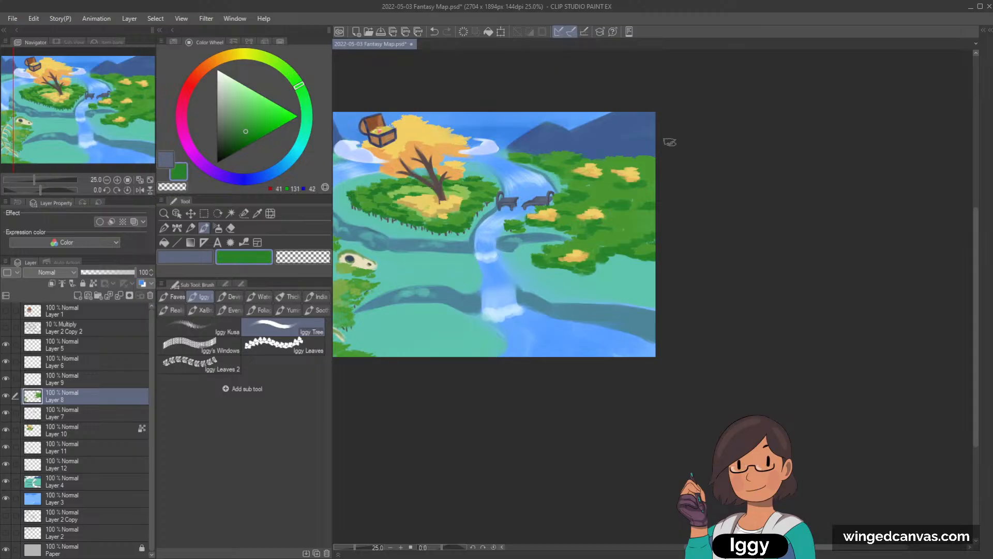
- Extend the yellow foliage in the forest beside the bridge with sampled yellow and shade it with sampled orange
{"action": "left_click", "coordinate": [601, 211], "text": "alt"}
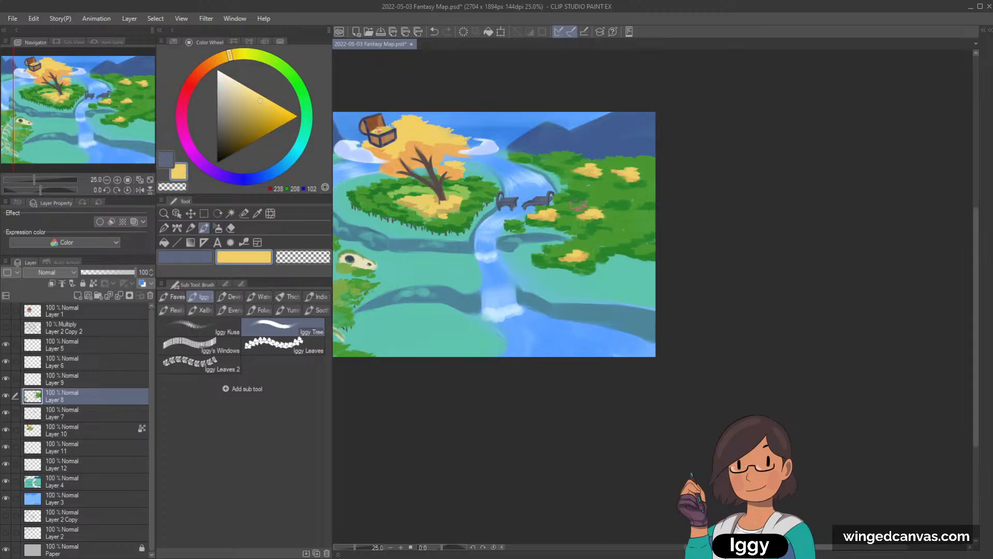
{"action": "mouse_move", "coordinate": [578, 205]}
{"action": "left_mouse_down"}
{"action": "mouse_move", "coordinate": [592, 208]}
{"action": "mouse_move", "coordinate": [579, 208]}
{"action": "mouse_move", "coordinate": [592, 196]}
{"action": "left_mouse_up"}
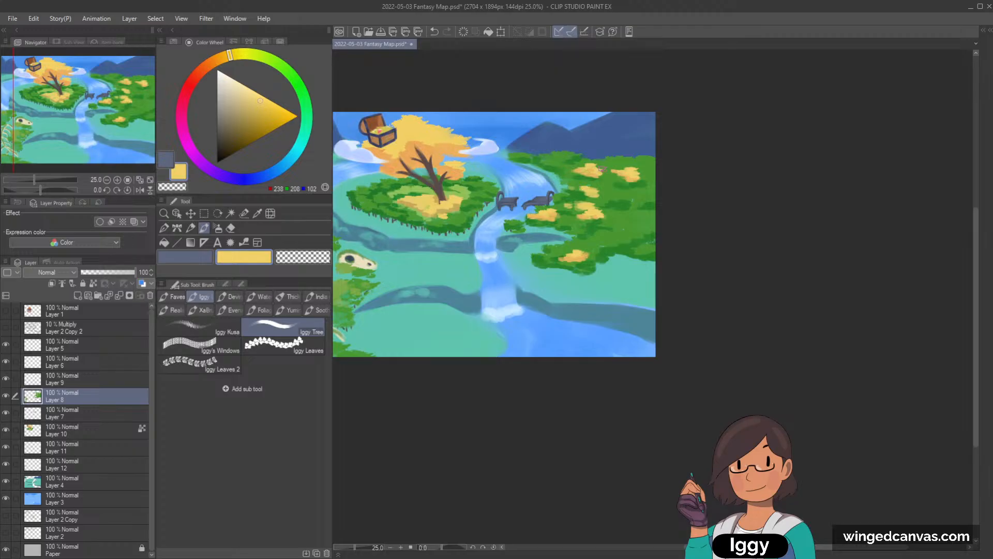
{"action": "left_click", "coordinate": [574, 188], "text": "alt"}
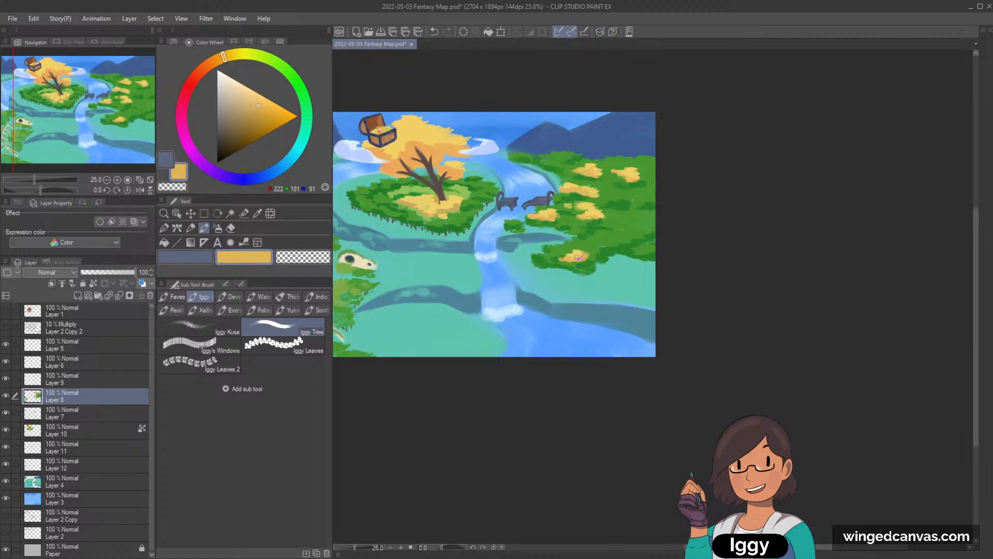
{"action": "left_click", "coordinate": [580, 189], "text": "alt"}
{"action": "left_click", "coordinate": [589, 190], "text": "alt"}
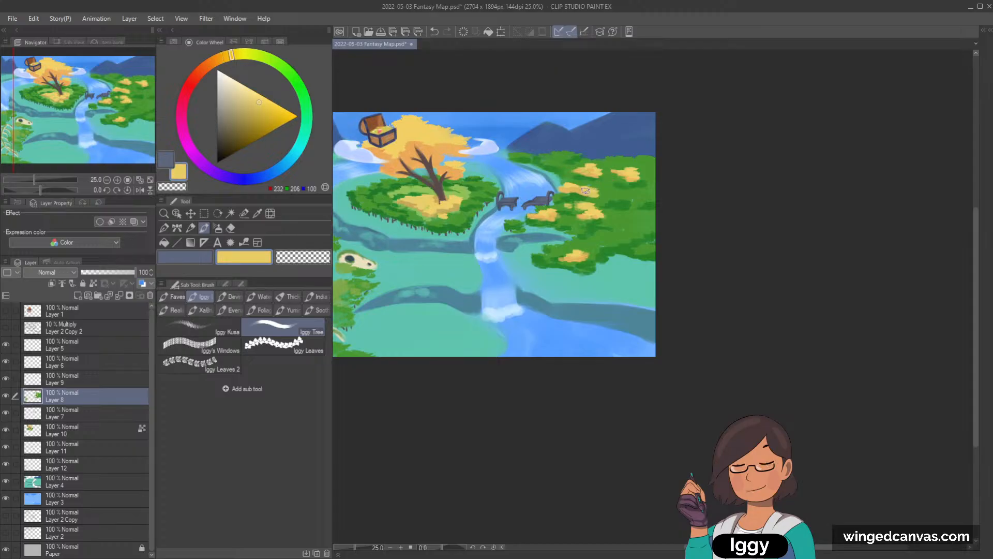
{"action": "left_click", "coordinate": [586, 213], "text": "alt"}
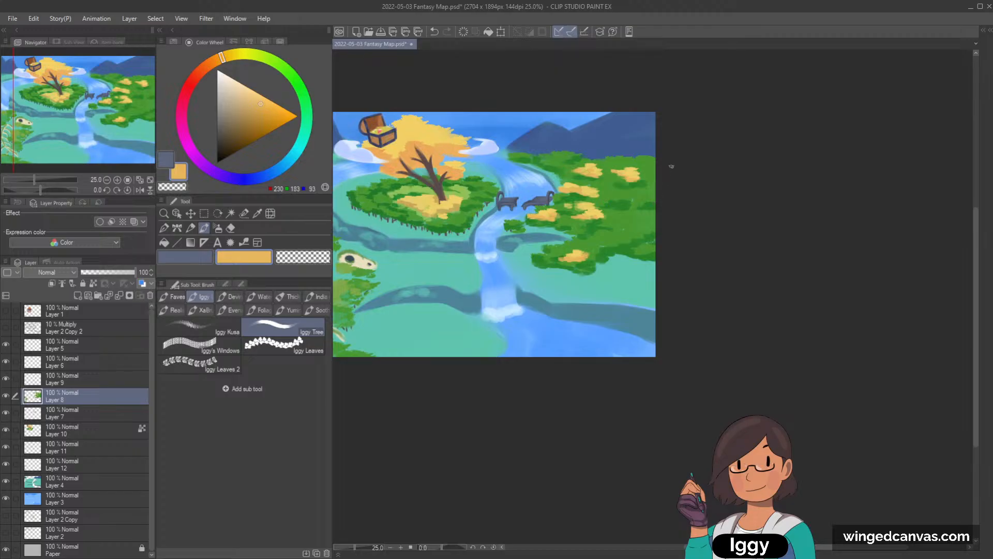
- On Layer 7, paint small trunks beneath the forest's lower edge with the HC OWC brush in the sampled tree-trunk brown, RGB 89, 75, 73
{"action": "left_click", "coordinate": [88, 415]}
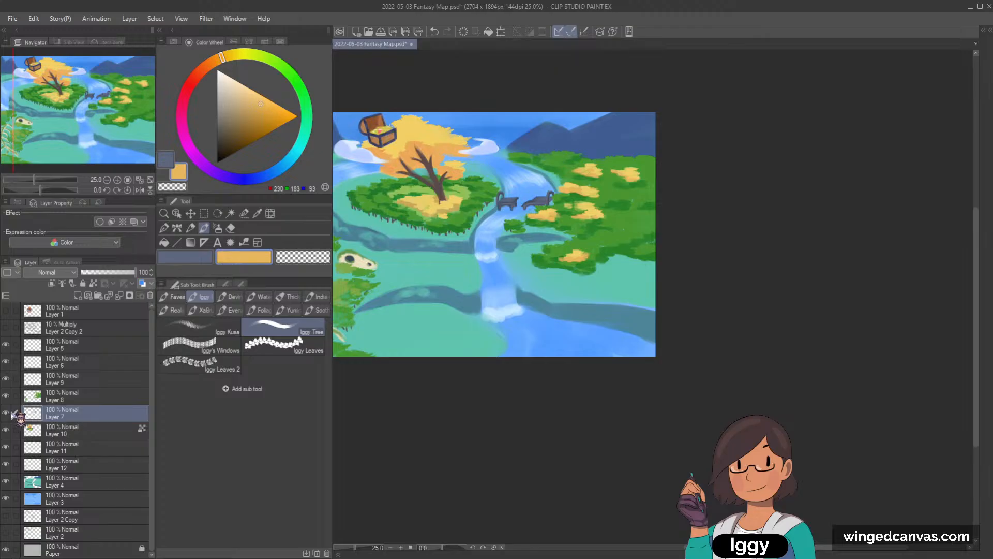
{"action": "left_click", "coordinate": [191, 228]}
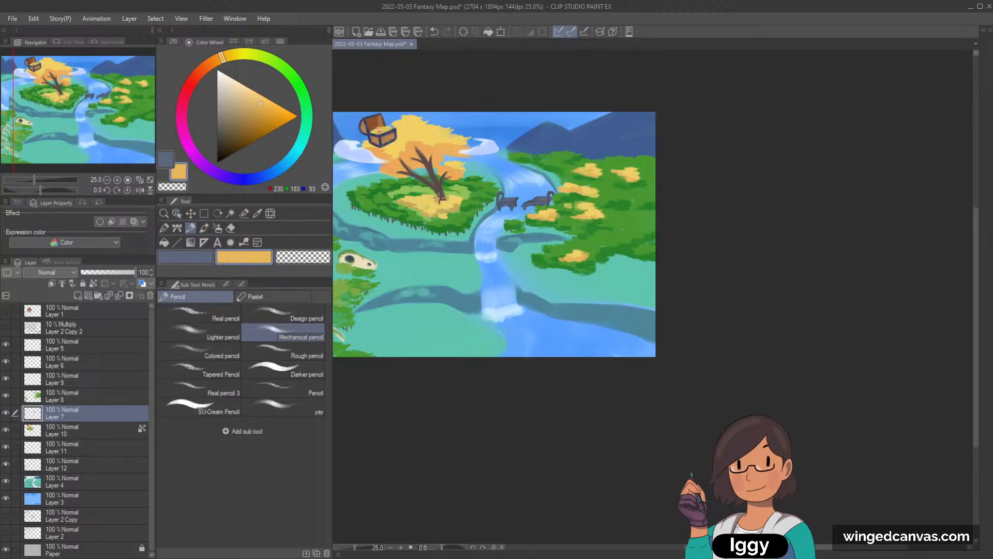
{"action": "left_click", "coordinate": [439, 196], "text": "alt"}
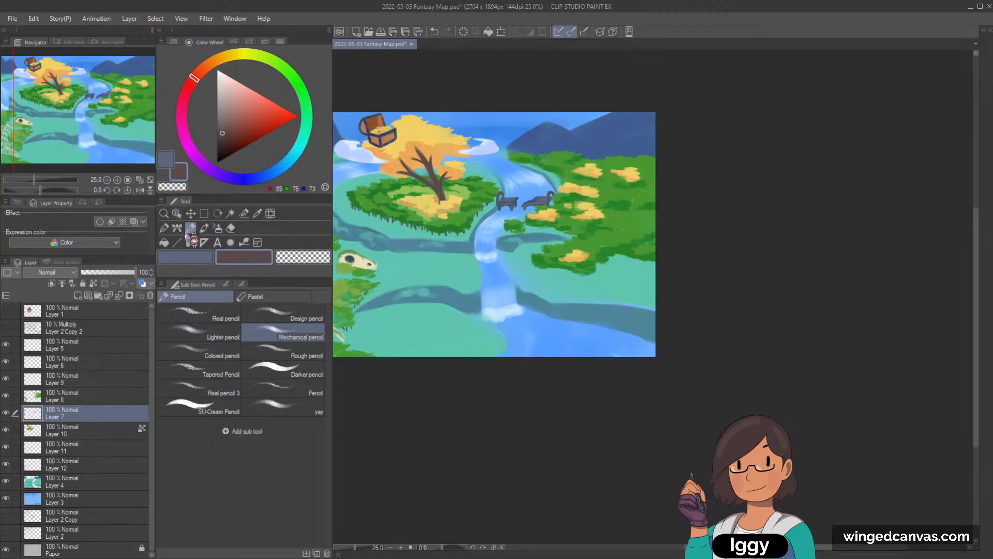
{"action": "left_click", "coordinate": [204, 228]}
{"action": "left_click", "coordinate": [174, 296]}
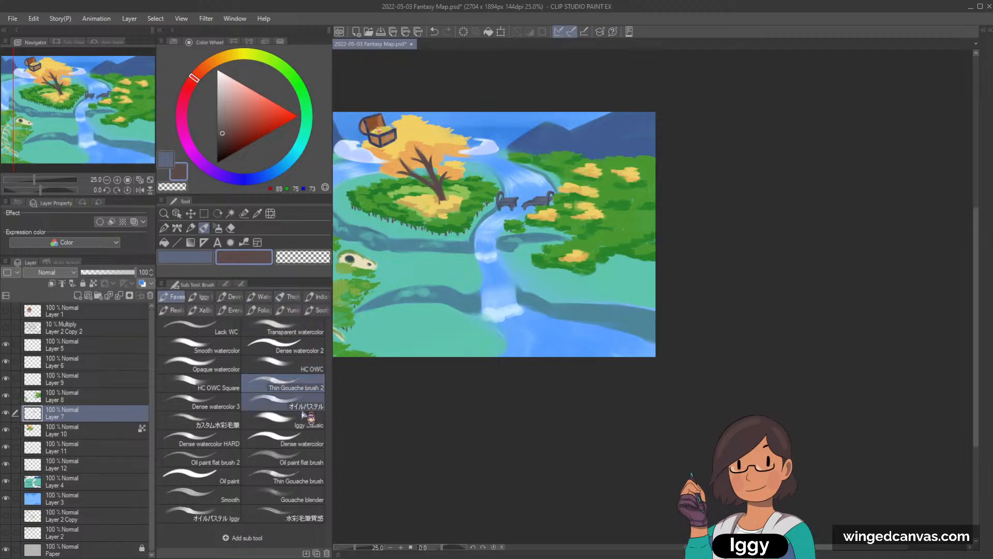
{"action": "left_click", "coordinate": [306, 366]}
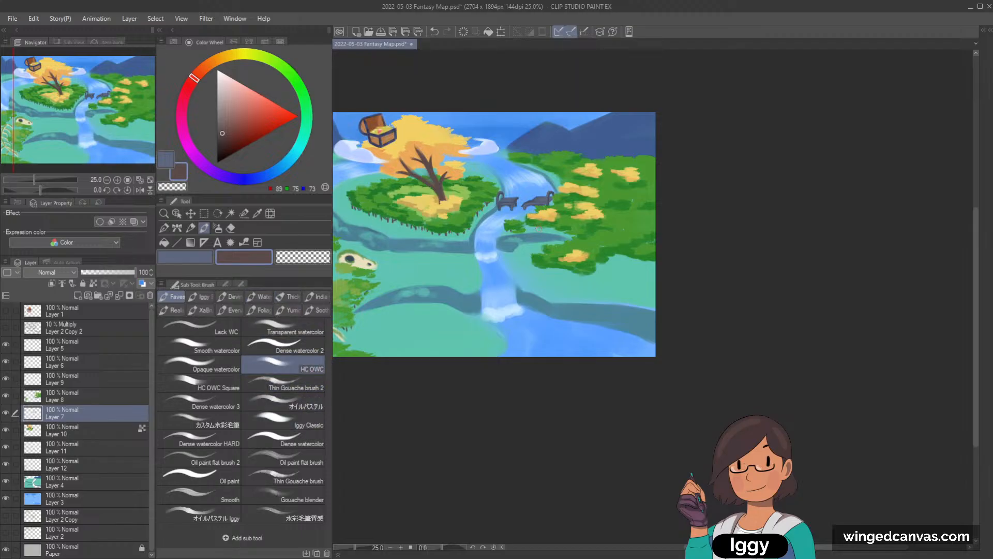
{"action": "mouse_move", "coordinate": [536, 229]}
{"action": "left_mouse_down"}
{"action": "mouse_move", "coordinate": [543, 241]}
{"action": "mouse_move", "coordinate": [536, 229]}
{"action": "left_mouse_up"}
{"action": "key", "text": "ctrl+z"}
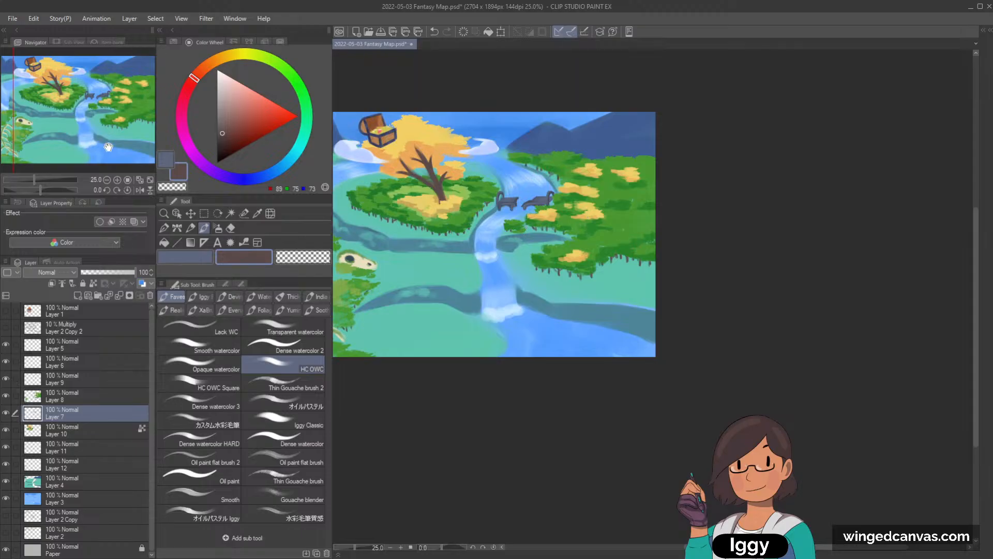
{"action": "left_click_drag", "start_coordinate": [108, 146], "coordinate": [89, 146]}
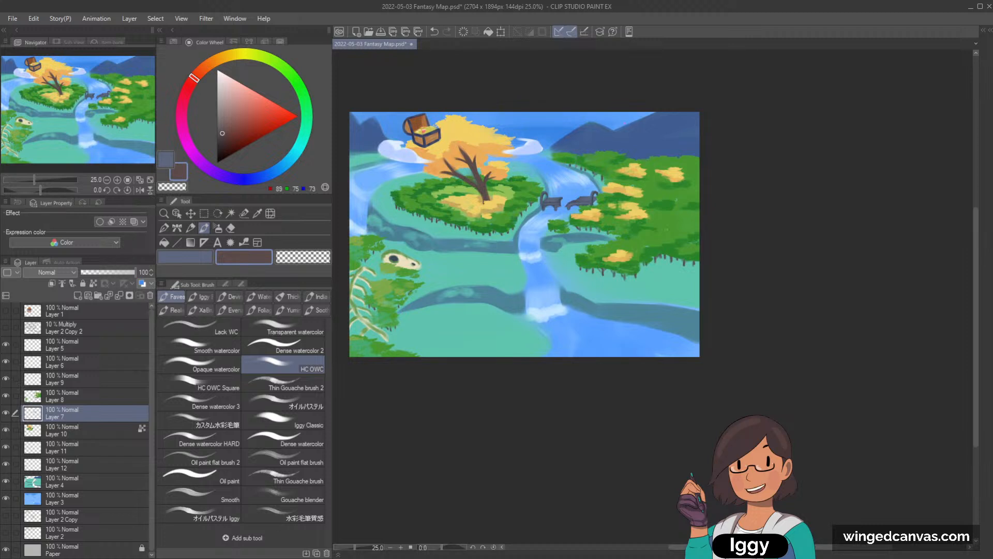
- Undo the last trunk stroke beneath the forest and set the HC OWC brush to the transparent colour for erasing
{"action": "key", "text": "ctrl+z"}
{"action": "key", "text": "c"}
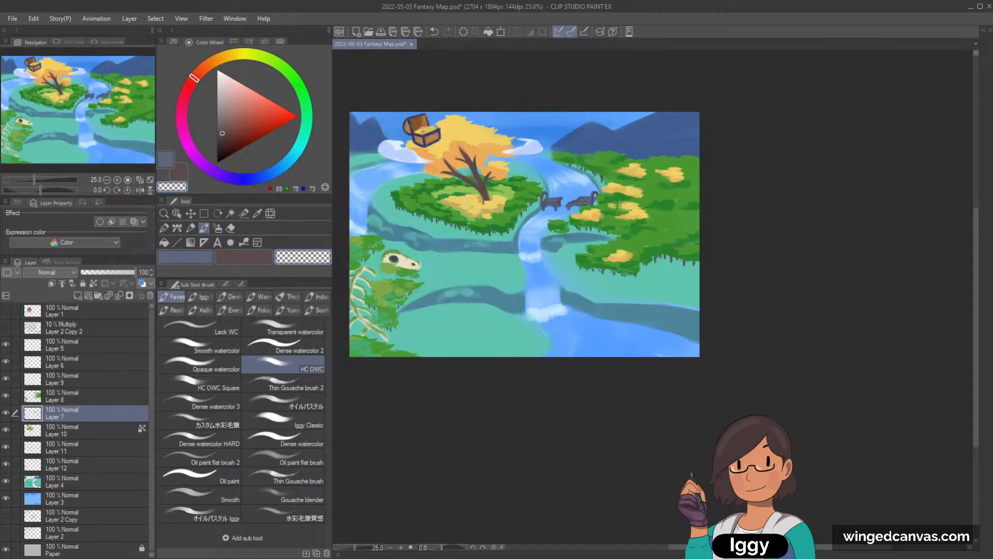
{"action": "left_click_drag", "start_coordinate": [625, 192], "coordinate": [674, 181]}
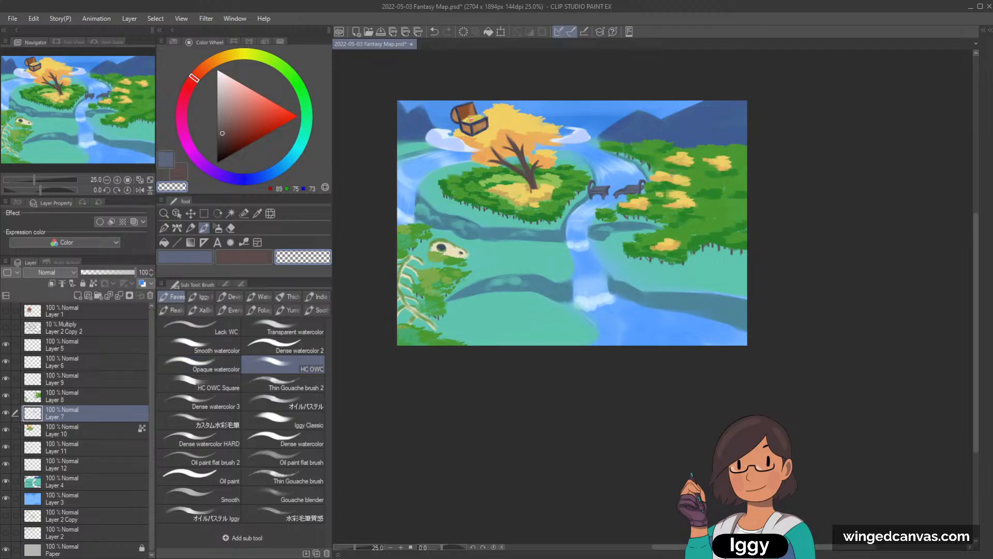
- On Layer 8, extend the lower forest's yellow cluster with the Iggy Tree brush in sampled orange and yellow, trimming with sampled green, RGB 72, 152, 49
{"action": "left_click", "coordinate": [664, 178], "text": "alt"}
{"action": "left_click", "coordinate": [103, 429]}
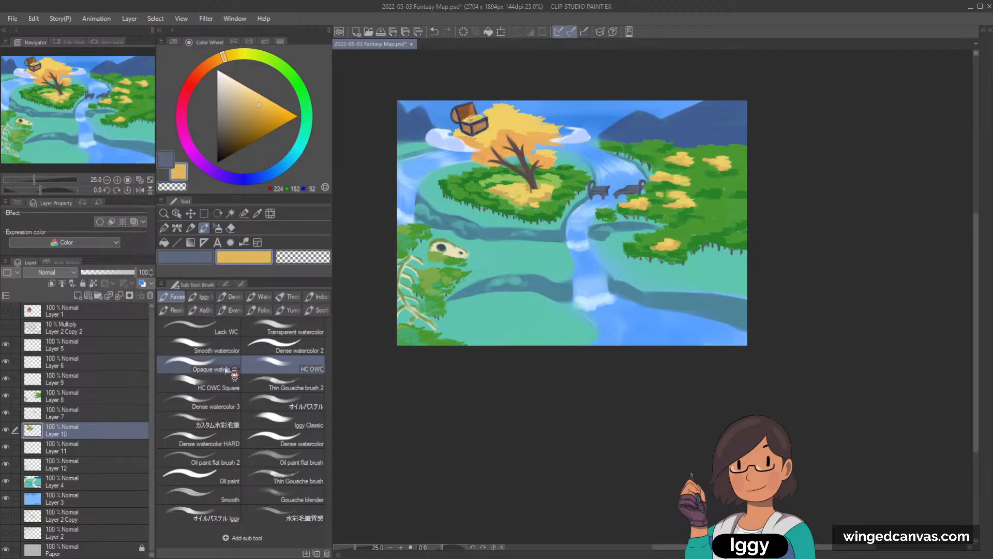
{"action": "left_click", "coordinate": [204, 296]}
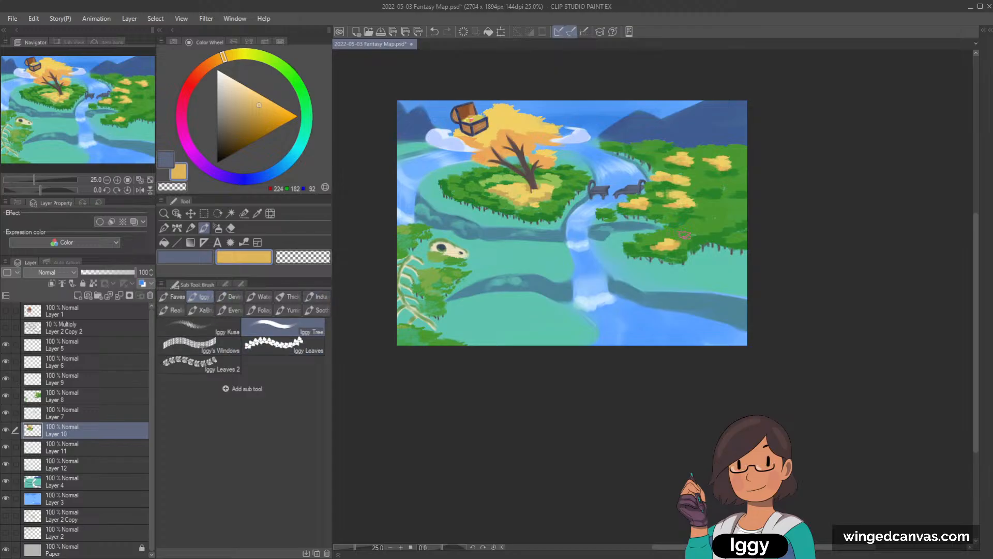
{"action": "key", "text": "ctrl+z"}
{"action": "left_click", "coordinate": [105, 400]}
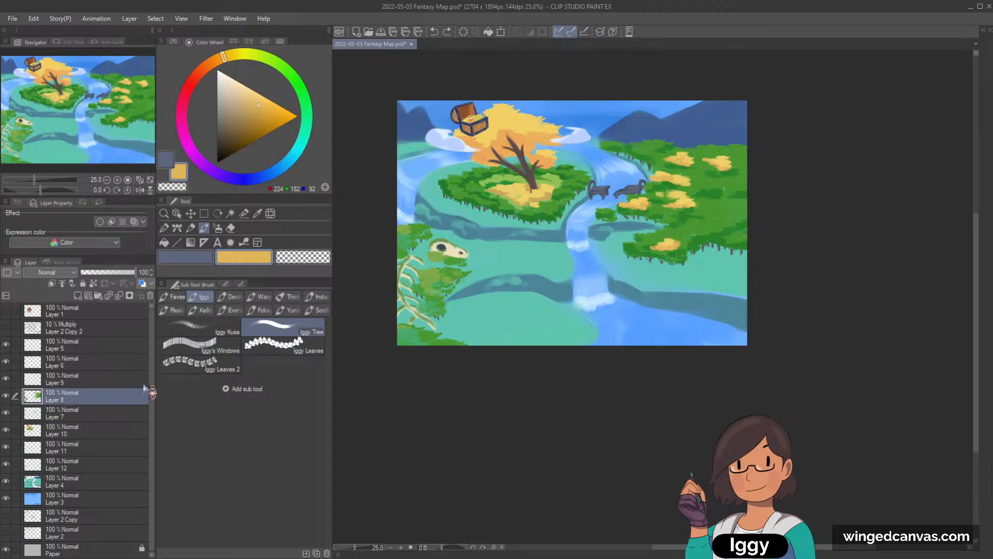
{"action": "left_click", "coordinate": [687, 229]}
{"action": "left_click", "coordinate": [664, 171], "text": "alt"}
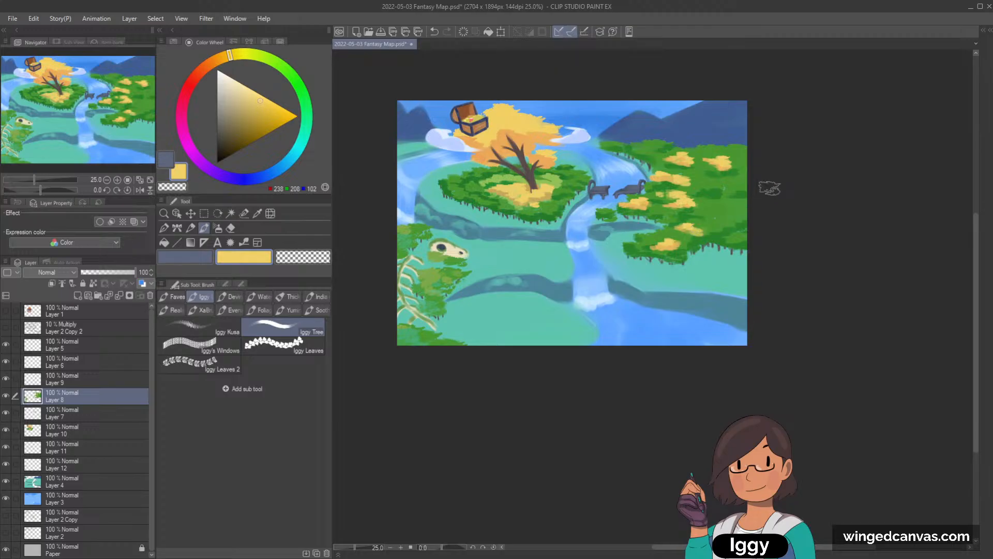
{"action": "left_click", "coordinate": [707, 225], "text": "alt"}
{"action": "left_click_drag", "start_coordinate": [701, 231], "coordinate": [688, 226]}
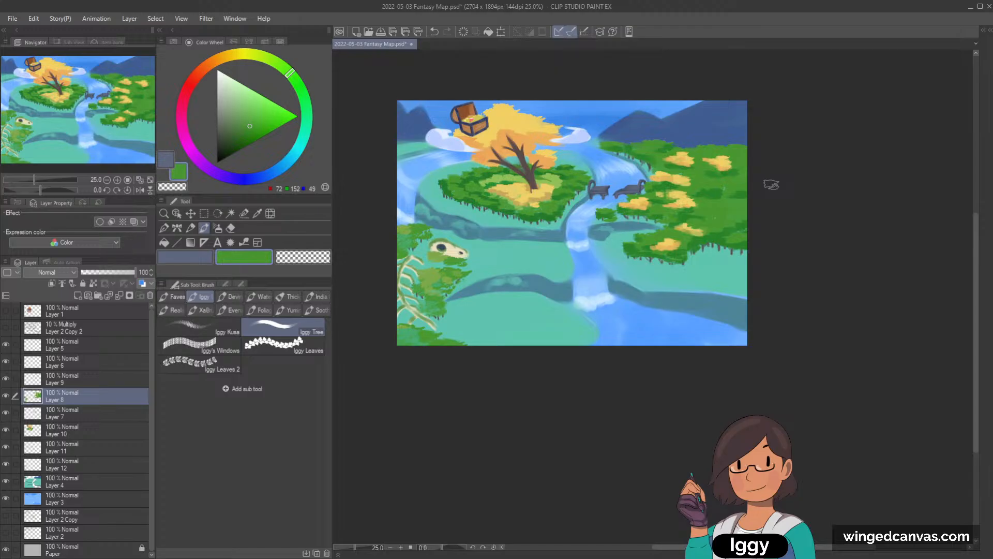
- Paint a new foliage cluster near the forest's right edge in sampled yellow, RGB 237, 208, 102, and shade it with sampled orange, RGB 228, 181, 92
{"action": "scroll", "coordinate": [771, 185], "scroll_direction": "down", "scroll_amount": 1}
{"action": "scroll", "coordinate": [772, 185], "scroll_direction": "up", "scroll_amount": 1}
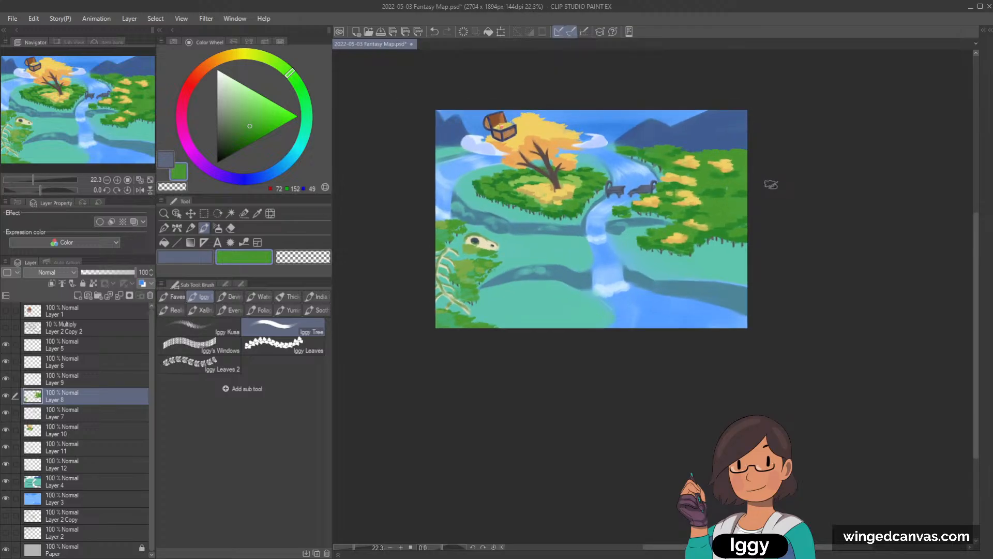
{"action": "scroll", "coordinate": [772, 185], "scroll_direction": "up", "scroll_amount": 2}
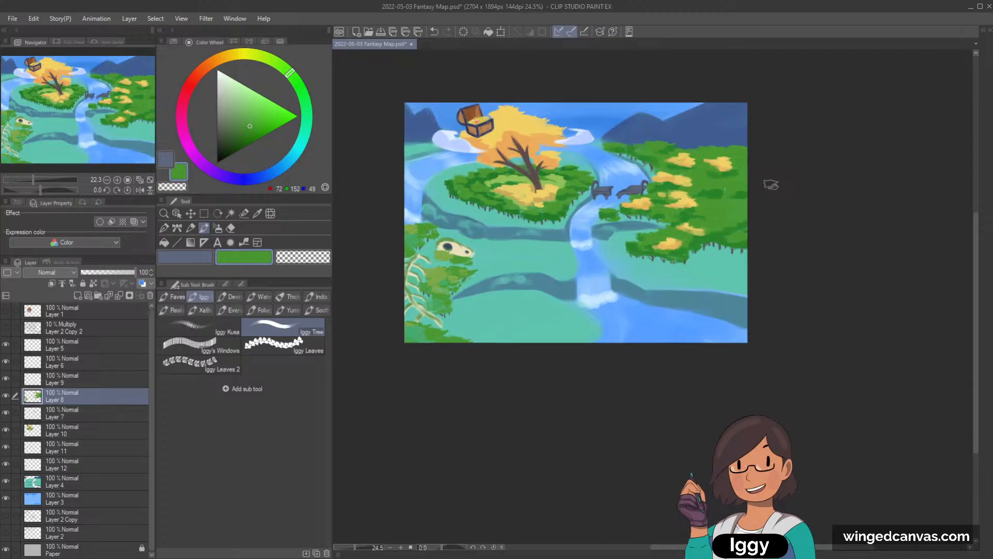
{"action": "left_click", "coordinate": [687, 210], "text": "alt"}
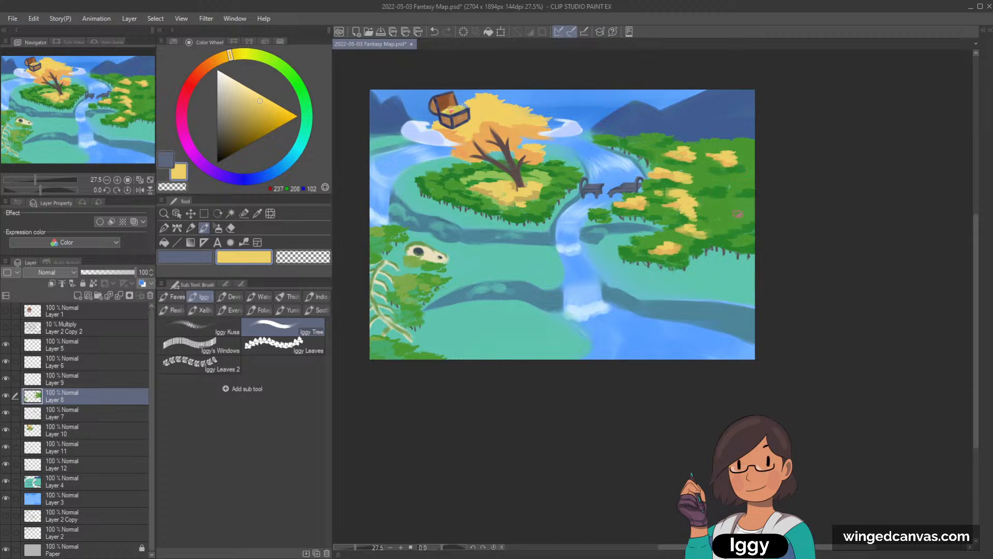
{"action": "left_click_drag", "start_coordinate": [737, 214], "coordinate": [727, 215]}
{"action": "left_click", "coordinate": [676, 243], "text": "alt"}
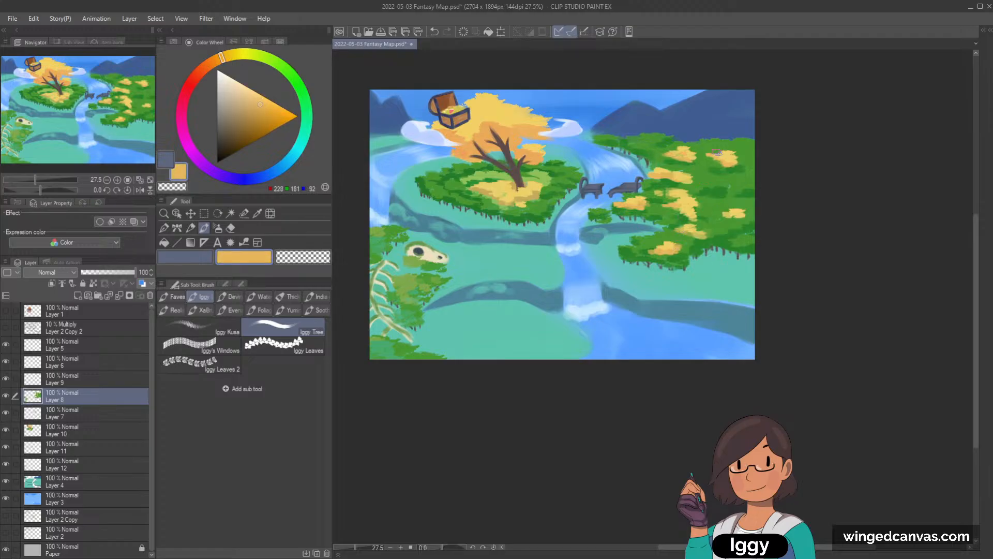
{"action": "left_click_drag", "start_coordinate": [734, 213], "coordinate": [720, 214]}
{"action": "left_click", "coordinate": [737, 207], "text": "alt"}
{"action": "left_click_drag", "start_coordinate": [716, 197], "coordinate": [739, 205]}
{"action": "left_click", "coordinate": [734, 209], "text": "alt"}
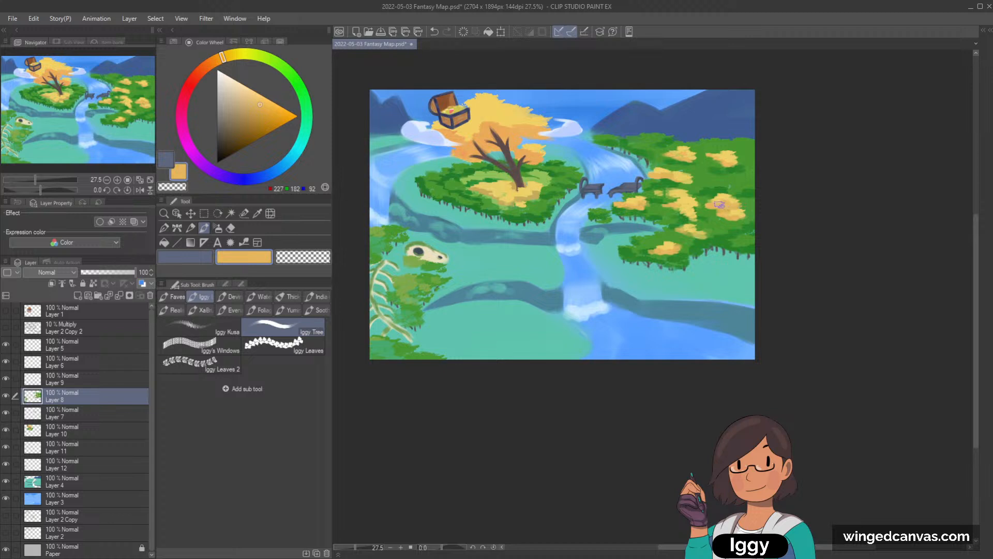
- Refine the new cluster's edges with sampled forest green, RGB 41, 131, 42, and its highlights with sampled yellow, RGB 236, 207, 102
{"action": "left_click", "coordinate": [714, 211], "text": "alt"}
{"action": "left_click", "coordinate": [720, 196], "text": "alt"}
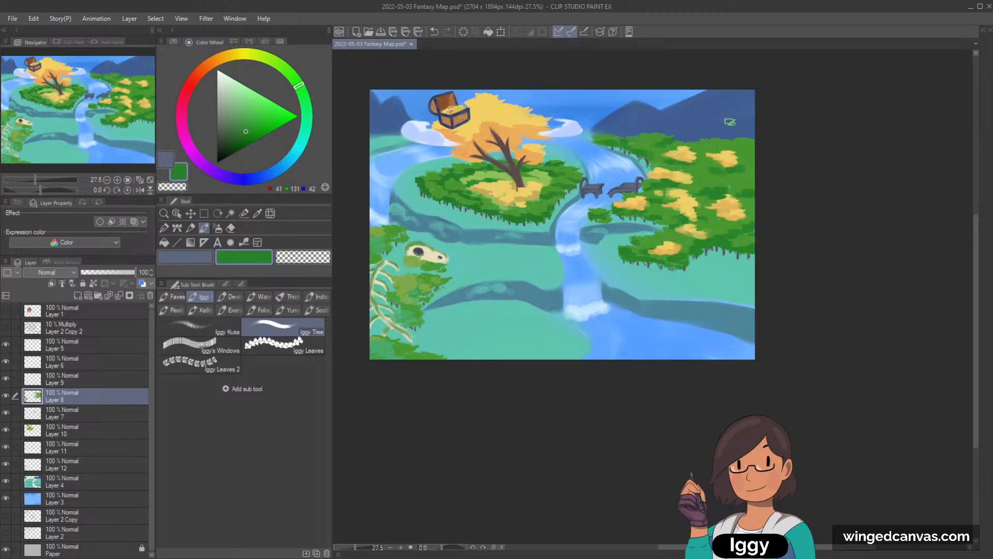
{"action": "left_click", "coordinate": [734, 195], "text": "alt"}
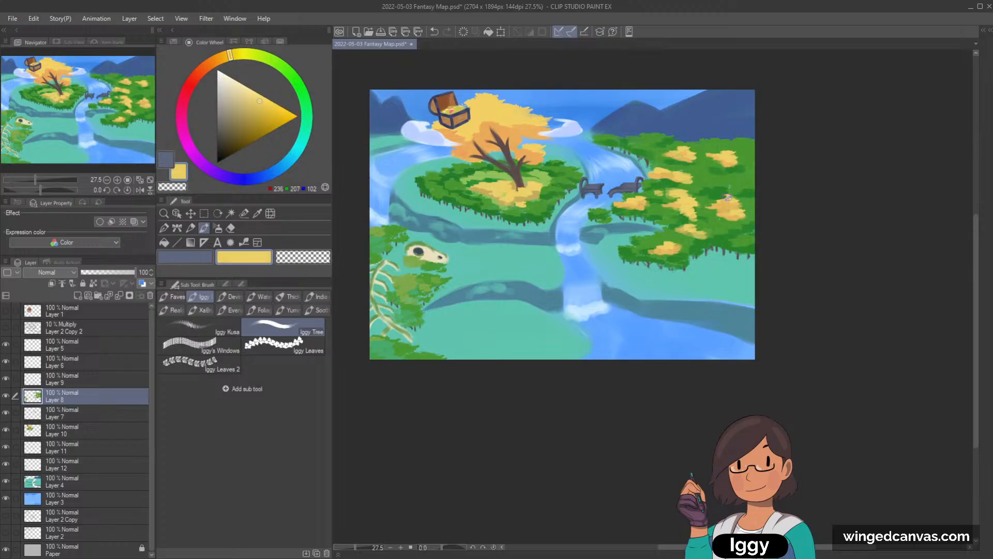
{"action": "left_click", "coordinate": [724, 198], "text": "alt"}
{"action": "scroll", "coordinate": [666, 261], "scroll_direction": "down", "scroll_amount": 1}
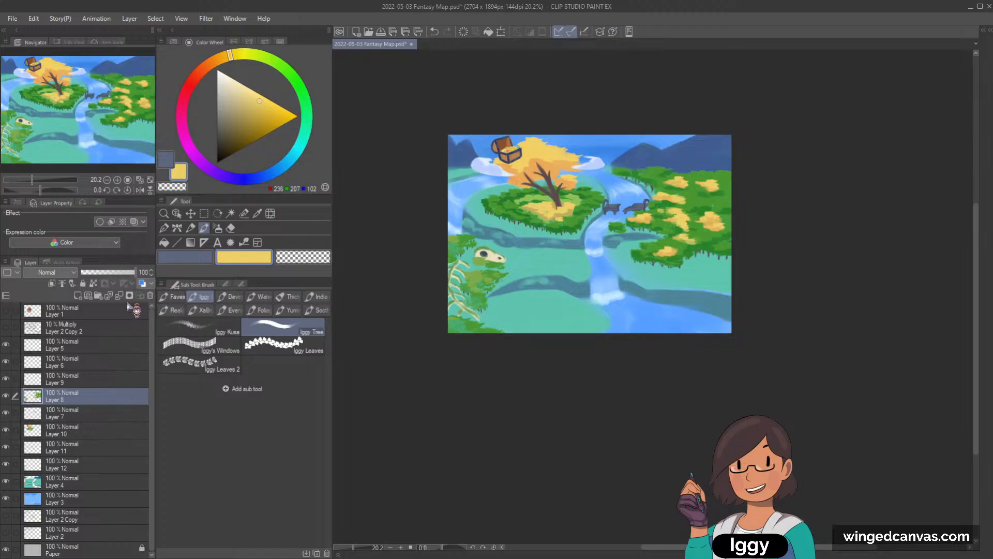
- Create a new layer above Layer 8 and paint dark pillars in the lower forest with the HC OWC brush in the sampled bridge colour, RGB 69, 78, 96
{"action": "left_click", "coordinate": [78, 295]}
{"action": "scroll", "coordinate": [636, 204], "scroll_direction": "up", "scroll_amount": 1}
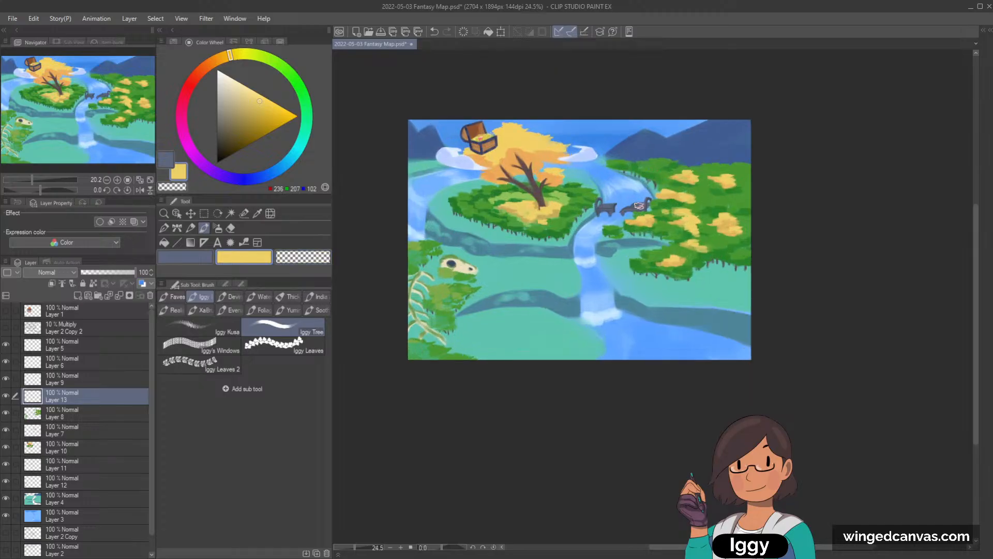
{"action": "left_click", "coordinate": [529, 194], "text": "alt"}
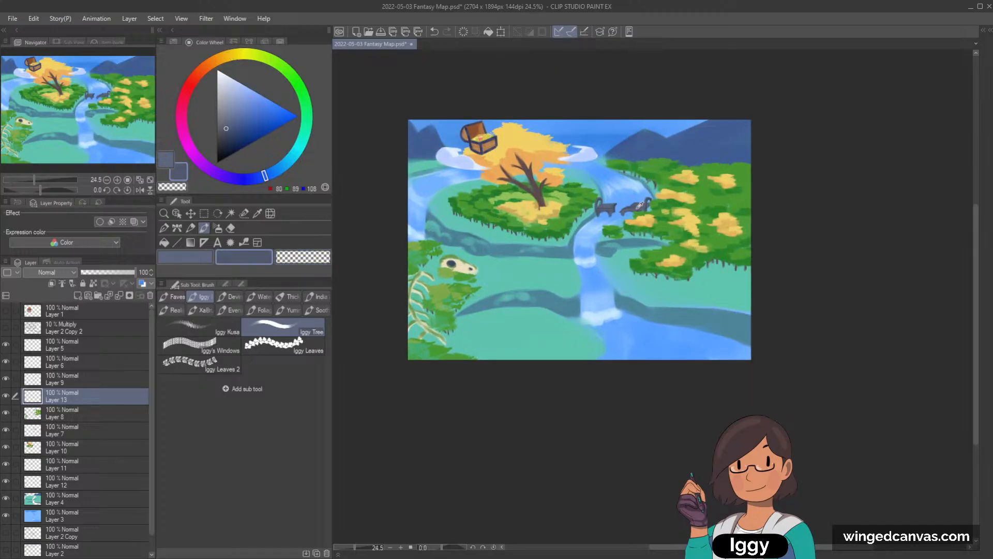
{"action": "left_click", "coordinate": [173, 296]}
{"action": "left_click", "coordinate": [312, 369]}
{"action": "scroll", "coordinate": [627, 182], "scroll_direction": "up", "scroll_amount": 4}
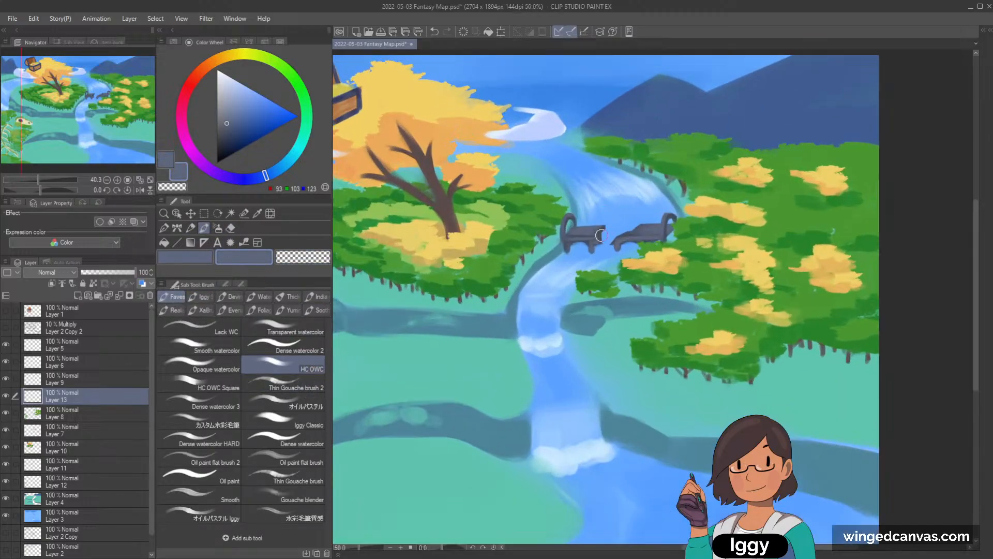
{"action": "left_click", "coordinate": [644, 231], "text": "alt"}
{"action": "scroll", "coordinate": [642, 199], "scroll_direction": "down", "scroll_amount": 2}
{"action": "mouse_move", "coordinate": [740, 284]}
{"action": "left_mouse_down"}
{"action": "mouse_move", "coordinate": [742, 319]}
{"action": "mouse_move", "coordinate": [747, 307]}
{"action": "mouse_move", "coordinate": [729, 319]}
{"action": "mouse_move", "coordinate": [720, 289]}
{"action": "mouse_move", "coordinate": [741, 249]}
{"action": "left_mouse_up"}
{"action": "key", "text": "ctrl+z"}
{"action": "key", "text": "ctrl+z"}
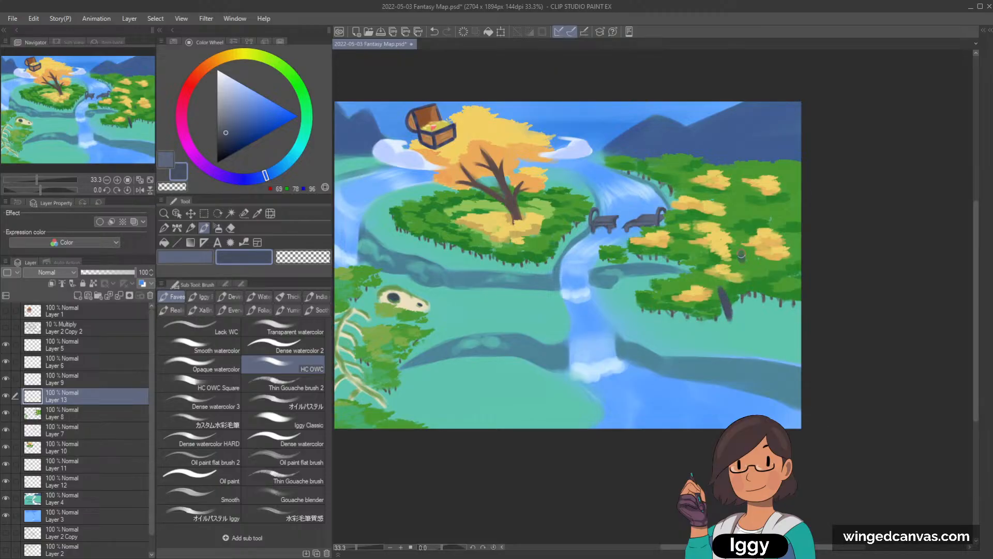
- Paint a tall dark tower at the forest's right edge and trim its outline with the transparent colour
{"action": "left_click_drag", "start_coordinate": [784, 204], "coordinate": [778, 227]}
{"action": "key", "text": "ctrl+z"}
{"action": "left_click_drag", "start_coordinate": [791, 189], "coordinate": [784, 226]}
{"action": "left_click_drag", "start_coordinate": [792, 190], "coordinate": [787, 228]}
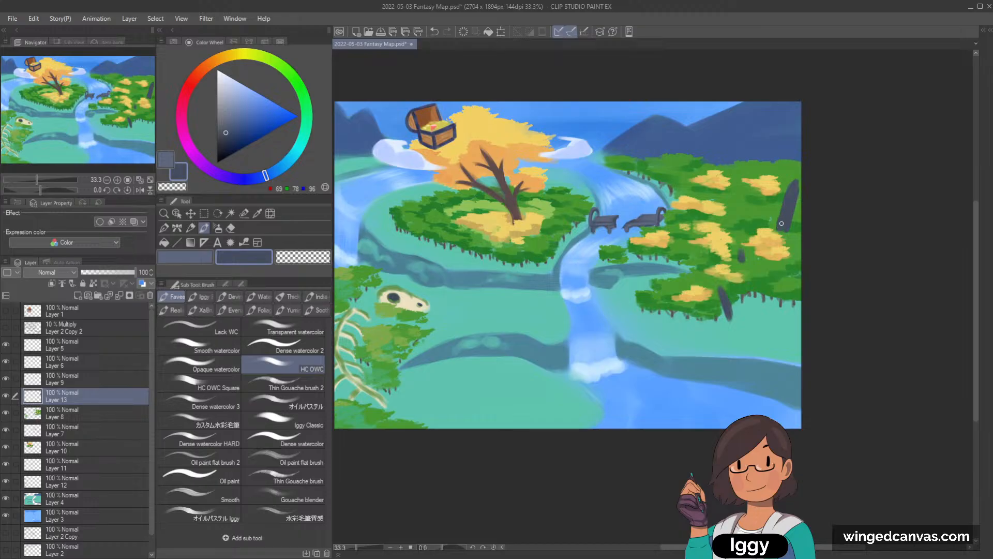
{"action": "key", "text": "c"}
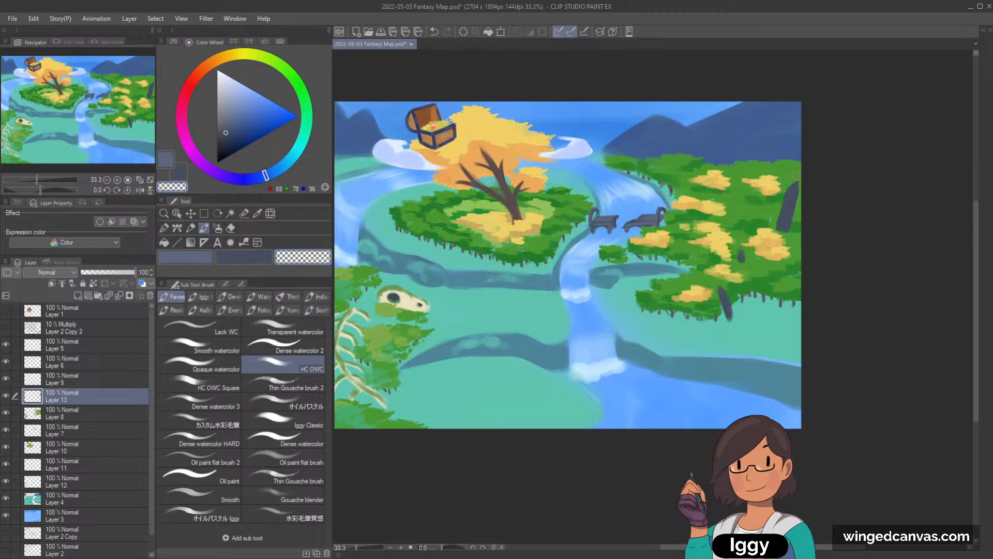
{"action": "left_click_drag", "start_coordinate": [795, 173], "coordinate": [804, 200]}
{"action": "left_click_drag", "start_coordinate": [795, 202], "coordinate": [785, 224]}
{"action": "key", "text": "c"}
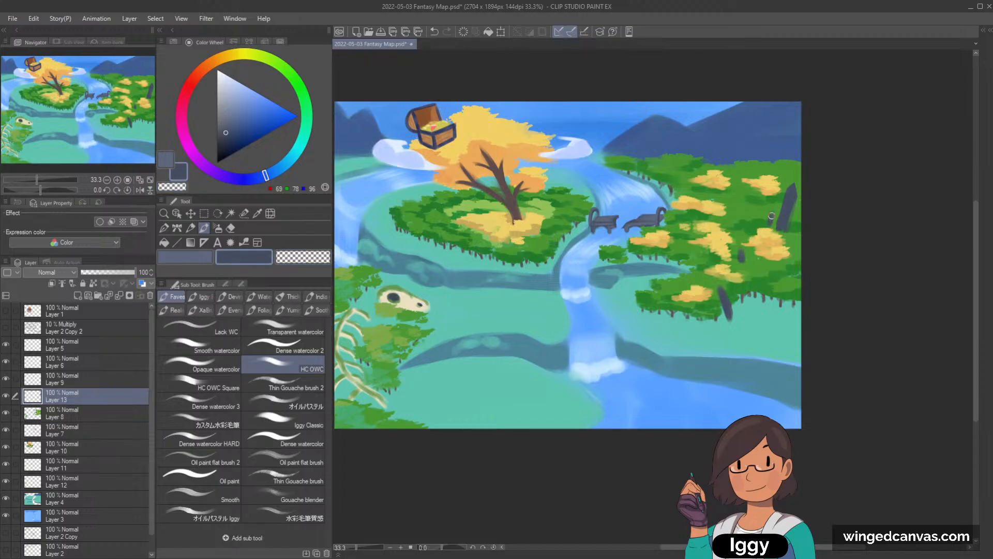
- Paint small towers beside the tall one and between the upper yellow clusters, and pick a darker blue-grey for detailing the tall tower
{"action": "mouse_move", "coordinate": [772, 213]}
{"action": "left_mouse_down"}
{"action": "mouse_move", "coordinate": [769, 222]}
{"action": "mouse_move", "coordinate": [772, 214]}
{"action": "left_mouse_up"}
{"action": "key", "text": "ctrl+z"}
{"action": "left_click_drag", "start_coordinate": [735, 174], "coordinate": [735, 179]}
{"action": "left_click", "coordinate": [225, 140]}
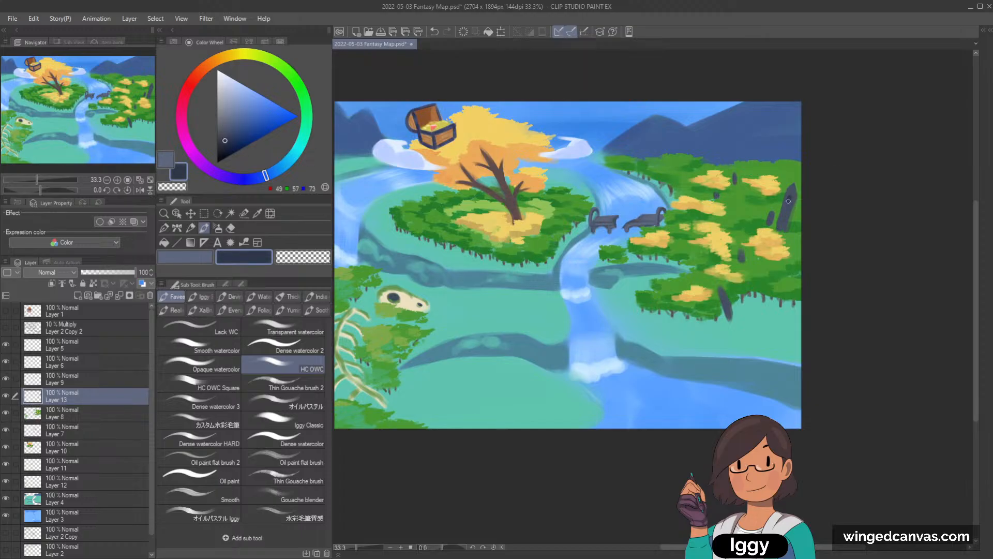
- Paint a pointed roof on the tall tower in muted red, RGB 207, 104, 110, and refine it with a sampled roof red
{"action": "left_click", "coordinate": [188, 88]}
{"action": "left_click", "coordinate": [231, 99]}
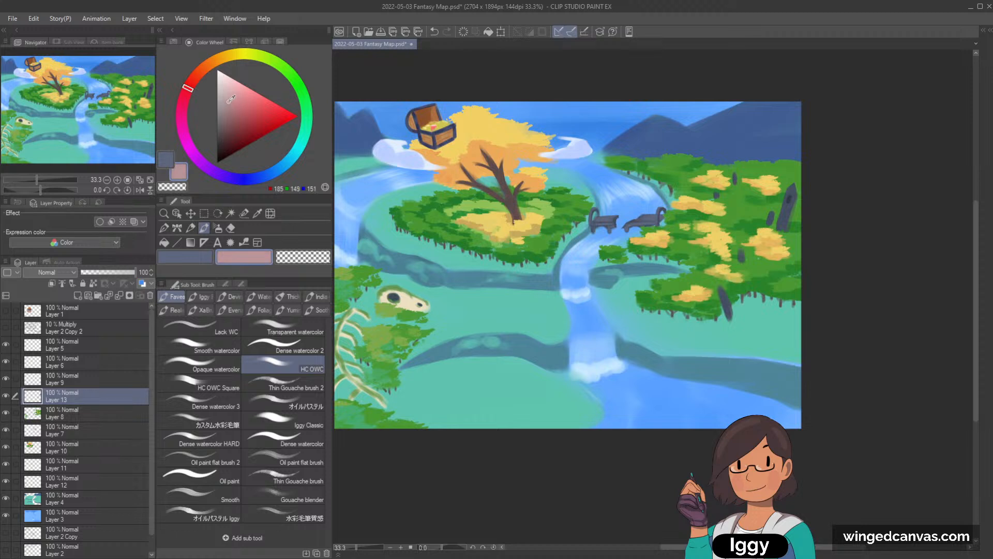
{"action": "left_click", "coordinate": [250, 105]}
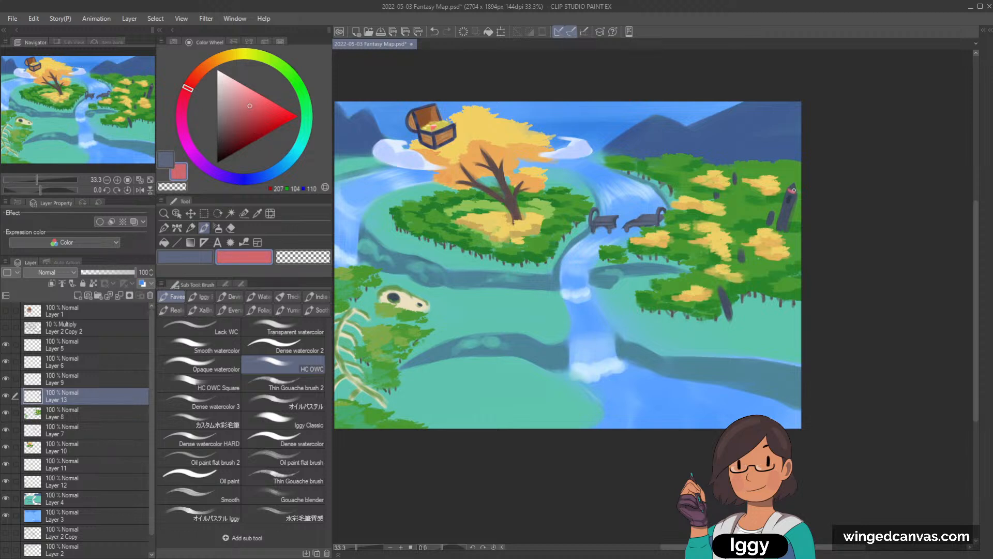
{"action": "key", "text": "ctrl+z"}
{"action": "left_click_drag", "start_coordinate": [794, 193], "coordinate": [791, 187]}
{"action": "left_click", "coordinate": [791, 191], "text": "alt"}
{"action": "key", "text": "ctrl+z"}
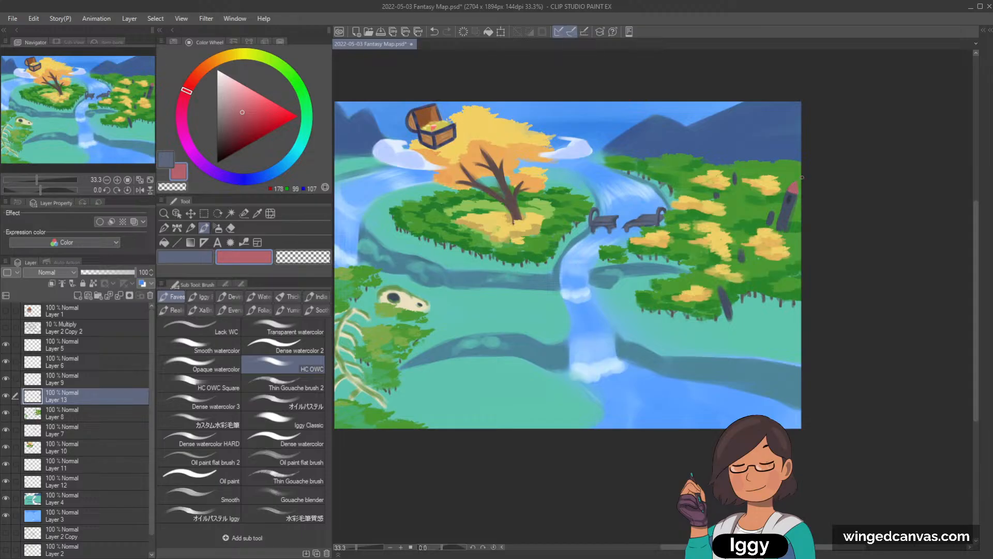
- Touch up the tall tower in sampled dark blue-grey, RGB 48, 56, 73, and roof the small tower beside it in sampled red, RGB 177, 99, 107
{"action": "left_click", "coordinate": [789, 199], "text": "alt"}
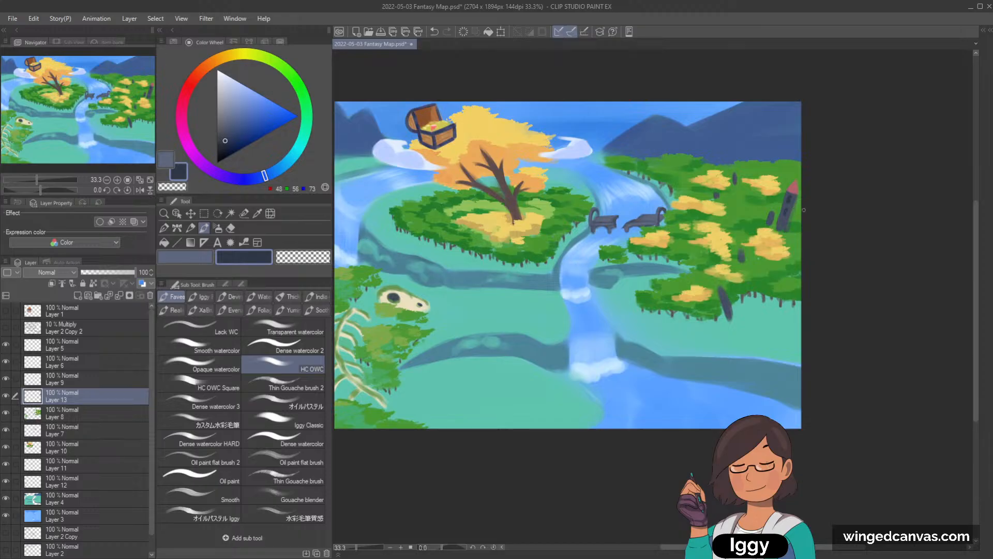
{"action": "left_click", "coordinate": [790, 189], "text": "alt"}
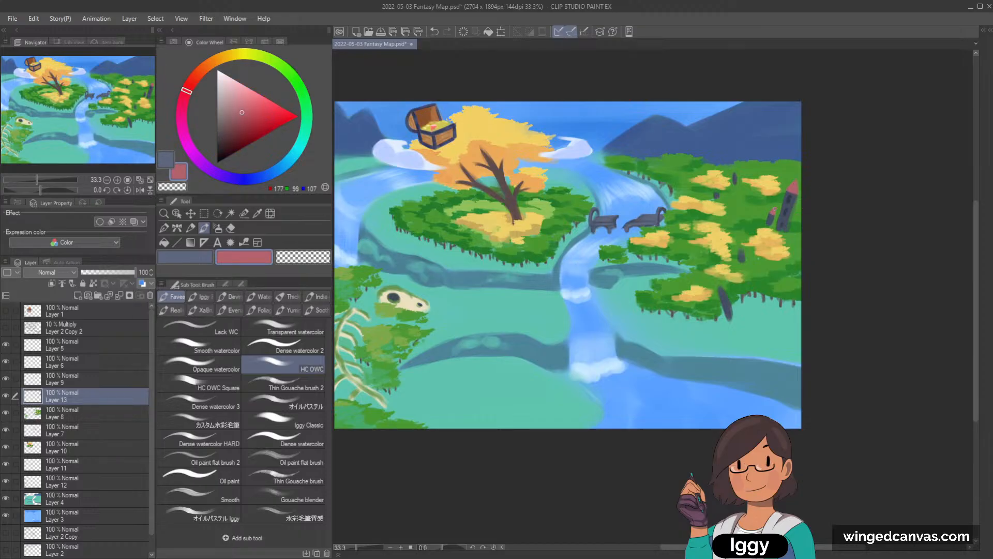
{"action": "left_click", "coordinate": [791, 197], "text": "alt"}
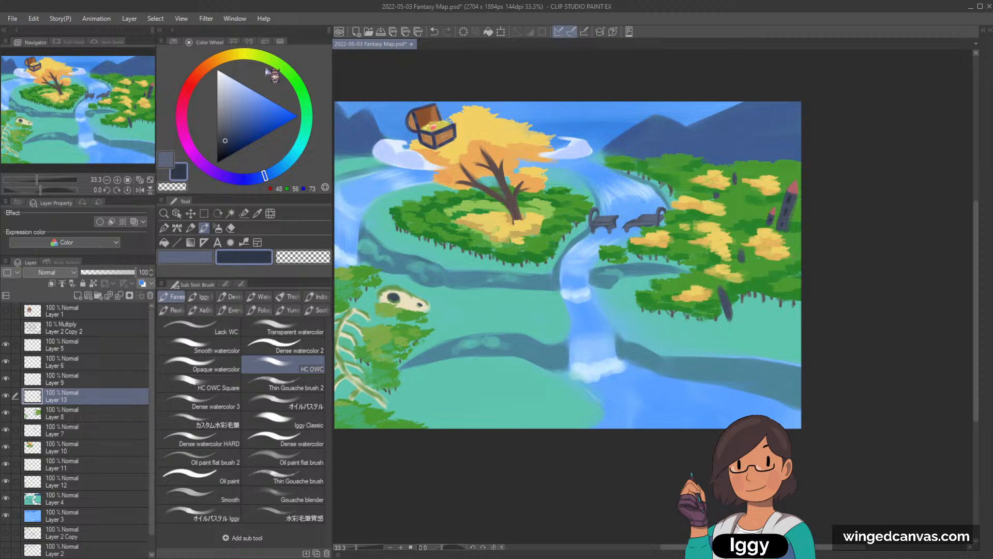
- Paint moss patches on the tall tower in green, RGB 80, 144, 59
{"action": "left_click", "coordinate": [288, 72]}
{"action": "left_click", "coordinate": [252, 96]}
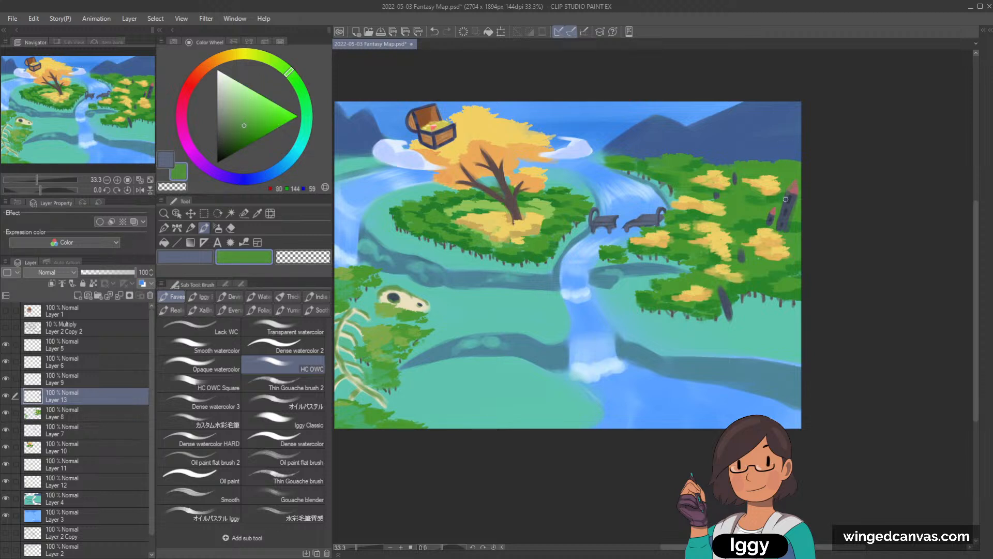
{"action": "key", "text": "ctrl+z"}
{"action": "left_click_drag", "start_coordinate": [787, 205], "coordinate": [790, 204]}
- Paint snow along the ridges of the right-hand mountains on Layer 4 in pale blue, RGB 176, 196, 227
{"action": "left_click", "coordinate": [647, 132], "text": "alt"}
{"action": "key", "text": "o"}
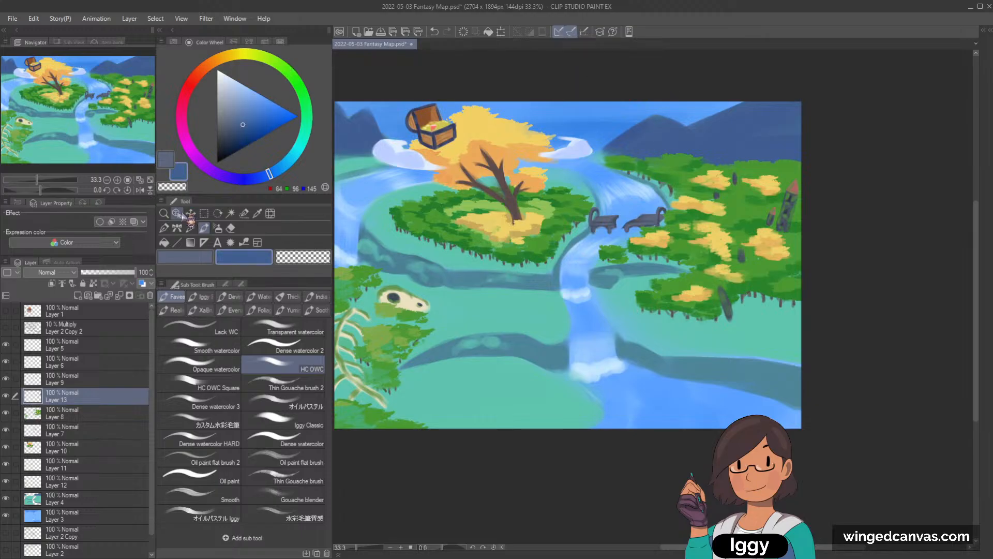
{"action": "left_click", "coordinate": [724, 137]}
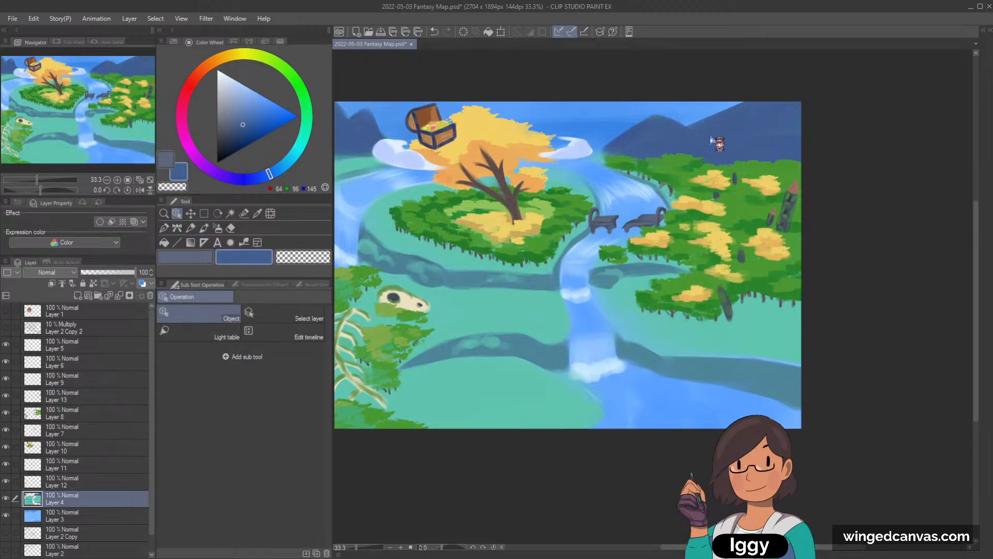
{"action": "left_click", "coordinate": [236, 87]}
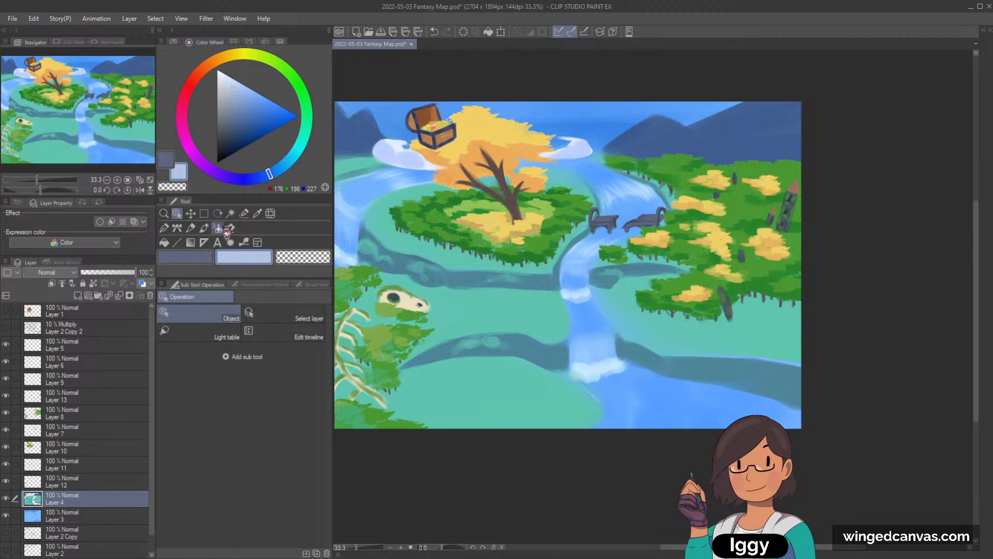
{"action": "left_click", "coordinate": [204, 227]}
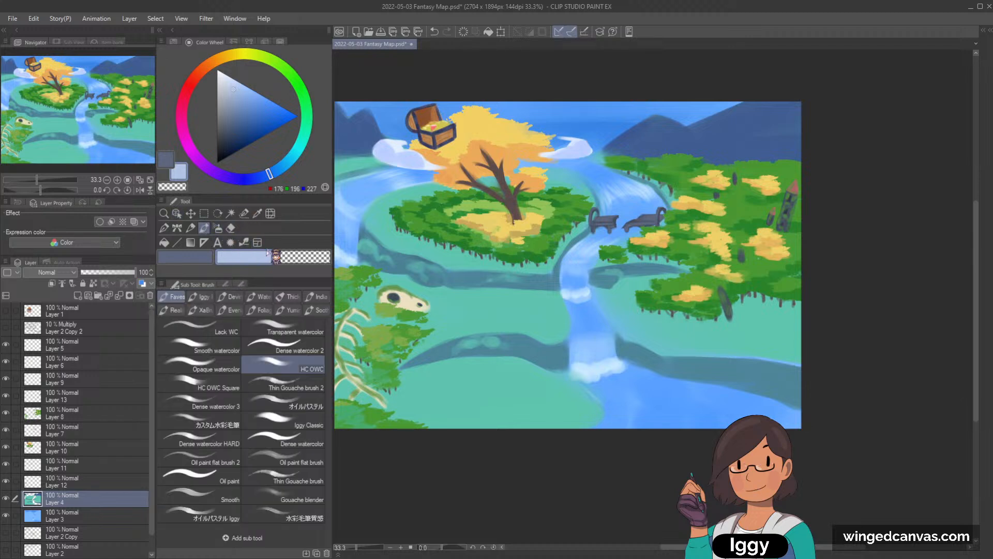
{"action": "mouse_move", "coordinate": [651, 119]}
{"action": "left_mouse_down"}
{"action": "mouse_move", "coordinate": [615, 139]}
{"action": "mouse_move", "coordinate": [698, 134]}
{"action": "mouse_move", "coordinate": [761, 102]}
{"action": "left_mouse_up"}
{"action": "key", "text": "ctrl+z"}
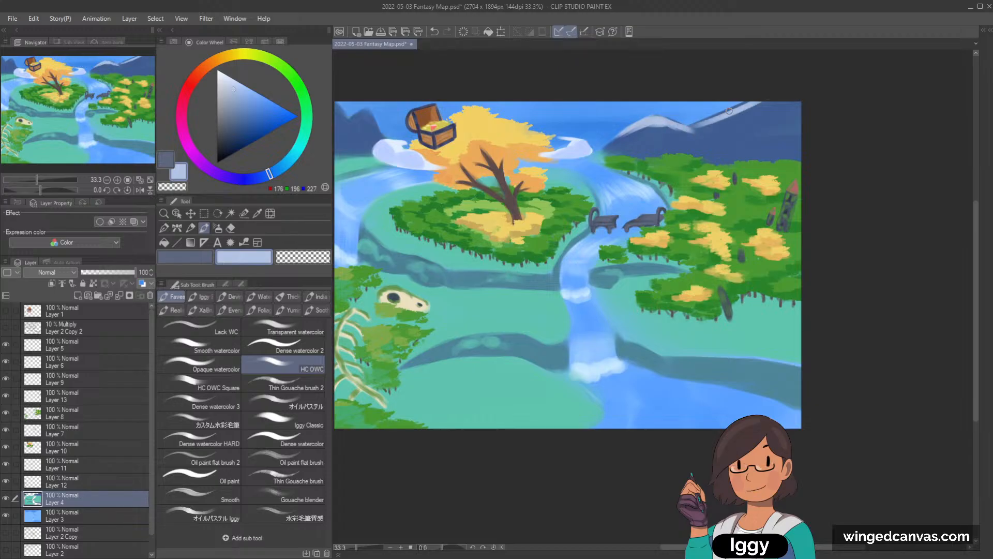
{"action": "mouse_move", "coordinate": [705, 122]}
{"action": "left_mouse_down"}
{"action": "mouse_move", "coordinate": [772, 98]}
{"action": "mouse_move", "coordinate": [773, 113]}
{"action": "mouse_move", "coordinate": [799, 100]}
{"action": "mouse_move", "coordinate": [754, 126]}
{"action": "left_mouse_up"}
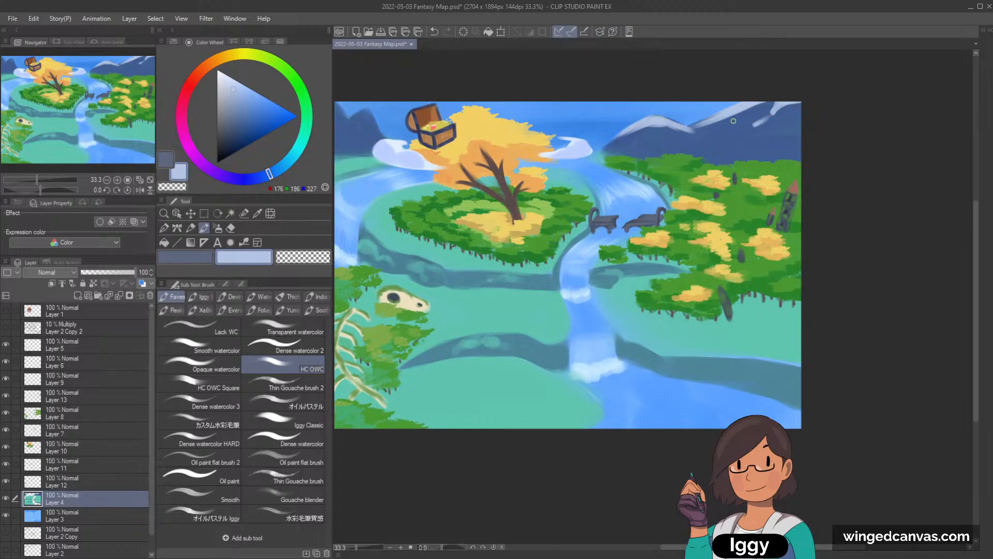
- Paint pale blue snow streaks on the mountains in the map's upper-left corner, undoing the last stroke
{"action": "left_click_drag", "start_coordinate": [369, 108], "coordinate": [353, 118]}
{"action": "left_click_drag", "start_coordinate": [145, 103], "coordinate": [119, 103]}
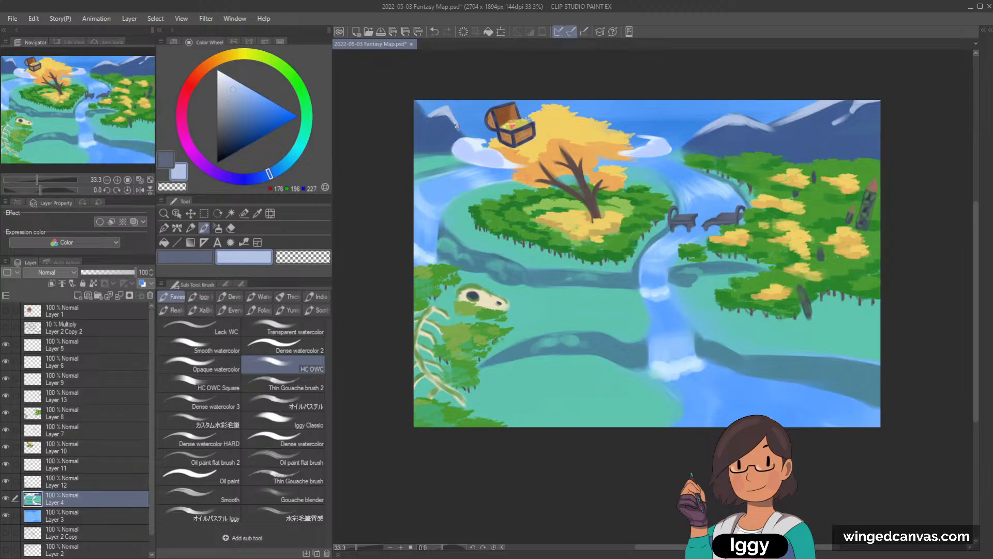
{"action": "mouse_move", "coordinate": [415, 103]}
{"action": "left_mouse_down"}
{"action": "mouse_move", "coordinate": [433, 122]}
{"action": "mouse_move", "coordinate": [419, 114]}
{"action": "left_mouse_up"}
{"action": "left_click_drag", "start_coordinate": [449, 115], "coordinate": [462, 134]}
{"action": "key", "text": "ctrl+z"}
- Refine the right-hand mountains' snow and ridges with sampled mountain blue, RGB 64, 97, 145, and sampled snow blue, RGB 175, 195, 226
{"action": "left_click_drag", "start_coordinate": [723, 137], "coordinate": [733, 122]}
{"action": "left_click", "coordinate": [749, 130], "text": "alt"}
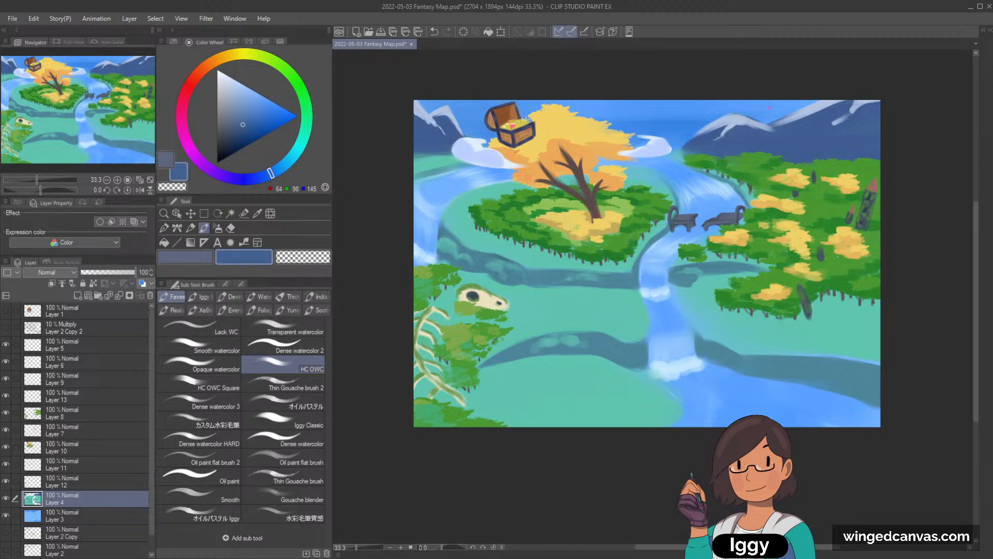
{"action": "left_click", "coordinate": [734, 137], "text": "alt"}
{"action": "mouse_move", "coordinate": [702, 138]}
{"action": "left_mouse_down"}
{"action": "mouse_move", "coordinate": [674, 153]}
{"action": "mouse_move", "coordinate": [689, 154]}
{"action": "left_mouse_up"}
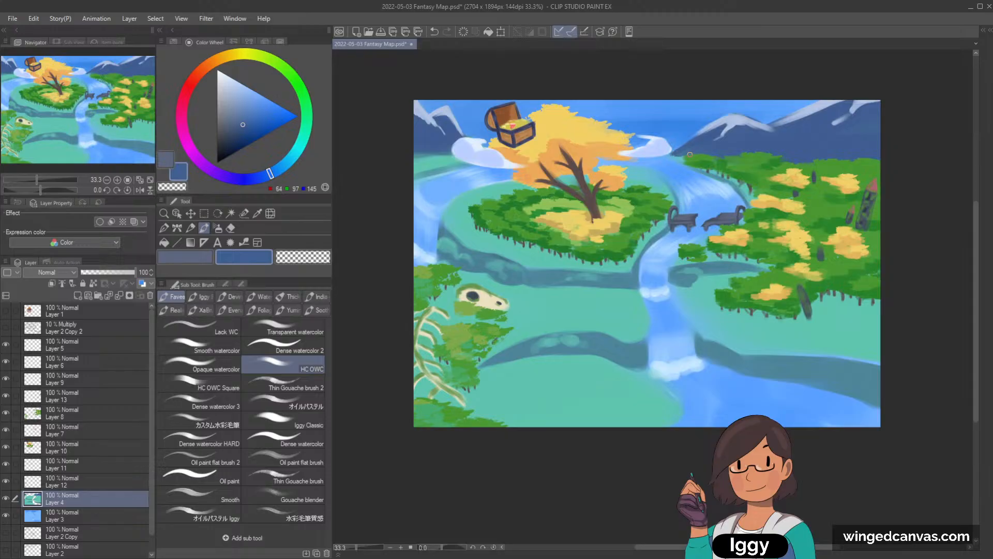
{"action": "left_click", "coordinate": [817, 119], "text": "alt"}
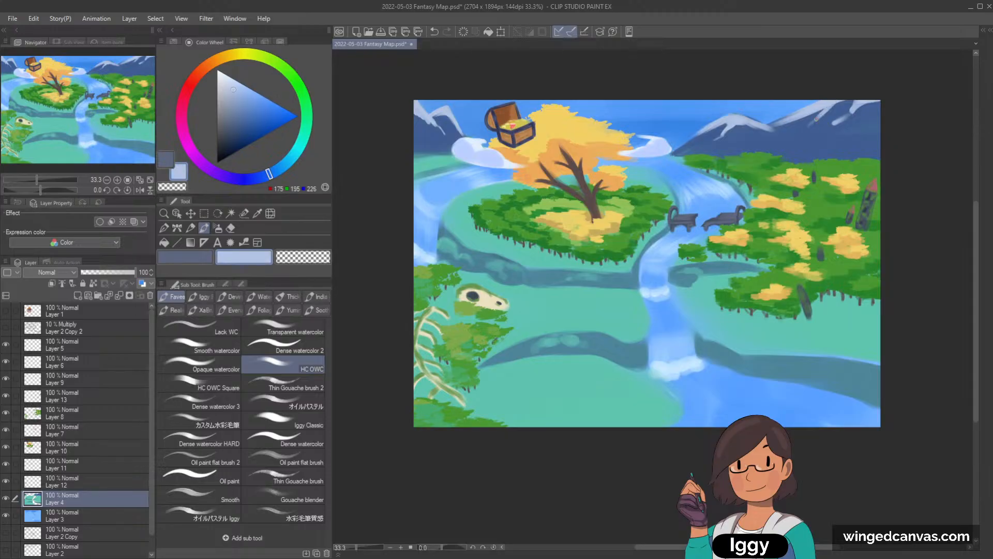
{"action": "mouse_move", "coordinate": [833, 106]}
{"action": "left_mouse_down"}
{"action": "mouse_move", "coordinate": [852, 101]}
{"action": "mouse_move", "coordinate": [834, 106]}
{"action": "left_mouse_up"}
{"action": "left_click_drag", "start_coordinate": [770, 124], "coordinate": [797, 113]}
- Paint a blue-grey oval on the grass between the skull and the waterfall, using the sampled bridge colour, RGB 77, 87, 105
{"action": "left_click", "coordinate": [573, 300], "text": "alt"}
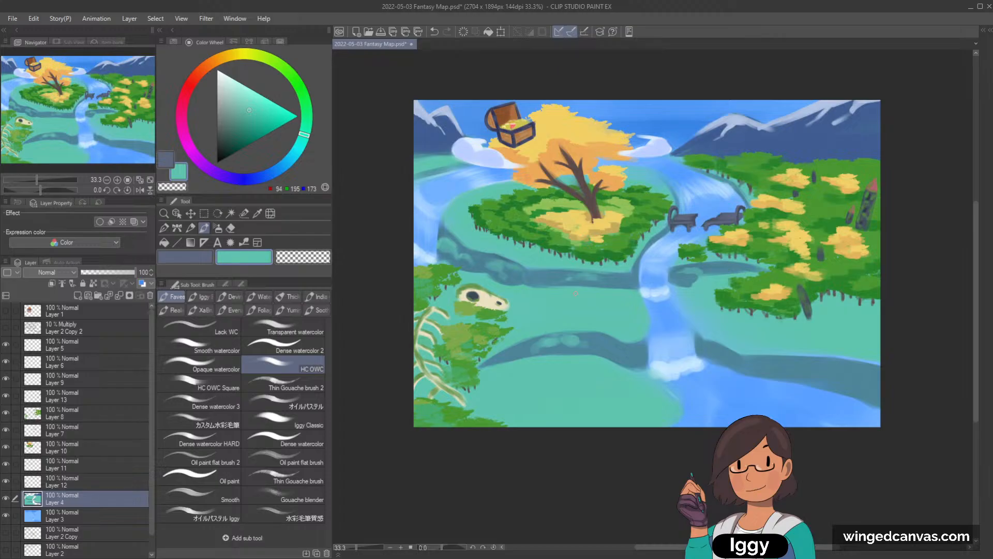
{"action": "left_click", "coordinate": [176, 213]}
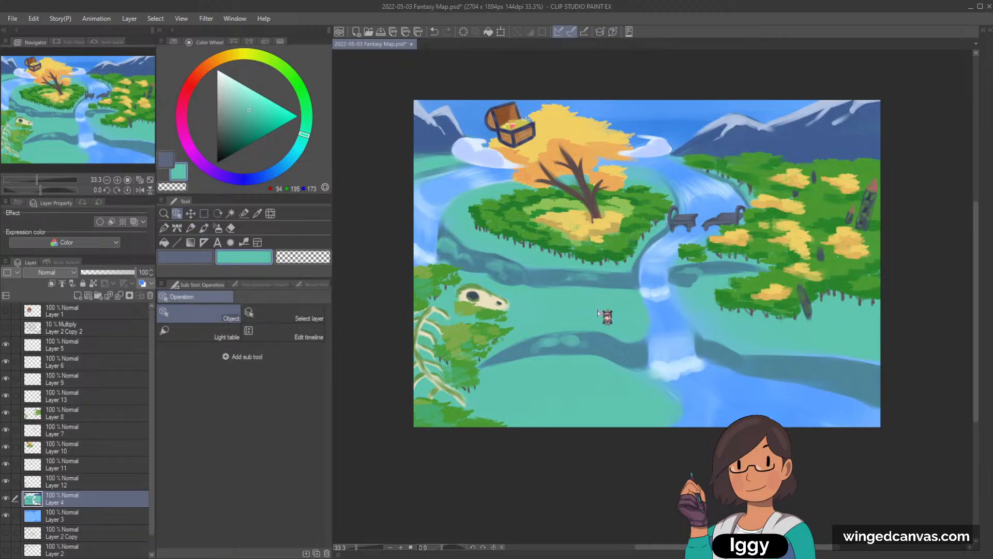
{"action": "left_click", "coordinate": [191, 228]}
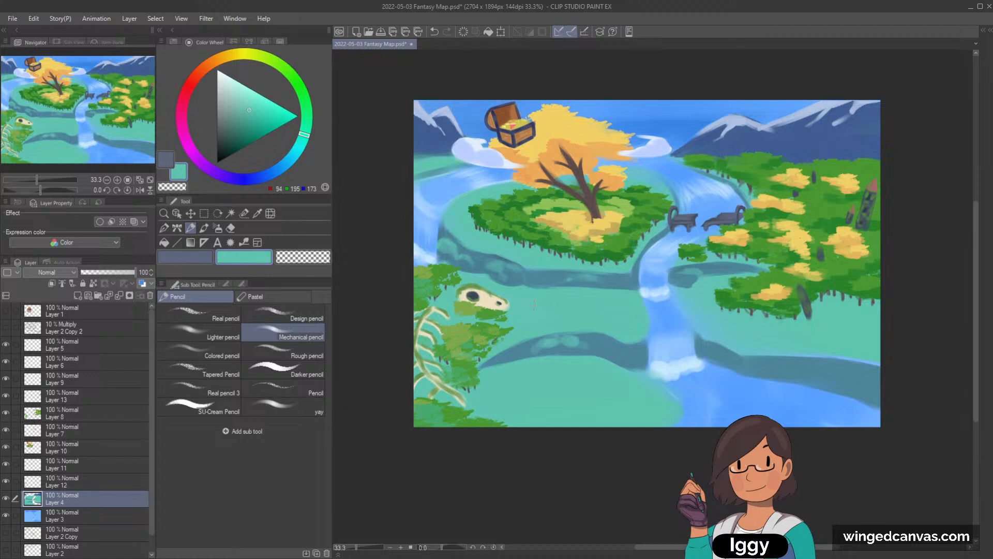
{"action": "left_click", "coordinate": [203, 228]}
{"action": "left_click", "coordinate": [699, 218], "text": "alt"}
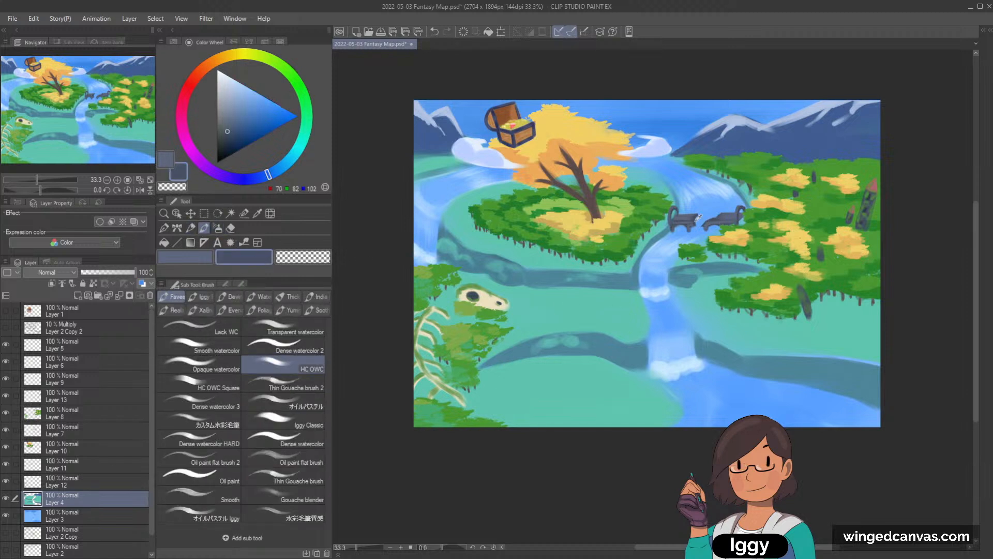
{"action": "left_click", "coordinate": [697, 219], "text": "alt"}
{"action": "mouse_move", "coordinate": [561, 307]}
{"action": "left_mouse_down"}
{"action": "mouse_move", "coordinate": [592, 309]}
{"action": "mouse_move", "coordinate": [556, 307]}
{"action": "mouse_move", "coordinate": [576, 318]}
{"action": "mouse_move", "coordinate": [592, 309]}
{"action": "left_mouse_up"}
{"action": "key", "text": "ctrl+z"}
{"action": "key", "text": "ctrl+z"}
{"action": "key", "text": "ctrl+z"}
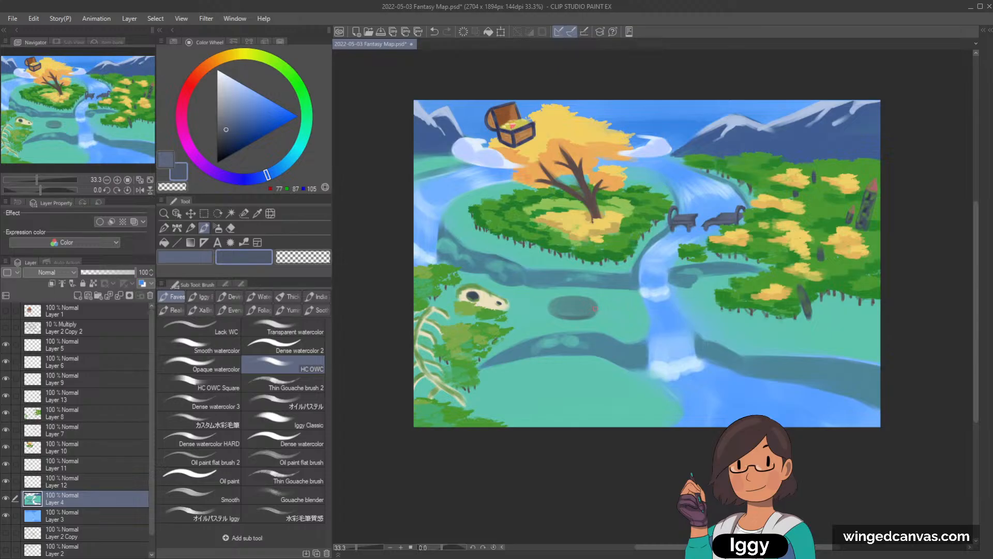
- Smooth the oval's shading and edge with teal-greys sampled from it, undoing the stray strokes at its centre
{"action": "left_click", "coordinate": [594, 309], "text": "alt"}
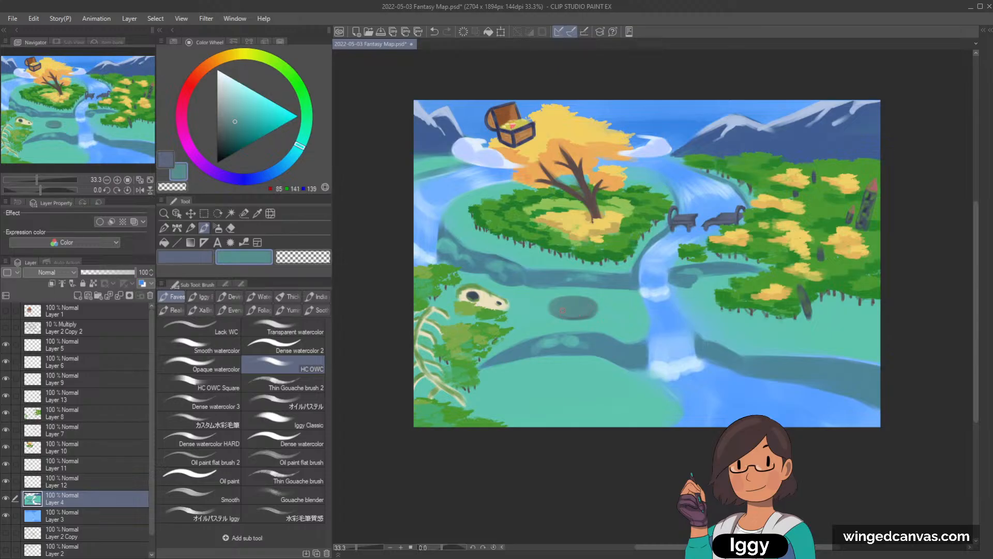
{"action": "scroll", "coordinate": [575, 301], "scroll_direction": "up", "scroll_amount": 3}
{"action": "left_click", "coordinate": [579, 313], "text": "alt"}
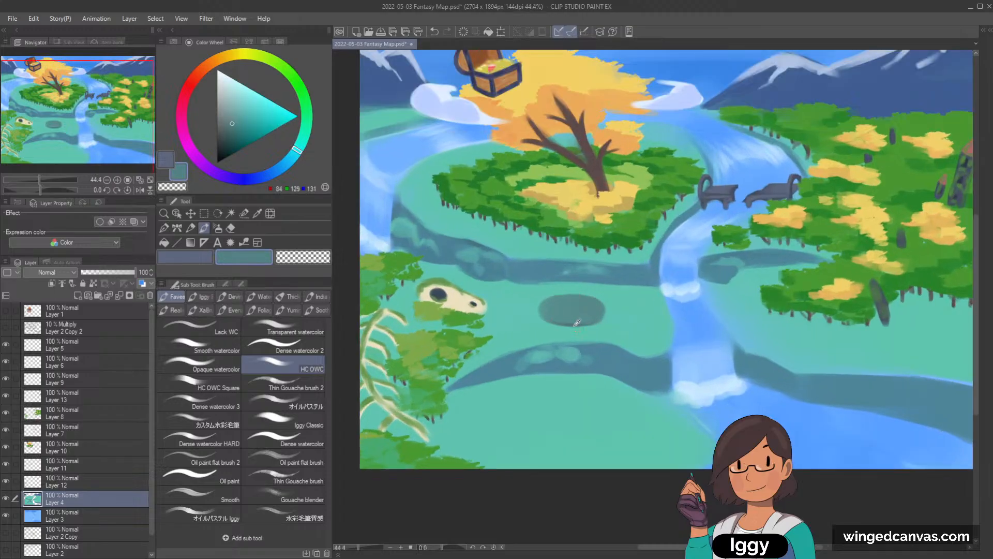
{"action": "left_click", "coordinate": [582, 332], "text": "alt"}
{"action": "left_click", "coordinate": [763, 197], "text": "alt"}
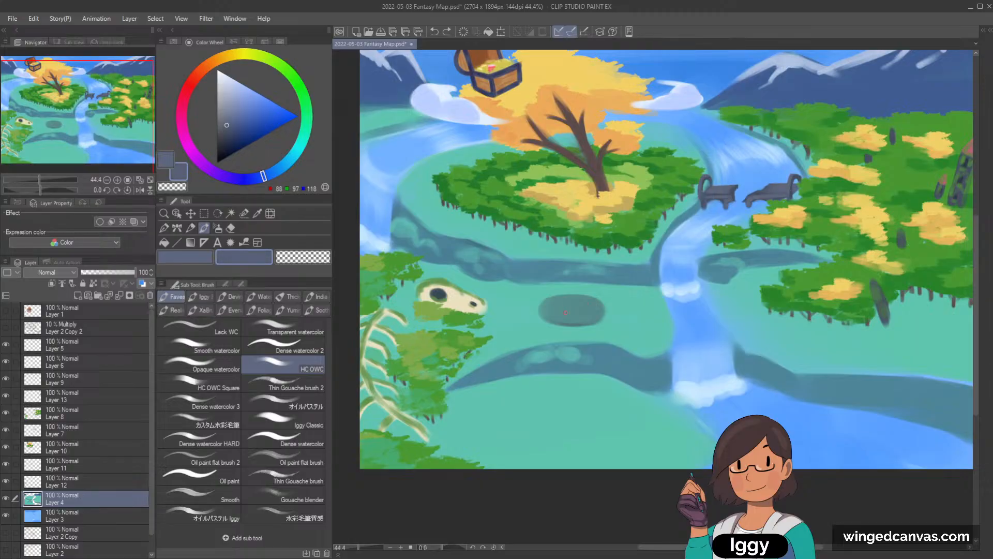
{"action": "key", "text": "ctrl+z"}
{"action": "left_click_drag", "start_coordinate": [565, 313], "coordinate": [578, 313]}
{"action": "key", "text": "ctrl+z"}
{"action": "left_click", "coordinate": [571, 313], "text": "alt"}
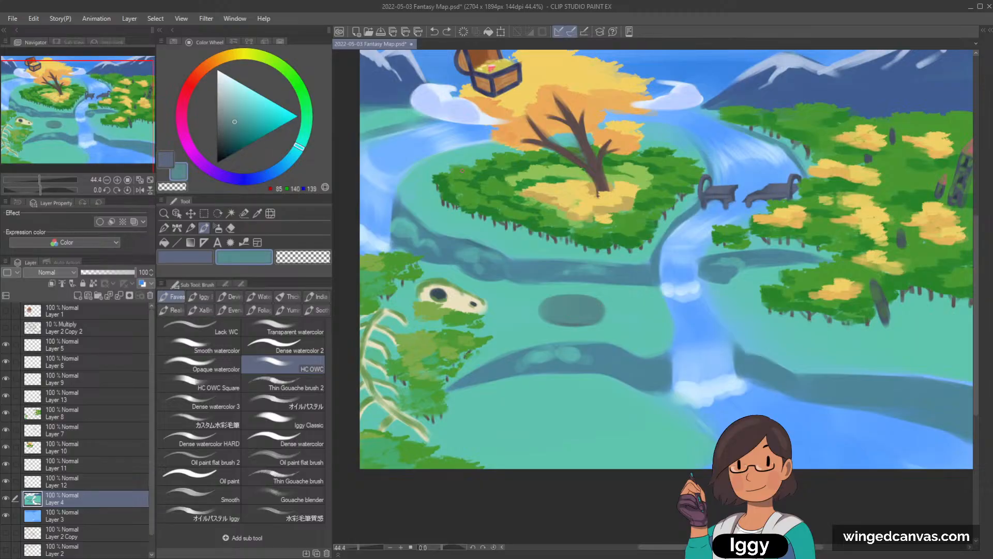
- Darken the oval's rim and paint a flat base at its centre in sampled bridge grey, RGB 69, 78, 96
{"action": "left_click", "coordinate": [737, 186], "text": "alt"}
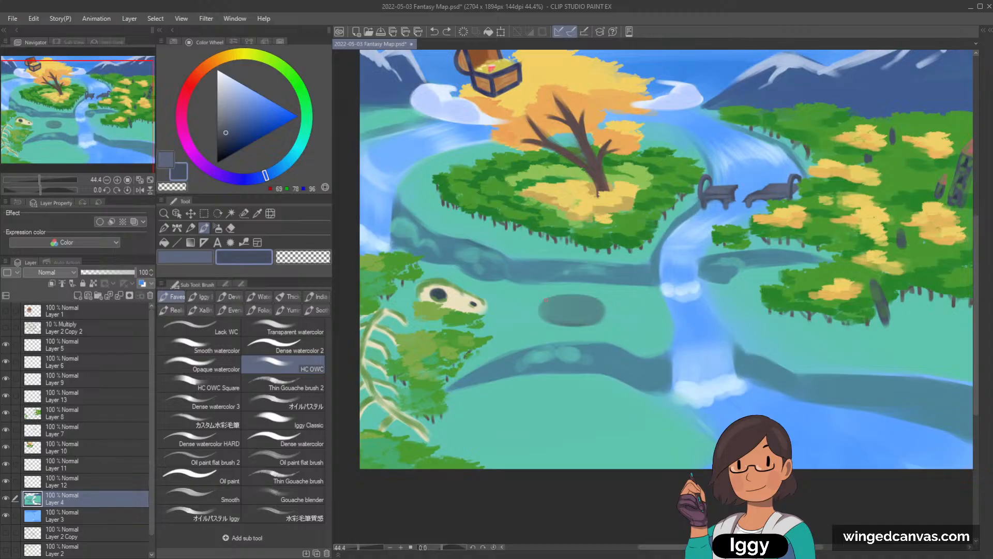
{"action": "mouse_move", "coordinate": [559, 317]}
{"action": "left_mouse_down"}
{"action": "mouse_move", "coordinate": [585, 314]}
{"action": "mouse_move", "coordinate": [593, 327]}
{"action": "mouse_move", "coordinate": [570, 315]}
{"action": "mouse_move", "coordinate": [580, 313]}
{"action": "left_mouse_up"}
{"action": "key", "text": "ctrl+z"}
{"action": "key", "text": "ctrl+z"}
{"action": "key", "text": "ctrl+z"}
{"action": "key", "text": "ctrl+z"}
{"action": "key", "text": "ctrl+z"}
{"action": "key", "text": "ctrl+z"}
- Paint a small dark statue with spread arms and a ring above its head on the oval's central base
{"action": "left_click", "coordinate": [571, 298]}
{"action": "key", "text": "ctrl+z"}
{"action": "mouse_move", "coordinate": [572, 293]}
{"action": "left_mouse_down"}
{"action": "mouse_move", "coordinate": [568, 300]}
{"action": "mouse_move", "coordinate": [573, 291]}
{"action": "left_mouse_up"}
{"action": "key", "text": "ctrl+z"}
{"action": "key", "text": "ctrl+z"}
{"action": "key", "text": "ctrl+z"}
{"action": "mouse_move", "coordinate": [553, 310]}
{"action": "left_mouse_down"}
{"action": "mouse_move", "coordinate": [561, 313]}
{"action": "mouse_move", "coordinate": [554, 301]}
{"action": "left_mouse_up"}
{"action": "key", "text": "ctrl+z"}
- Add thin moss strokes to the statue and its base with a smaller brush in sampled foliage green, RGB 72, 152, 49
{"action": "left_click", "coordinate": [721, 234], "text": "alt"}
{"action": "scroll", "coordinate": [573, 292], "scroll_direction": "up", "scroll_amount": 5}
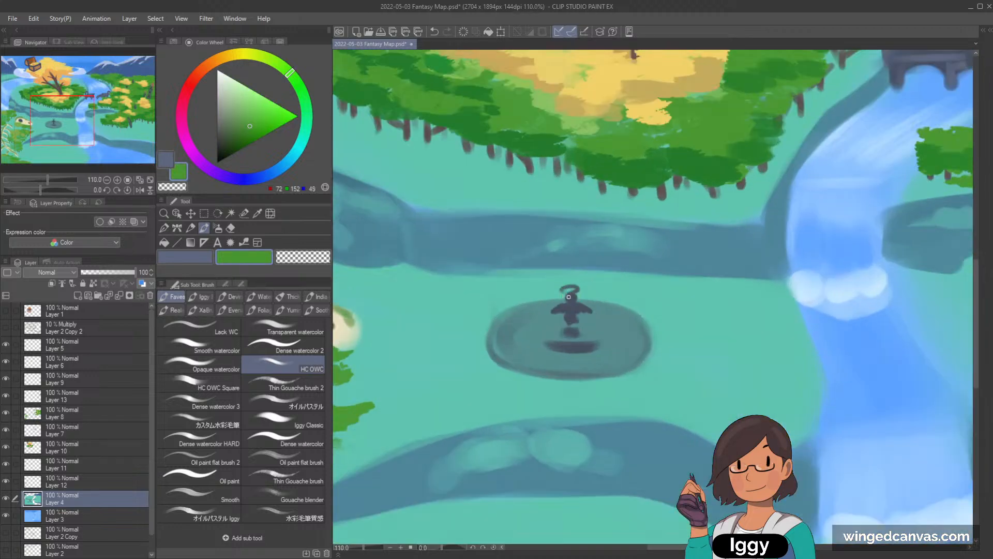
{"action": "key", "text": "bracketleft"}
{"action": "mouse_move", "coordinate": [565, 296]}
{"action": "left_mouse_down"}
{"action": "mouse_move", "coordinate": [587, 292]}
{"action": "mouse_move", "coordinate": [568, 305]}
{"action": "left_mouse_up"}
{"action": "key", "text": "ctrl+z"}
{"action": "scroll", "coordinate": [640, 281], "scroll_direction": "down", "scroll_amount": 3}
{"action": "scroll", "coordinate": [640, 281], "scroll_direction": "down", "scroll_amount": 2}
- Add bright highlights to the statue's moss in light green, RGB 147, 244, 119
{"action": "scroll", "coordinate": [549, 323], "scroll_direction": "up", "scroll_amount": 6}
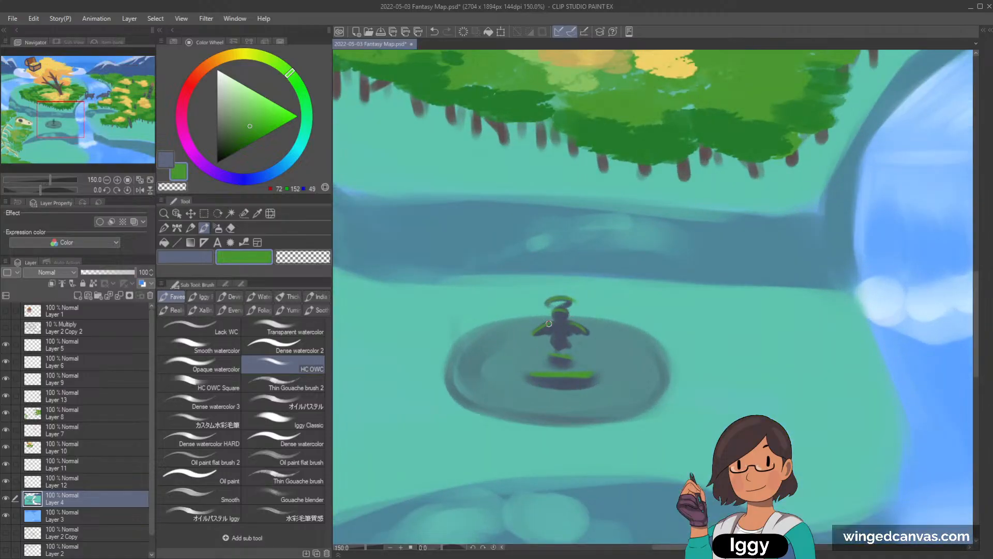
{"action": "left_click", "coordinate": [549, 323], "text": "alt"}
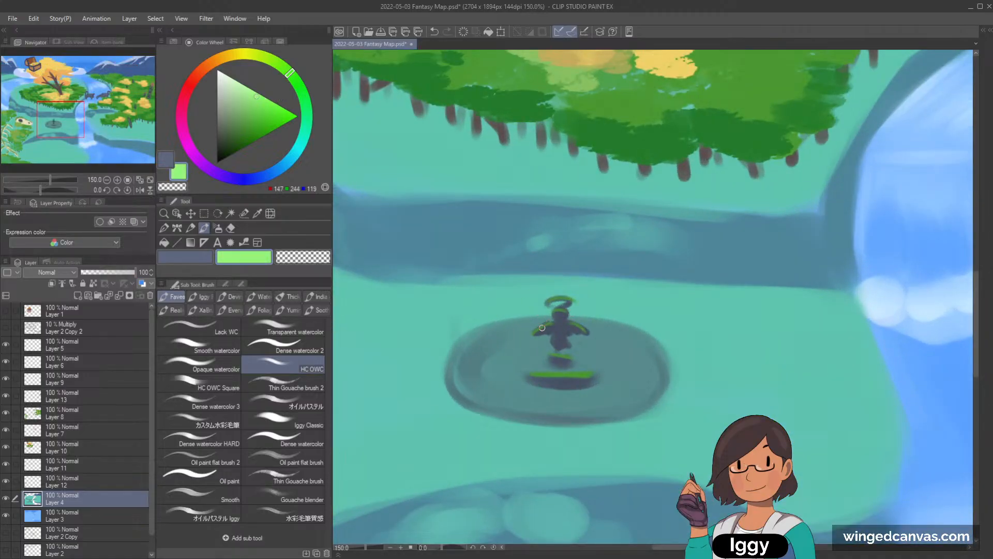
{"action": "key", "text": "ctrl+z"}
{"action": "mouse_move", "coordinate": [537, 330]}
{"action": "left_mouse_down"}
{"action": "mouse_move", "coordinate": [570, 303]}
{"action": "mouse_move", "coordinate": [585, 313]}
{"action": "mouse_move", "coordinate": [566, 323]}
{"action": "mouse_move", "coordinate": [586, 337]}
{"action": "mouse_move", "coordinate": [548, 357]}
{"action": "mouse_move", "coordinate": [572, 357]}
{"action": "left_mouse_up"}
{"action": "scroll", "coordinate": [621, 324], "scroll_direction": "down", "scroll_amount": 5}
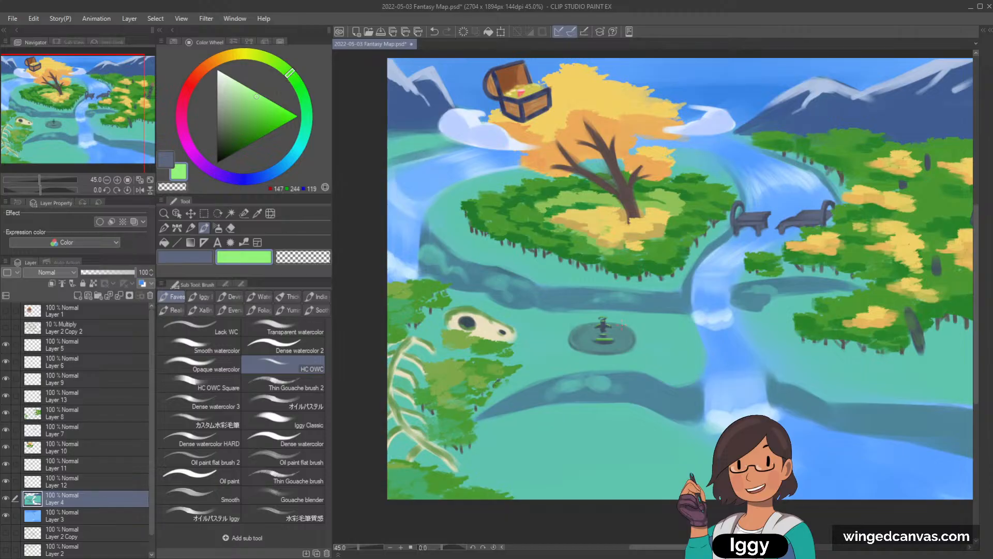
- Paint over the light patches on the cliff below the statue in sampled cliff blue, RGB 77, 133, 154
{"action": "left_click_drag", "start_coordinate": [90, 129], "coordinate": [103, 135]}
{"action": "left_click", "coordinate": [485, 299], "text": "alt"}
{"action": "key", "text": "o"}
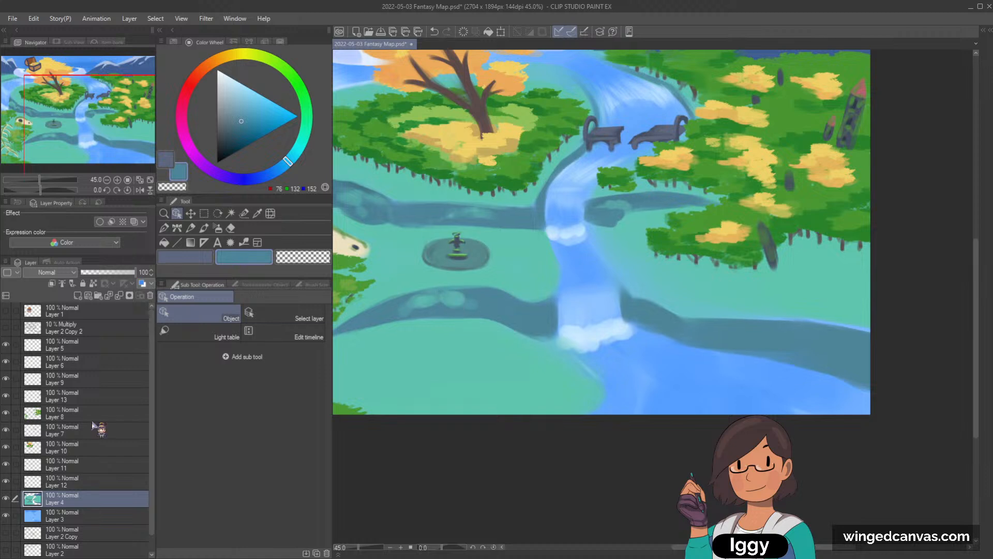
{"action": "key", "text": "b"}
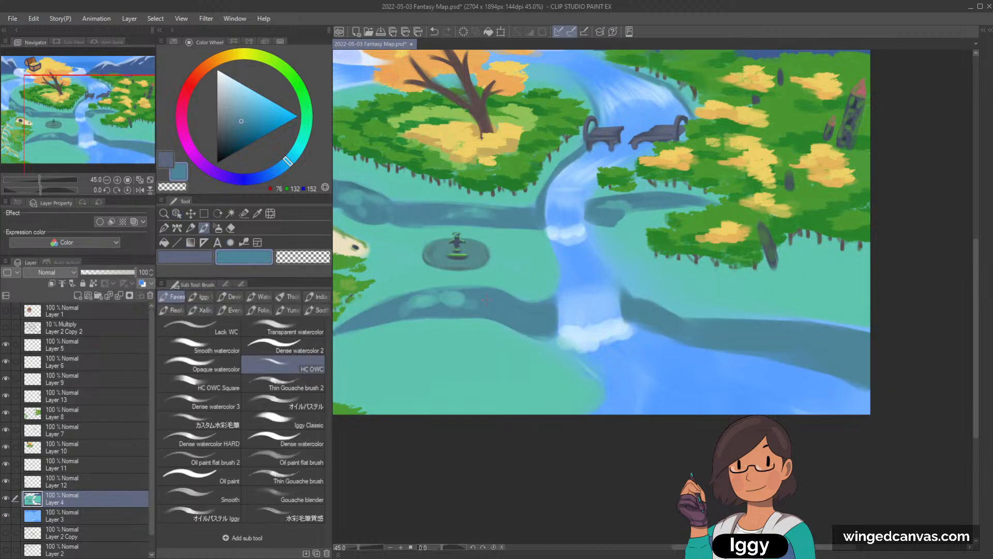
{"action": "left_click", "coordinate": [485, 302], "text": "alt"}
{"action": "mouse_move", "coordinate": [463, 299]}
{"action": "left_mouse_down"}
{"action": "mouse_move", "coordinate": [440, 308]}
{"action": "mouse_move", "coordinate": [411, 296]}
{"action": "mouse_move", "coordinate": [460, 324]}
{"action": "mouse_move", "coordinate": [484, 316]}
{"action": "left_mouse_up"}
- Try to paint a cliff-blue arch on the lower grass, then undo it
{"action": "mouse_move", "coordinate": [460, 371]}
{"action": "left_mouse_down"}
{"action": "mouse_move", "coordinate": [483, 355]}
{"action": "mouse_move", "coordinate": [513, 377]}
{"action": "left_mouse_up"}
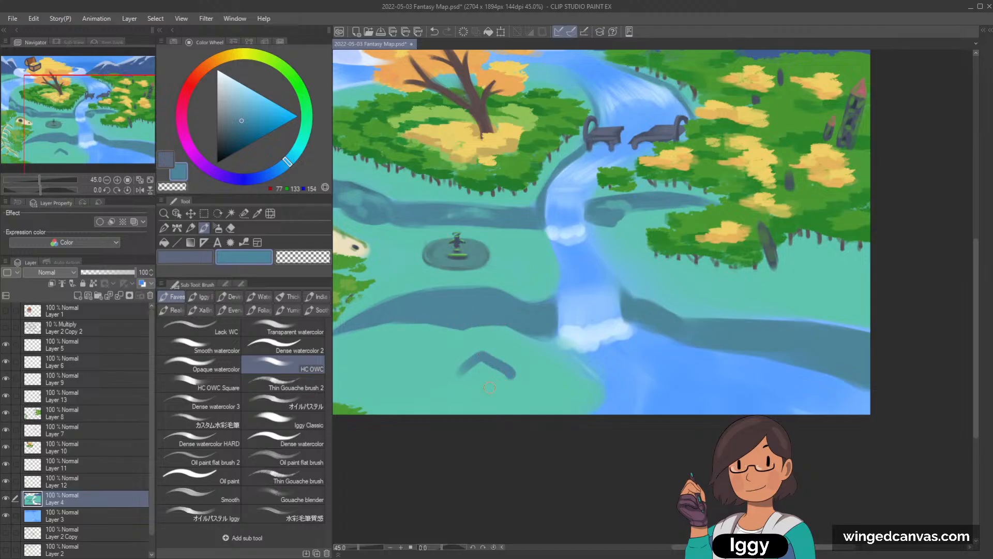
{"action": "key", "text": "ctrl+z"}
{"action": "key", "text": "ctrl+z"}
{"action": "left_click_drag", "start_coordinate": [469, 401], "coordinate": [491, 393]}
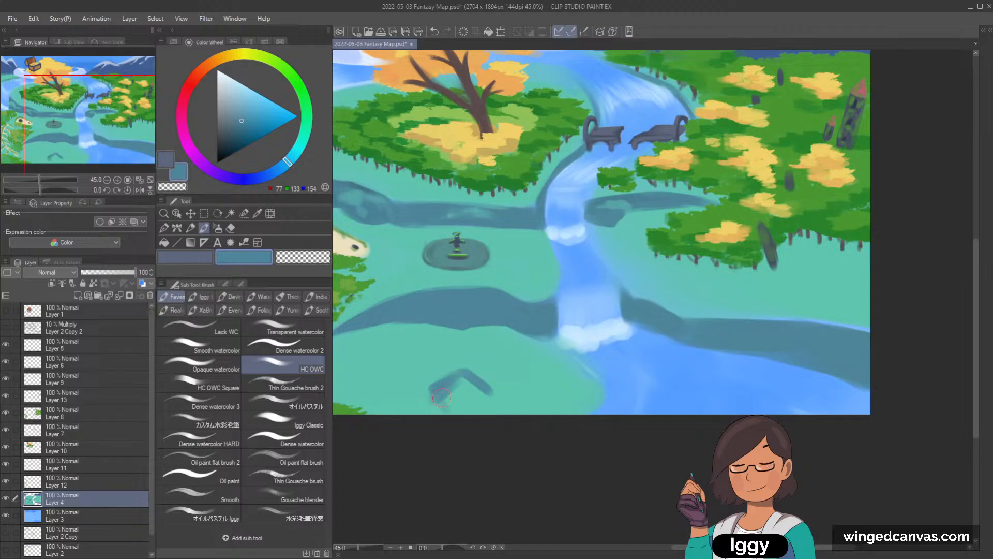
{"action": "key", "text": "ctrl+z"}
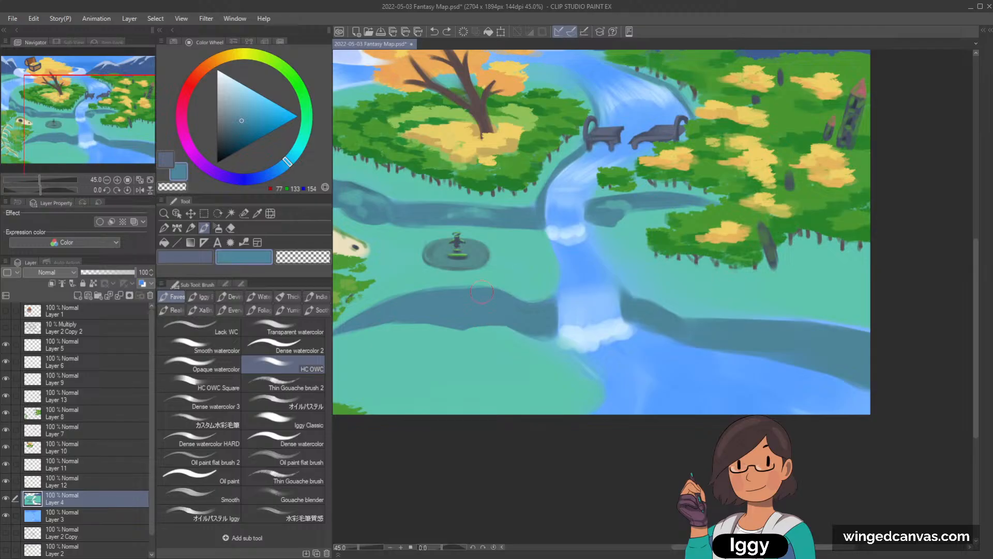
- Paint an arched cave entrance in the cliff beside the lower waterfall and shade it in dark blue, RGB 59, 80, 97
{"action": "left_click", "coordinate": [459, 238], "text": "alt"}
{"action": "mouse_move", "coordinate": [467, 327]}
{"action": "left_mouse_down"}
{"action": "mouse_move", "coordinate": [479, 306]}
{"action": "mouse_move", "coordinate": [495, 303]}
{"action": "mouse_move", "coordinate": [507, 318]}
{"action": "mouse_move", "coordinate": [477, 319]}
{"action": "mouse_move", "coordinate": [478, 310]}
{"action": "mouse_move", "coordinate": [473, 321]}
{"action": "mouse_move", "coordinate": [502, 322]}
{"action": "left_mouse_up"}
{"action": "left_click", "coordinate": [500, 312], "text": "alt"}
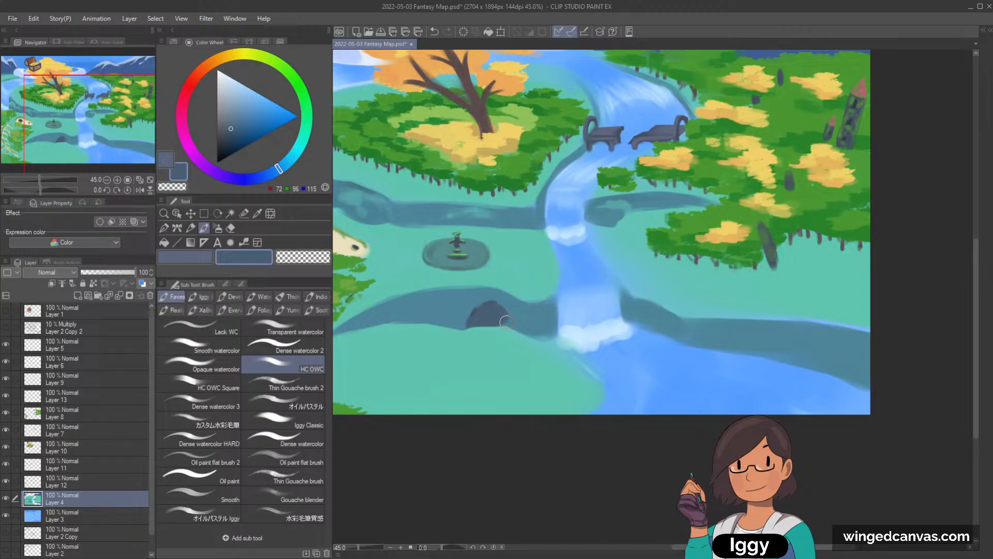
{"action": "left_click", "coordinate": [229, 133]}
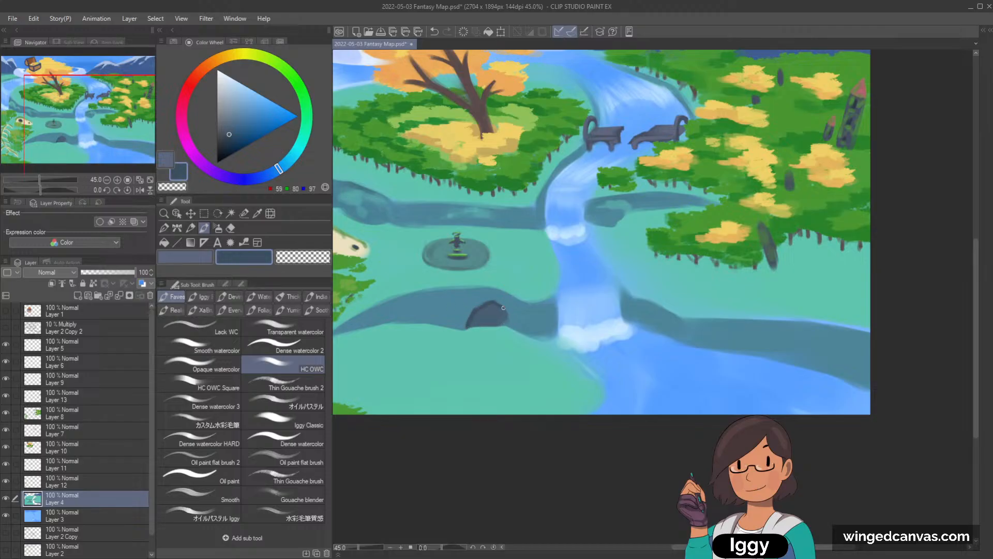
{"action": "mouse_move", "coordinate": [477, 305]}
{"action": "left_mouse_down"}
{"action": "mouse_move", "coordinate": [503, 311]}
{"action": "mouse_move", "coordinate": [489, 322]}
{"action": "mouse_move", "coordinate": [508, 315]}
{"action": "mouse_move", "coordinate": [475, 328]}
{"action": "mouse_move", "coordinate": [501, 320]}
{"action": "left_mouse_up"}
{"action": "scroll", "coordinate": [571, 235], "scroll_direction": "down", "scroll_amount": 4}
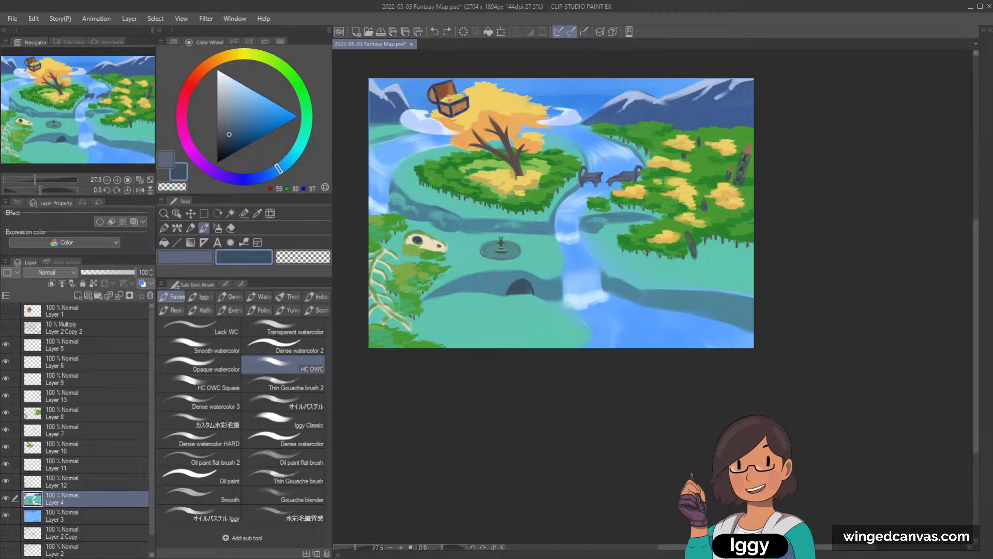
- Shade the lower cliff to the left of the cave with sampled blues, RGB 64, 94, 111 and RGB 72, 117, 136
{"action": "left_click", "coordinate": [490, 282], "text": "alt"}
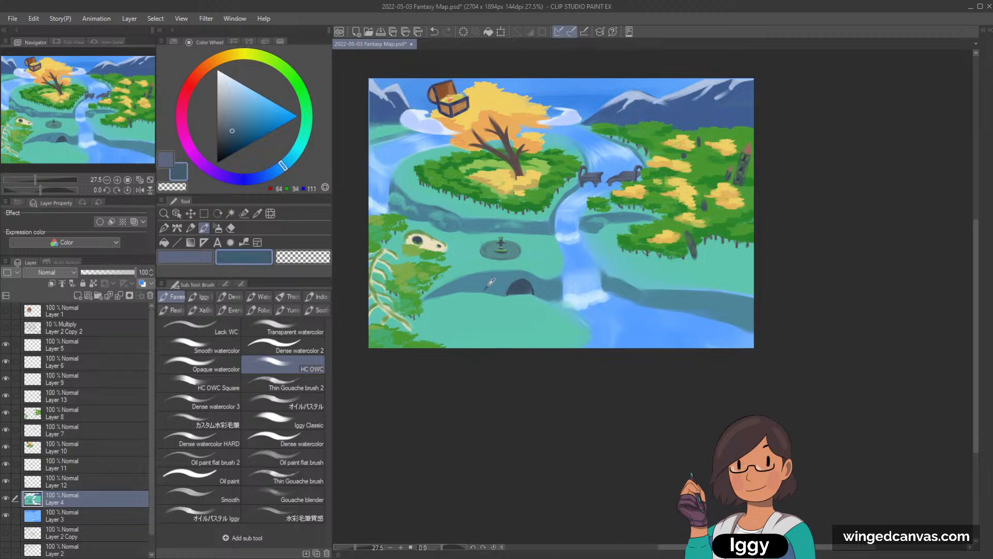
{"action": "left_click", "coordinate": [487, 280], "text": "alt"}
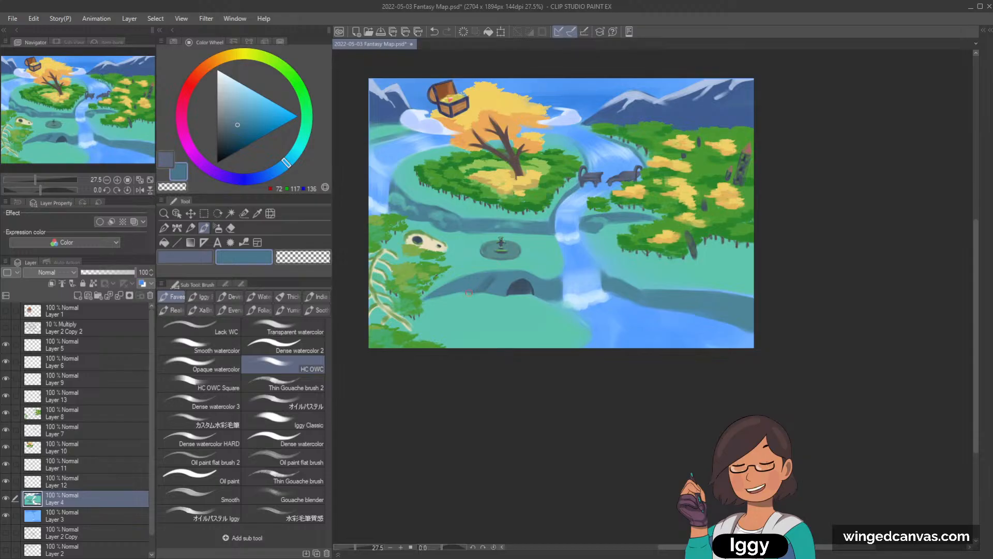
{"action": "left_click", "coordinate": [519, 288], "text": "alt"}
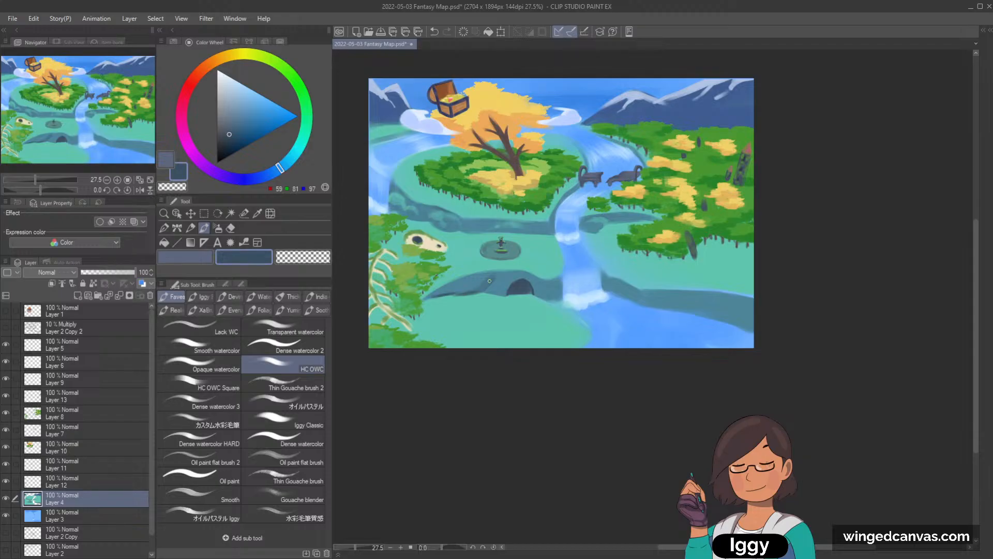
{"action": "left_click", "coordinate": [464, 291], "text": "alt"}
{"action": "left_click", "coordinate": [463, 291], "text": "alt"}
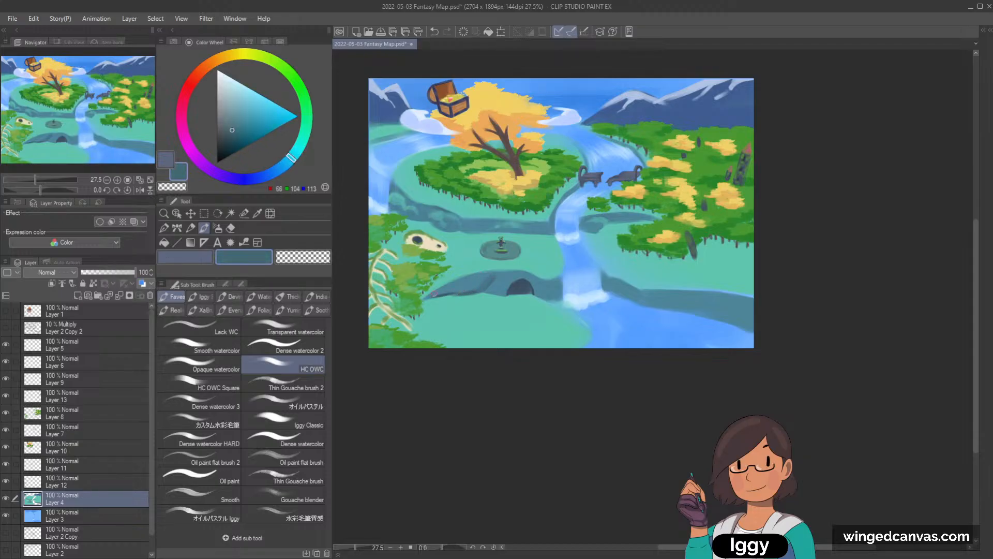
- Blend the cliff around the cave in blue, RGB 72, 117, 136, and shade the cliff above the statue in dark blue, RGB 59, 80, 96
{"action": "left_click", "coordinate": [488, 284], "text": "alt"}
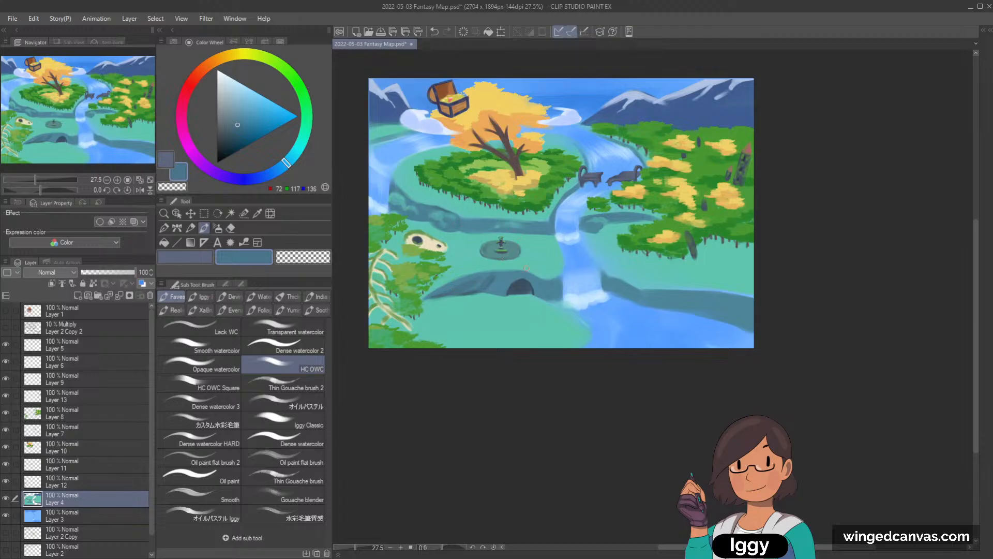
{"action": "left_click", "coordinate": [486, 283], "text": "alt"}
{"action": "left_click", "coordinate": [482, 281], "text": "alt"}
{"action": "left_click", "coordinate": [520, 287], "text": "alt"}
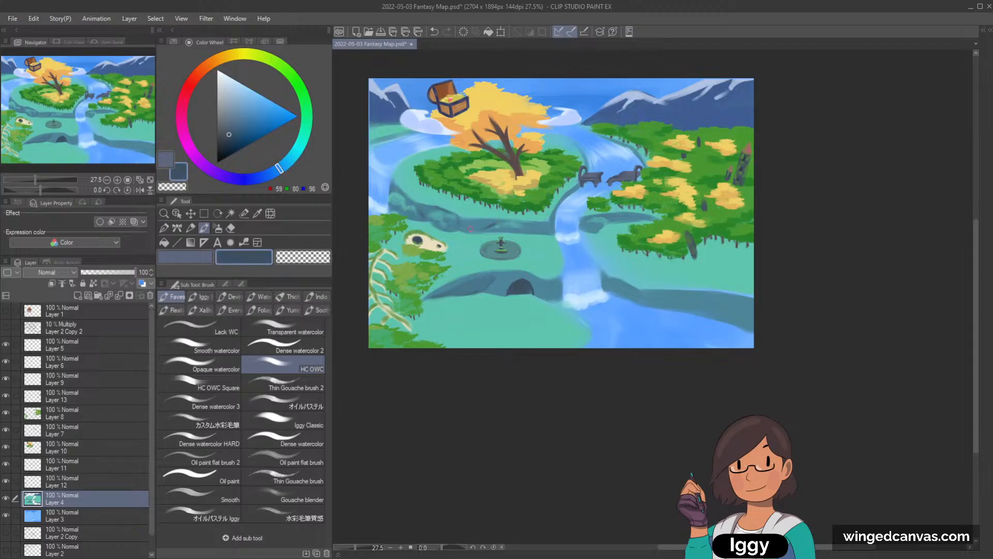
{"action": "left_click", "coordinate": [495, 221], "text": "alt"}
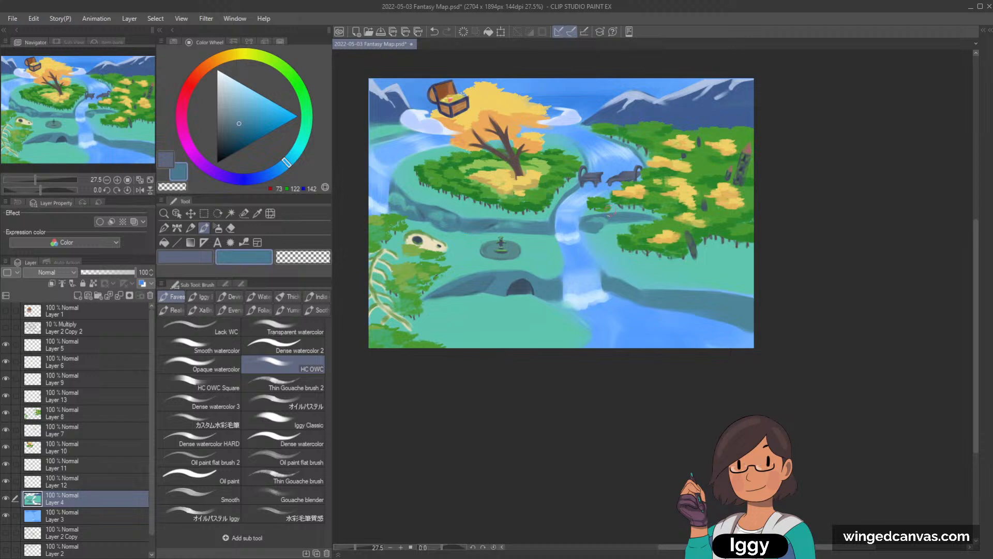
- Shade the cliff on the right bank of the lower waterfall in sampled blues, RGB 63, 92, 108 and RGB 65, 112, 131
{"action": "left_click", "coordinate": [516, 289], "text": "alt"}
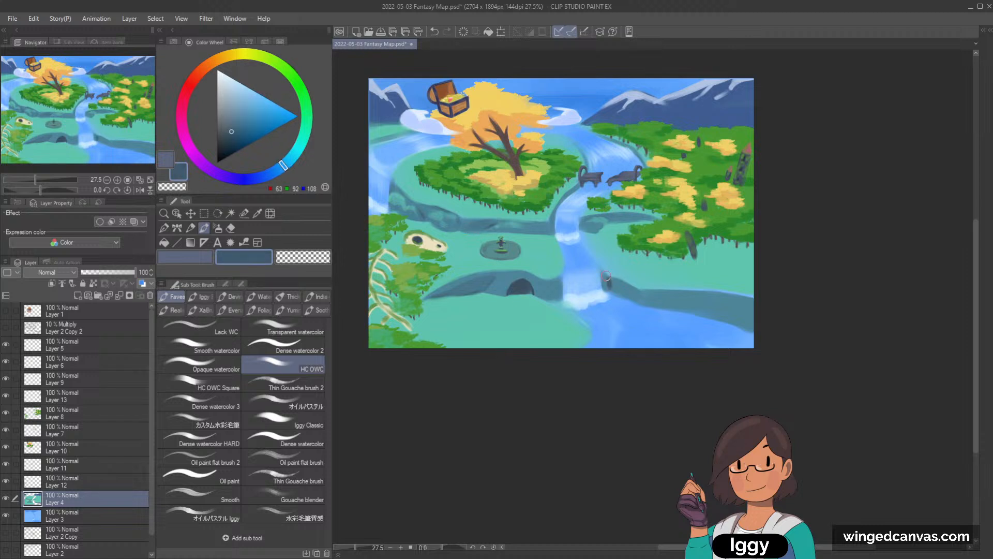
{"action": "left_click_drag", "start_coordinate": [607, 274], "coordinate": [604, 293]}
{"action": "left_click", "coordinate": [616, 281], "text": "alt"}
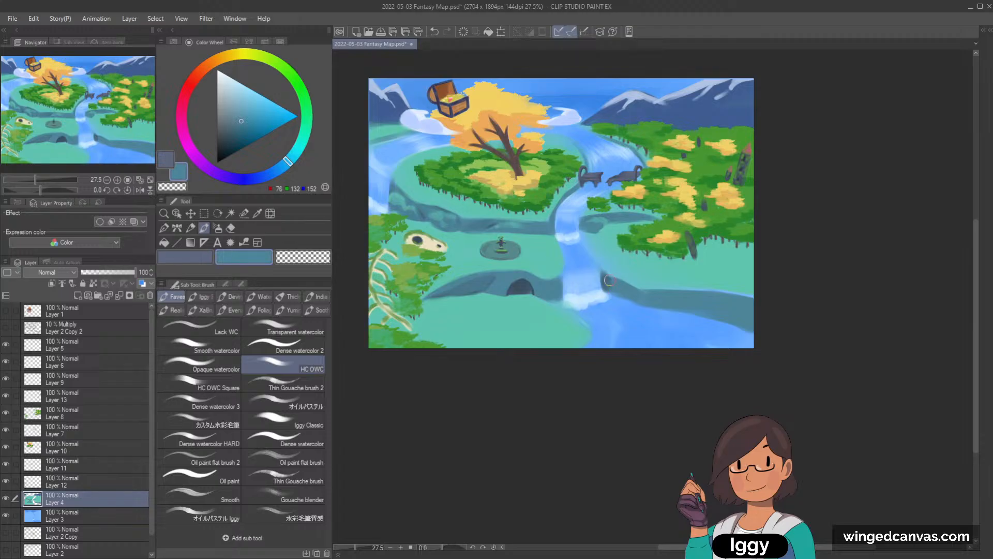
{"action": "left_click", "coordinate": [609, 282], "text": "alt"}
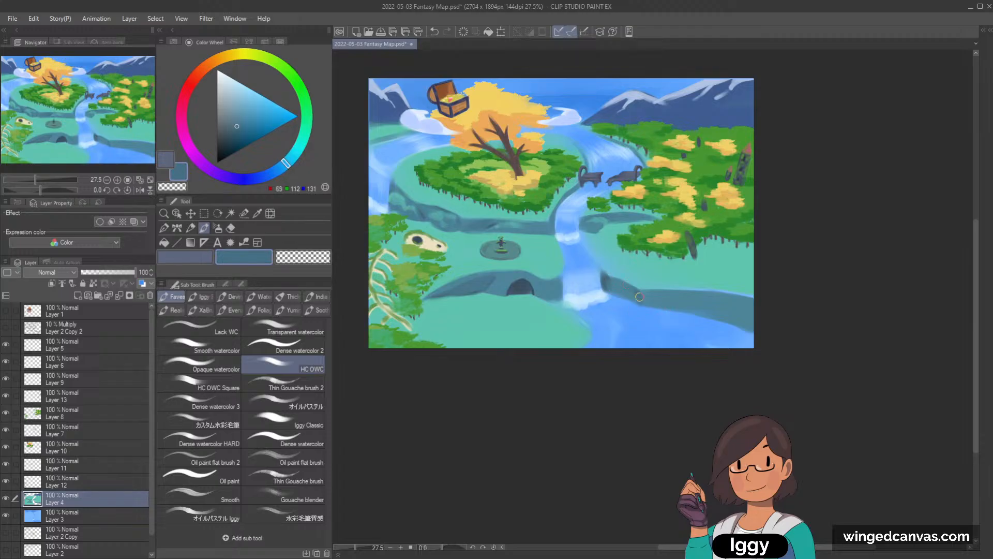
{"action": "left_click_drag", "start_coordinate": [607, 281], "coordinate": [619, 287]}
{"action": "left_click_drag", "start_coordinate": [707, 299], "coordinate": [707, 315]}
{"action": "left_click", "coordinate": [715, 305], "text": "alt"}
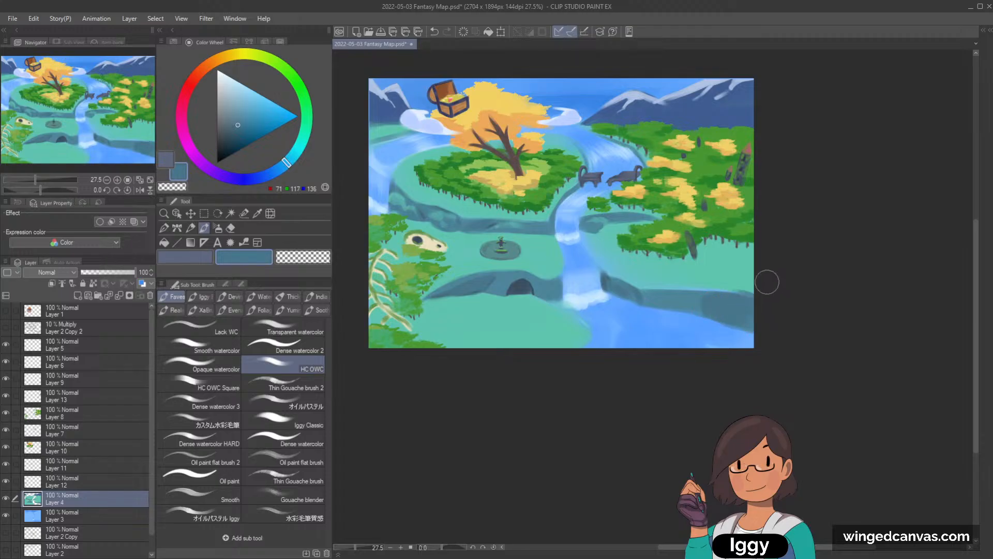
{"action": "left_click", "coordinate": [733, 264], "text": "alt"}
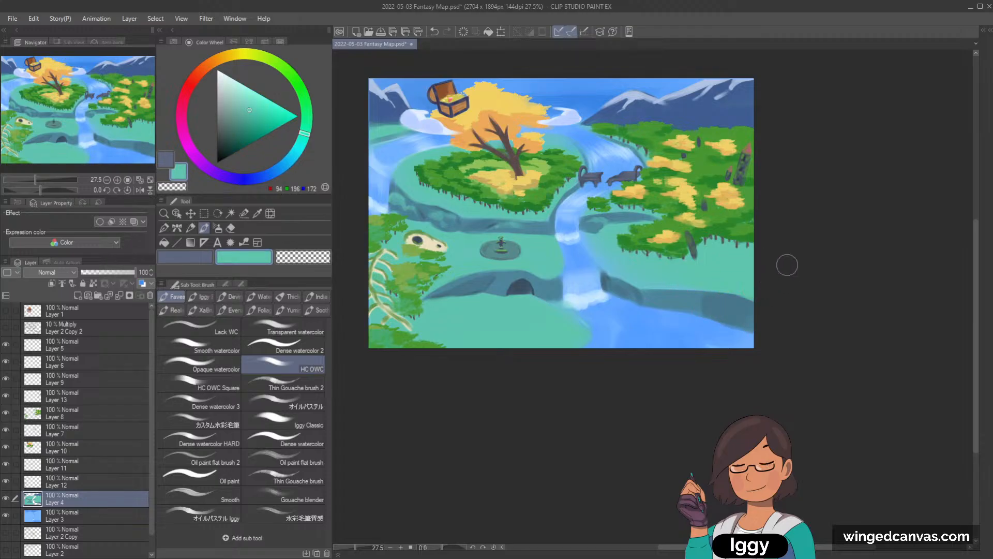
- Paint bushes to the left of the statue with the Iggy Tree brush in sampled green, RGB 73, 153, 52
{"action": "scroll", "coordinate": [596, 270], "scroll_direction": "up", "scroll_amount": 1}
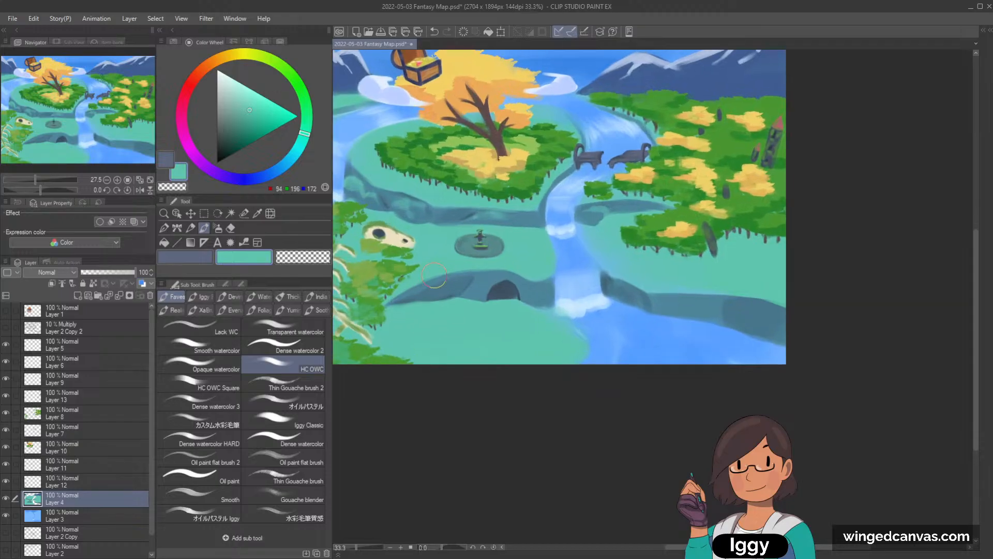
{"action": "left_click", "coordinate": [393, 268], "text": "alt"}
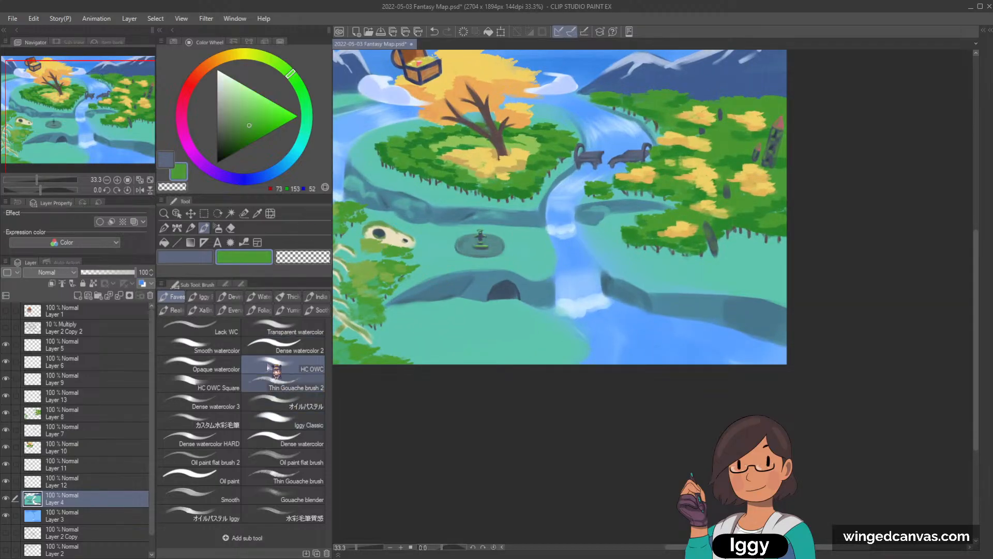
{"action": "left_click", "coordinate": [201, 296]}
{"action": "left_click", "coordinate": [283, 329]}
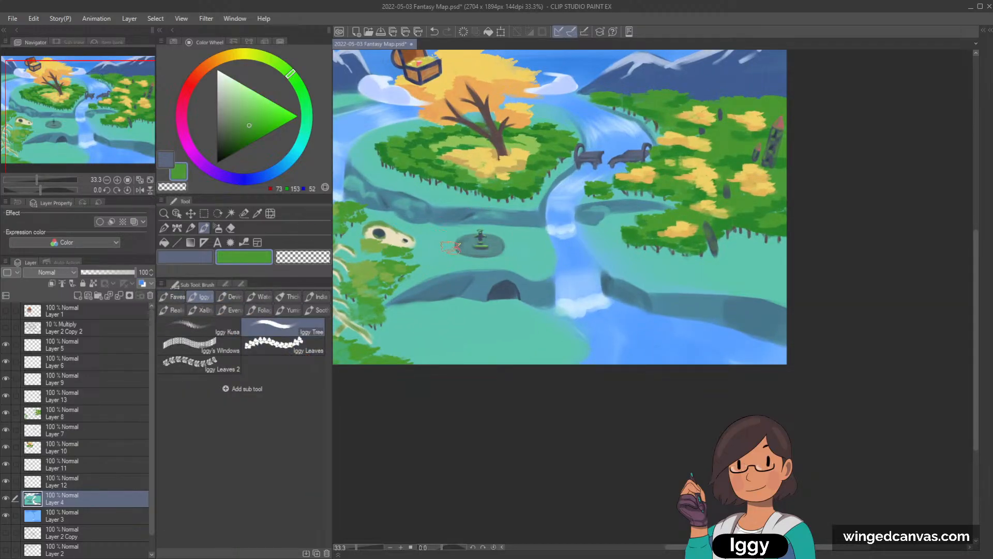
{"action": "left_click", "coordinate": [447, 250]}
{"action": "key", "text": "ctrl+z"}
{"action": "left_click", "coordinate": [448, 252]}
{"action": "left_click", "coordinate": [450, 238]}
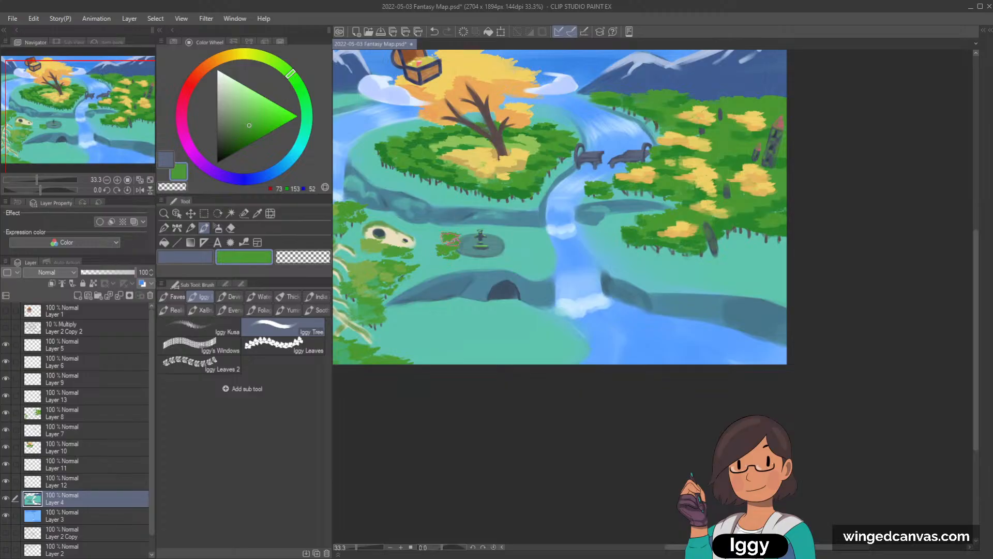
{"action": "left_click", "coordinate": [441, 234]}
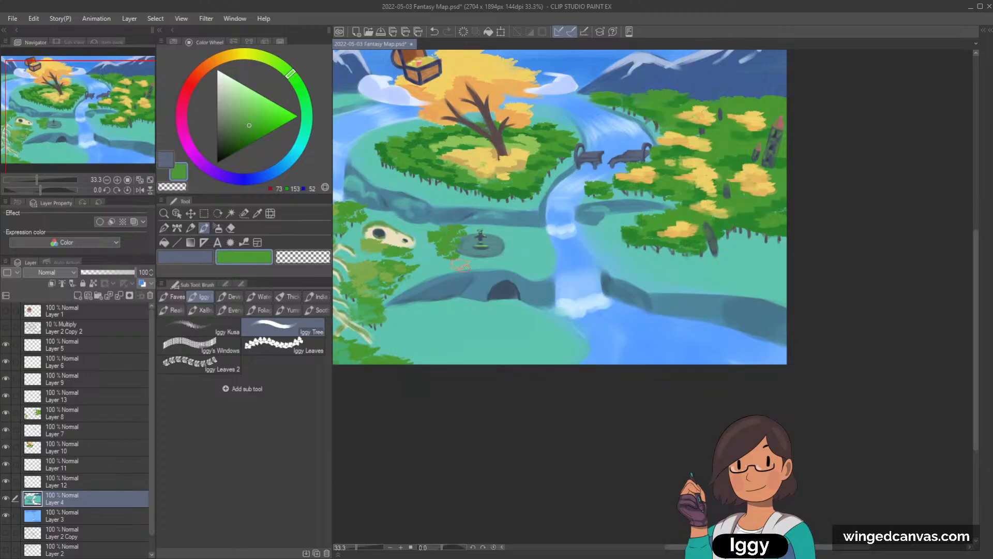
- Paint matching green bushes along the right side of the statue's stone base
{"action": "left_click", "coordinate": [507, 234]}
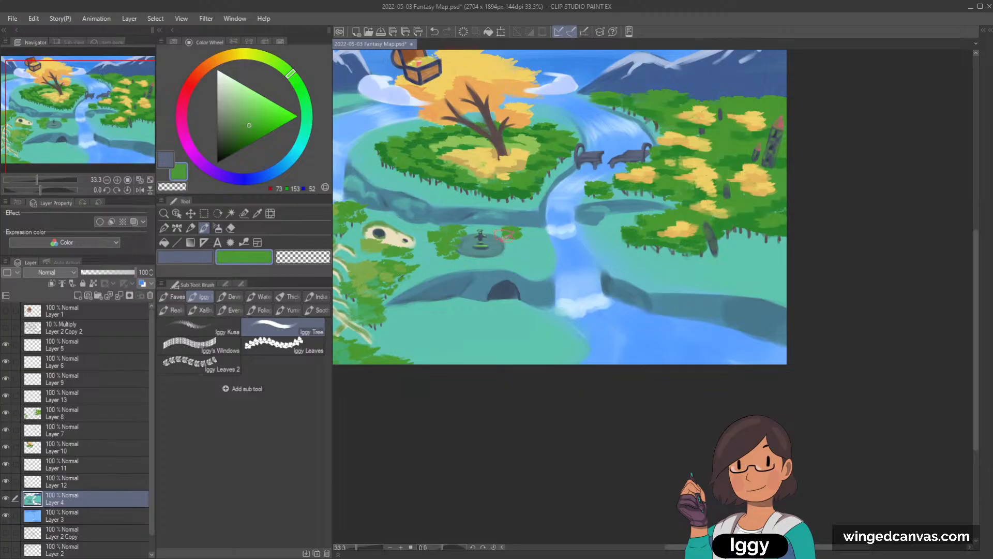
{"action": "left_click", "coordinate": [524, 236]}
{"action": "left_click", "coordinate": [517, 244]}
{"action": "left_click", "coordinate": [512, 253]}
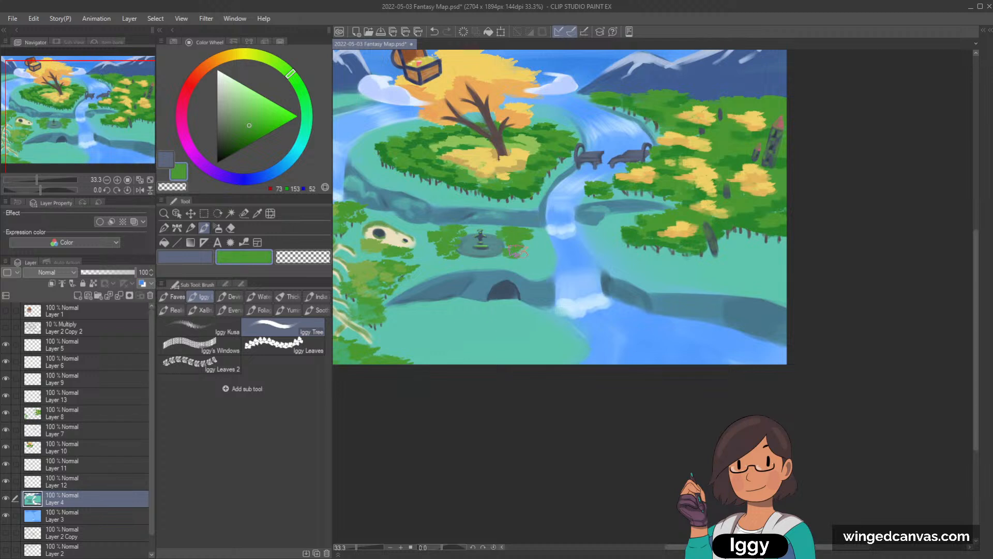
{"action": "left_click", "coordinate": [520, 260]}
{"action": "scroll", "coordinate": [581, 232], "scroll_direction": "down", "scroll_amount": 2}
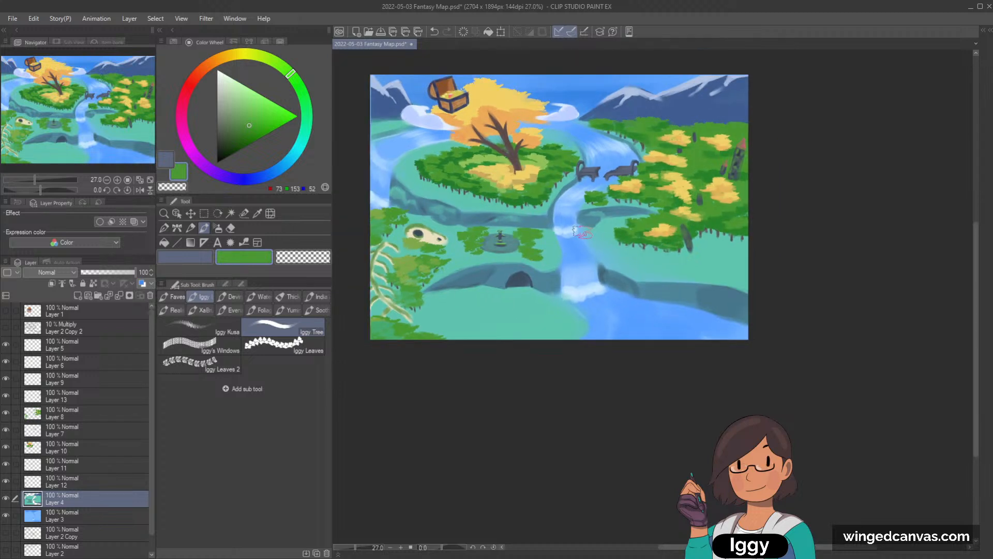
- Shade the bushes around the statue in darker sampled green, RGB 41, 131, 42
{"action": "scroll", "coordinate": [615, 274], "scroll_direction": "up", "scroll_amount": 2}
{"action": "left_click", "coordinate": [398, 221], "text": "alt"}
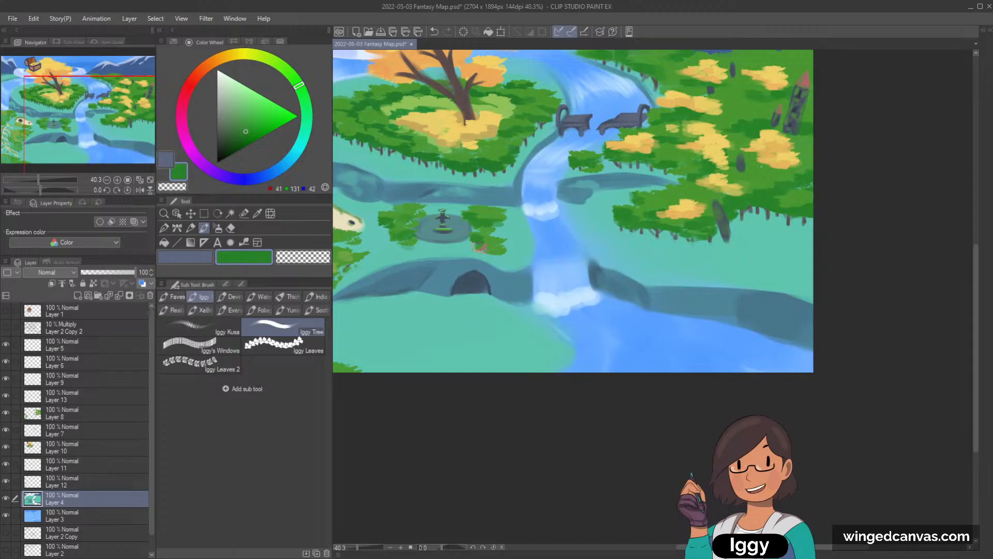
{"action": "scroll", "coordinate": [543, 227], "scroll_direction": "down", "scroll_amount": 5}
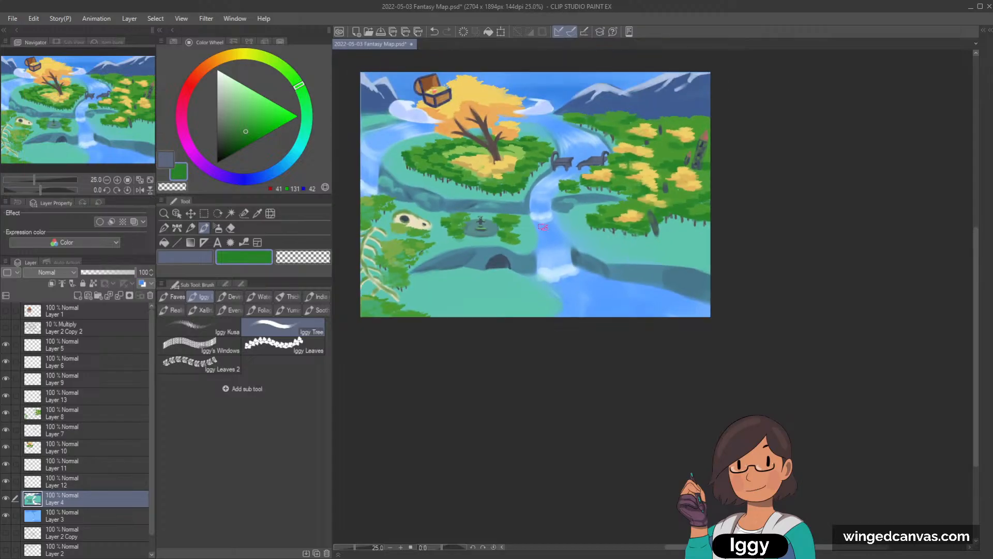
{"action": "scroll", "coordinate": [543, 227], "scroll_direction": "up", "scroll_amount": 1}
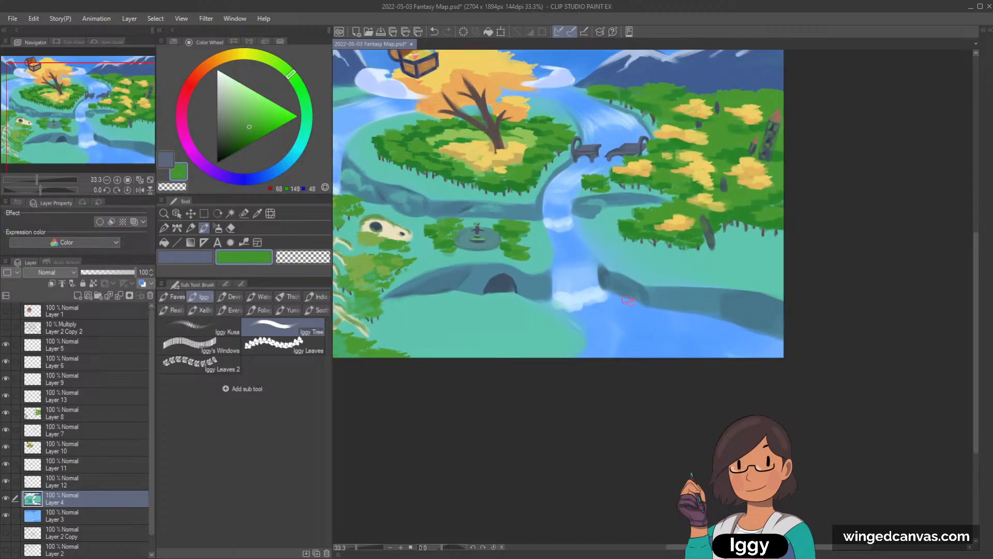
{"action": "scroll", "coordinate": [628, 300], "scroll_direction": "down", "scroll_amount": 1}
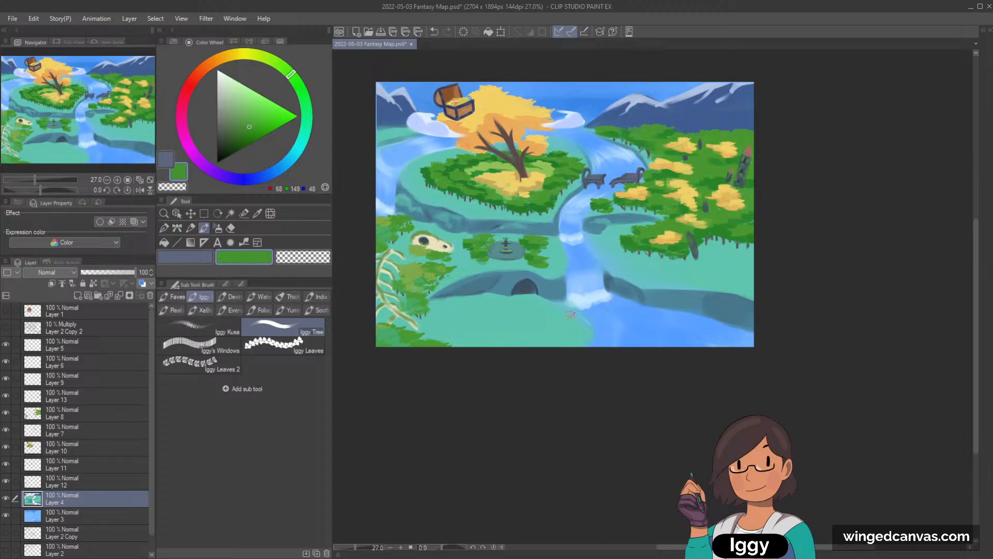
{"action": "scroll", "coordinate": [521, 310], "scroll_direction": "up", "scroll_amount": 1}
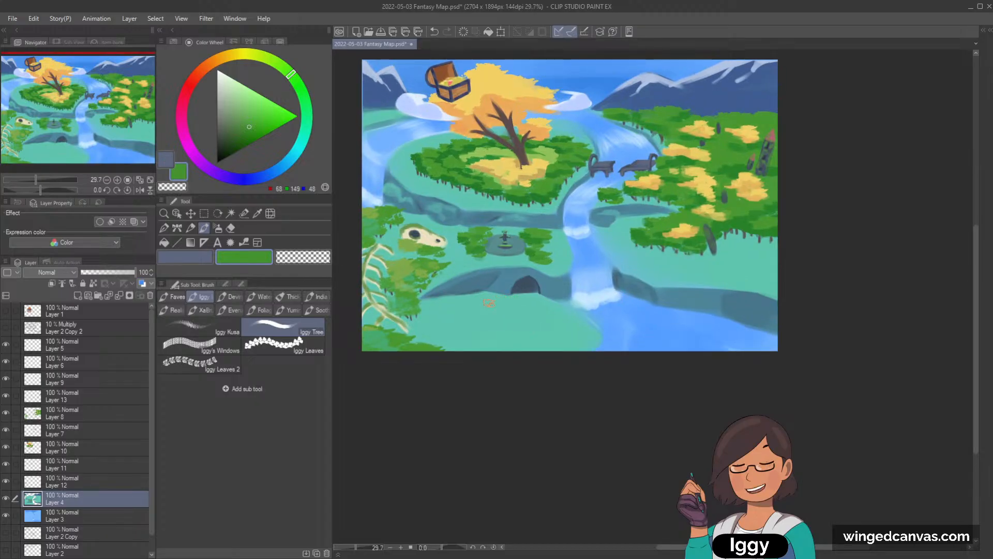
{"action": "scroll", "coordinate": [444, 238], "scroll_direction": "up", "scroll_amount": 1}
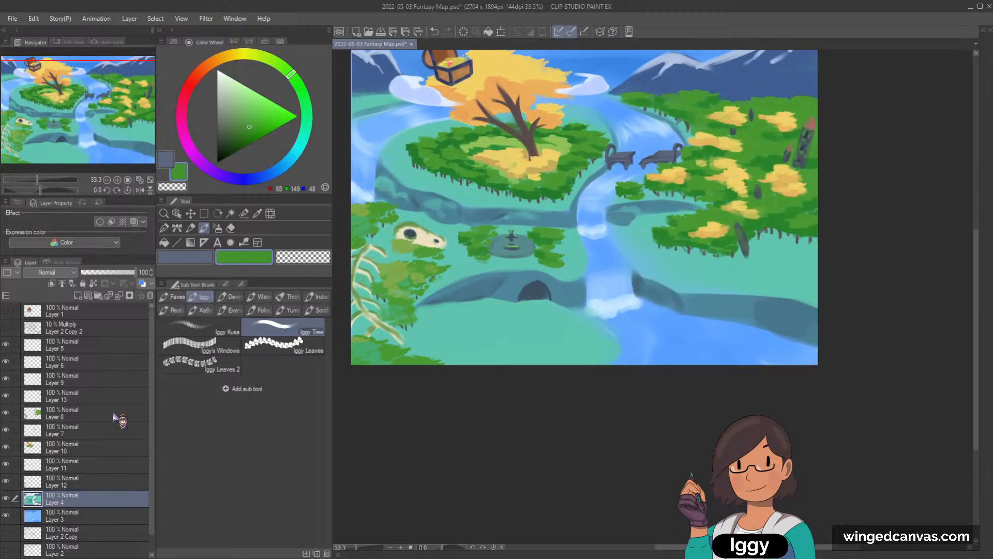
- Save the fantasy map illustration to its existing file
{"action": "left_click", "coordinate": [176, 213]}
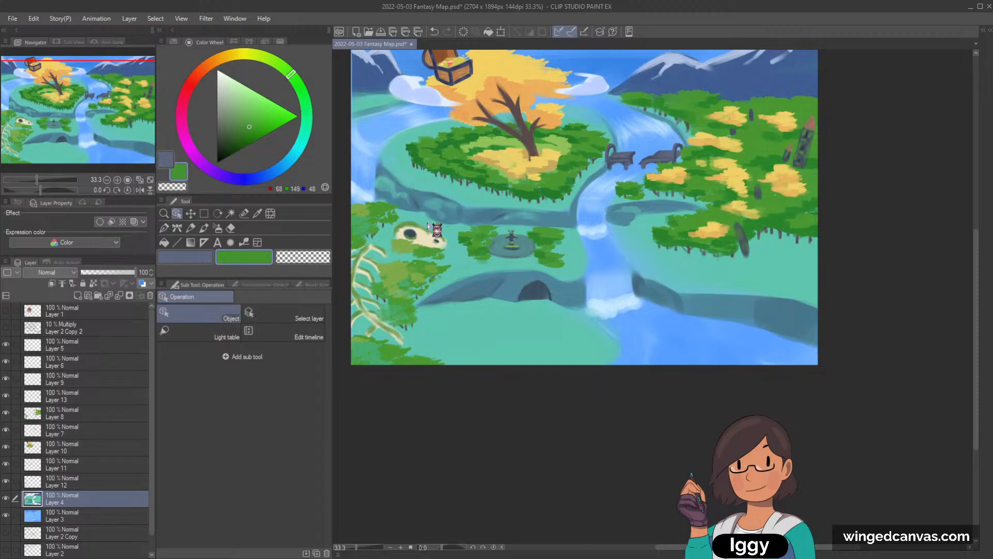
{"action": "left_click", "coordinate": [204, 228]}
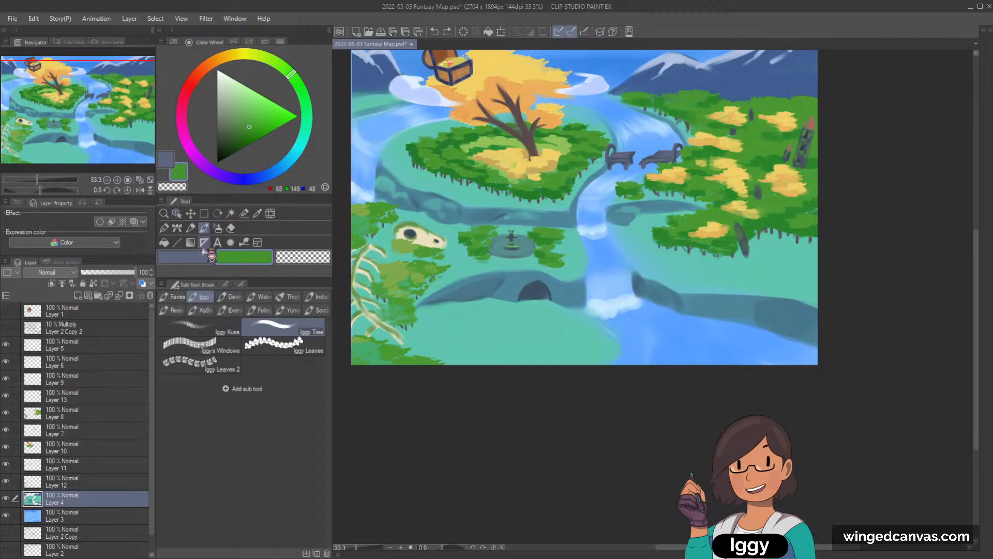
{"action": "left_click", "coordinate": [176, 213]}
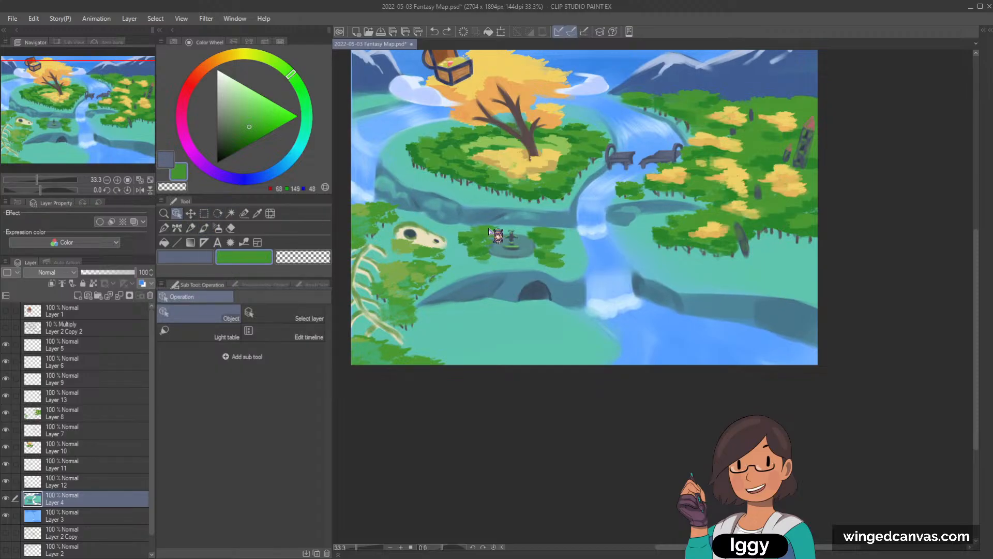
{"action": "scroll", "coordinate": [492, 194], "scroll_direction": "up", "scroll_amount": 1}
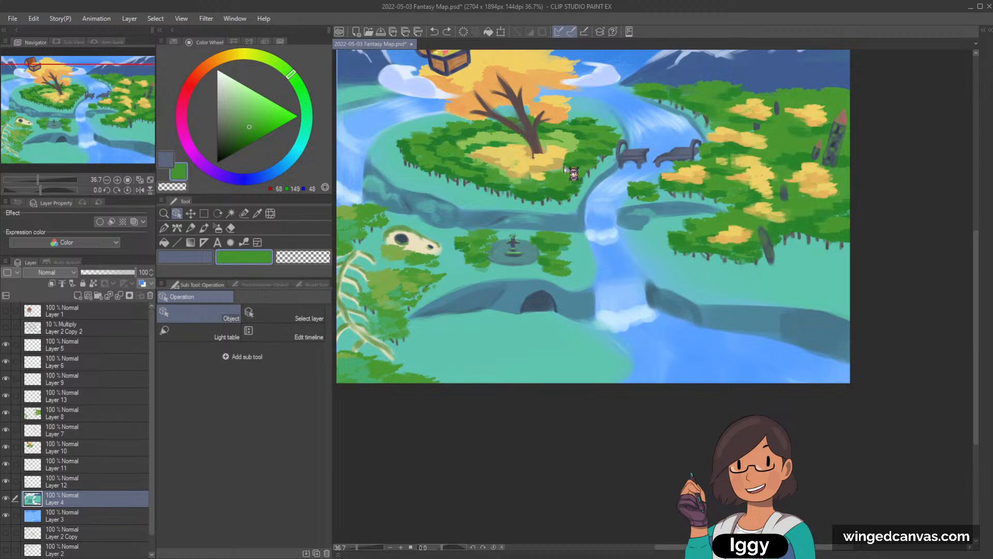
{"action": "key", "text": "ctrl+s"}
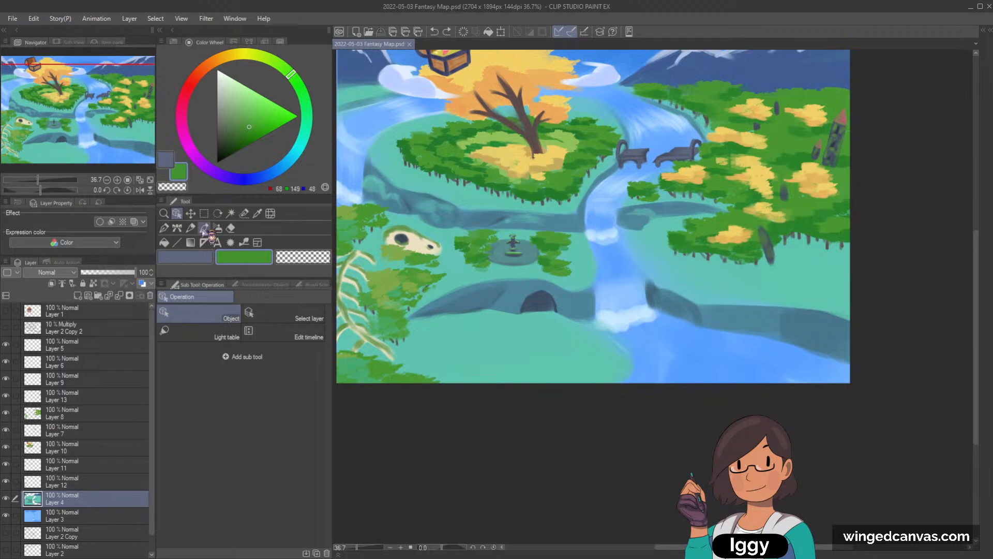
- Refine the bushes left of the statue with the Iggy Tree brush, alternating sampled greens RGB 73, 153, 52 and RGB 42, 131, 42
{"action": "left_click", "coordinate": [204, 227]}
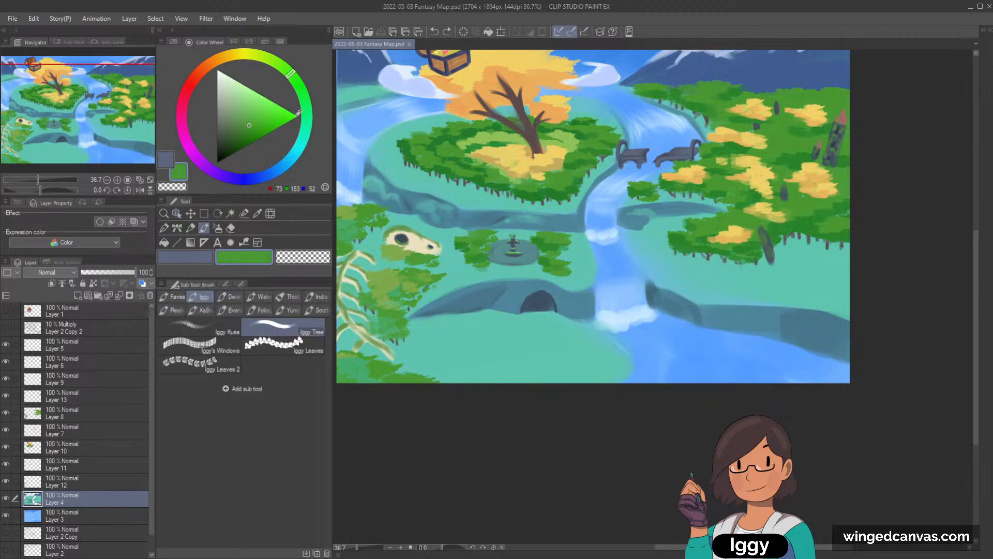
{"action": "mouse_move", "coordinate": [482, 229]}
{"action": "left_mouse_down"}
{"action": "mouse_move", "coordinate": [489, 239]}
{"action": "mouse_move", "coordinate": [473, 246]}
{"action": "left_mouse_up"}
{"action": "key", "text": "ctrl+z"}
{"action": "left_click", "coordinate": [464, 247], "text": "alt"}
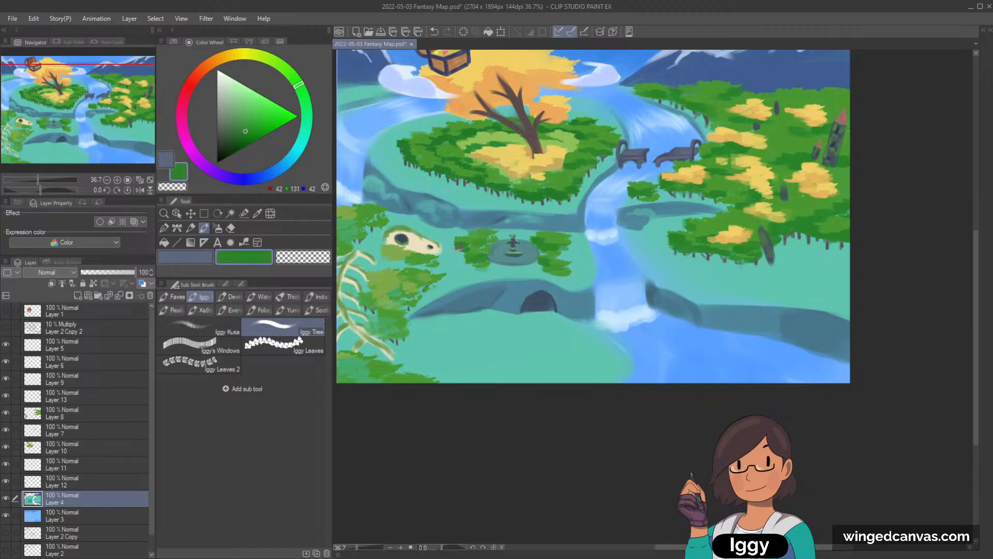
{"action": "left_click", "coordinate": [482, 227], "text": "alt"}
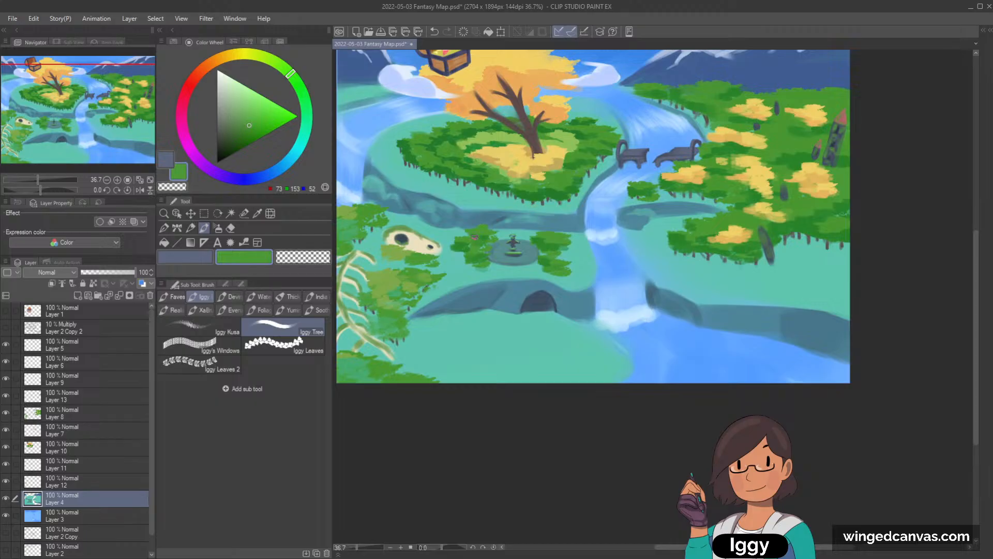
{"action": "left_click", "coordinate": [473, 237], "text": "alt"}
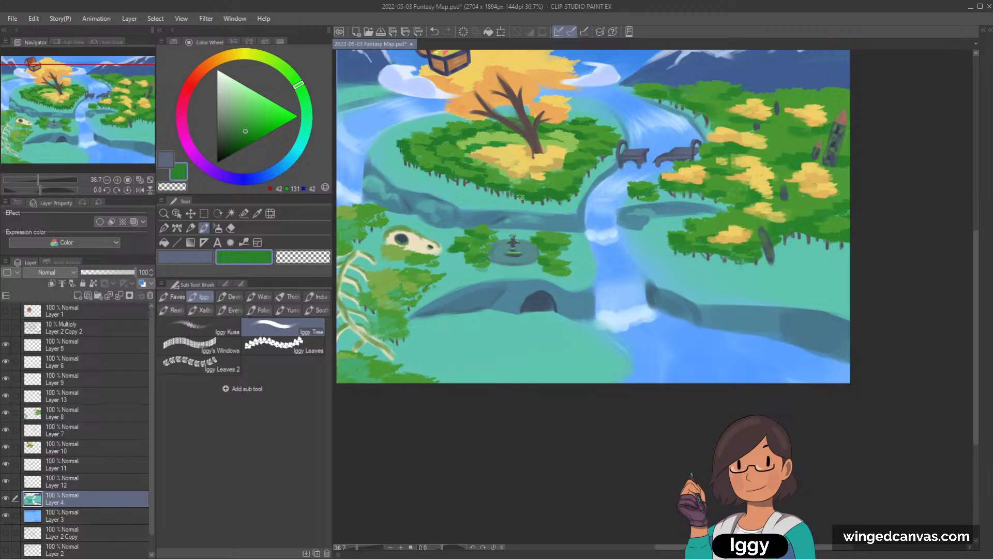
{"action": "left_click", "coordinate": [467, 246], "text": "alt"}
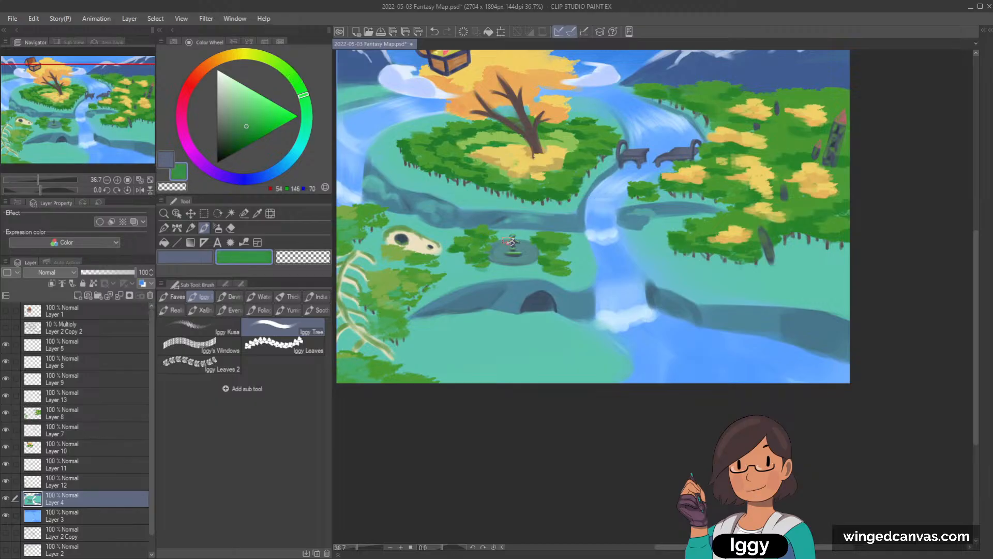
- Try to paint a small trunk beneath the bushes left of the statue with the HC OWC brush in sampled brown, RGB 89, 74, 73
{"action": "left_click", "coordinate": [532, 129], "text": "alt"}
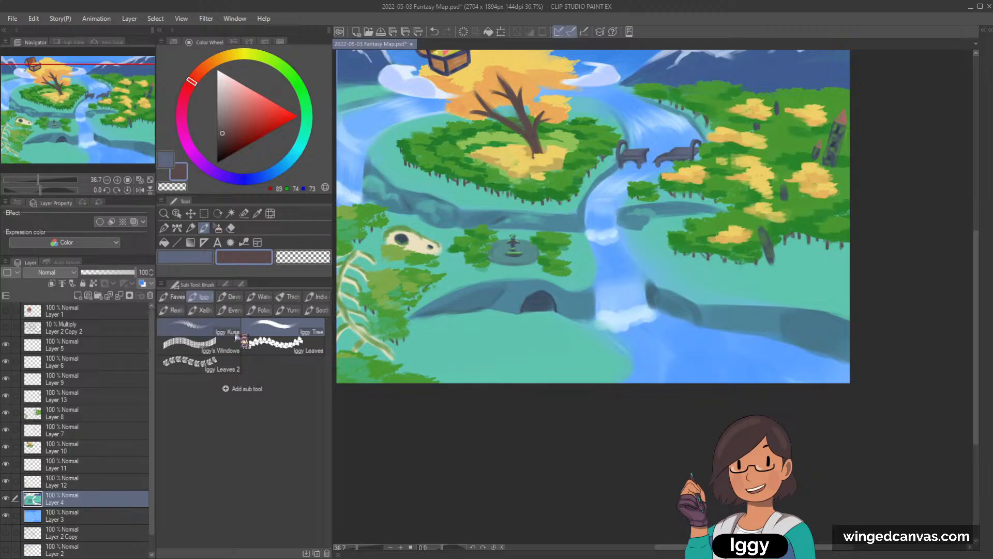
{"action": "left_click", "coordinate": [173, 297]}
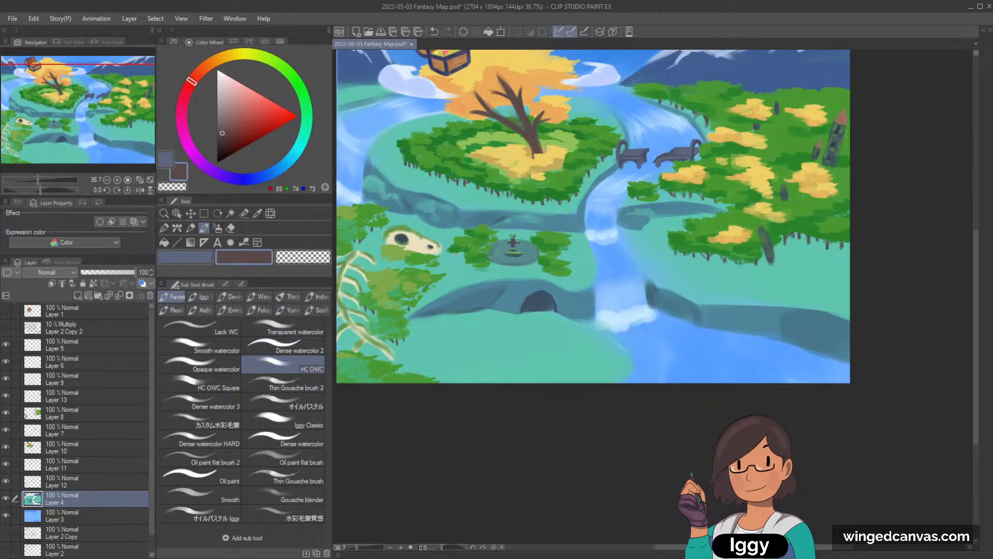
{"action": "left_click_drag", "start_coordinate": [458, 253], "coordinate": [458, 256]}
{"action": "key", "text": "ctrl+z"}
- Paint a large and a small boulder on the ground below the cave cliff with the HC OWC brush in sampled blue, RGB 77, 133, 154
{"action": "scroll", "coordinate": [548, 215], "scroll_direction": "down", "scroll_amount": 1}
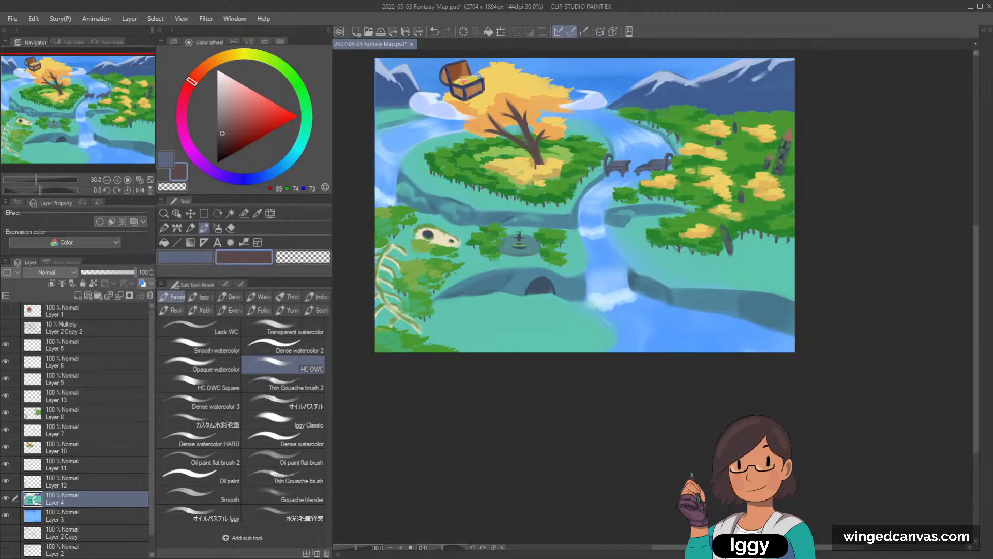
{"action": "scroll", "coordinate": [503, 221], "scroll_direction": "up", "scroll_amount": 2}
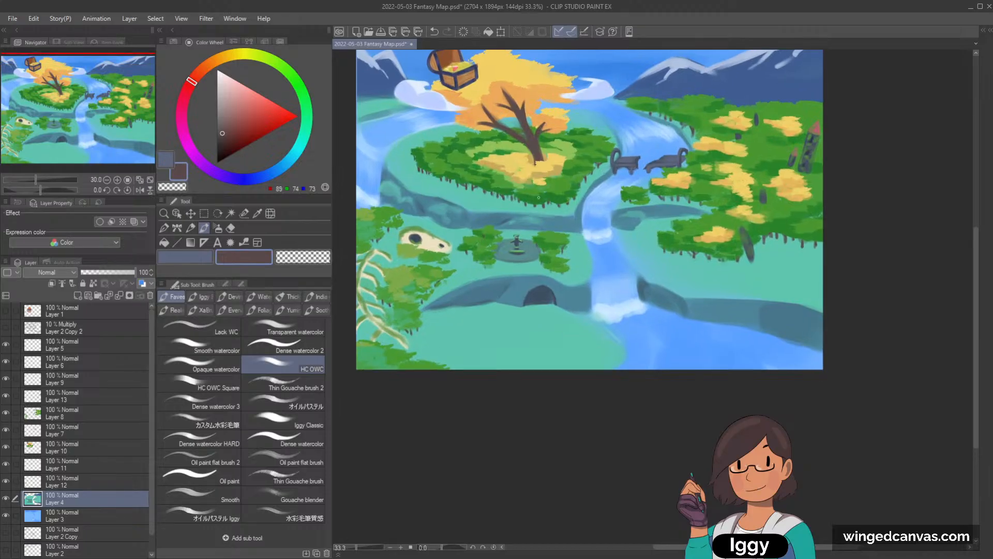
{"action": "scroll", "coordinate": [533, 243], "scroll_direction": "down", "scroll_amount": 2}
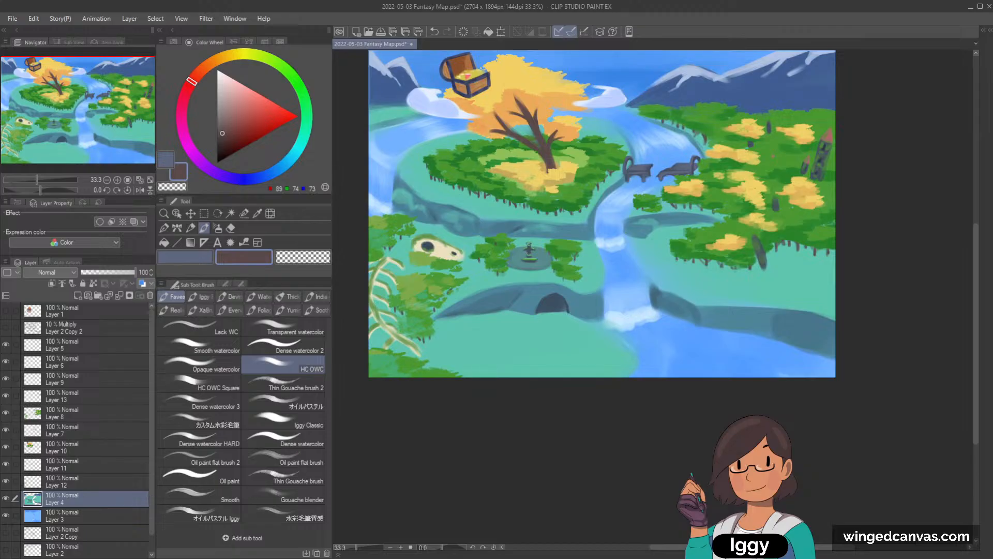
{"action": "scroll", "coordinate": [620, 206], "scroll_direction": "down", "scroll_amount": 1}
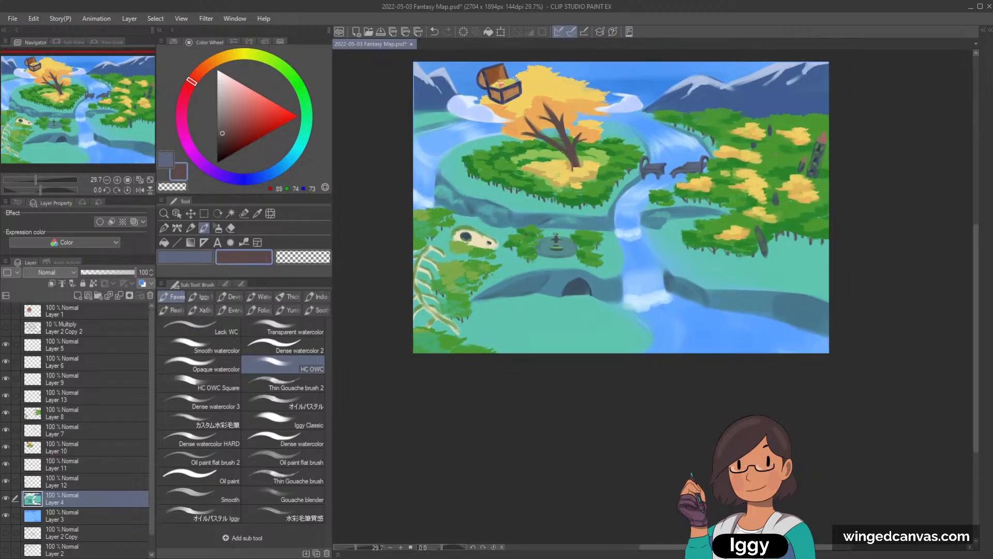
{"action": "scroll", "coordinate": [645, 217], "scroll_direction": "up", "scroll_amount": 2}
{"action": "left_click", "coordinate": [569, 290], "text": "alt"}
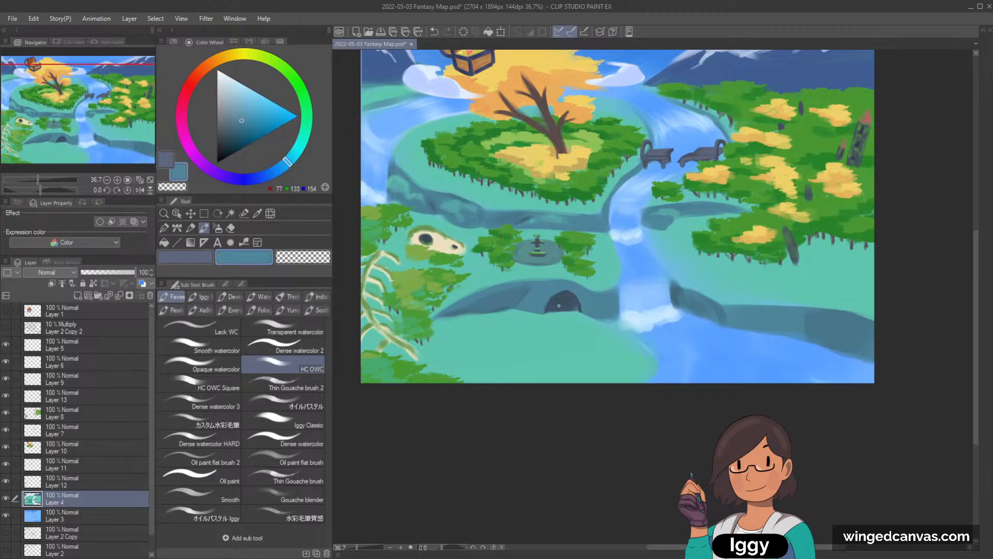
{"action": "mouse_move", "coordinate": [488, 355]}
{"action": "left_mouse_down"}
{"action": "mouse_move", "coordinate": [533, 338]}
{"action": "mouse_move", "coordinate": [507, 355]}
{"action": "mouse_move", "coordinate": [535, 364]}
{"action": "mouse_move", "coordinate": [524, 371]}
{"action": "mouse_move", "coordinate": [502, 363]}
{"action": "mouse_move", "coordinate": [487, 376]}
{"action": "mouse_move", "coordinate": [518, 392]}
{"action": "mouse_move", "coordinate": [504, 368]}
{"action": "mouse_move", "coordinate": [516, 363]}
{"action": "mouse_move", "coordinate": [545, 383]}
{"action": "mouse_move", "coordinate": [512, 384]}
{"action": "left_mouse_up"}
{"action": "key", "text": "ctrl+z"}
{"action": "left_click", "coordinate": [488, 371], "text": "alt"}
{"action": "mouse_move", "coordinate": [472, 335]}
{"action": "left_mouse_down"}
{"action": "mouse_move", "coordinate": [476, 317]}
{"action": "mouse_move", "coordinate": [499, 340]}
{"action": "mouse_move", "coordinate": [473, 331]}
{"action": "mouse_move", "coordinate": [501, 331]}
{"action": "mouse_move", "coordinate": [470, 333]}
{"action": "mouse_move", "coordinate": [498, 340]}
{"action": "mouse_move", "coordinate": [476, 337]}
{"action": "mouse_move", "coordinate": [484, 336]}
{"action": "left_mouse_up"}
- Shade the small boulder in sampled cliff blues such as RGB 73, 119, 138, and refine its edges with sampled ground teal, RGB 94, 195, 173
{"action": "left_click", "coordinate": [499, 303], "text": "alt"}
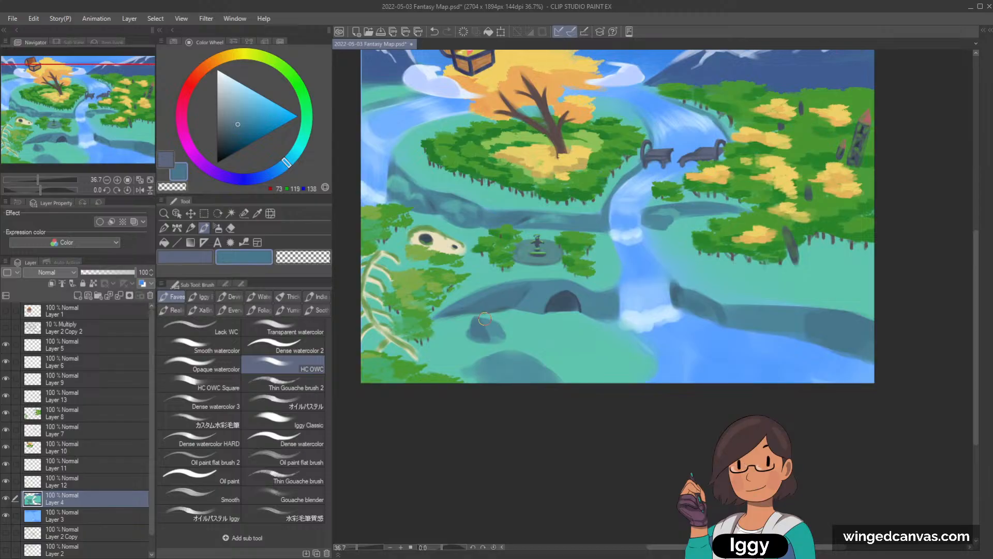
{"action": "left_click", "coordinate": [537, 323], "text": "alt"}
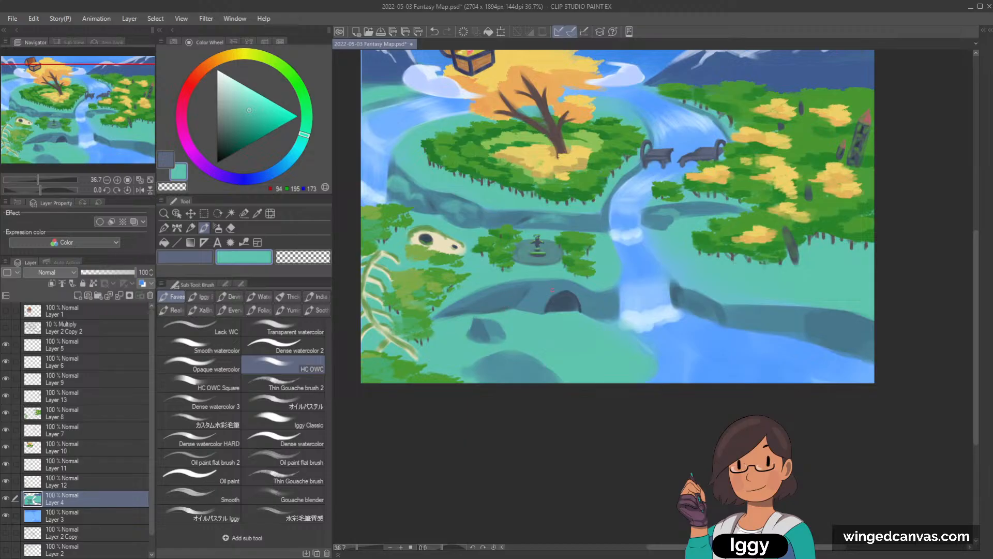
{"action": "left_click", "coordinate": [473, 335], "text": "alt"}
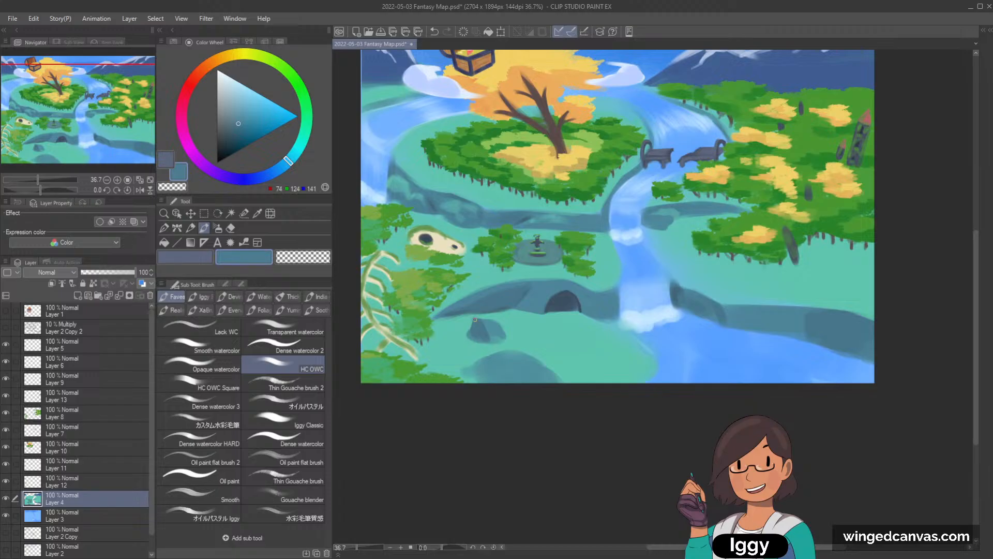
{"action": "left_click", "coordinate": [485, 322], "text": "alt"}
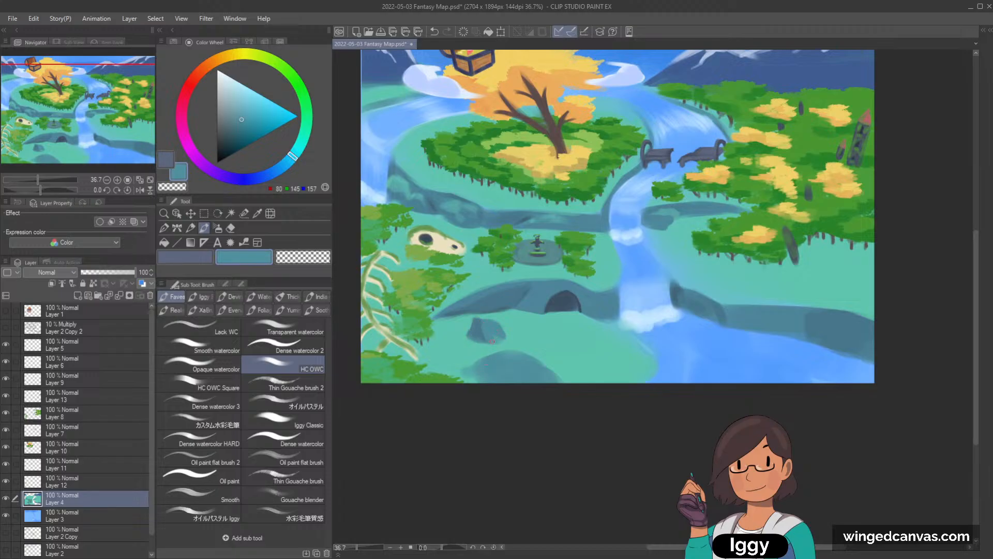
{"action": "left_click", "coordinate": [479, 340], "text": "alt"}
{"action": "left_click", "coordinate": [483, 335], "text": "alt"}
- Shade the large boulder at the painting's lower edge in darker sampled blue, RGB 73, 120, 138
{"action": "left_click", "coordinate": [486, 373], "text": "alt"}
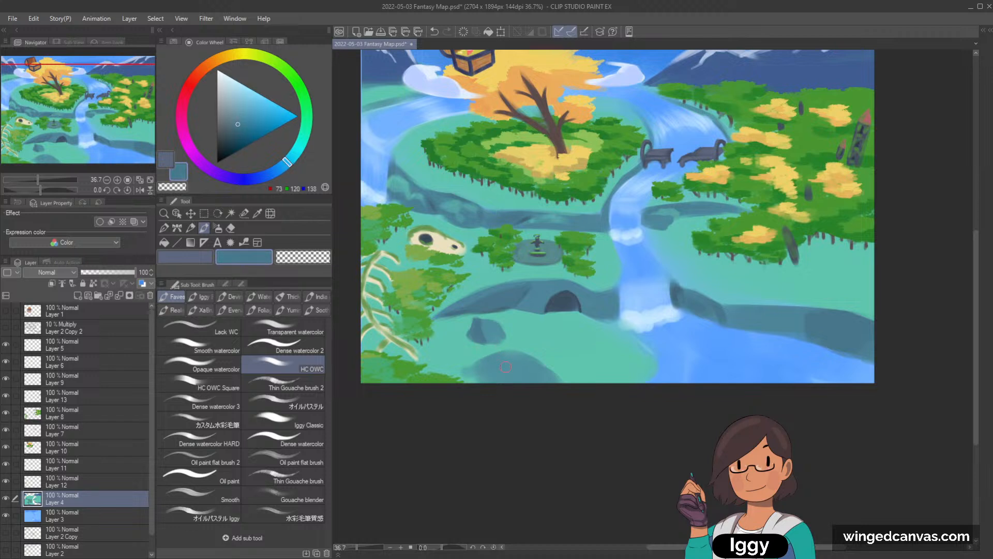
{"action": "key", "text": "ctrl+z"}
{"action": "mouse_move", "coordinate": [496, 361]}
{"action": "left_mouse_down"}
{"action": "mouse_move", "coordinate": [509, 382]}
{"action": "mouse_move", "coordinate": [467, 375]}
{"action": "mouse_move", "coordinate": [493, 390]}
{"action": "left_mouse_up"}
- Sample the pale cloud color beside the golden tree, RGB 225, 238, 255, as the painting color
{"action": "scroll", "coordinate": [585, 234], "scroll_direction": "down", "scroll_amount": 2}
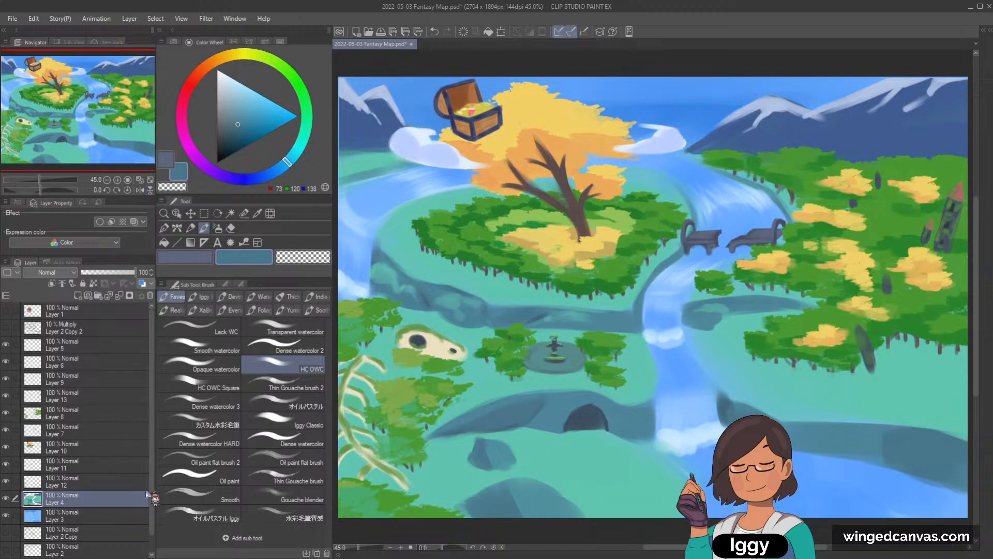
{"action": "left_click", "coordinate": [463, 155], "text": "alt"}
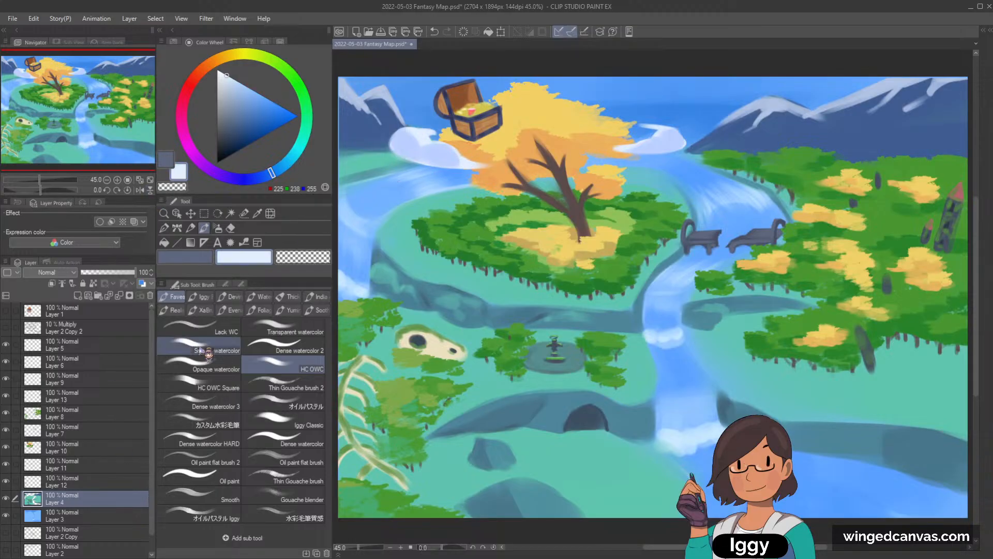